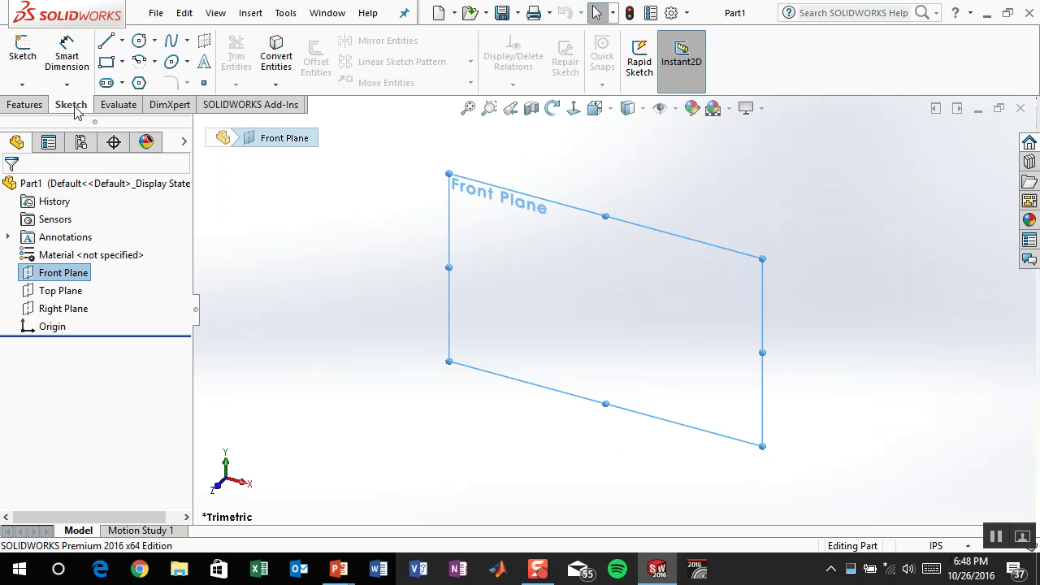
# Step: Start a sketch on the Front Plane and draw a closed, irregular four-sided outline of slanted lines around the origin
pyautogui.click(23, 54)
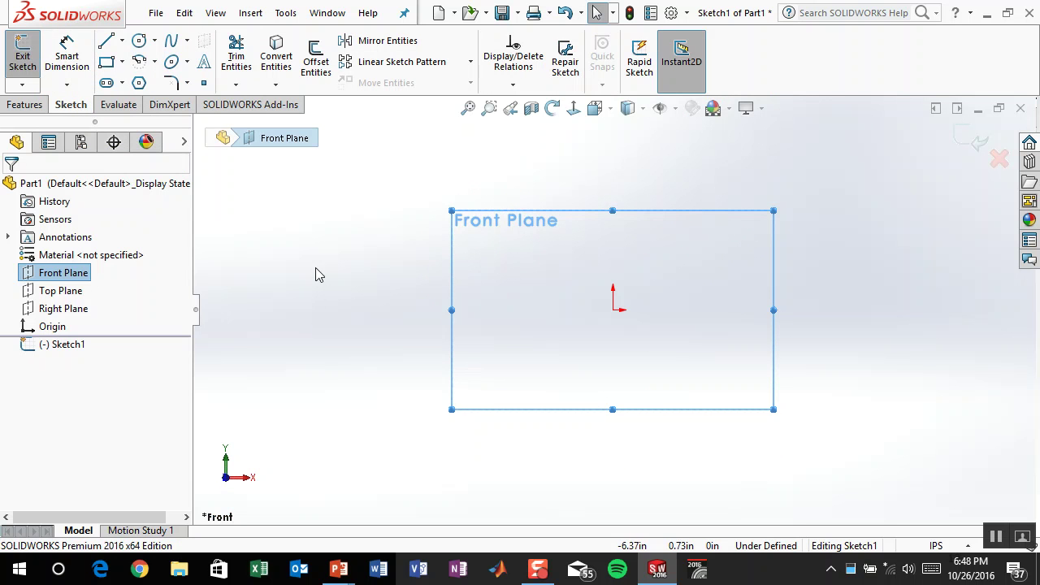
pyautogui.click(106, 40)
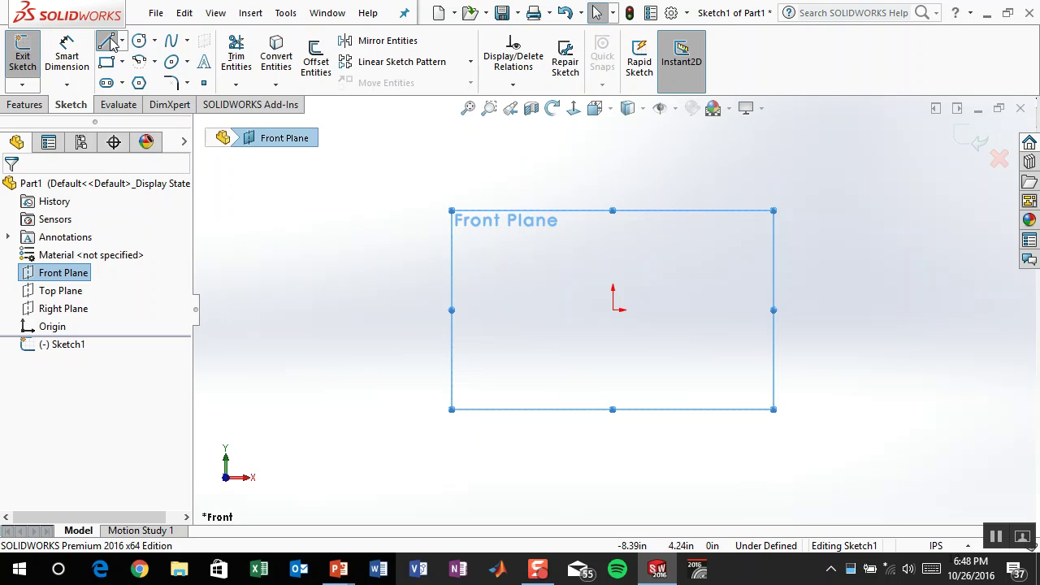
pyautogui.click(500, 309)
pyautogui.click(712, 185)
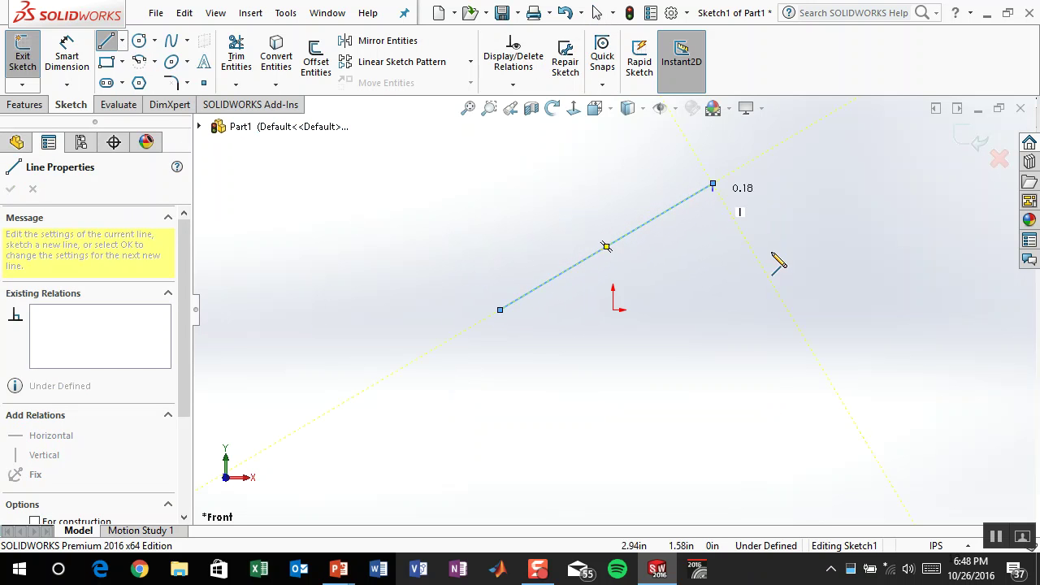
pyautogui.click(864, 287)
pyautogui.click(728, 406)
pyautogui.click(500, 309)
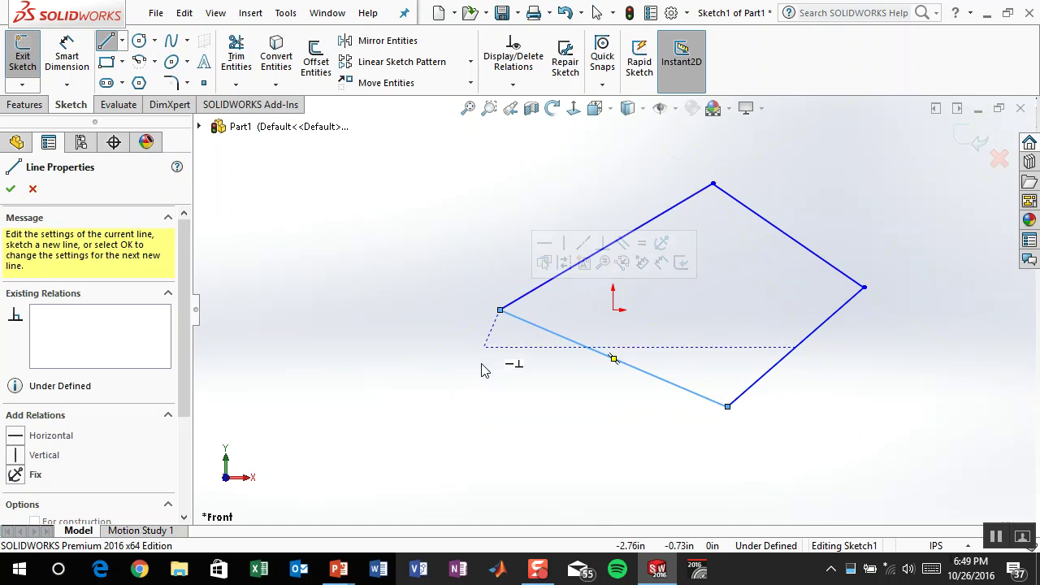
pyautogui.press('Escape')
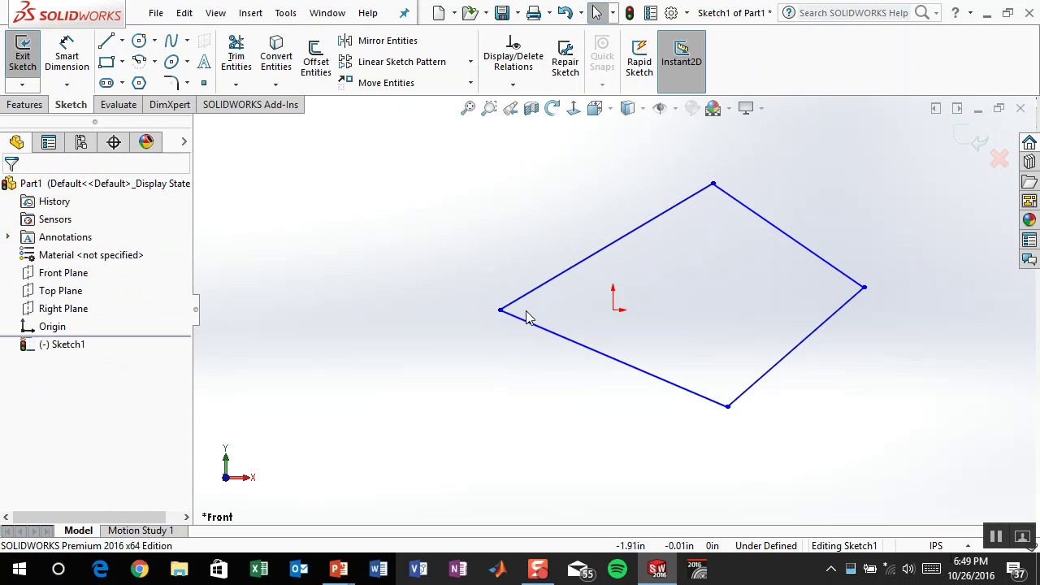
# Step: Move the outline's leftmost corner onto the origin so the two points are coincident
pyautogui.scroll(-1, 581, 305)
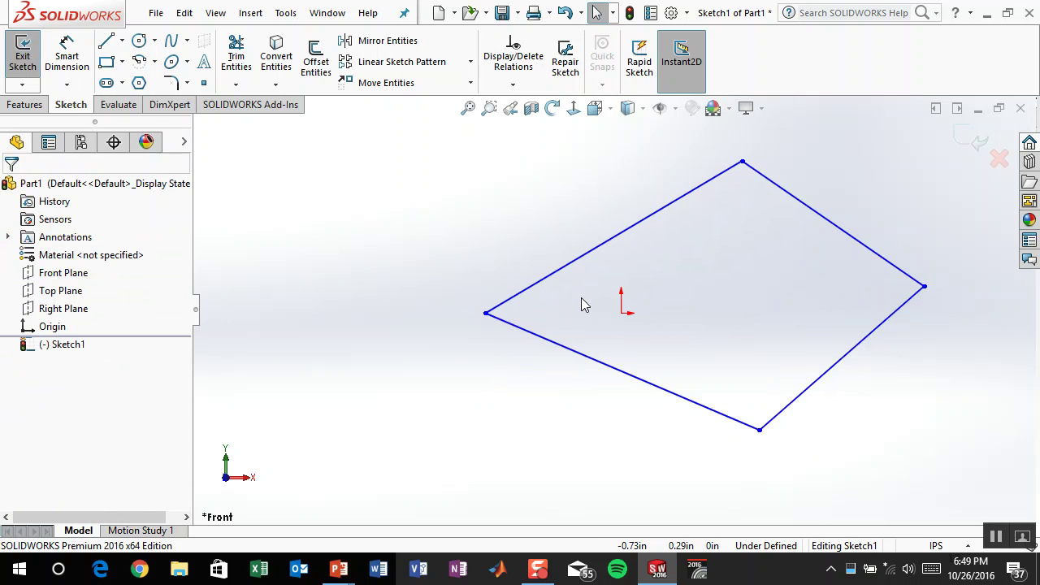
pyautogui.moveTo(486, 316)
pyautogui.mouseDown()
pyautogui.moveTo(612, 243)
pyautogui.moveTo(659, 360)
pyautogui.moveTo(465, 299)
pyautogui.moveTo(610, 211)
pyautogui.moveTo(648, 217)
pyautogui.moveTo(669, 269)
pyautogui.moveTo(656, 295)
pyautogui.moveTo(622, 316)
pyautogui.mouseUp()
pyautogui.click(566, 330)
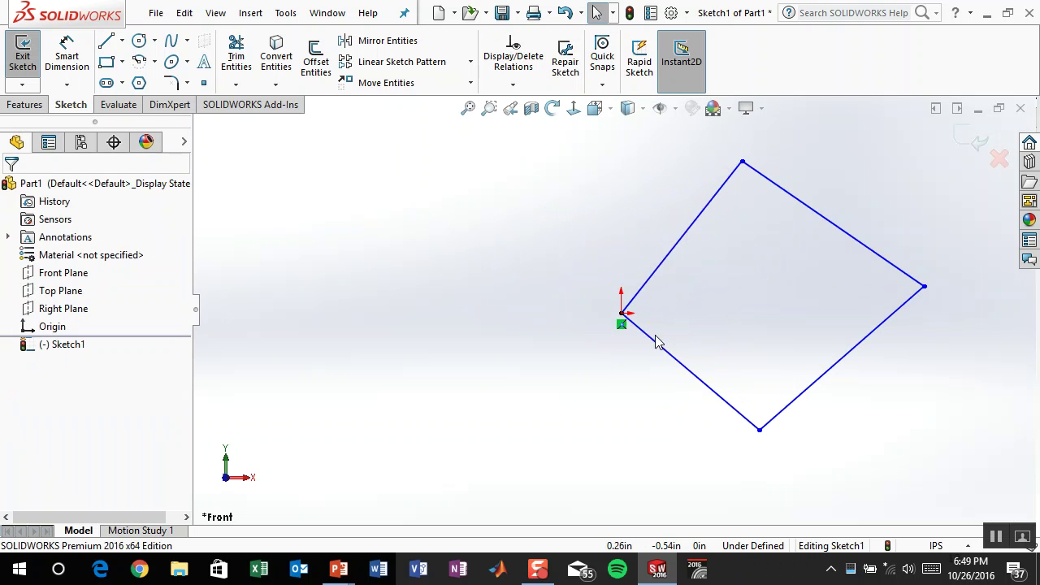
# Step: Swing the outline's upper-left line about the origin and apply a Vertical relation to it
pyautogui.scroll(-2, 659, 329)
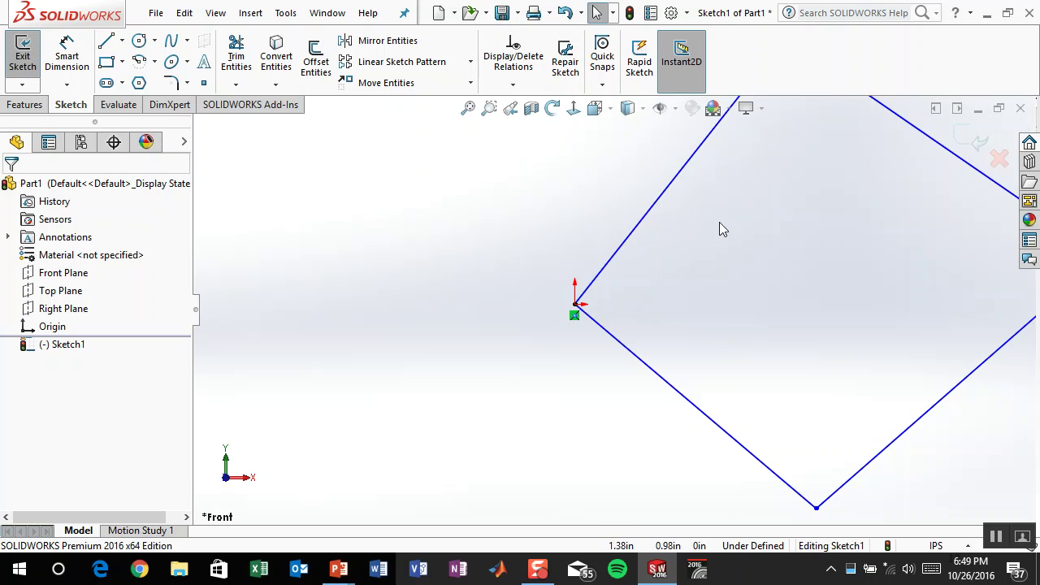
pyautogui.scroll(2, 718, 227)
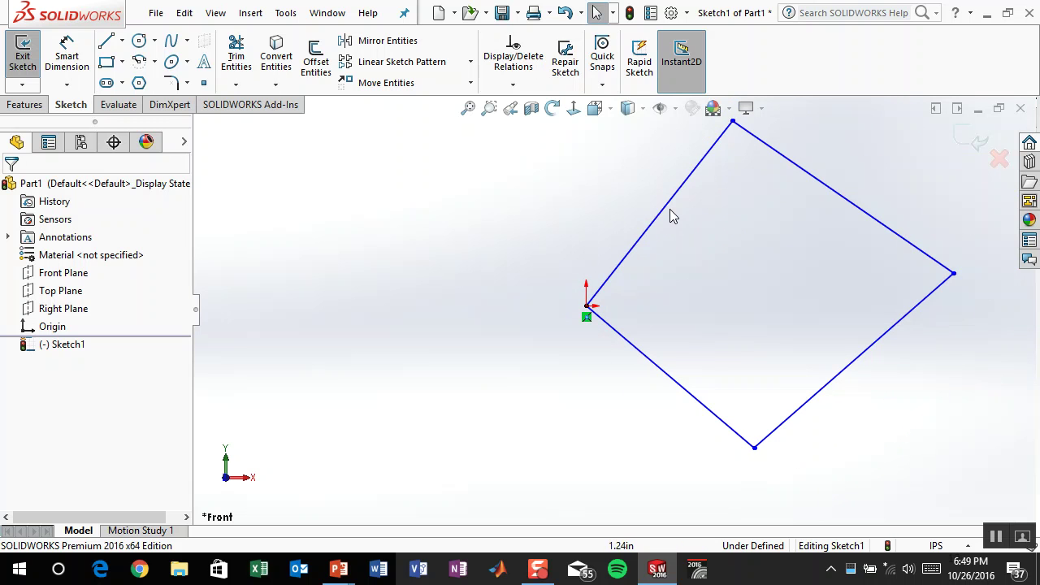
pyautogui.moveTo(671, 213)
pyautogui.mouseDown()
pyautogui.moveTo(571, 200)
pyautogui.moveTo(482, 230)
pyautogui.moveTo(517, 213)
pyautogui.moveTo(583, 211)
pyautogui.moveTo(688, 272)
pyautogui.moveTo(674, 257)
pyautogui.mouseUp()
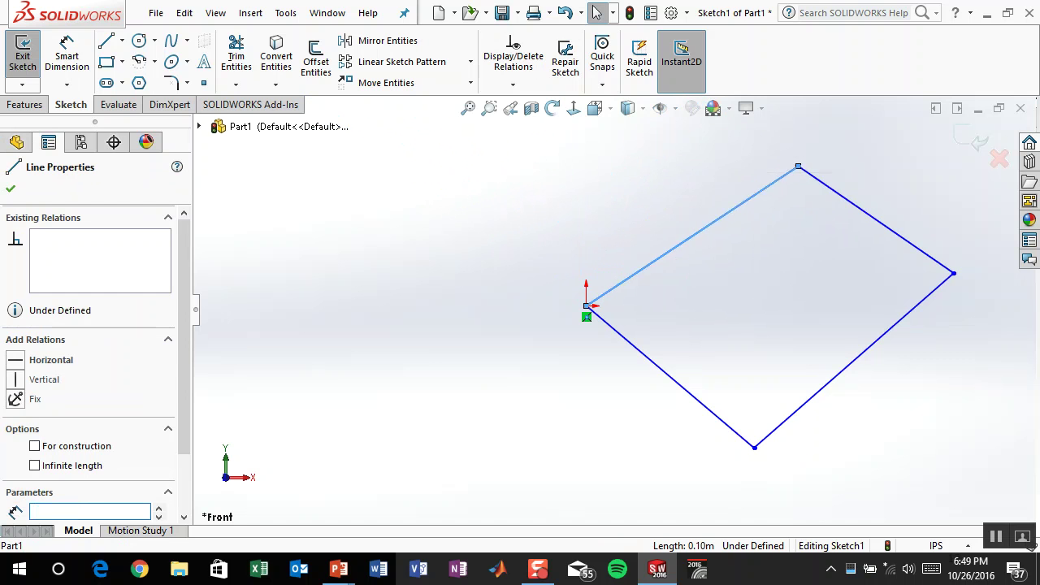
pyautogui.click(734, 191)
pyautogui.click(639, 239)
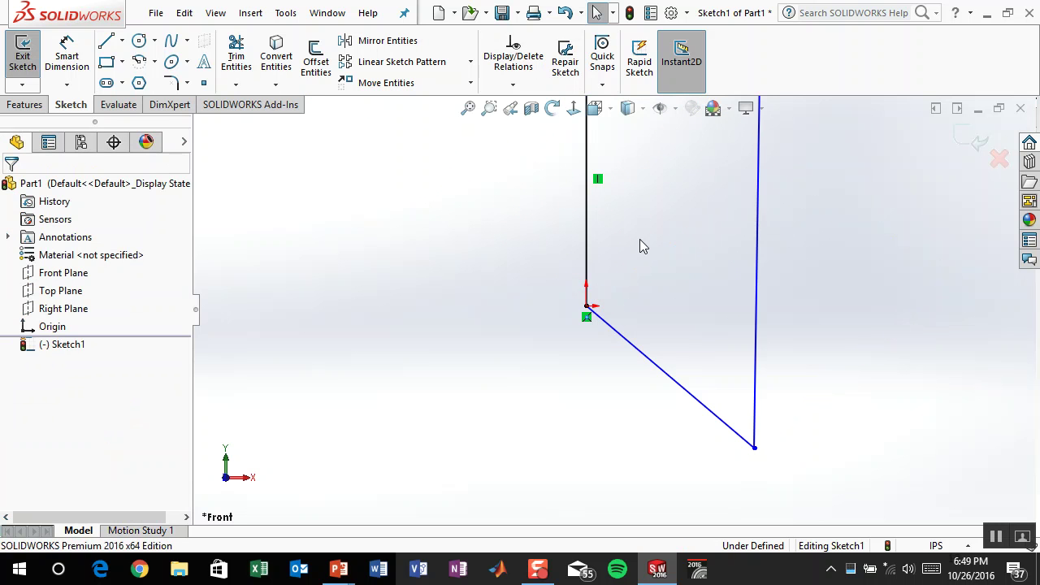
pyautogui.press('f')
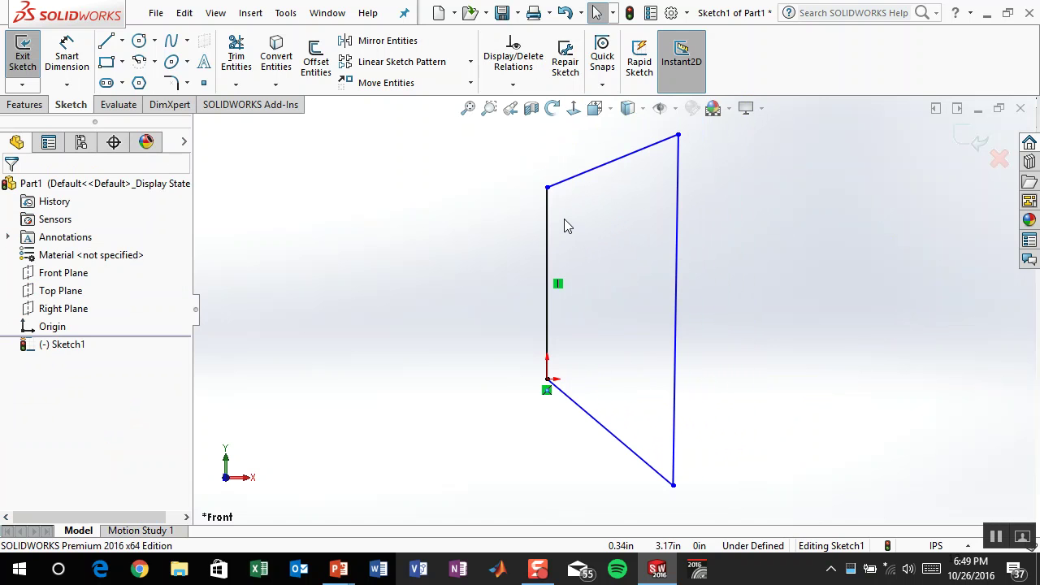
# Step: Apply Horizontal relations to the outline's lower line from the origin and to its upper line
pyautogui.click(633, 453)
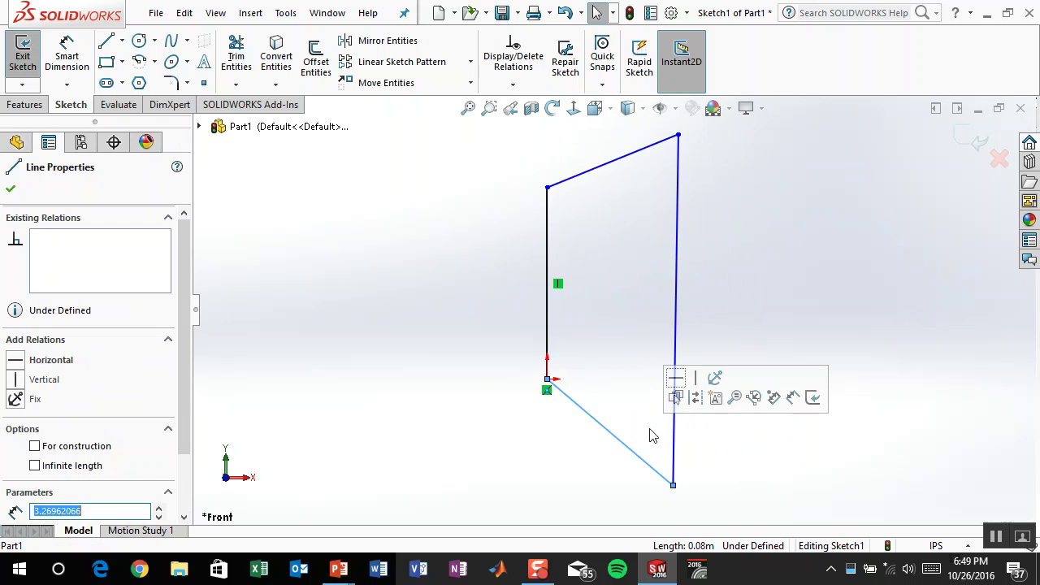
pyautogui.click(677, 379)
pyautogui.click(675, 301)
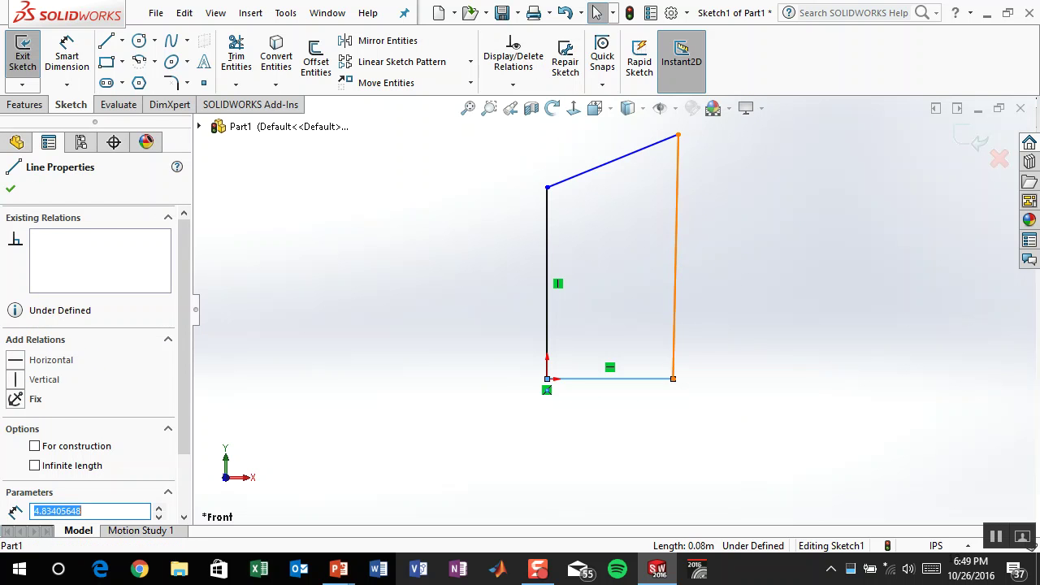
pyautogui.click(615, 169)
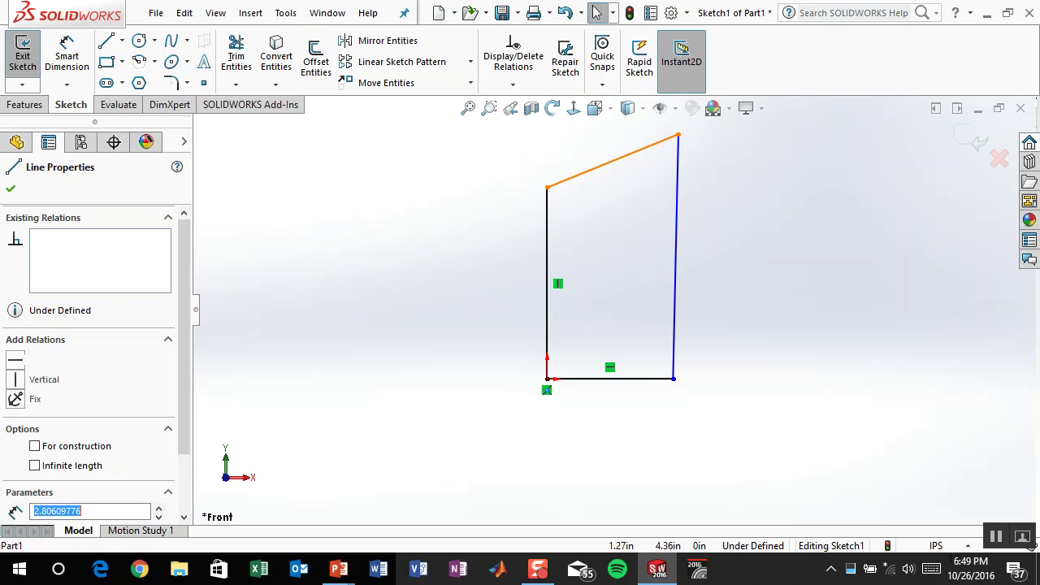
pyautogui.click(658, 91)
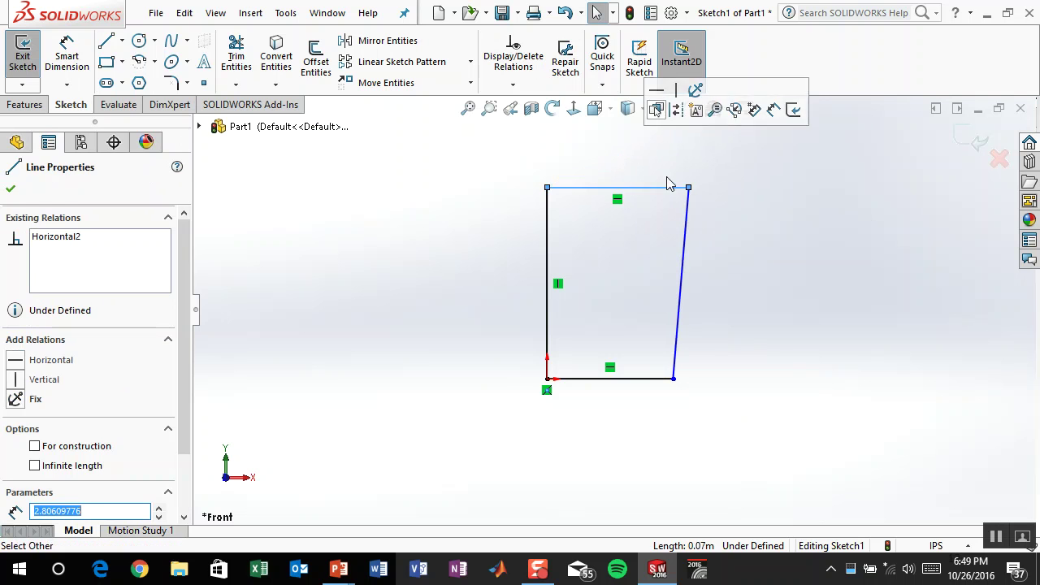
# Step: Test the outline's free corners by moving them, placing the upper-right one at about X 3.82 in, Y 3.49 in
pyautogui.click(674, 233)
pyautogui.moveTo(689, 189)
pyautogui.mouseDown()
pyautogui.moveTo(743, 243)
pyautogui.moveTo(772, 322)
pyautogui.moveTo(694, 224)
pyautogui.moveTo(605, 231)
pyautogui.moveTo(712, 228)
pyautogui.moveTo(766, 256)
pyautogui.moveTo(720, 214)
pyautogui.moveTo(689, 204)
pyautogui.mouseUp()
pyautogui.click(671, 229)
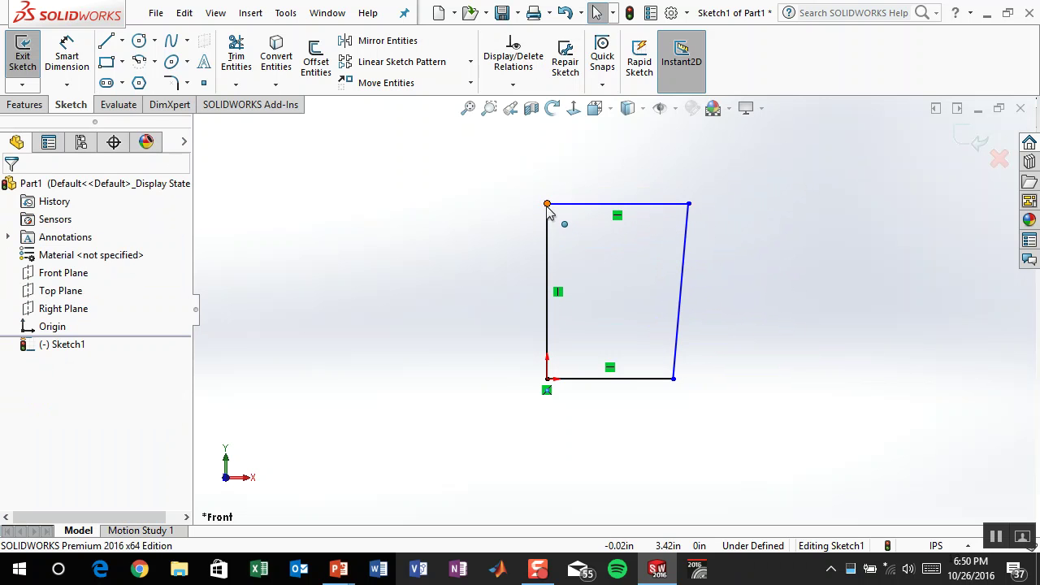
pyautogui.moveTo(547, 204)
pyautogui.mouseDown()
pyautogui.moveTo(544, 163)
pyautogui.moveTo(546, 223)
pyautogui.mouseUp()
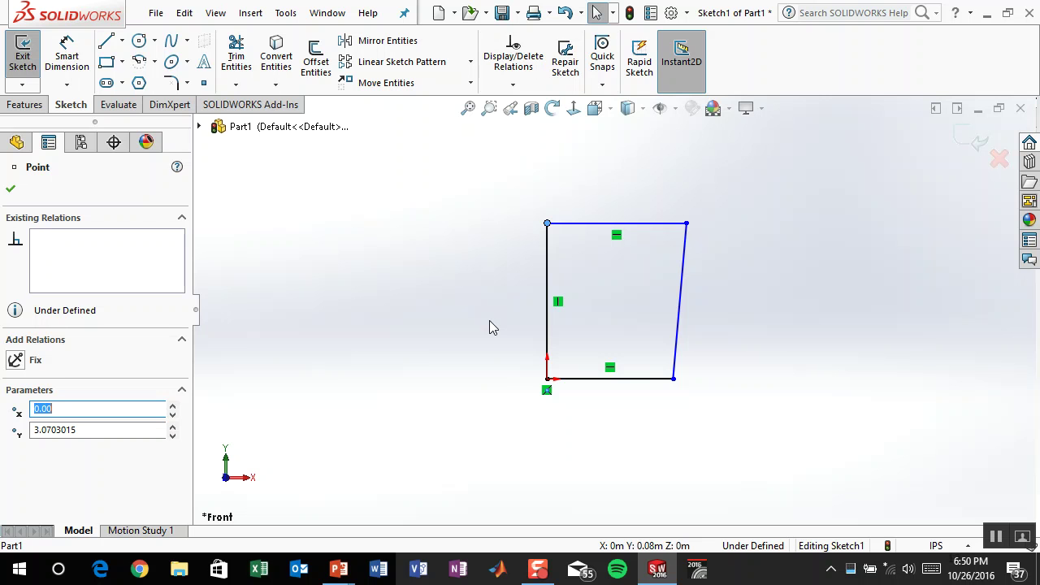
pyautogui.press('Escape')
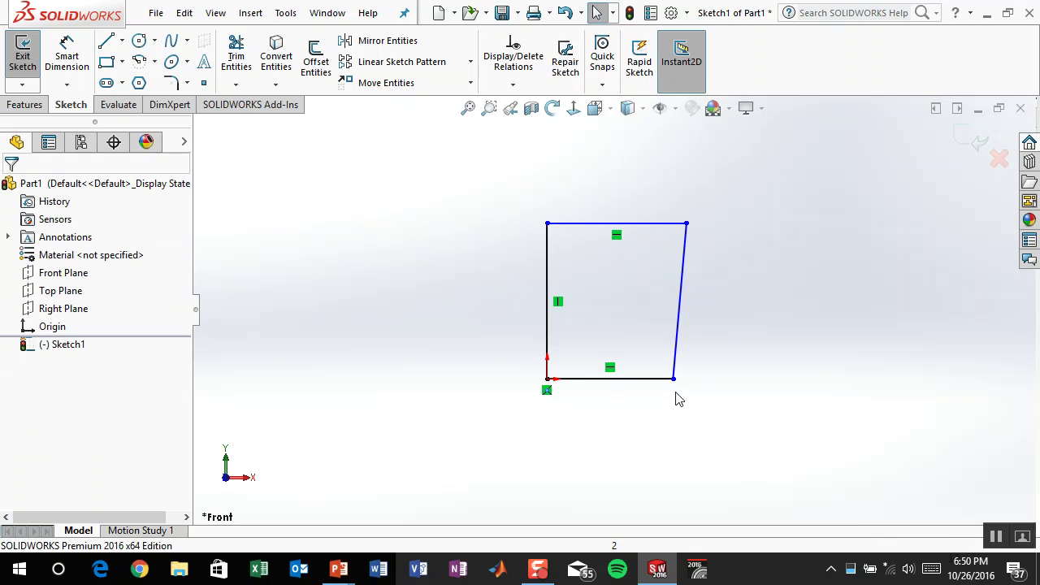
pyautogui.moveTo(676, 379)
pyautogui.mouseDown()
pyautogui.moveTo(790, 380)
pyautogui.moveTo(715, 379)
pyautogui.mouseUp()
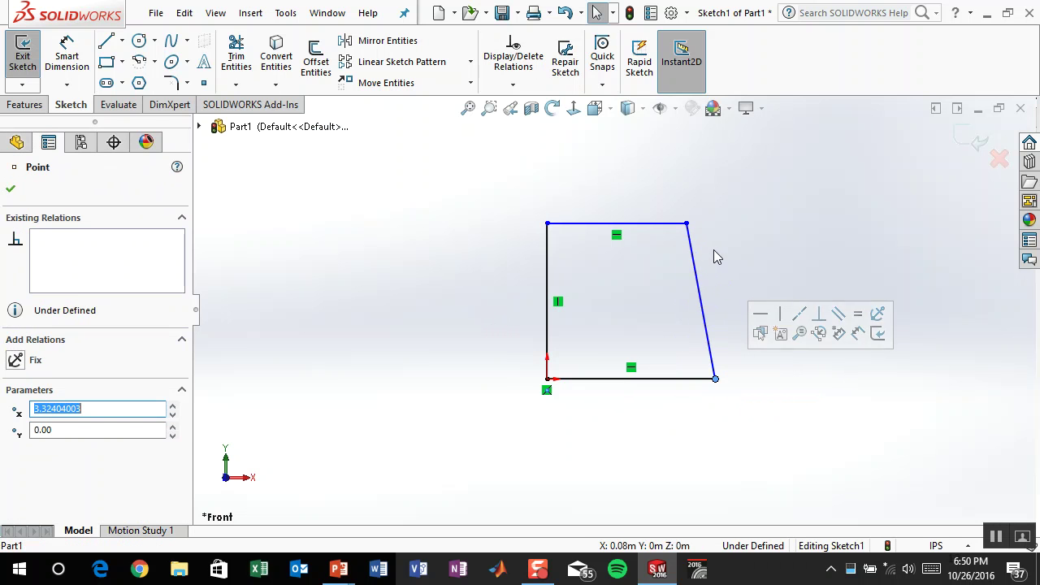
pyautogui.moveTo(688, 225)
pyautogui.mouseDown()
pyautogui.moveTo(747, 223)
pyautogui.moveTo(660, 271)
pyautogui.moveTo(694, 198)
pyautogui.moveTo(741, 203)
pyautogui.mouseUp()
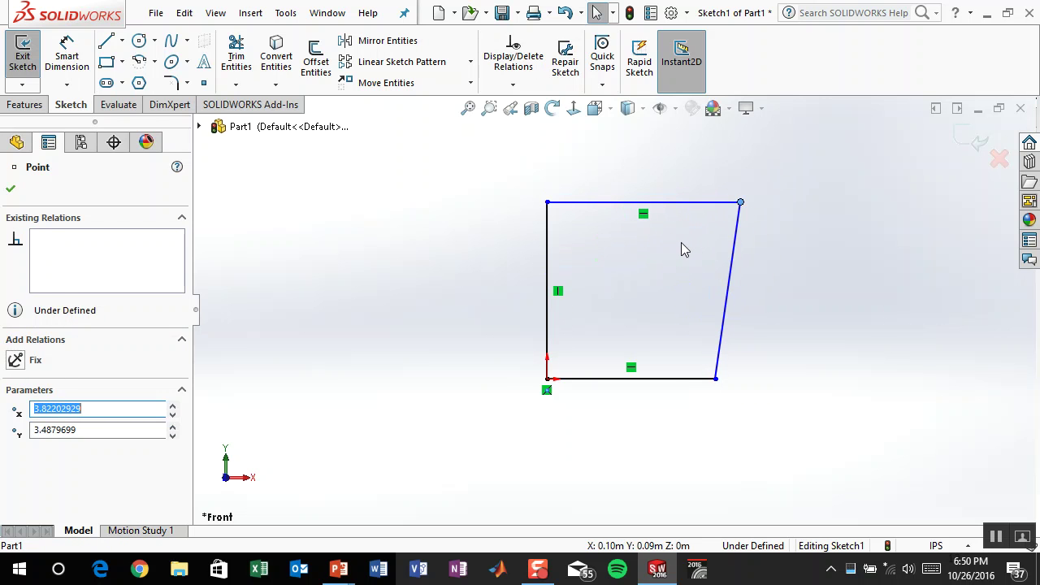
pyautogui.click(677, 248)
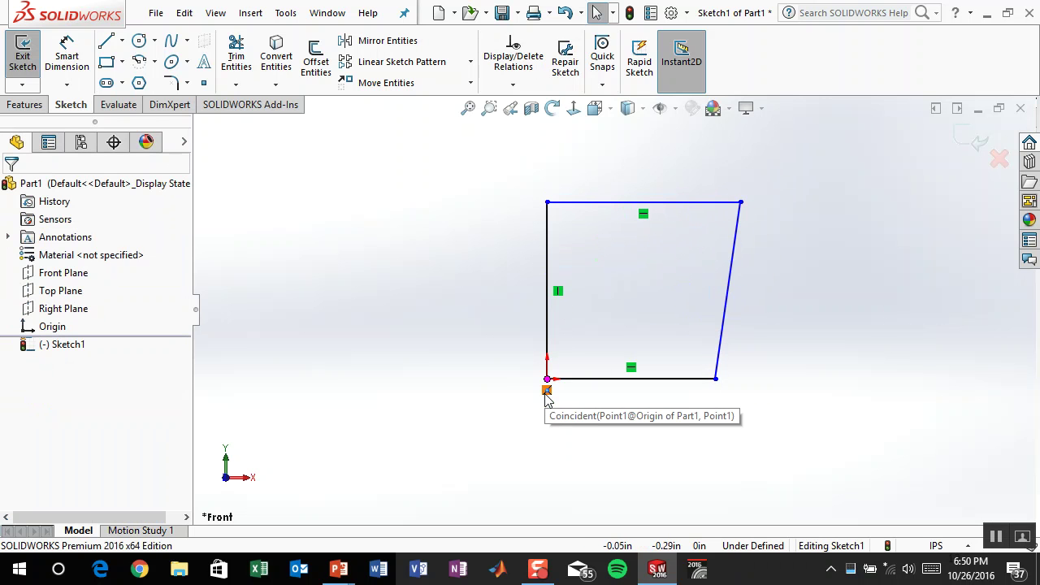
# Step: Examine the vertical and horizontal relations on the outline and the properties of its slanted right line
pyautogui.click(559, 290)
pyautogui.click(644, 215)
pyautogui.click(632, 369)
pyautogui.click(635, 288)
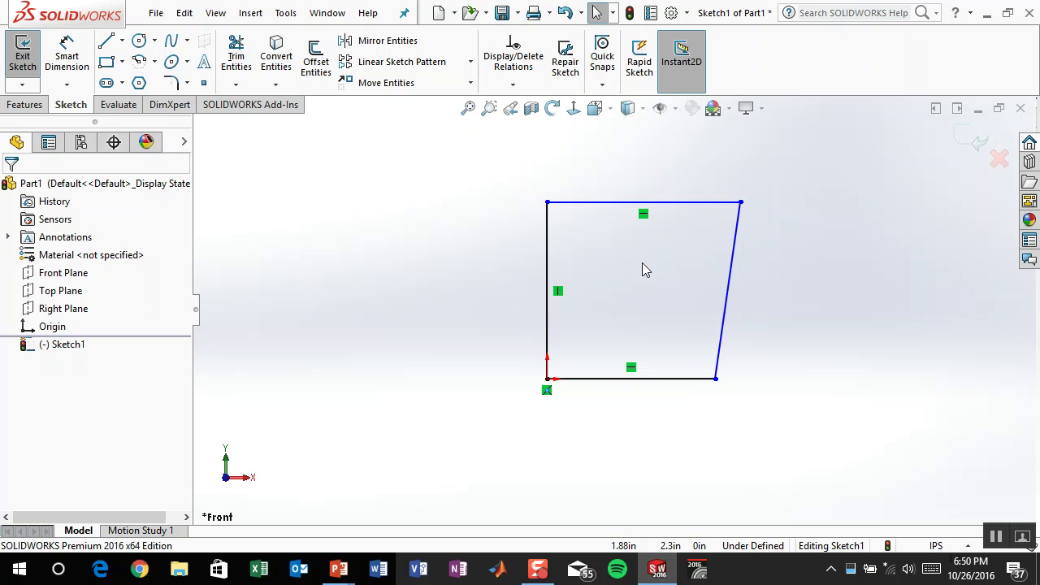
pyautogui.click(736, 218)
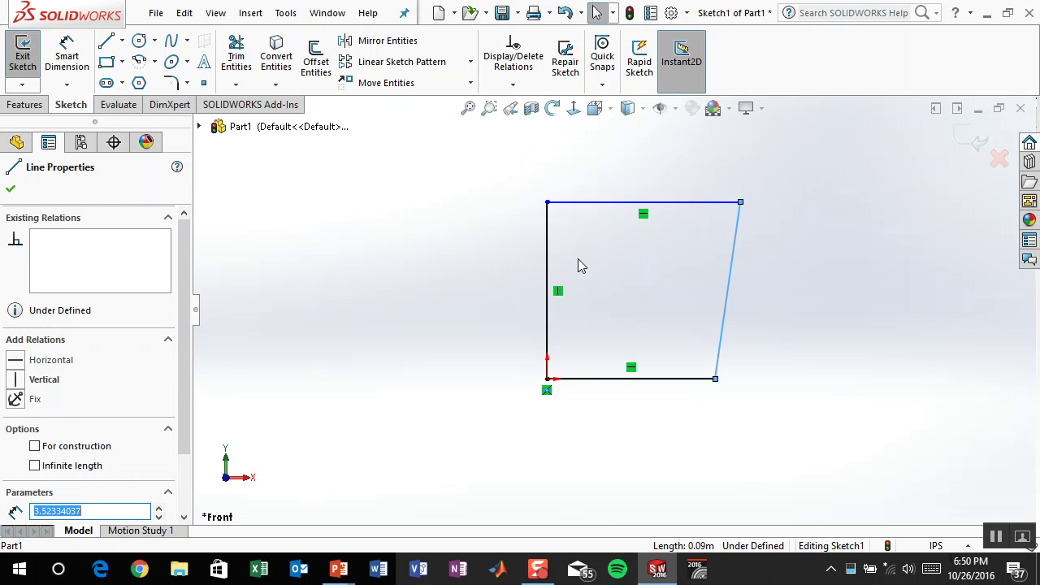
pyautogui.click(590, 262)
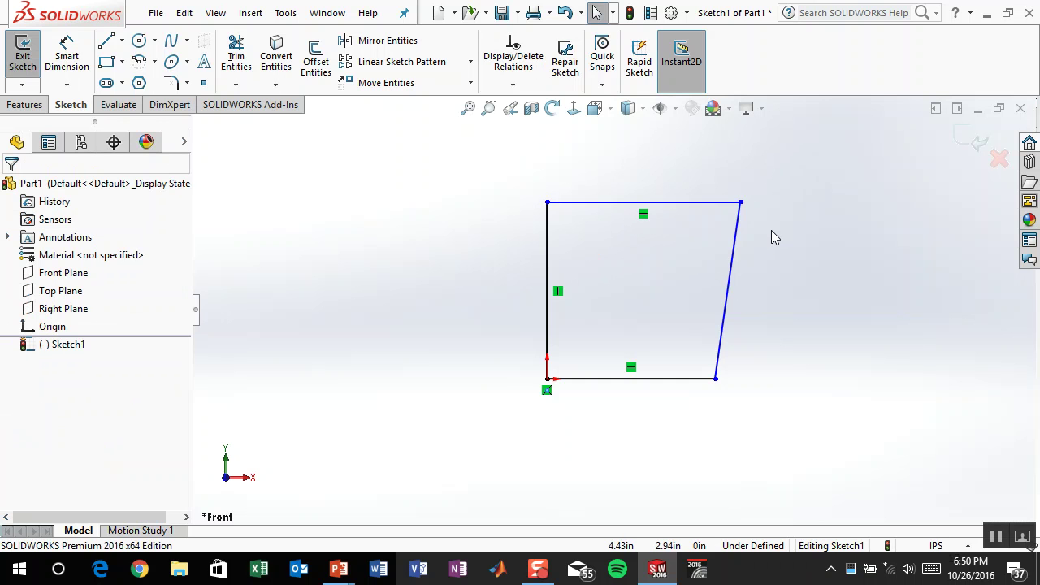
# Step: Move the two upper corners to test their remaining freedom, raising the top line to about 3.66 in
pyautogui.moveTo(739, 202)
pyautogui.mouseDown()
pyautogui.moveTo(688, 250)
pyautogui.moveTo(604, 260)
pyautogui.moveTo(667, 189)
pyautogui.moveTo(737, 208)
pyautogui.moveTo(722, 197)
pyautogui.mouseUp()
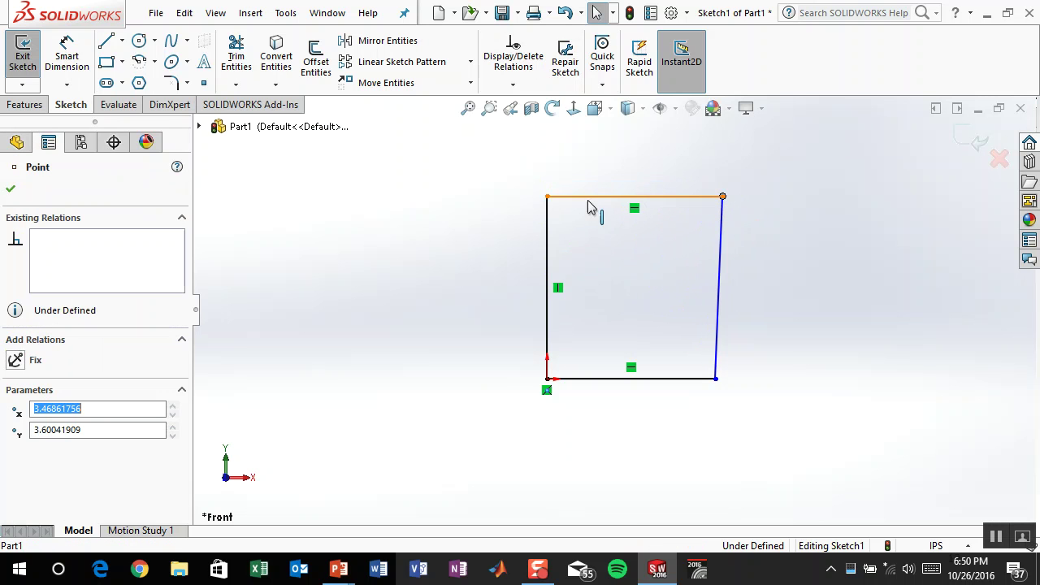
pyautogui.moveTo(548, 198)
pyautogui.mouseDown()
pyautogui.moveTo(566, 248)
pyautogui.moveTo(548, 193)
pyautogui.mouseUp()
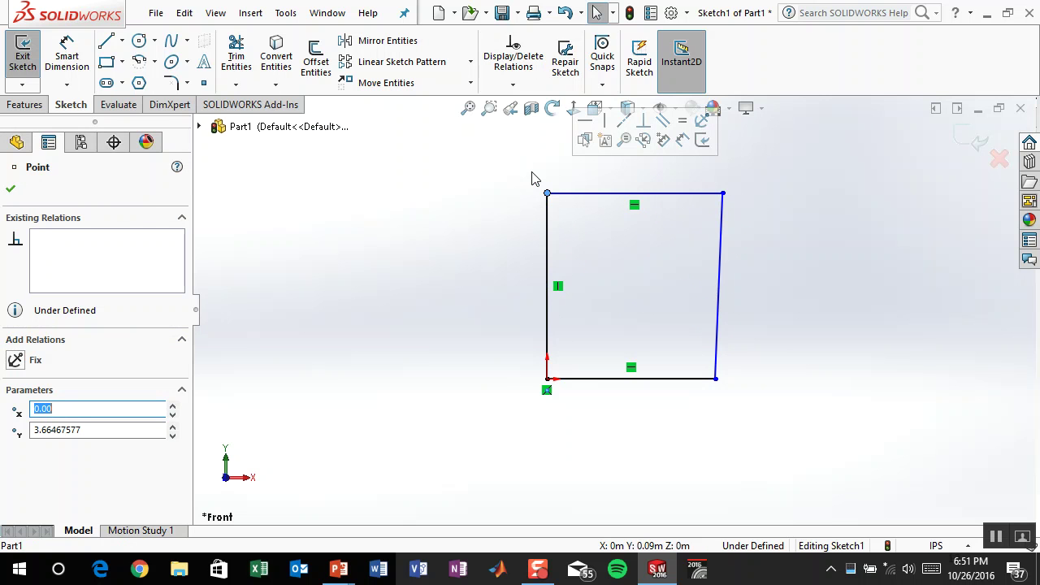
pyautogui.click(654, 261)
# Step: Apply a Vertical relation to the outline's slanted right line to make the shape a rectangle
pyautogui.click(723, 232)
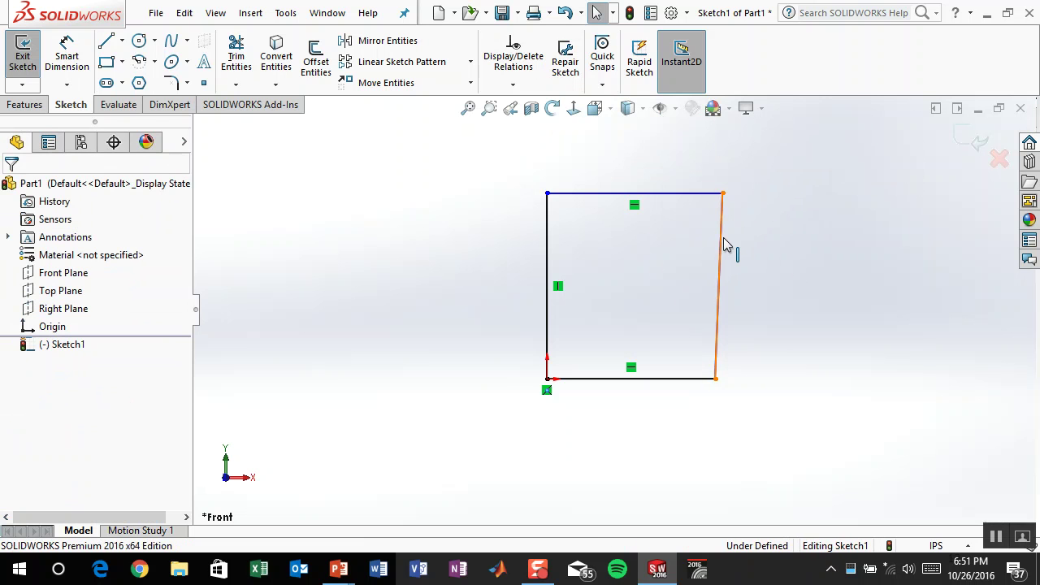
pyautogui.click(719, 261)
pyautogui.click(792, 169)
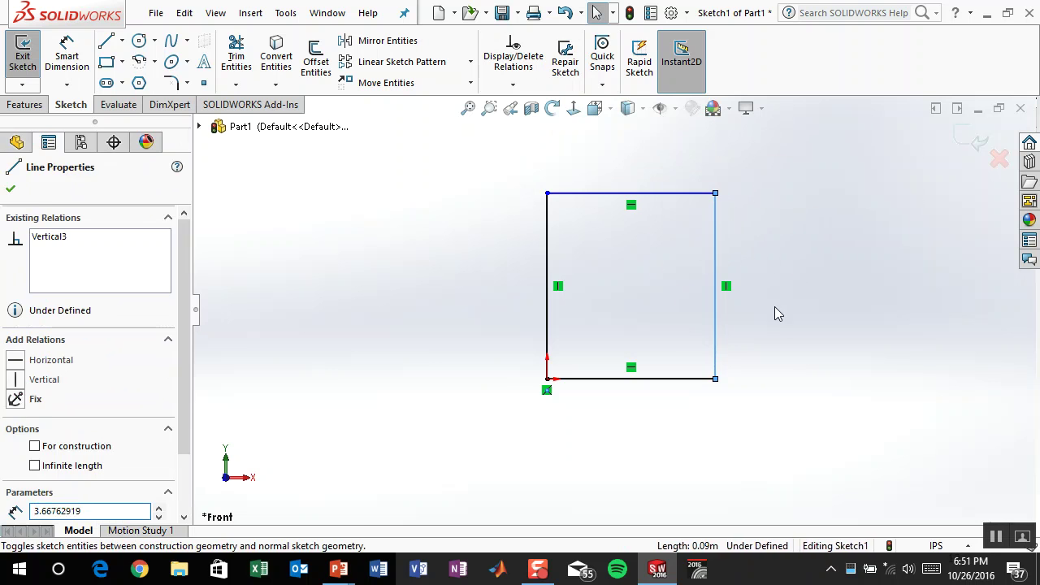
pyautogui.click(780, 324)
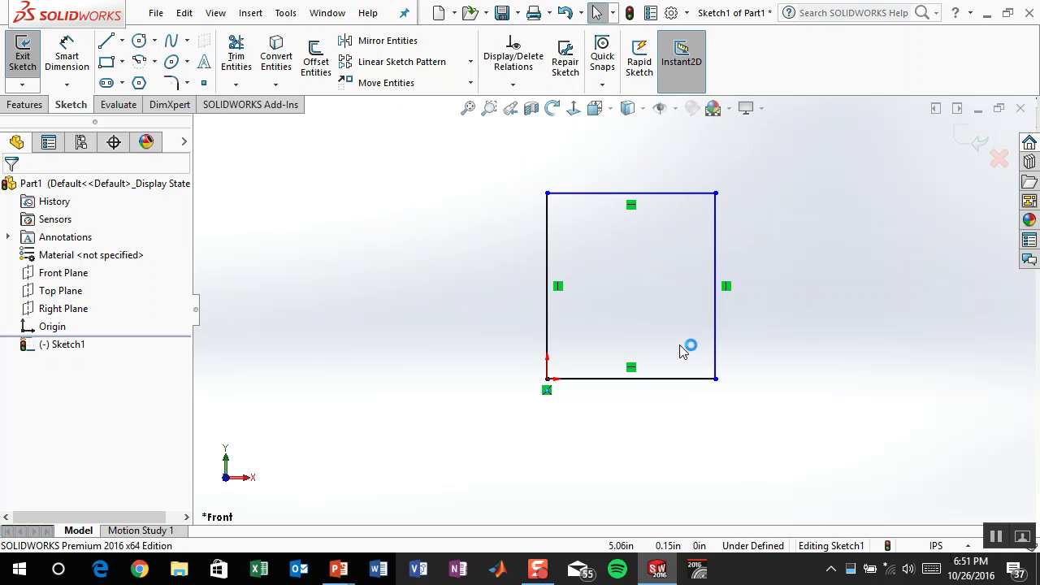
# Step: Dimension the rectangle's left vertical side and set its length to 5 in
pyautogui.click(88, 68)
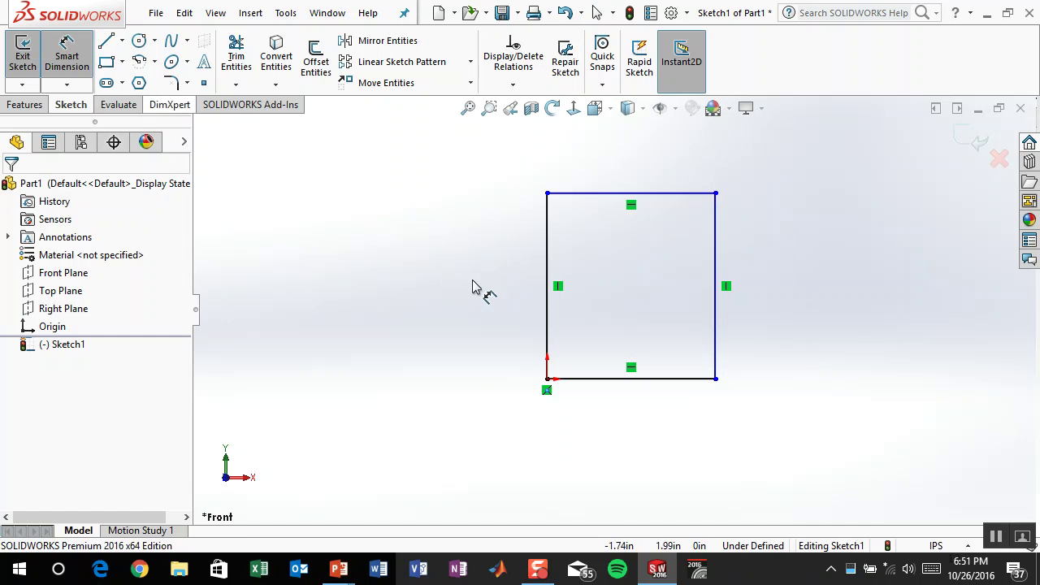
pyautogui.click(545, 258)
pyautogui.click(396, 299)
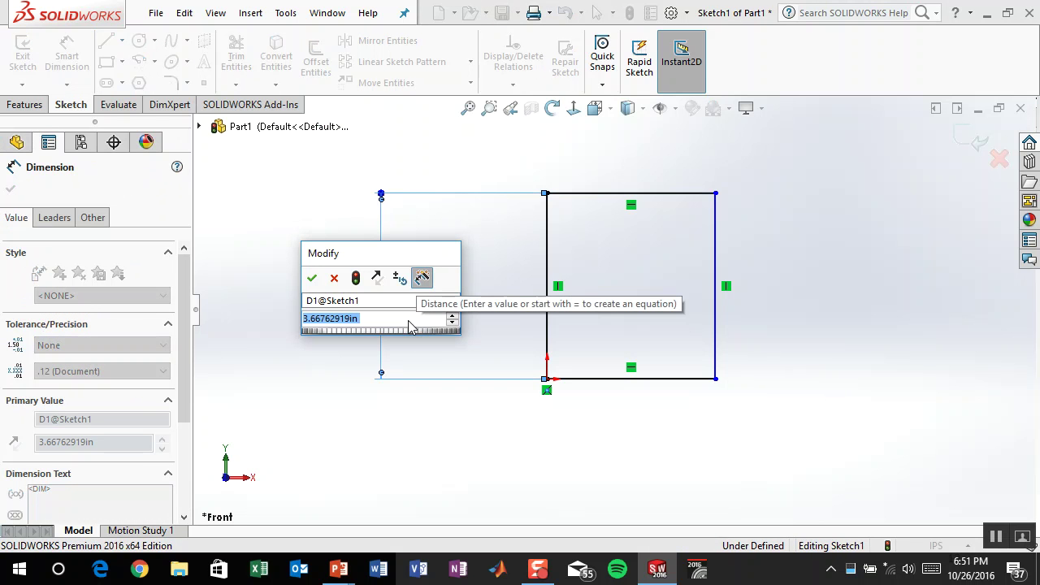
pyautogui.write('5')
pyautogui.press('Return')
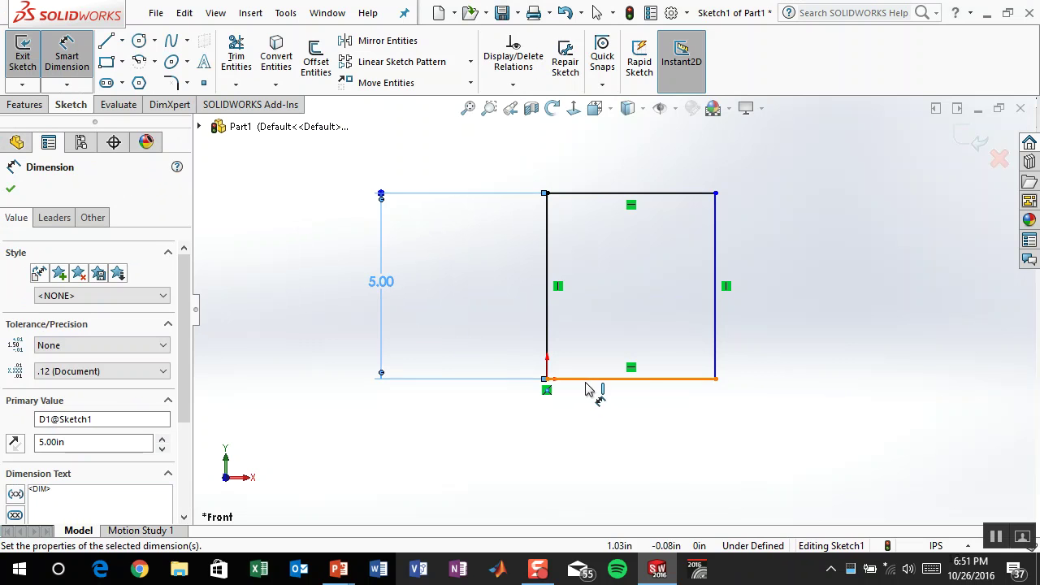
# Step: Dimension the rectangle's bottom side and set its length to 6 in
pyautogui.click(590, 410)
pyautogui.click(598, 430)
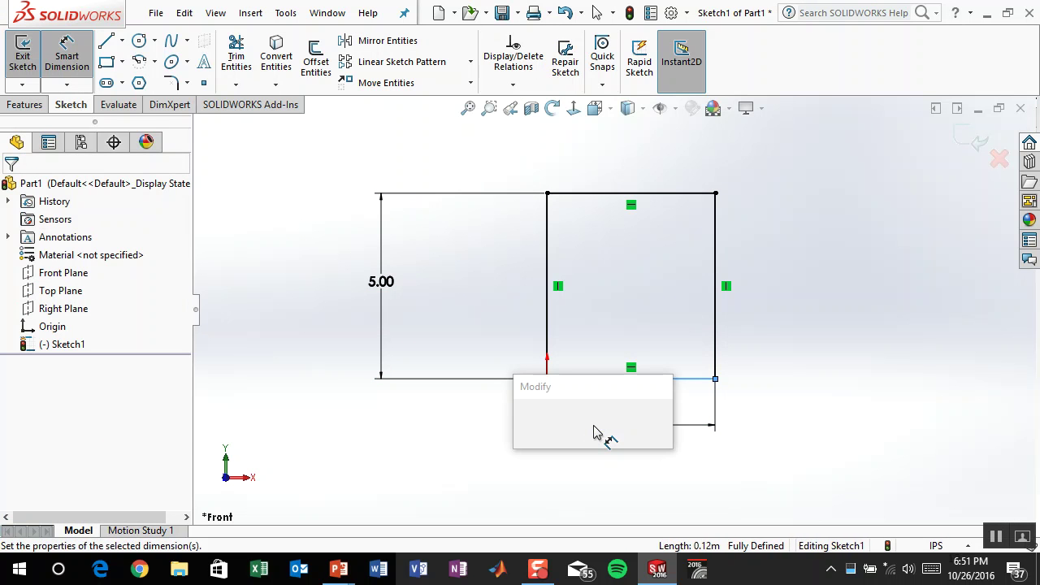
pyautogui.write('6')
pyautogui.press('Return')
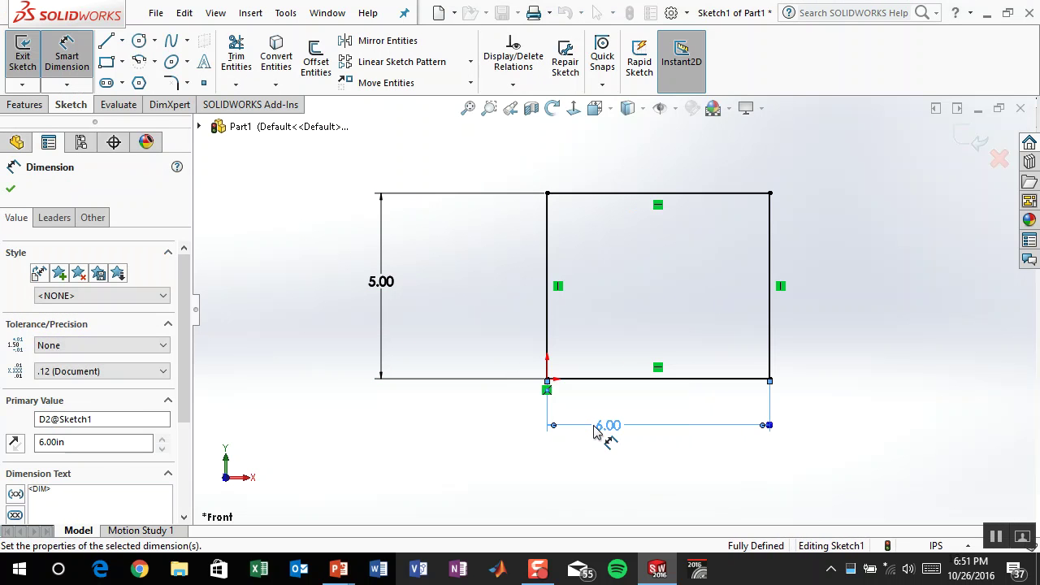
# Step: Reopen the rectangle's bottom dimension for editing, accept its value, and switch to the PowerPoint slide show
pyautogui.click(596, 452)
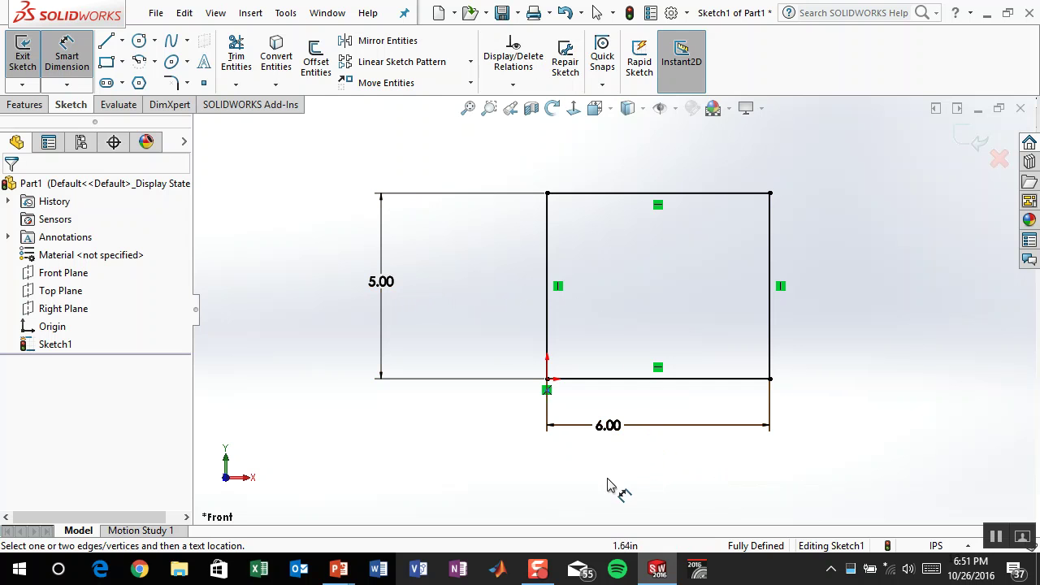
pyautogui.click(613, 434)
pyautogui.click(613, 431)
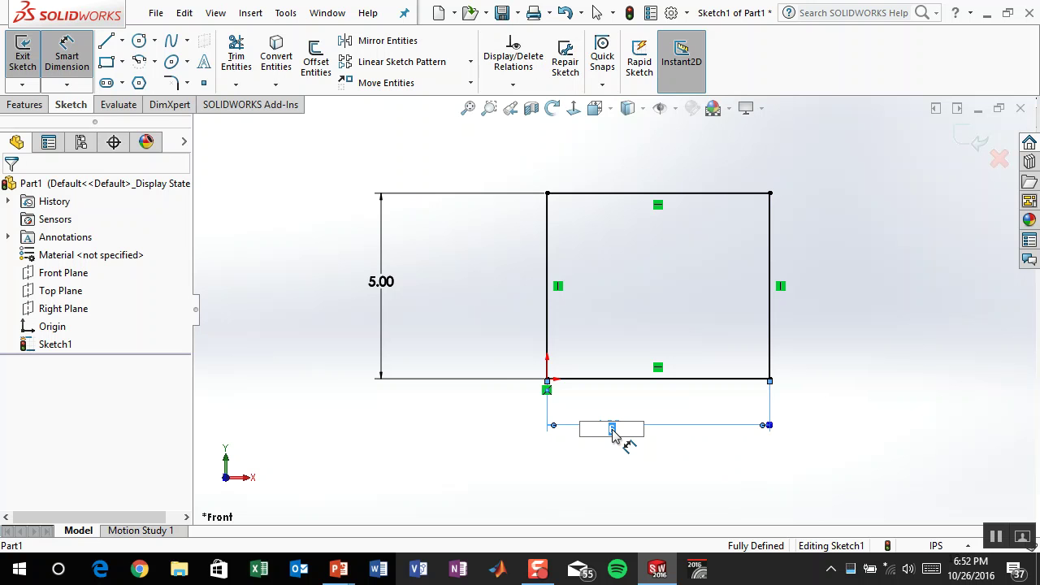
pyautogui.press('Return')
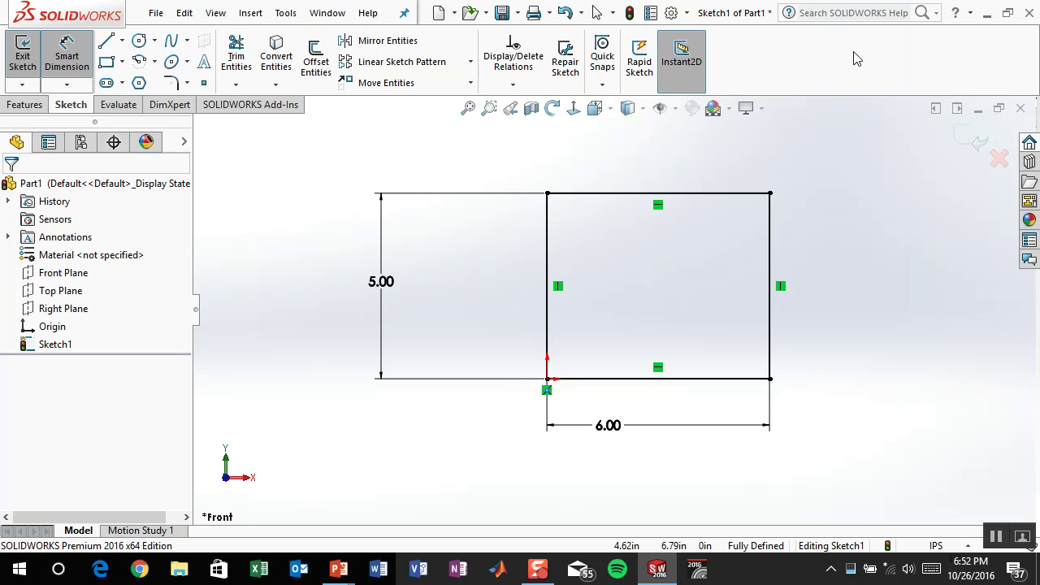
pyautogui.click(988, 14)
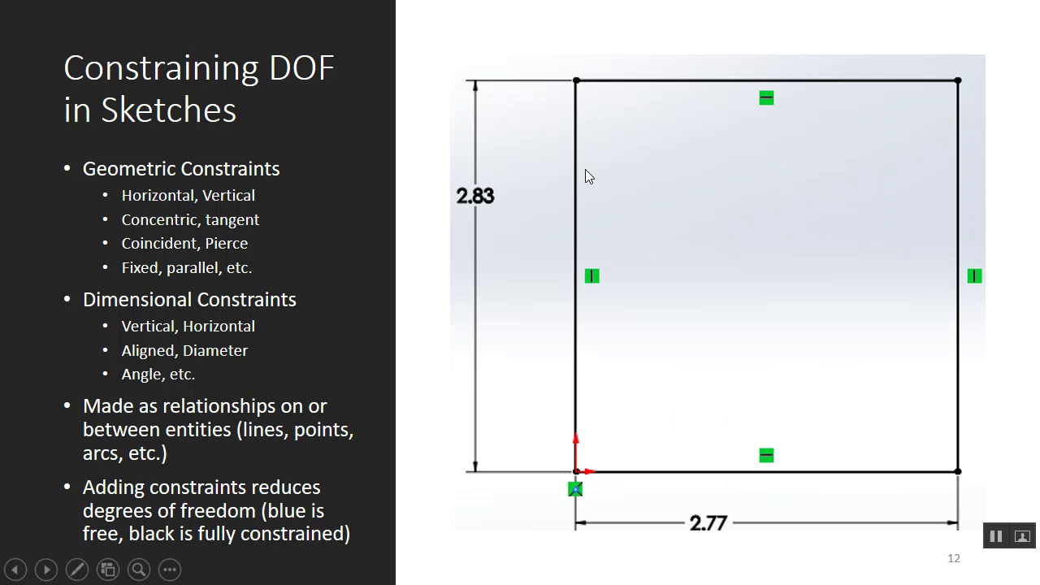
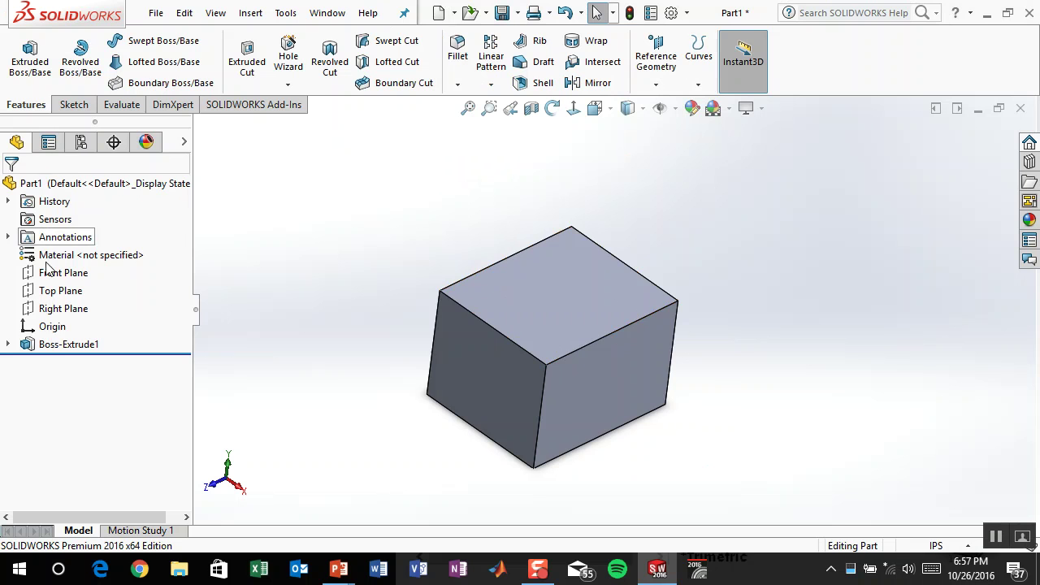
# Step: Inspect the block's dimensions by selecting its top and front faces, and try to open its height dimension for editing
pyautogui.click(49, 145)
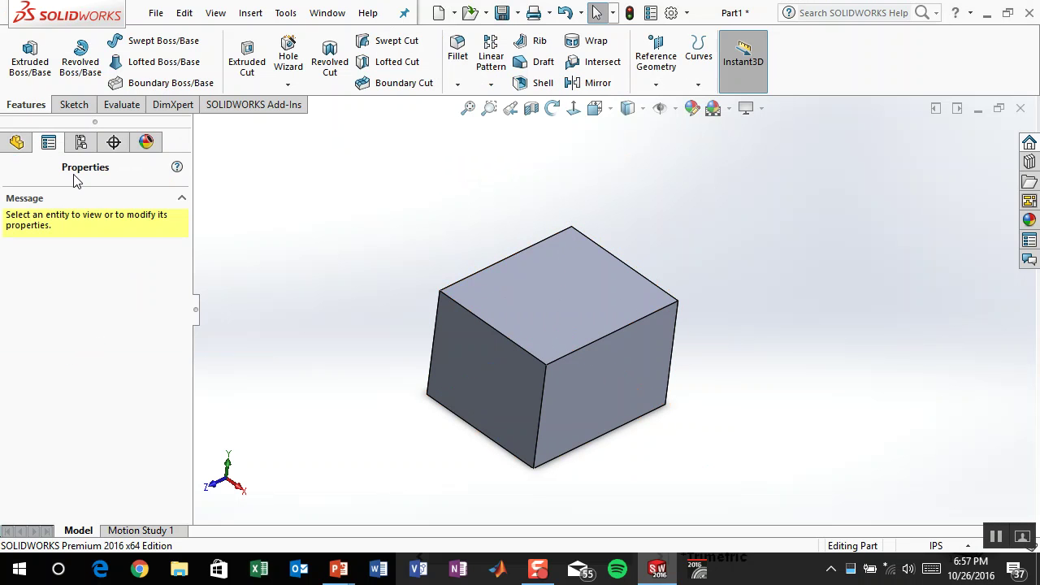
pyautogui.click(591, 315)
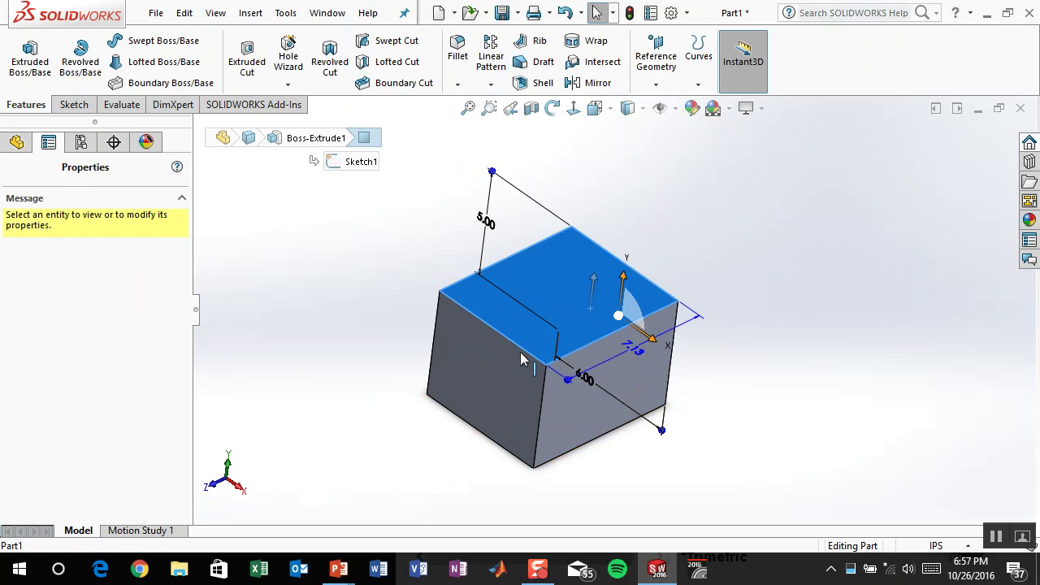
pyautogui.click(484, 366)
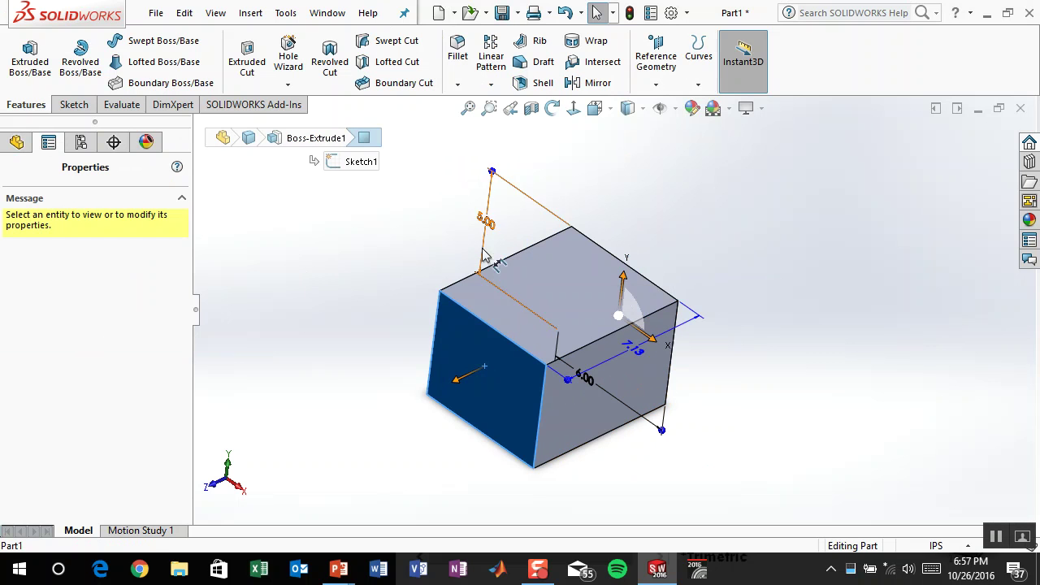
pyautogui.doubleClick(486, 222)
pyautogui.click(393, 244)
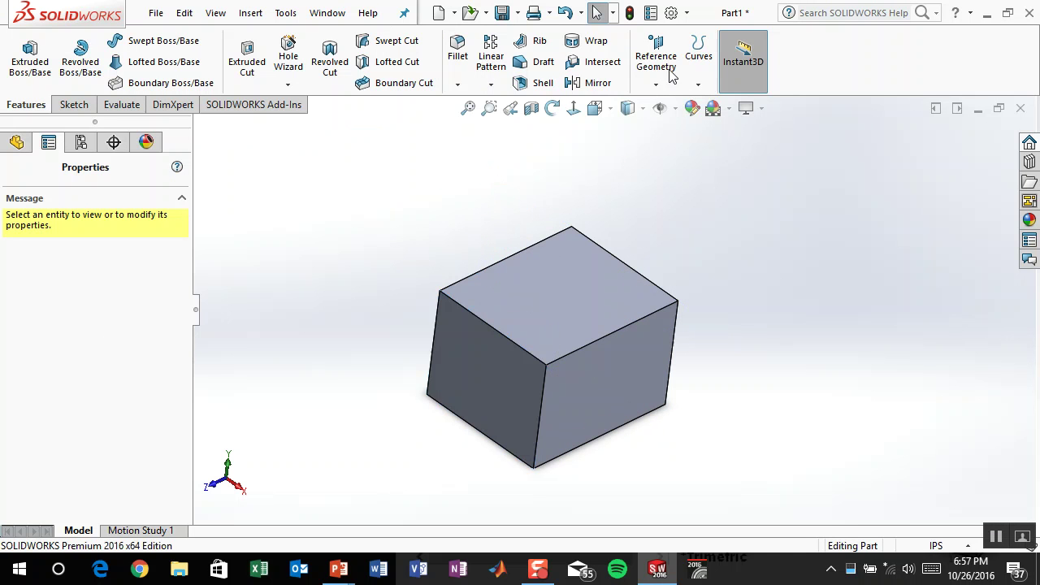
# Step: Turn off Instant3D, and inspect the properties of the block's height dimension and the part's configurations
pyautogui.click(741, 57)
pyautogui.doubleClick(549, 272)
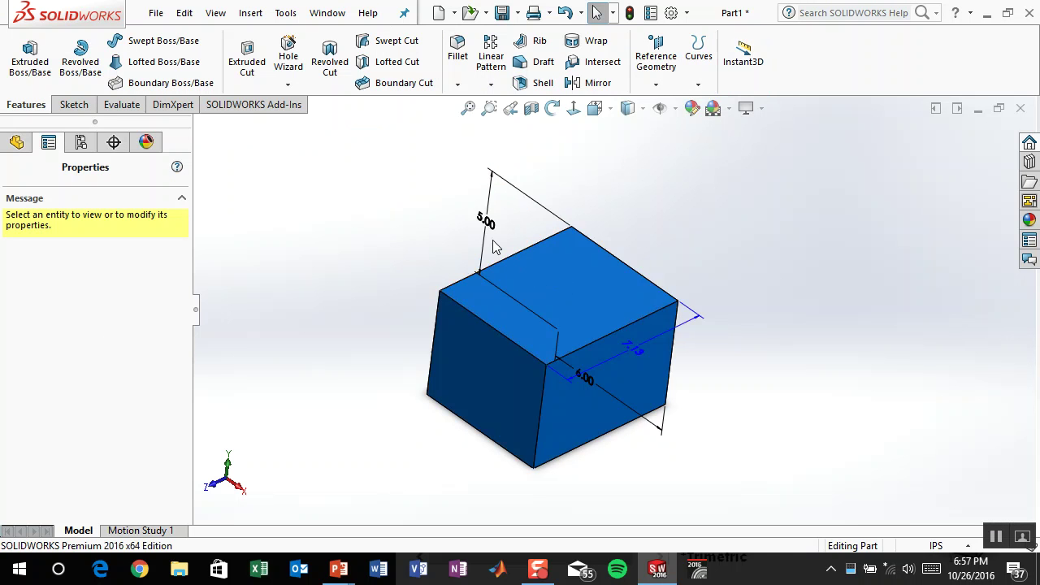
pyautogui.click(488, 228)
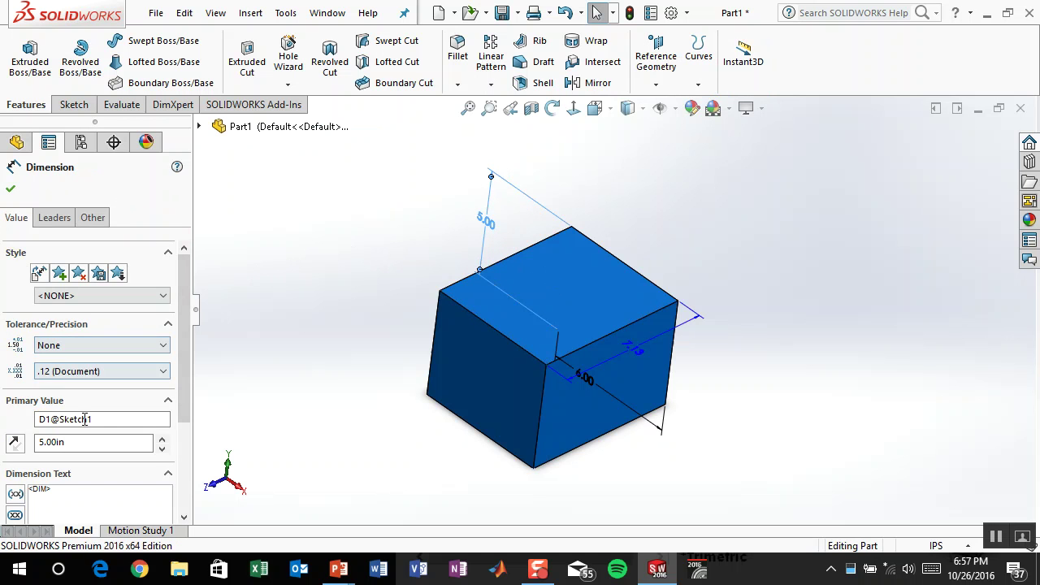
pyautogui.click(80, 142)
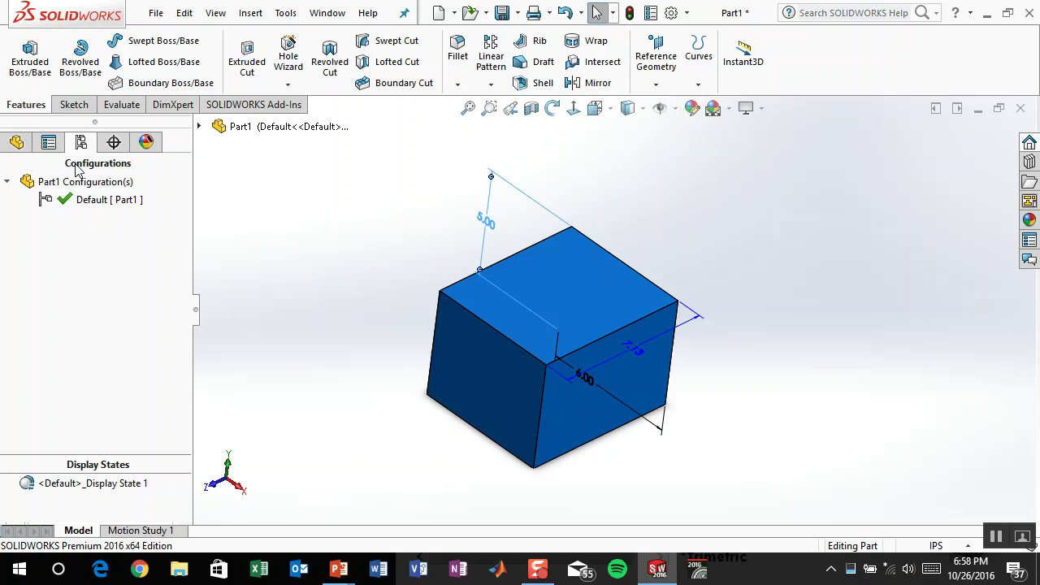
pyautogui.click(16, 142)
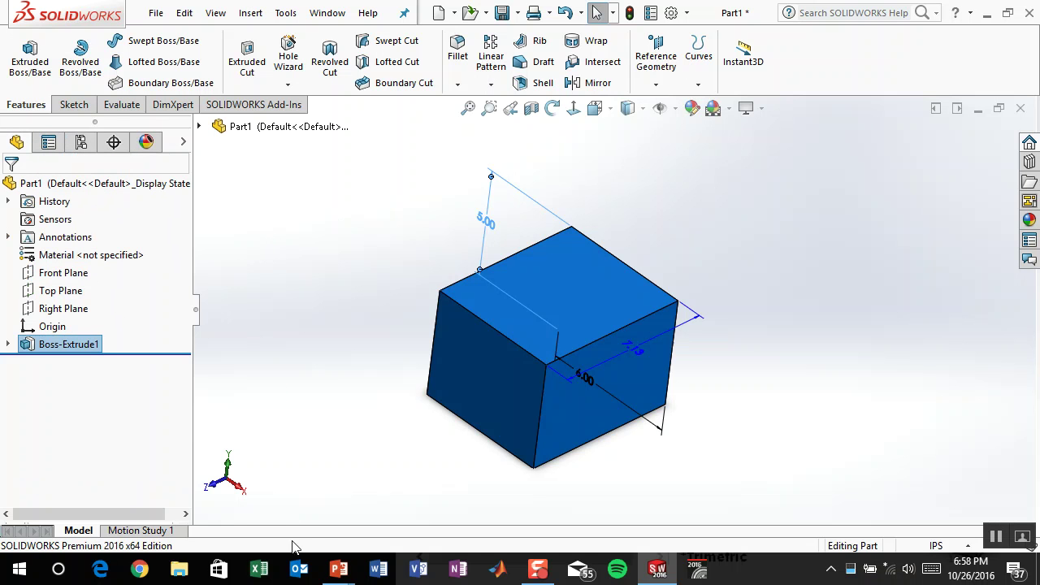
# Step: Switch to the PowerPoint slide show and advance to the next slide
pyautogui.moveTo(330, 573)
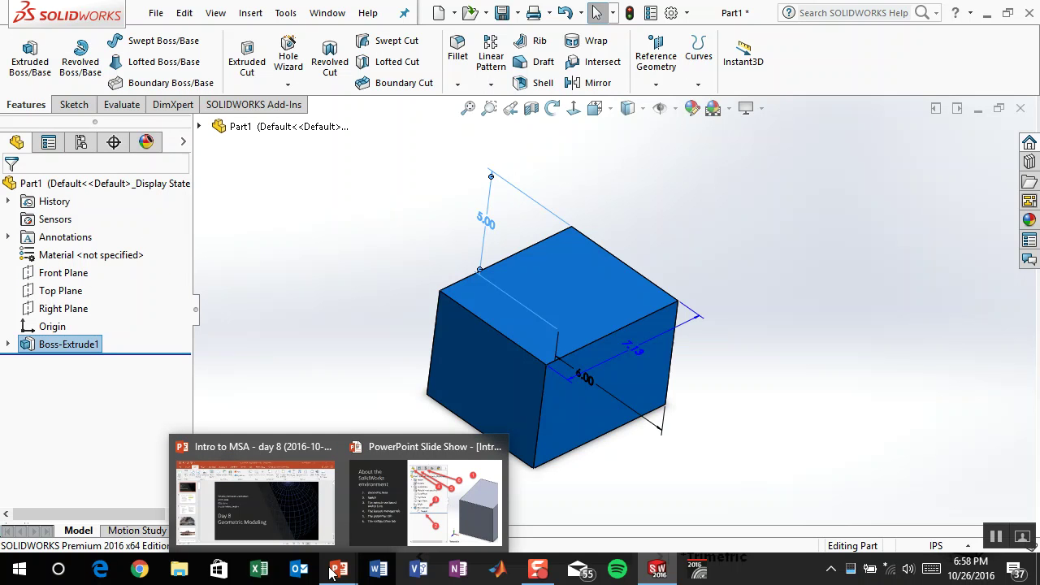
pyautogui.click(426, 494)
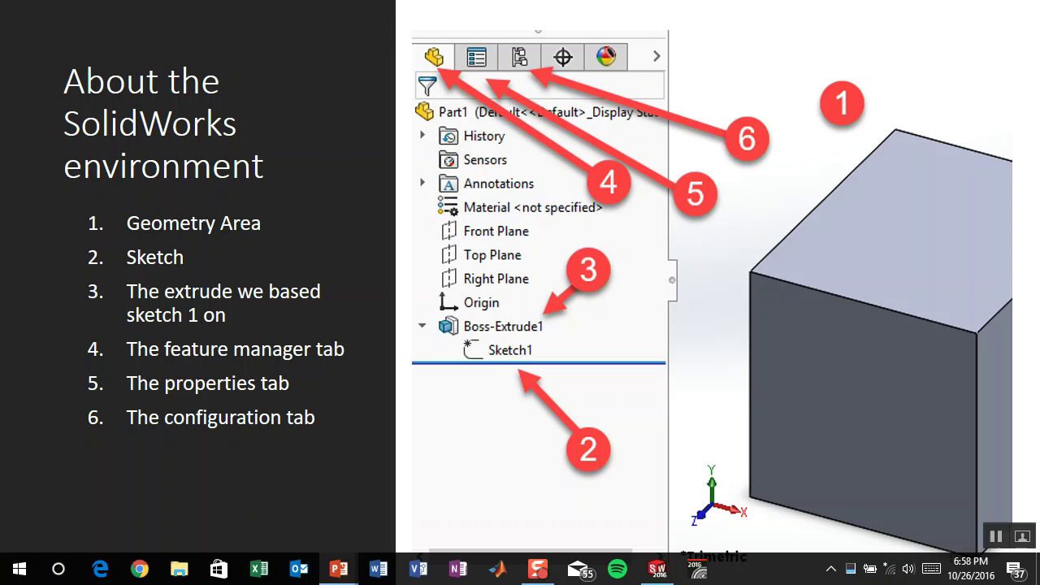
pyautogui.press('Right')
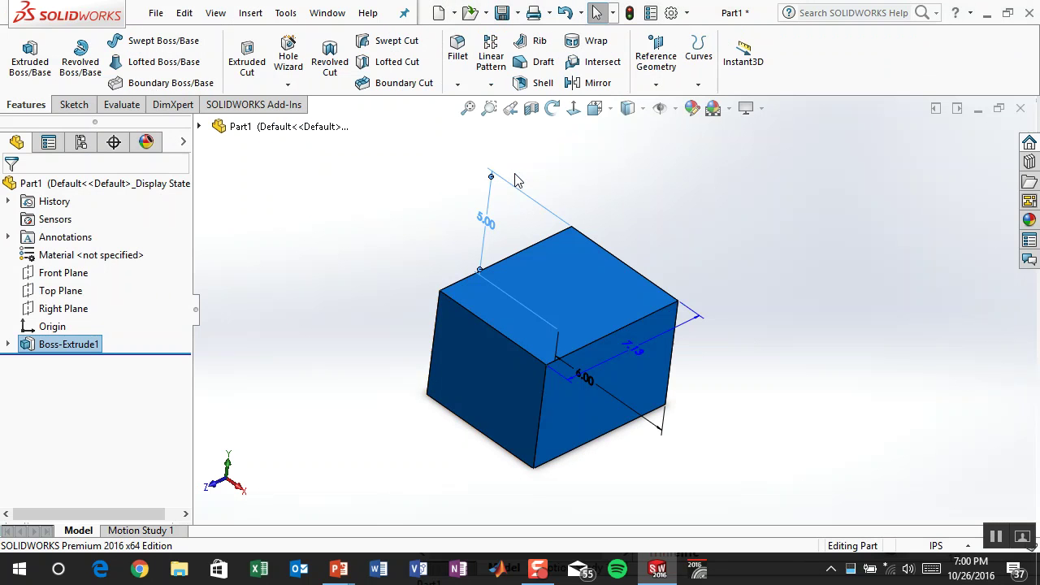
# Step: Highlight the Front, Top and Right planes one after another to examine their positions relative to the block
pyautogui.click(720, 248)
pyautogui.moveTo(720, 255); pyautogui.dragTo(731, 225, button='middle')
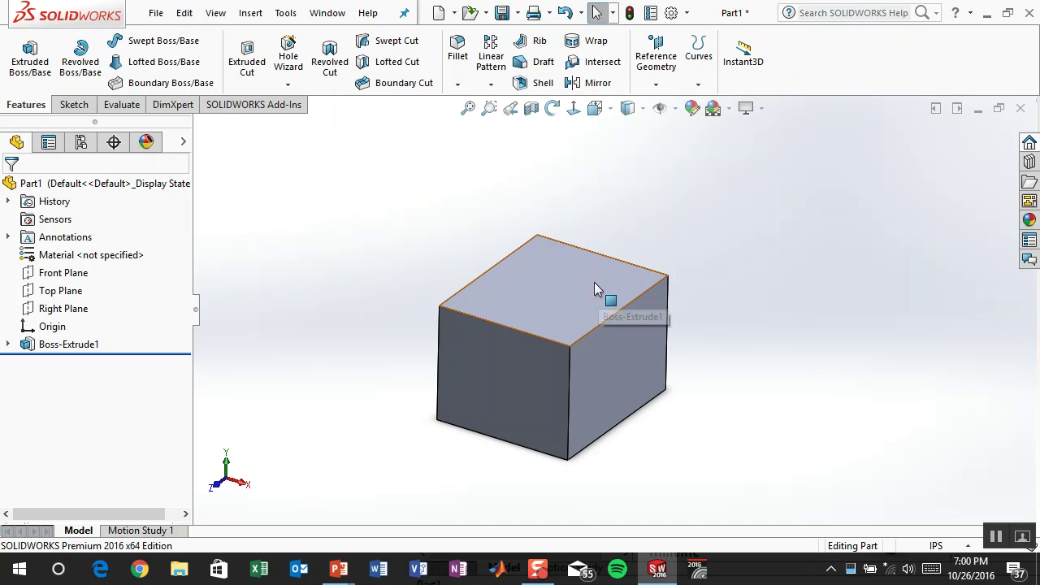
pyautogui.click(63, 272)
pyautogui.click(61, 291)
pyautogui.click(69, 310)
pyautogui.click(435, 214)
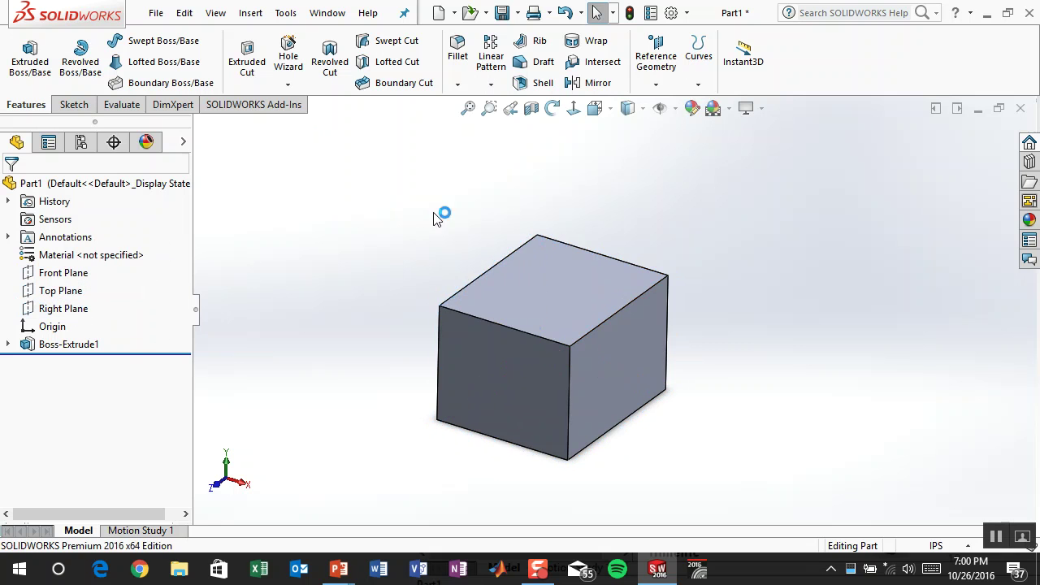
# Step: Start a new sketch on the block's top face and orient the view normal to it
pyautogui.click(553, 293)
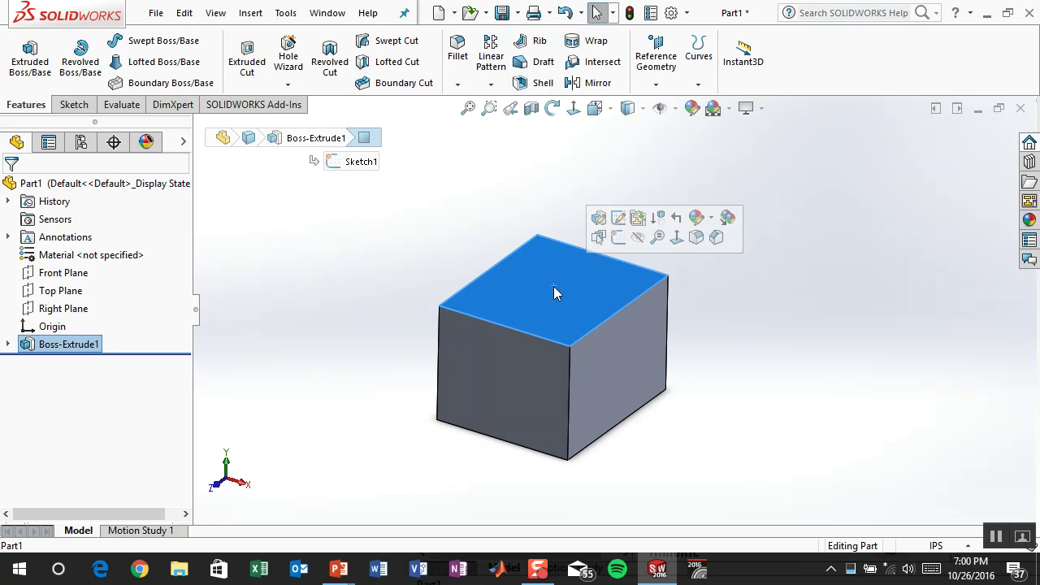
pyautogui.click(448, 208)
pyautogui.click(520, 283)
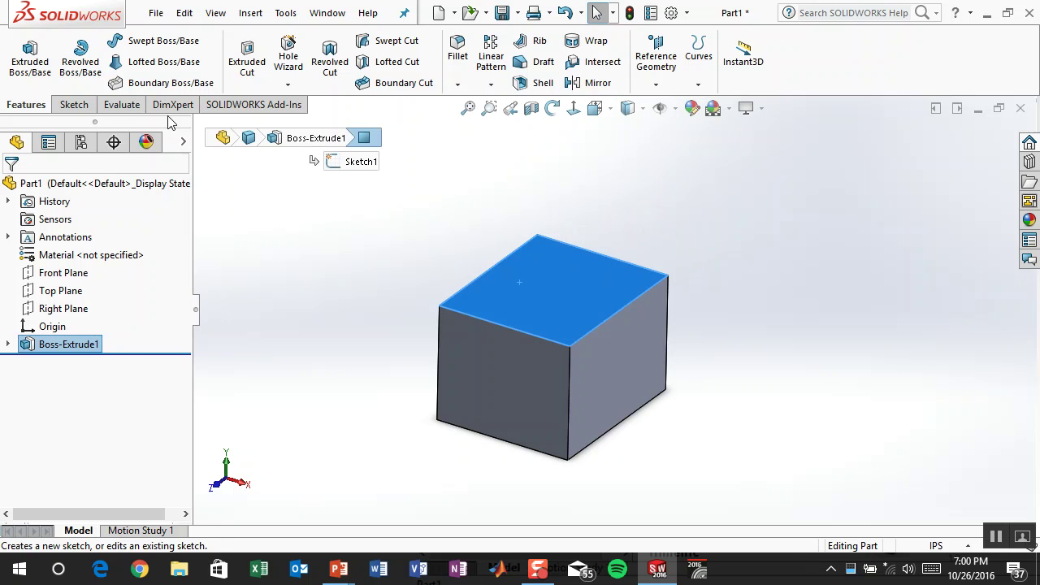
pyautogui.click(59, 104)
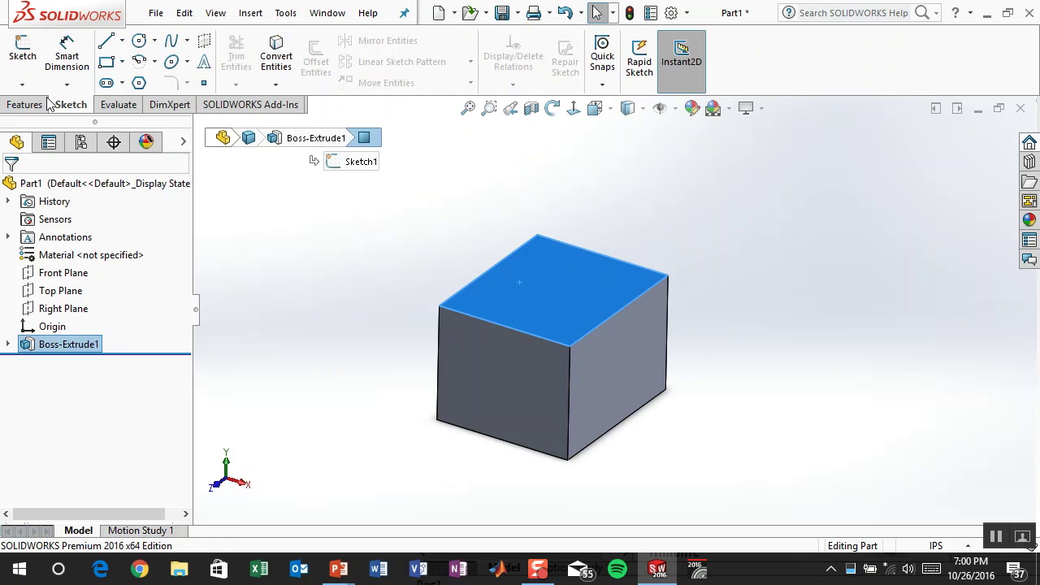
pyautogui.click(23, 55)
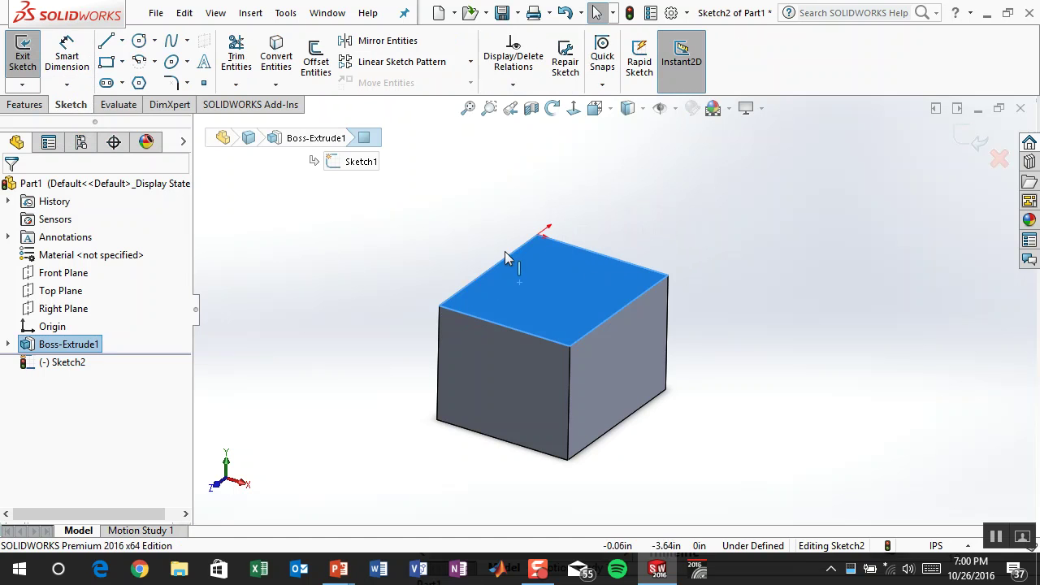
pyautogui.moveTo(545, 229)
pyautogui.mouseDown(button='middle')
pyautogui.moveTo(558, 216)
pyautogui.moveTo(558, 237)
pyautogui.moveTo(542, 231)
pyautogui.mouseUp(button='middle')
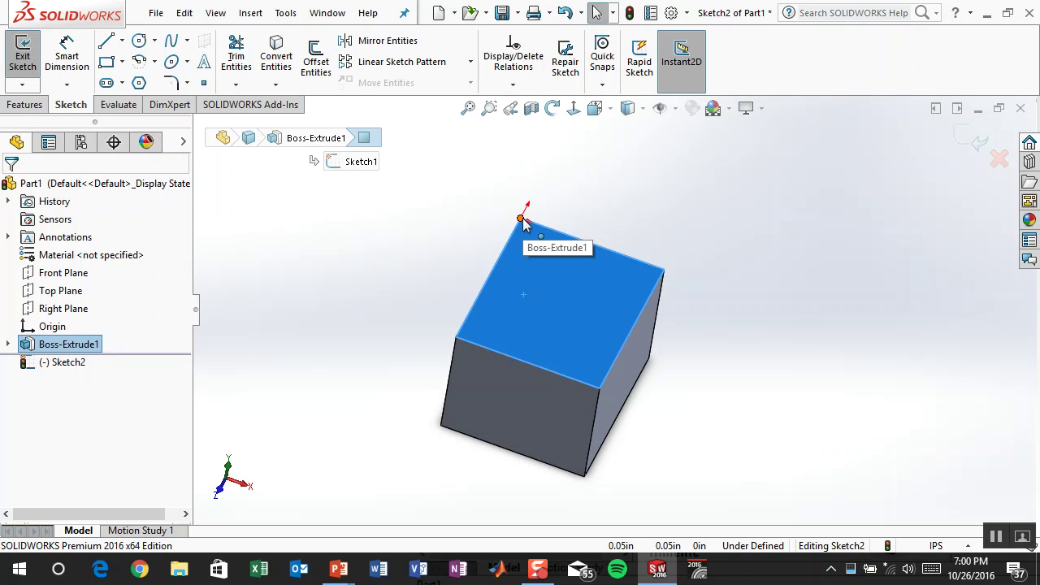
pyautogui.click(574, 113)
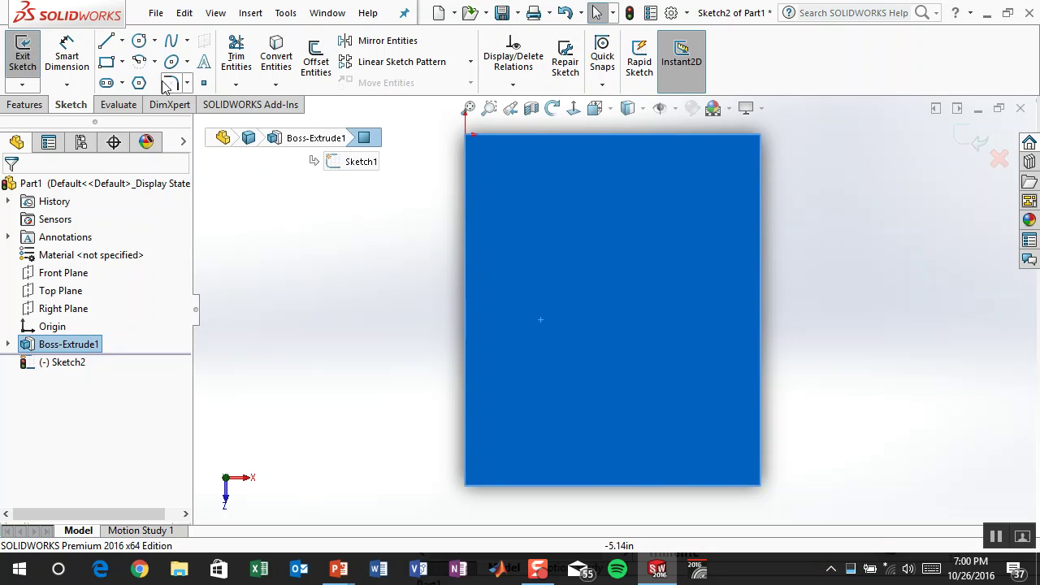
# Step: Sketch a circle on the top face, centred about 4.17 in along X and -1.76 in along Y from the origin
pyautogui.click(139, 40)
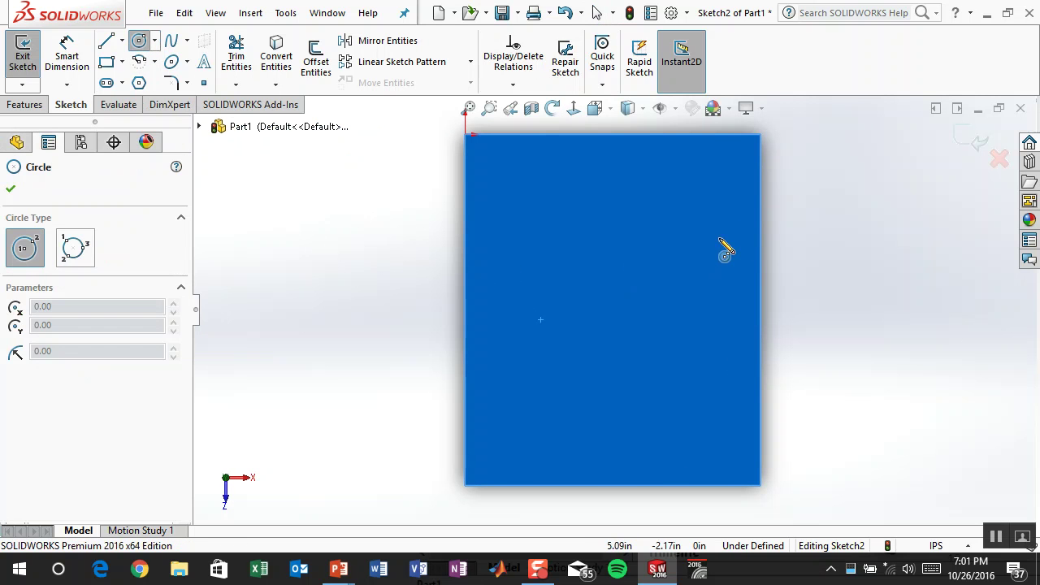
pyautogui.click(670, 219)
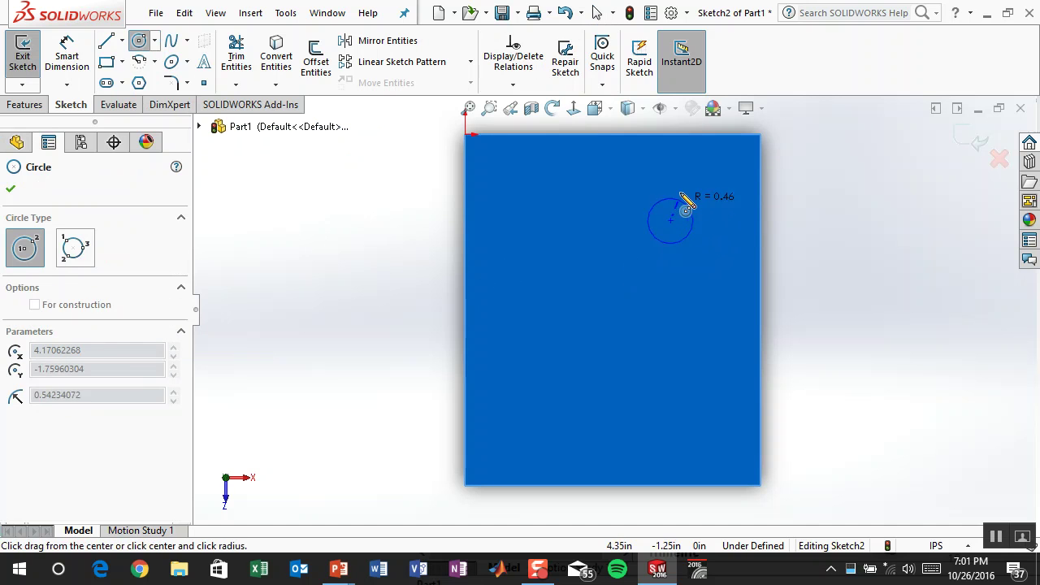
pyautogui.click(694, 200)
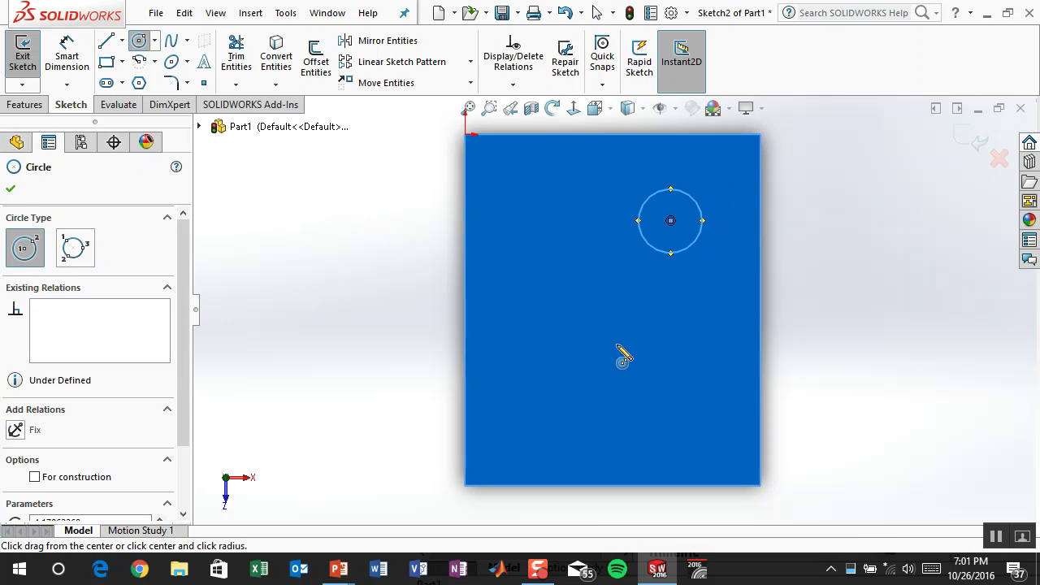
pyautogui.press('Escape')
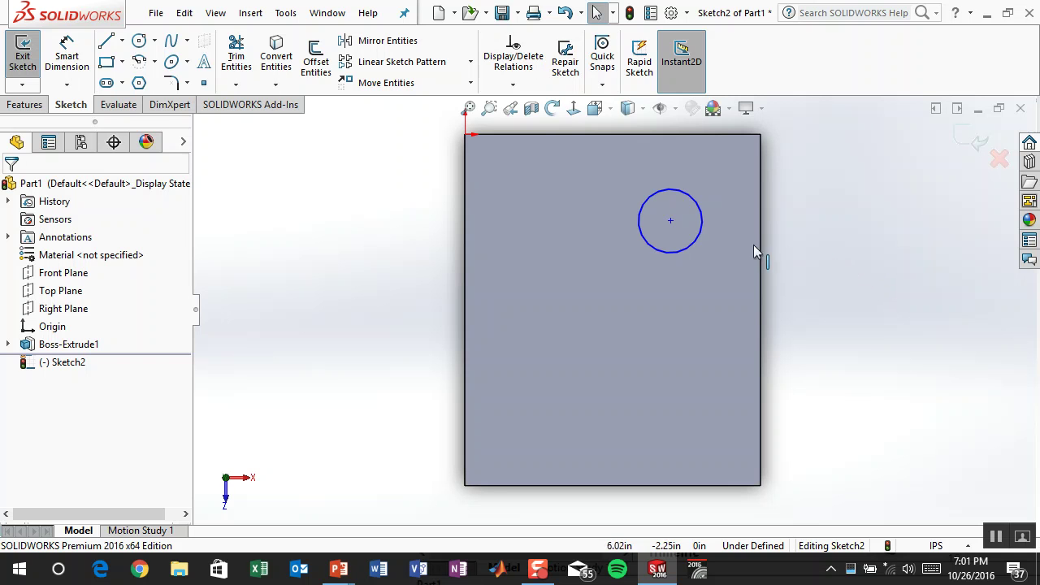
# Step: Move the circle's centre to about X 3.26 in, Y -3.10 in and resize its radius to about 0.91 in
pyautogui.moveTo(670, 221)
pyautogui.mouseDown()
pyautogui.moveTo(557, 221)
pyautogui.moveTo(666, 213)
pyautogui.moveTo(714, 339)
pyautogui.moveTo(564, 325)
pyautogui.moveTo(606, 201)
pyautogui.moveTo(648, 286)
pyautogui.moveTo(615, 270)
pyautogui.moveTo(551, 205)
pyautogui.mouseUp()
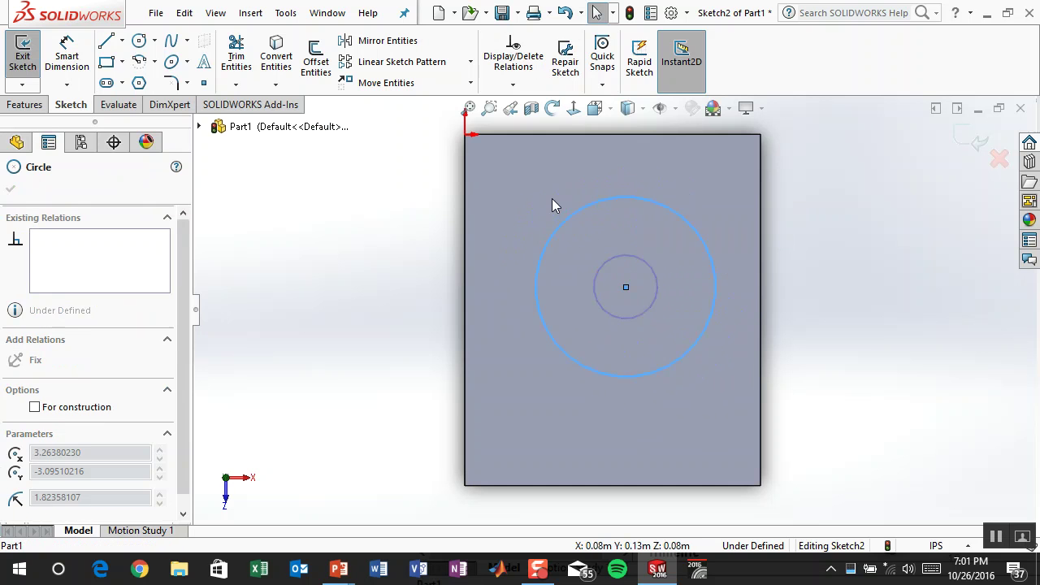
pyautogui.moveTo(598, 259); pyautogui.dragTo(599, 258)
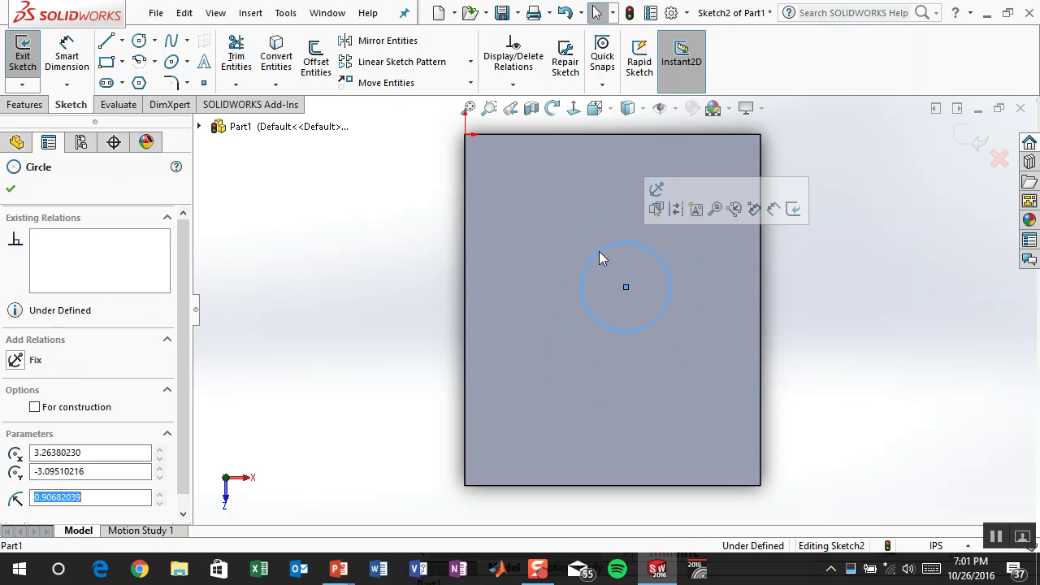
pyautogui.click(421, 258)
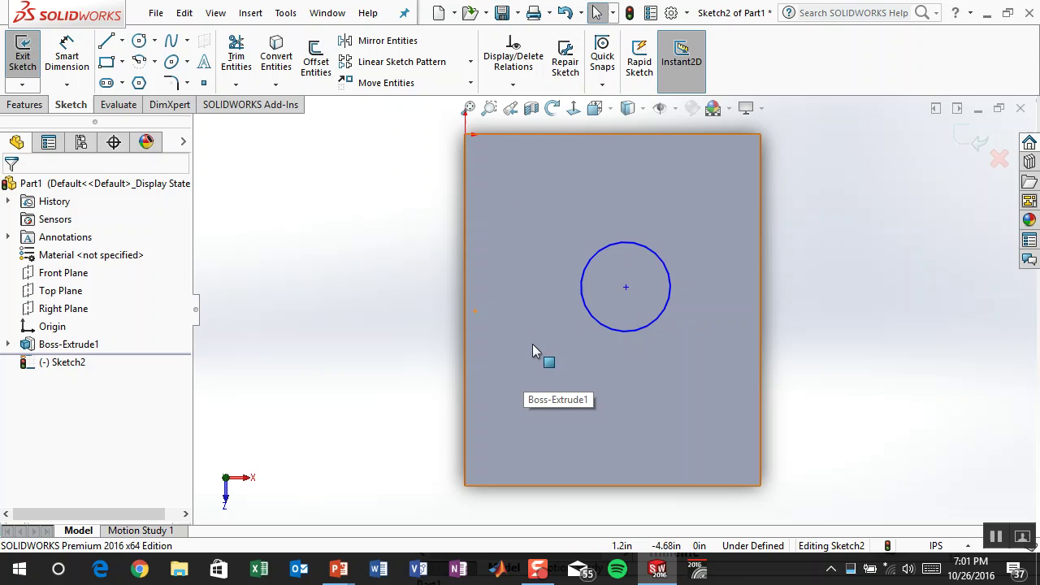
# Step: Draw a centerline from the midpoint of the top face's upper edge to the circle's centre
pyautogui.click(81, 67)
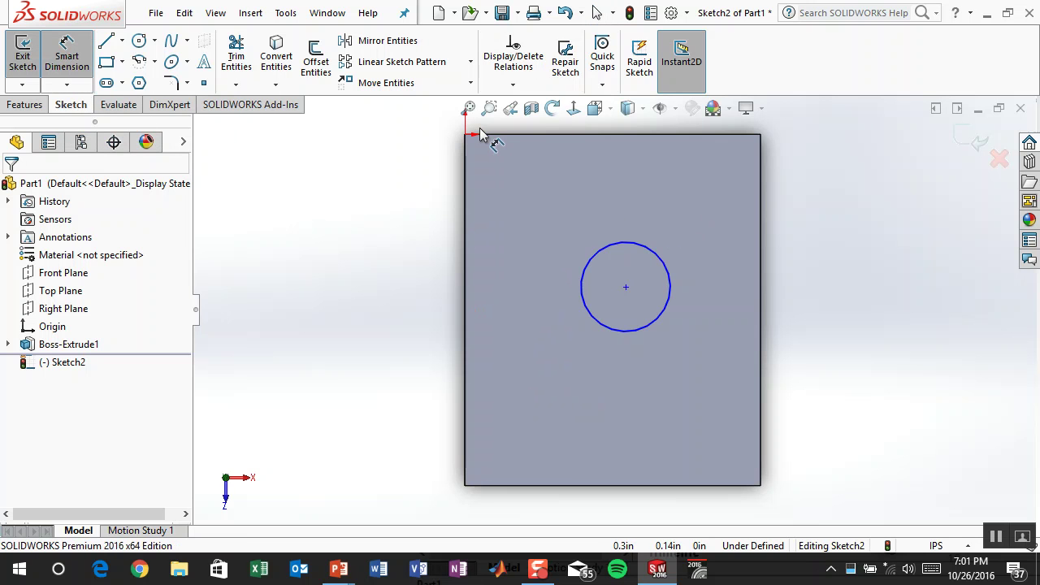
pyautogui.click(122, 42)
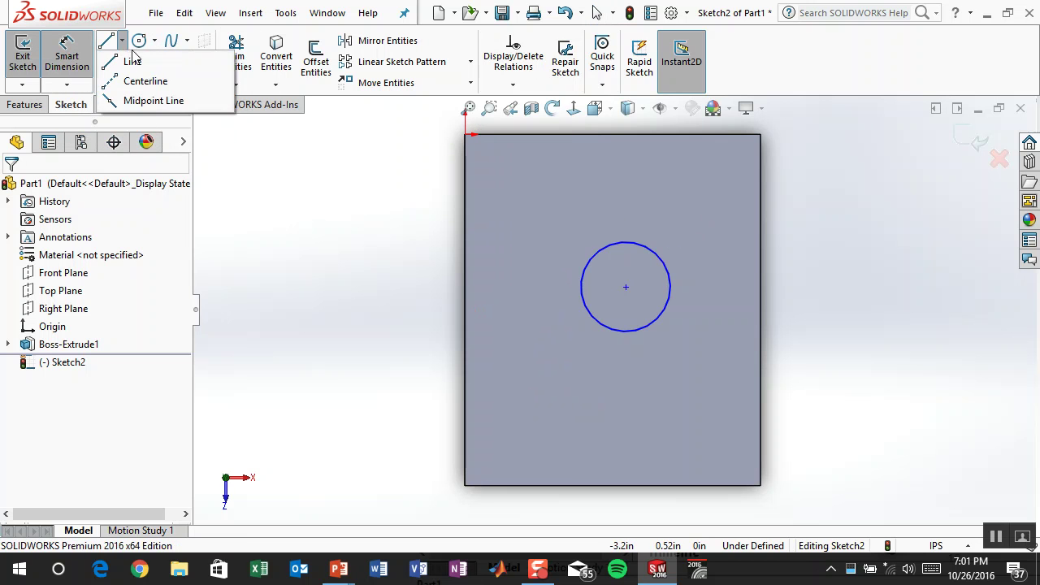
pyautogui.click(140, 81)
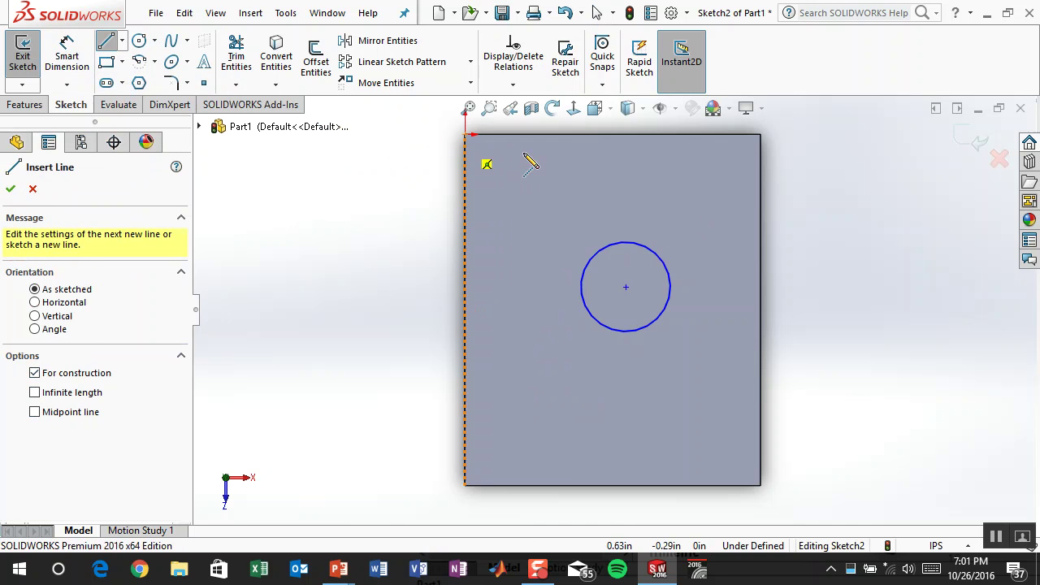
pyautogui.click(612, 134)
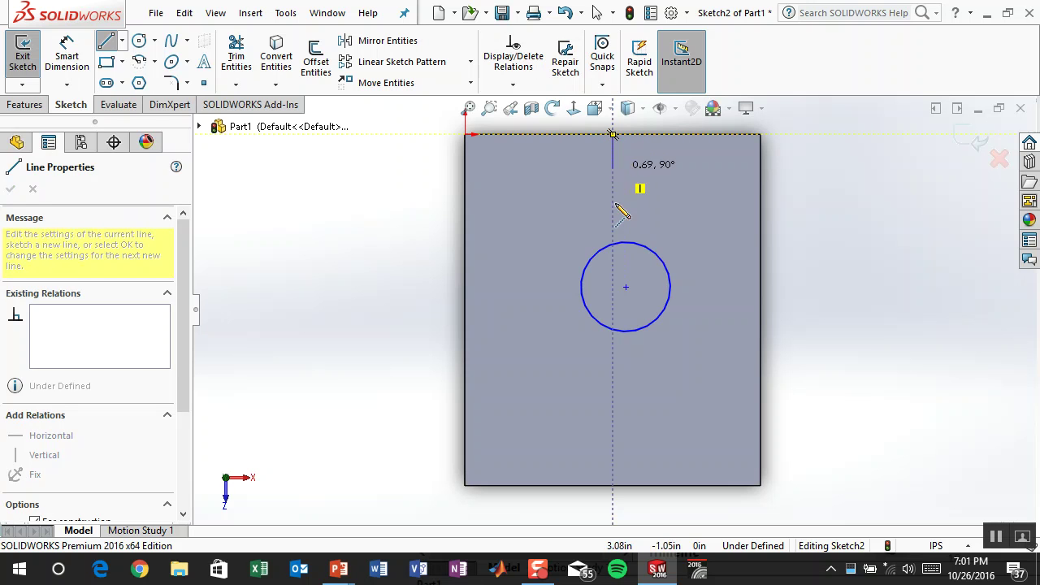
pyautogui.click(625, 287)
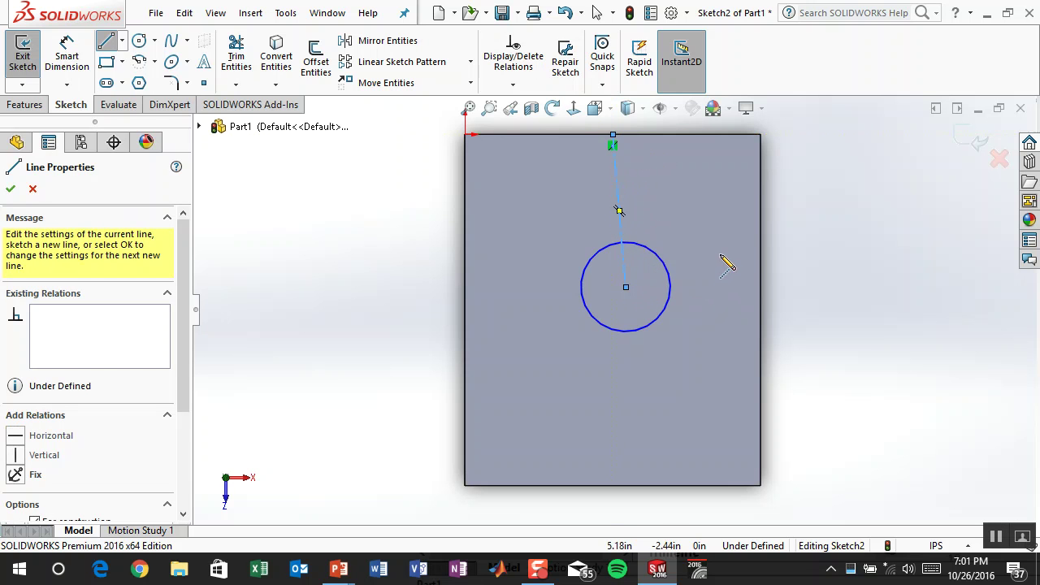
pyautogui.press('Escape')
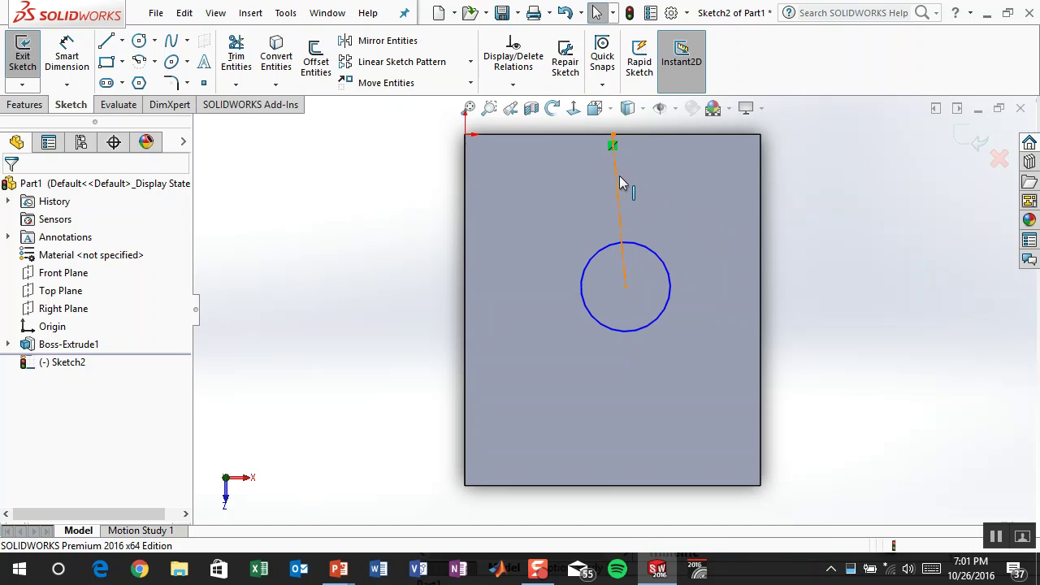
# Step: Make the centerline vertical and reshape the circle to a radius of about 1.20 in, centred at about Y -2.83 in
pyautogui.click(620, 179)
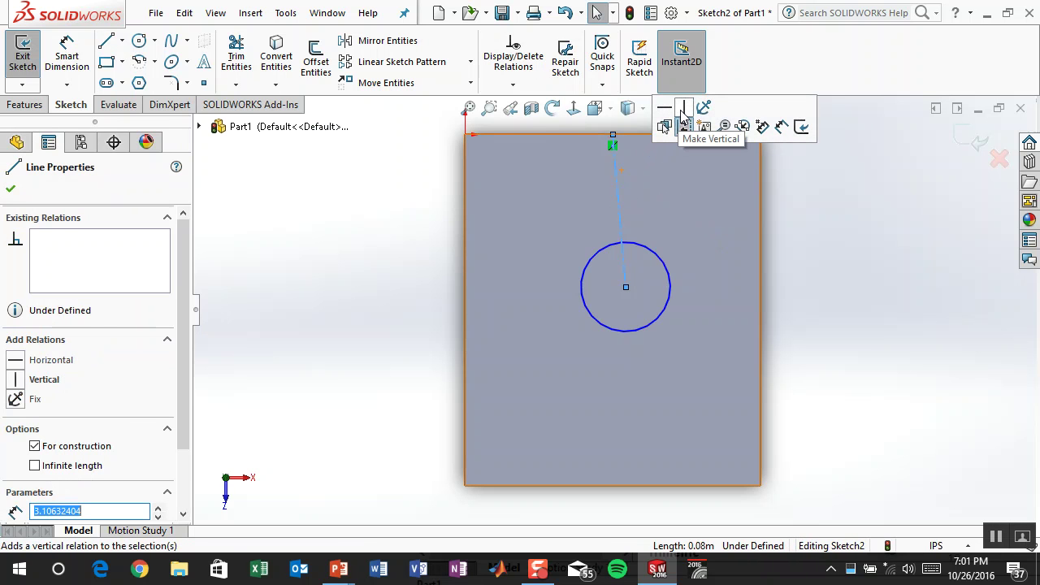
pyautogui.click(683, 107)
pyautogui.click(833, 260)
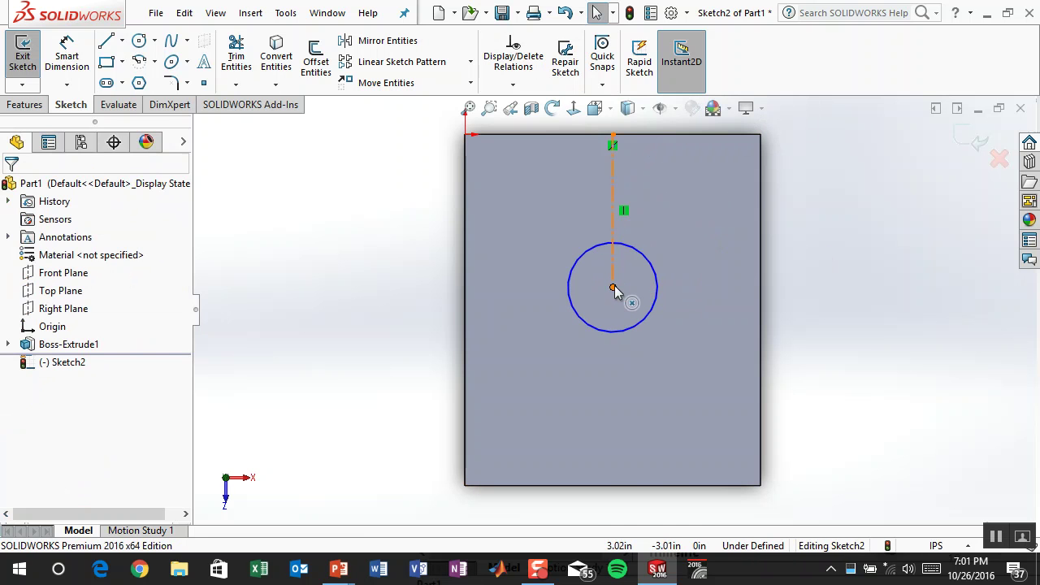
pyautogui.moveTo(613, 286); pyautogui.dragTo(671, 306)
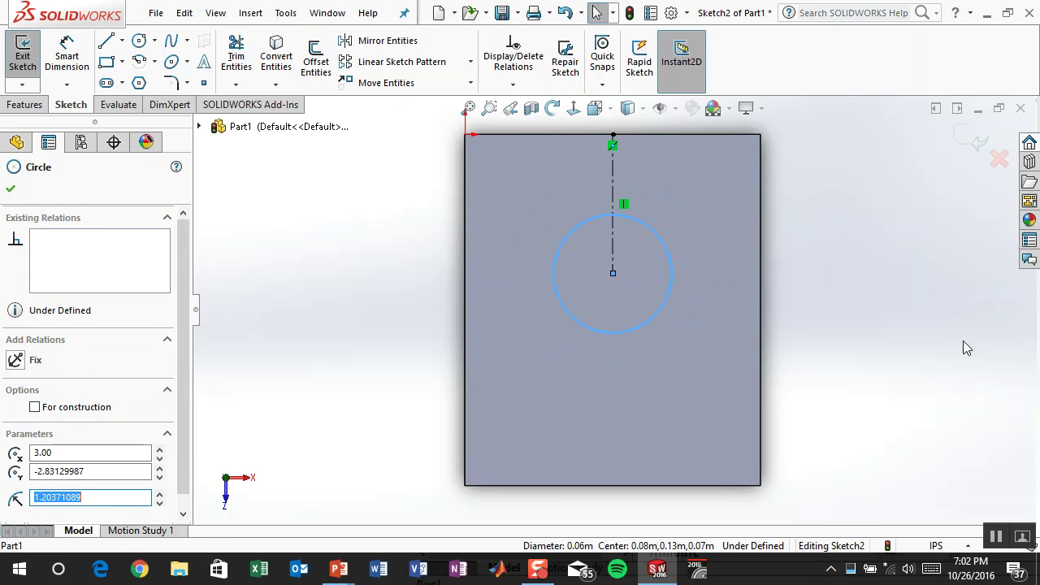
pyautogui.click(852, 343)
# Step: Dimension the distance from the face's upper edge to the circle's centre and set it to 3 in
pyautogui.moveTo(847, 318); pyautogui.dragTo(840, 260, button='right')
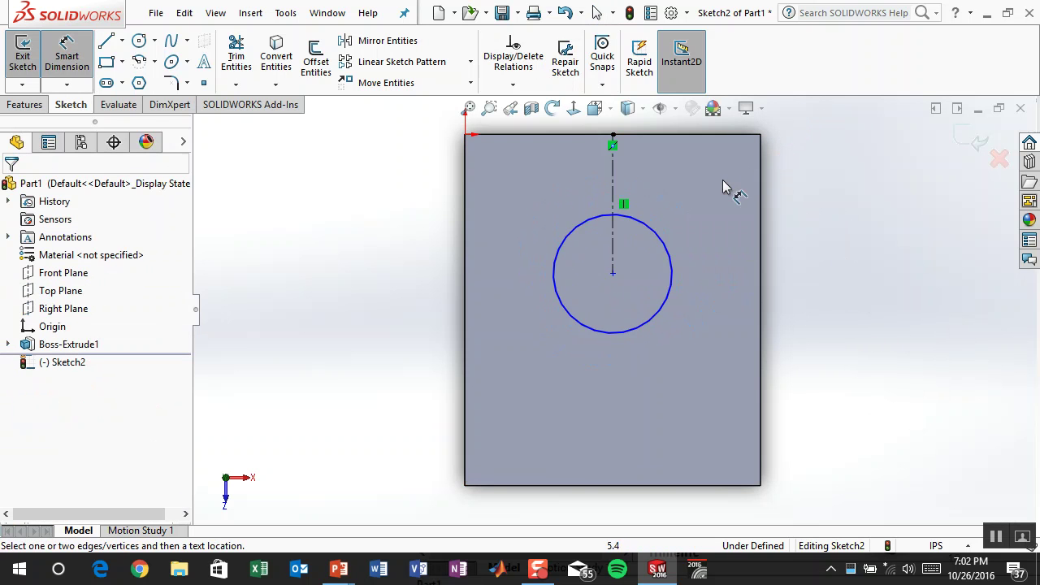
pyautogui.click(659, 136)
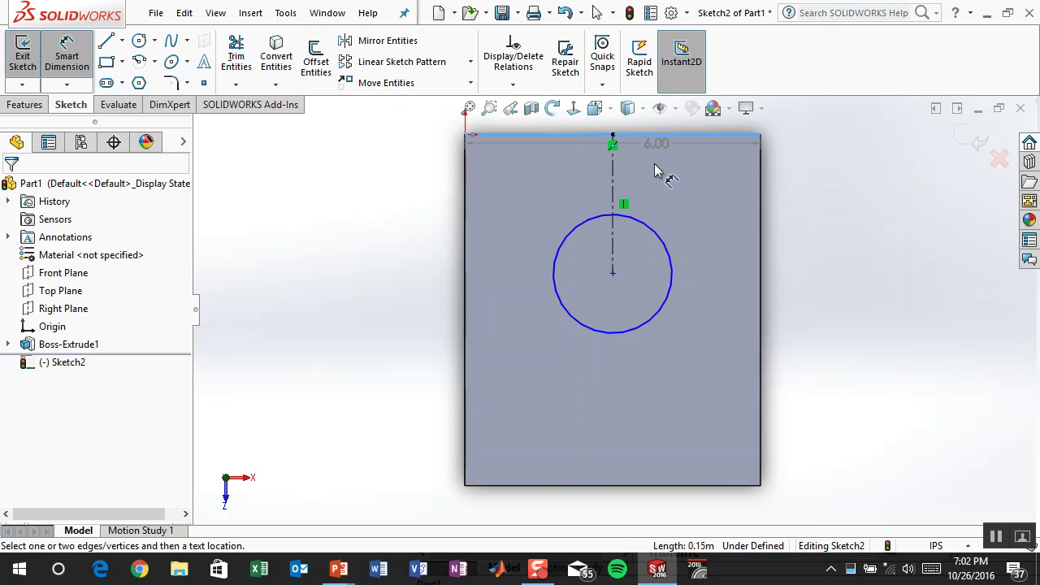
pyautogui.click(650, 232)
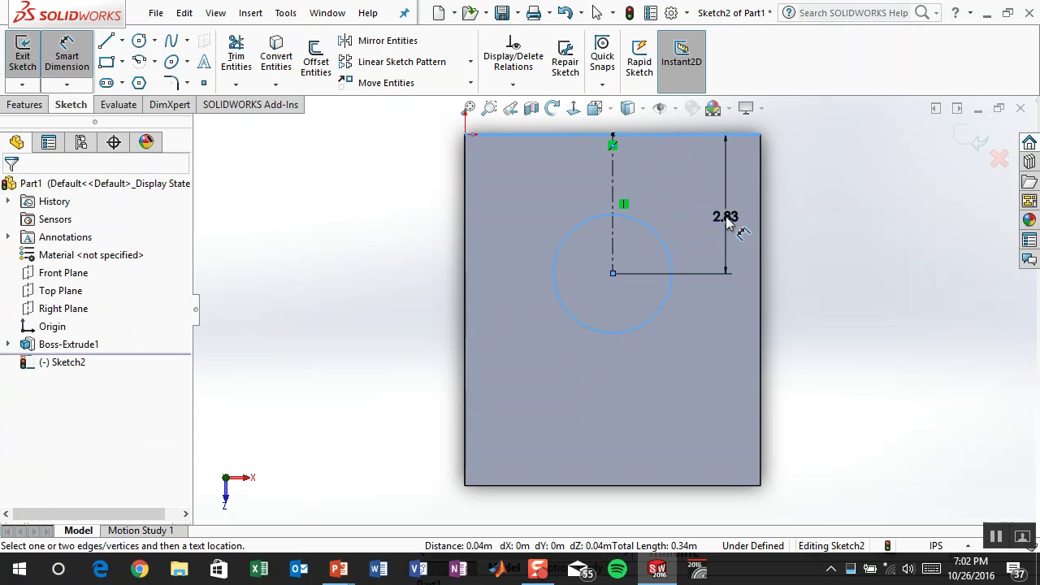
pyautogui.click(724, 216)
pyautogui.write('3')
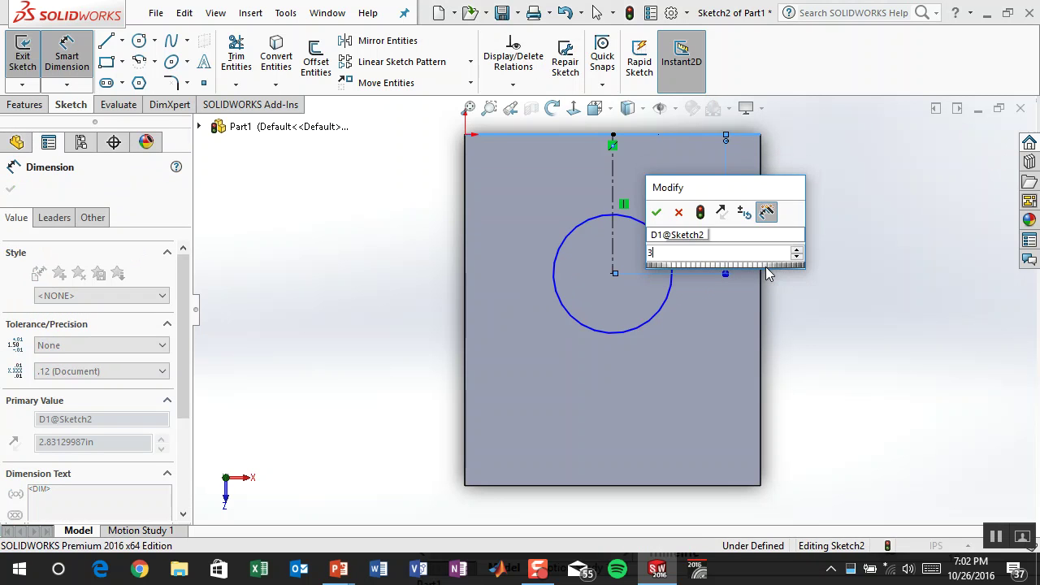
pyautogui.press('Return')
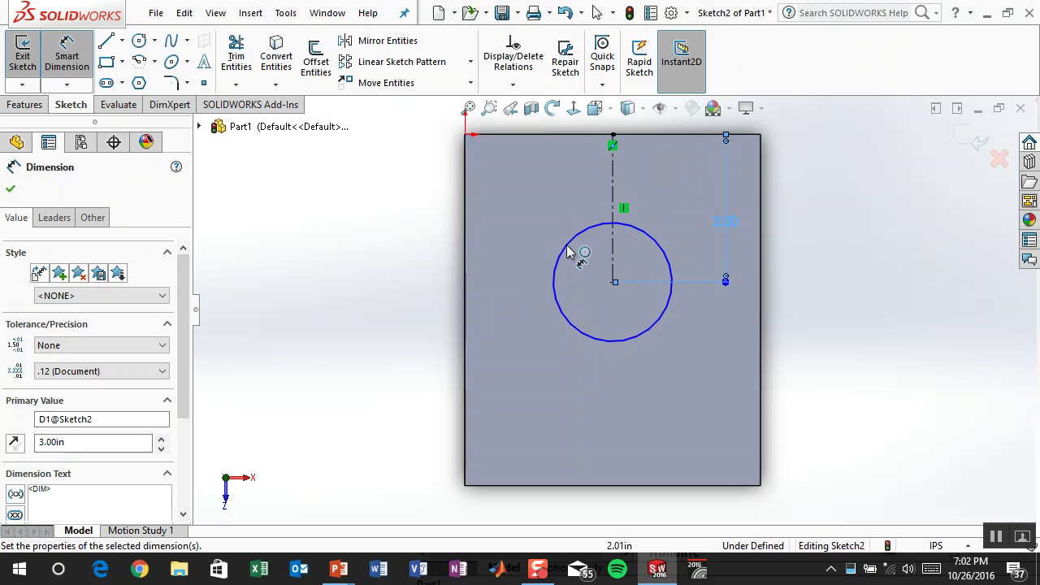
# Step: Dimension the circle's diameter as 2 in
pyautogui.click(573, 249)
pyautogui.click(507, 191)
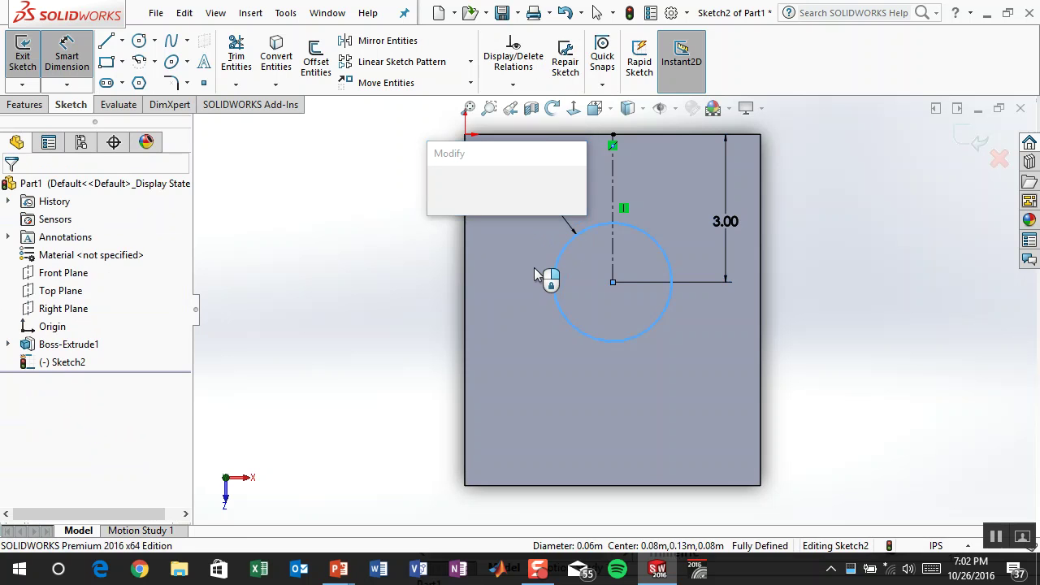
pyautogui.write('2')
pyautogui.press('Return')
# Step: Turn off Instant2D and delete the circle's diameter dimension
pyautogui.moveTo(341, 352)
pyautogui.mouseDown(button='middle')
pyautogui.moveTo(336, 301)
pyautogui.moveTo(287, 154)
pyautogui.moveTo(365, 197)
pyautogui.mouseUp(button='middle')
pyautogui.press('d')
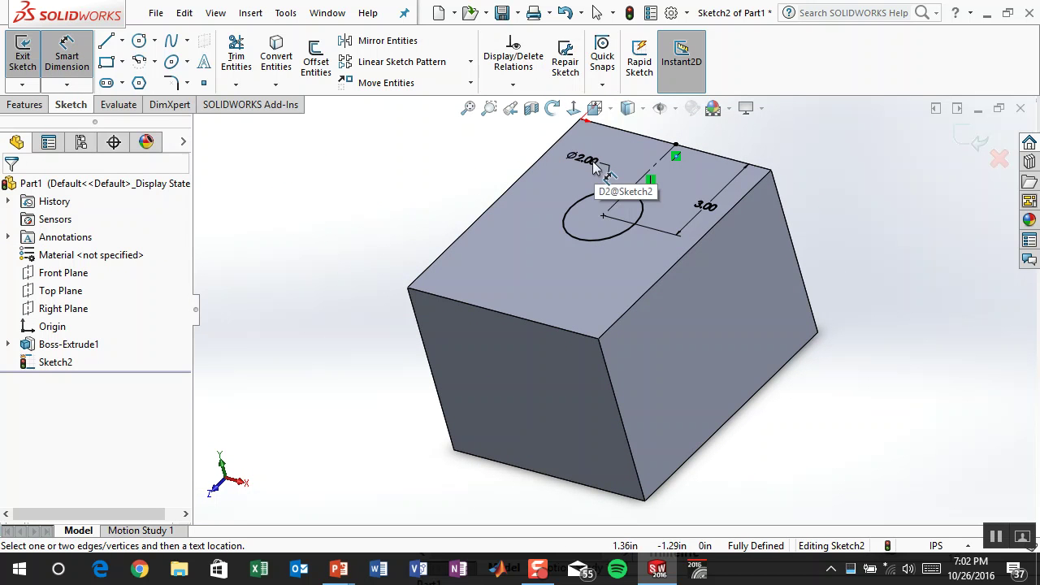
pyautogui.click(594, 179)
pyautogui.press('Return')
pyautogui.click(671, 65)
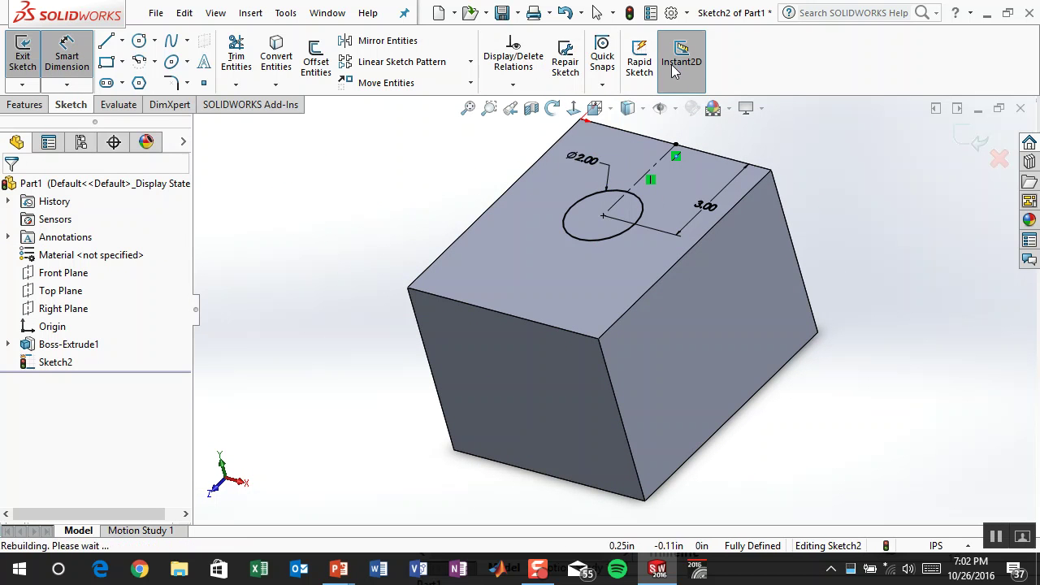
pyautogui.click(582, 158)
pyautogui.press('Delete')
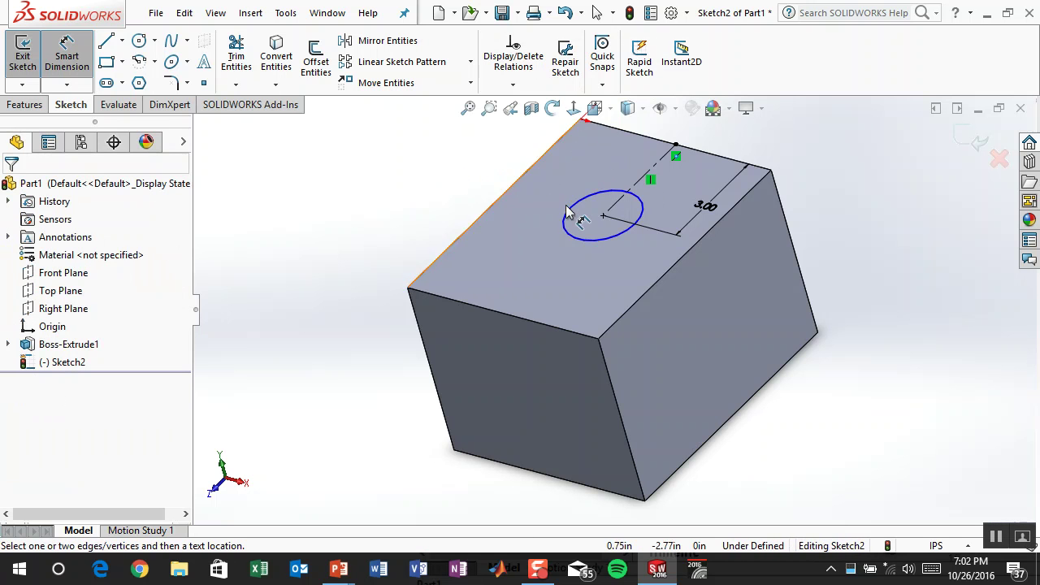
# Step: Add the circle's diameter dimension again at 2.00 in
pyautogui.moveTo(433, 162); pyautogui.dragTo(423, 211, button='middle')
pyautogui.press('d')
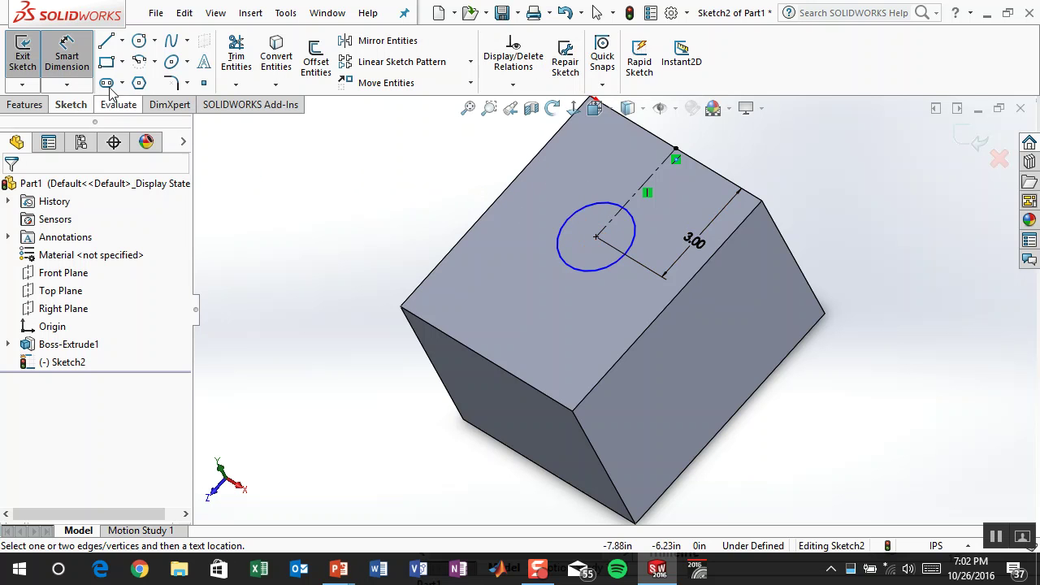
pyautogui.click(587, 213)
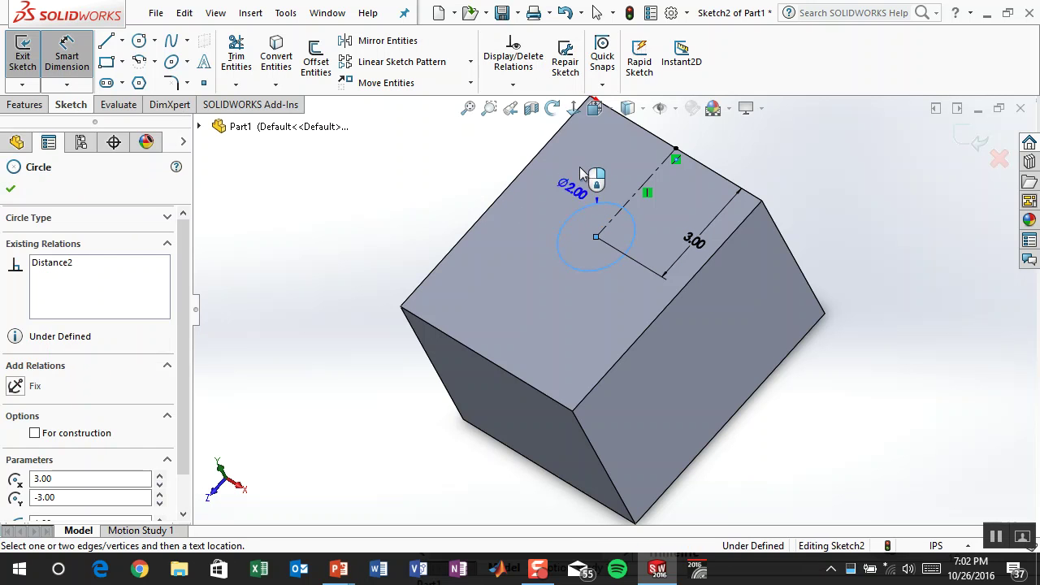
pyautogui.click(578, 161)
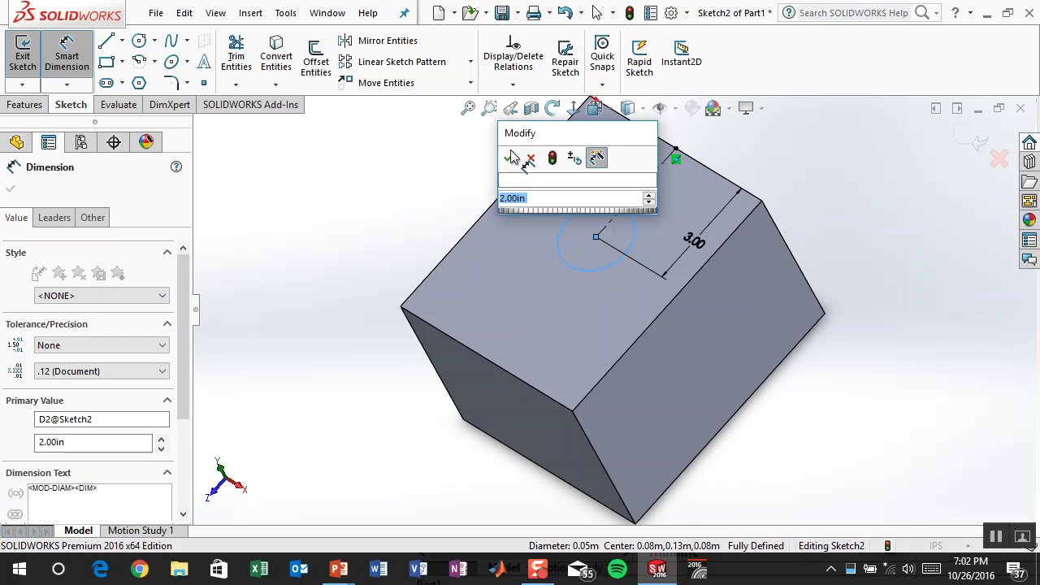
pyautogui.click(508, 155)
pyautogui.click(274, 239)
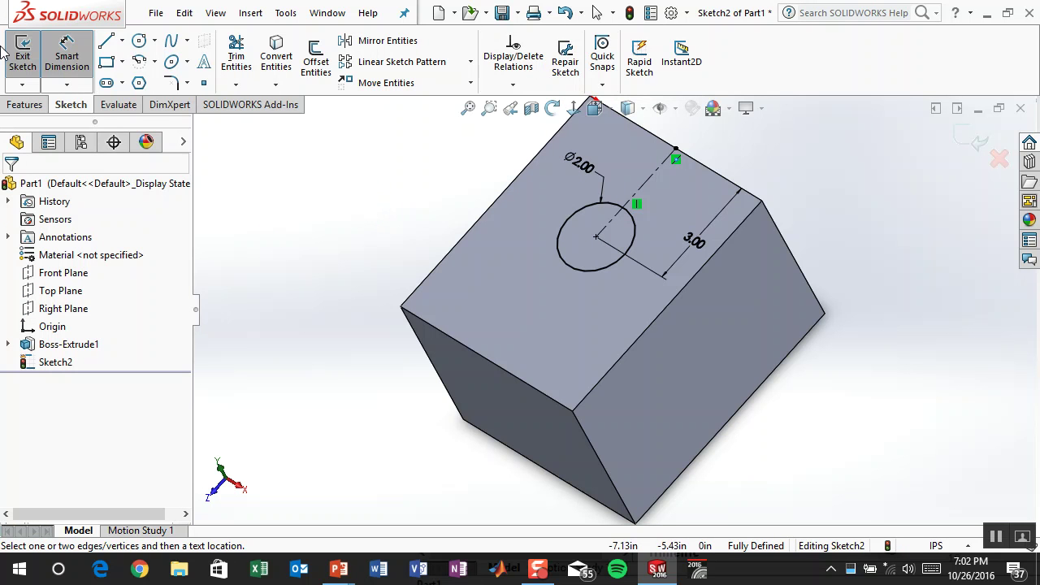
# Step: Start an Extruded Cut from the circle sketch with a blind depth of 2 in
pyautogui.click(28, 107)
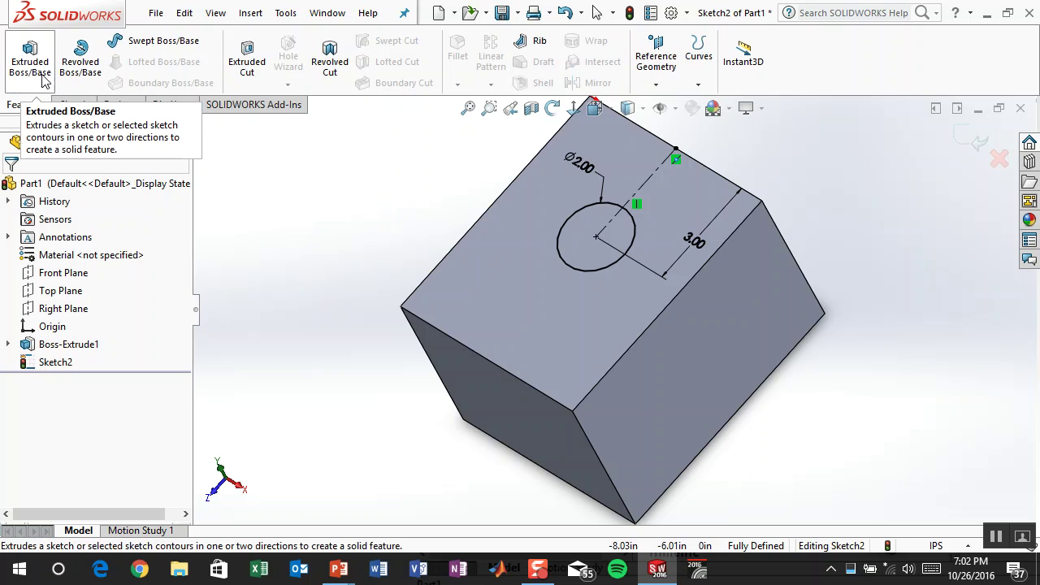
pyautogui.click(261, 66)
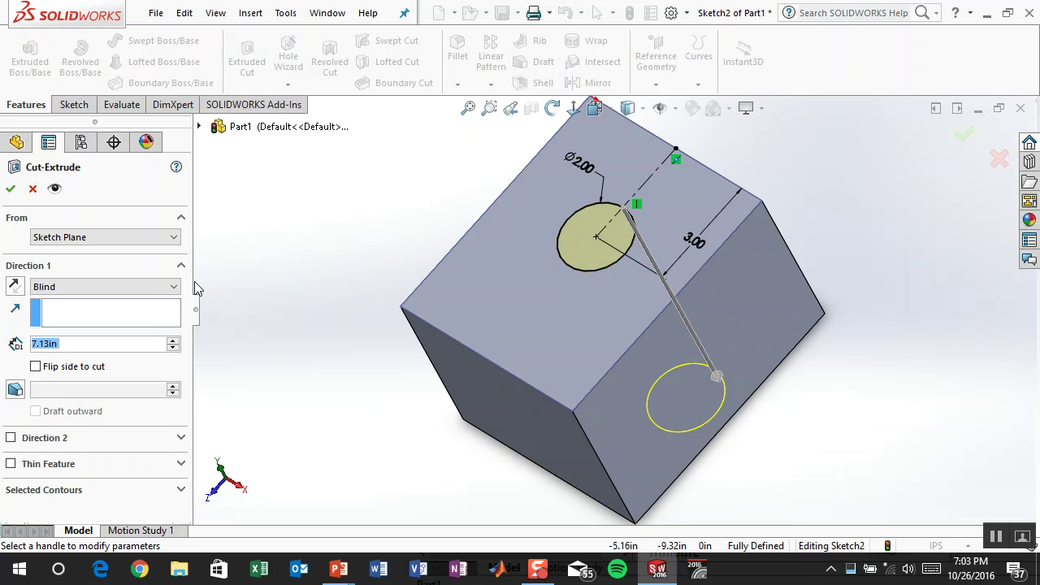
pyautogui.write('2')
pyautogui.press('Return')
pyautogui.moveTo(369, 416)
pyautogui.mouseDown(button='middle')
pyautogui.moveTo(332, 292)
pyautogui.moveTo(325, 304)
pyautogui.moveTo(385, 404)
pyautogui.mouseUp(button='middle')
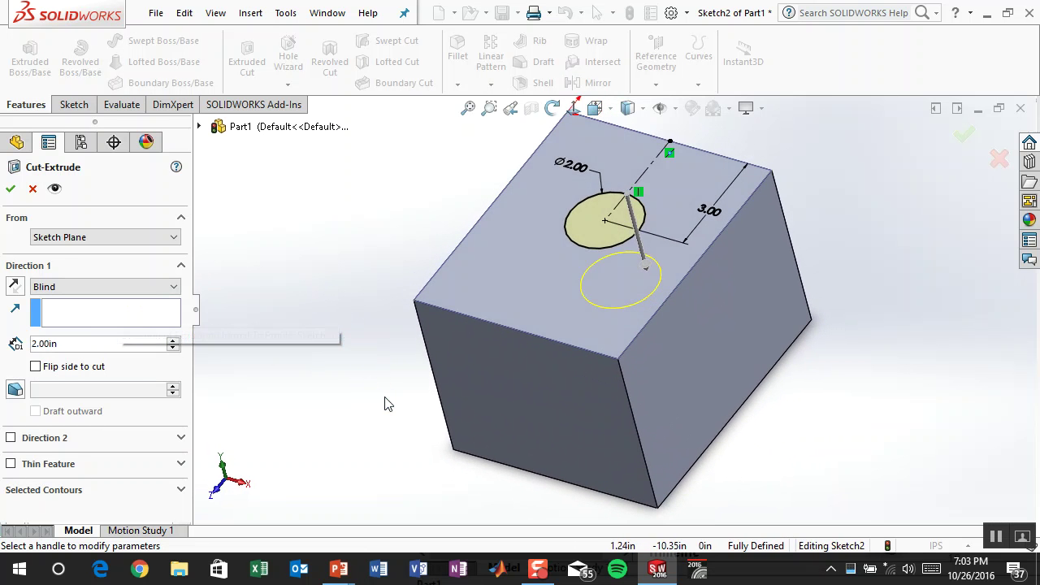
# Step: Change the cut's end condition to Through All and complete the hole
pyautogui.click(173, 289)
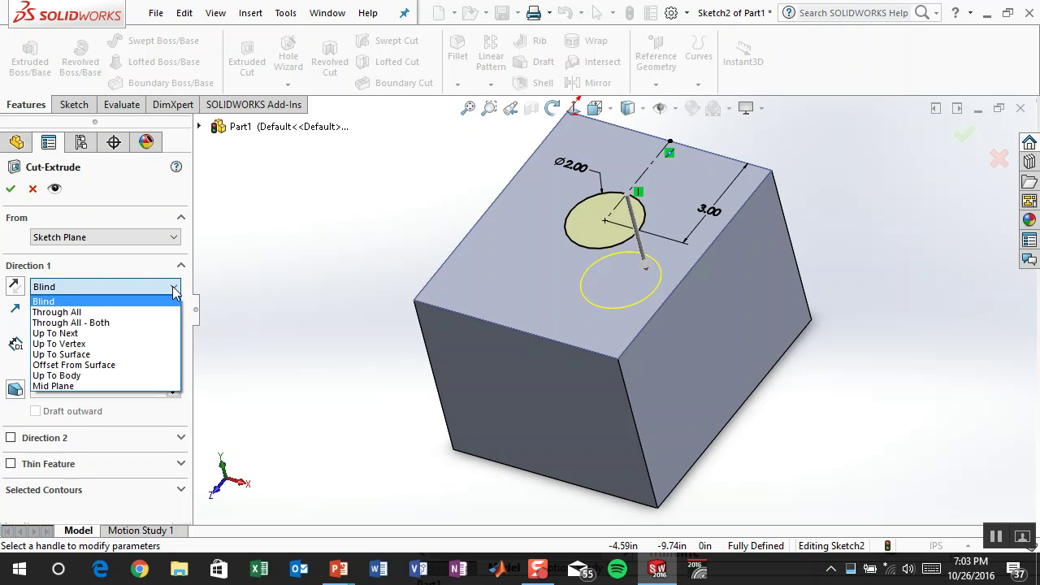
pyautogui.click(172, 312)
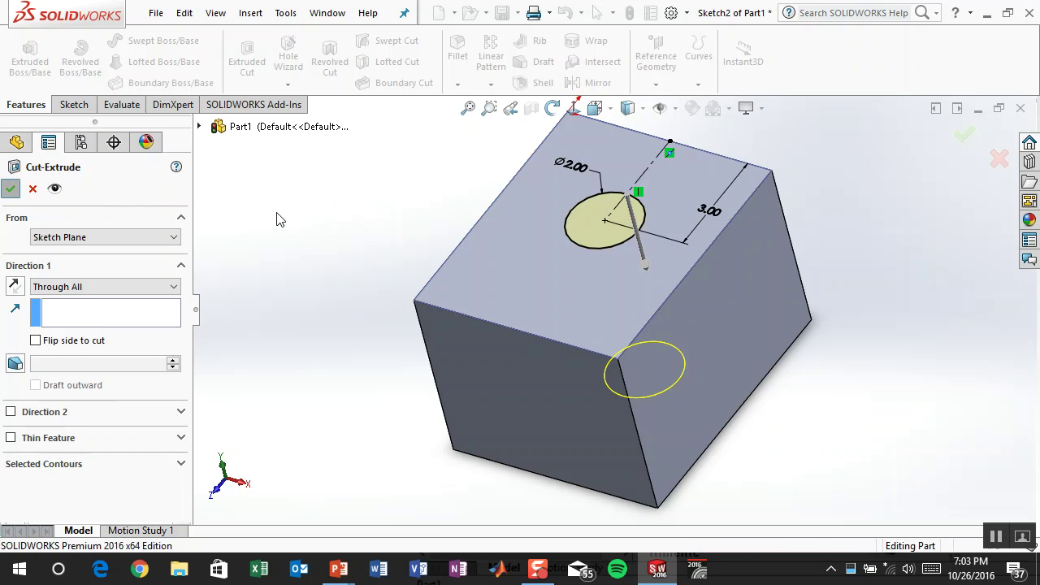
pyautogui.press('Return')
pyautogui.moveTo(363, 220); pyautogui.dragTo(365, 179, button='middle')
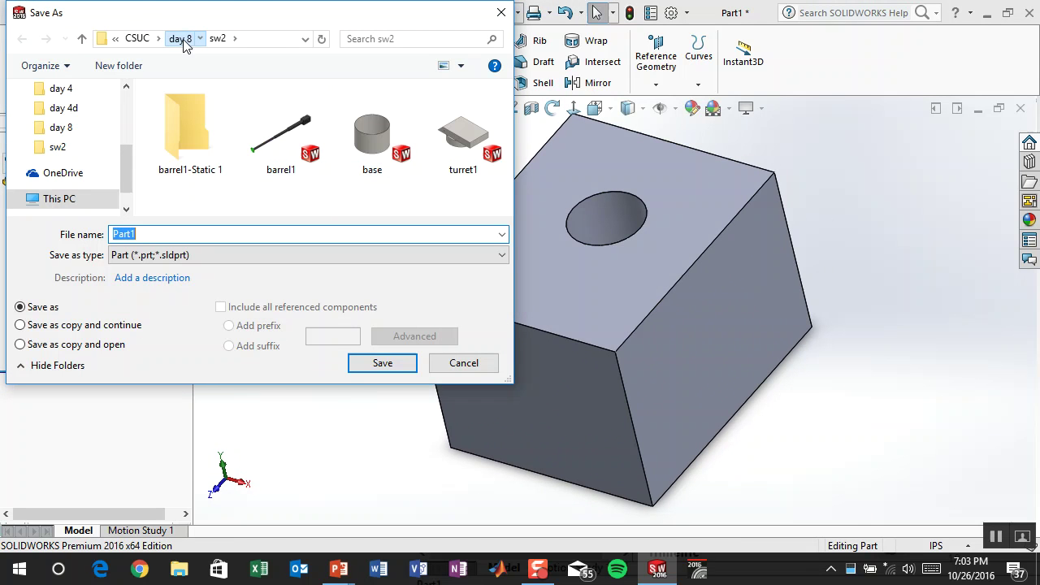
# Step: Create a folder named sw3 inside day 8 and save the part in it as block
pyautogui.click(179, 38)
pyautogui.write('sw3')
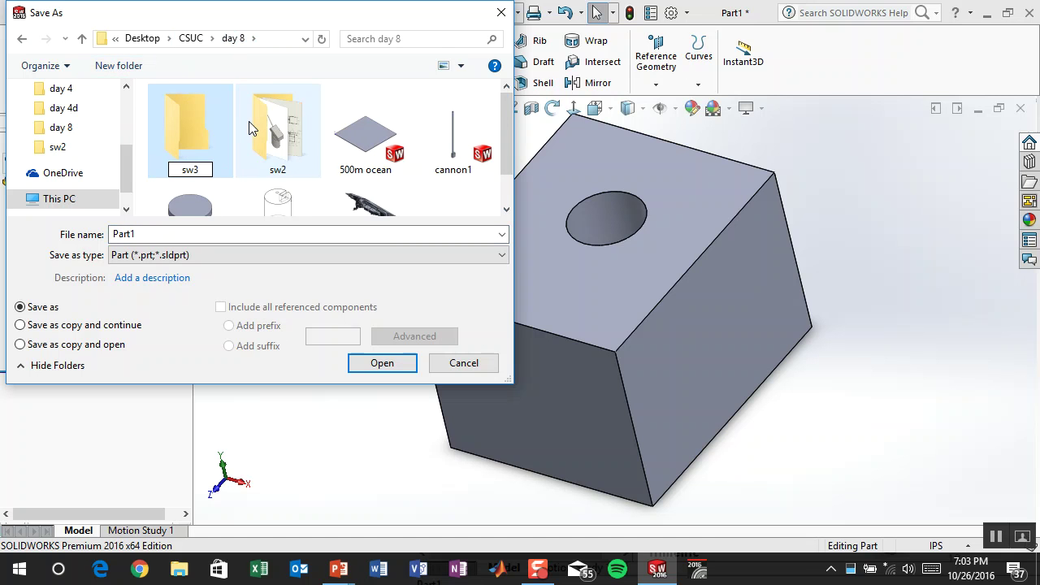
pyautogui.press('Return')
pyautogui.press('Return')
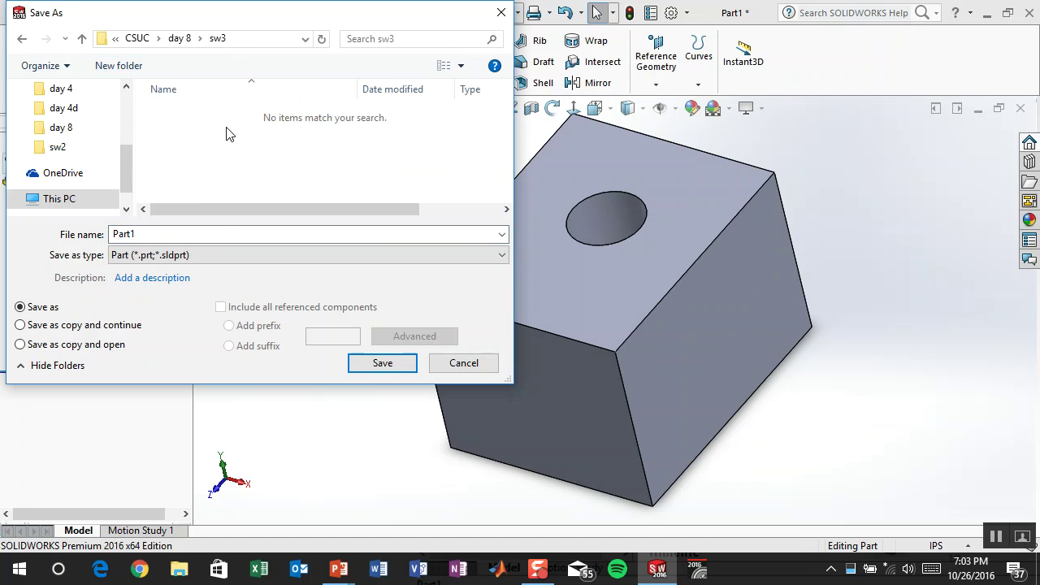
pyautogui.doubleClick(235, 234)
pyautogui.write('block')
pyautogui.press('Return')
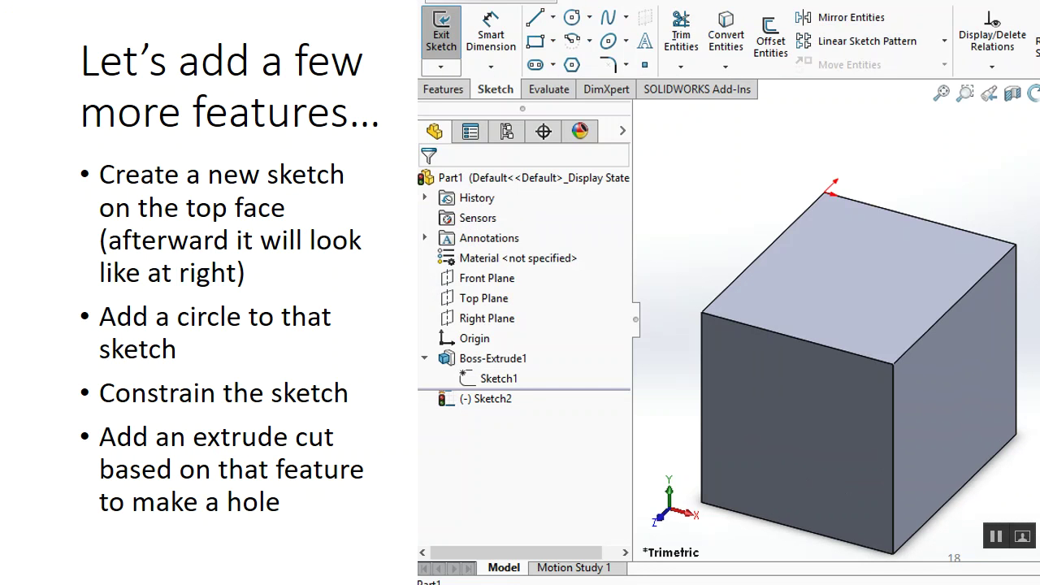
pyautogui.press('Right')
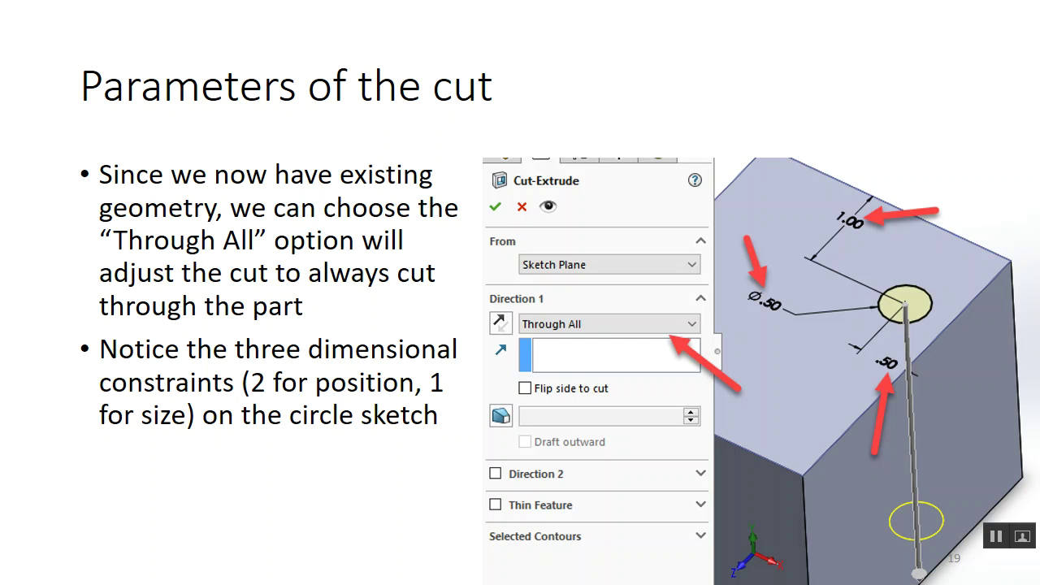
pyautogui.press('Right')
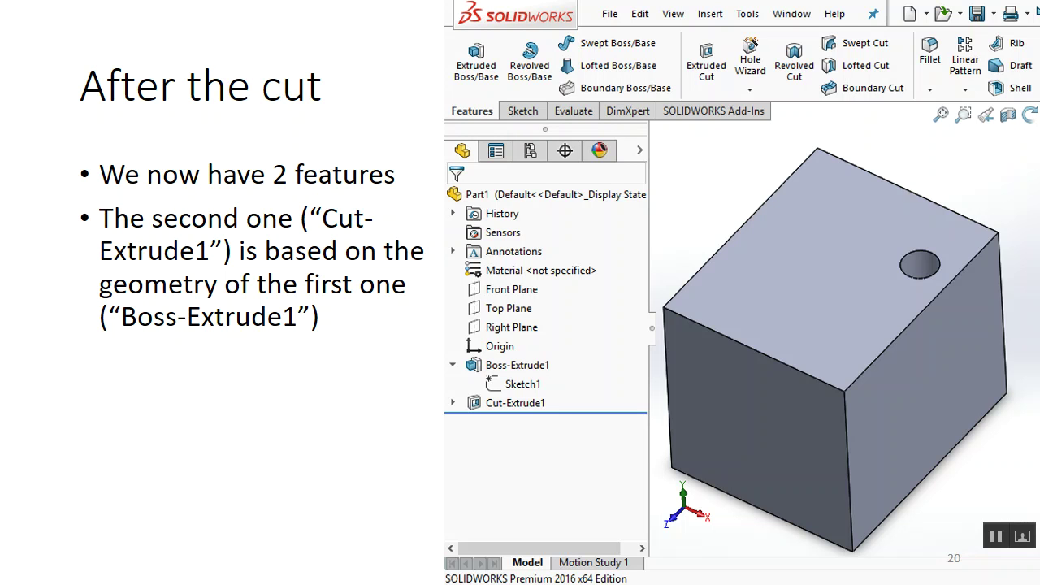
pyautogui.press('Right')
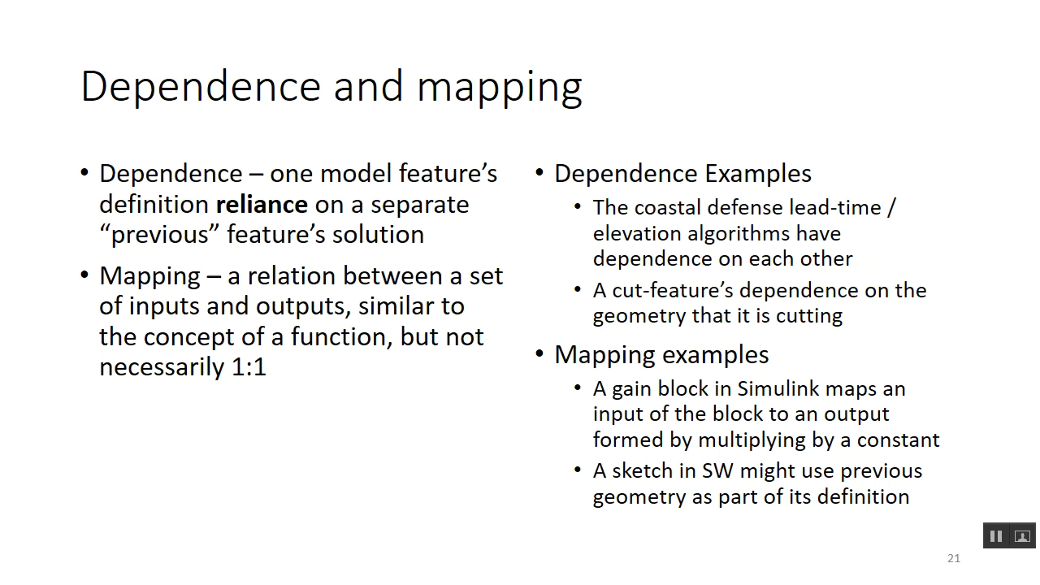
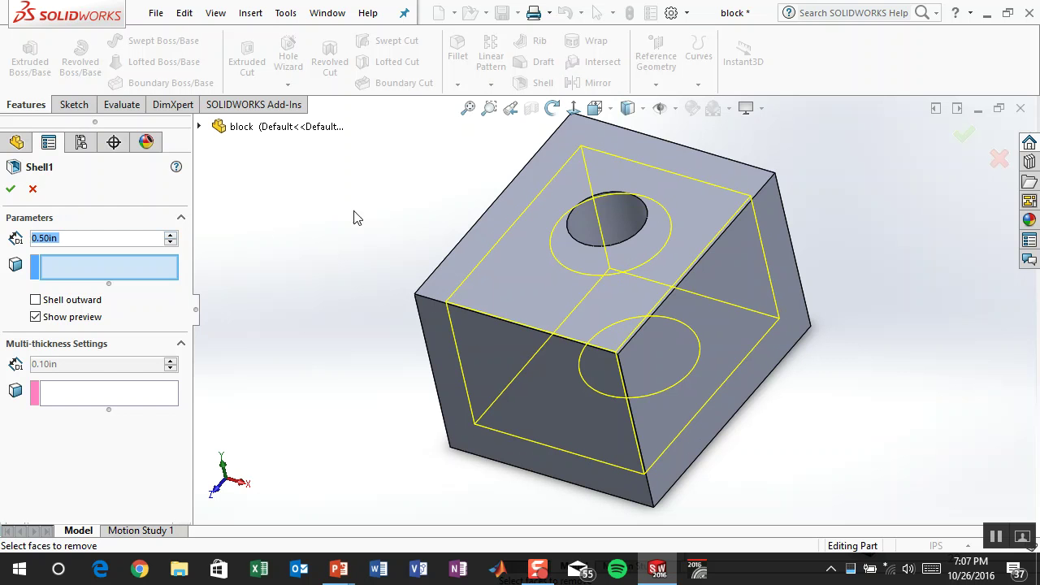
# Step: Shell the block with a 0.50 in wall thickness, keeping all faces closed
pyautogui.click(639, 112)
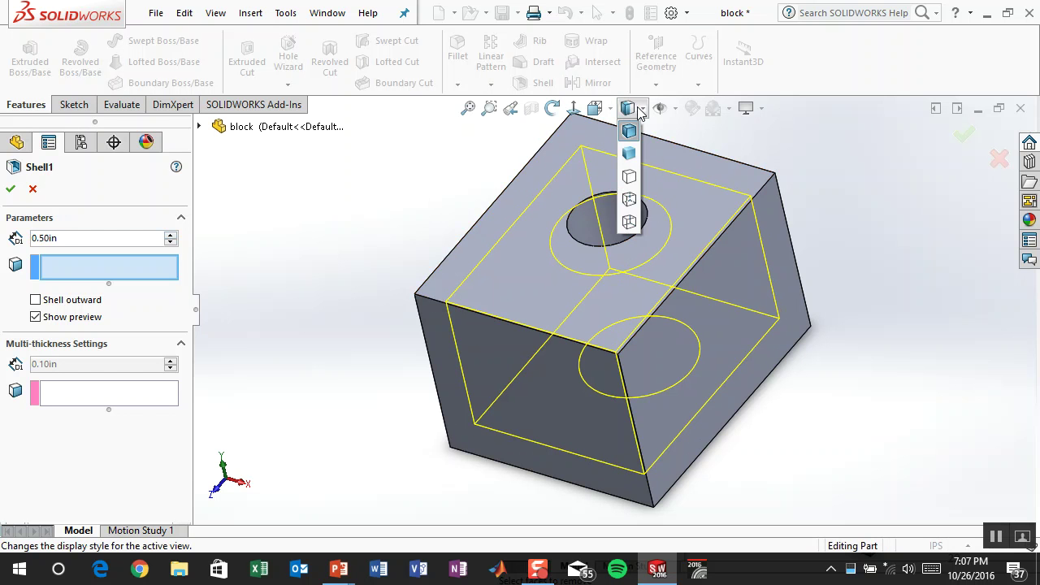
pyautogui.click(634, 203)
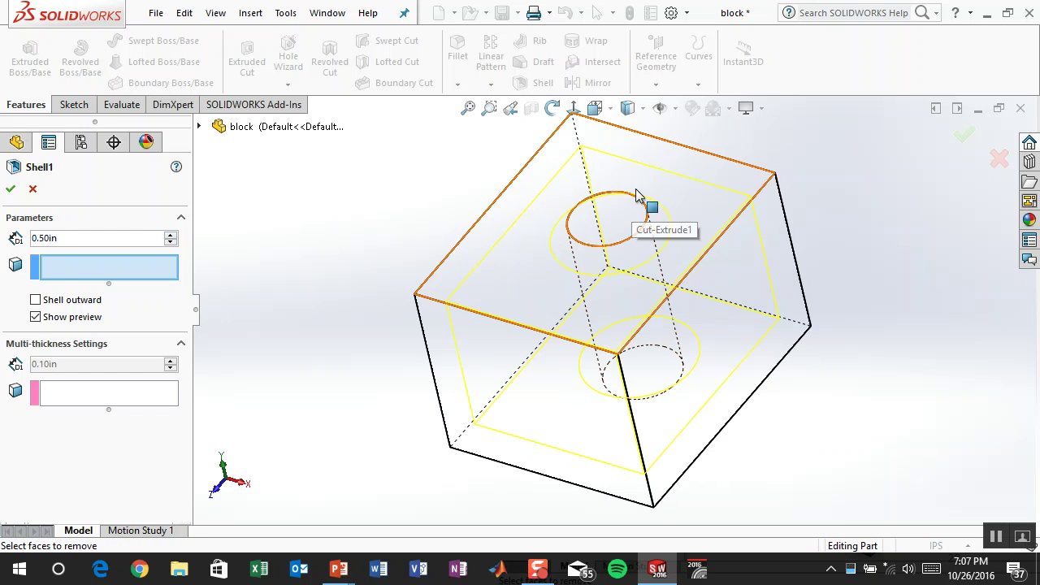
pyautogui.click(627, 108)
pyautogui.click(629, 131)
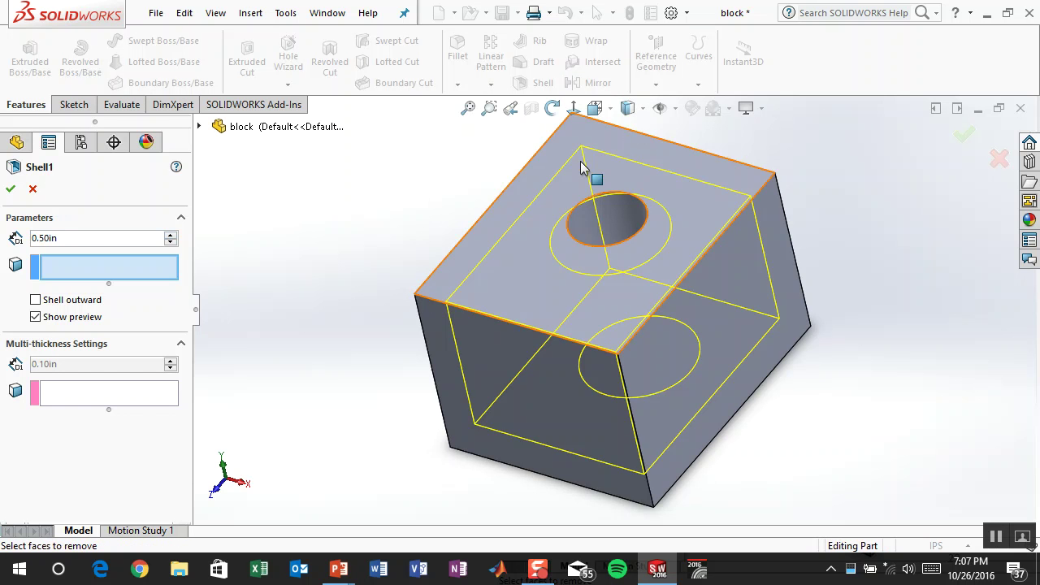
pyautogui.moveTo(401, 263)
pyautogui.mouseDown(button='middle')
pyautogui.moveTo(446, 191)
pyautogui.moveTo(444, 165)
pyautogui.moveTo(409, 178)
pyautogui.moveTo(395, 239)
pyautogui.mouseUp(button='middle')
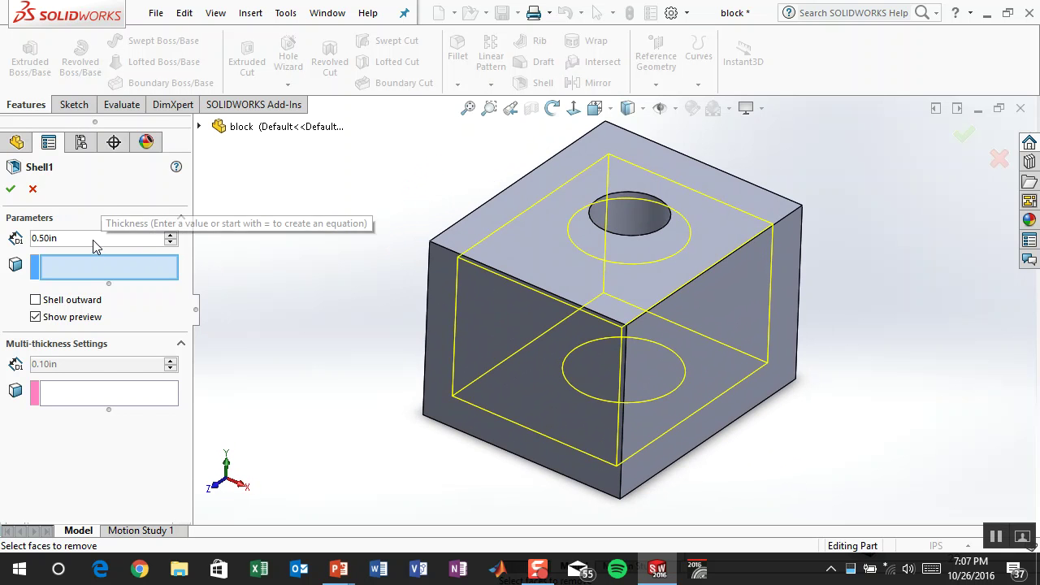
pyautogui.moveTo(335, 255); pyautogui.dragTo(321, 269, button='middle')
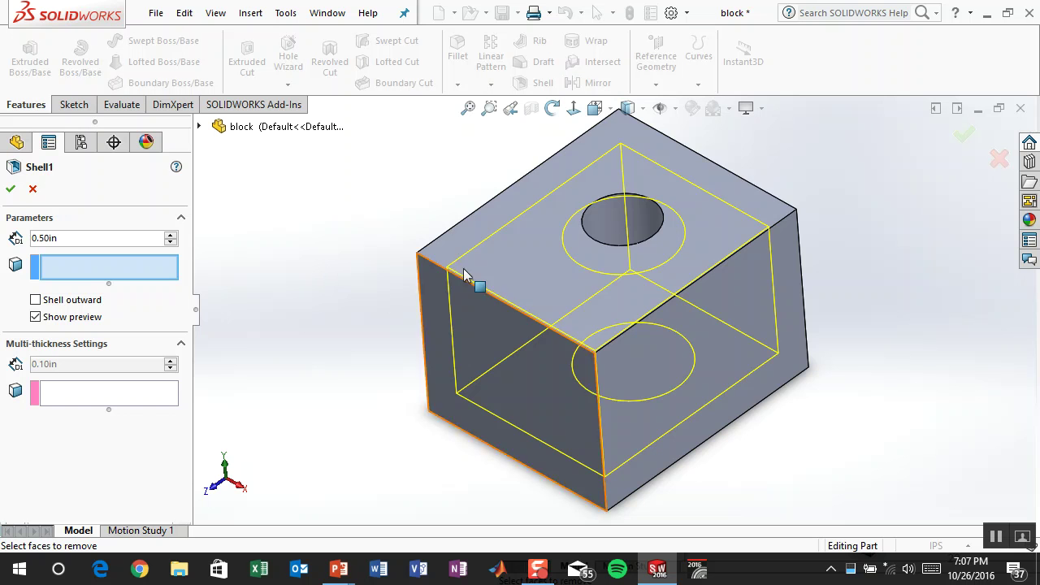
pyautogui.moveTo(448, 176); pyautogui.dragTo(441, 318, button='middle')
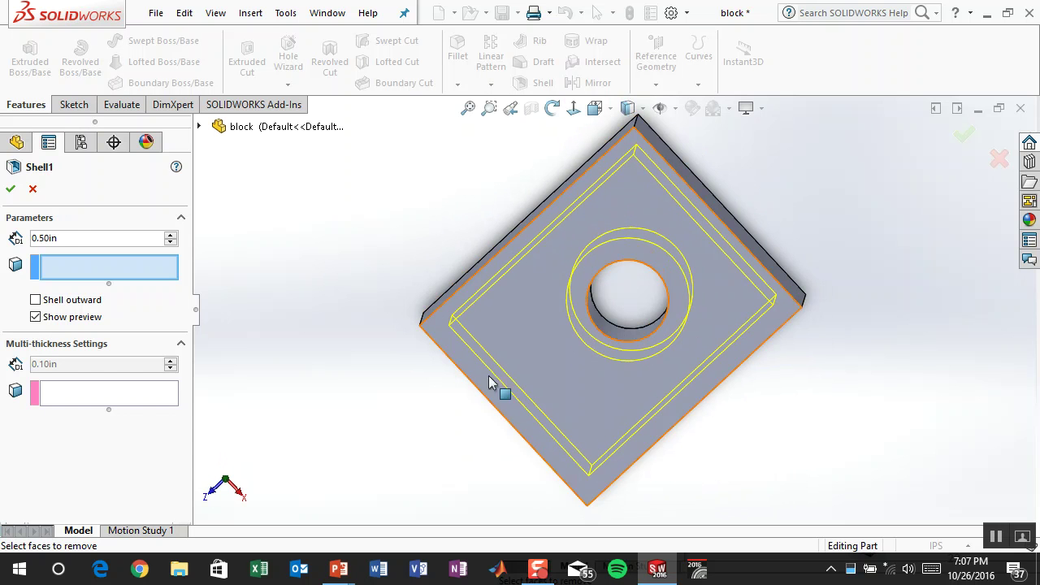
pyautogui.click(76, 237)
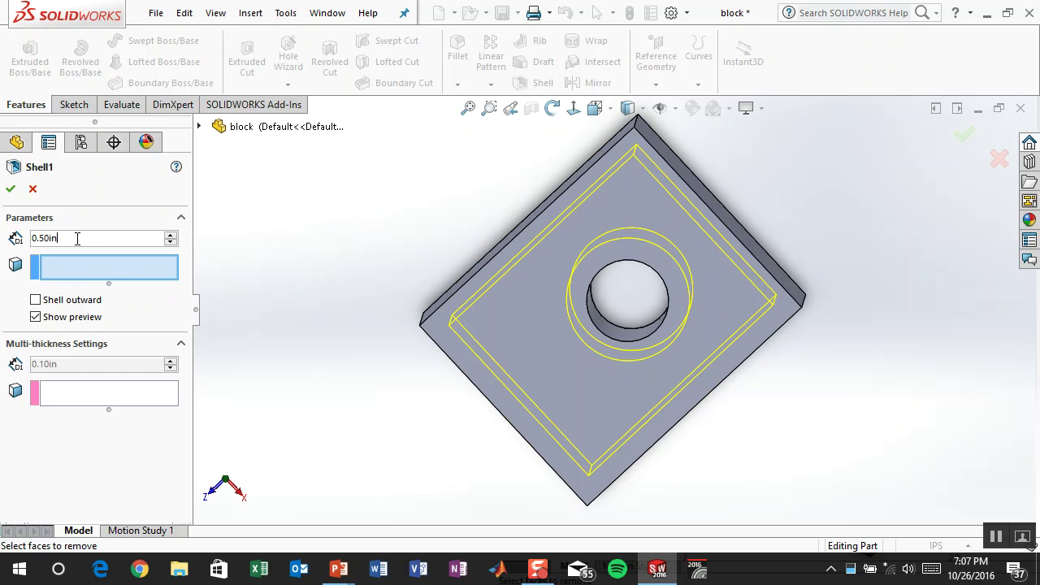
pyautogui.click(10, 189)
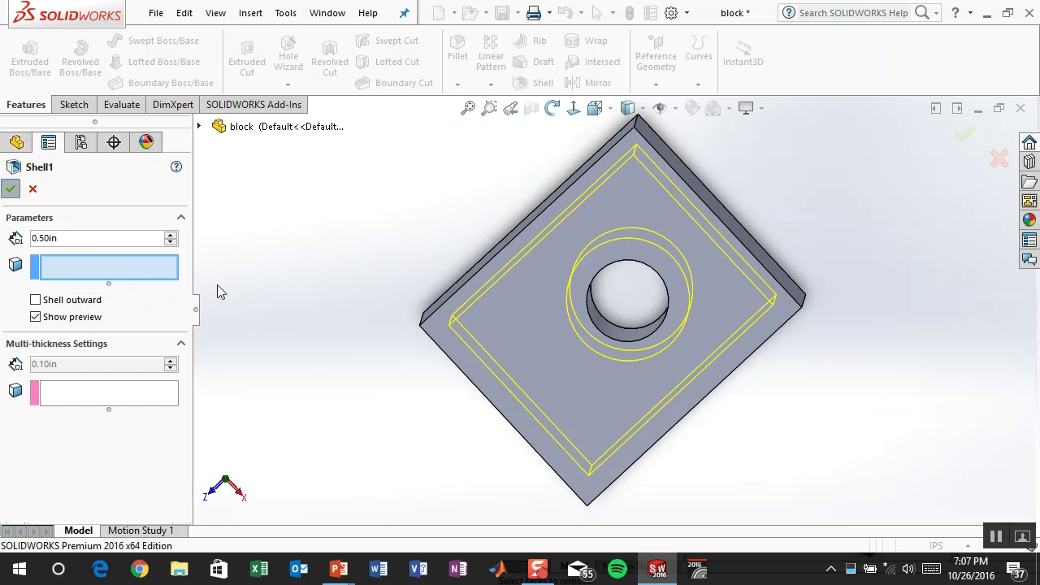
# Step: Display the shelled block with Hidden Lines Visible and examine the internal walls around the hole
pyautogui.hotkey('ctrl', '7')
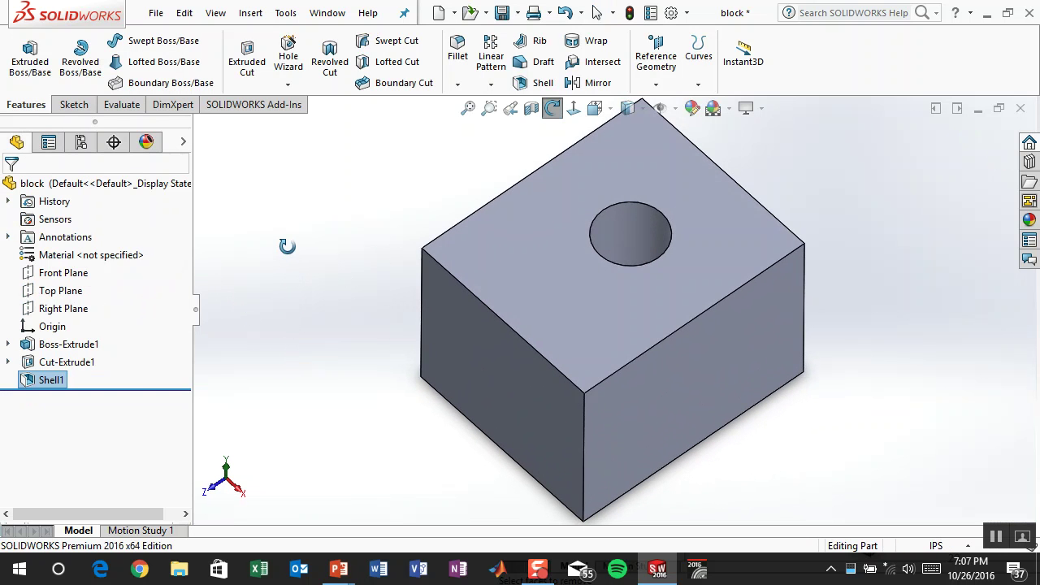
pyautogui.click(642, 108)
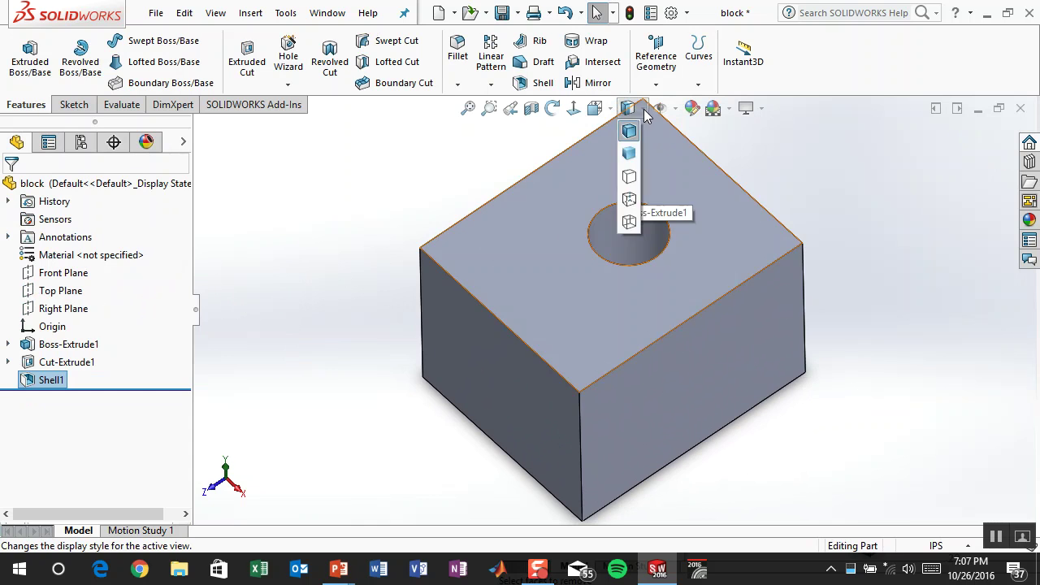
pyautogui.click(629, 200)
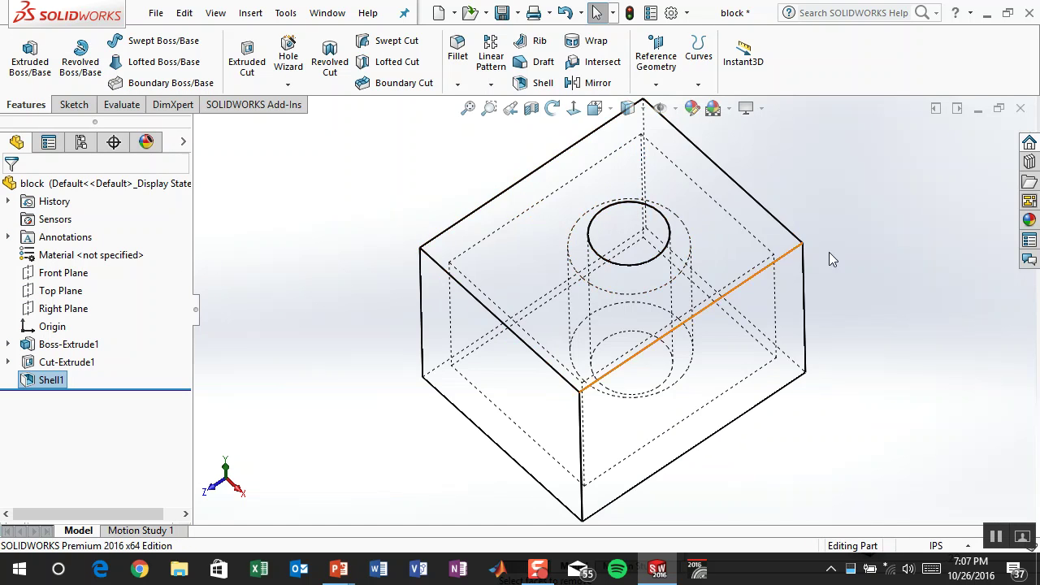
pyautogui.moveTo(809, 251); pyautogui.dragTo(859, 286, button='middle')
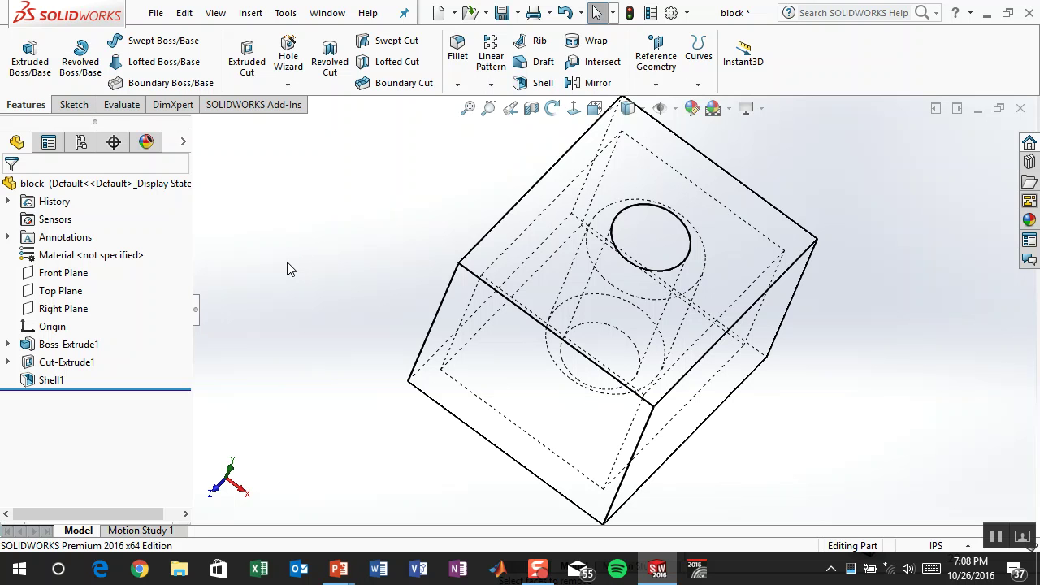
# Step: Highlight the base extrusion, the hole cut and the shell one at a time to compare their geometry
pyautogui.click(67, 345)
pyautogui.click(57, 362)
pyautogui.click(51, 380)
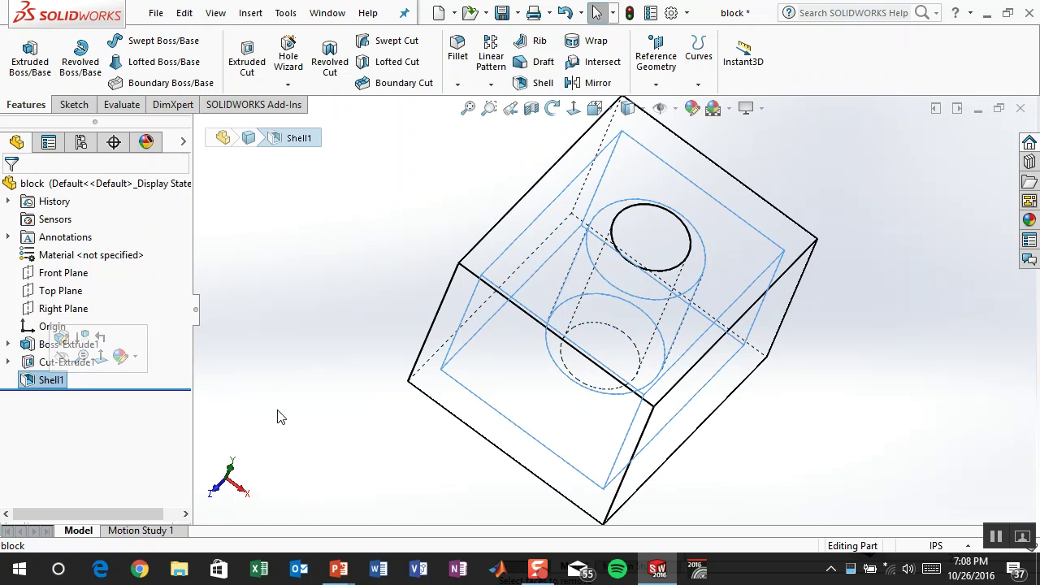
pyautogui.click(358, 395)
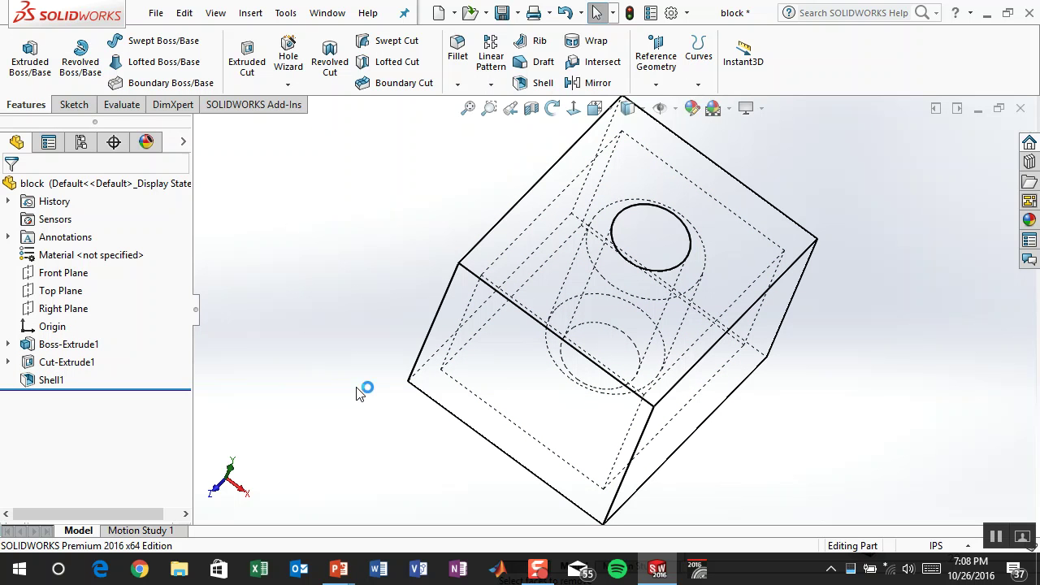
pyautogui.click(57, 363)
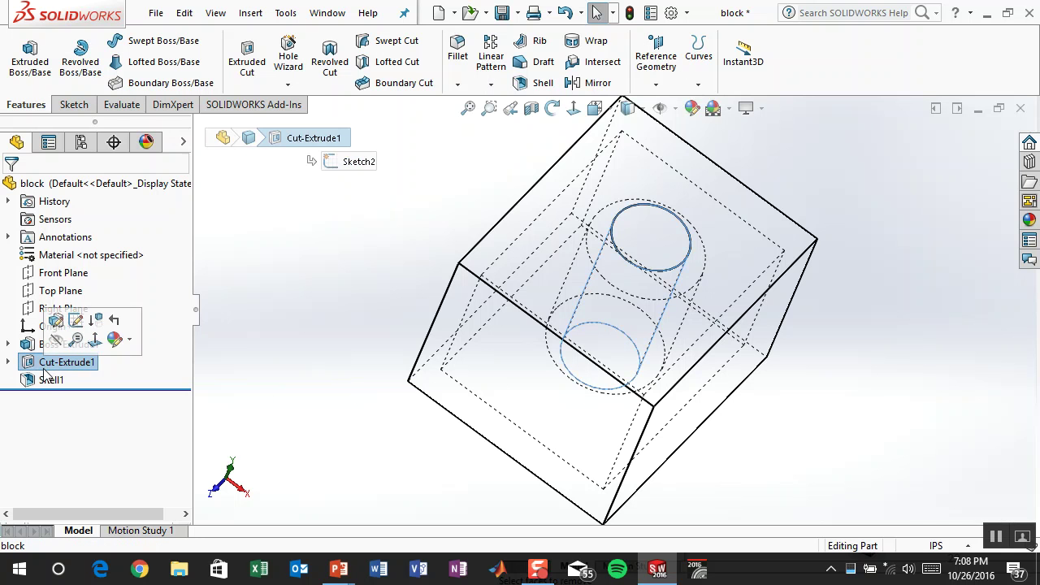
# Step: Reorder the features so the shell comes before the hole cut in the model history
pyautogui.click(48, 380)
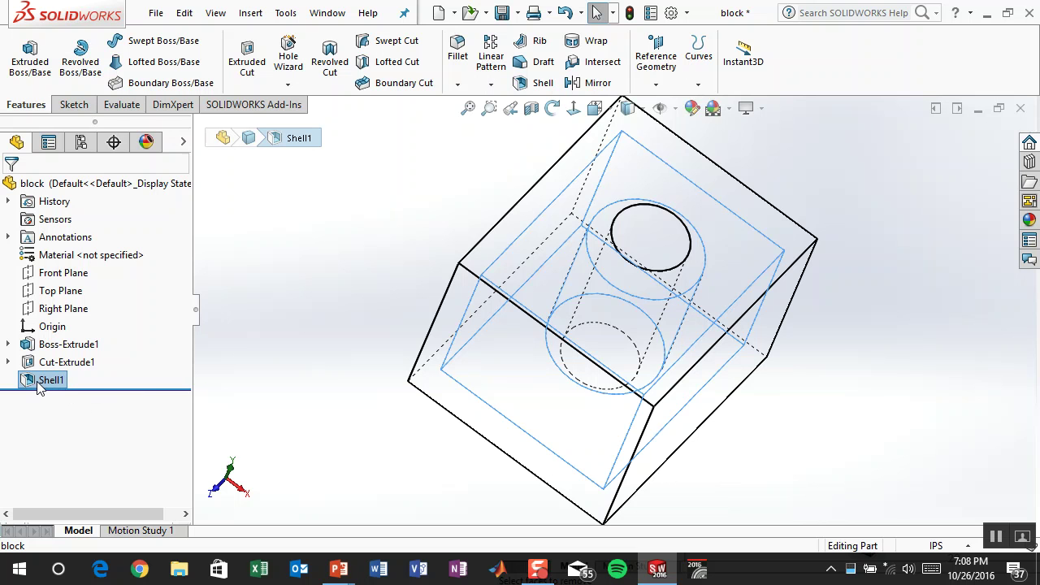
pyautogui.moveTo(35, 382); pyautogui.dragTo(29, 351)
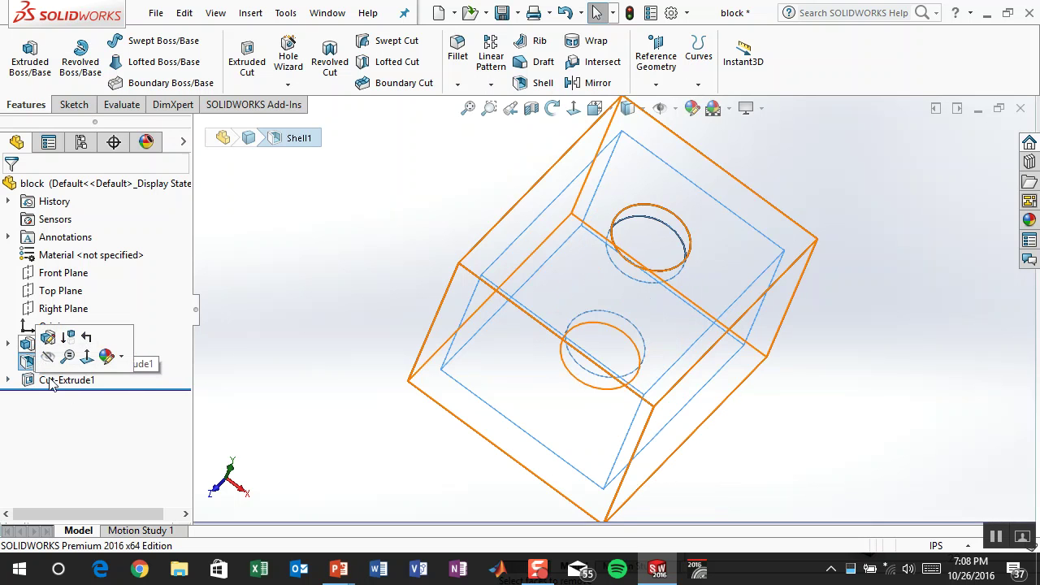
pyautogui.click(286, 383)
pyautogui.moveTo(388, 256); pyautogui.dragTo(359, 244, button='middle')
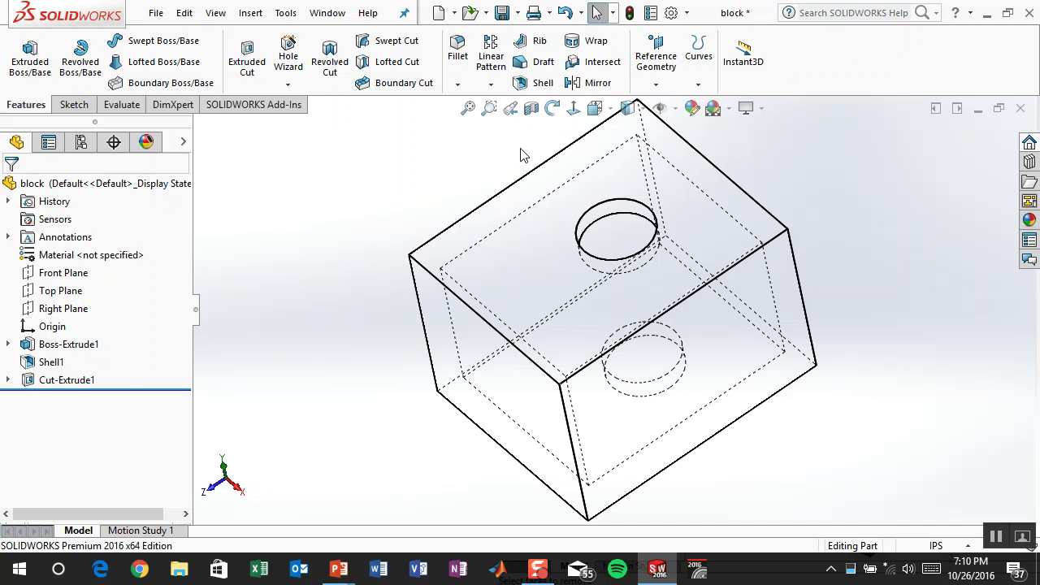
# Step: Save the part and set the display style back to Shaded With Edges
pyautogui.click(501, 12)
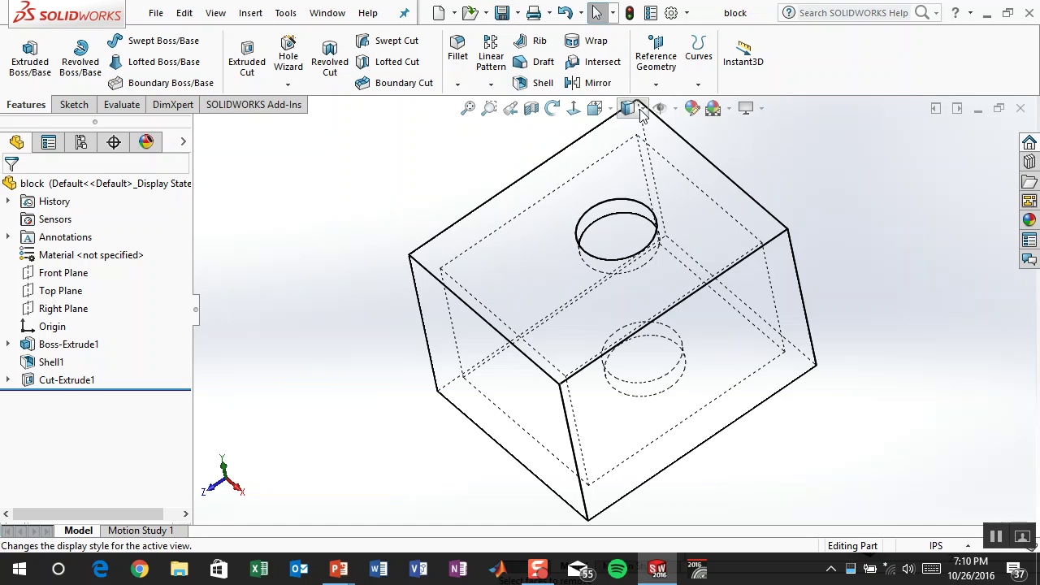
pyautogui.click(627, 108)
pyautogui.click(629, 130)
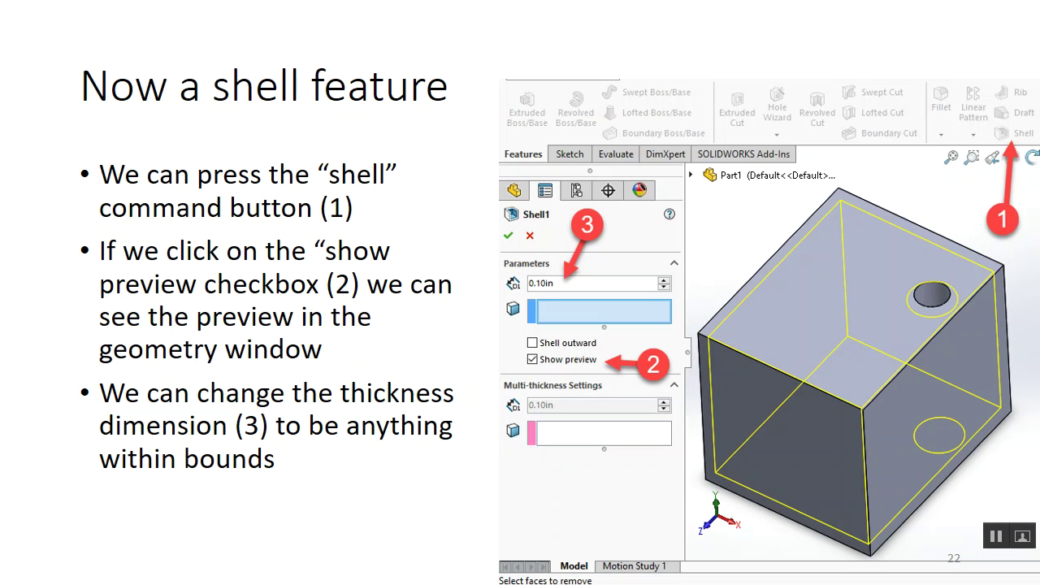
pyautogui.press('Right')
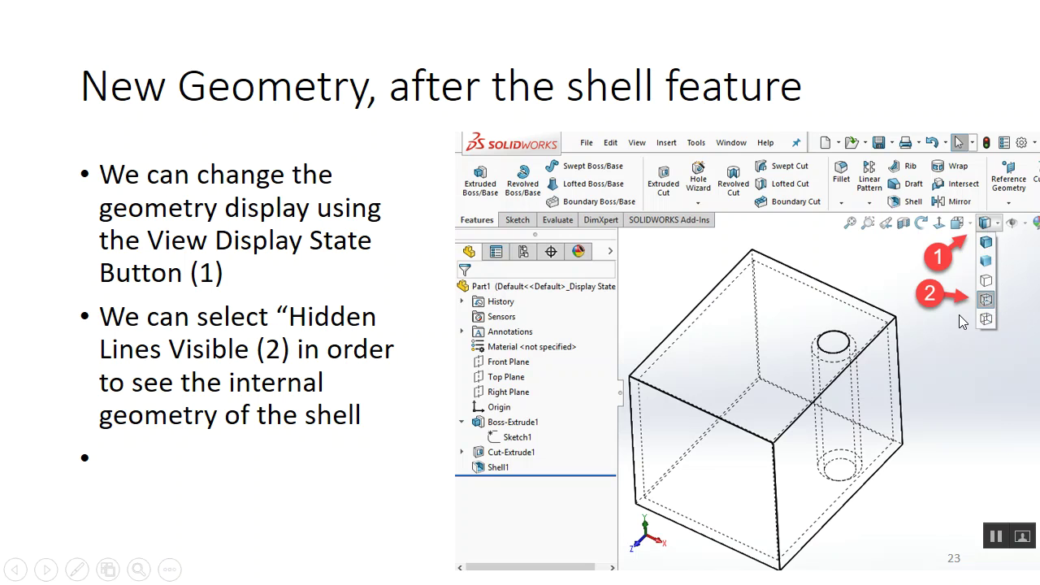
pyautogui.press('Right')
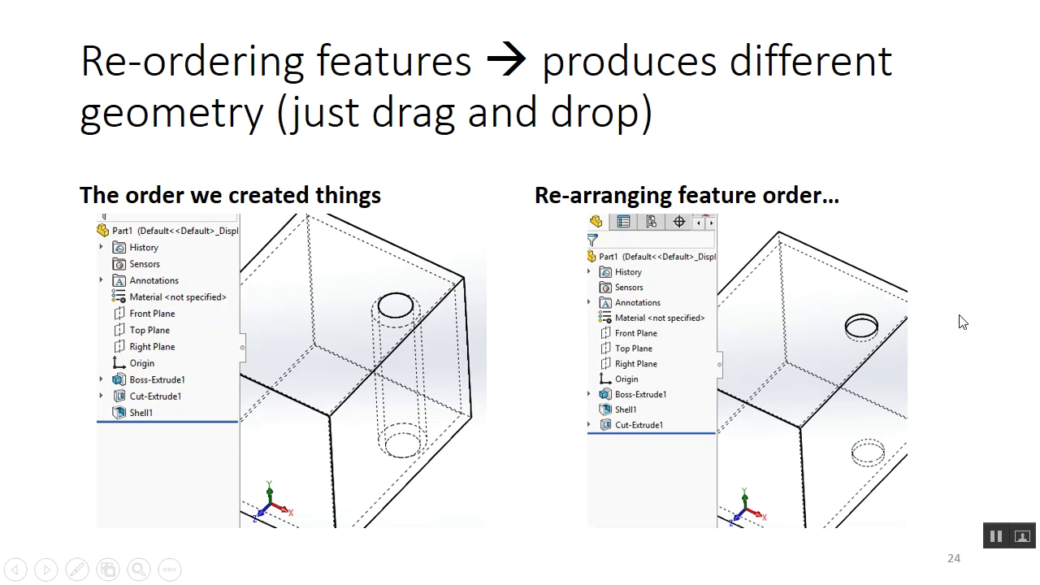
pyautogui.press('Right')
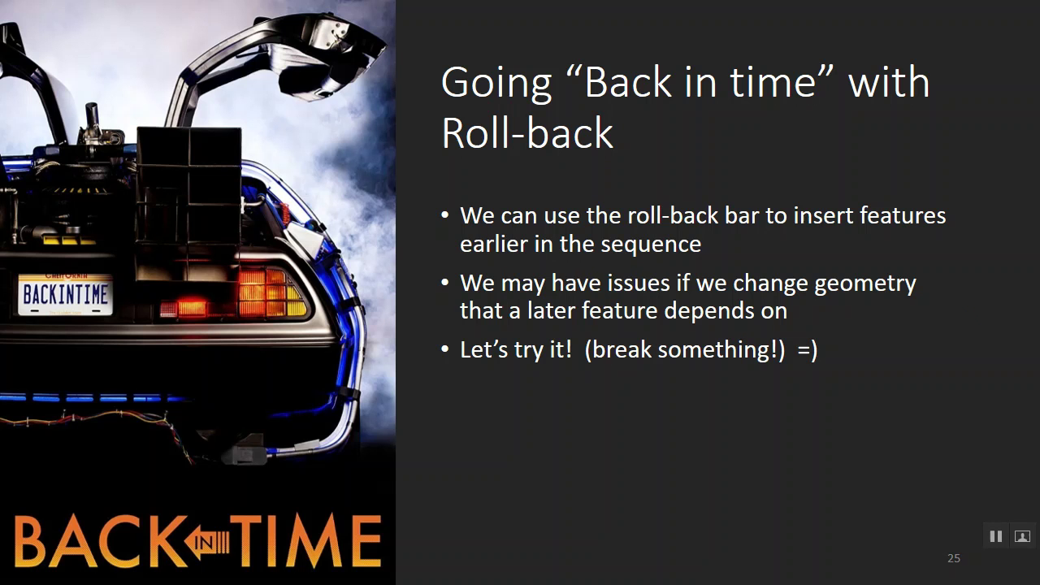
# Step: Switch back to SOLIDWORKS and roll the feature history back to just after the base extrusion, before the shell
pyautogui.hotkey('alt', 'Tab')
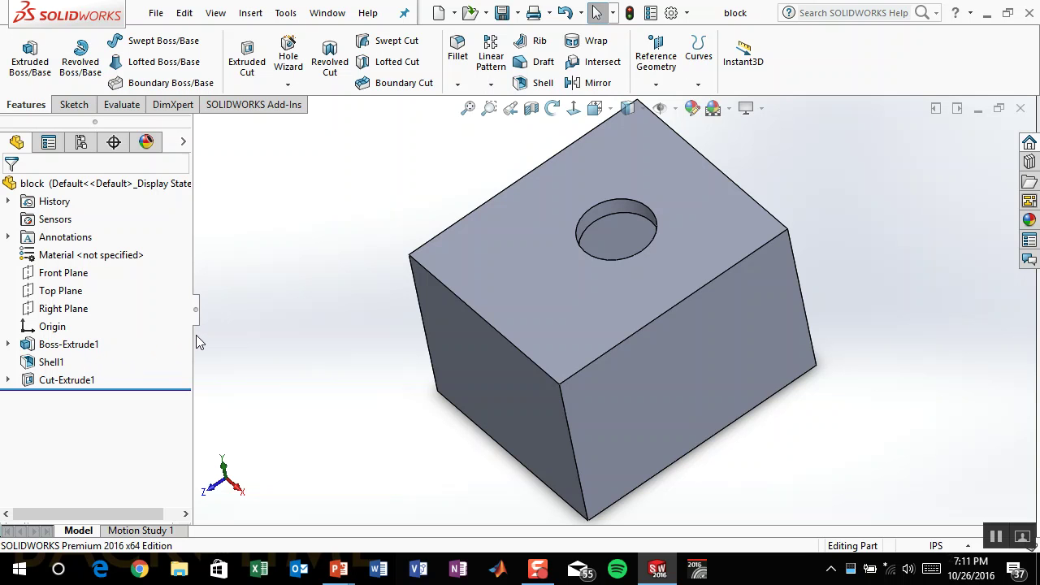
pyautogui.click(132, 387)
pyautogui.moveTo(131, 386); pyautogui.dragTo(136, 356)
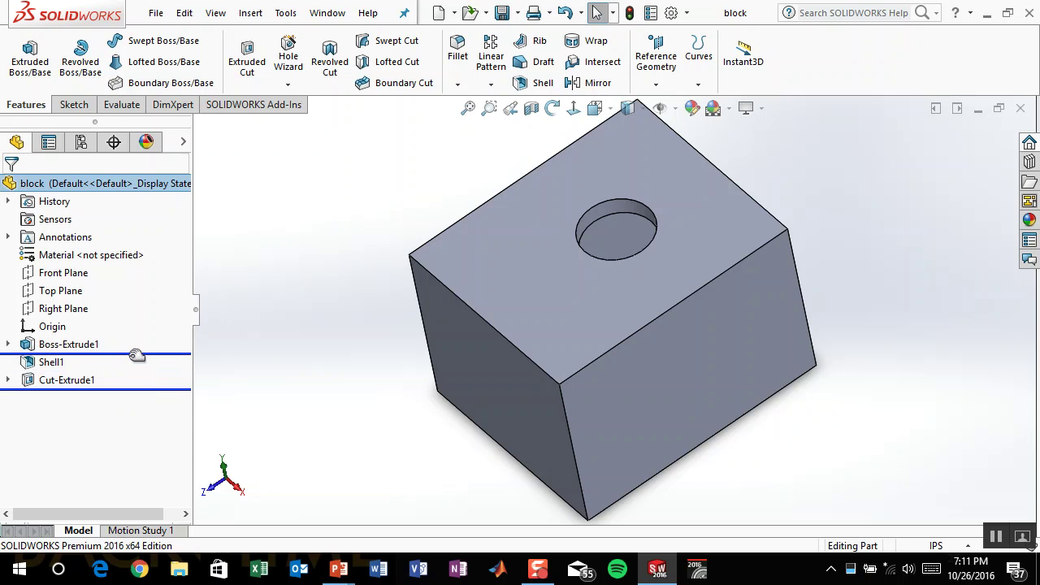
pyautogui.moveTo(360, 249); pyautogui.dragTo(401, 238, button='middle')
pyautogui.click(636, 252)
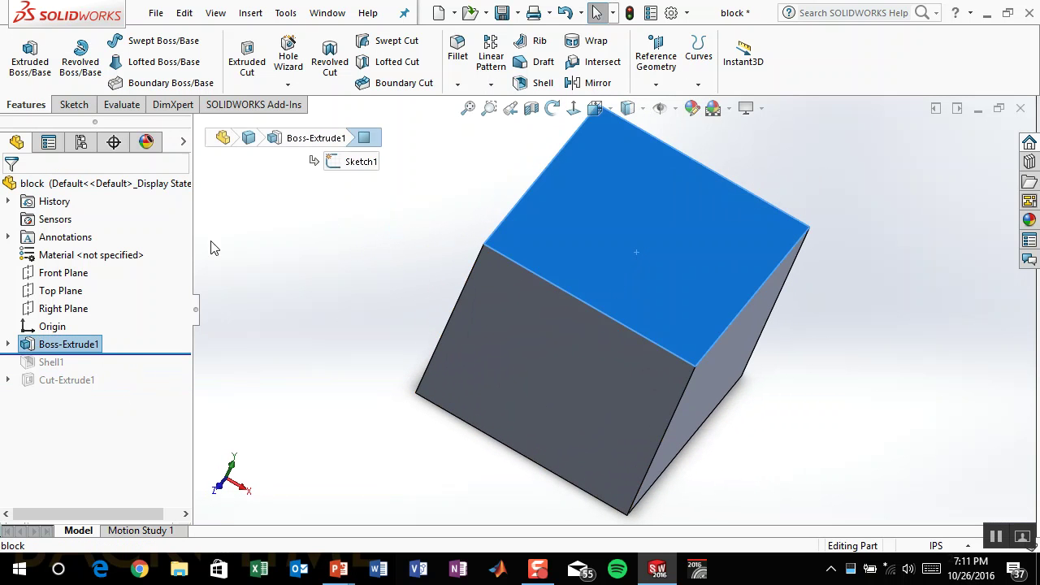
pyautogui.click(407, 228)
# Step: Start an Extruded Boss on the block's top face and sketch a corner rectangle about 1.37 by 1.01 in near one corner
pyautogui.moveTo(407, 227); pyautogui.dragTo(382, 304, button='middle')
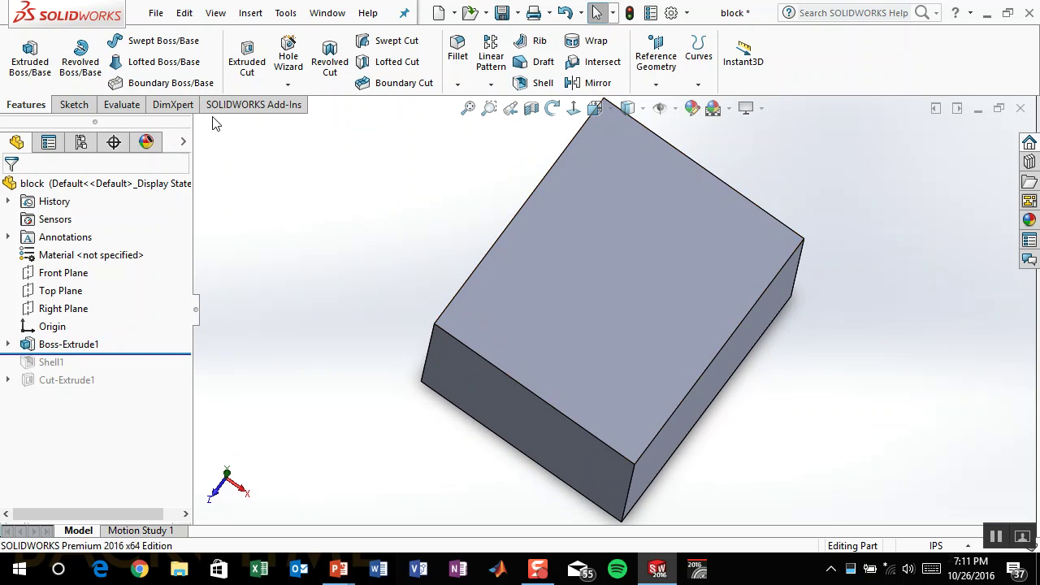
pyautogui.click(30, 58)
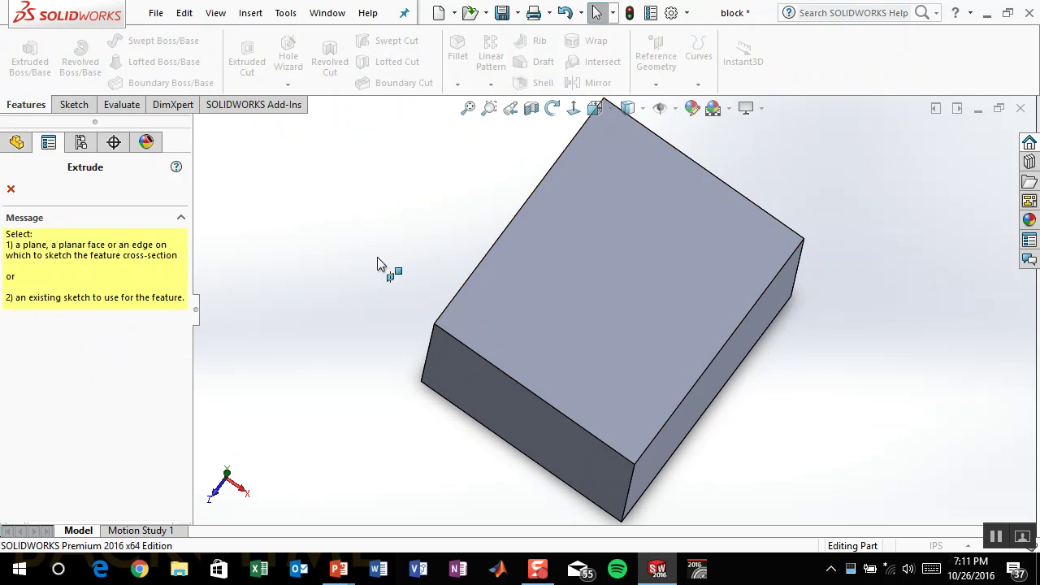
pyautogui.click(506, 309)
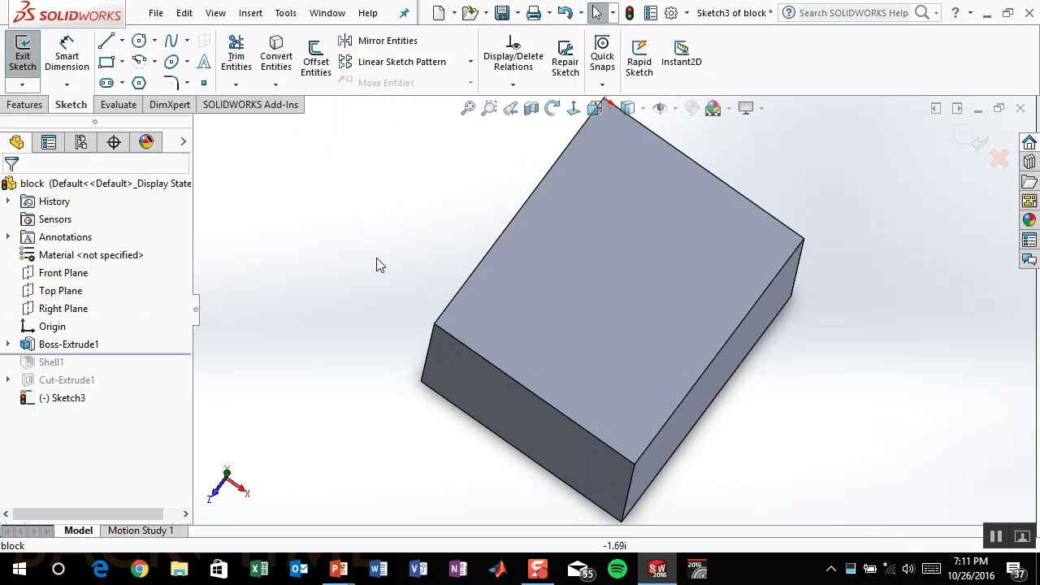
pyautogui.click(107, 62)
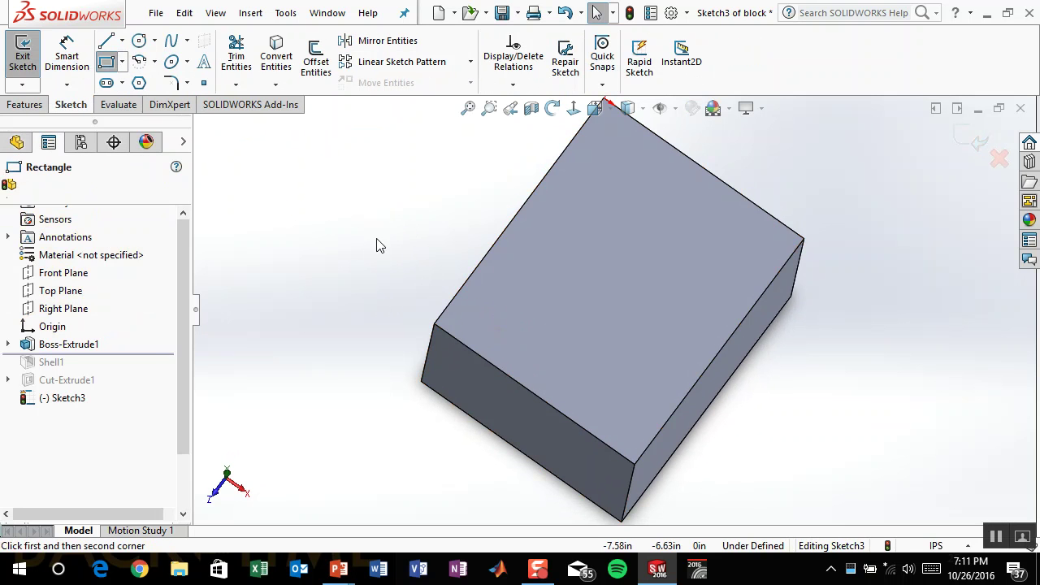
pyautogui.click(497, 287)
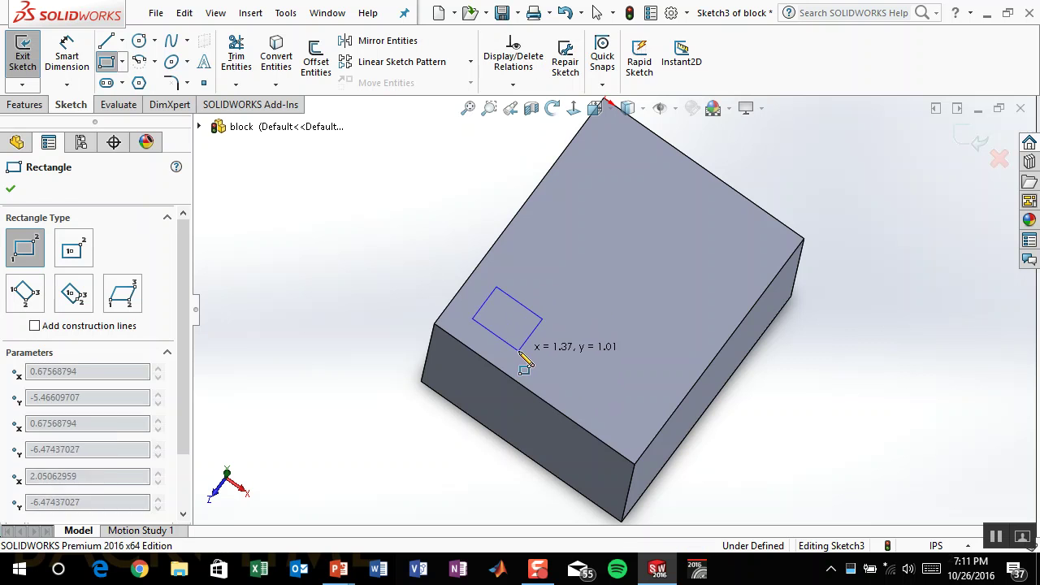
pyautogui.click(518, 350)
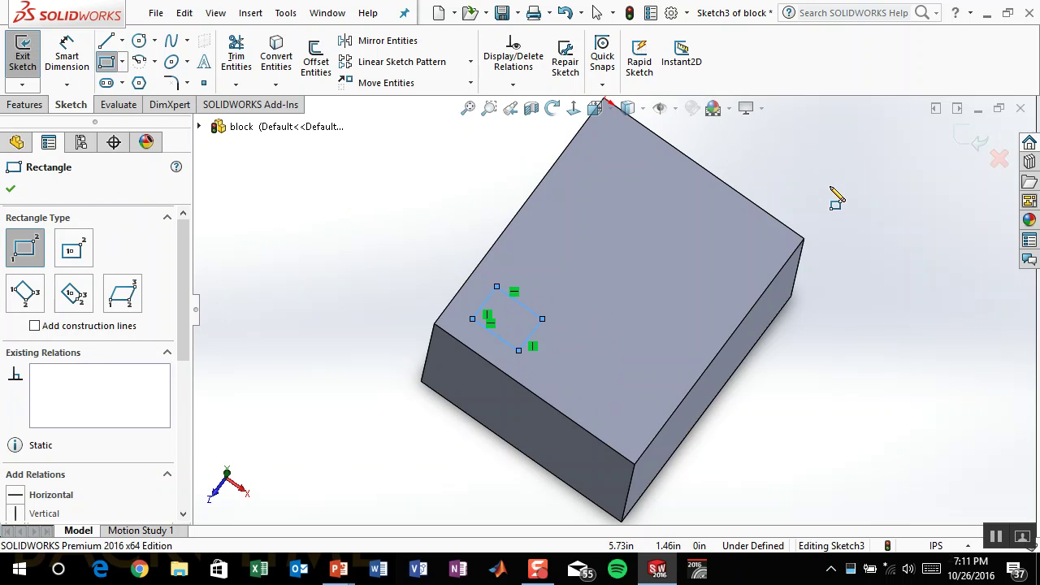
pyautogui.press('Escape')
# Step: Extrude the rectangle as a 2.00 in blind boss merged with the block, and roll the history forward past the hole cut
pyautogui.click(978, 140)
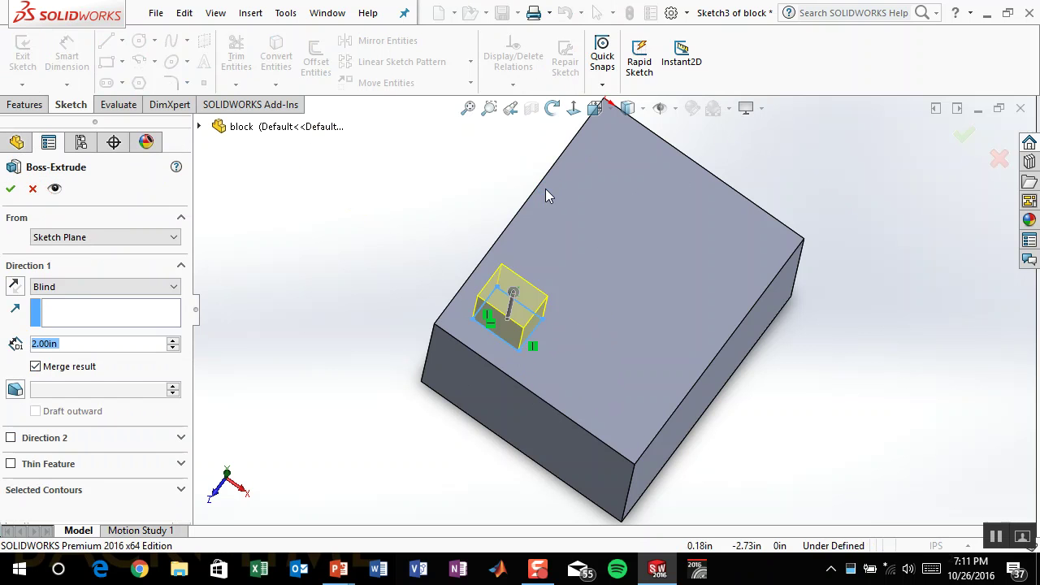
pyautogui.moveTo(546, 206); pyautogui.dragTo(656, 200, button='middle')
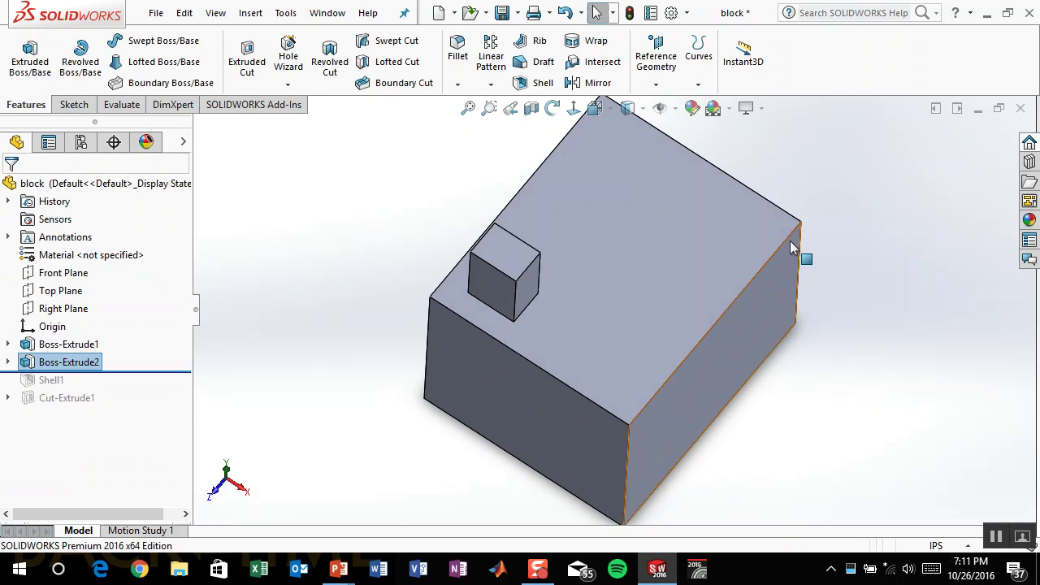
pyautogui.moveTo(168, 370); pyautogui.dragTo(167, 407)
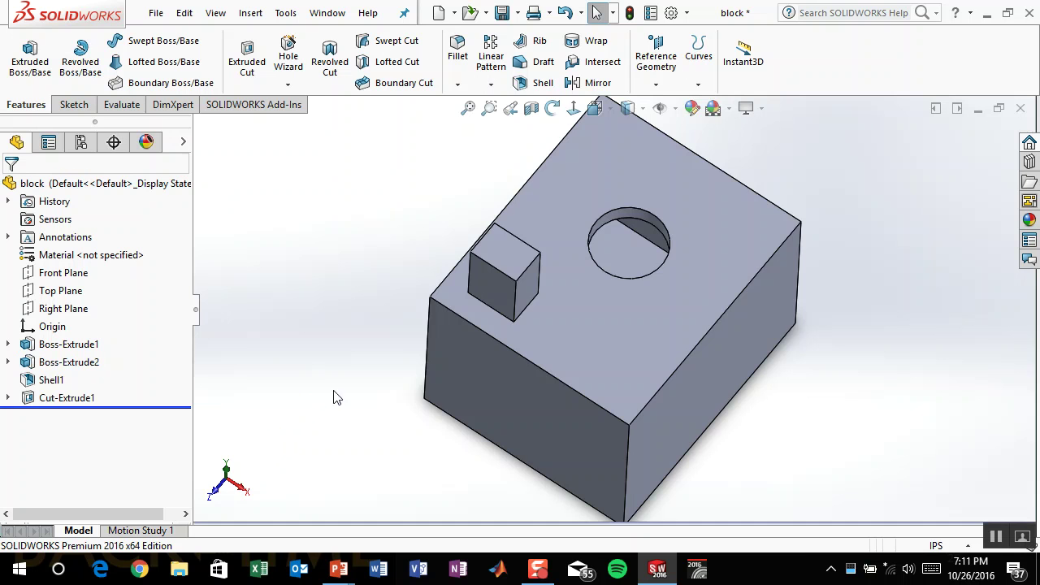
# Step: Set the display style to Hidden Lines Visible and examine how the shell hollows out the inserted boss
pyautogui.moveTo(429, 408); pyautogui.dragTo(410, 280, button='middle')
pyautogui.click(642, 110)
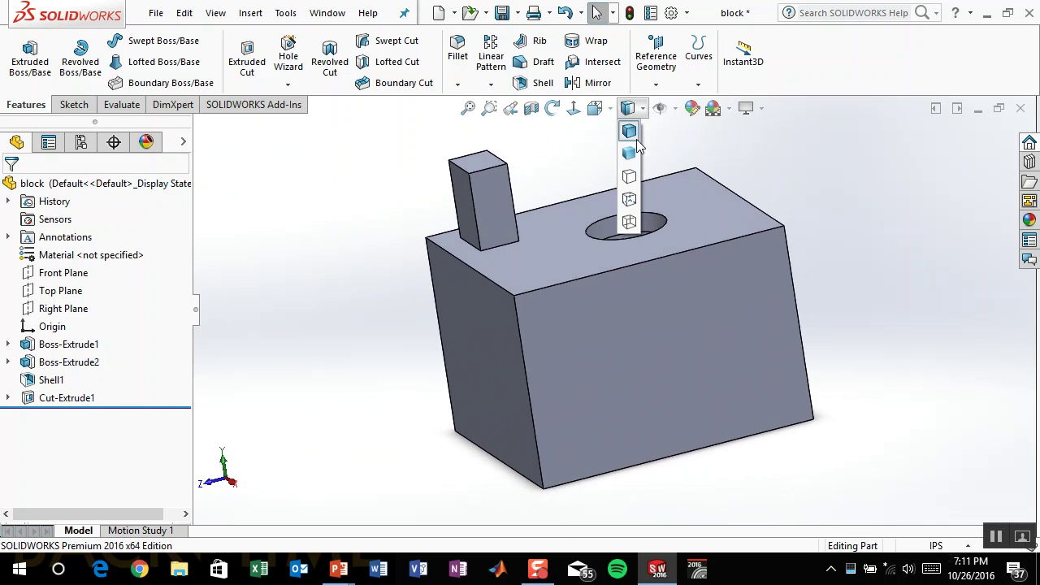
pyautogui.click(629, 199)
pyautogui.moveTo(361, 233); pyautogui.dragTo(370, 395, button='middle')
pyautogui.moveTo(421, 370); pyautogui.dragTo(445, 261, button='middle')
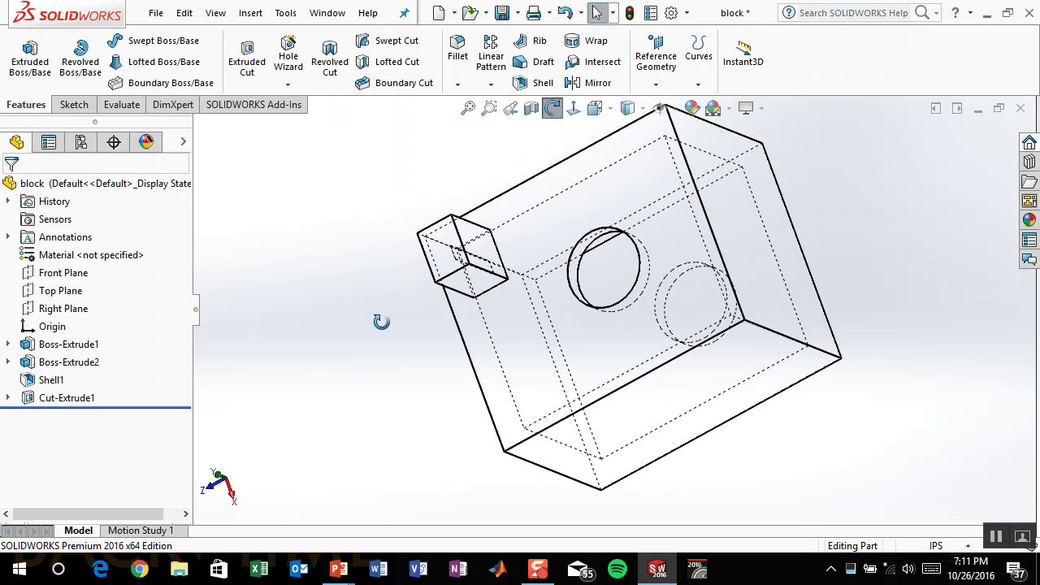
# Step: Enable Instant3D and stretch the boss lengthwise along the block's edge by moving its rear end face
pyautogui.click(479, 239)
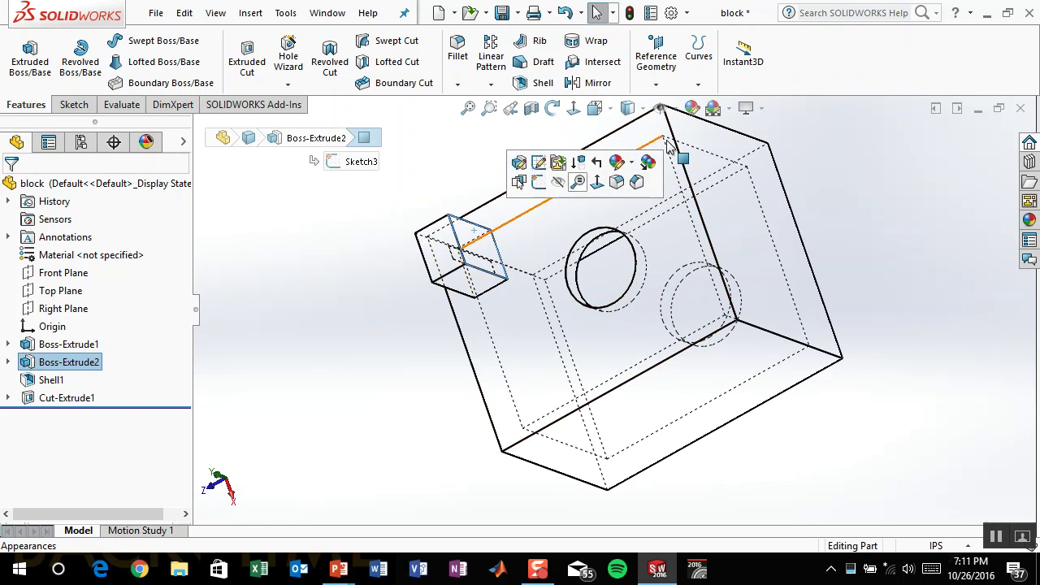
pyautogui.click(743, 55)
pyautogui.click(369, 270)
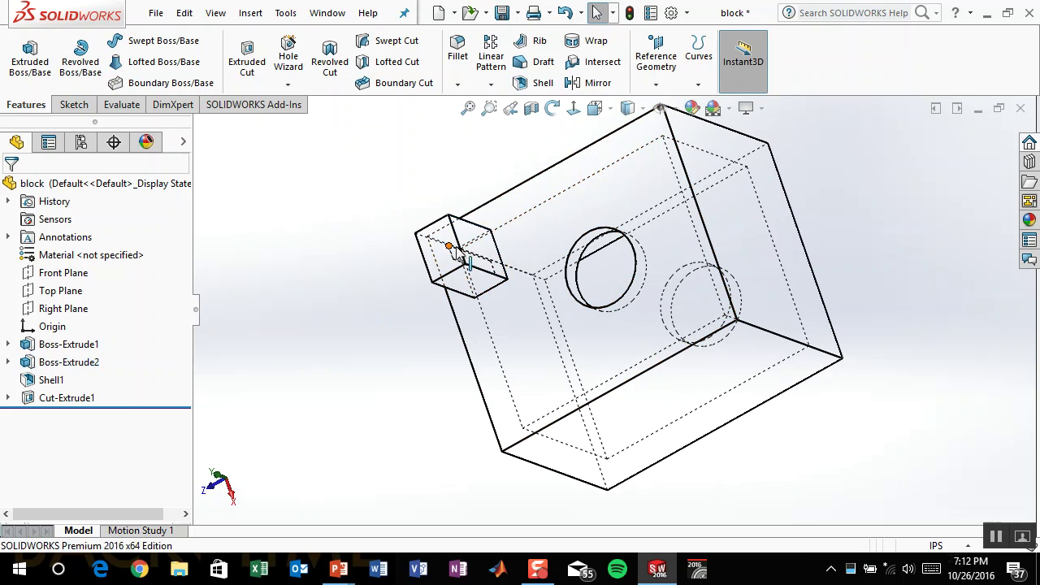
pyautogui.click(502, 259)
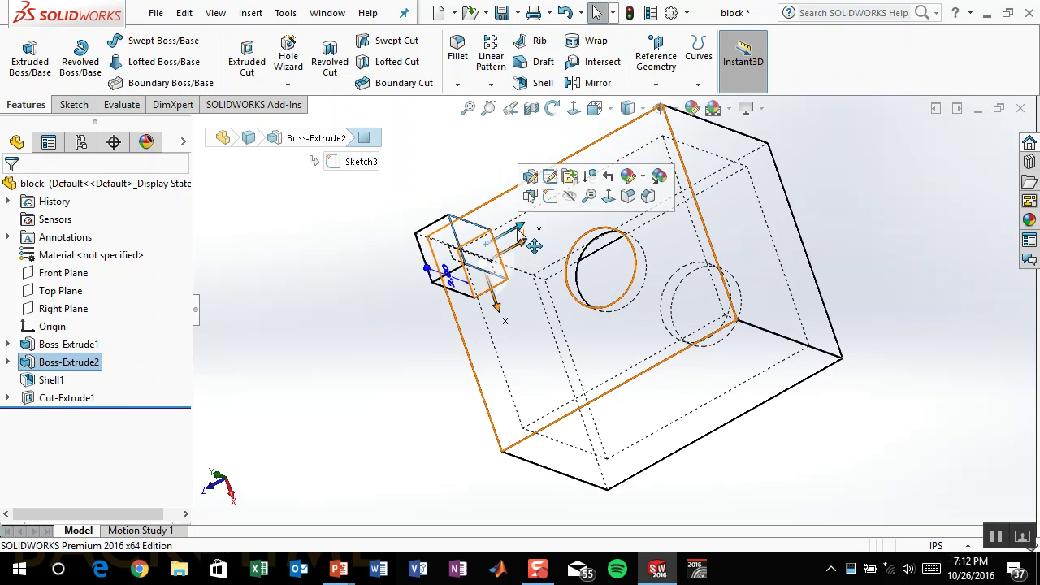
pyautogui.moveTo(520, 228); pyautogui.dragTo(586, 216)
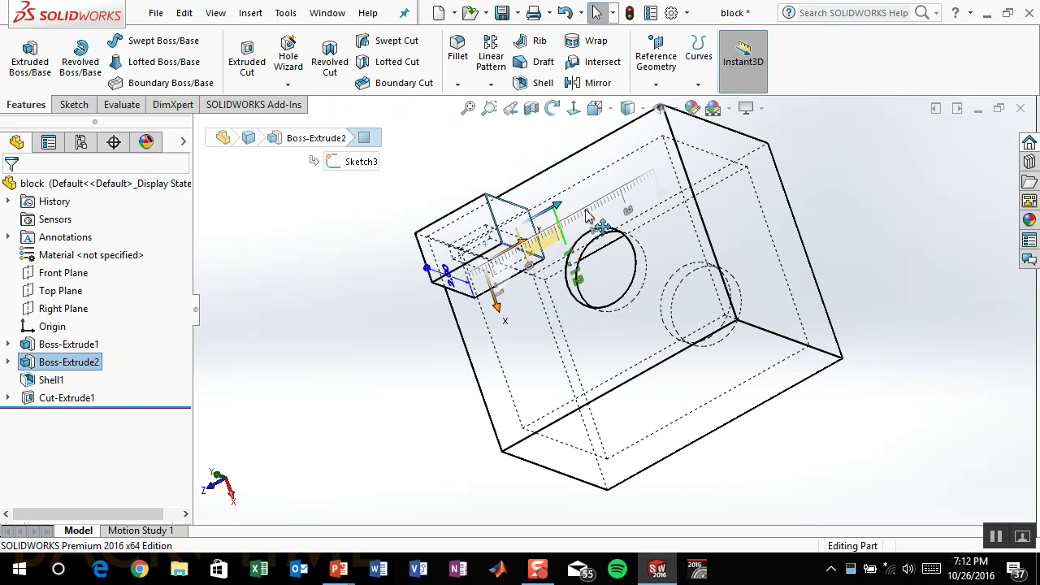
pyautogui.click(754, 416)
# Step: Use Instant3D to shift the boss's long side face slightly toward the middle of the block
pyautogui.moveTo(747, 463); pyautogui.dragTo(845, 220, button='middle')
pyautogui.moveTo(719, 270); pyautogui.dragTo(657, 366, button='middle')
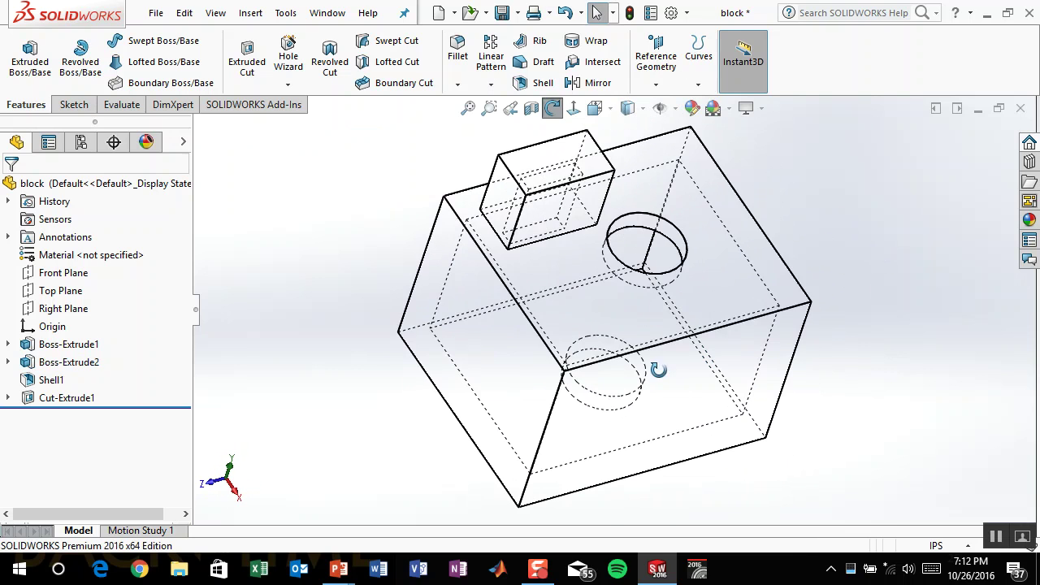
pyautogui.click(582, 222)
pyautogui.moveTo(581, 221); pyautogui.dragTo(545, 258)
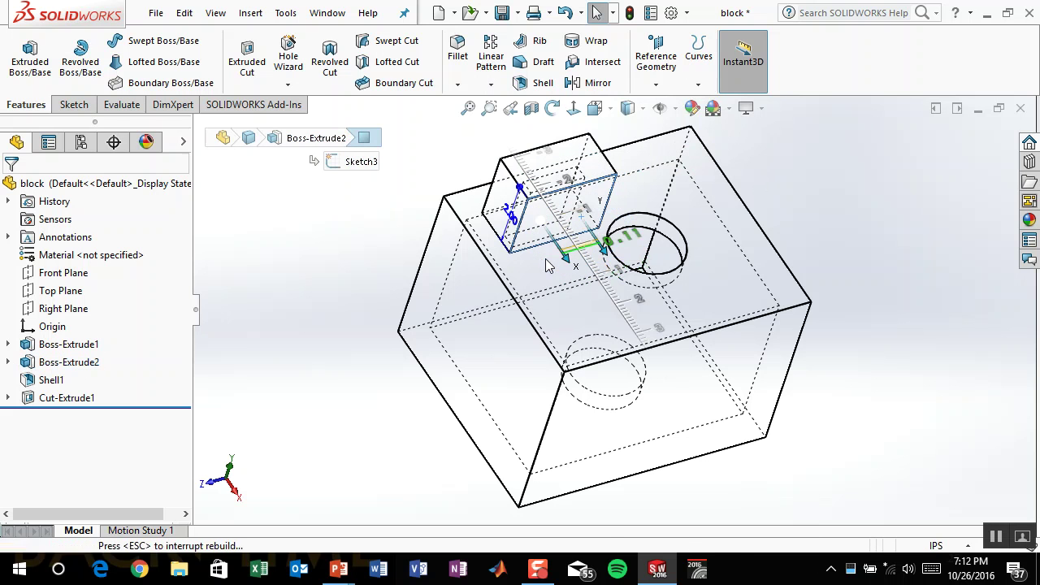
pyautogui.click(621, 272)
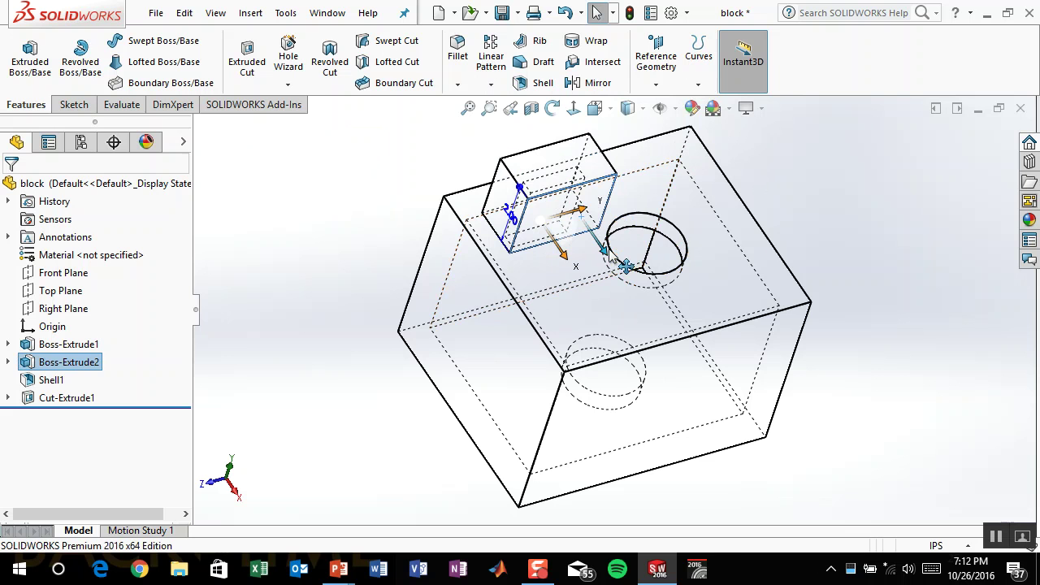
pyautogui.moveTo(607, 260); pyautogui.dragTo(735, 85)
# Step: Return to Shaded With Edges and preview a planar section through the boss, parallel to the block's end face, without keeping it
pyautogui.click(632, 111)
pyautogui.click(633, 132)
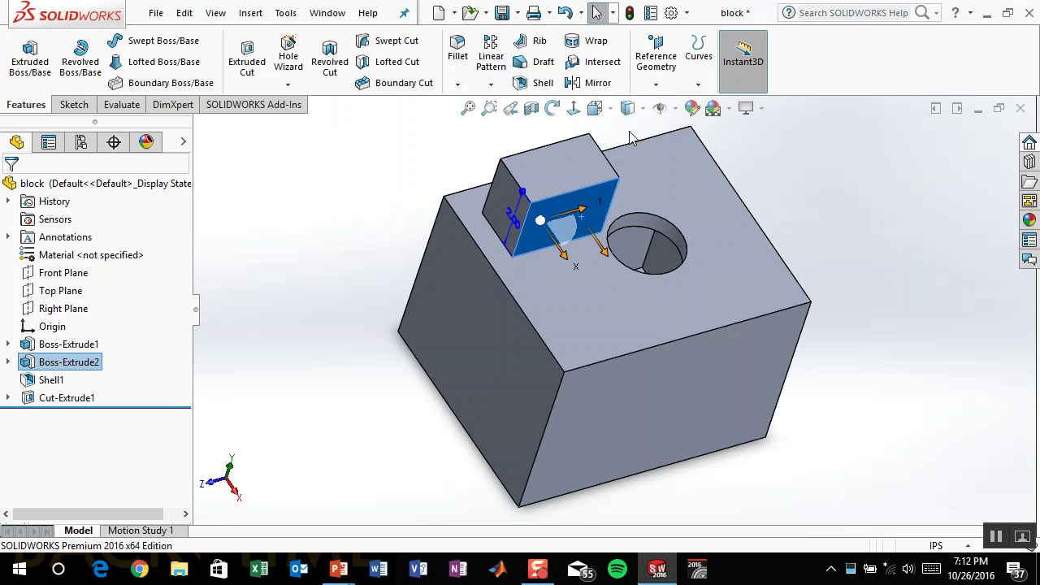
pyautogui.click(461, 243)
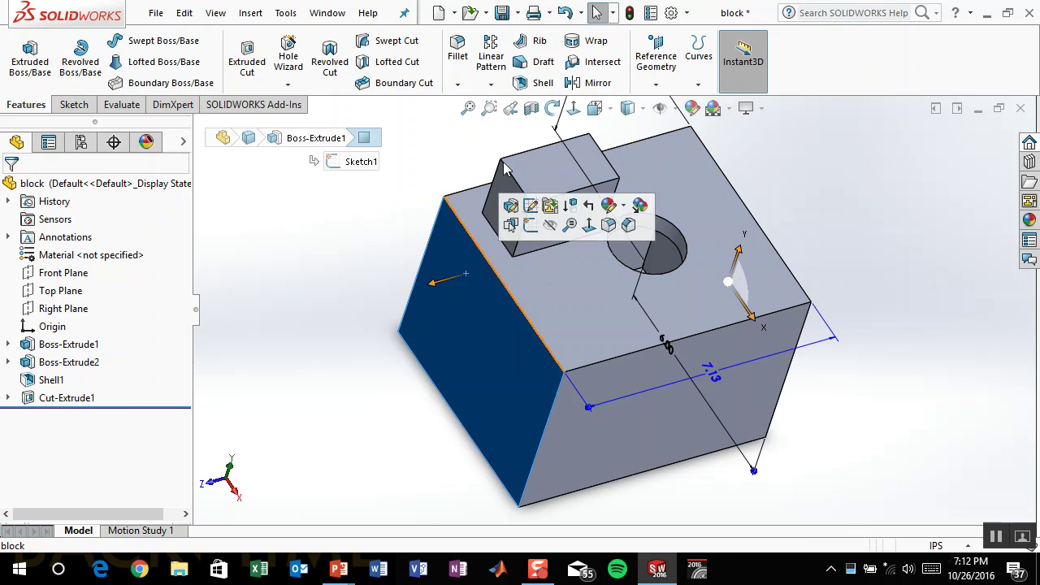
pyautogui.click(531, 109)
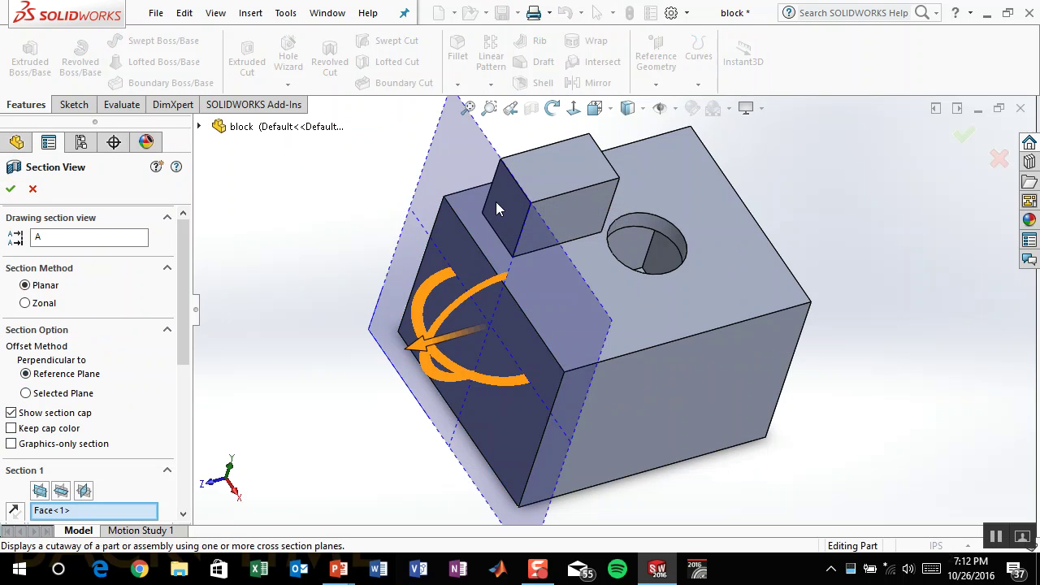
pyautogui.moveTo(423, 335); pyautogui.dragTo(498, 341)
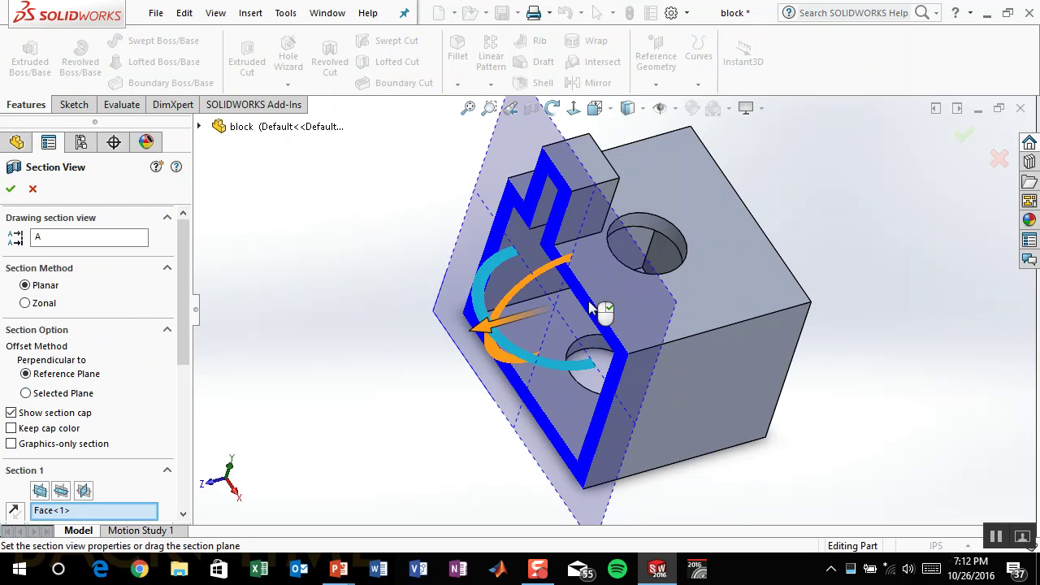
pyautogui.moveTo(848, 246)
pyautogui.mouseDown(button='middle')
pyautogui.moveTo(920, 153)
pyautogui.moveTo(920, 177)
pyautogui.moveTo(836, 245)
pyautogui.mouseUp(button='middle')
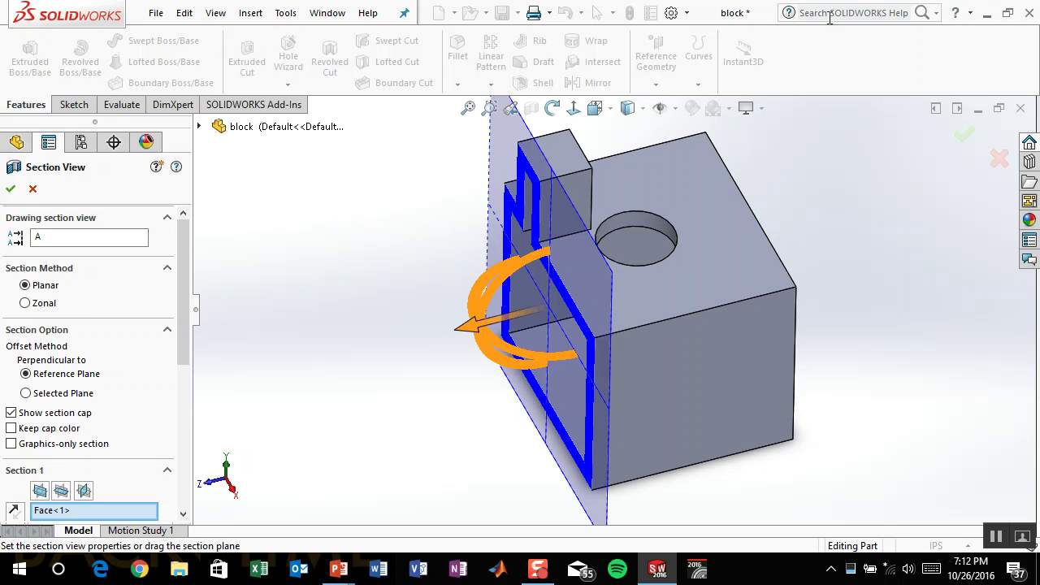
pyautogui.click(996, 156)
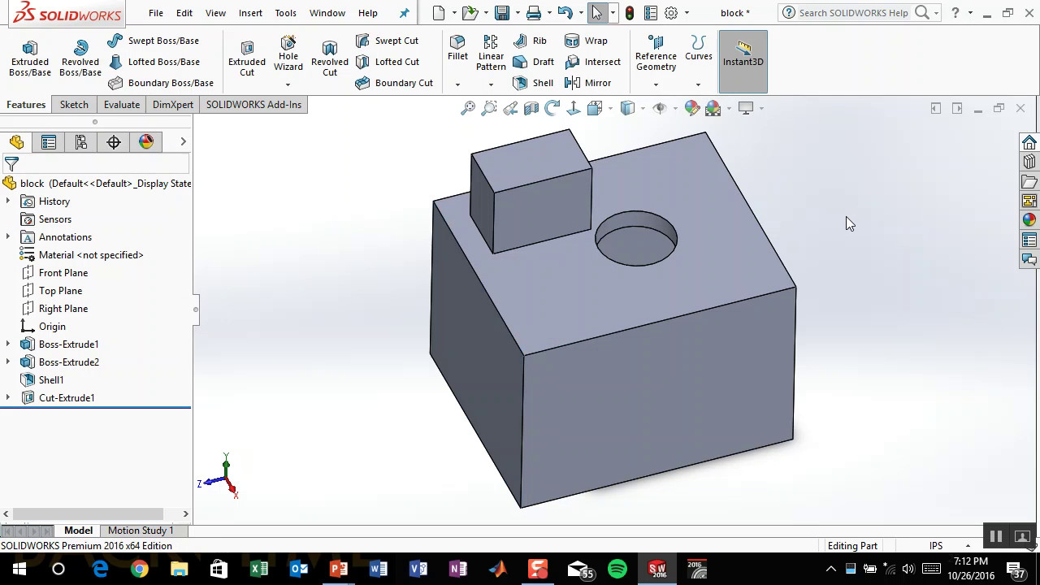
# Step: Check the presentation slide about roll-back and switch back to SOLIDWORKS
pyautogui.moveTo(828, 214); pyautogui.dragTo(465, 286, button='middle')
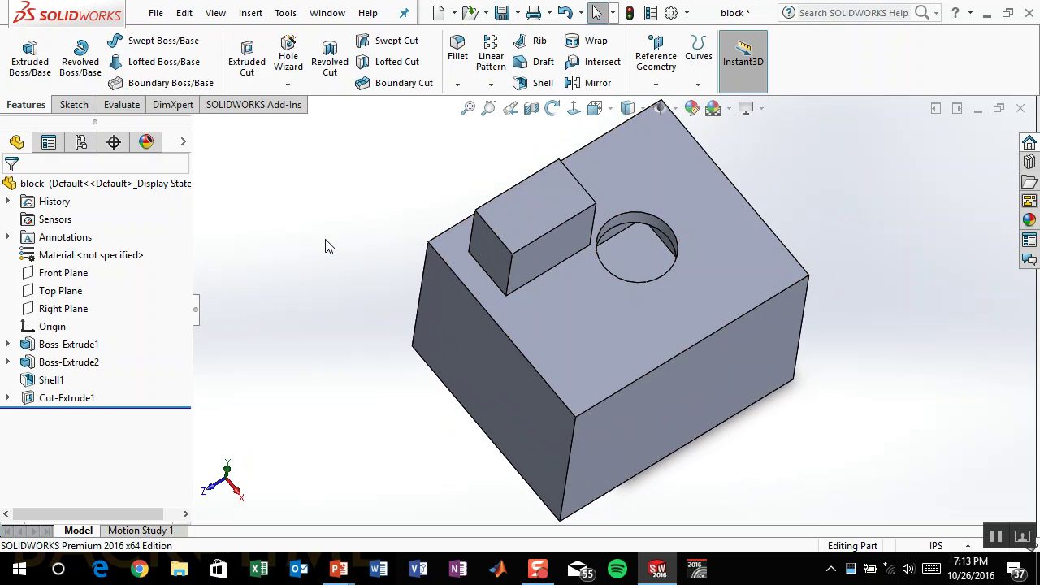
pyautogui.hotkey('alt', 'Tab')
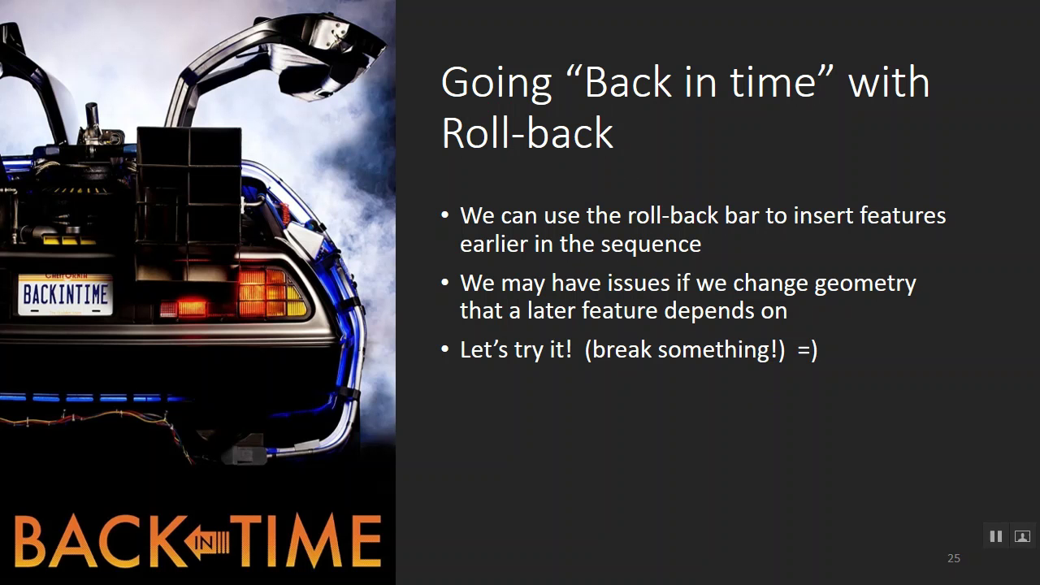
pyautogui.hotkey('alt', 'Tab')
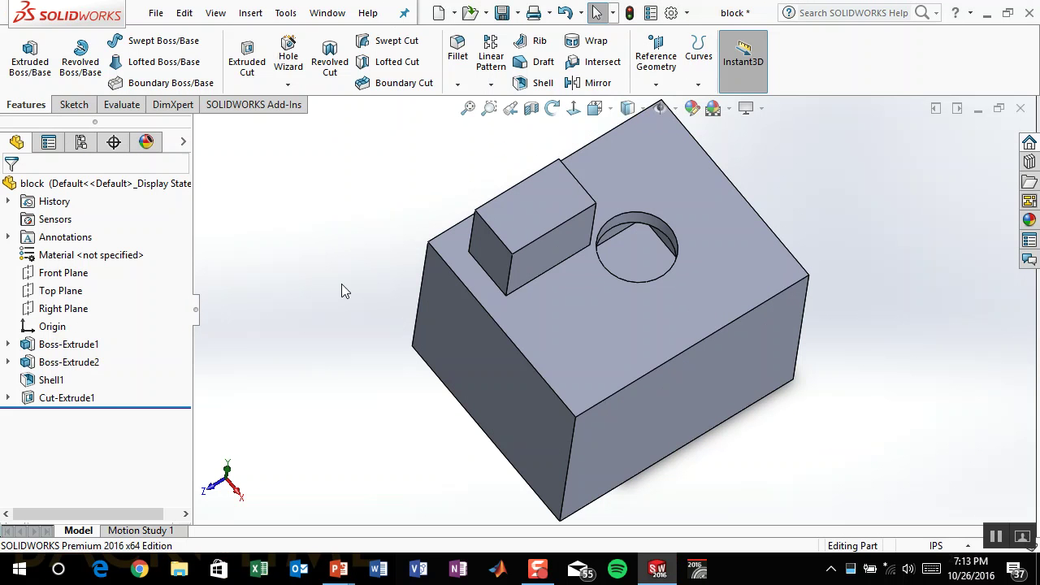
# Step: Delete the second boss extrusion and its leftover sketch, and undo both deletions
pyautogui.click(89, 362)
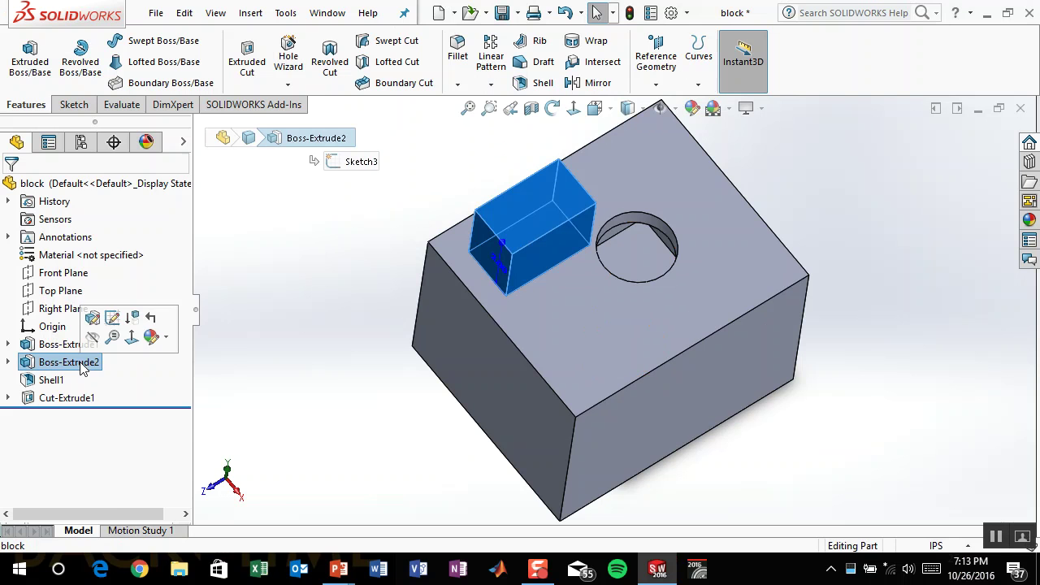
pyautogui.rightClick(86, 366)
pyautogui.click(124, 337)
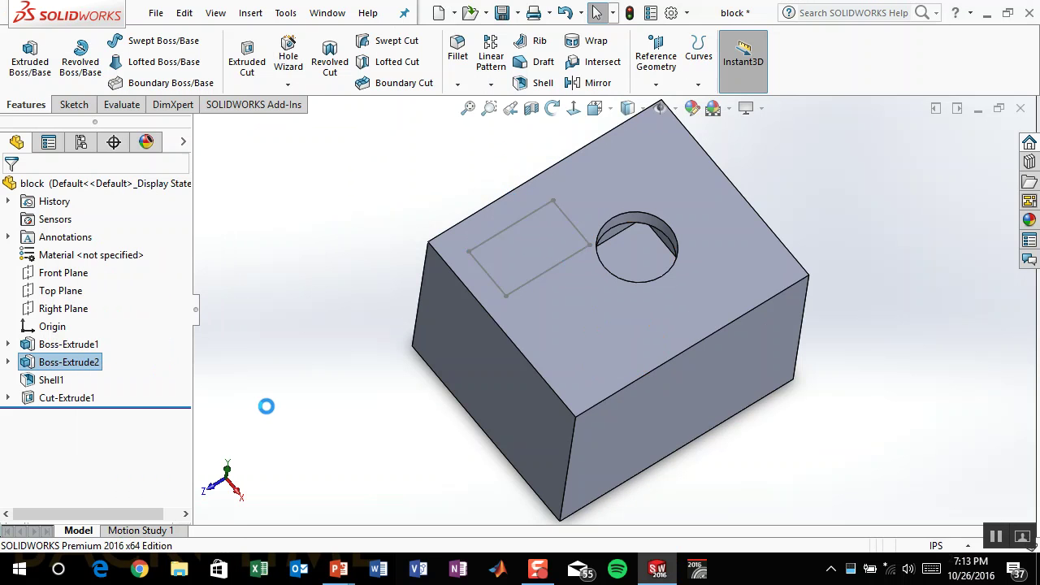
pyautogui.click(89, 367)
pyautogui.rightClick(75, 367)
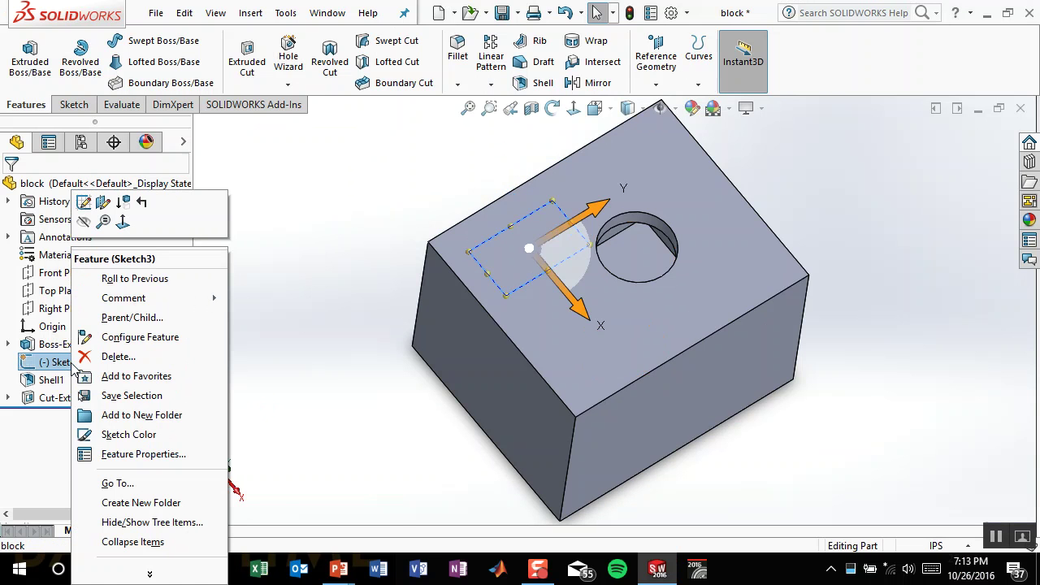
pyautogui.click(96, 361)
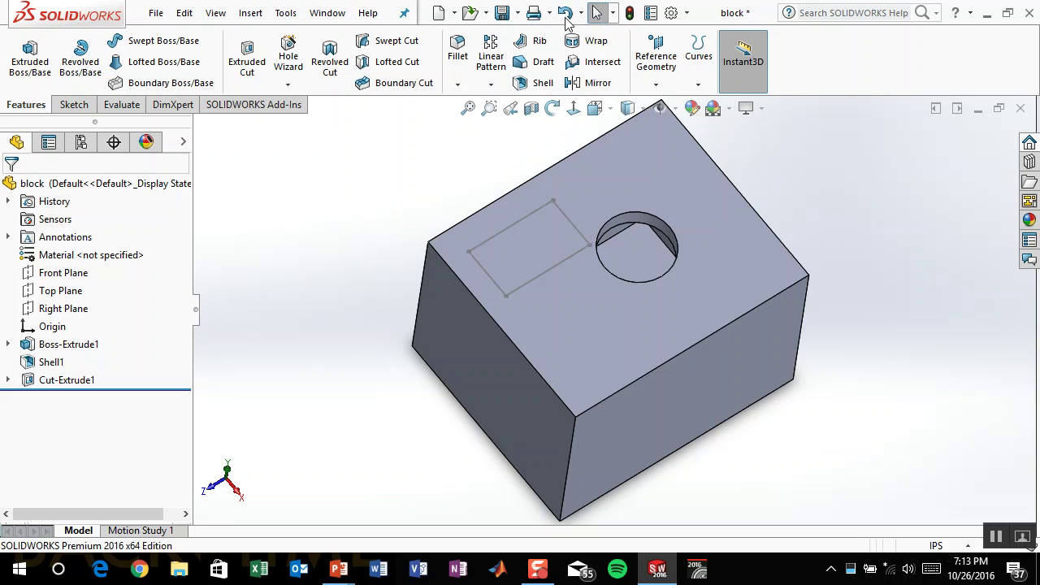
pyautogui.click(565, 12)
pyautogui.hotkey('ctrl', 'y')
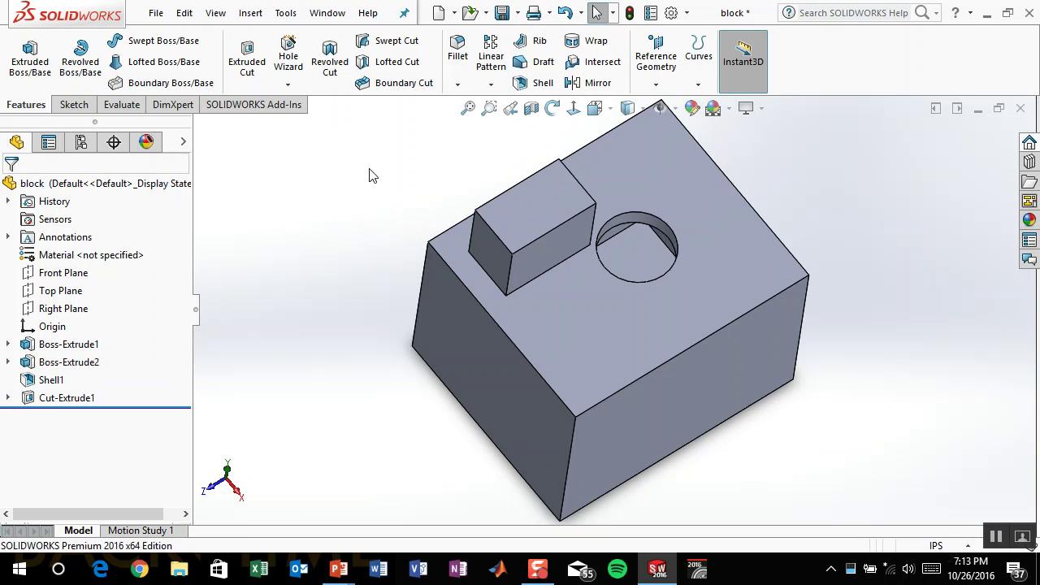
# Step: Edit the second boss's sketch, move the rectangle's corner to about (3.82, -1.88) so it covers the hole, and exit the sketch
pyautogui.rightClick(28, 365)
pyautogui.click(65, 179)
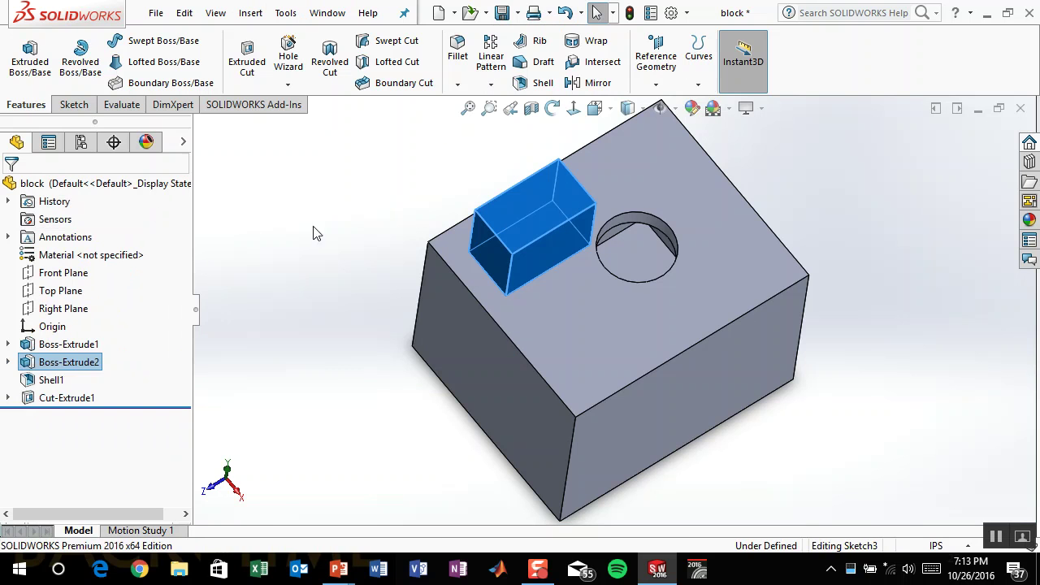
pyautogui.moveTo(590, 245); pyautogui.dragTo(696, 251)
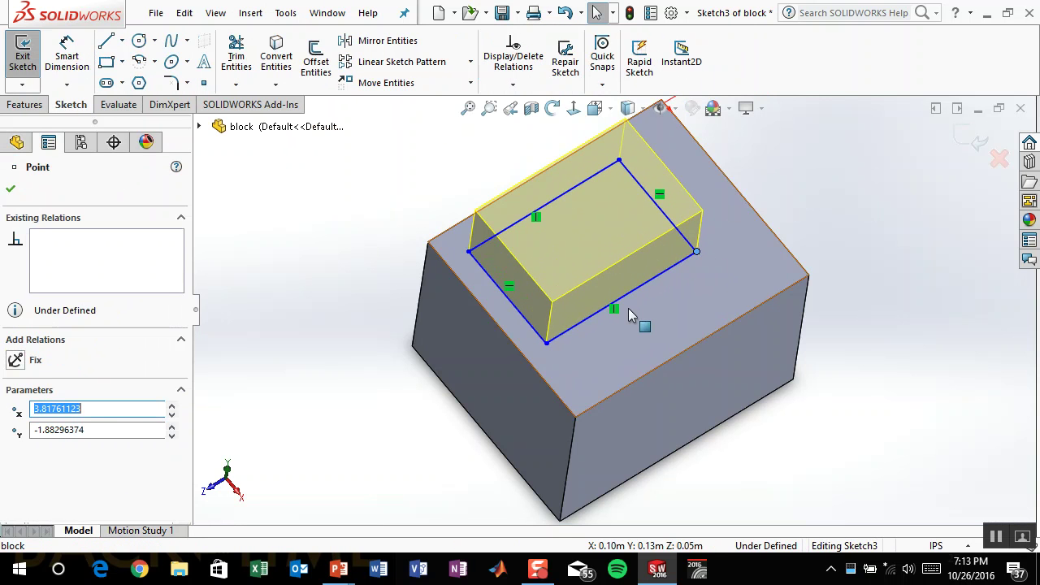
pyautogui.click(863, 236)
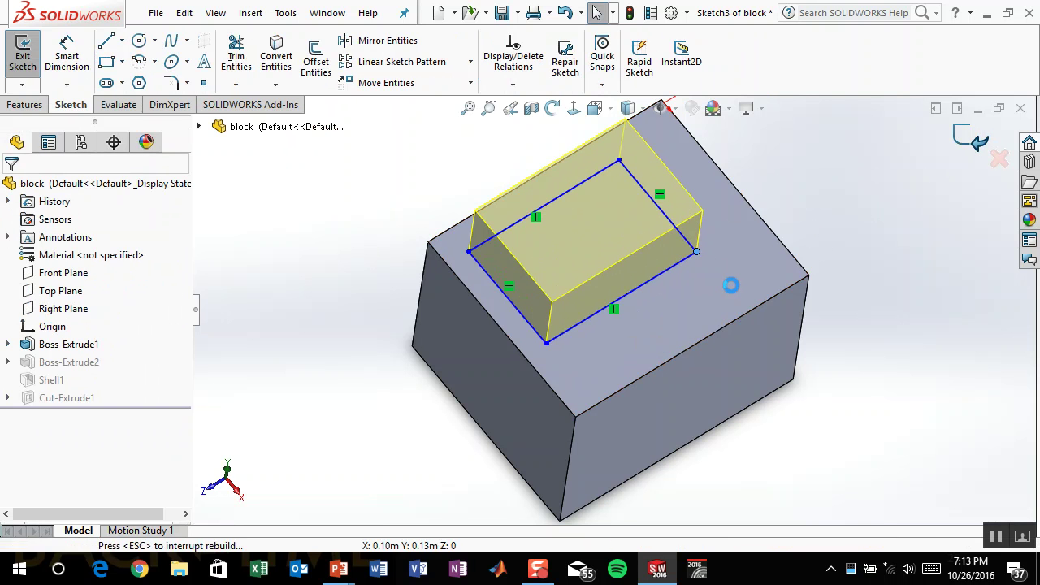
pyautogui.moveTo(865, 411); pyautogui.dragTo(877, 330, button='middle')
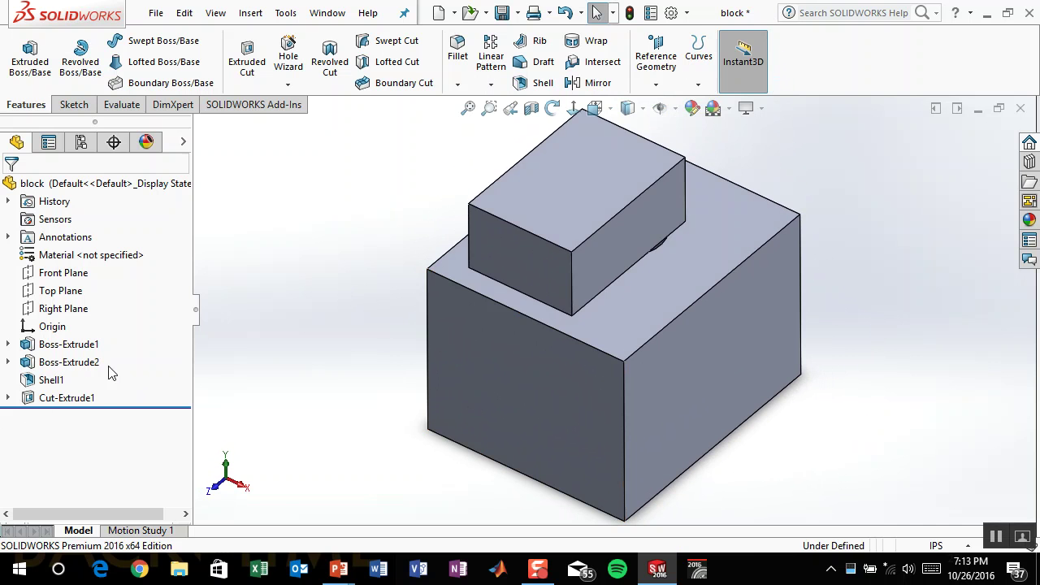
# Step: Delete the second boss extrusion along with its leftover rectangle sketch
pyautogui.click(85, 363)
pyautogui.hotkey('ctrl', 'z')
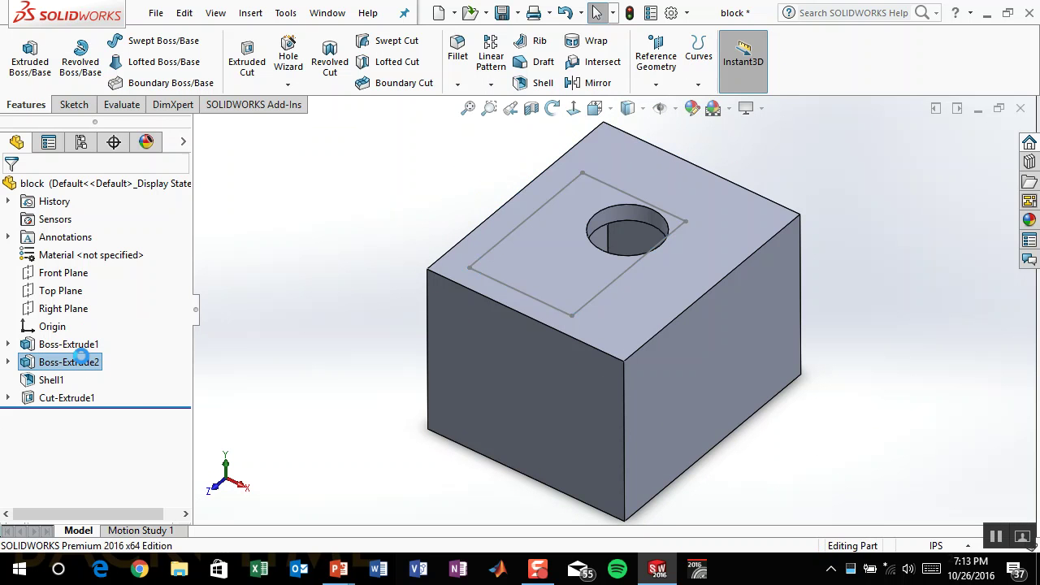
pyautogui.click(85, 363)
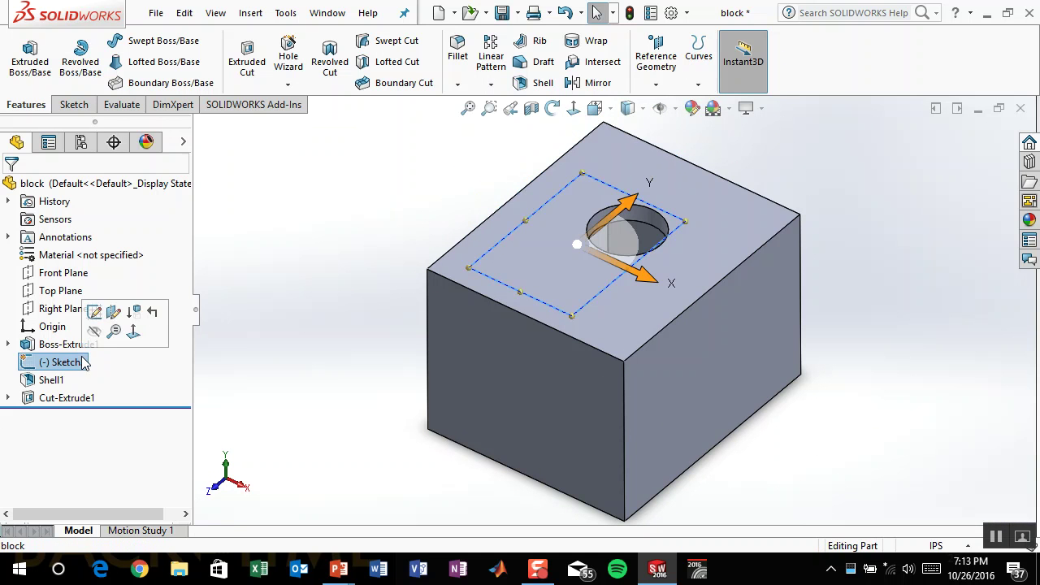
pyautogui.hotkey('ctrl', 'z')
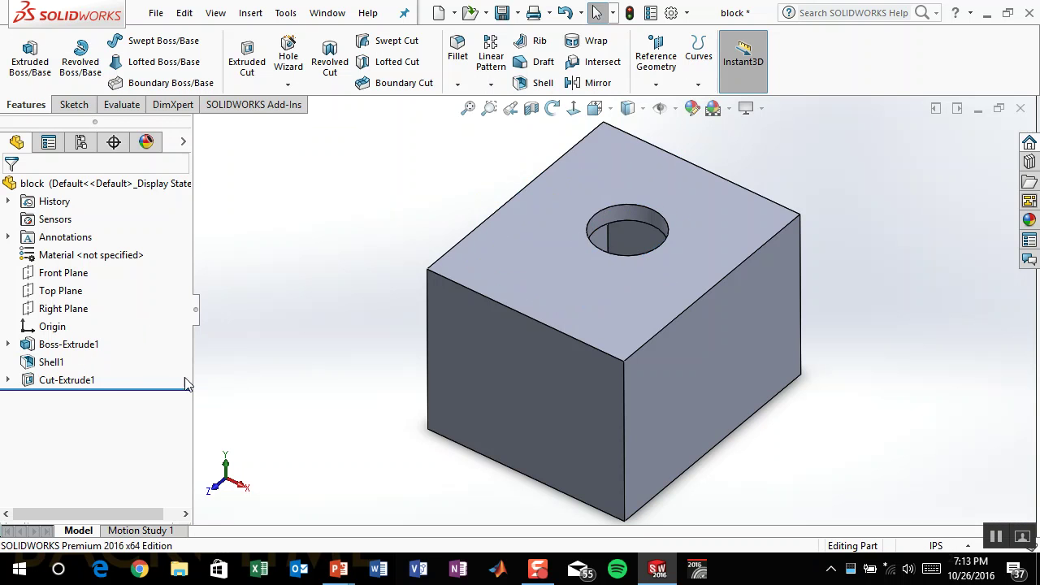
# Step: Roll the history back to just after the base extrusion and start a sketch on the block's 6 by 5 in end face, viewed normal
pyautogui.moveTo(151, 386); pyautogui.dragTo(147, 358)
pyautogui.click(497, 342)
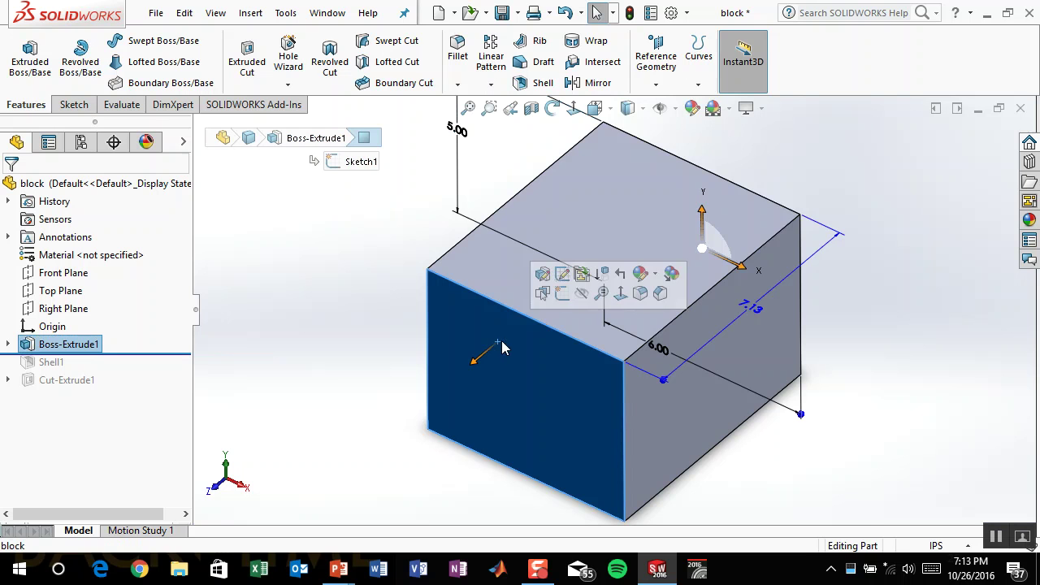
pyautogui.click(553, 299)
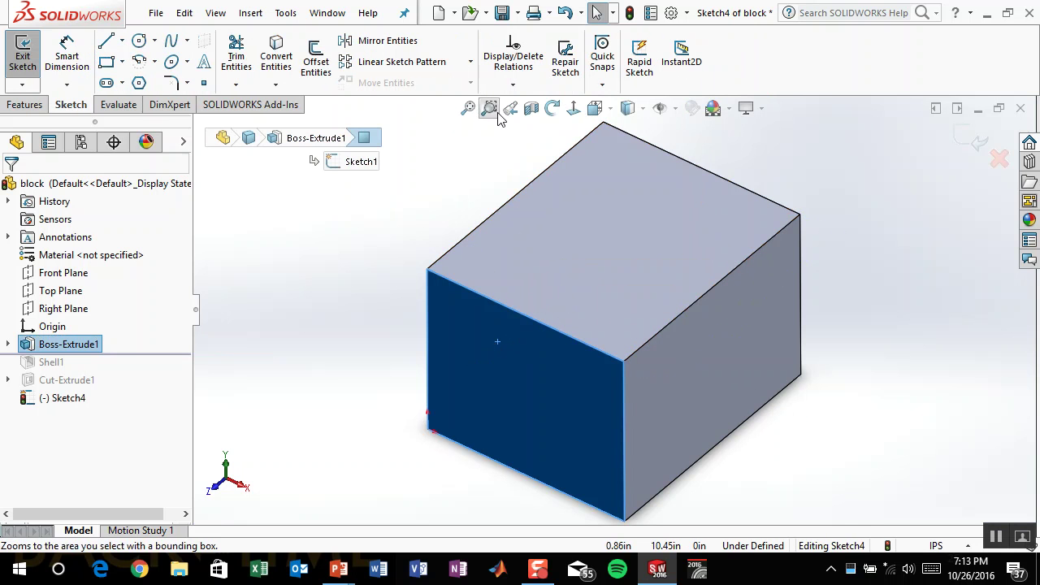
pyautogui.click(574, 109)
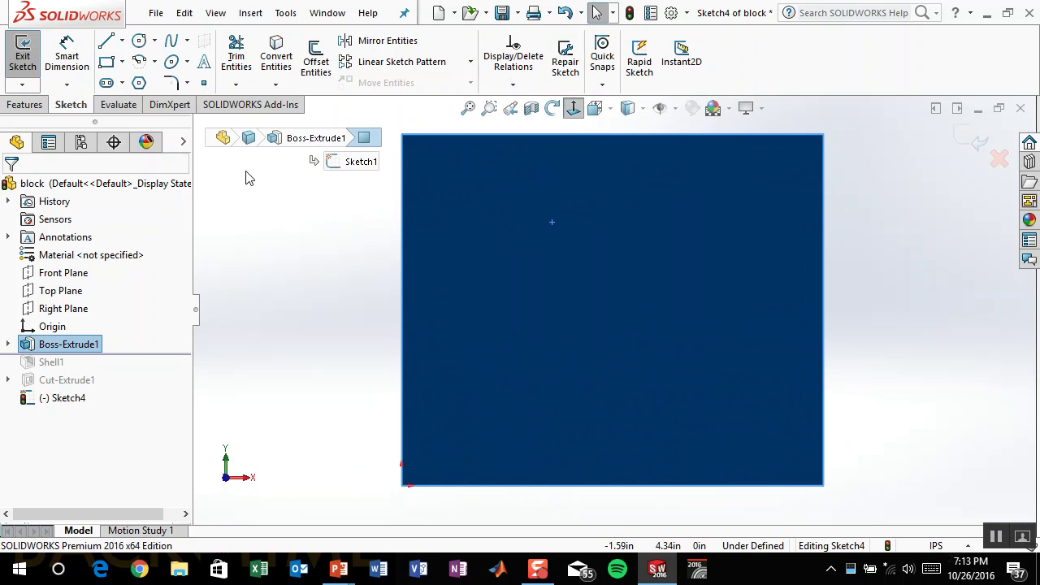
# Step: Sketch a closed triangle on the end face: along its full top edge, partway down the right edge, and back to the upper-left corner
pyautogui.click(106, 62)
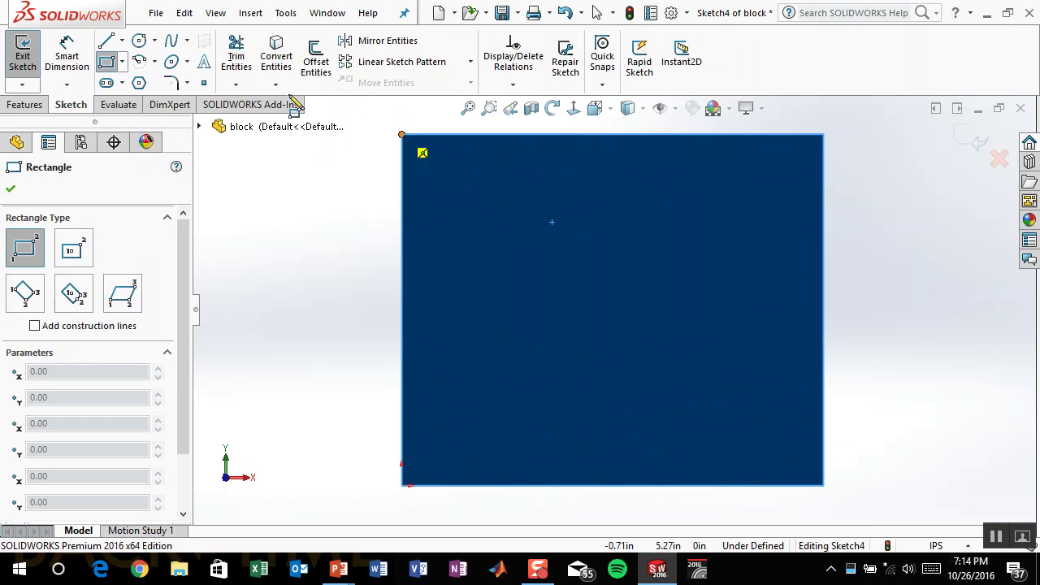
pyautogui.click(106, 41)
pyautogui.click(402, 136)
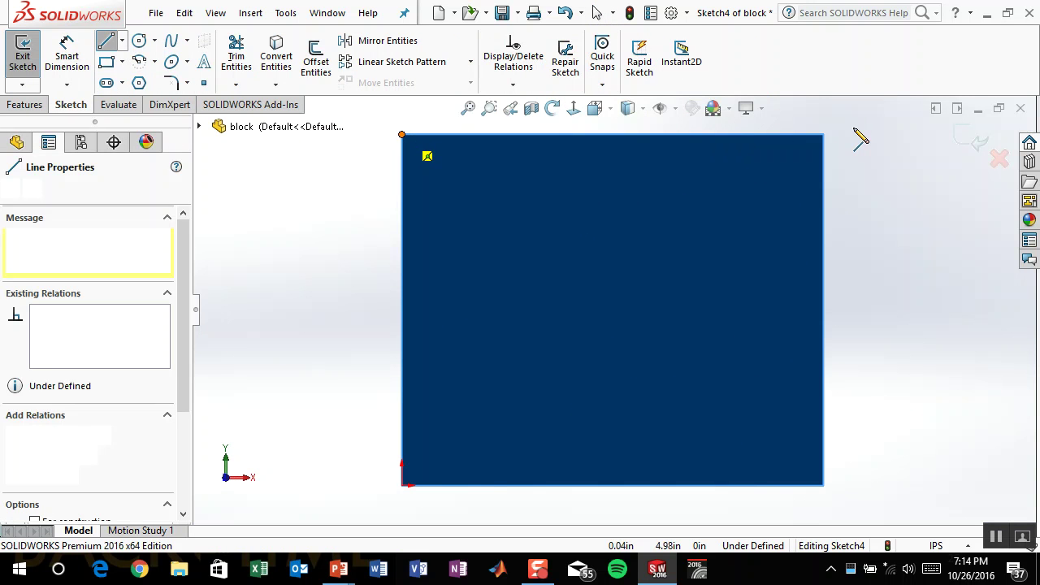
pyautogui.click(823, 136)
pyautogui.click(822, 224)
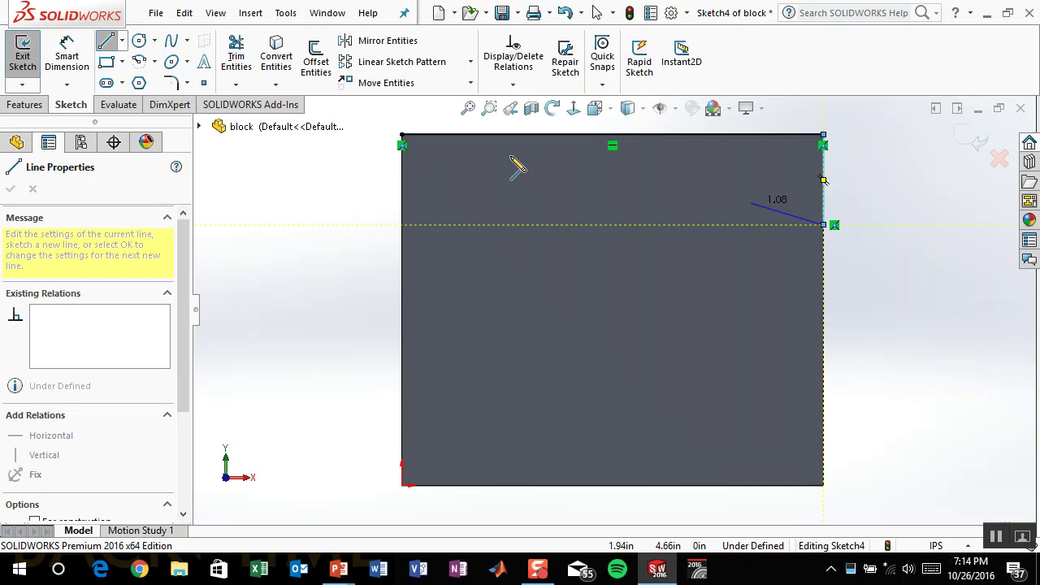
pyautogui.click(404, 137)
pyautogui.press('Escape')
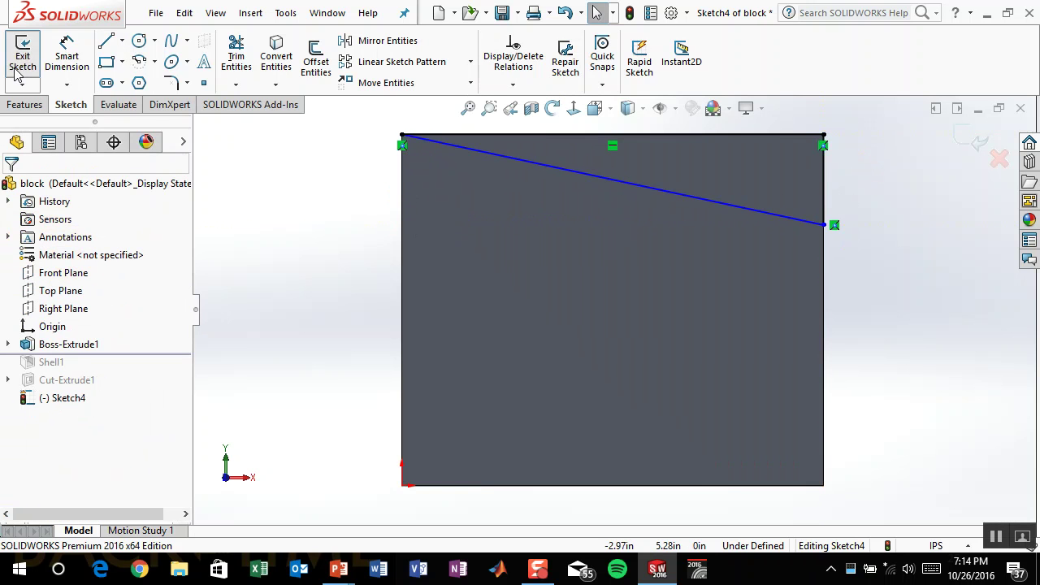
# Step: Cut-extrude the triangle Through All to slope the block's top
pyautogui.click(24, 104)
pyautogui.click(249, 65)
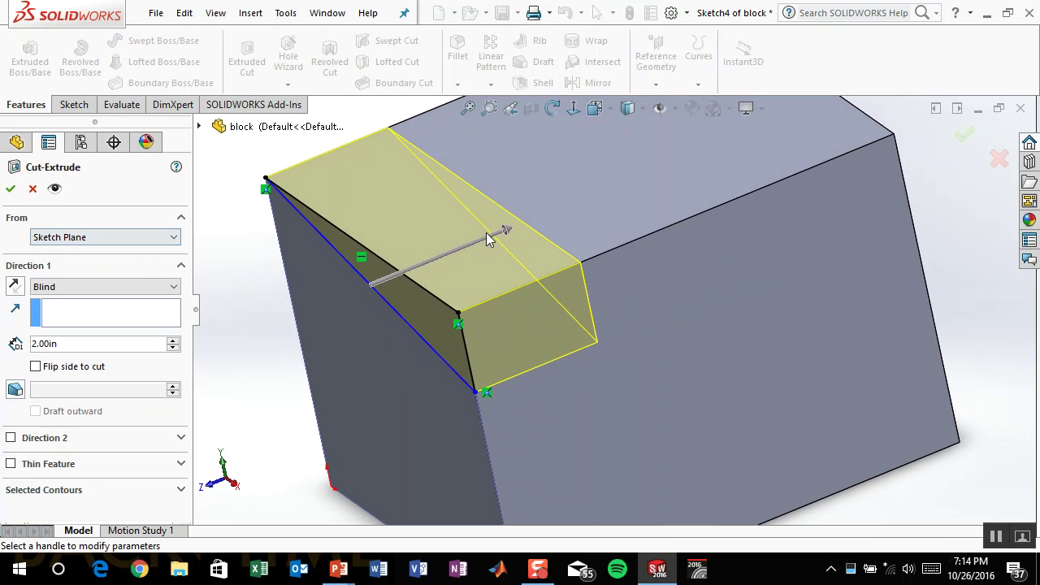
pyautogui.click(89, 286)
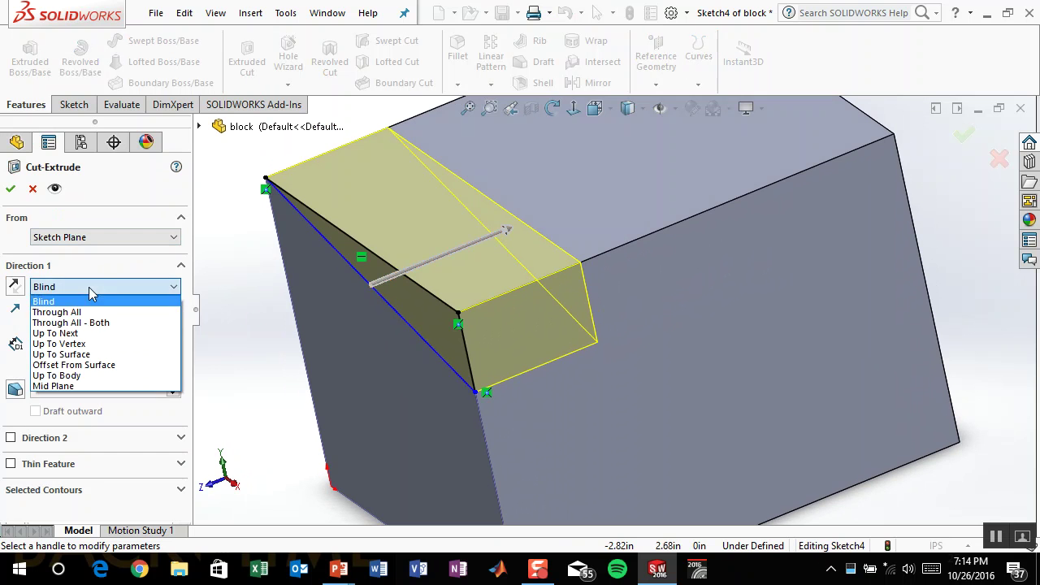
pyautogui.click(93, 309)
pyautogui.click(10, 188)
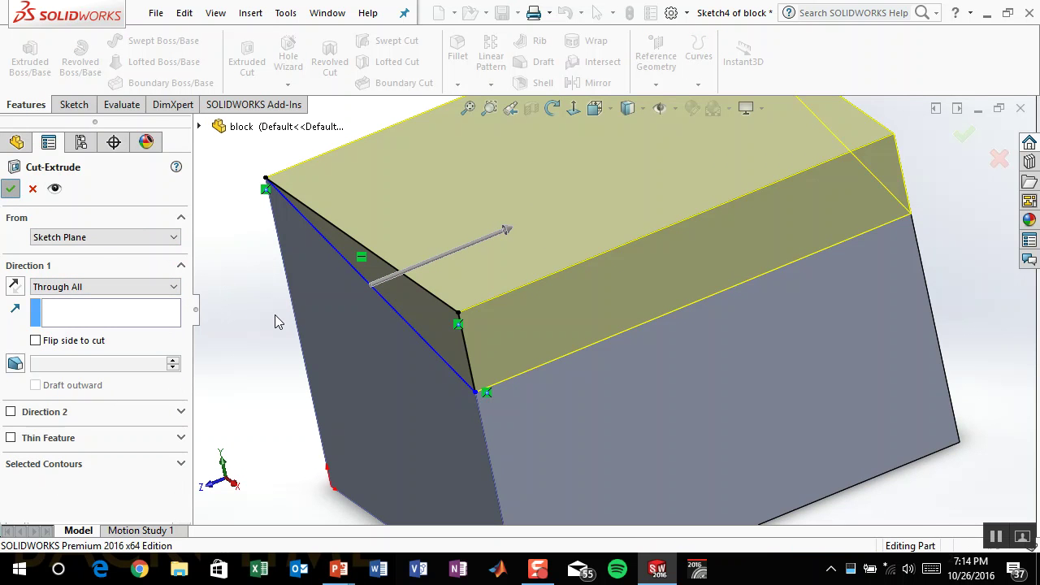
pyautogui.press('f')
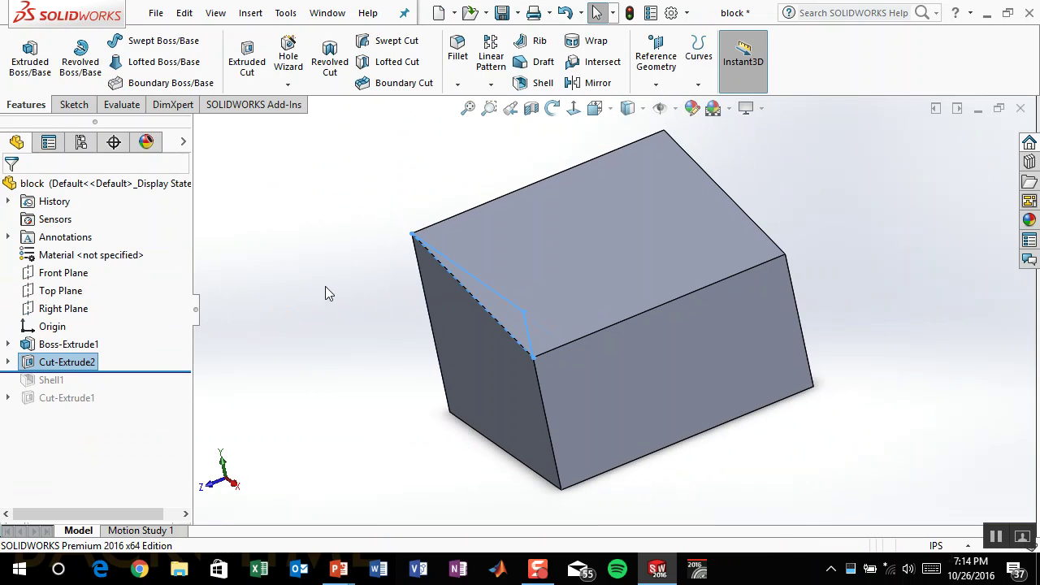
pyautogui.click(340, 260)
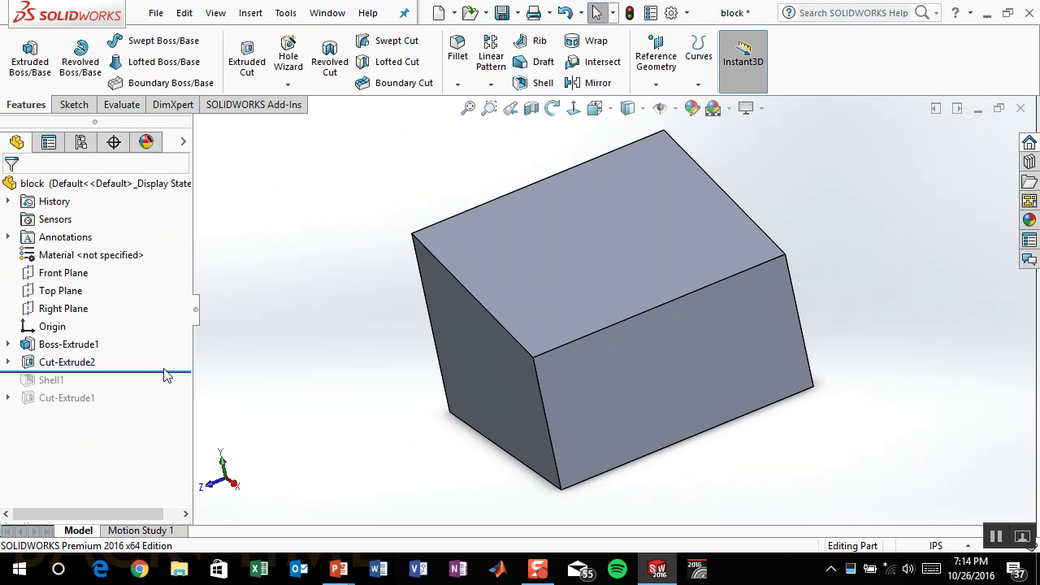
# Step: Roll the history forward past the hole cut and expand that cut to inspect its sketch
pyautogui.moveTo(166, 376); pyautogui.dragTo(170, 407)
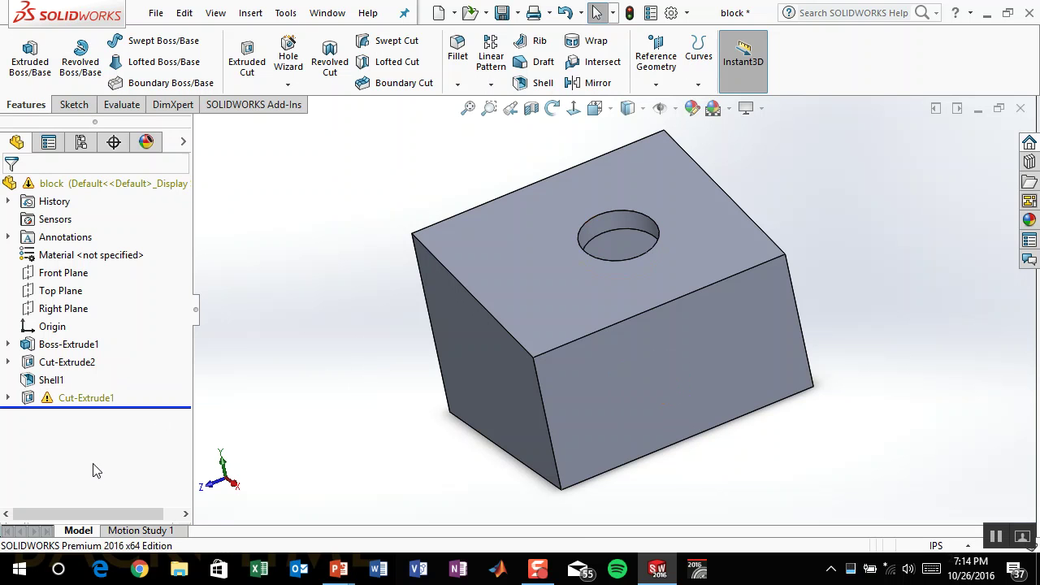
pyautogui.click(8, 398)
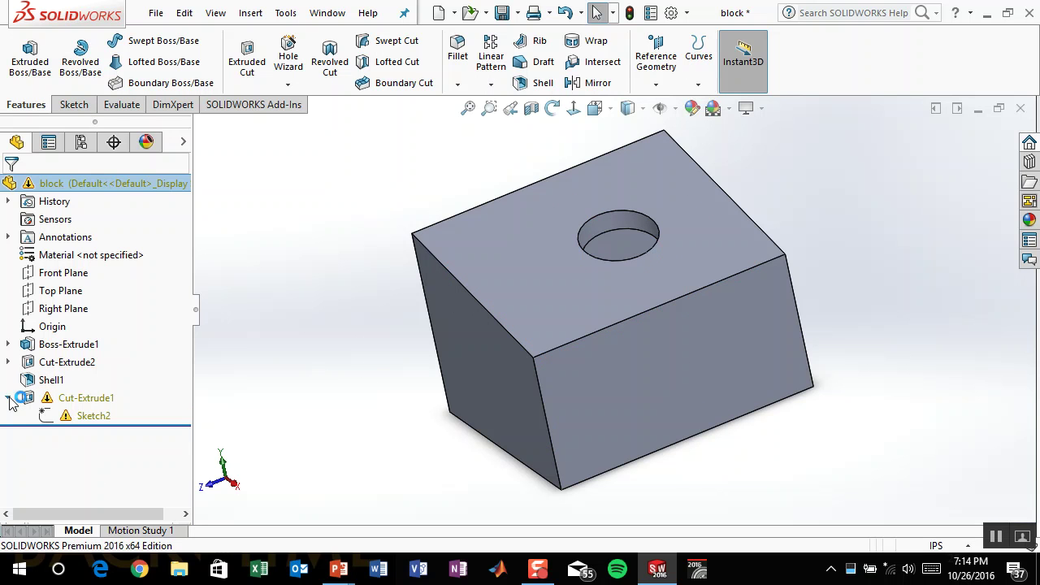
pyautogui.moveTo(75, 416)
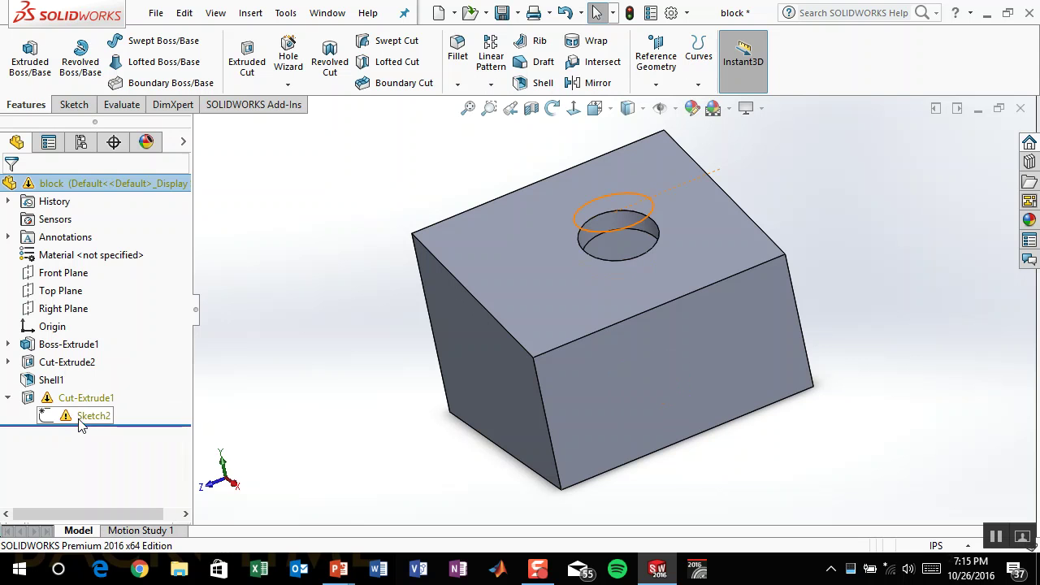
pyautogui.rightClick(81, 417)
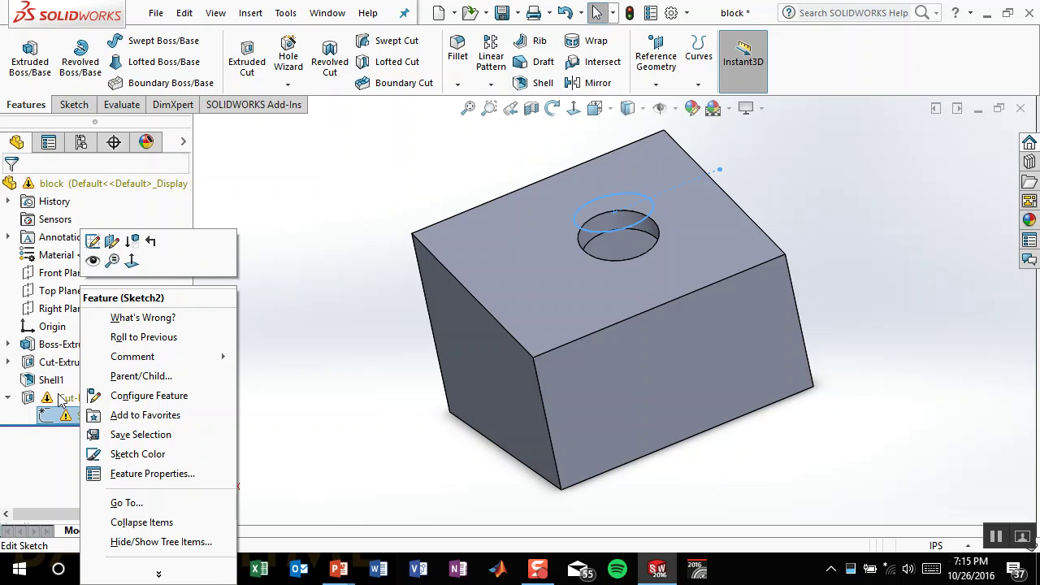
pyautogui.click(300, 213)
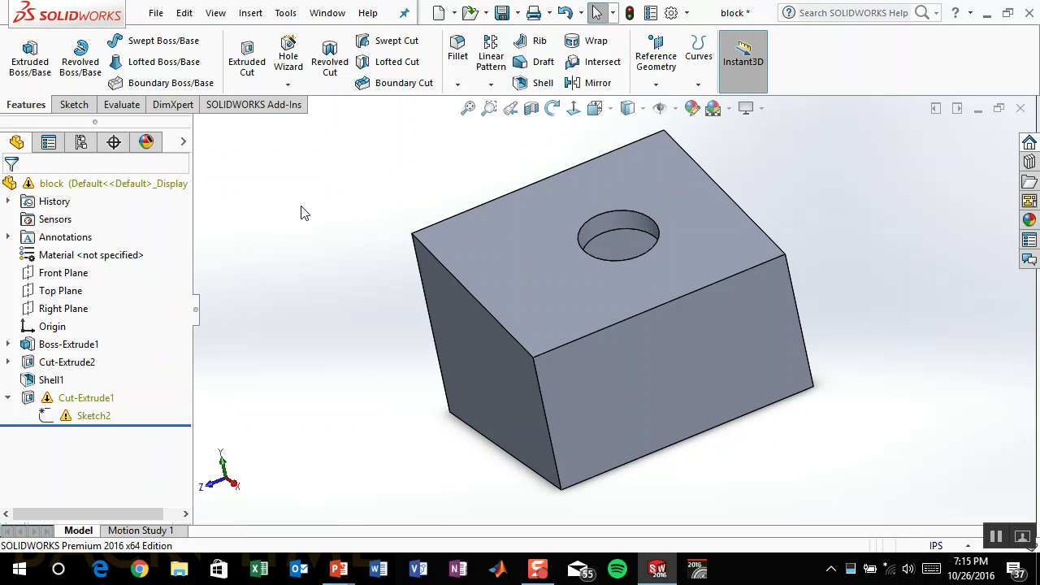
pyautogui.moveTo(338, 568)
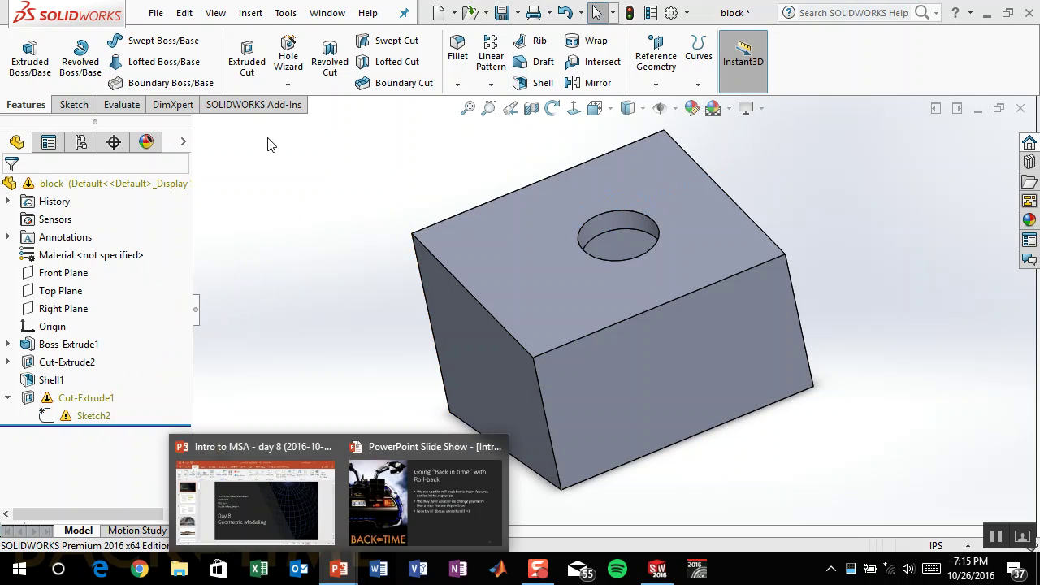
# Step: Edit the hole's sketch and delete the 3.00 in dimension that locates the circle's center
pyautogui.rightClick(98, 418)
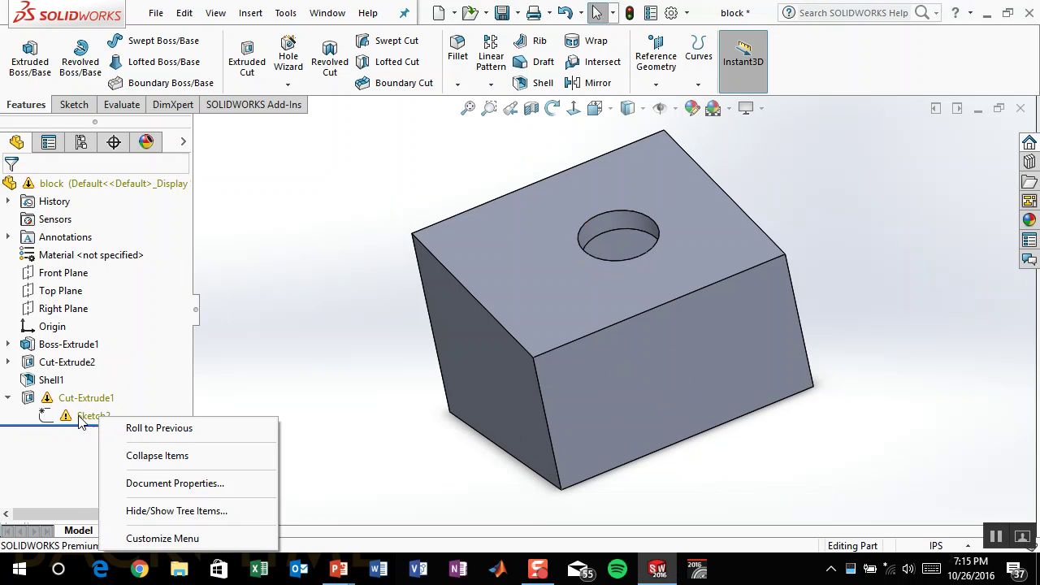
pyautogui.click(81, 417)
pyautogui.rightClick(82, 417)
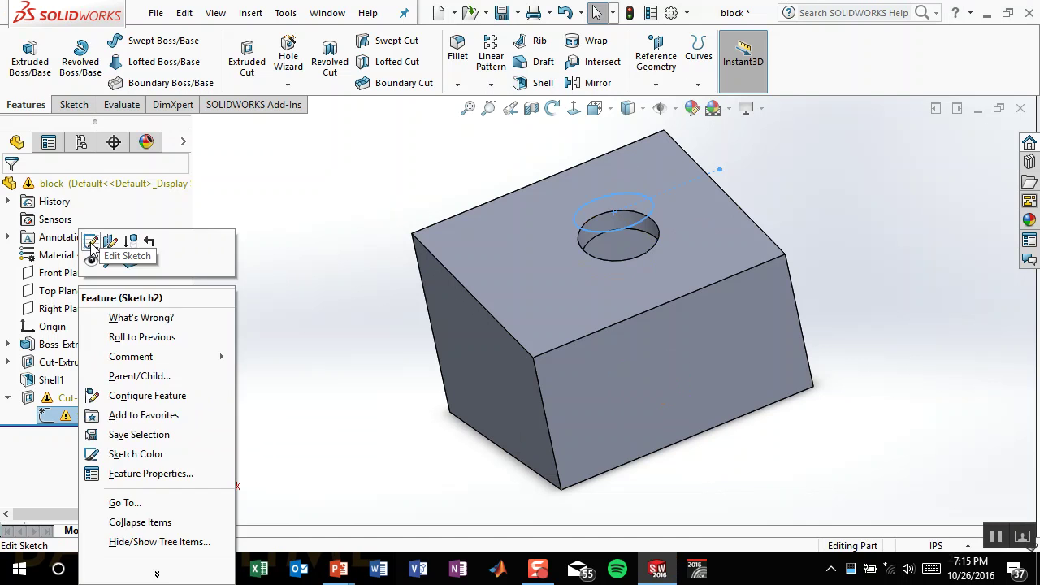
pyautogui.click(110, 241)
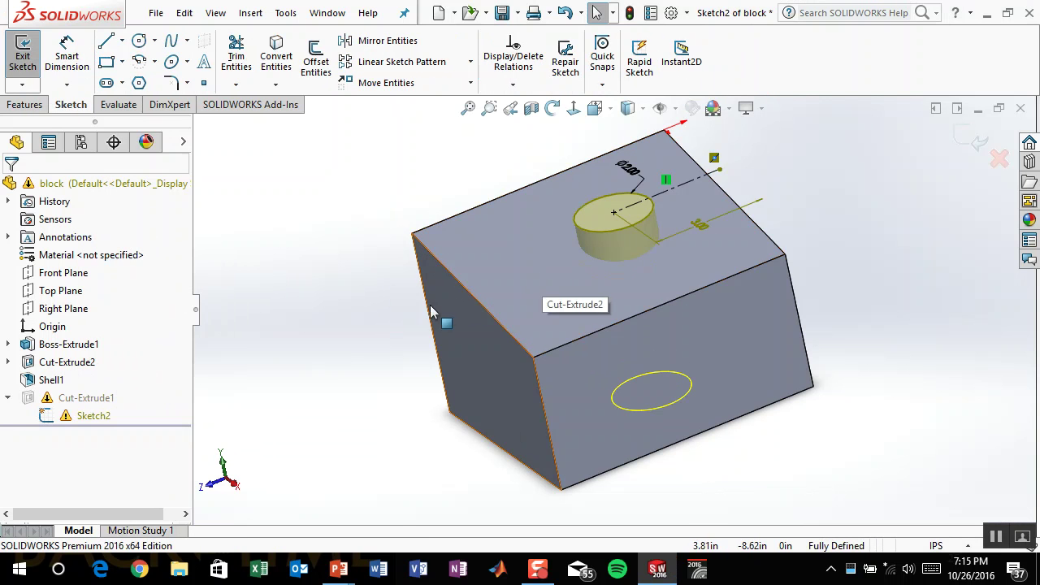
pyautogui.moveTo(859, 191); pyautogui.dragTo(880, 228, button='middle')
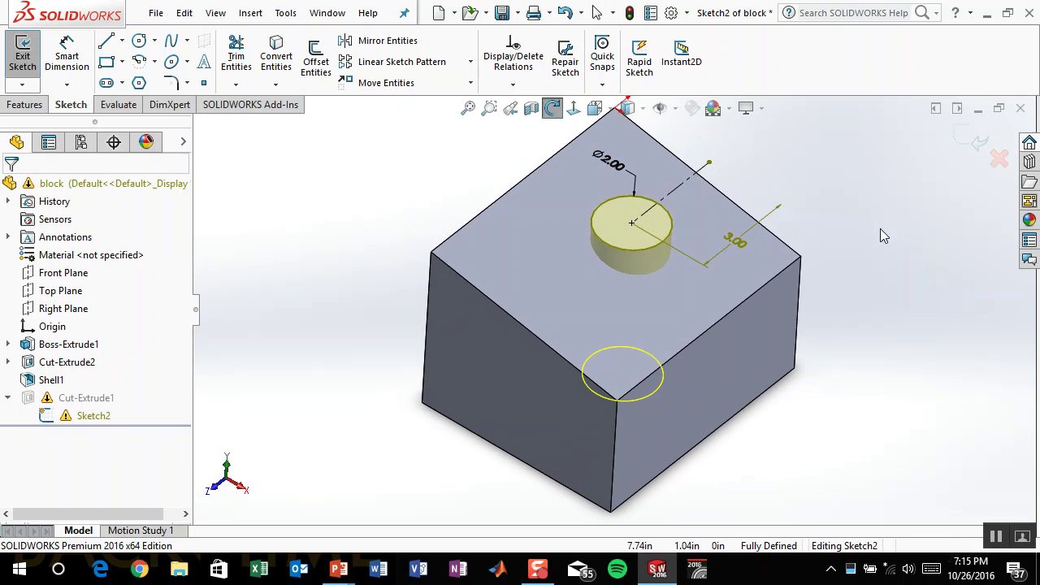
pyautogui.press('Escape')
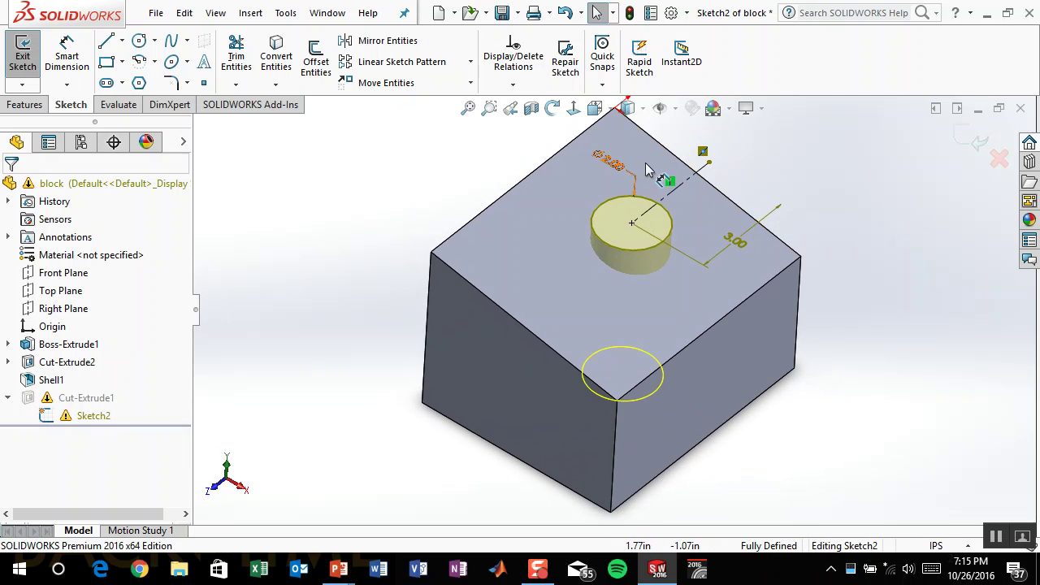
pyautogui.click(730, 247)
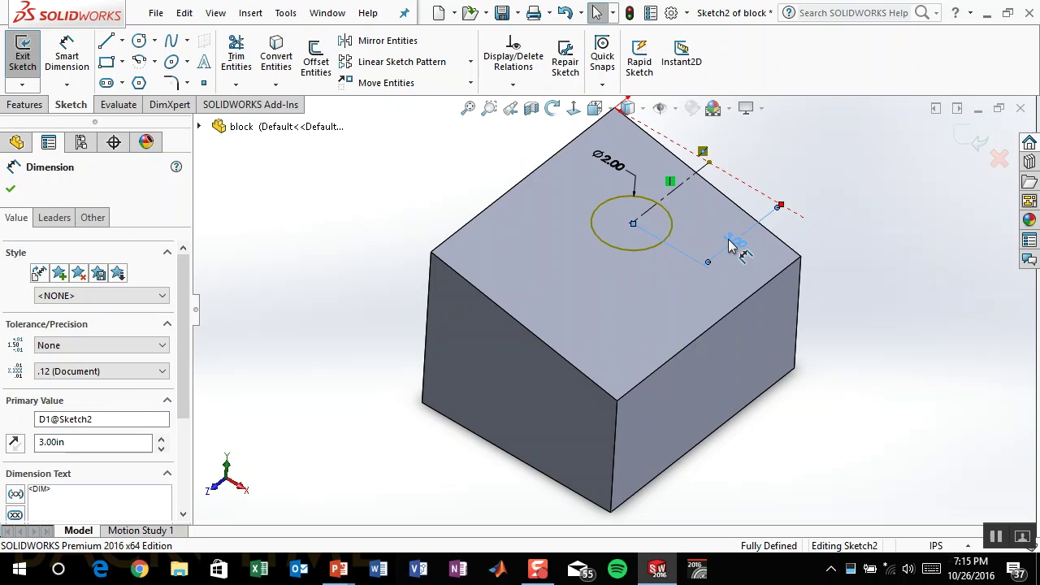
pyautogui.press('Delete')
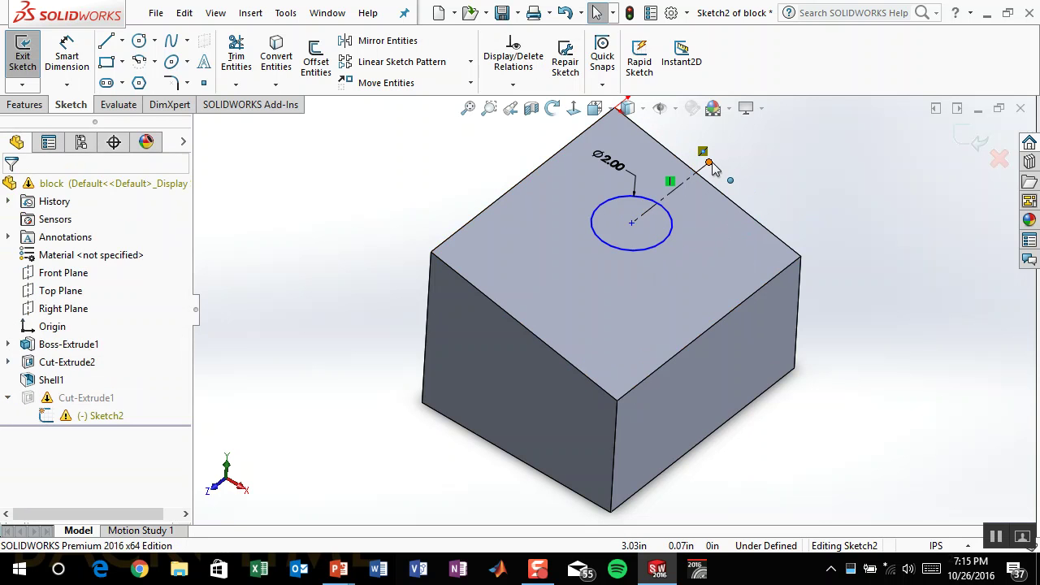
# Step: Delete the midpoint relation at the centerline's outer endpoint and exit the sketch, choosing to continue and ignore the error
pyautogui.click(710, 163)
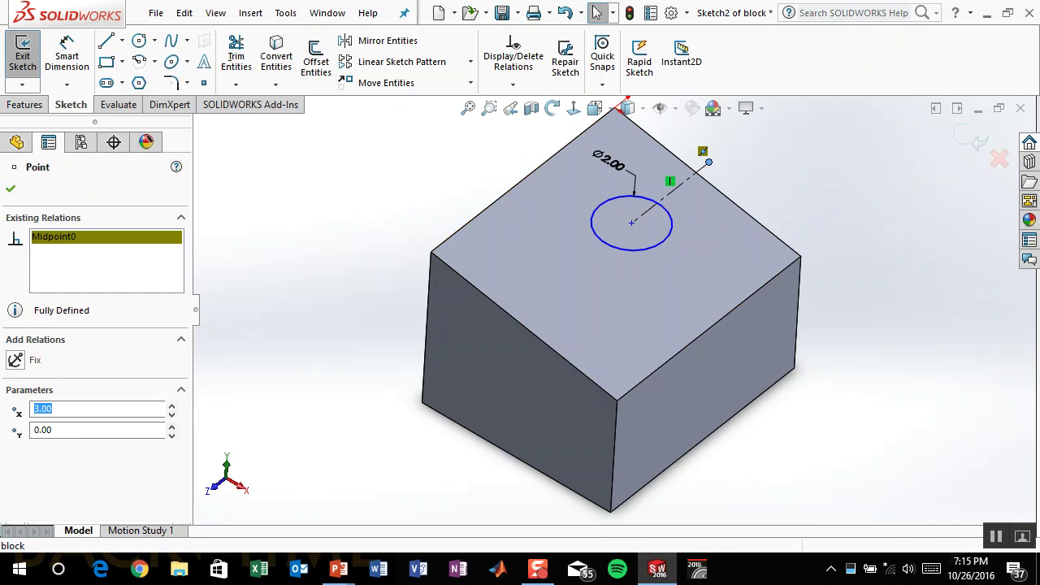
pyautogui.click(731, 157)
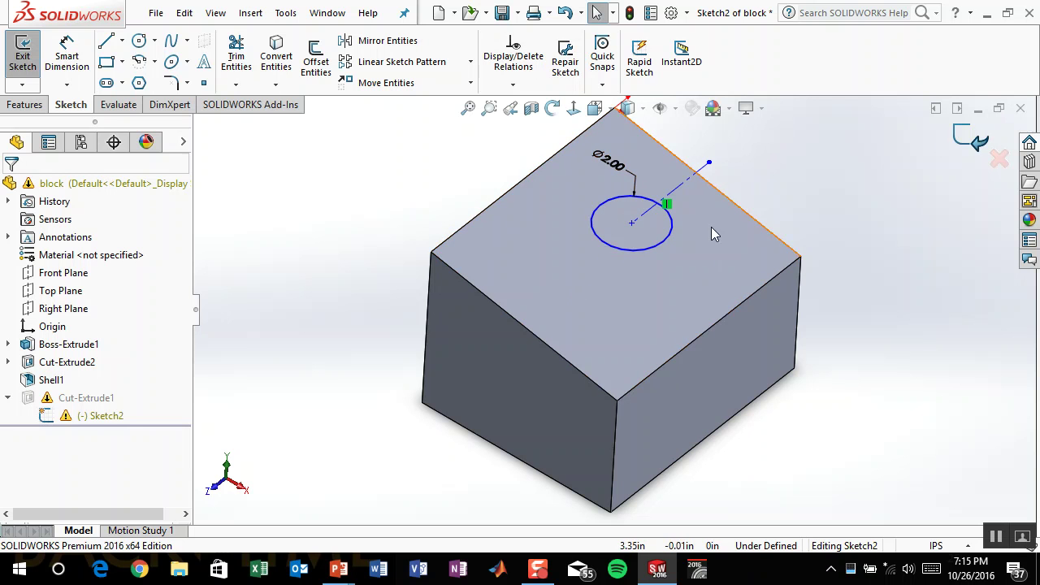
pyautogui.click(977, 143)
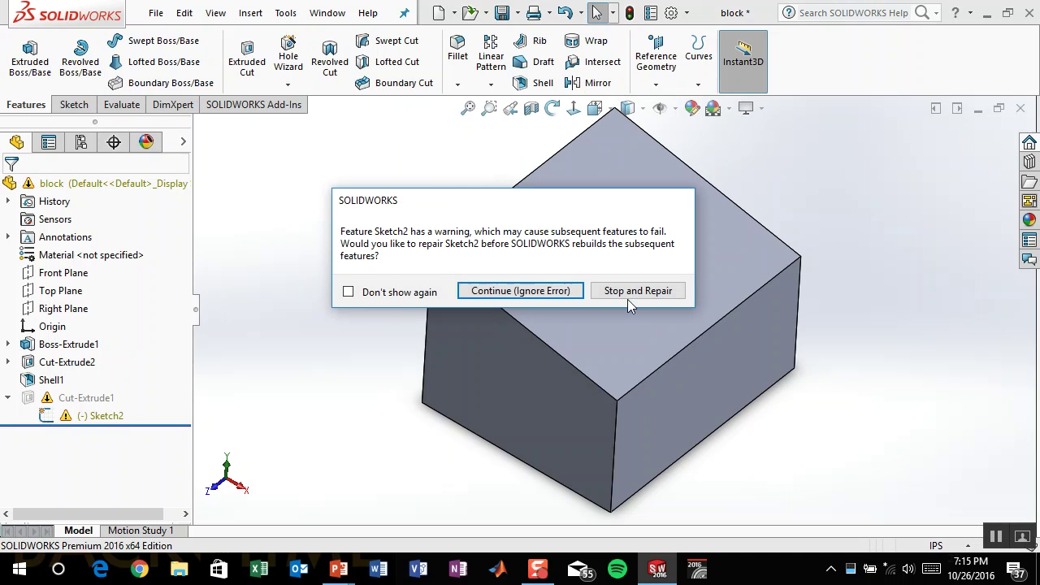
pyautogui.click(496, 291)
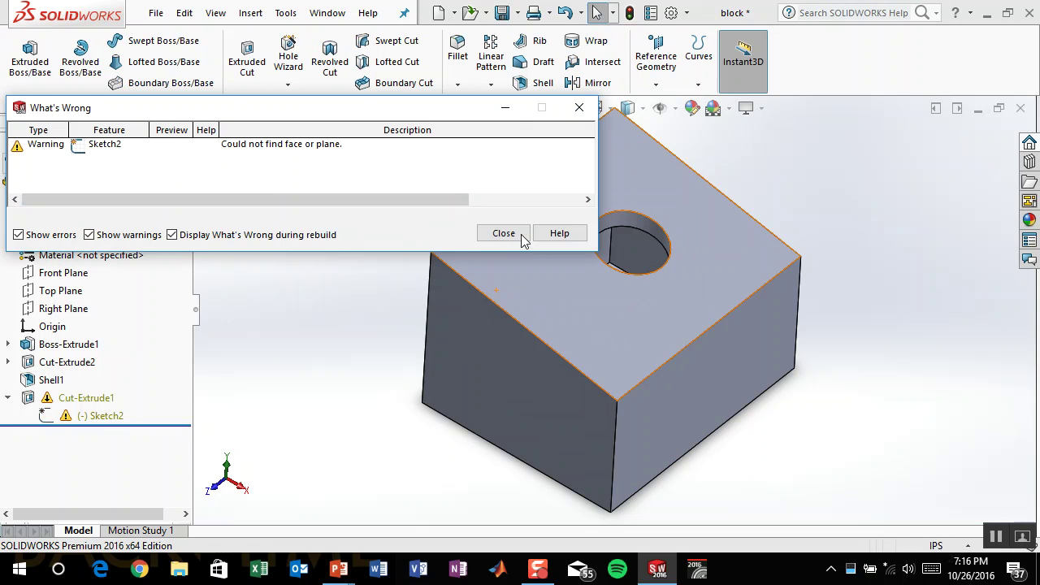
pyautogui.click(504, 233)
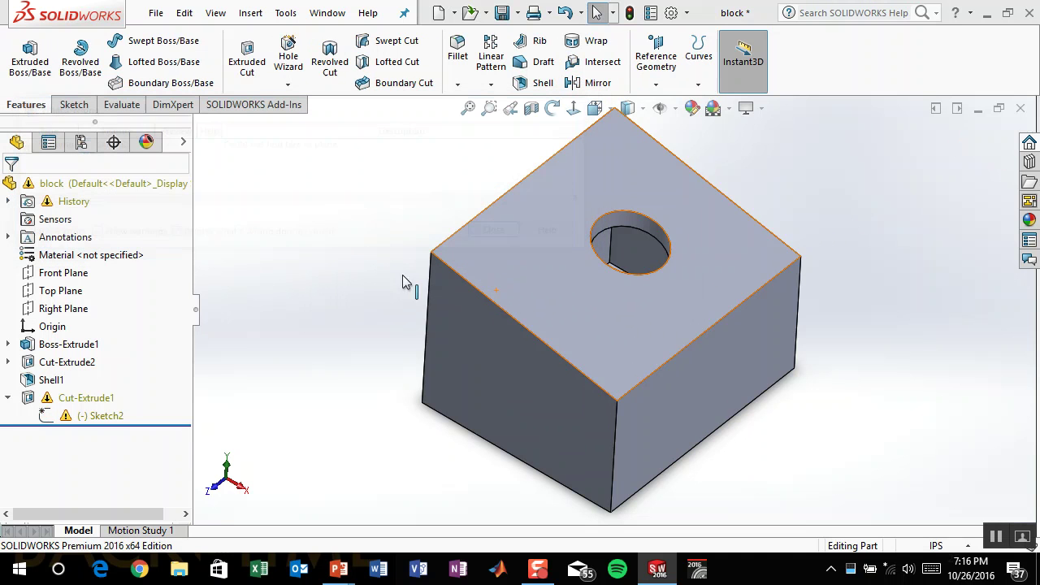
# Step: Edit the hole sketch's plane, replacing the missing face reference with the block's bottom face
pyautogui.rightClick(114, 413)
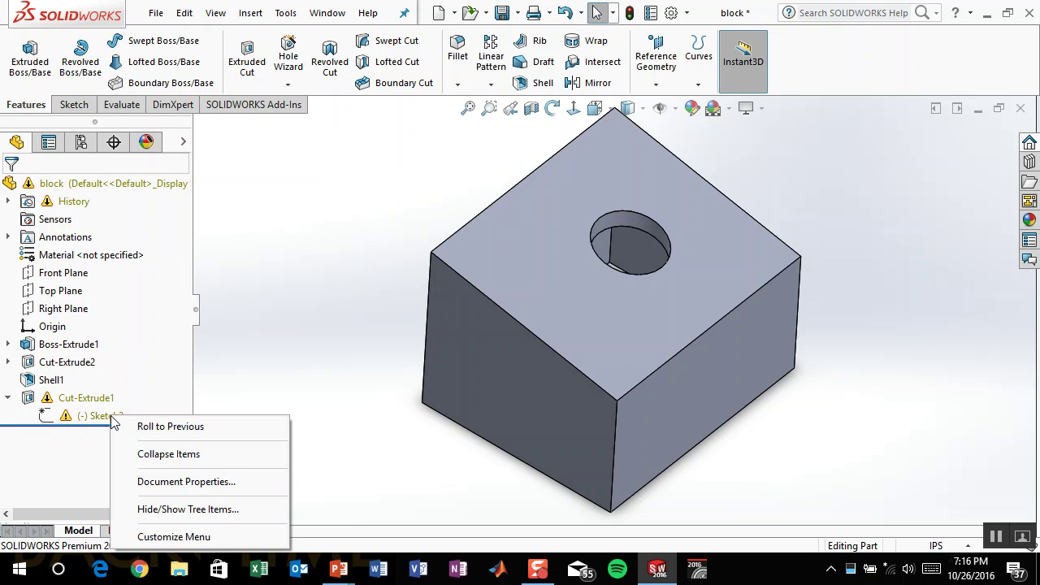
pyautogui.click(91, 417)
pyautogui.rightClick(91, 417)
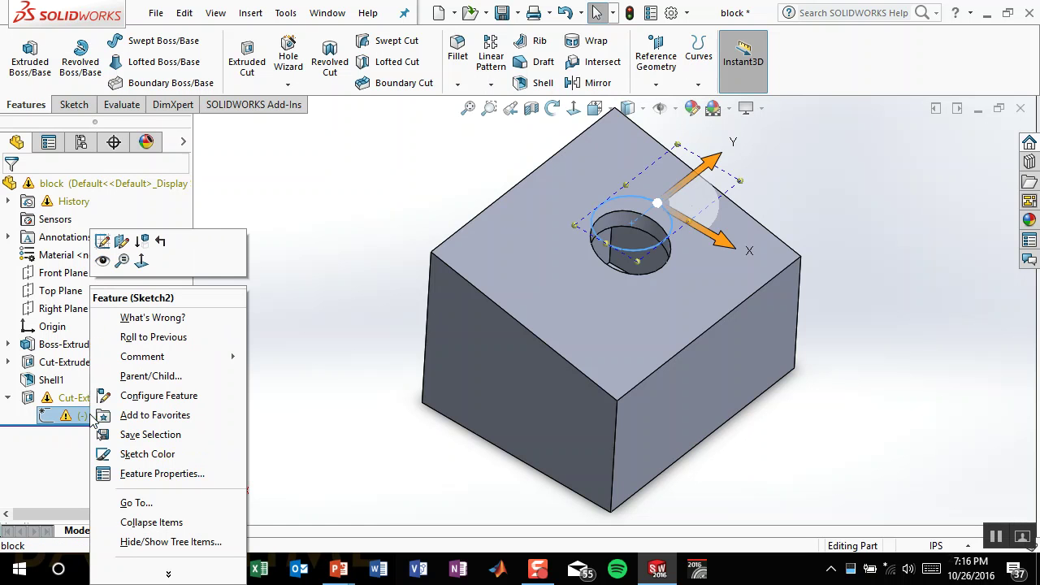
pyautogui.click(124, 241)
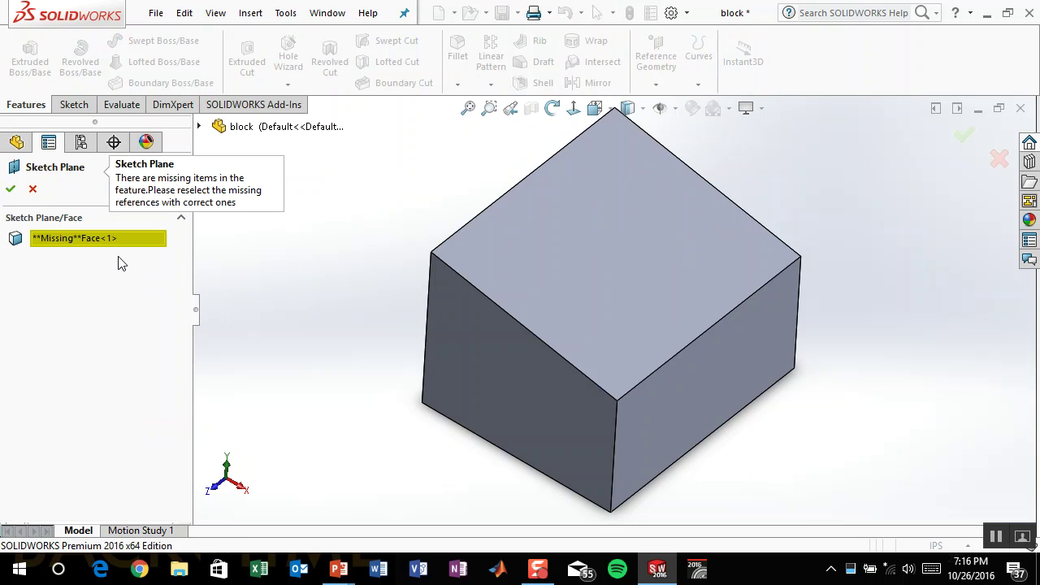
pyautogui.click(106, 239)
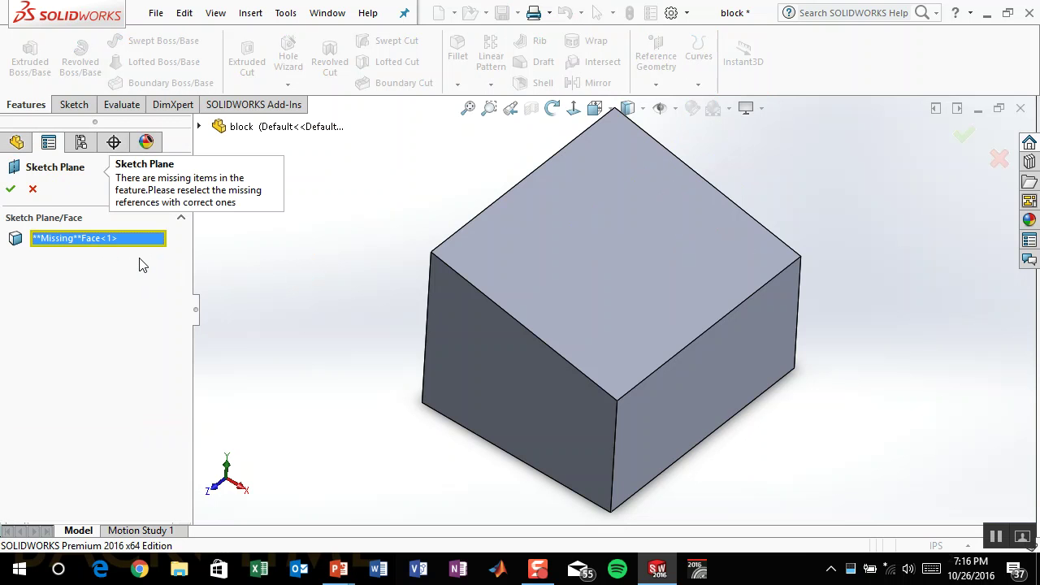
pyautogui.press('Delete')
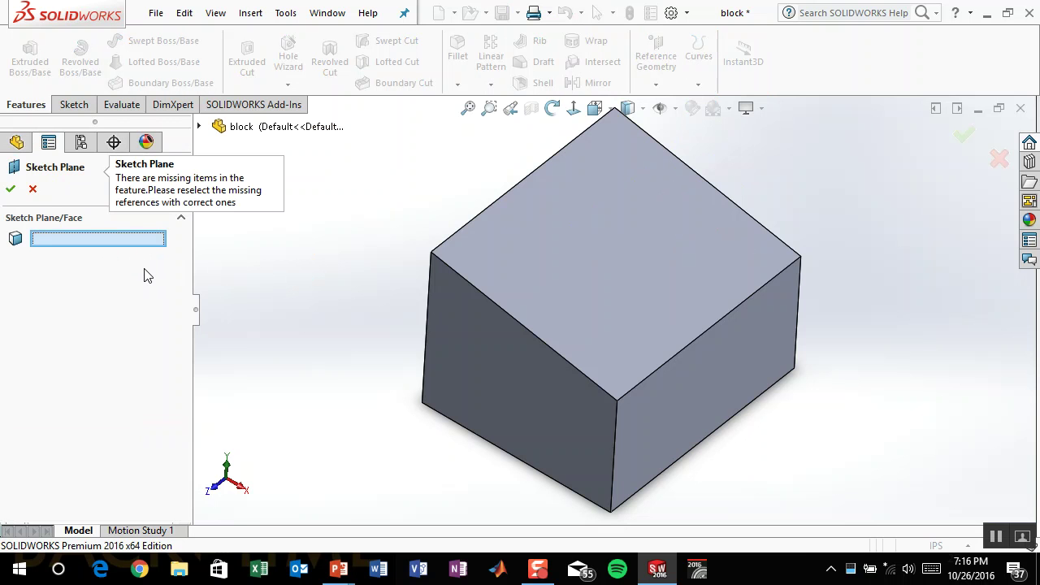
pyautogui.moveTo(491, 403); pyautogui.dragTo(529, 246, button='middle')
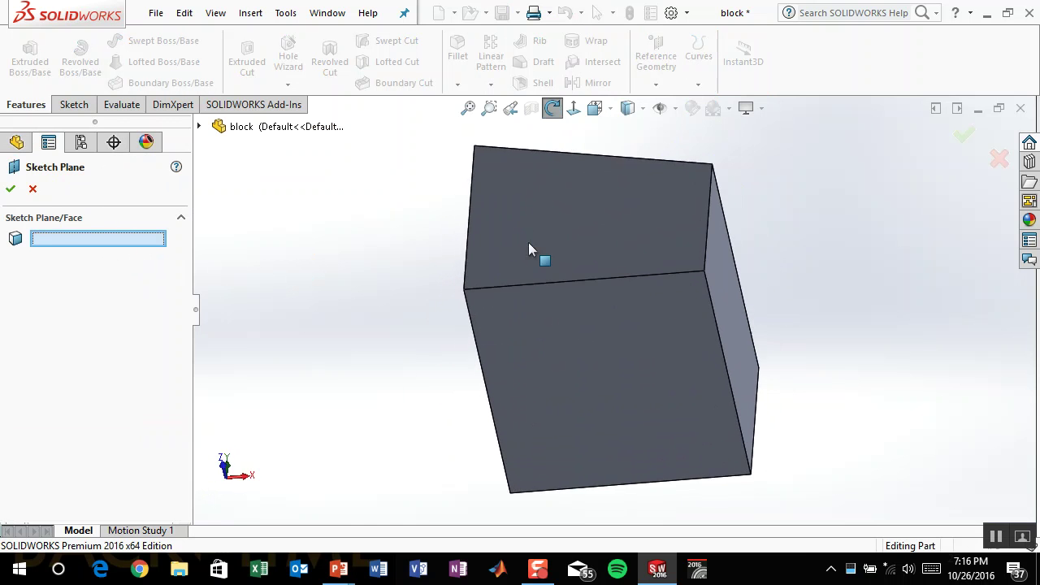
pyautogui.click(572, 327)
pyautogui.click(10, 188)
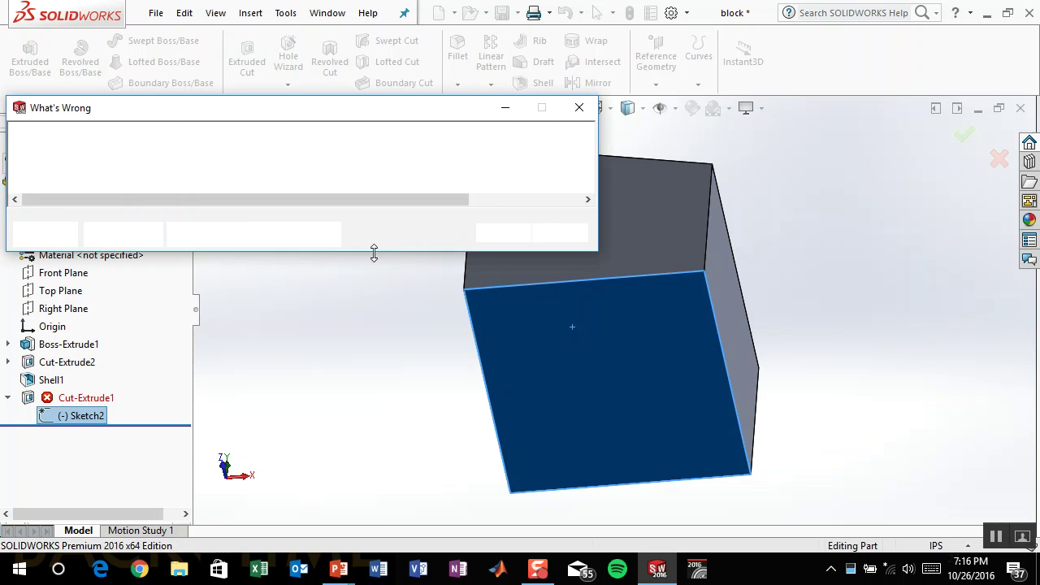
pyautogui.click(502, 234)
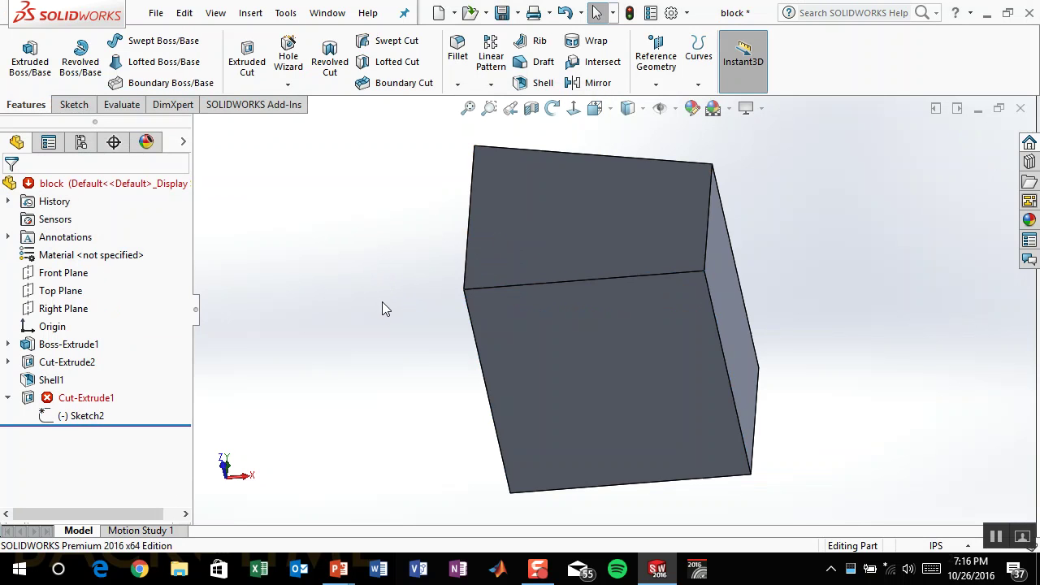
# Step: Edit the hole's cut feature, reverse its Through All direction so it cuts into the block, and save the part
pyautogui.click(81, 415)
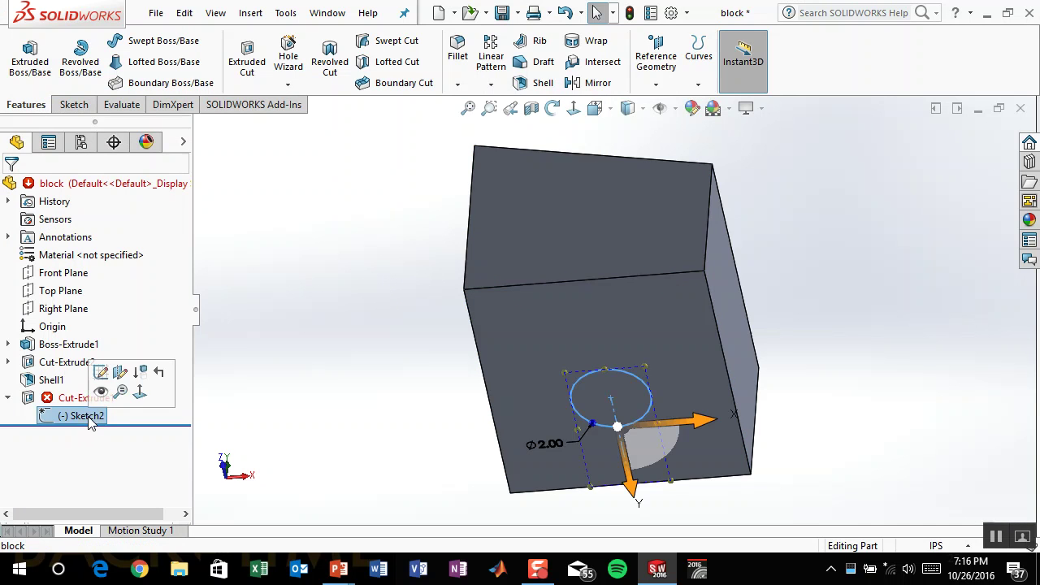
pyautogui.click(68, 399)
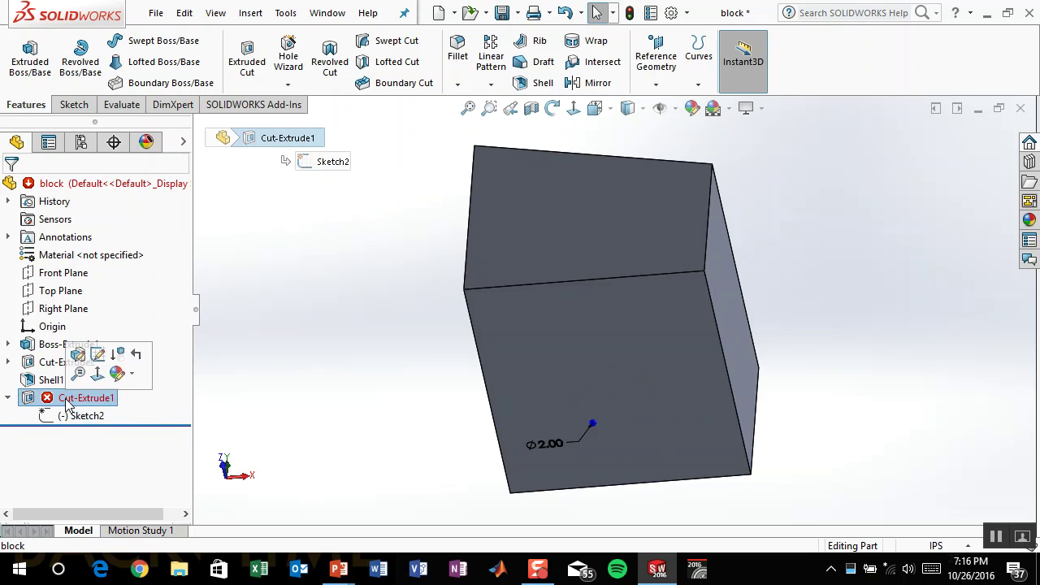
pyautogui.click(78, 358)
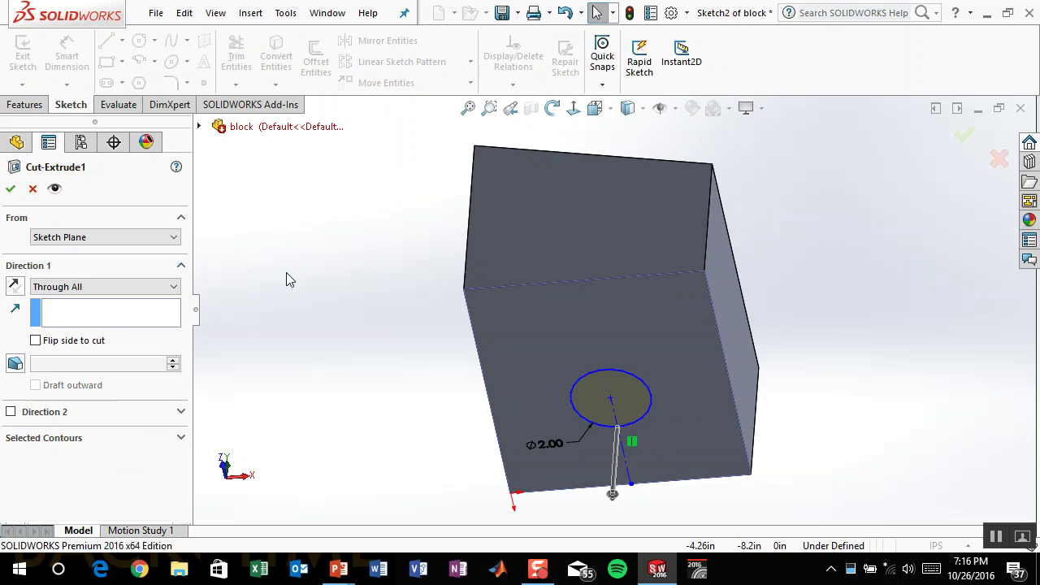
pyautogui.click(13, 291)
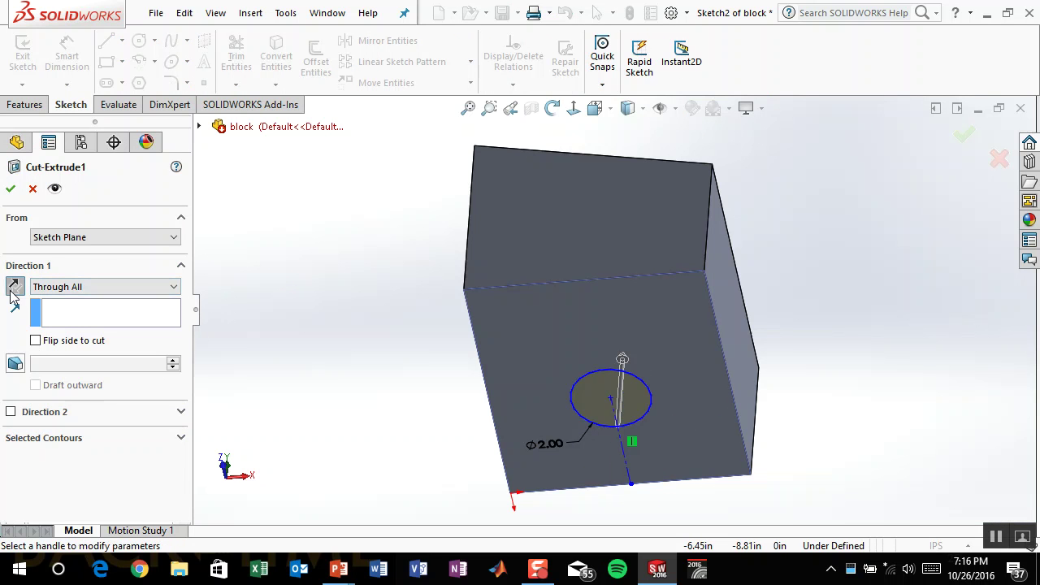
pyautogui.click(11, 189)
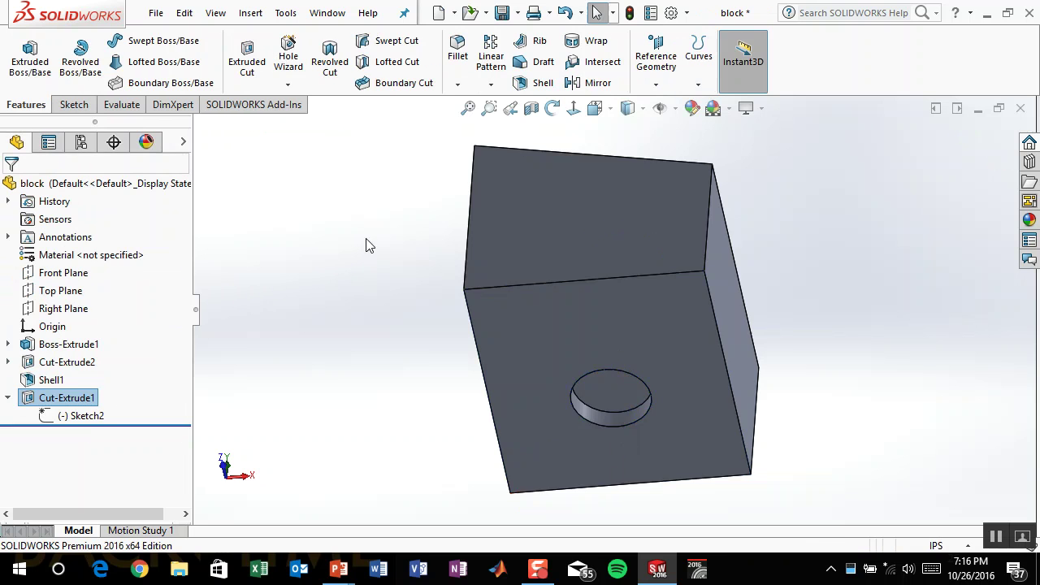
pyautogui.moveTo(365, 245); pyautogui.dragTo(317, 425, button='middle')
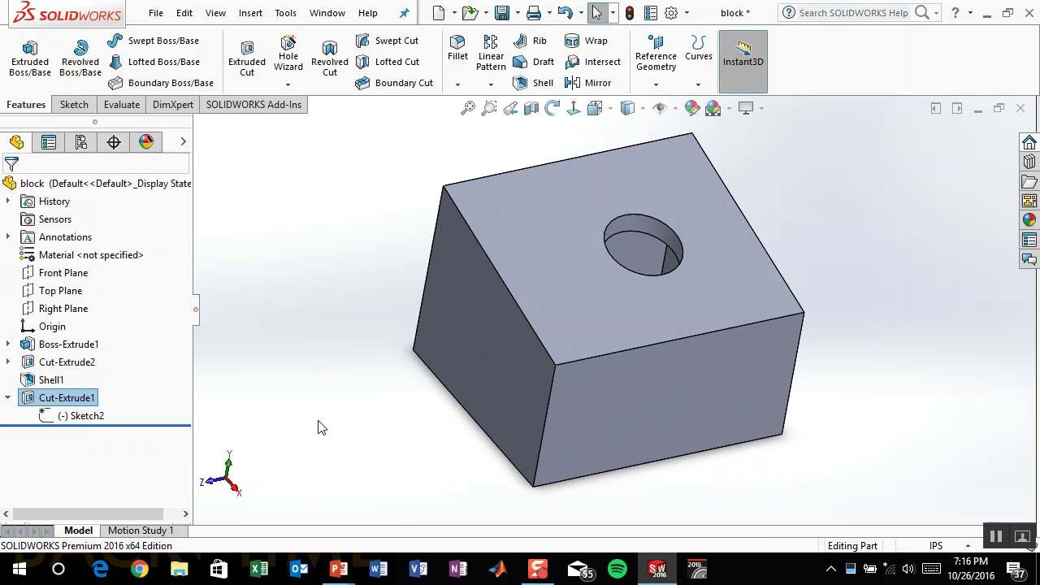
pyautogui.click(325, 362)
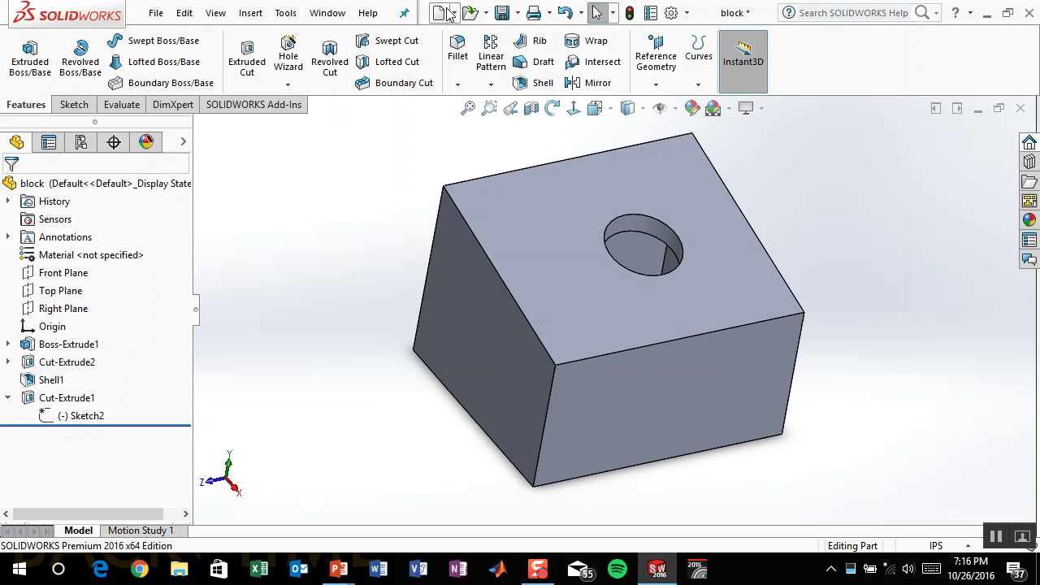
pyautogui.click(501, 12)
# Step: Switch to the PowerPoint slide show and advance to the Topology slide
pyautogui.moveTo(338, 569)
pyautogui.click(416, 498)
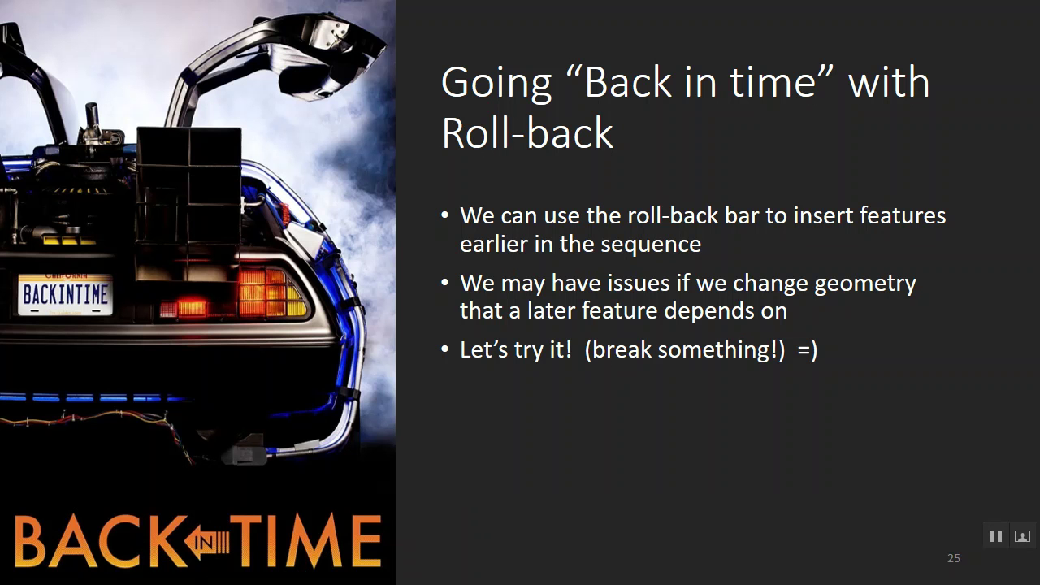
pyautogui.press('Right')
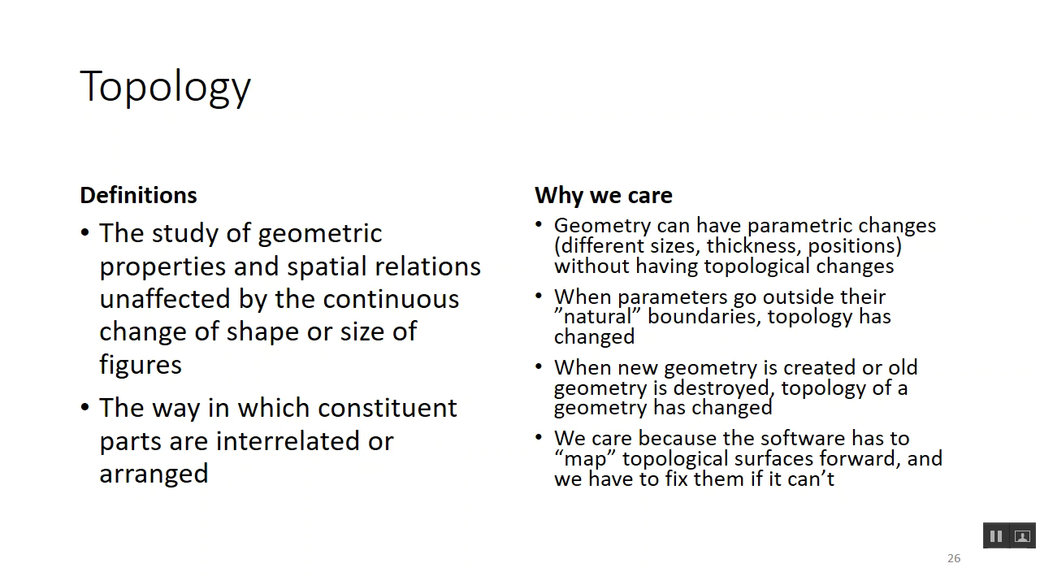
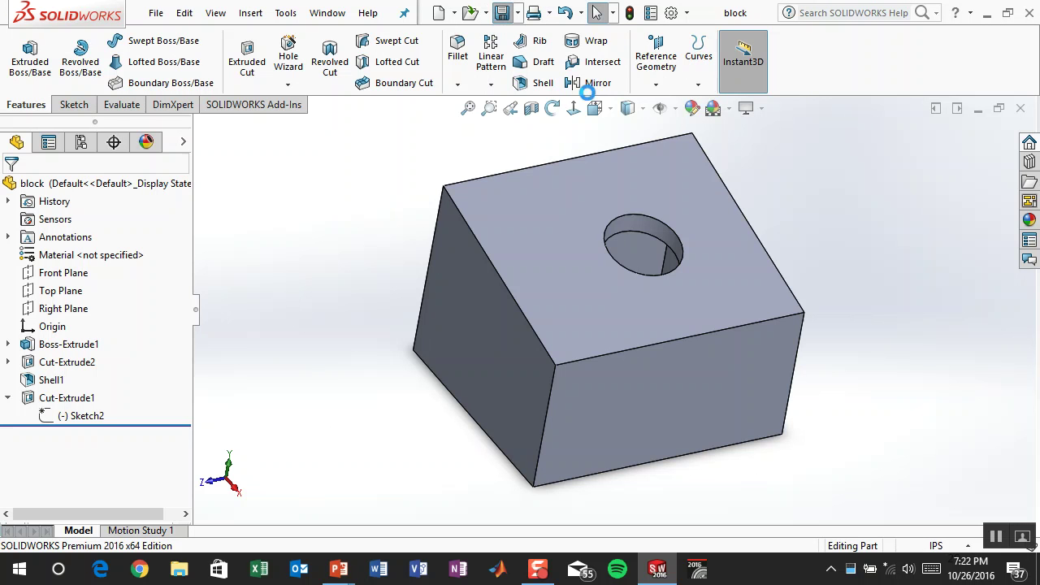
# Step: Close the block part in SOLIDWORKS and create a new part document
pyautogui.click(1019, 108)
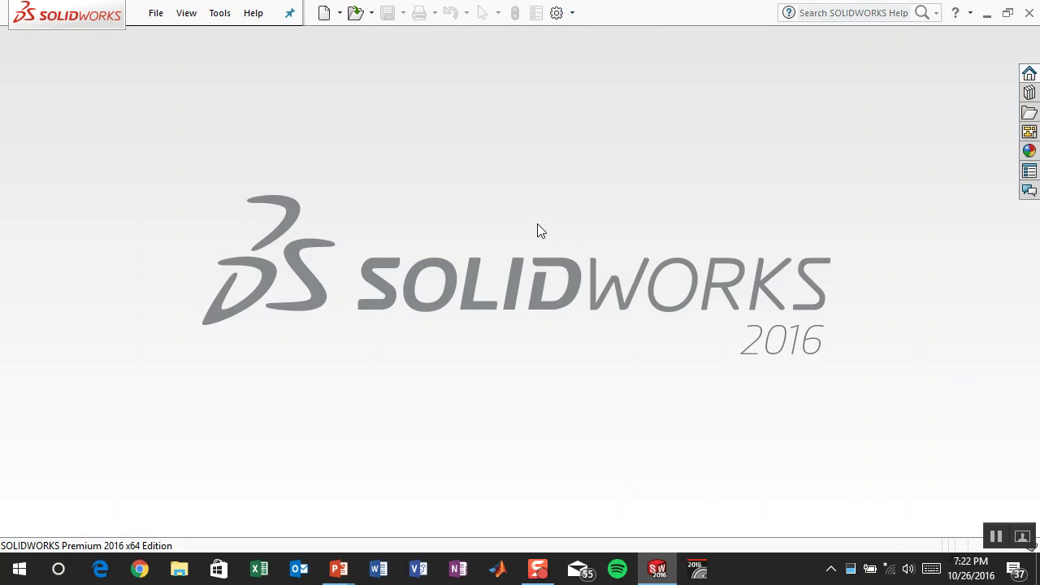
pyautogui.click(323, 12)
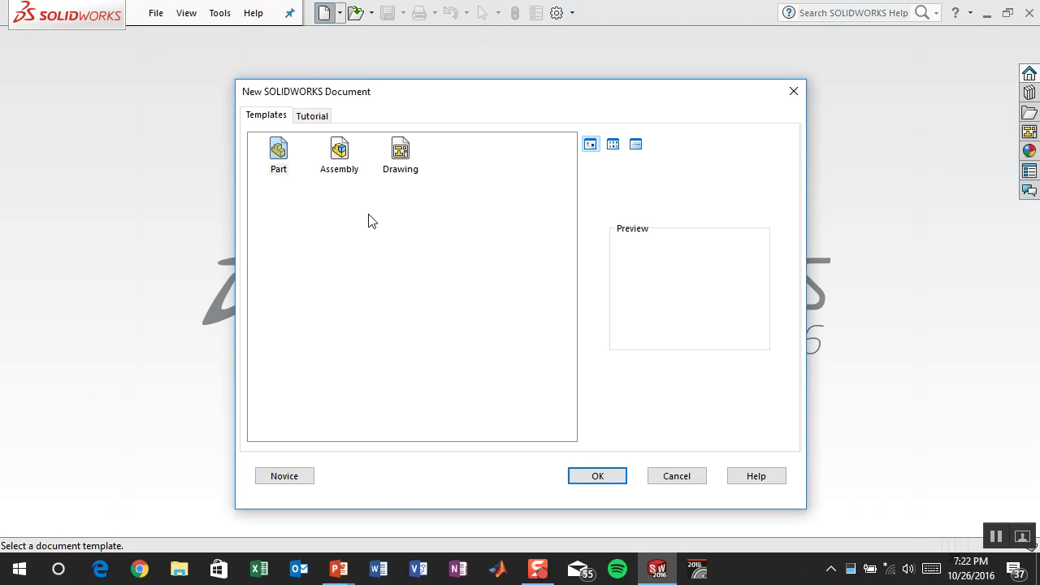
pyautogui.doubleClick(278, 153)
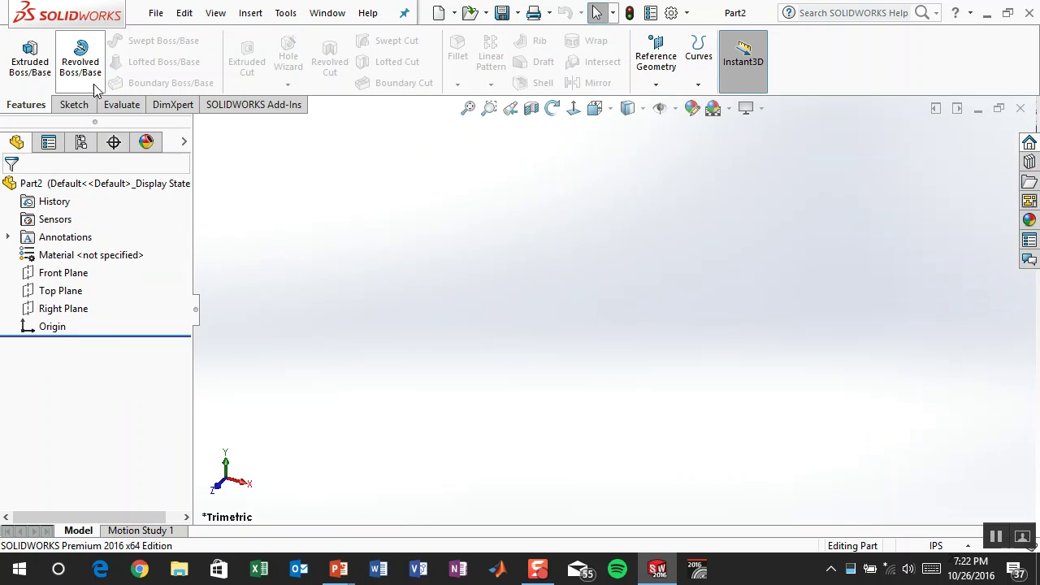
# Step: Start an extruded boss sketch on the Front Plane and draw a circle of about 1.97 in radius centered on the origin
pyautogui.click(30, 58)
pyautogui.click(501, 193)
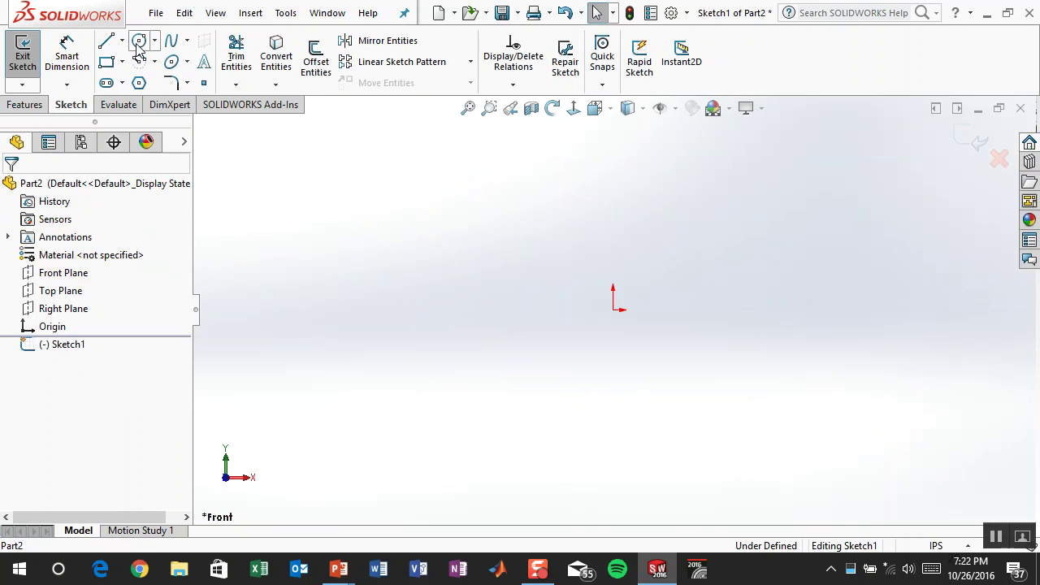
pyautogui.click(138, 43)
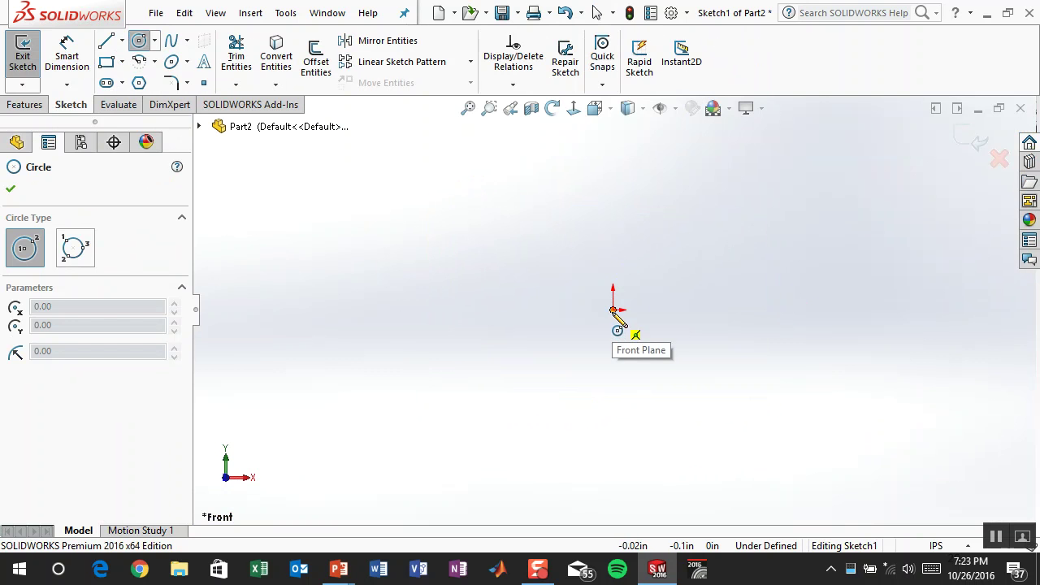
pyautogui.click(613, 309)
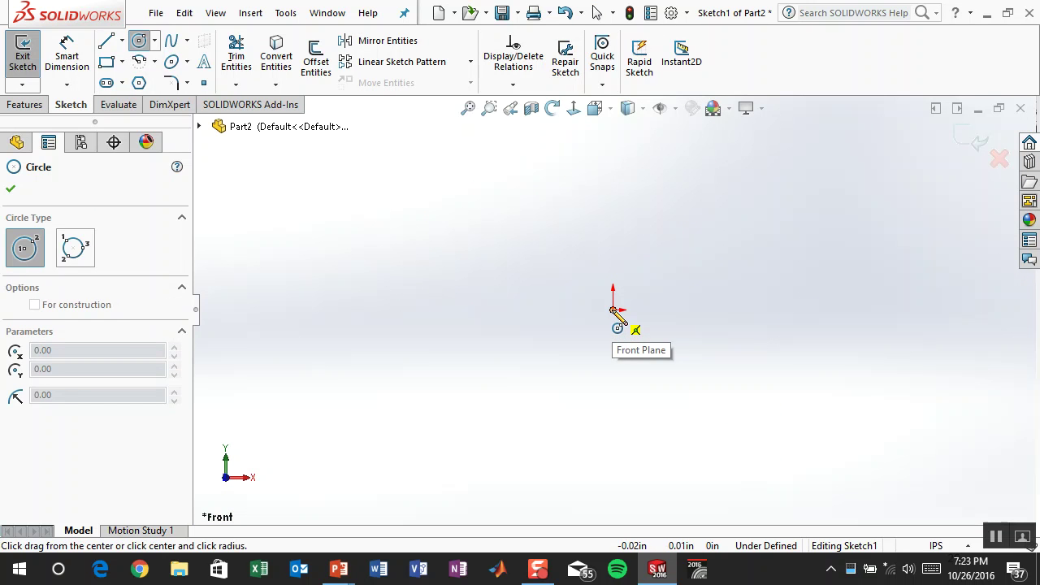
pyautogui.click(720, 249)
pyautogui.press('Escape')
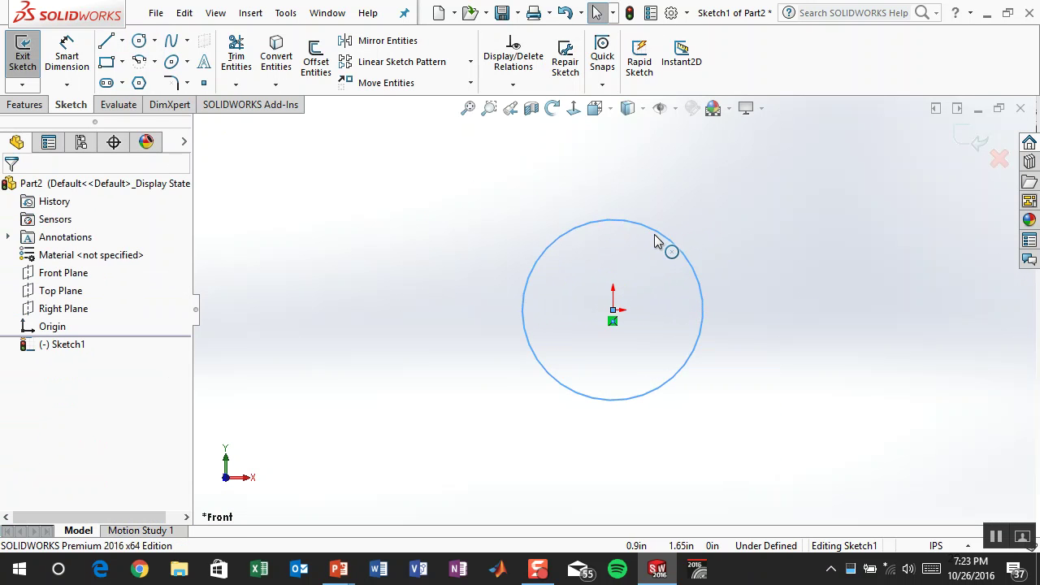
# Step: Convert the circle to construction geometry
pyautogui.click(655, 233)
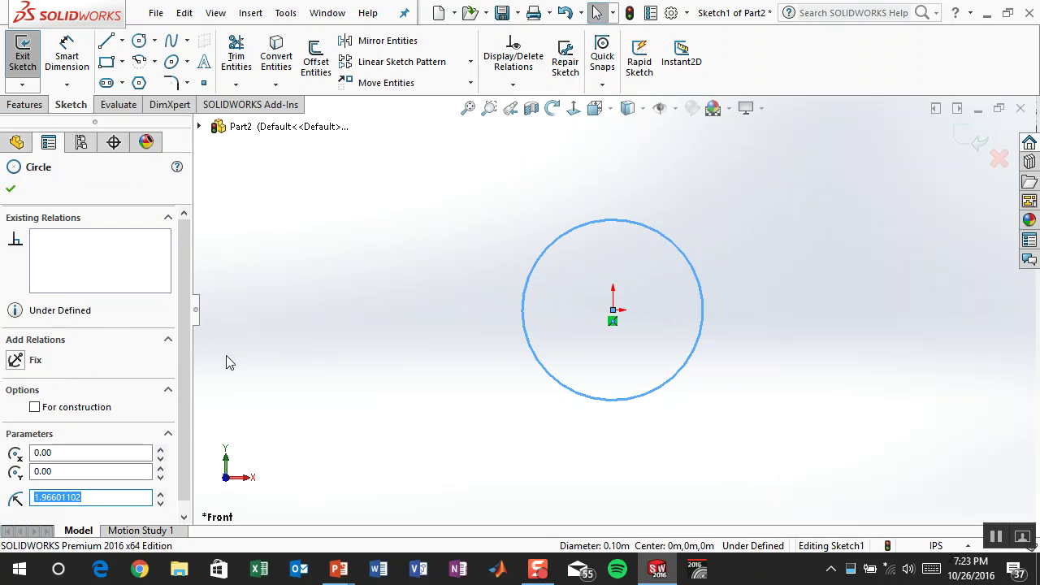
pyautogui.click(90, 410)
pyautogui.click(379, 315)
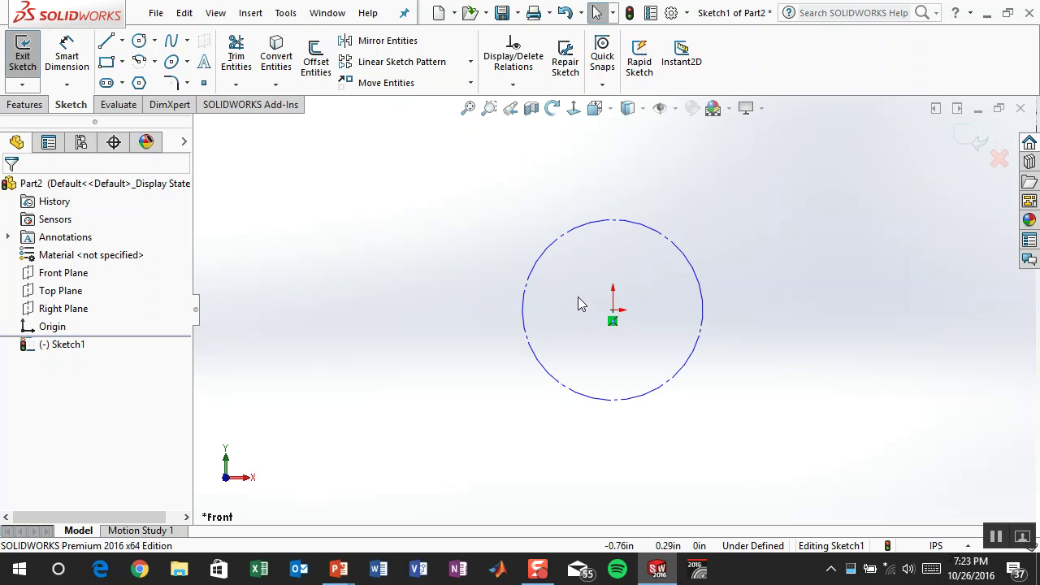
# Step: Dimension the construction circle's diameter as 16 in
pyautogui.click(67, 55)
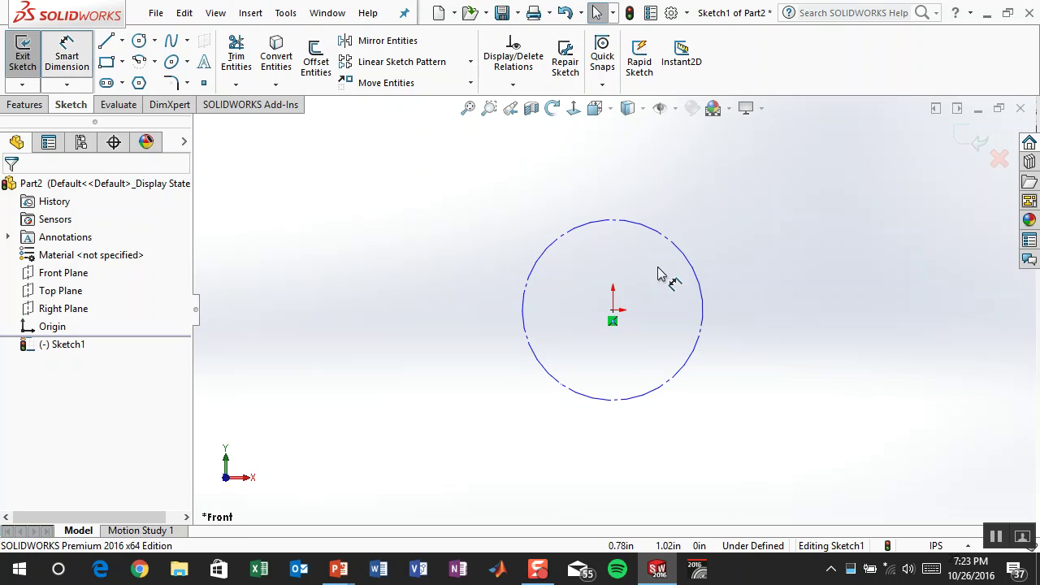
pyautogui.click(690, 255)
pyautogui.click(771, 194)
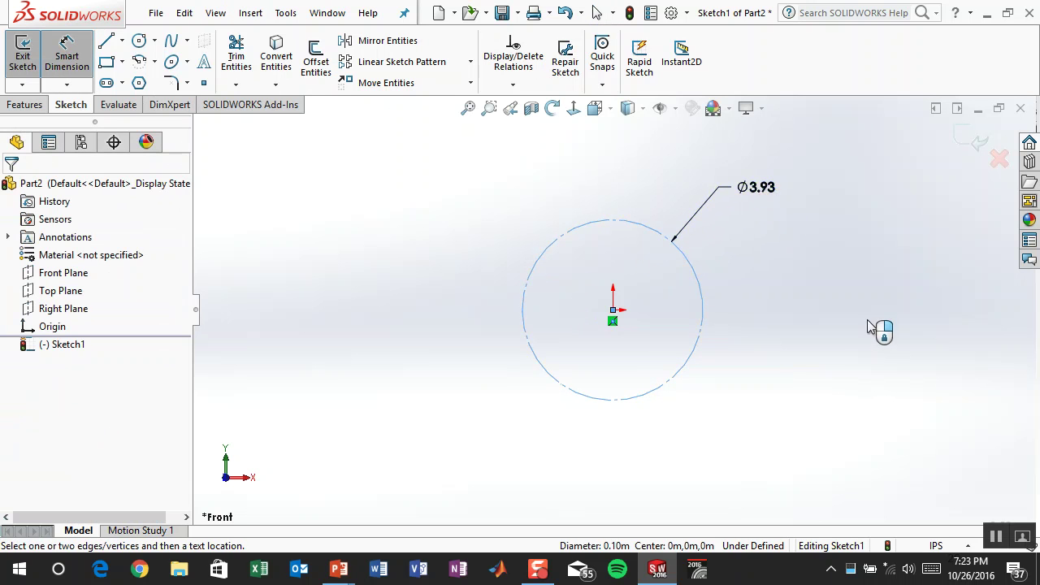
pyautogui.write('16')
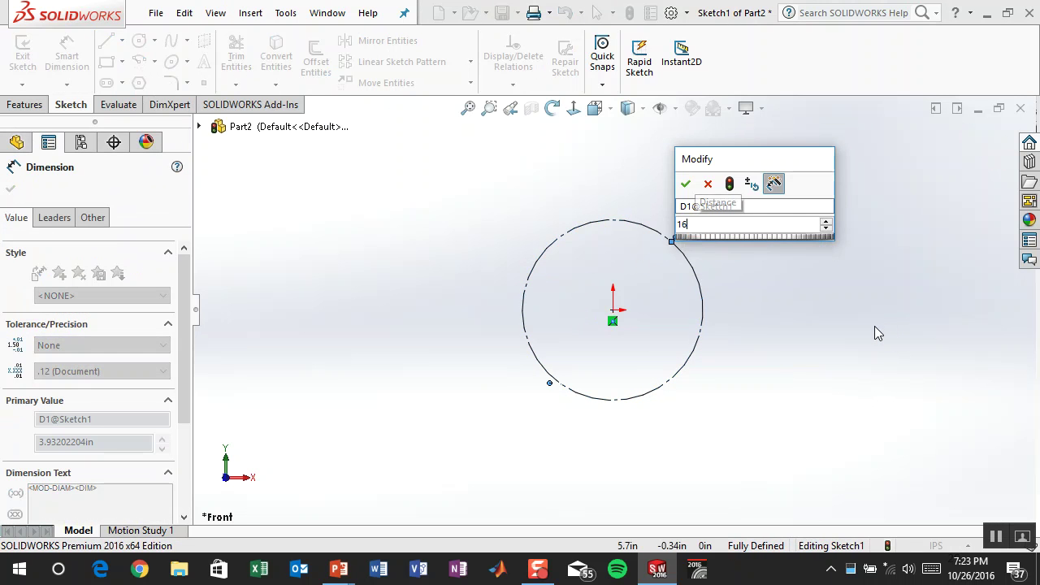
pyautogui.press('Return')
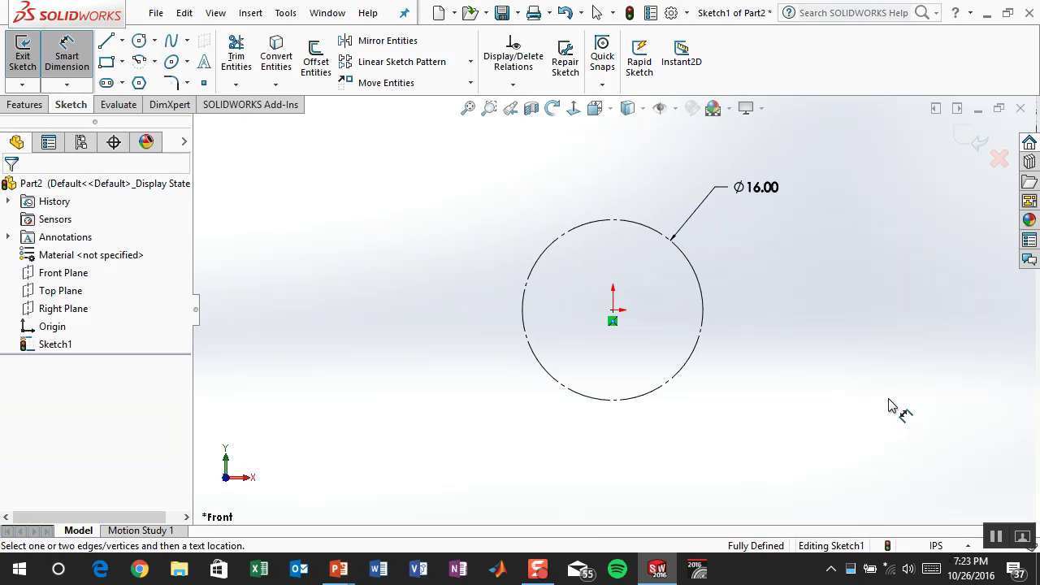
# Step: Draw a concentric solid circle of about 10.5 in radius from the origin and dimension its radial gap to the construction circle as 16 in
pyautogui.click(140, 43)
pyautogui.moveTo(613, 309); pyautogui.dragTo(612, 191)
pyautogui.moveTo(779, 396); pyautogui.dragTo(785, 245, button='right')
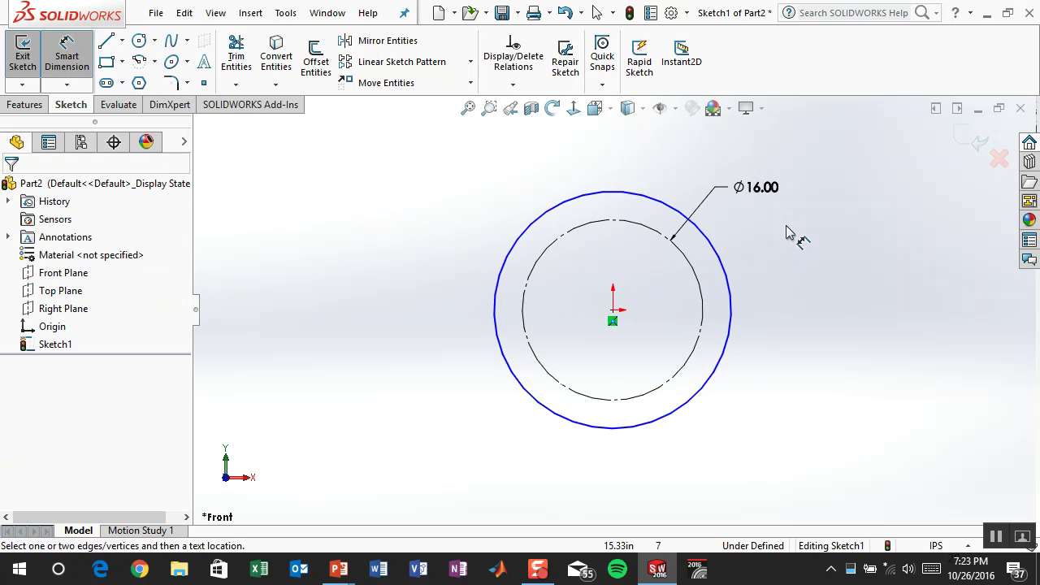
pyautogui.click(704, 313)
pyautogui.click(729, 299)
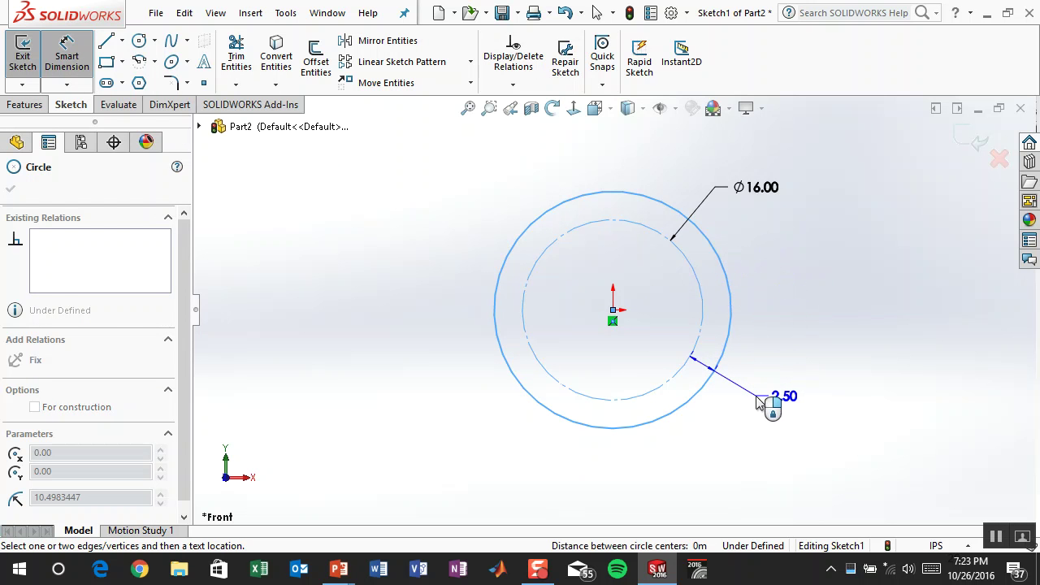
pyautogui.click(757, 404)
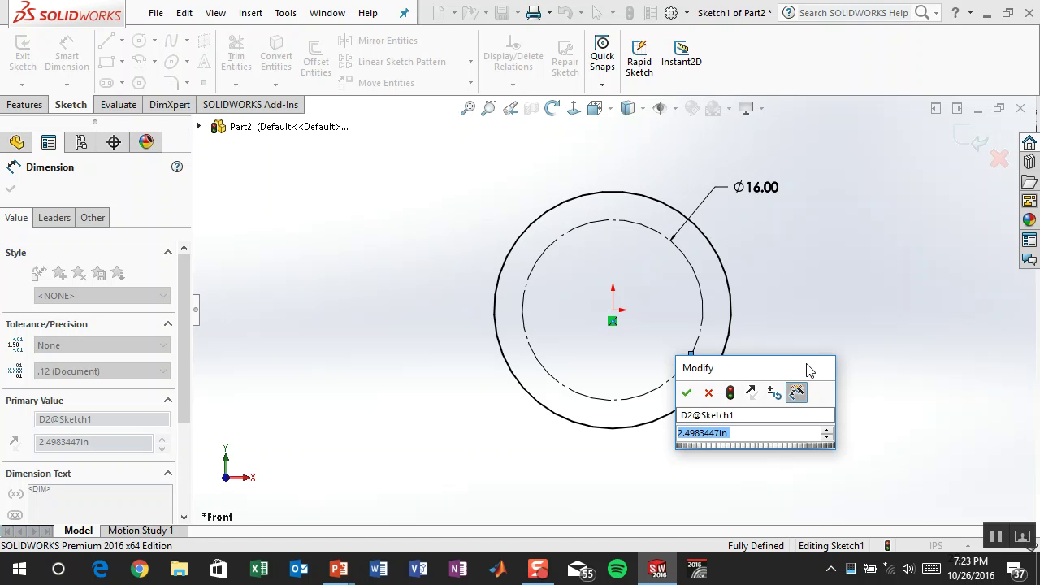
pyautogui.moveTo(807, 366); pyautogui.dragTo(891, 362)
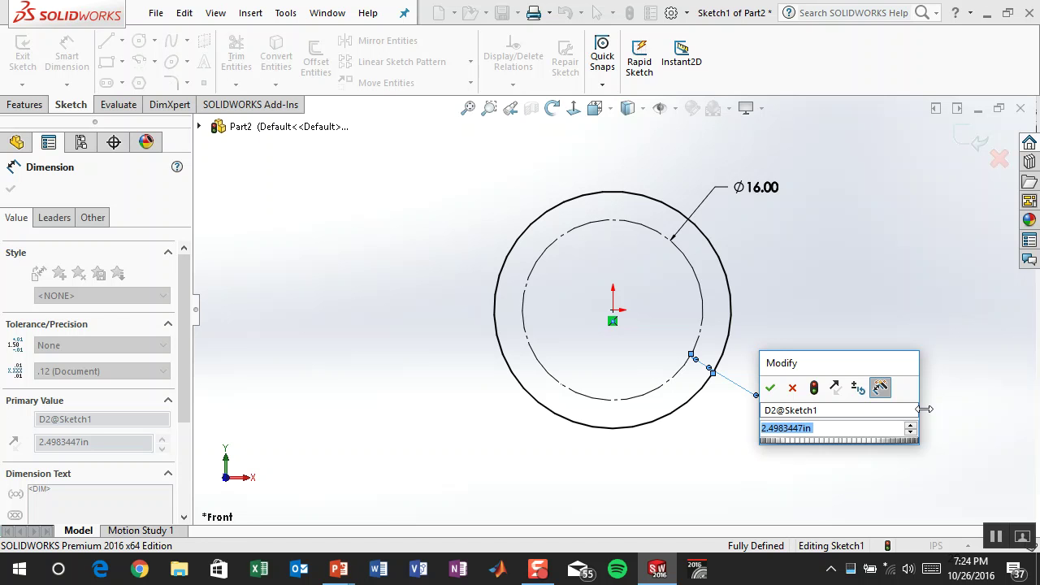
pyautogui.write('16')
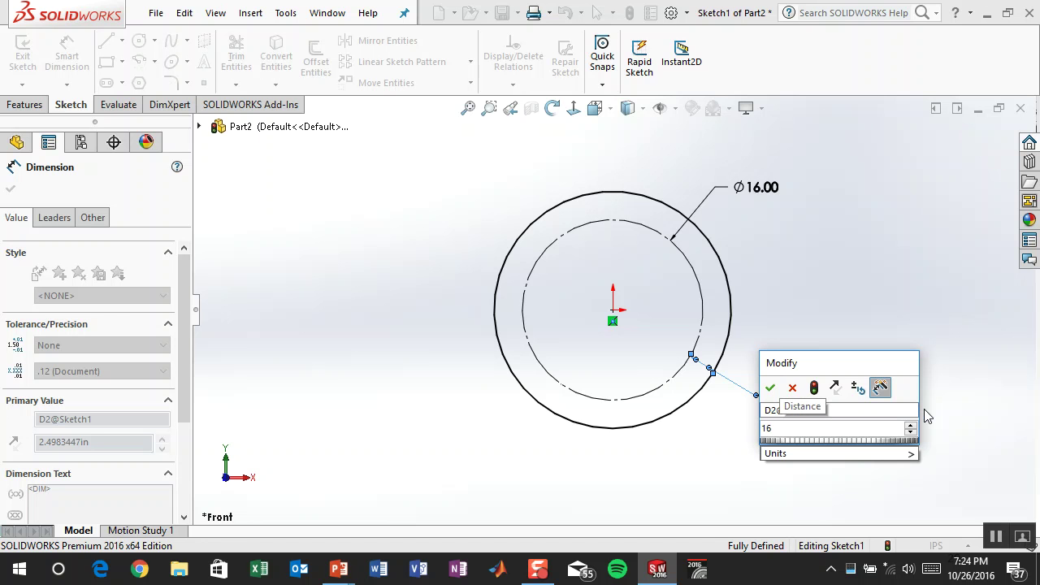
pyautogui.press('Return')
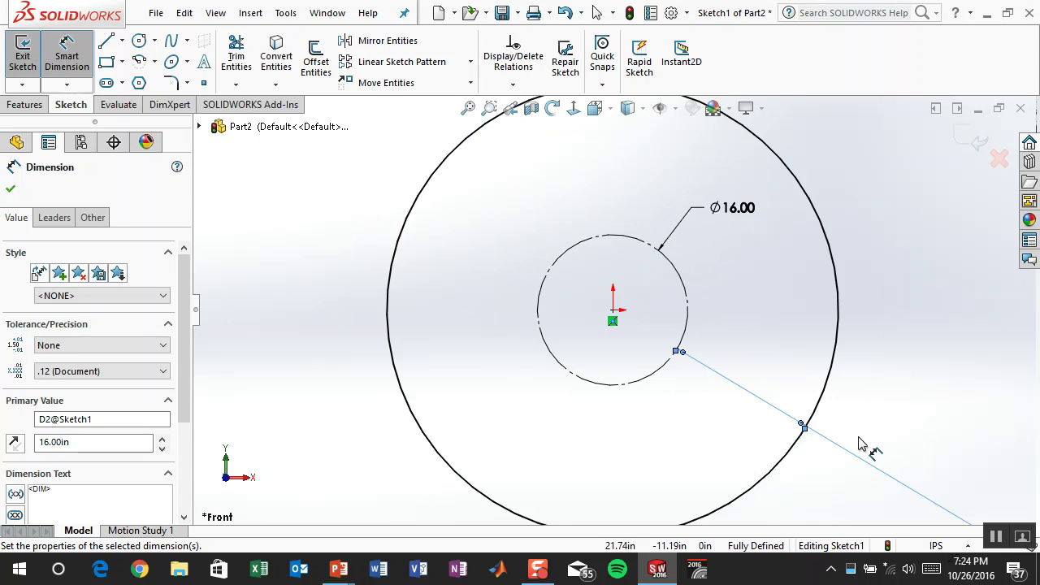
# Step: Set the radial gap between the construction circle and the outer circle to 8 in
pyautogui.moveTo(875, 341)
pyautogui.mouseDown(button='middle')
pyautogui.moveTo(853, 352)
pyautogui.moveTo(843, 378)
pyautogui.moveTo(877, 441)
pyautogui.mouseUp(button='middle')
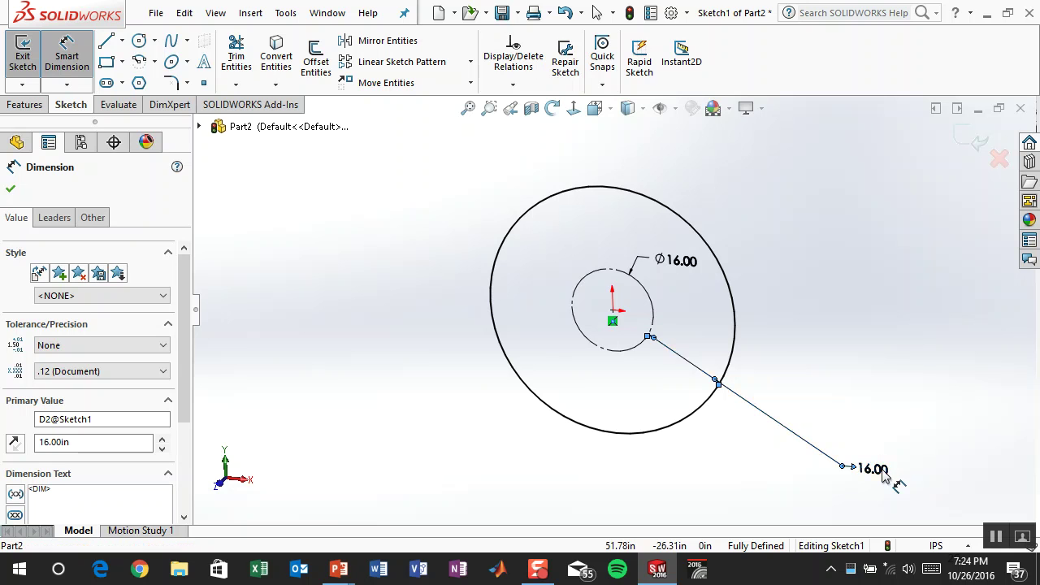
pyautogui.doubleClick(874, 470)
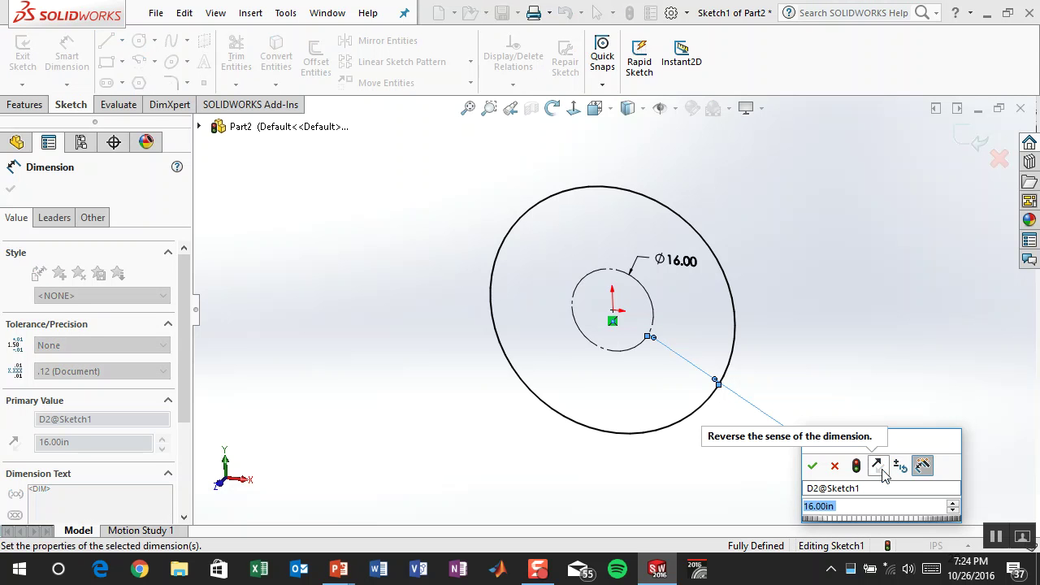
pyautogui.write('8')
pyautogui.press('Return')
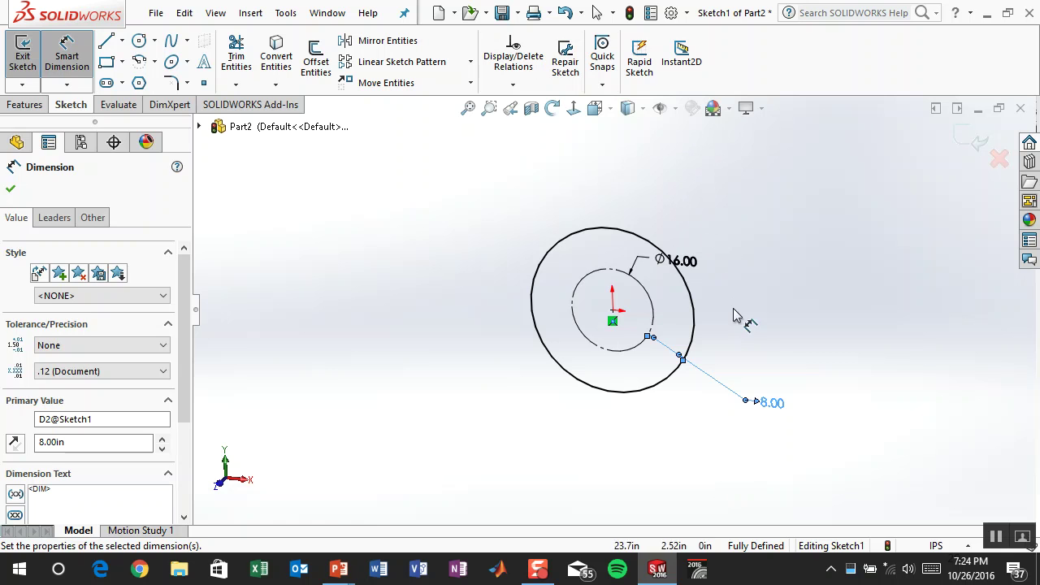
pyautogui.click(761, 335)
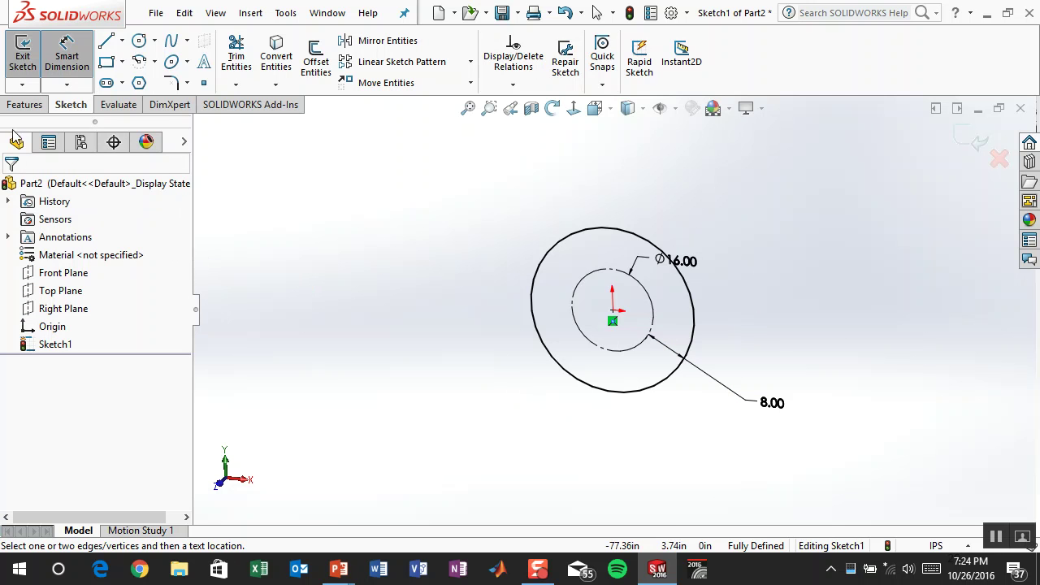
# Step: Extrude the outer circle as a blind boss 816 in deep to form a long solid cylinder
pyautogui.click(25, 104)
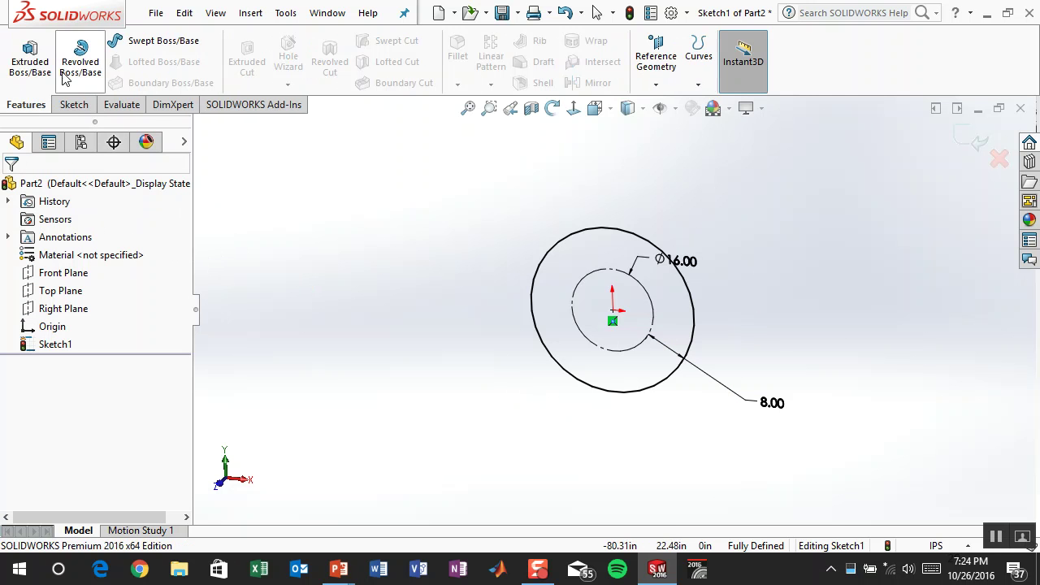
pyautogui.click(30, 57)
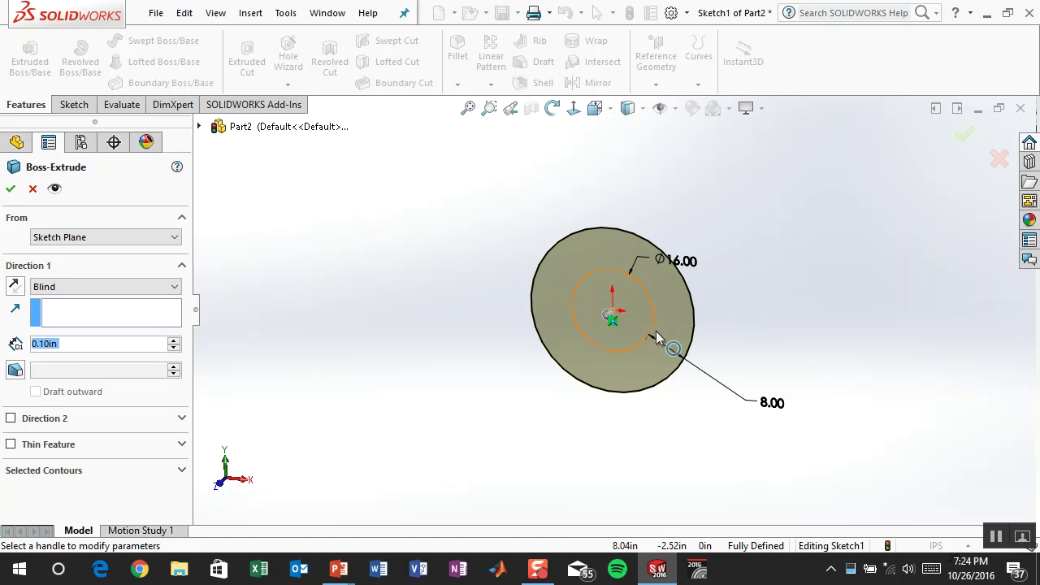
pyautogui.click(88, 341)
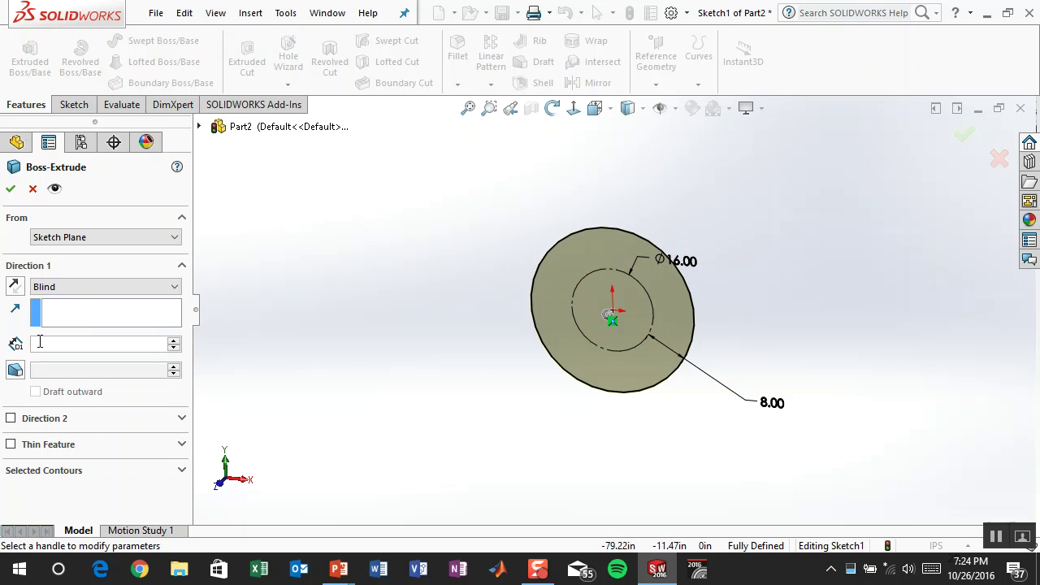
pyautogui.write('816')
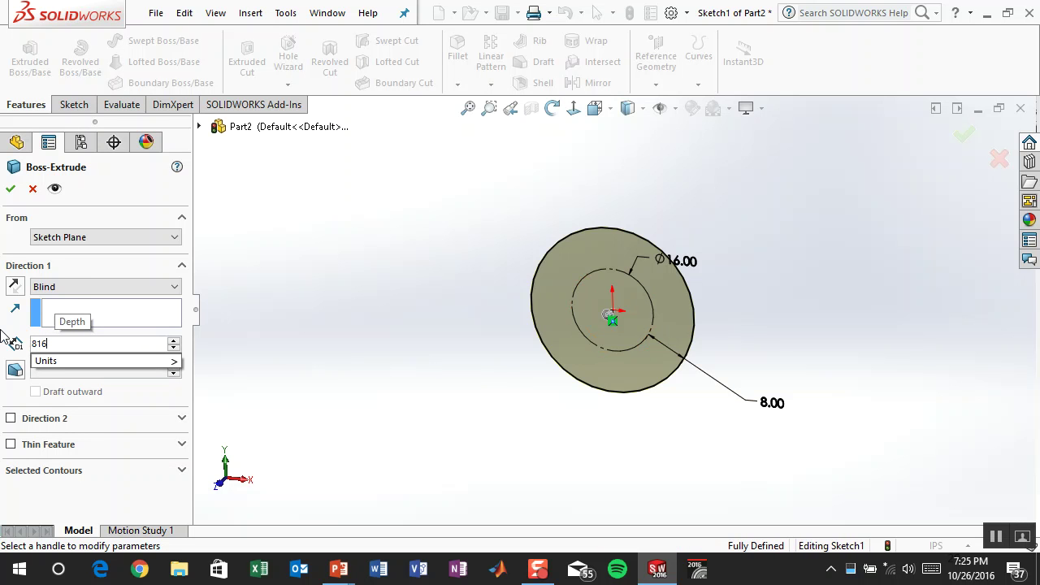
pyautogui.press('Return')
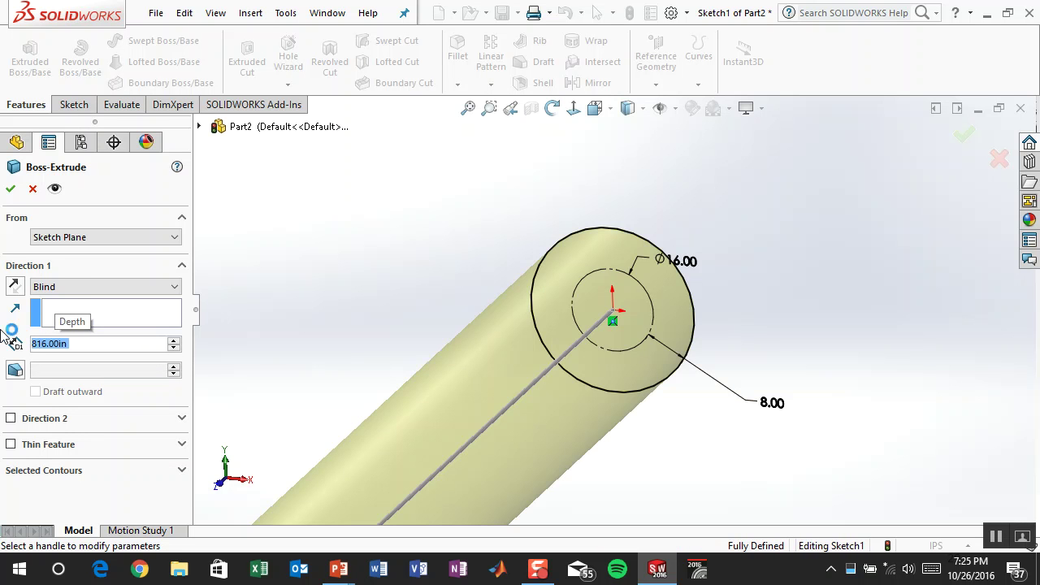
pyautogui.click(12, 189)
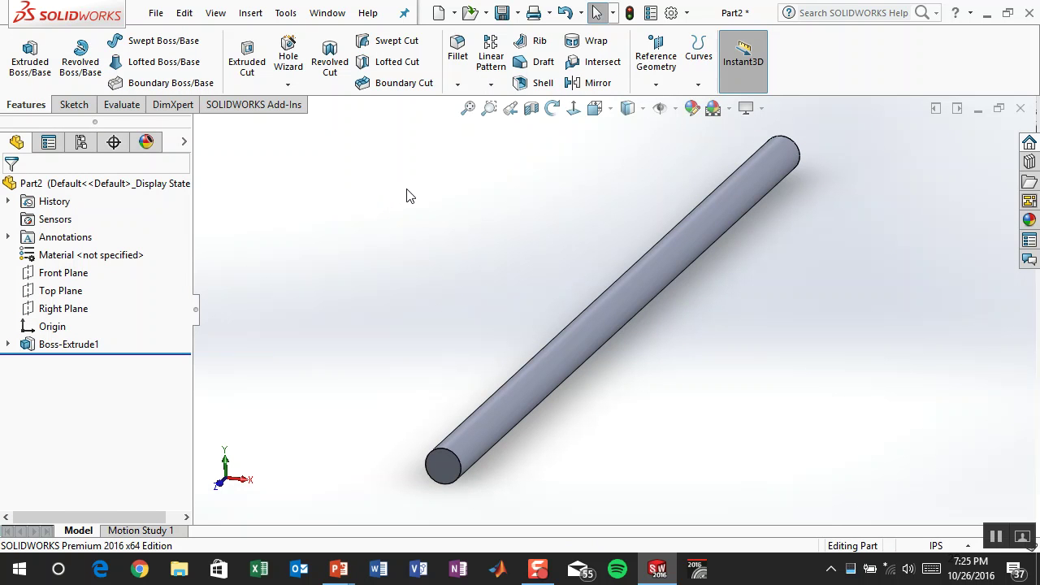
# Step: Turn off Instant3D editing for the model
pyautogui.moveTo(877, 220); pyautogui.dragTo(716, 274, button='middle')
pyautogui.click(646, 202)
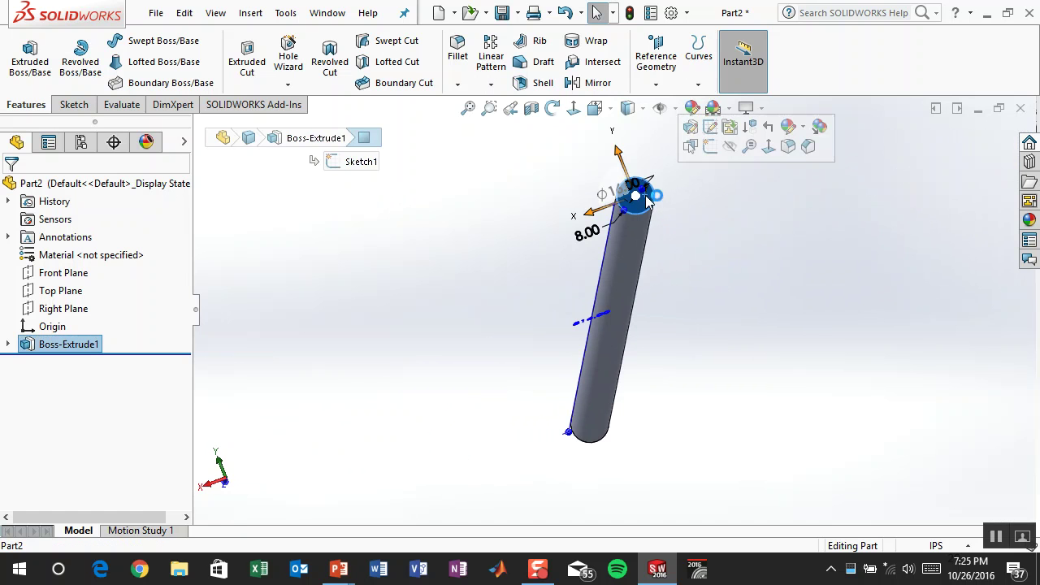
pyautogui.click(768, 186)
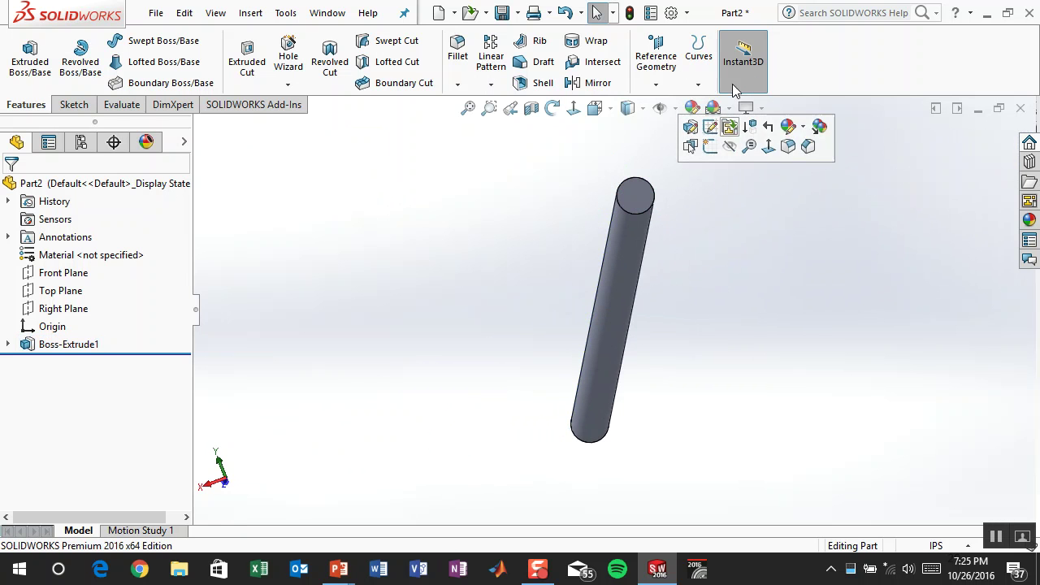
pyautogui.click(740, 74)
# Step: Sketch a circle on the cylinder's back end face, centred on the origin, with a radius of about 20.6 in
pyautogui.click(647, 195)
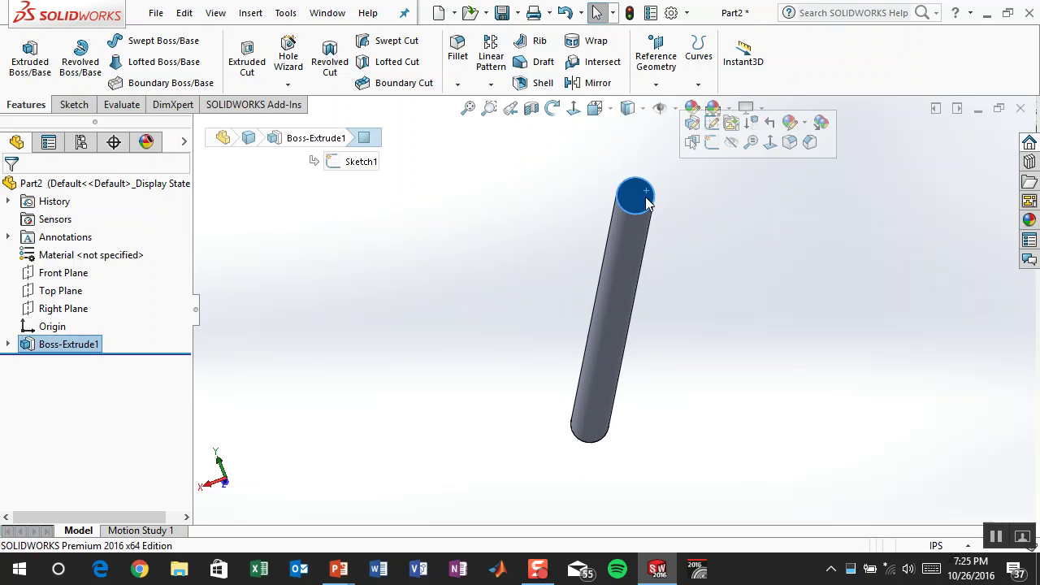
pyautogui.click(710, 147)
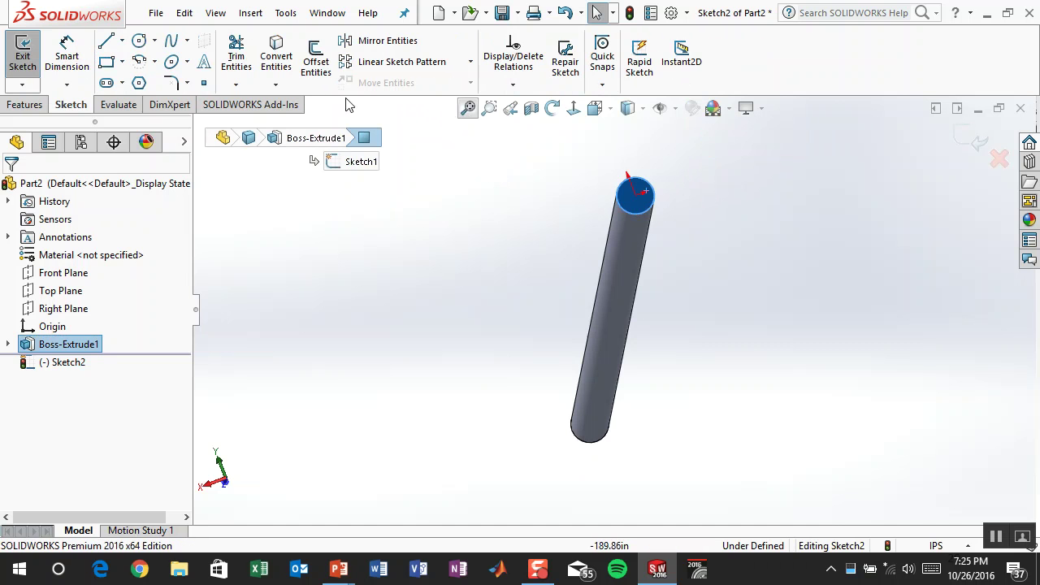
pyautogui.click(139, 40)
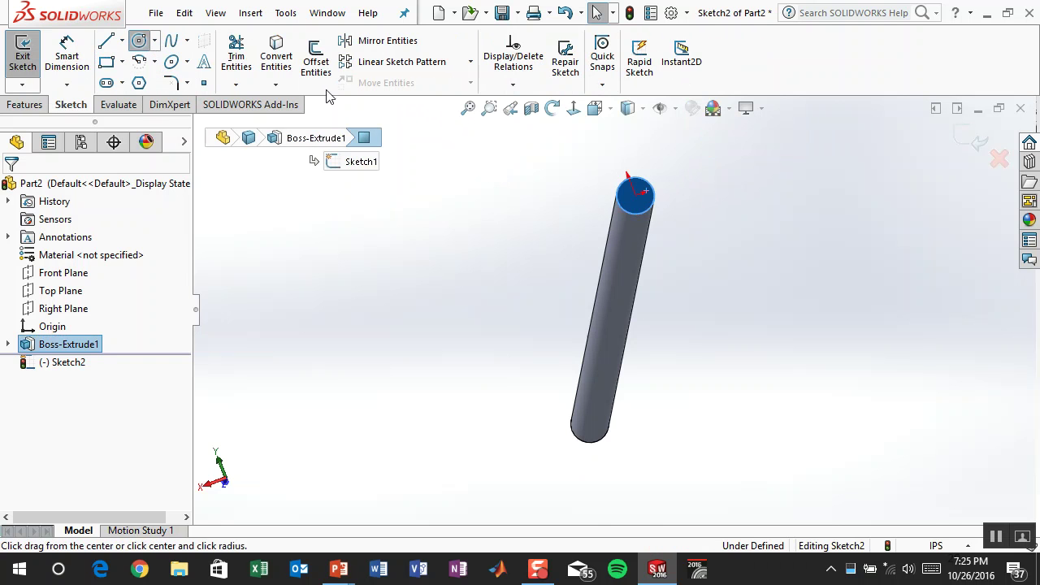
pyautogui.click(573, 109)
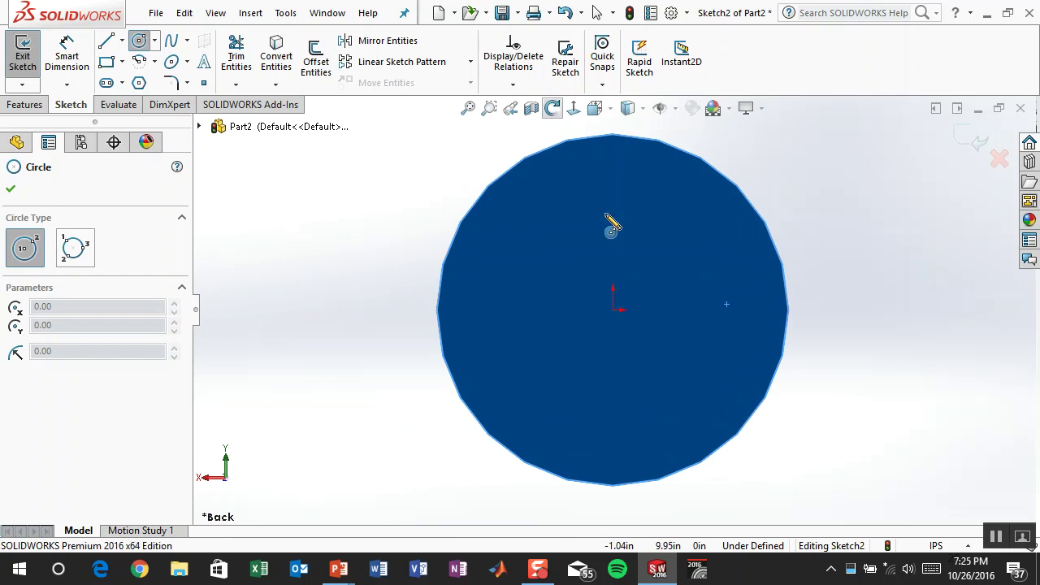
pyautogui.click(614, 310)
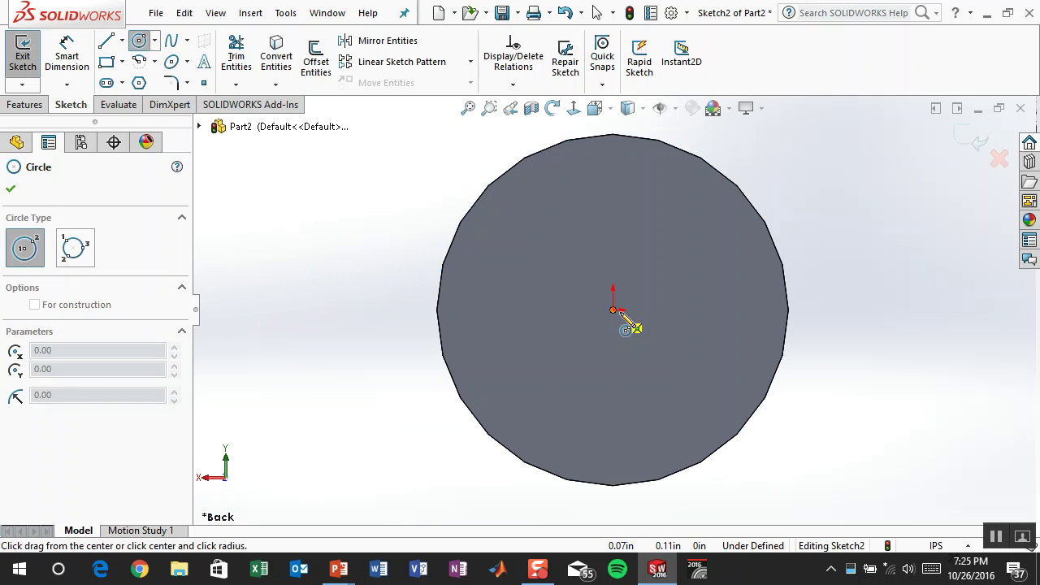
pyautogui.click(814, 430)
pyautogui.press('Escape')
# Step: Dimension the radial gap between the cylinder's edge and the larger circle as 5 in
pyautogui.press('d')
pyautogui.click(764, 225)
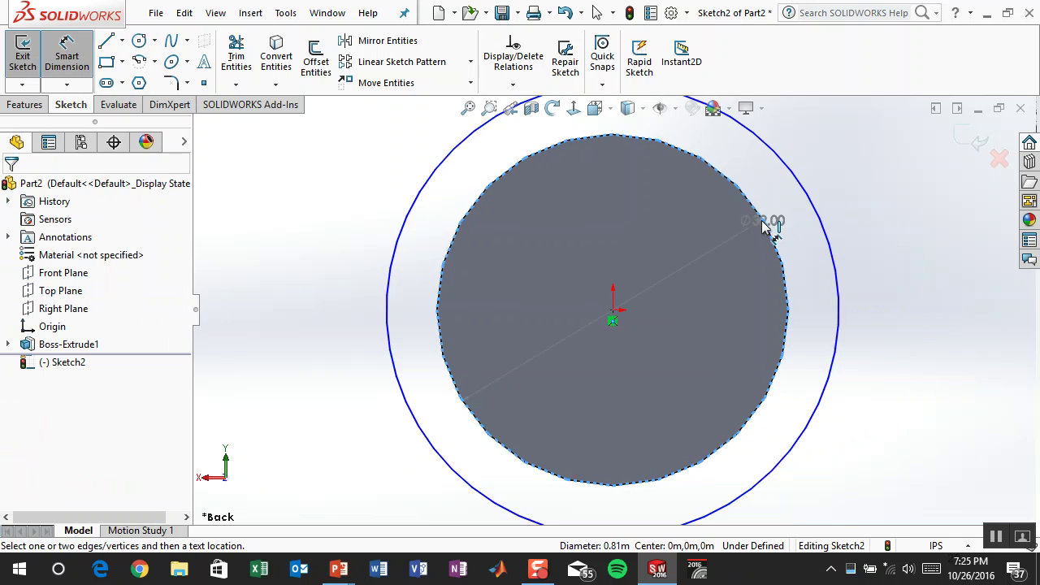
pyautogui.click(801, 185)
pyautogui.click(867, 165)
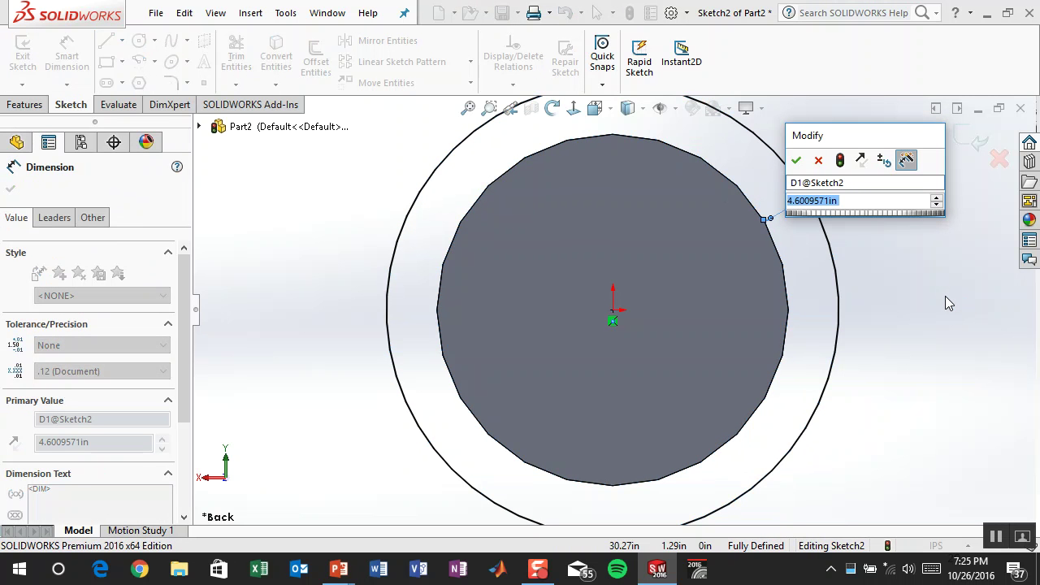
pyautogui.write('4.6')
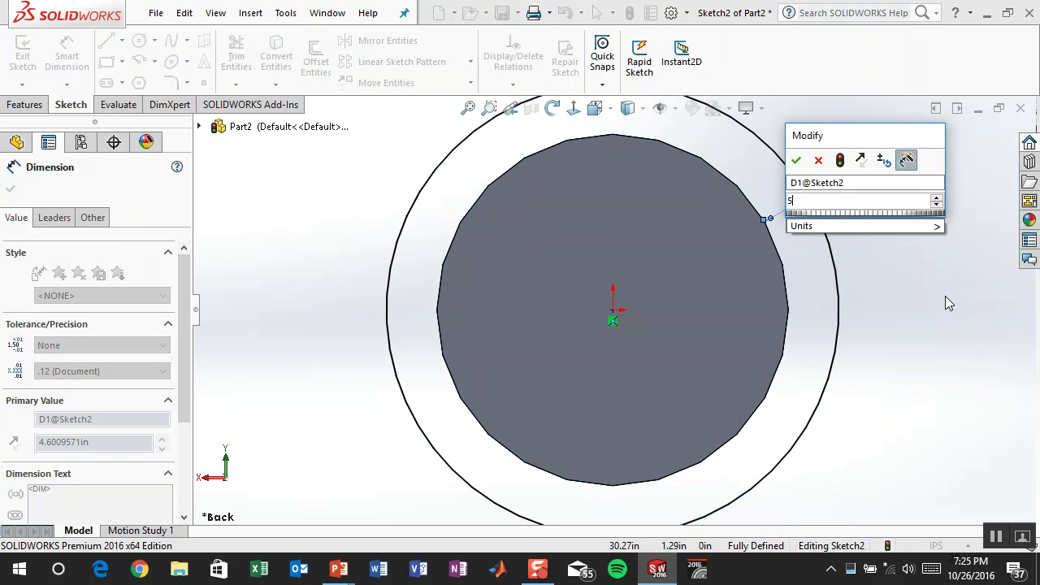
pyautogui.press('Return')
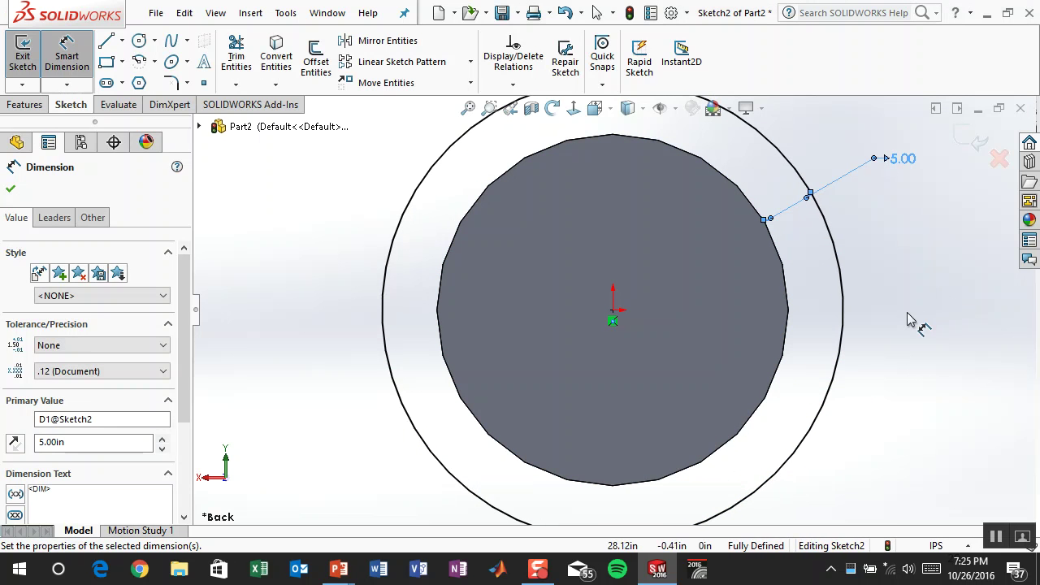
# Step: Extrude the larger circle back over the cylinder to a blind depth of about 427 in, merging the result
pyautogui.click(25, 104)
pyautogui.click(30, 57)
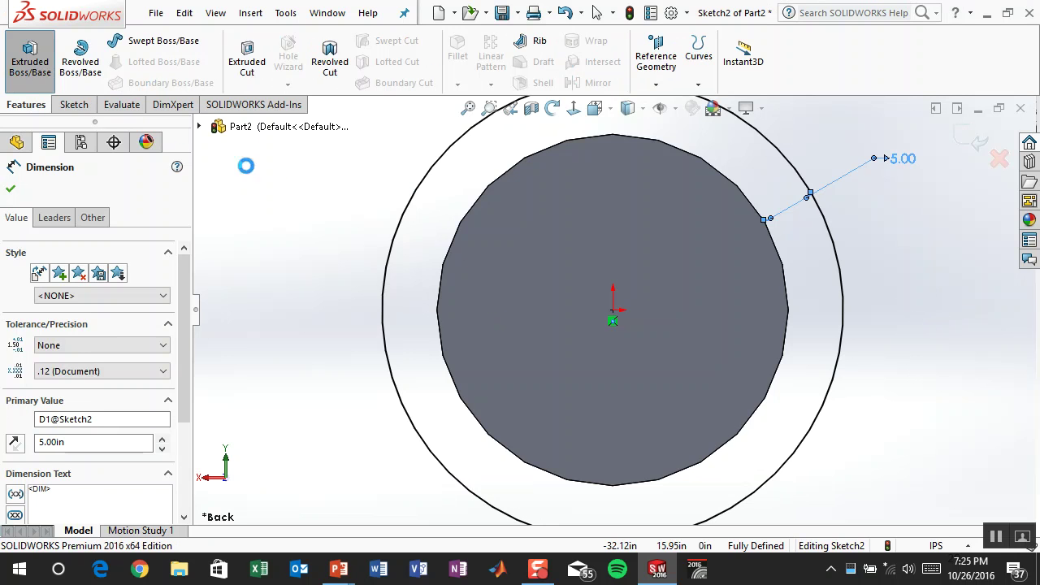
pyautogui.moveTo(292, 202); pyautogui.dragTo(469, 196, button='middle')
pyautogui.scroll(5, 468, 198)
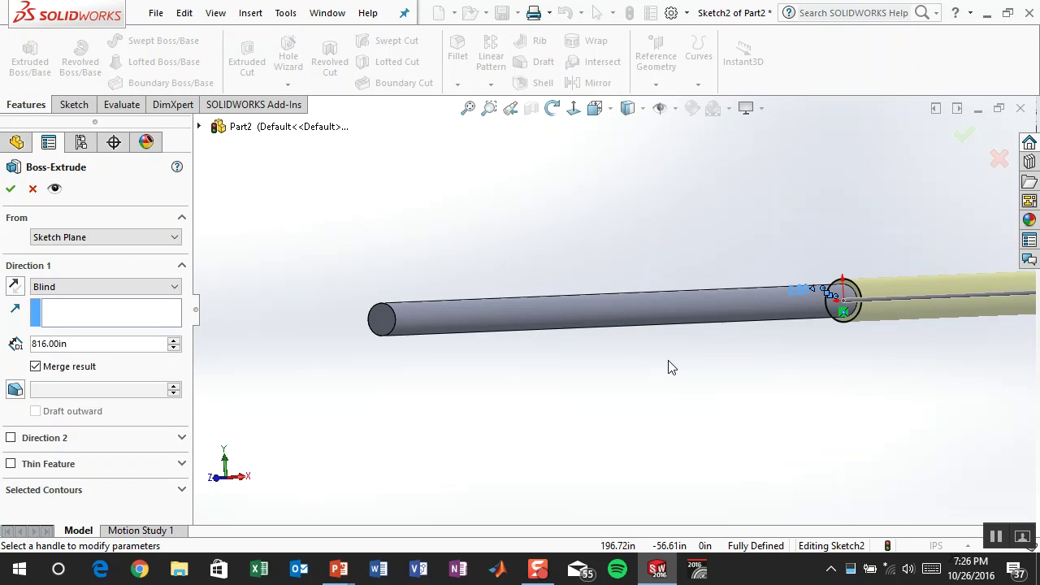
pyautogui.scroll(2, 666, 365)
pyautogui.moveTo(1018, 294); pyautogui.dragTo(873, 290)
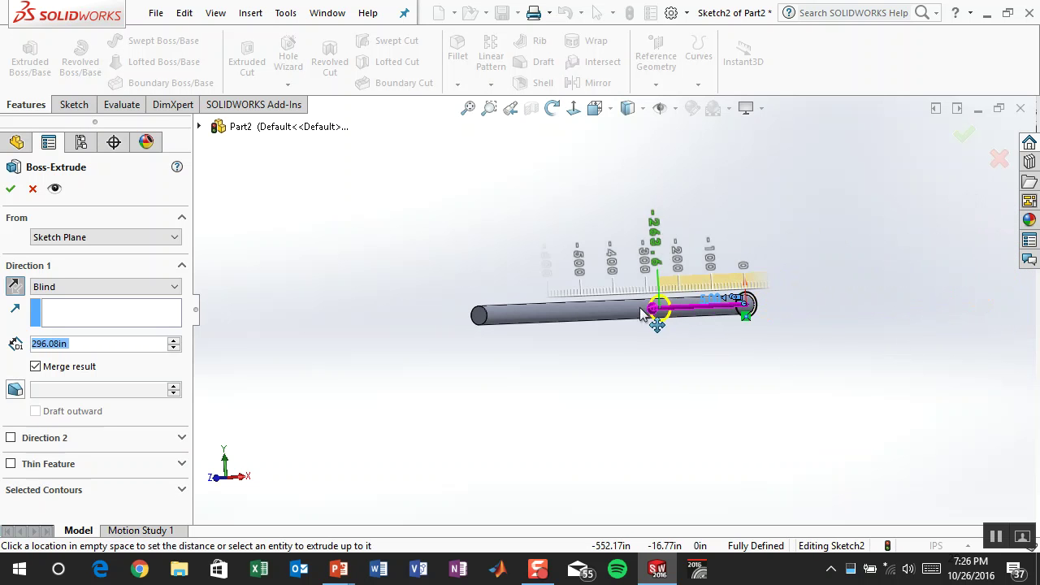
pyautogui.click(608, 312)
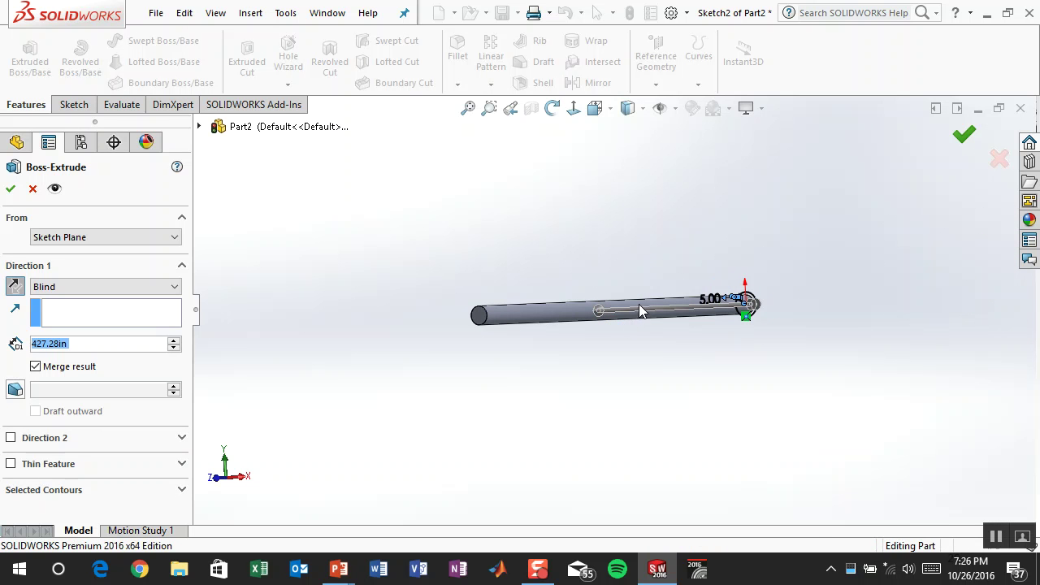
pyautogui.press('Return')
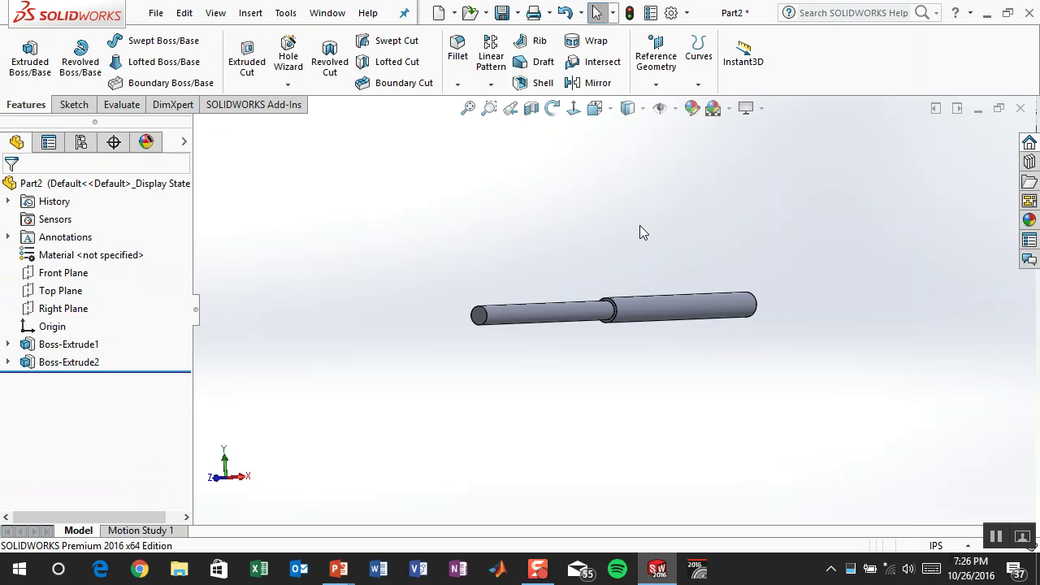
# Step: On the Right Plane, sketch a corner rectangle from the origin along the thicker shaft section, about 408 in long and 34 in high
pyautogui.moveTo(825, 294); pyautogui.dragTo(726, 338, button='middle')
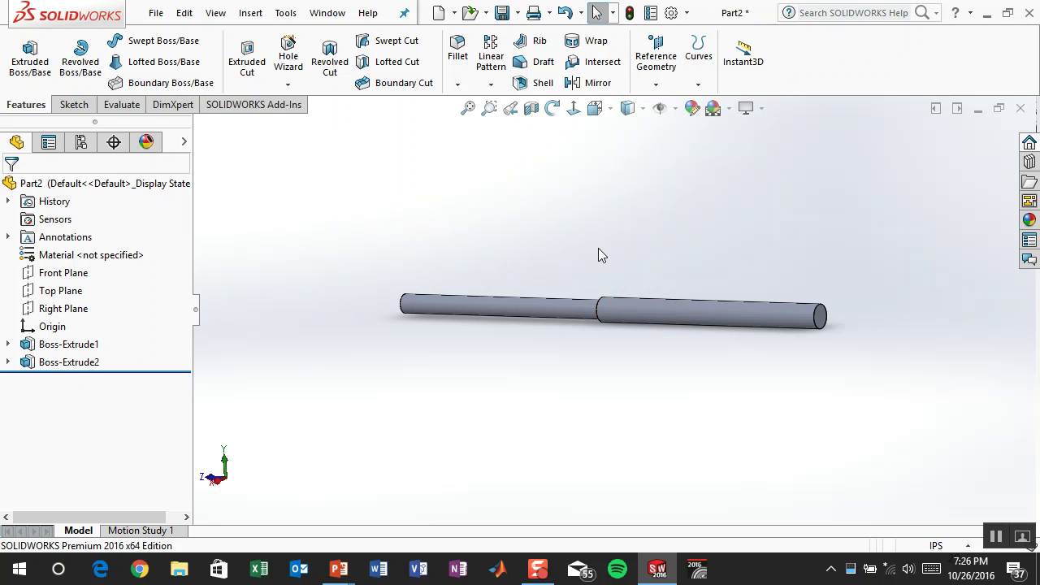
pyautogui.click(65, 307)
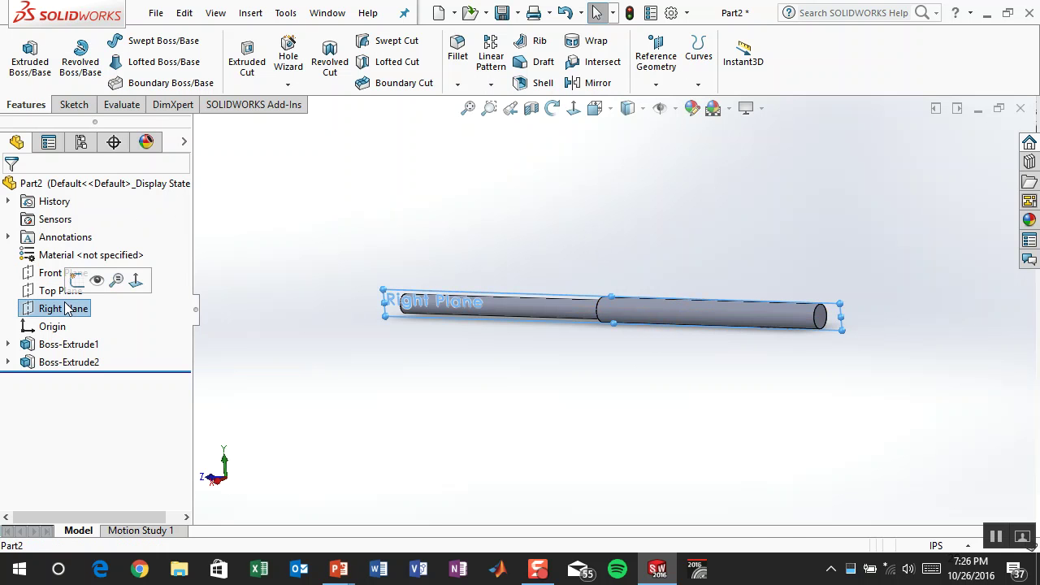
pyautogui.click(75, 281)
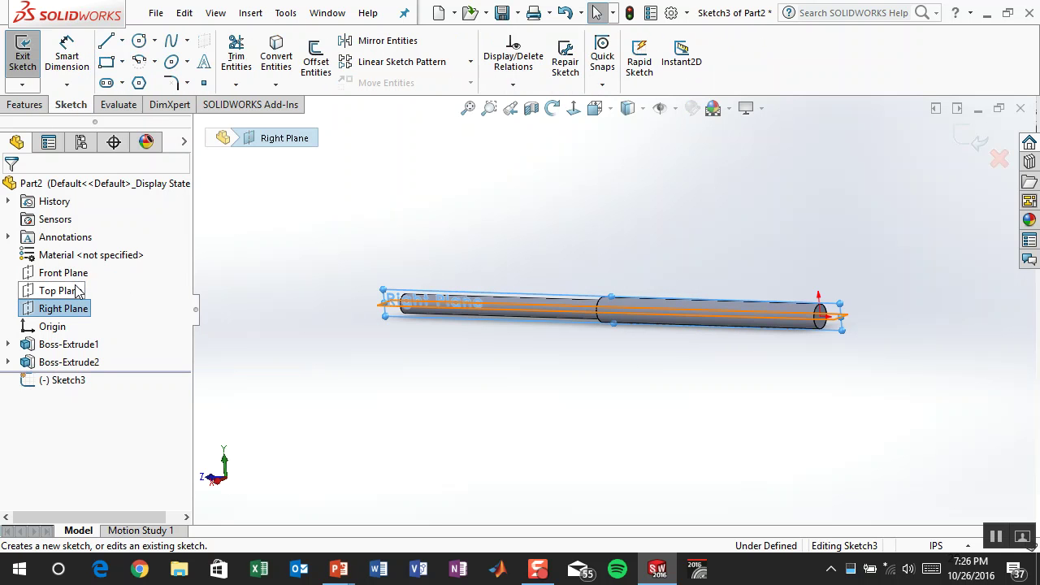
pyautogui.click(574, 109)
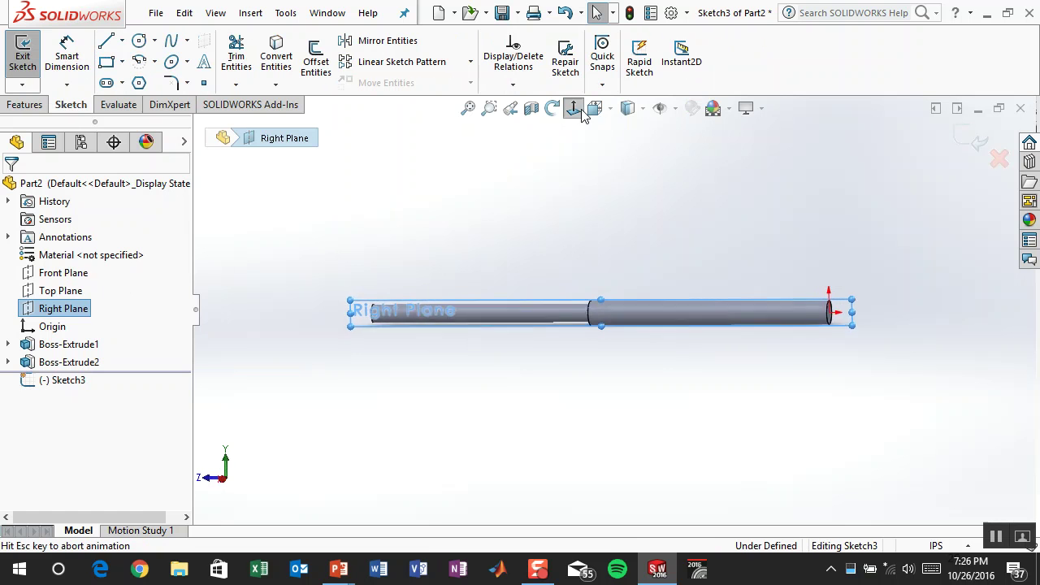
pyautogui.scroll(-3, 849, 374)
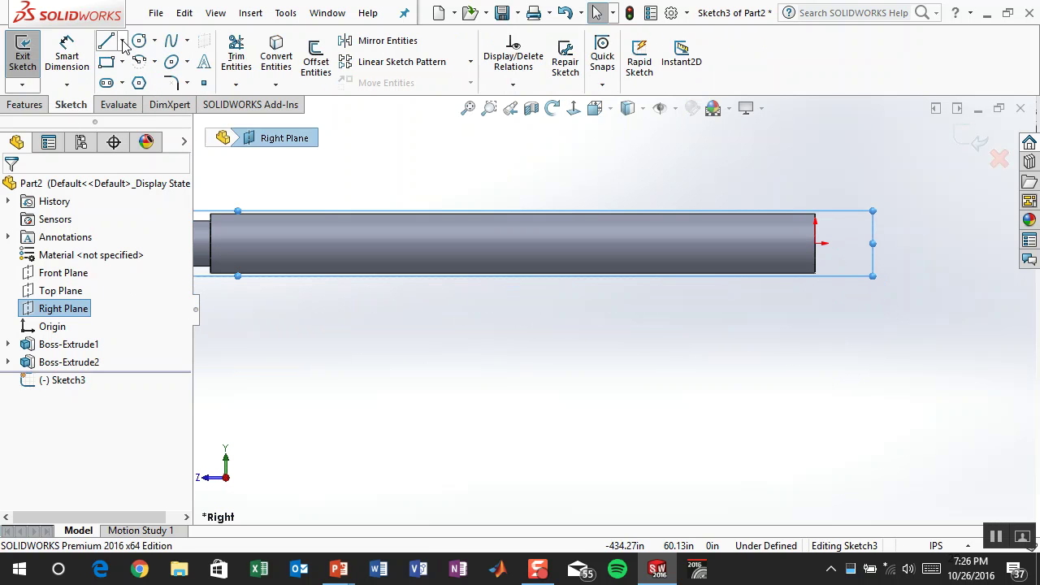
pyautogui.click(106, 62)
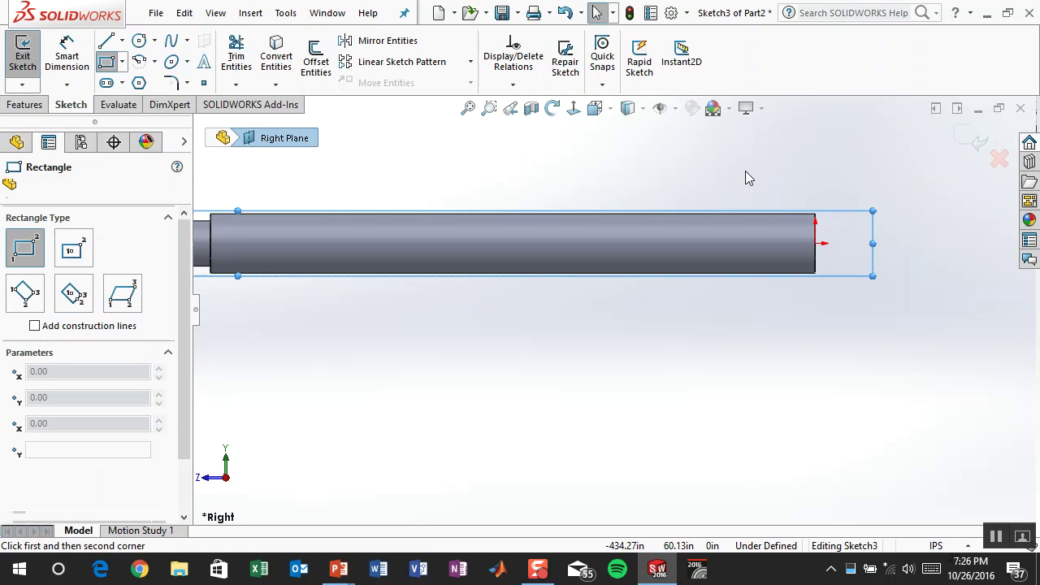
pyautogui.click(815, 242)
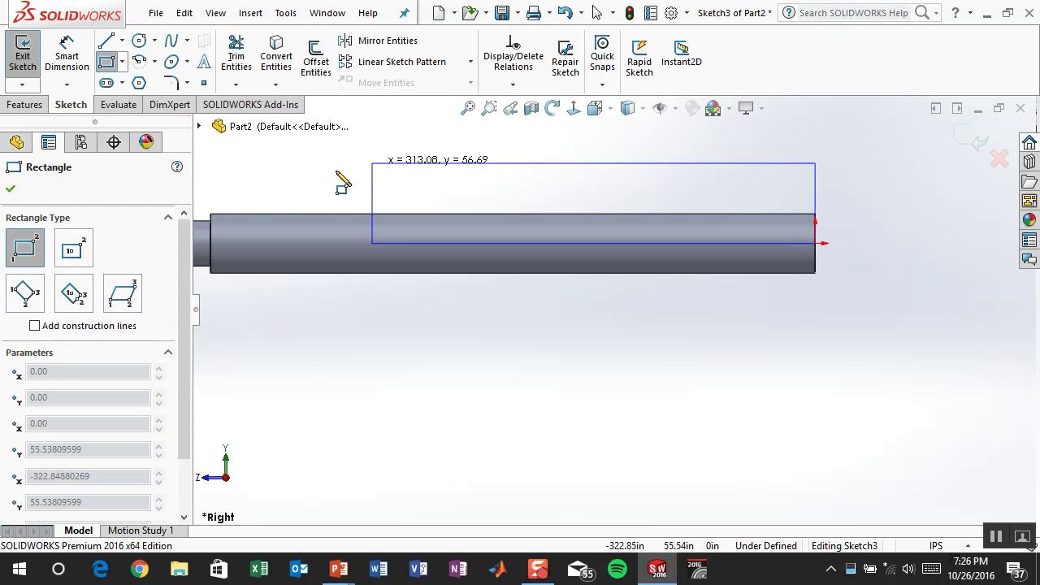
pyautogui.click(238, 194)
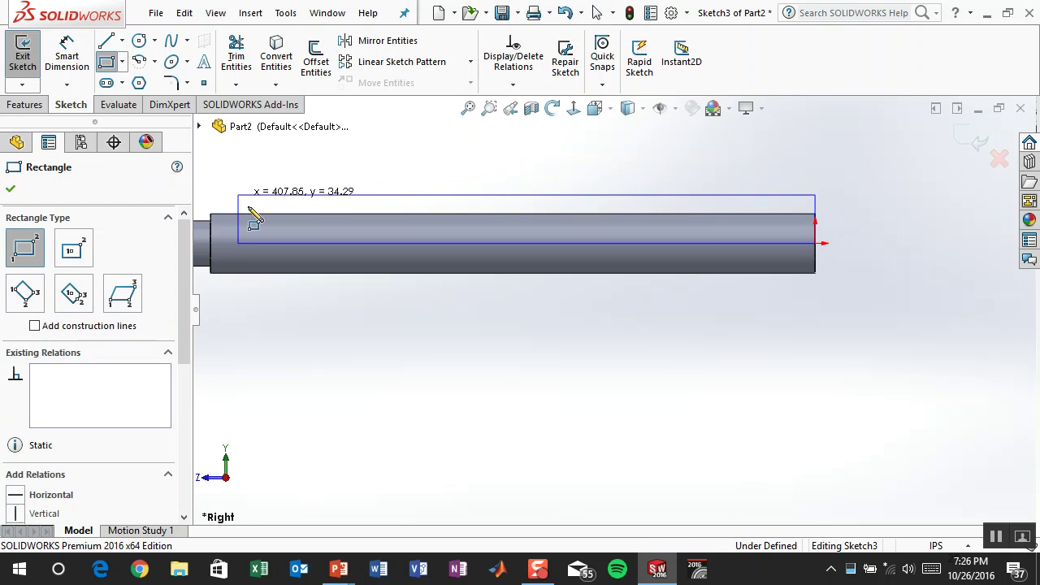
pyautogui.click(68, 59)
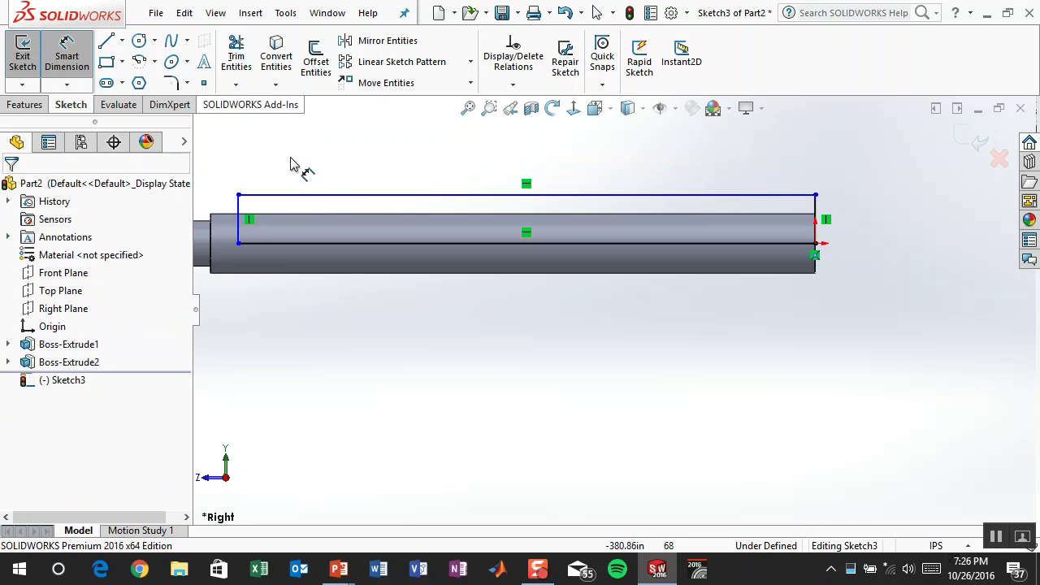
pyautogui.click(319, 195)
pyautogui.press('Escape')
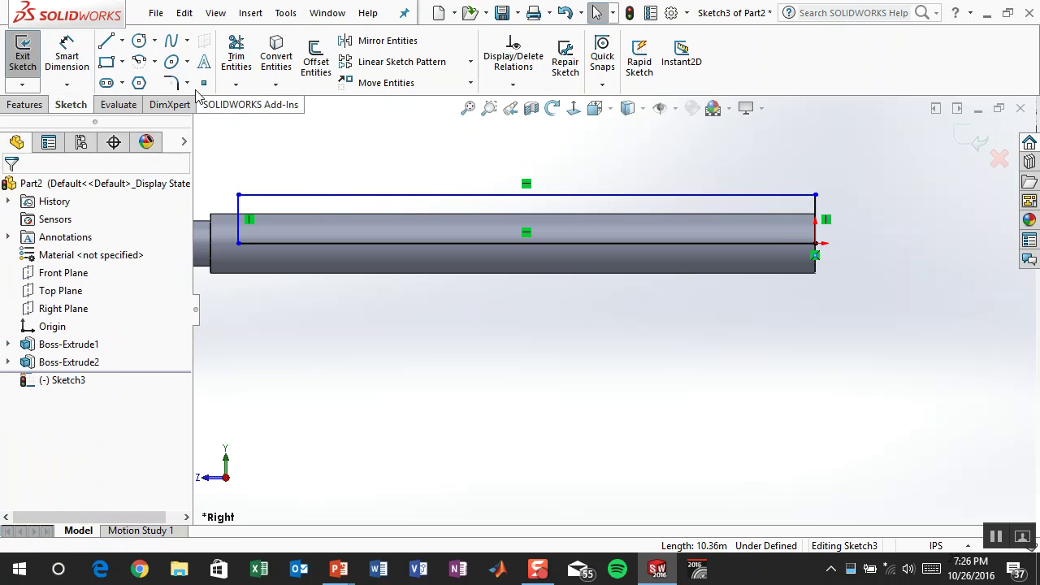
# Step: Draw a centerline from the origin outward along the shaft's axis, beyond the thicker section's end face
pyautogui.click(123, 40)
pyautogui.click(138, 79)
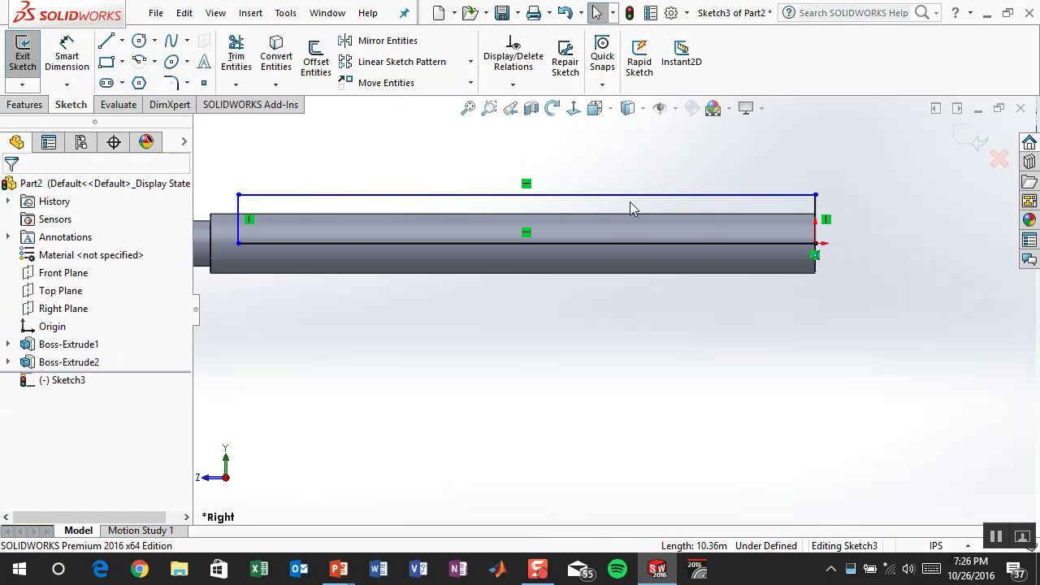
pyautogui.click(815, 242)
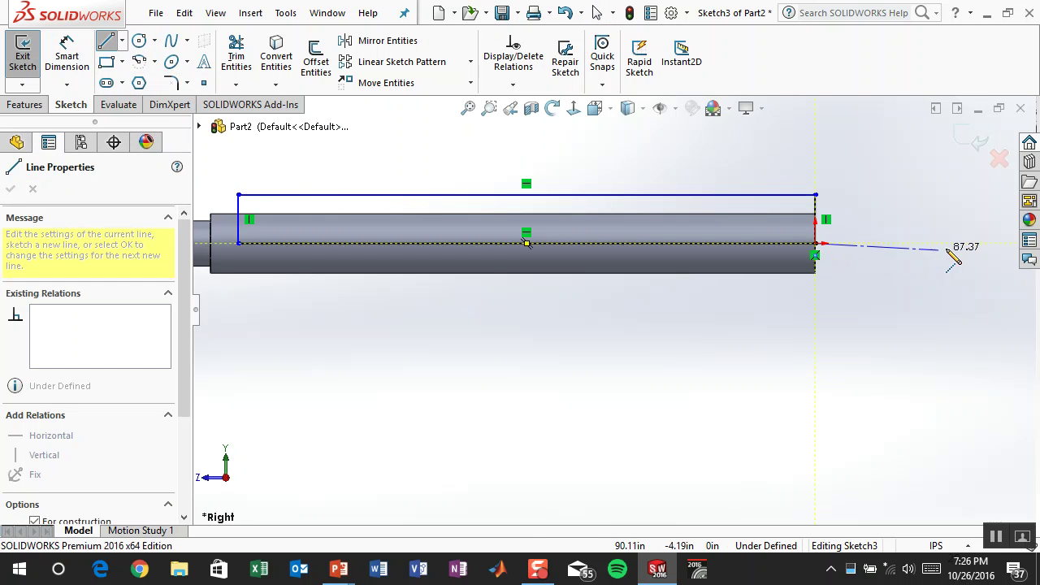
# Step: Complete the horizontal centerline running from the origin outward past the shaft's end
pyautogui.click(959, 244)
pyautogui.press('Escape')
pyautogui.press('Escape')
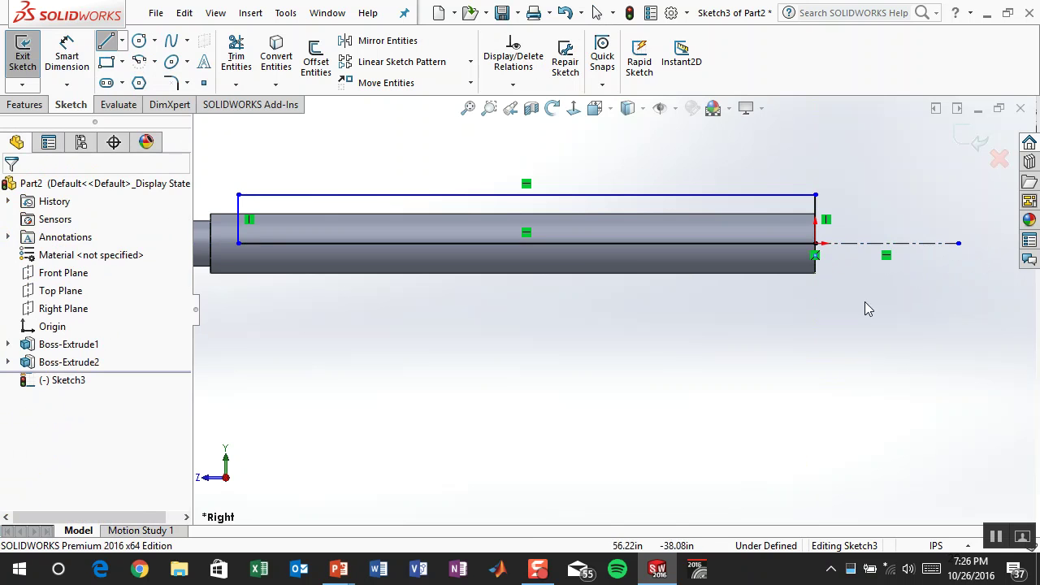
# Step: Dimension the distance between the shaft's upper edge and the rectangle's upper line as 6 in
pyautogui.click(65, 53)
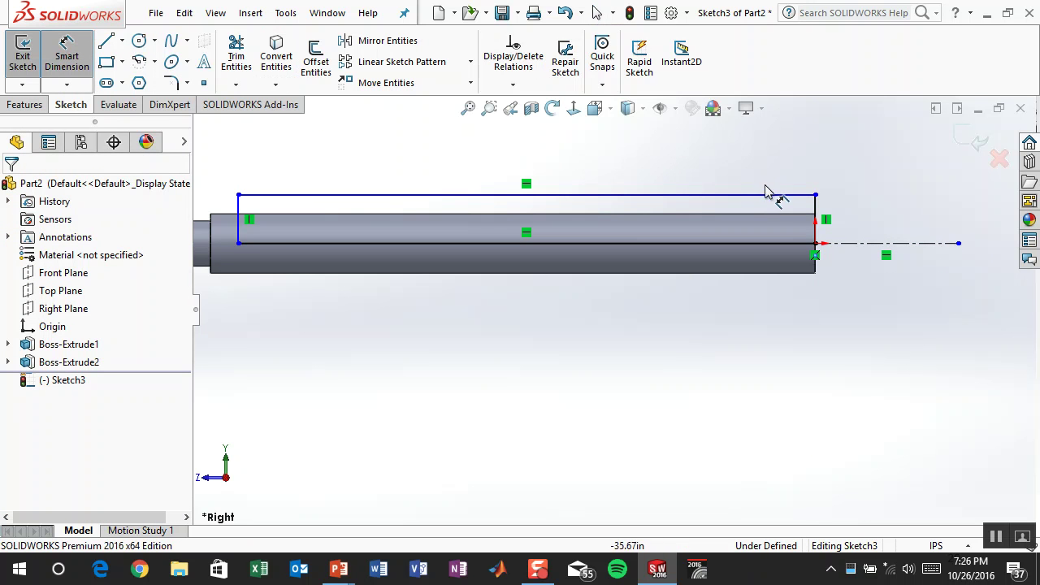
pyautogui.click(780, 215)
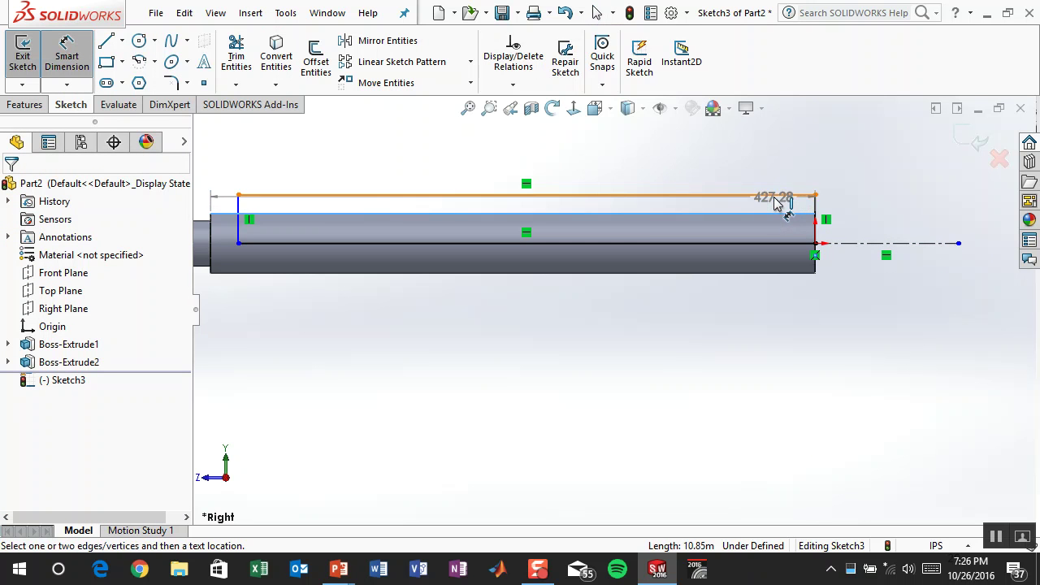
pyautogui.click(778, 201)
pyautogui.click(785, 167)
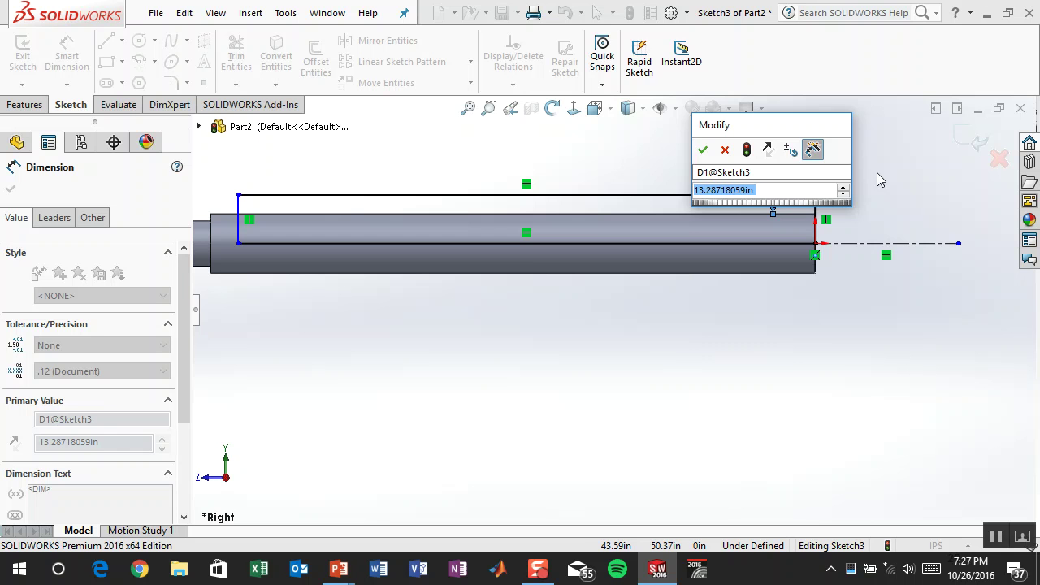
pyautogui.write('4')
pyautogui.press('Escape')
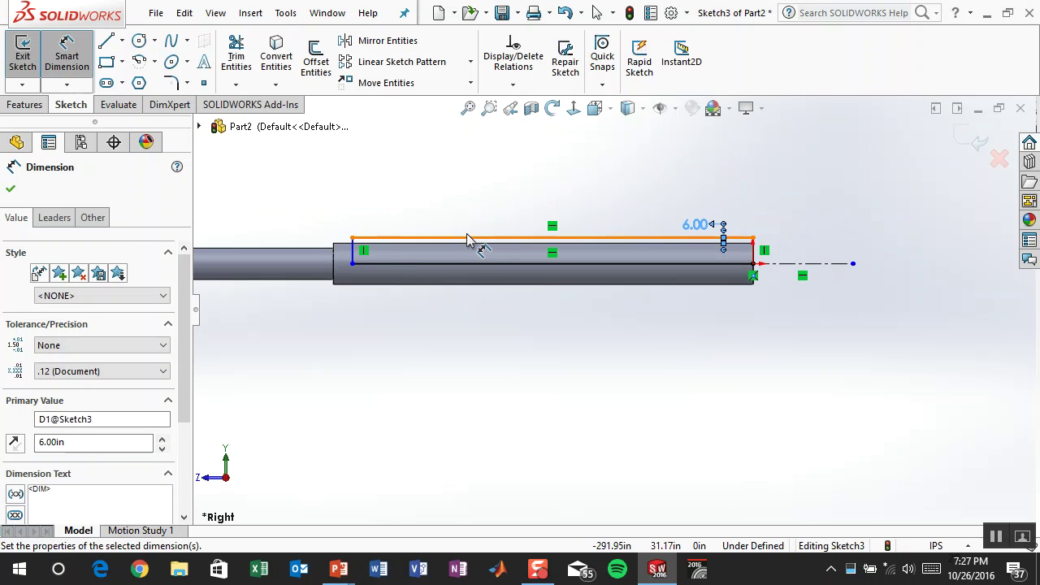
# Step: Shorten the rectangle by moving its far corner in to about the middle of the thicker shaft section
pyautogui.press('Escape')
pyautogui.moveTo(352, 238)
pyautogui.mouseDown()
pyautogui.moveTo(576, 236)
pyautogui.moveTo(545, 236)
pyautogui.mouseUp()
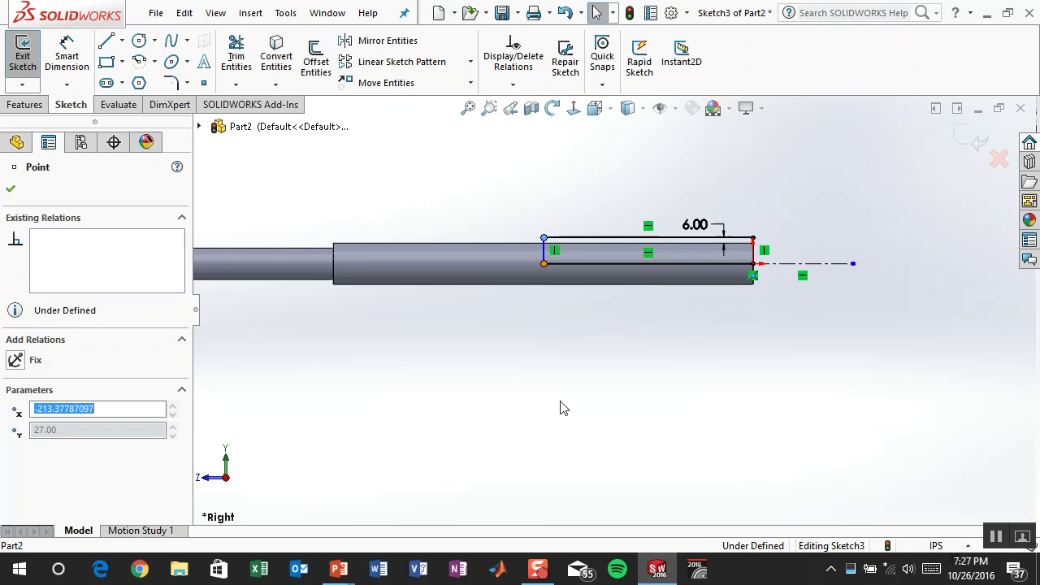
pyautogui.click(555, 425)
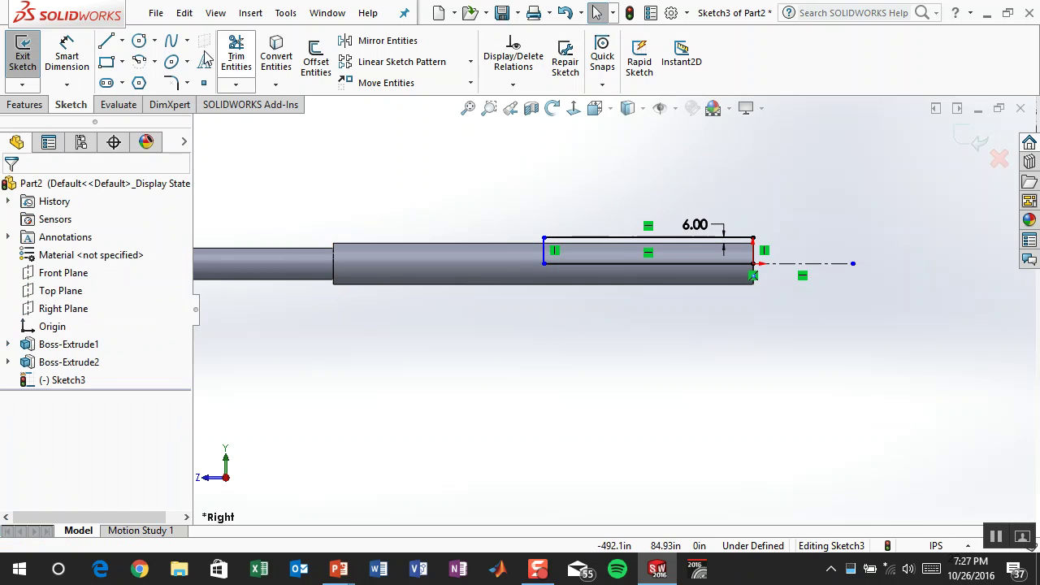
# Step: Dimension the distance from the shaft's shoulder to the rectangle's inner vertical line as 240 in
pyautogui.click(67, 55)
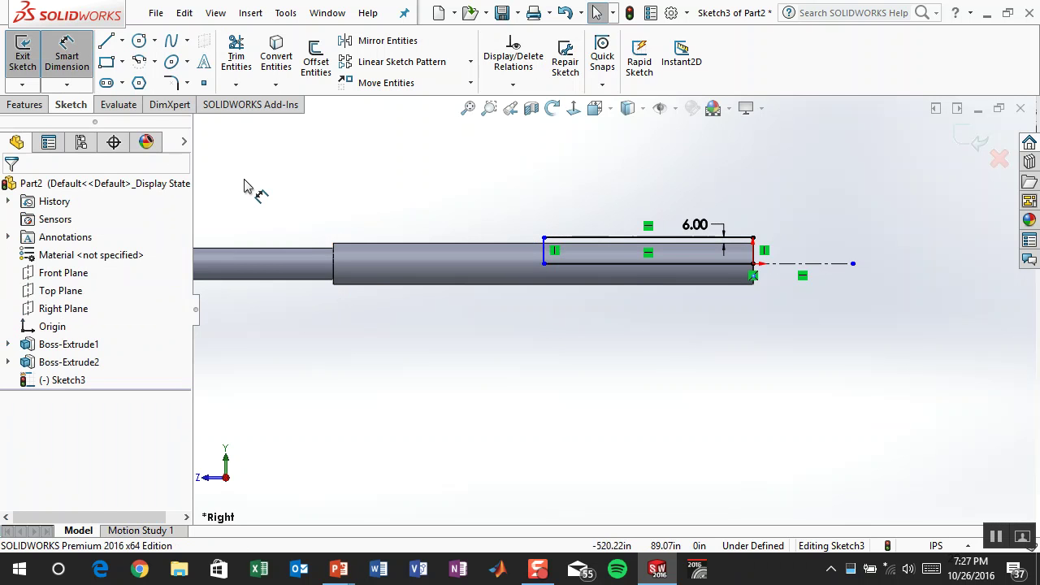
pyautogui.click(331, 260)
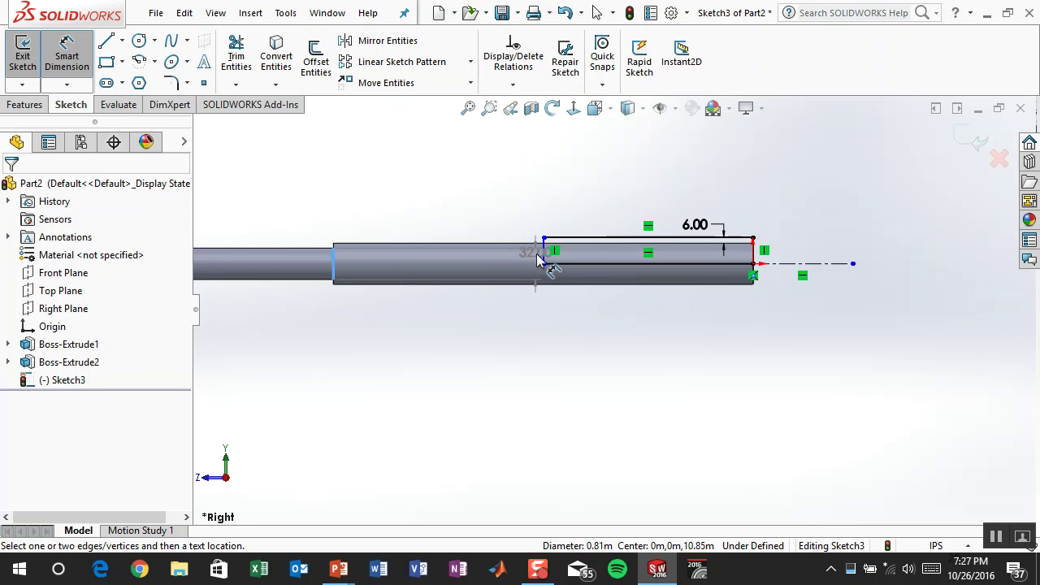
pyautogui.click(544, 254)
pyautogui.click(476, 202)
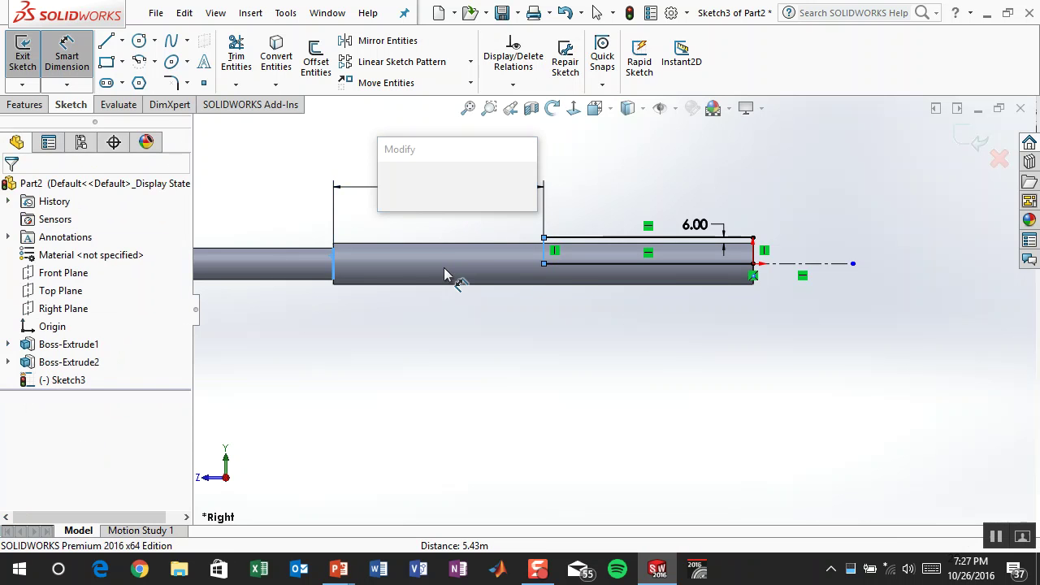
pyautogui.write('240')
pyautogui.press('Return')
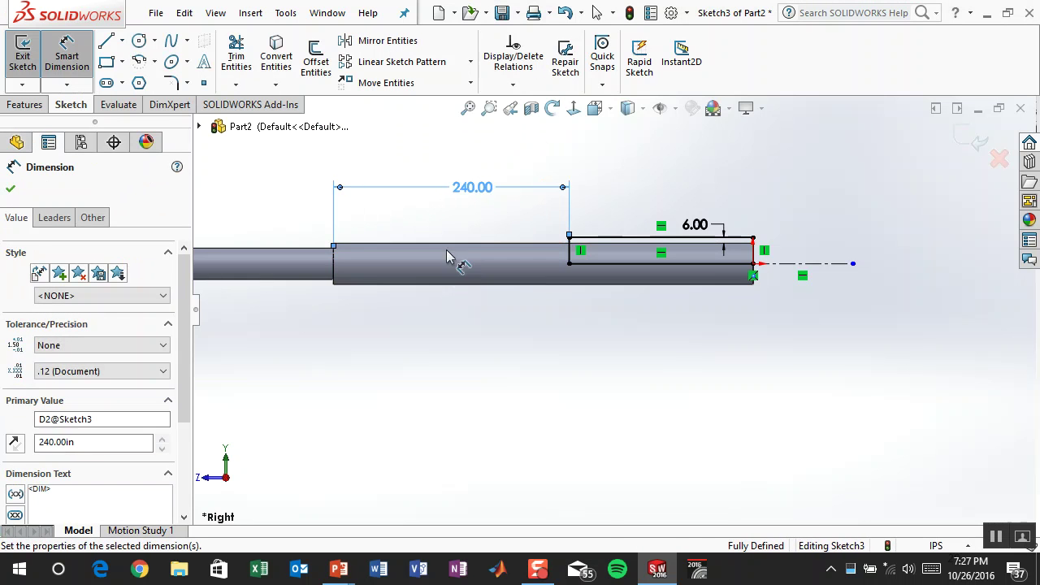
pyautogui.click(464, 218)
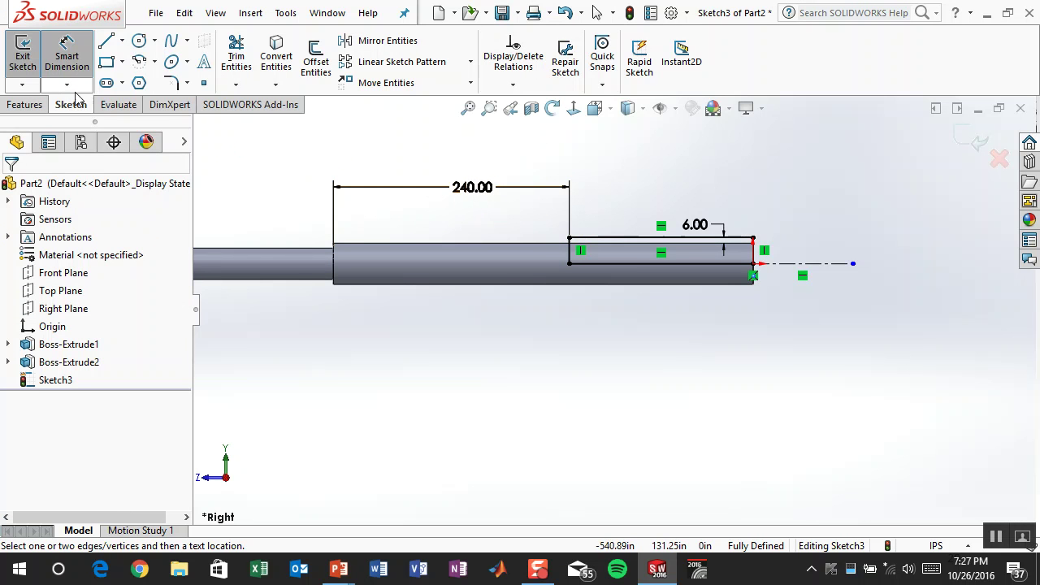
# Step: Revolve the rectangle 360 degrees about the centerline as a boss merged with the shaft
pyautogui.click(24, 104)
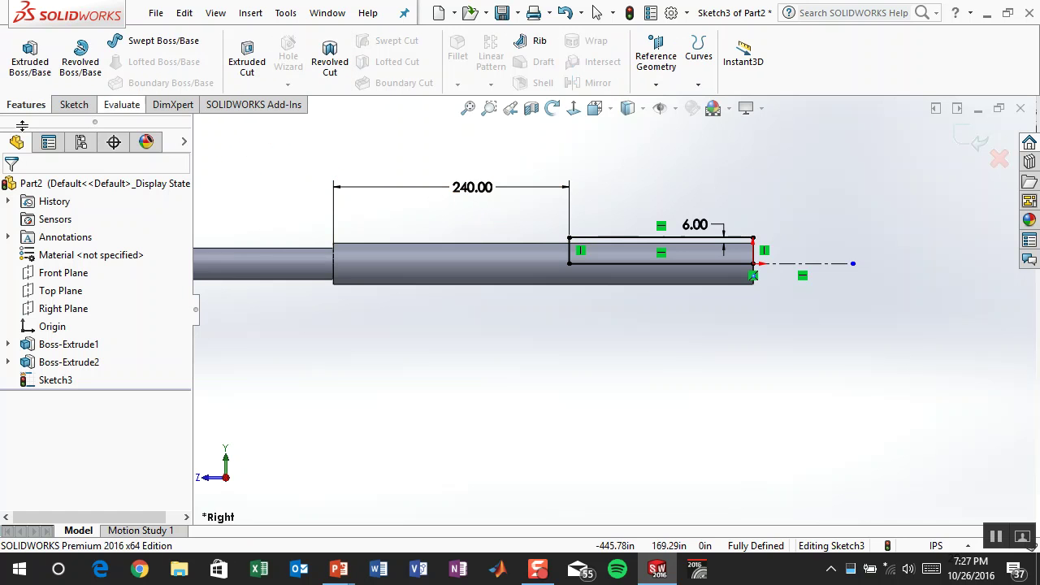
pyautogui.click(79, 60)
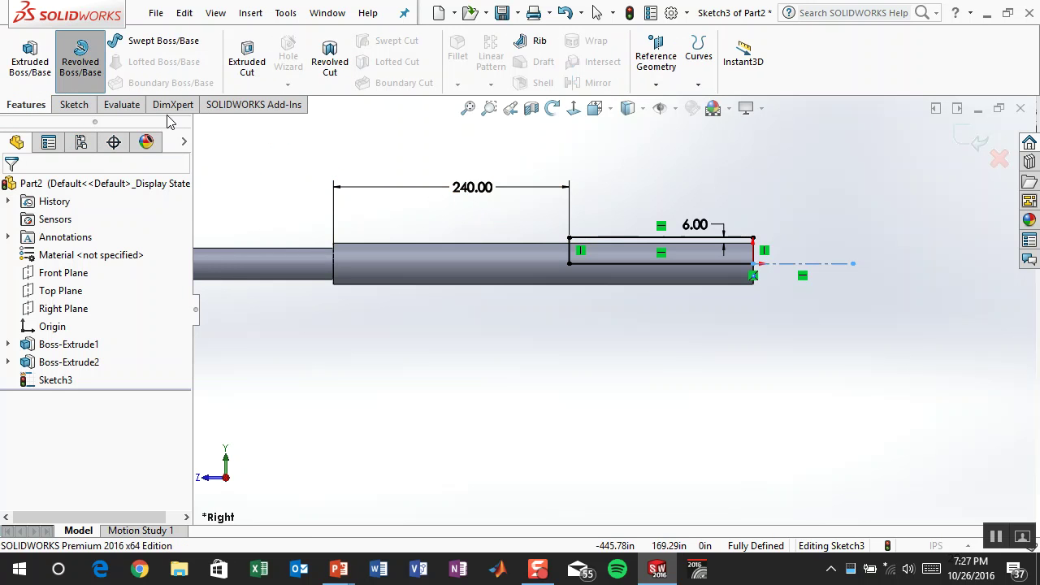
pyautogui.moveTo(590, 369); pyautogui.dragTo(639, 342, button='middle')
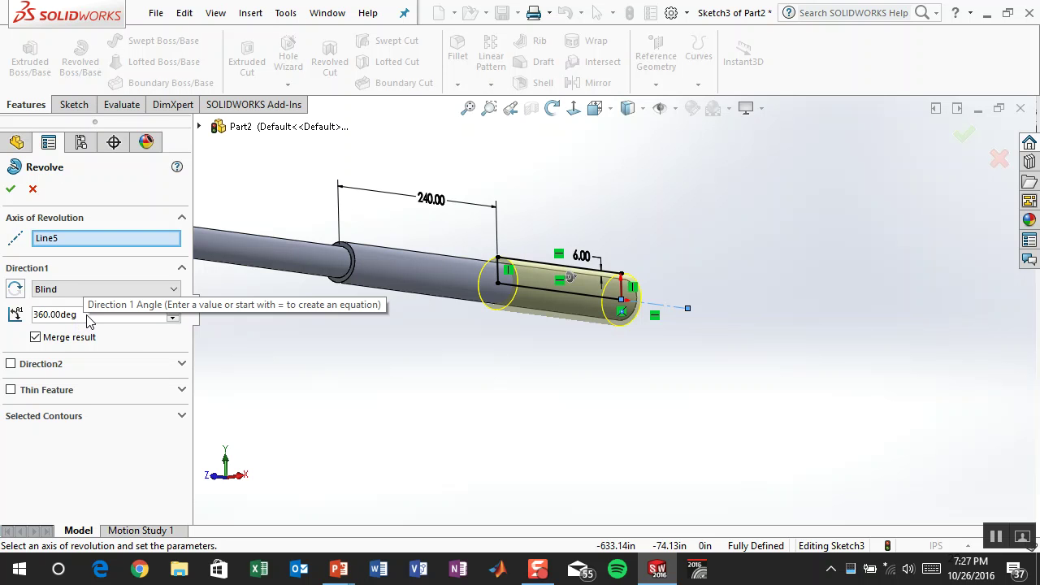
pyautogui.click(10, 189)
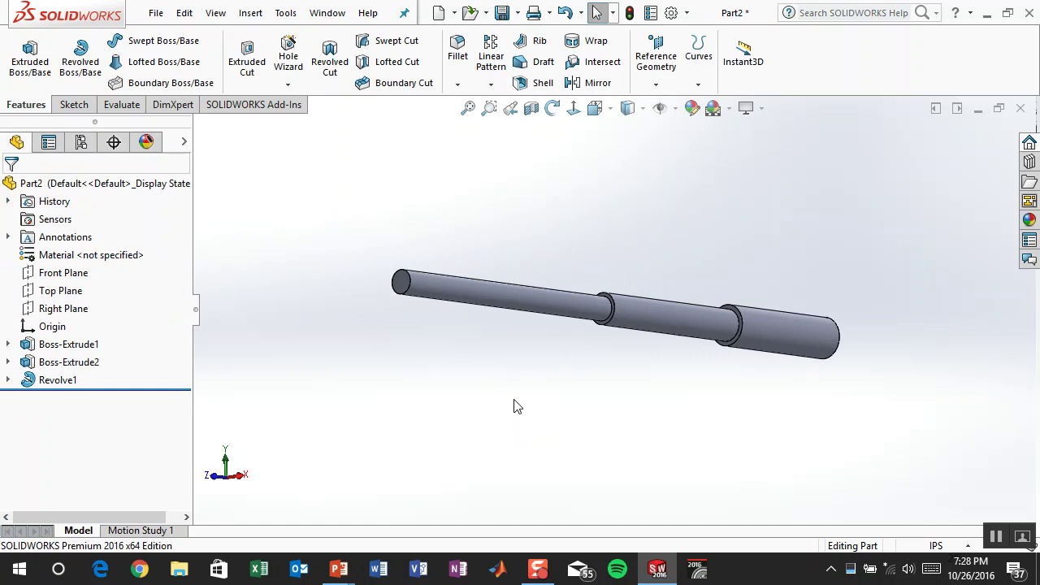
# Step: Start a sketch on the thickest section's circular end face and draw a rectangle about 84 in wide enclosing it
pyautogui.moveTo(526, 367); pyautogui.dragTo(441, 397, button='middle')
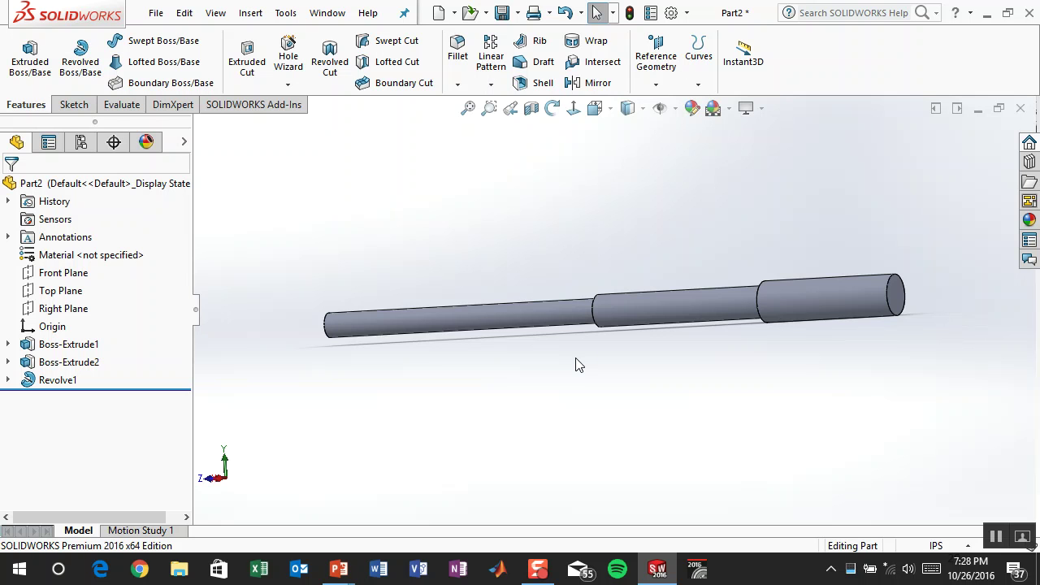
pyautogui.click(898, 295)
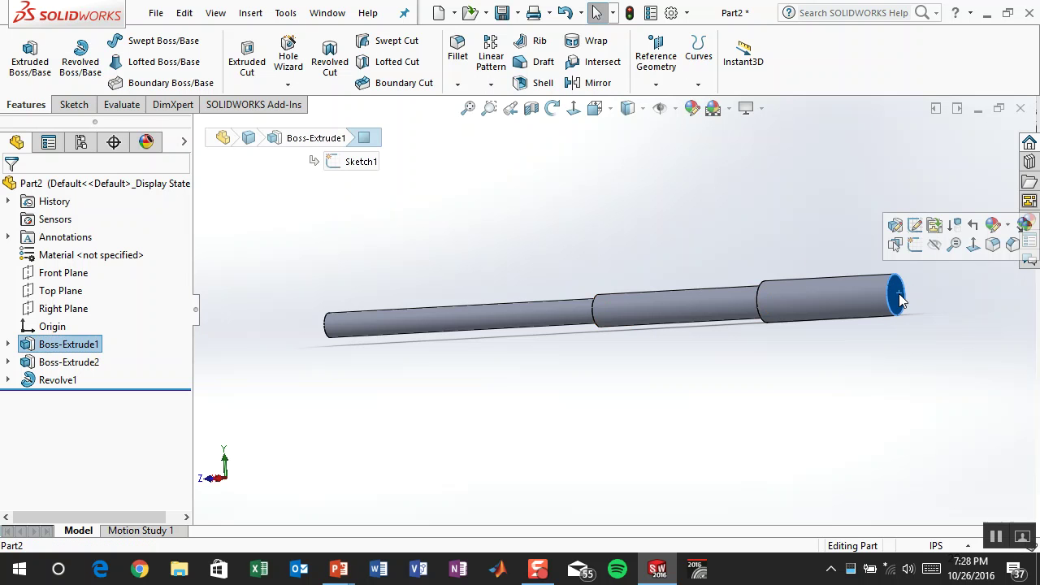
pyautogui.click(915, 244)
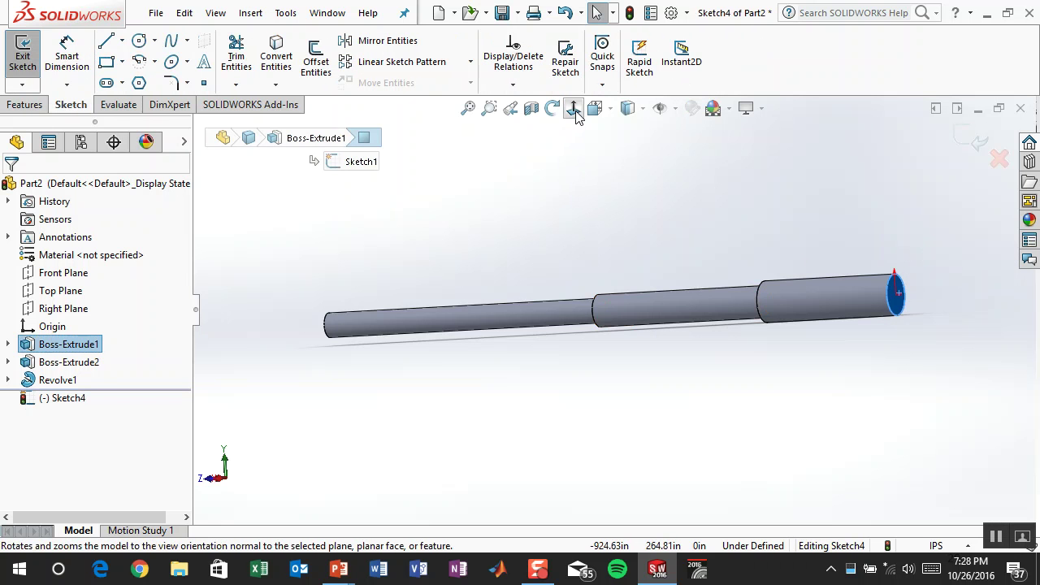
pyautogui.click(573, 108)
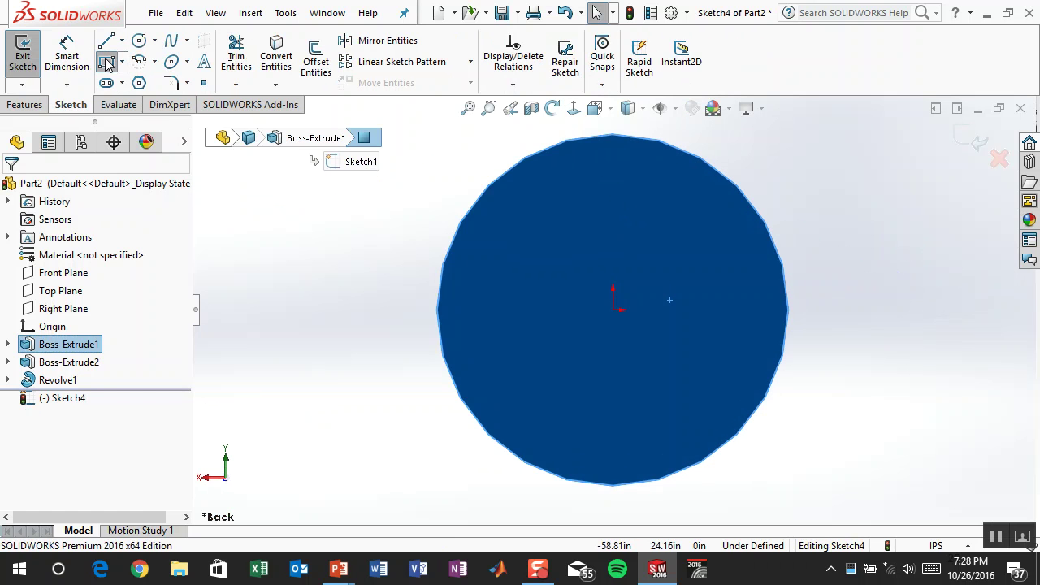
pyautogui.press('f')
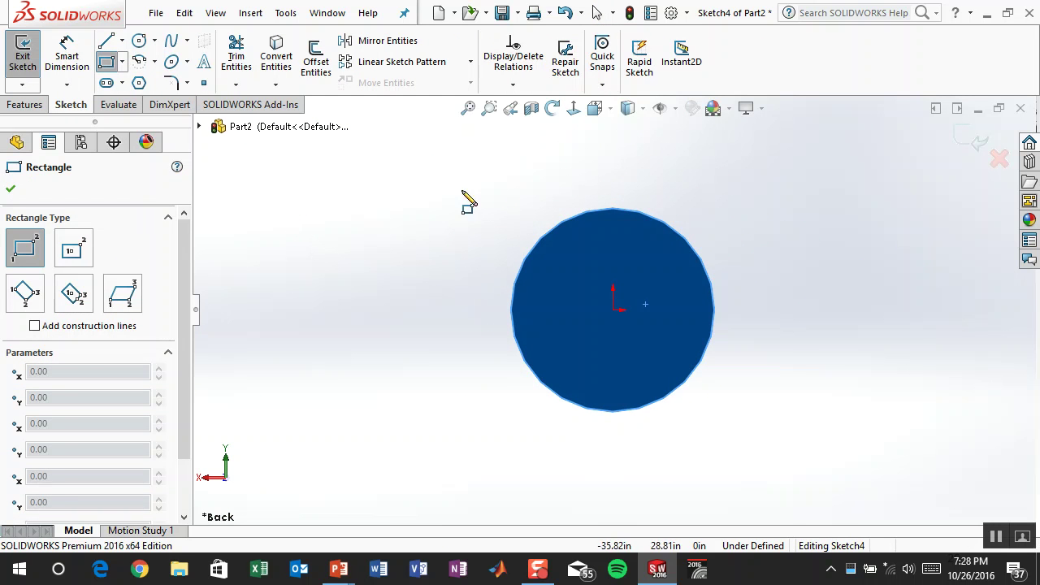
pyautogui.click(468, 180)
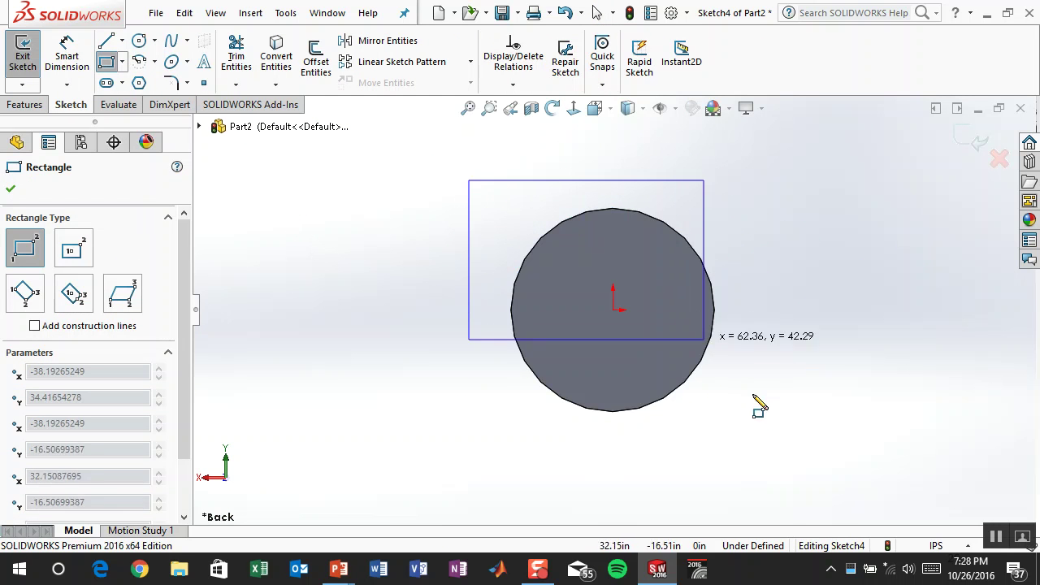
pyautogui.click(787, 514)
pyautogui.press('Escape')
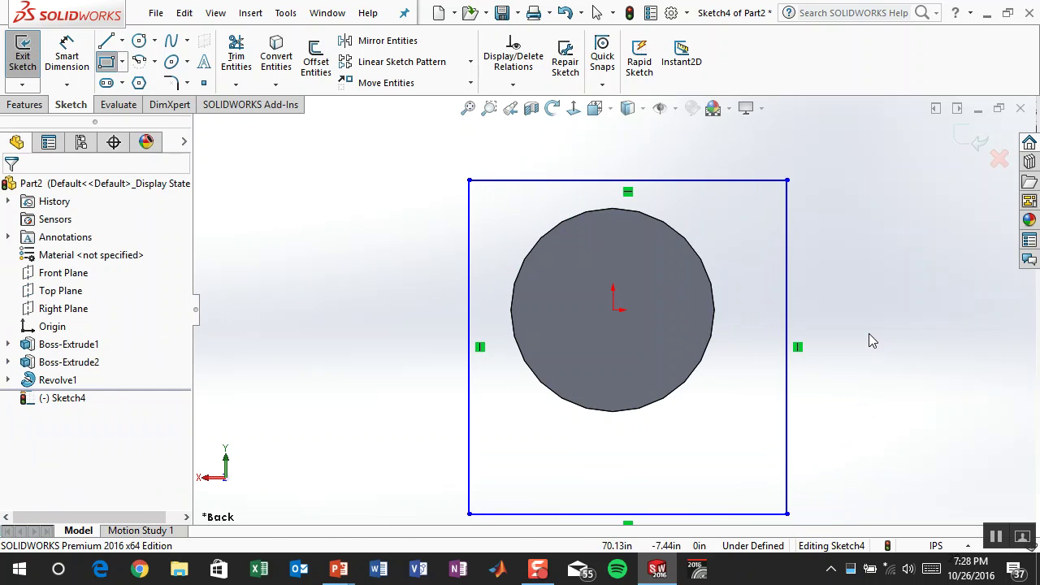
# Step: Draw a centerline from the midpoint of the rectangle's upper edge to the origin
pyautogui.click(122, 41)
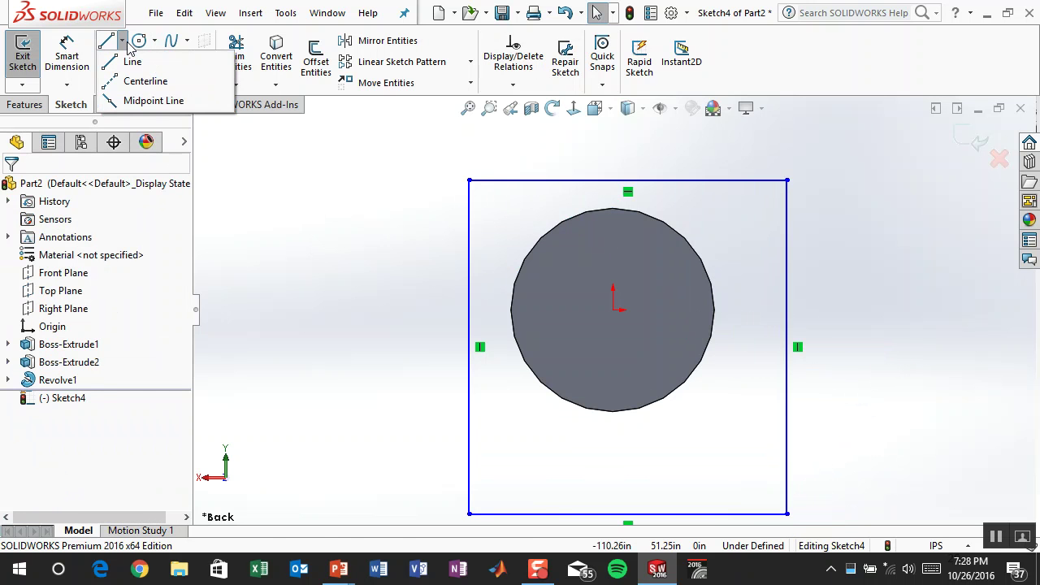
pyautogui.click(132, 82)
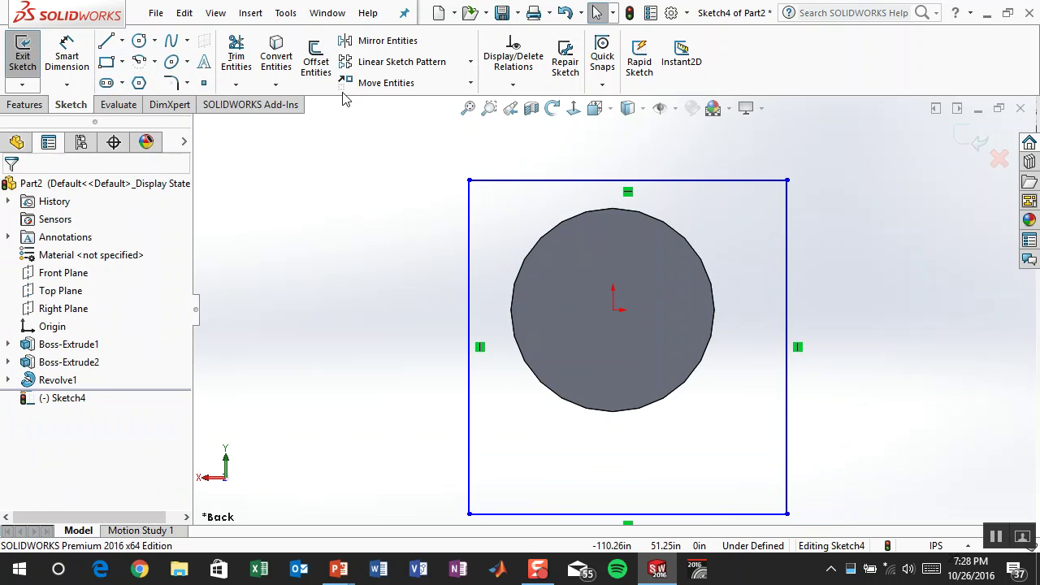
pyautogui.click(627, 180)
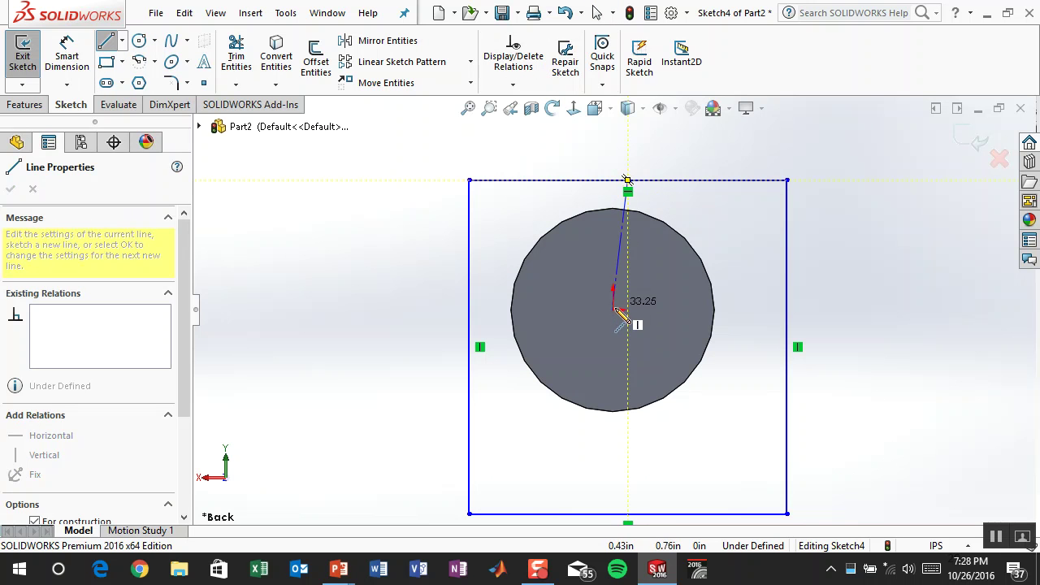
pyautogui.click(615, 312)
pyautogui.press('Escape')
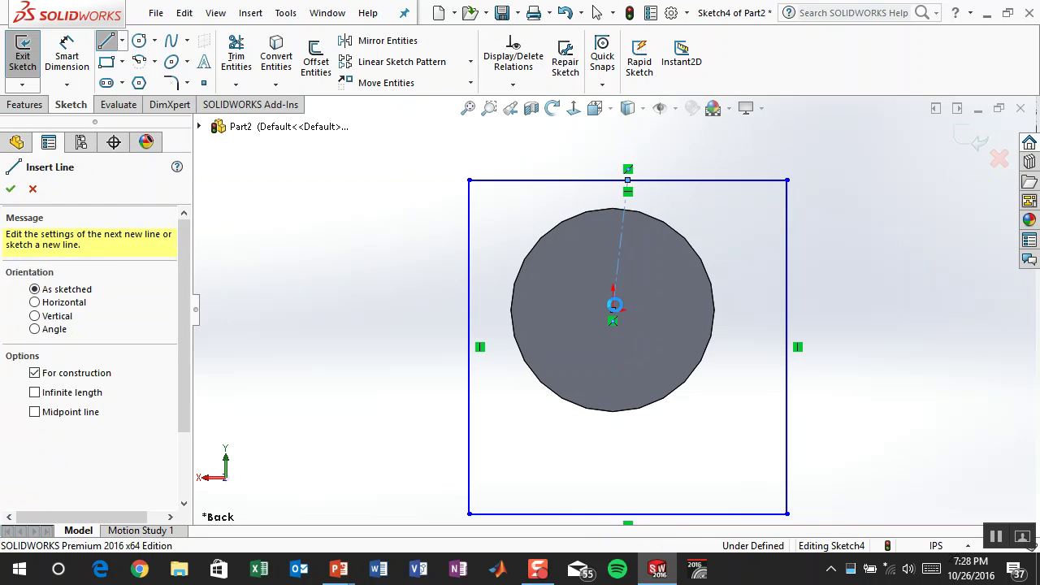
pyautogui.press('Escape')
# Step: Make the centerline vertical so the rectangle is centred on the origin
pyautogui.click(618, 274)
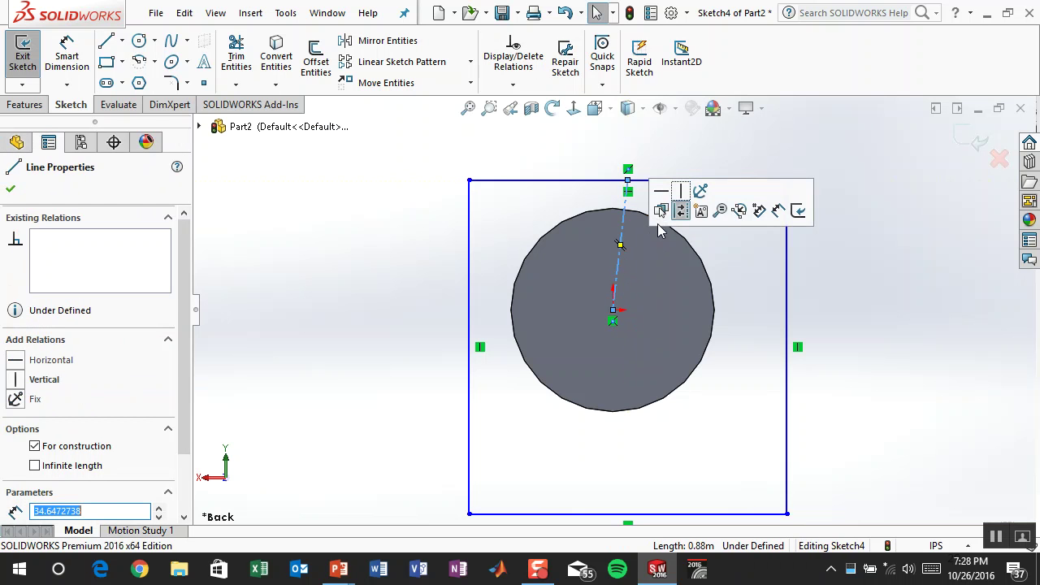
pyautogui.click(680, 190)
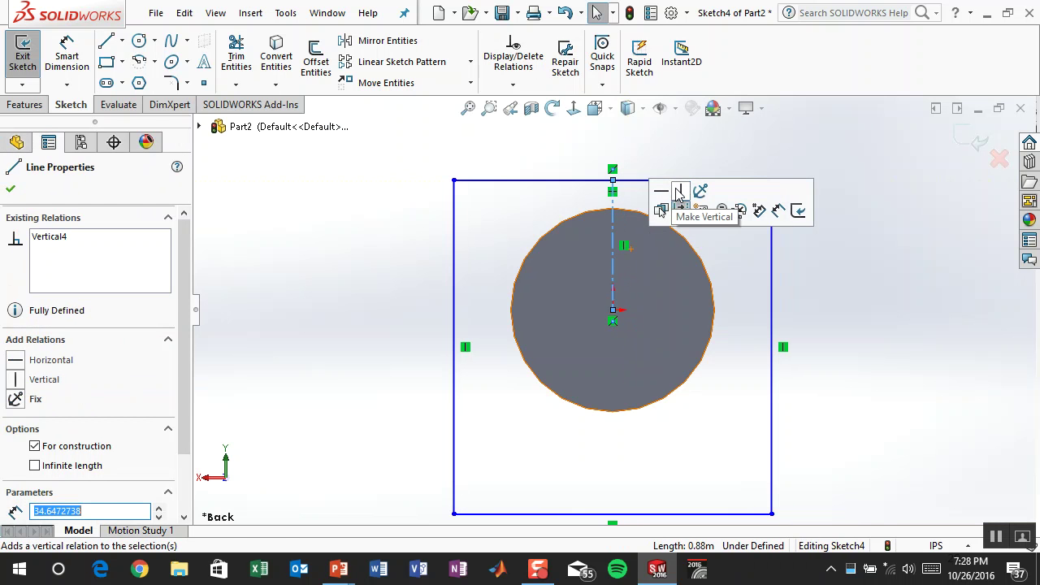
pyautogui.click(1017, 406)
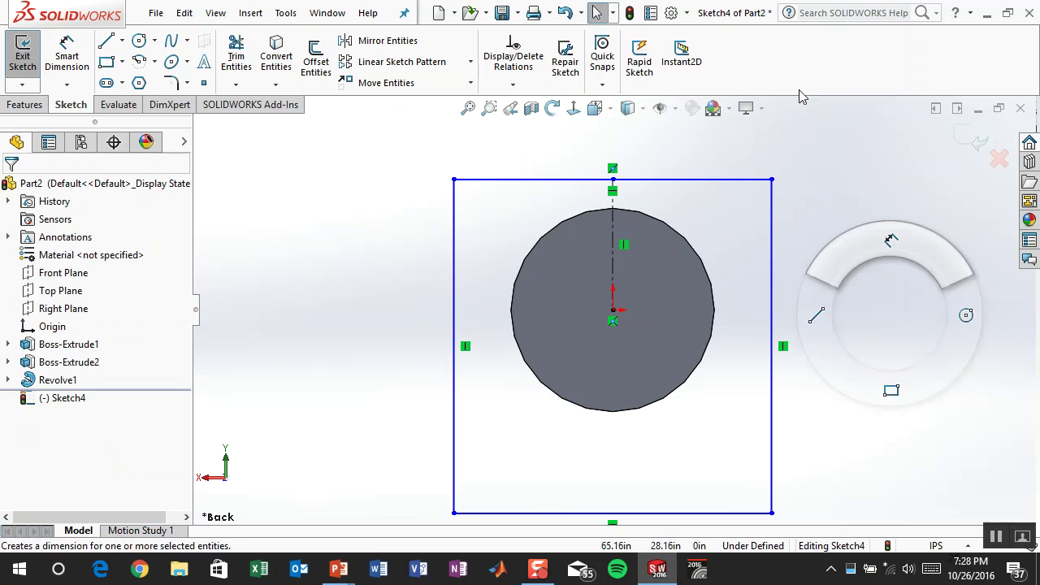
# Step: Dimension the distance from the circle's centre to the rectangle's upper edge as 36 in
pyautogui.press('d')
pyautogui.click(650, 217)
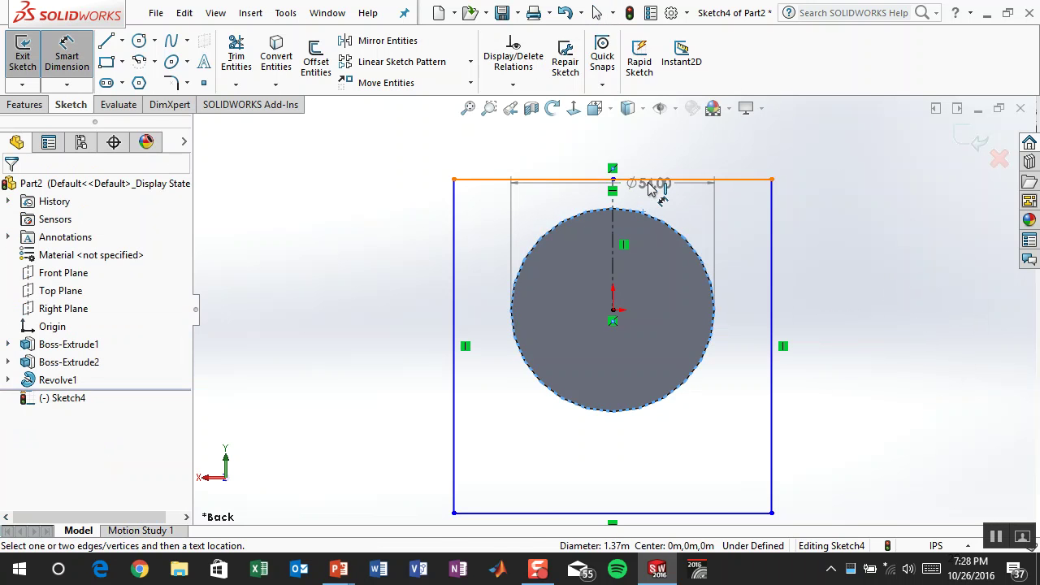
pyautogui.click(650, 180)
pyautogui.click(733, 148)
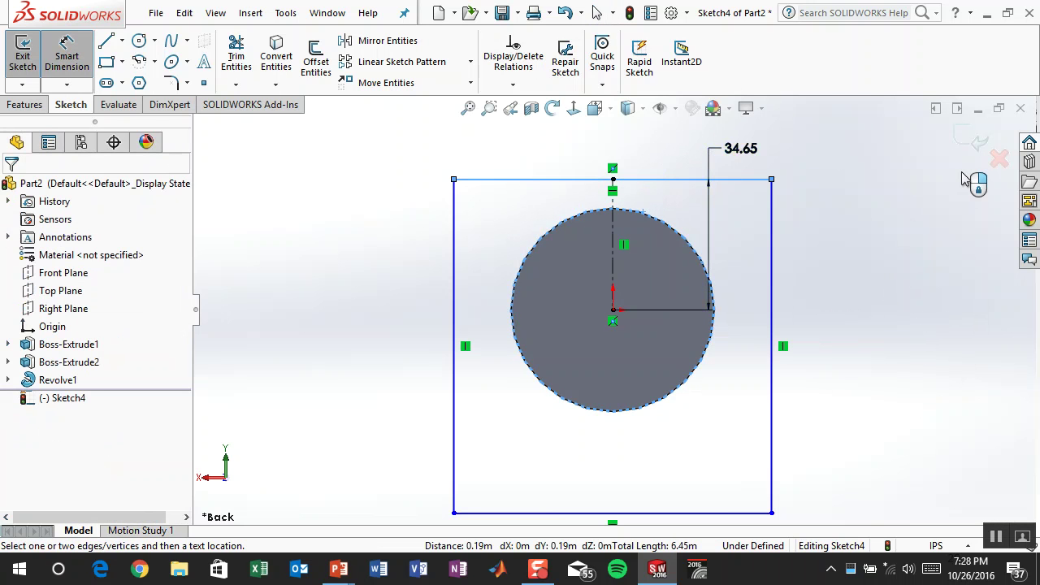
pyautogui.write('36')
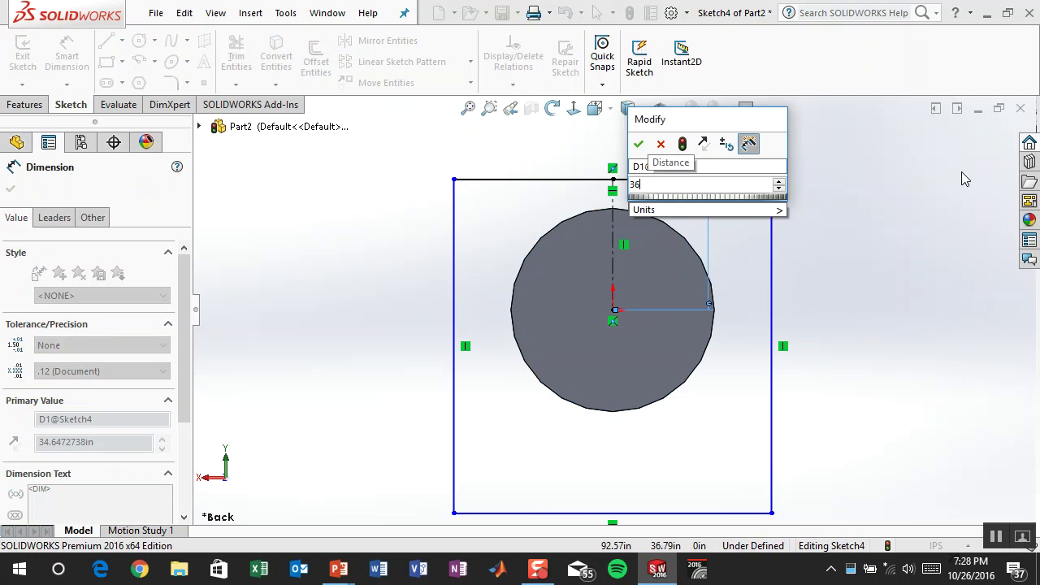
pyautogui.press('Return')
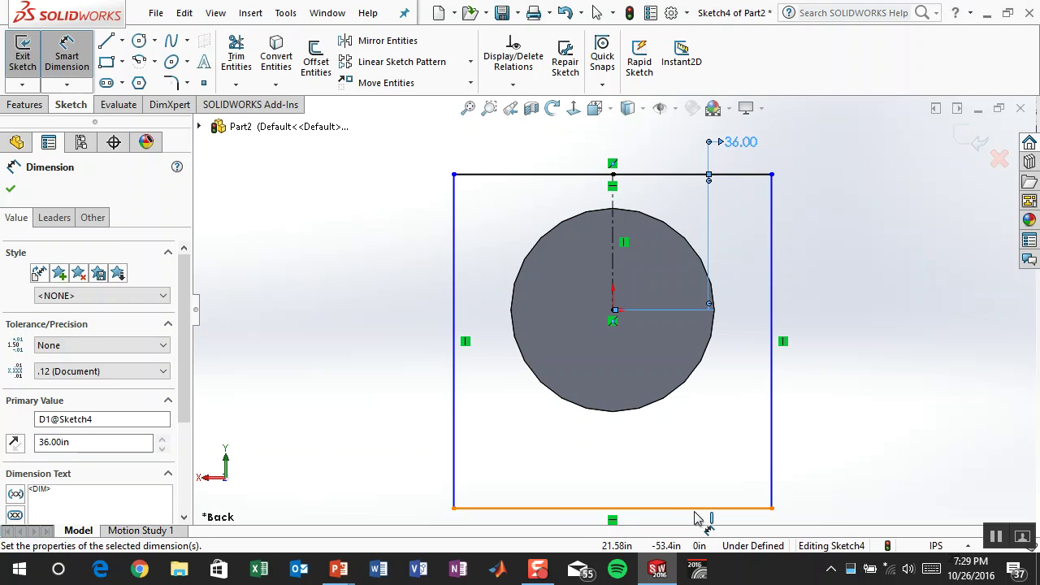
# Step: Dimension the rectangle's lower edge as 64 in to set its width
pyautogui.click(677, 504)
pyautogui.click(662, 476)
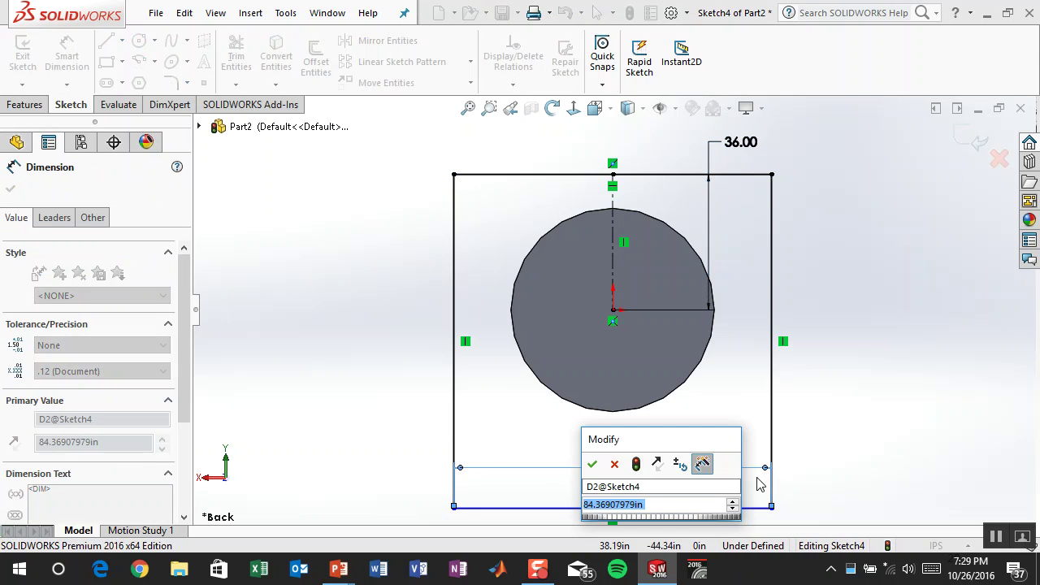
pyautogui.press('Return')
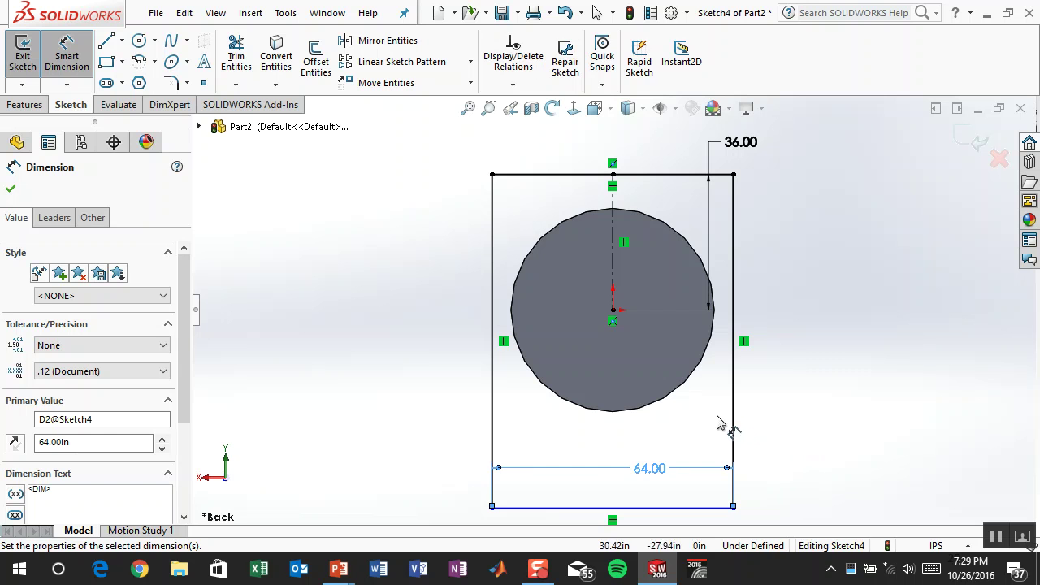
# Step: Dimension the rectangle's vertical side as 60 in to set its height
pyautogui.click(733, 402)
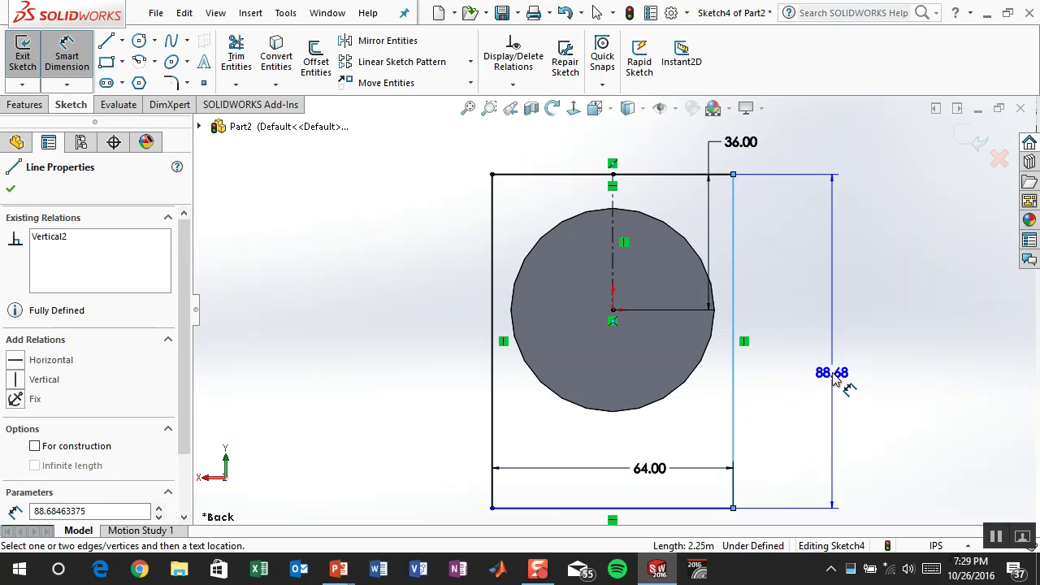
pyautogui.click(886, 412)
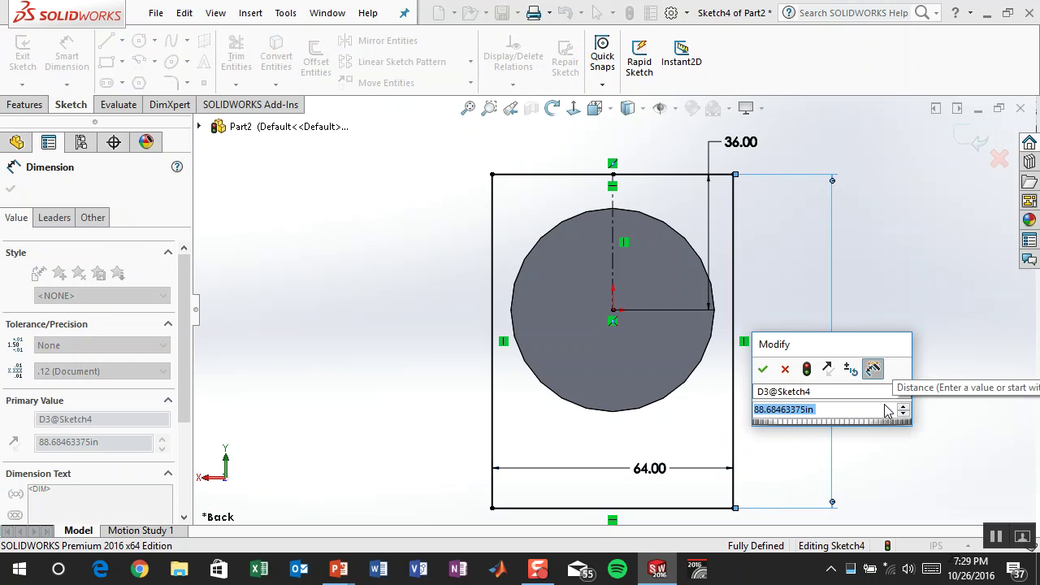
pyautogui.write('4')
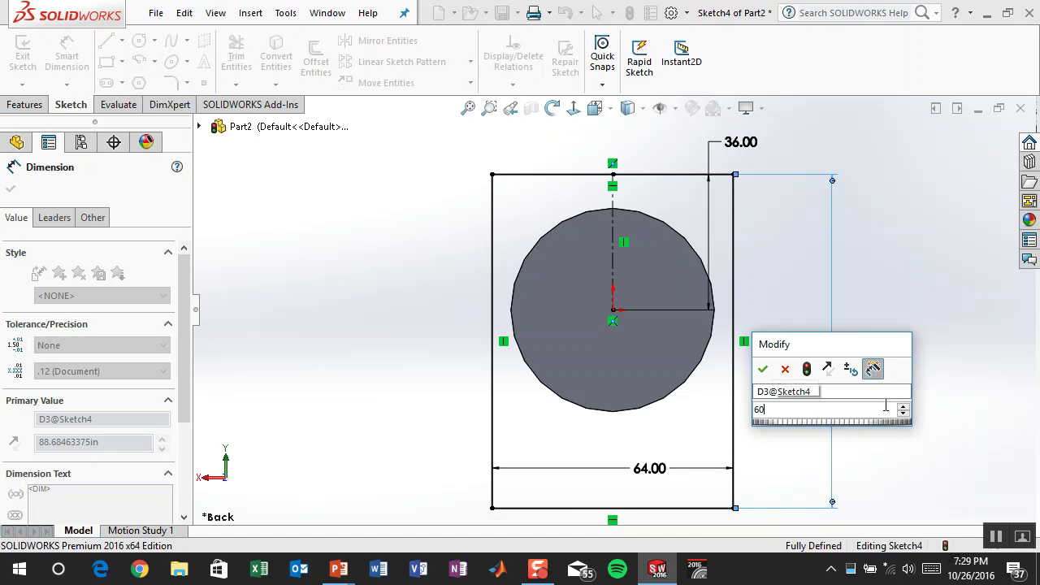
pyautogui.press('Escape')
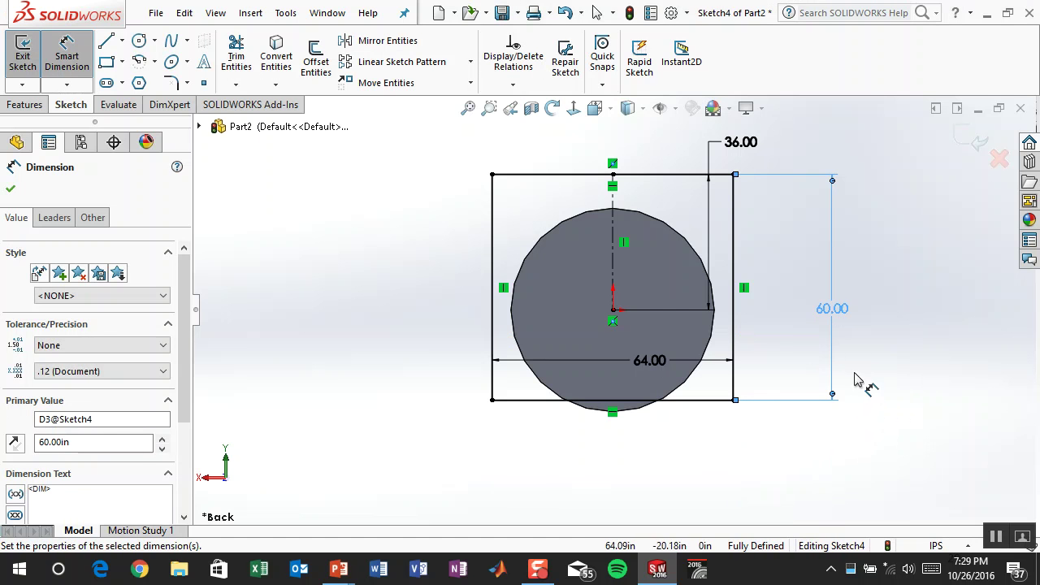
# Step: Set the rectangle's height dimension to 72 in
pyautogui.doubleClick(844, 312)
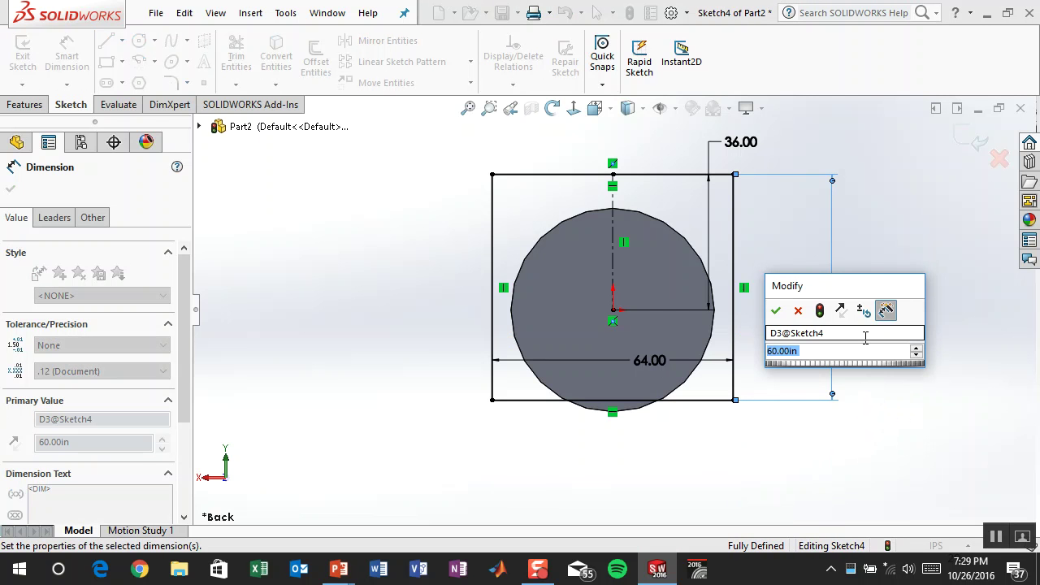
pyautogui.write('7')
pyautogui.write('2')
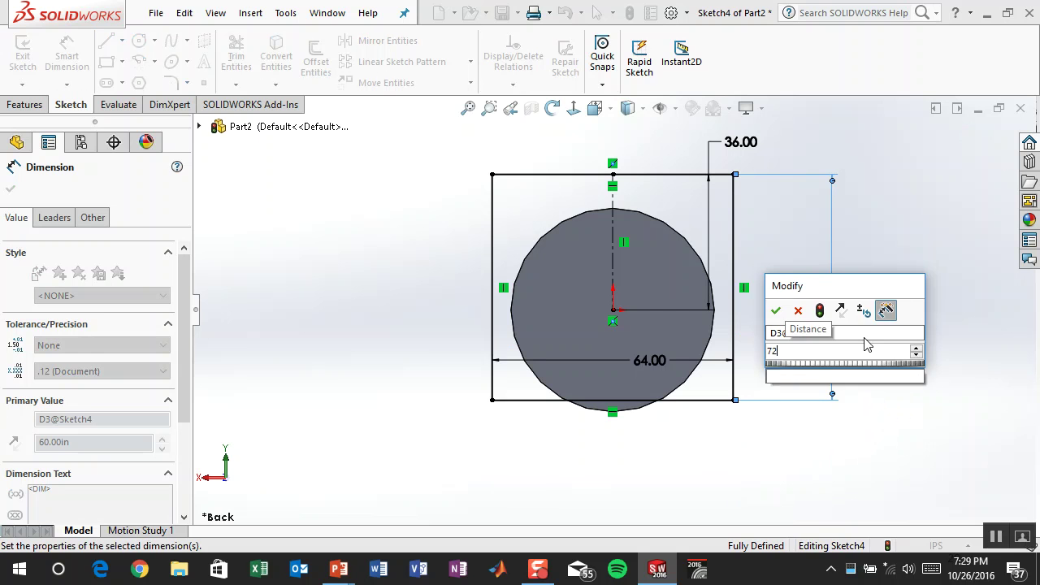
pyautogui.press('Return')
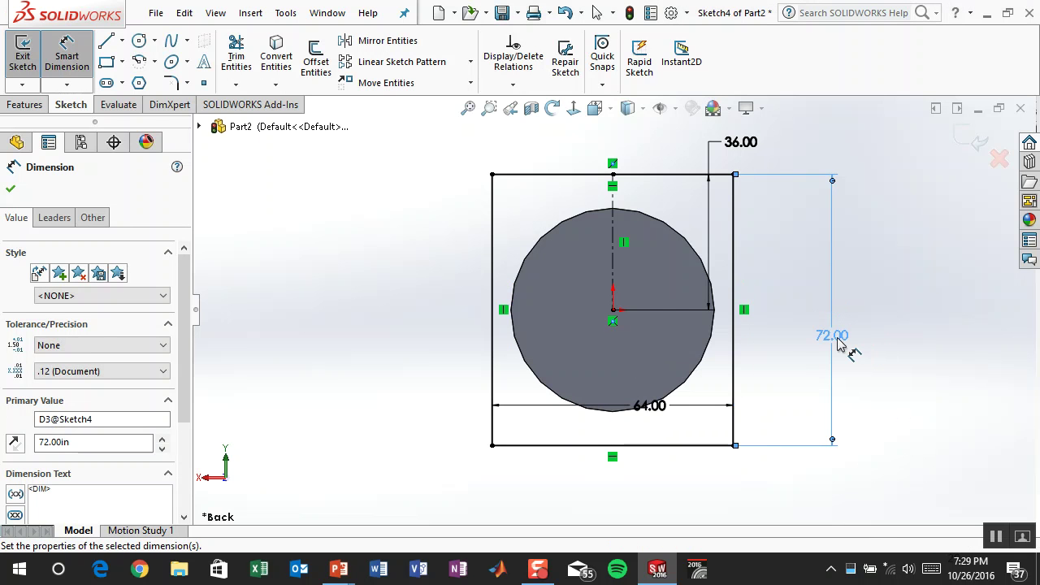
# Step: Set the rectangle's height dimension to 74 in
pyautogui.doubleClick(832, 339)
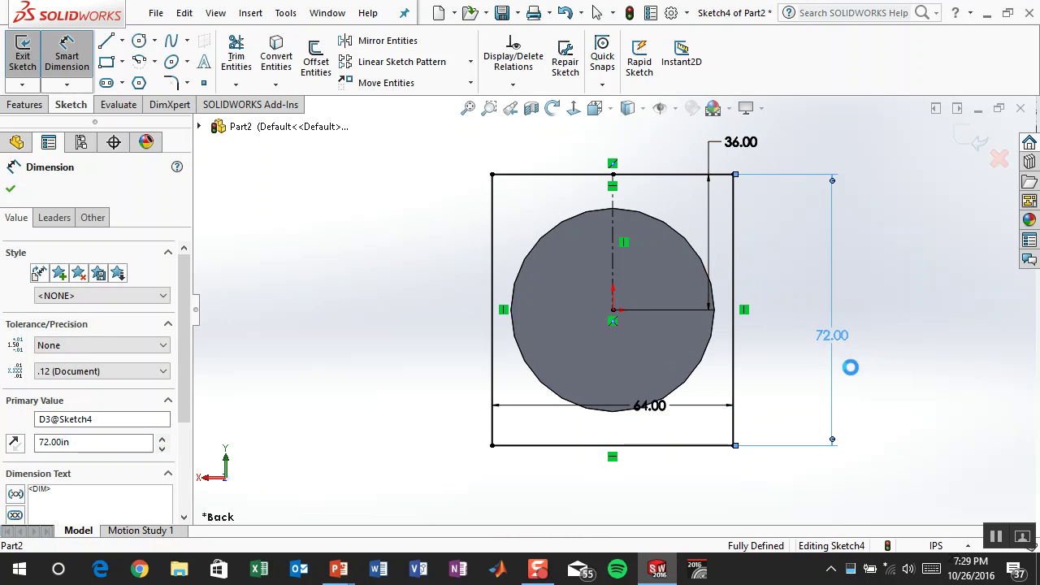
pyautogui.write('74')
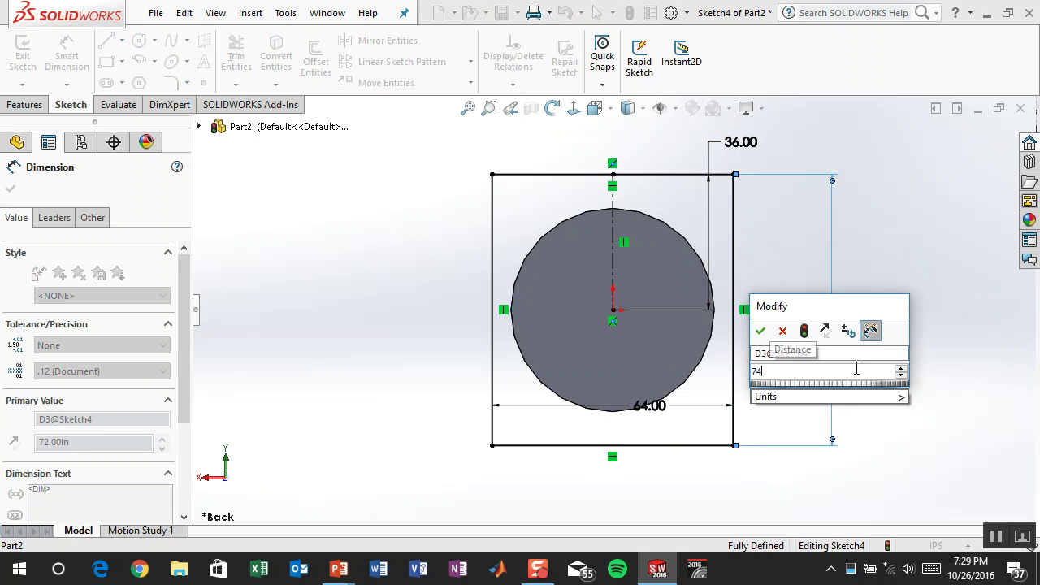
pyautogui.press('Return')
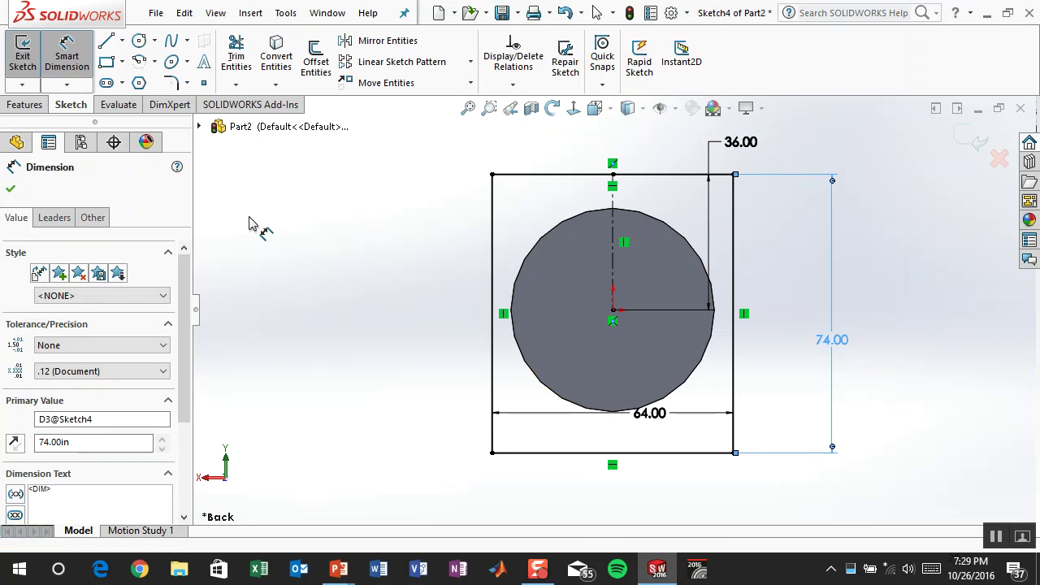
# Step: Extrude the rectangle as a blind boss 74 in deep, reversed back over the shaft's thickest section and merged with it
pyautogui.click(26, 109)
pyautogui.click(33, 58)
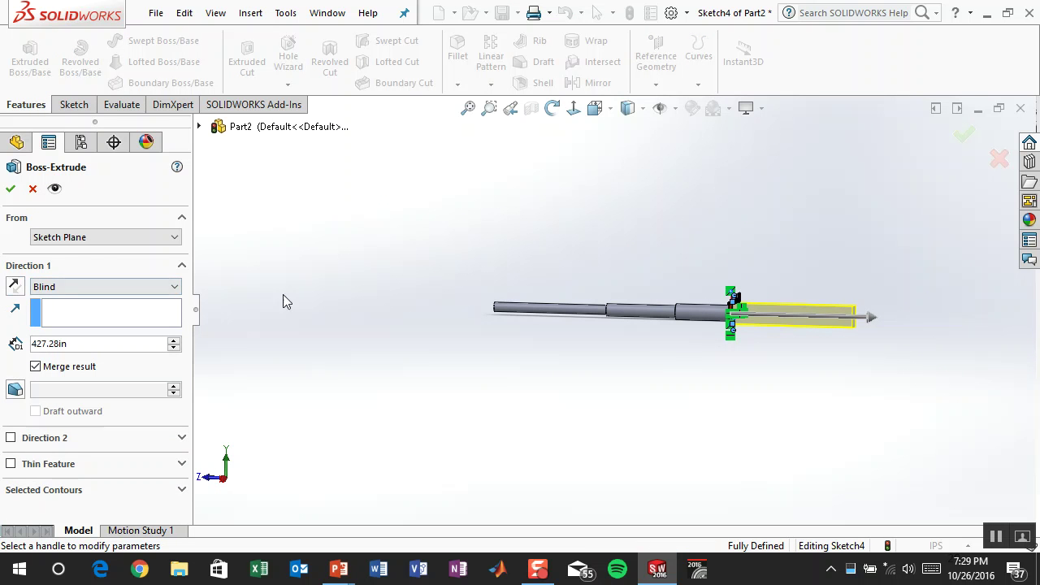
pyautogui.click(870, 317)
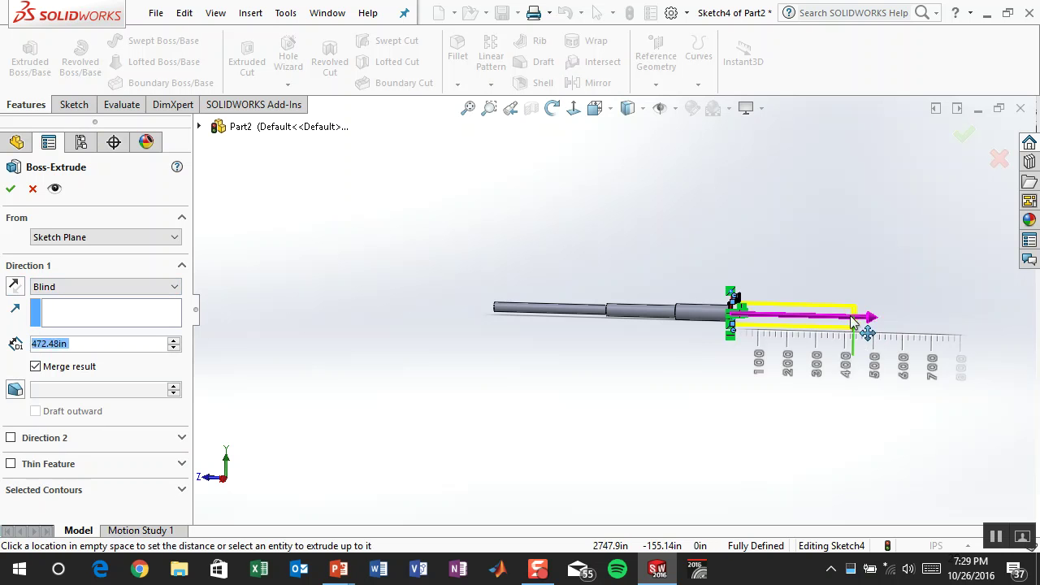
pyautogui.click(731, 327)
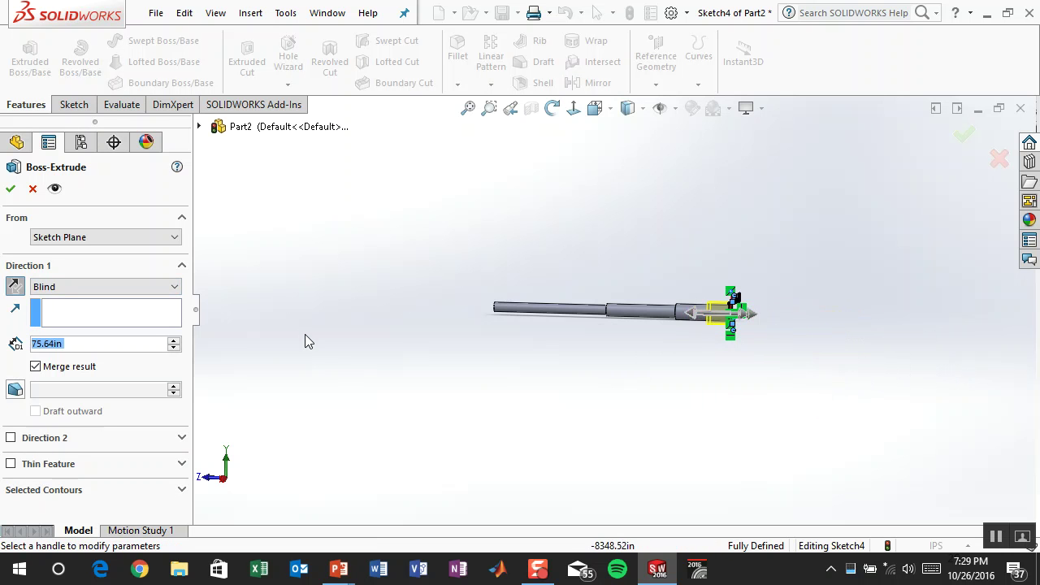
pyautogui.write('74')
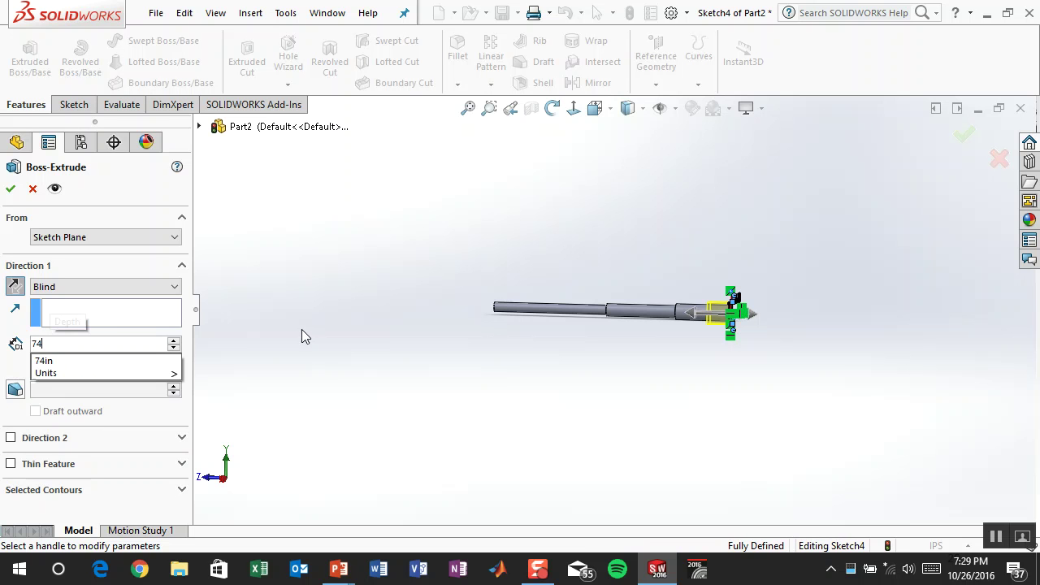
pyautogui.press('Return')
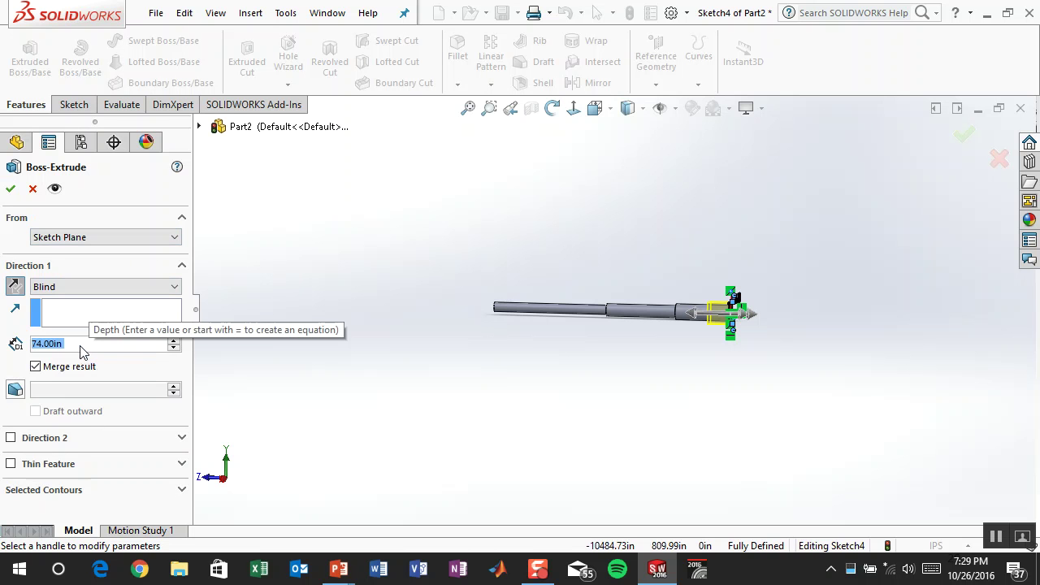
pyautogui.click(14, 188)
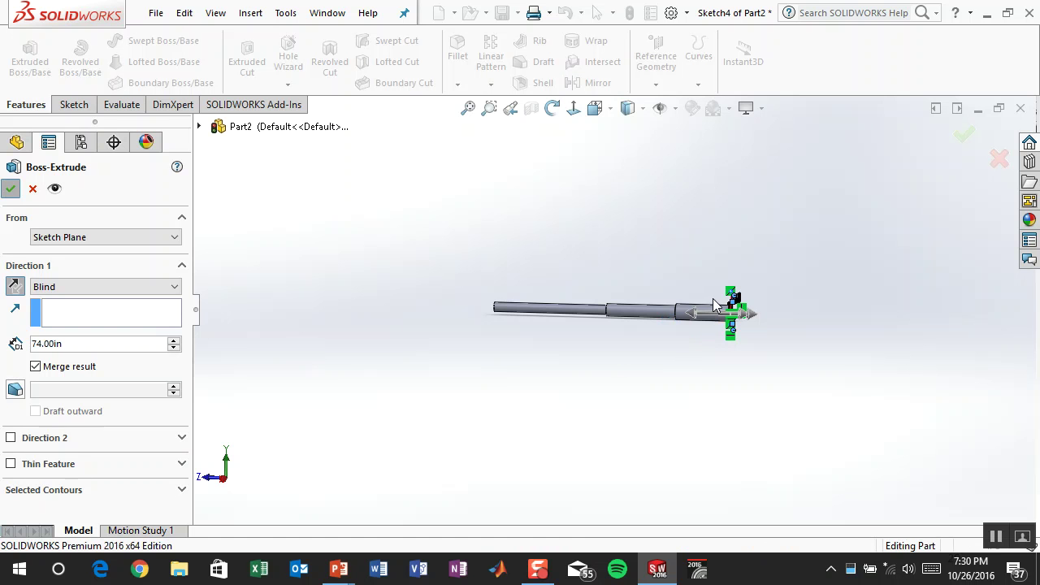
# Step: Start a sketch on the block's square side face, parallel to the shaft axis, and orient the view normal to it
pyautogui.scroll(-5, 713, 307)
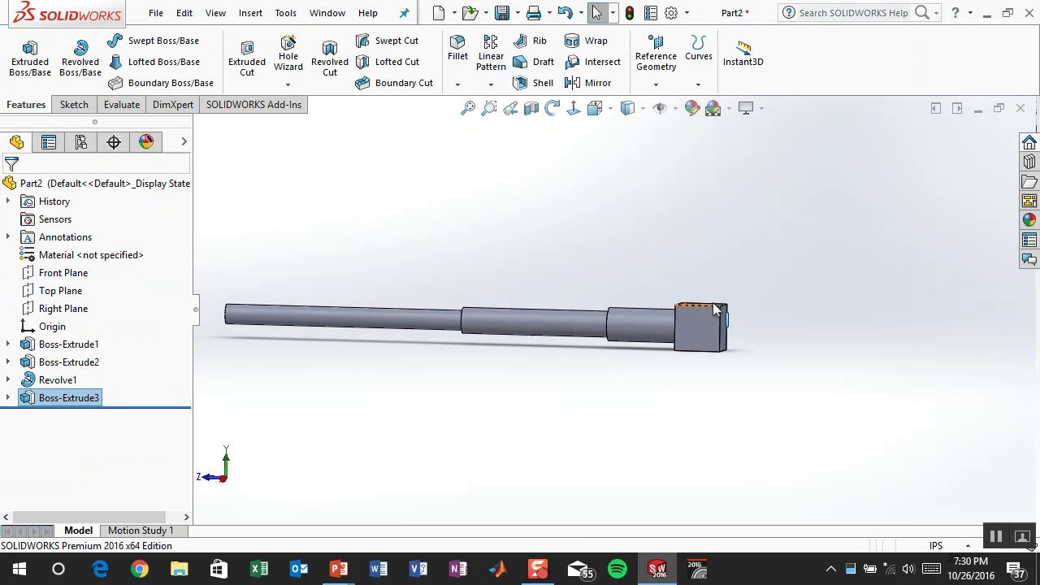
pyautogui.moveTo(708, 260); pyautogui.dragTo(644, 332, button='middle')
pyautogui.click(638, 345)
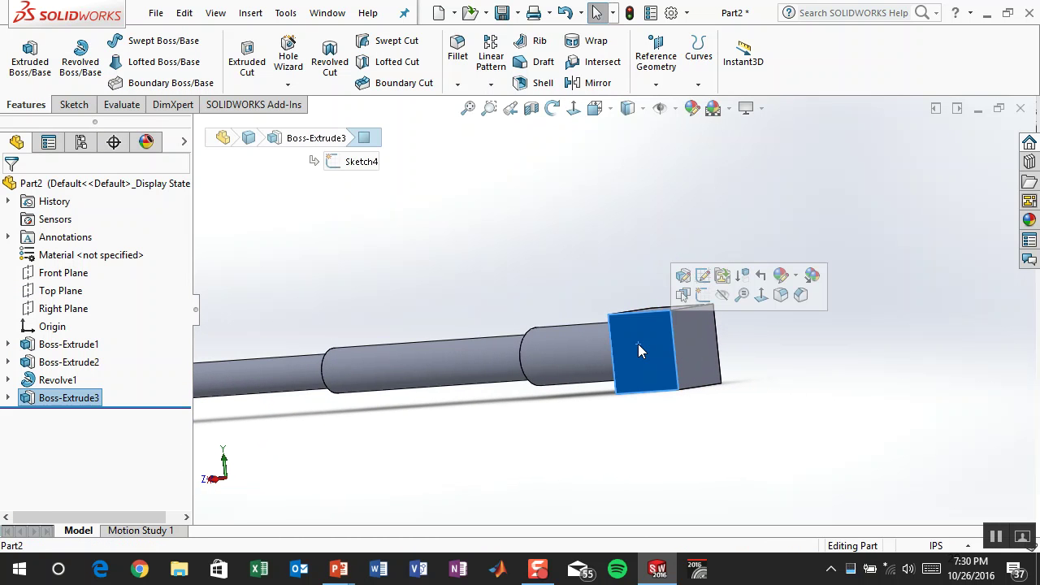
pyautogui.click(703, 294)
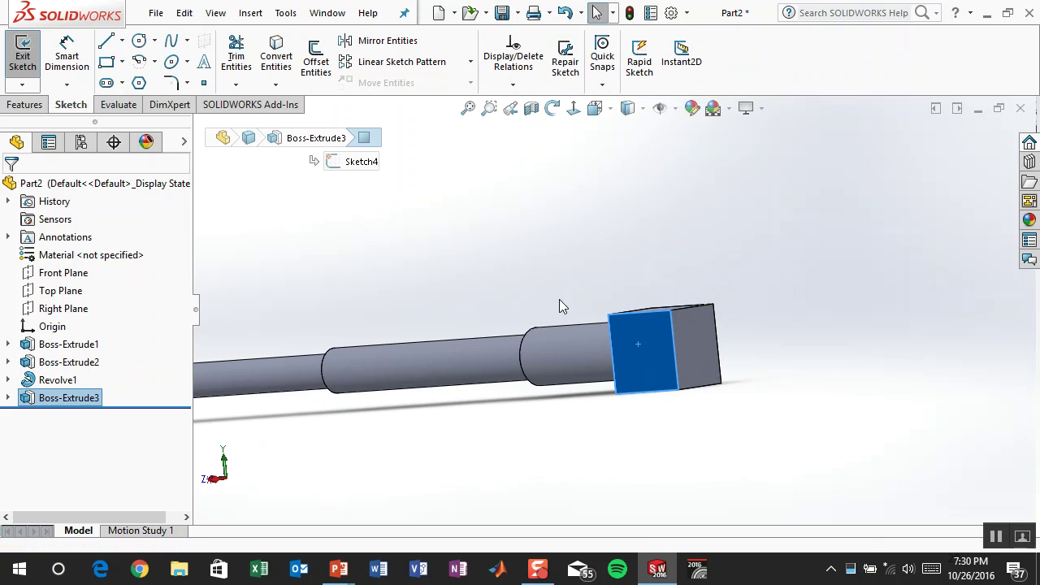
pyautogui.click(573, 109)
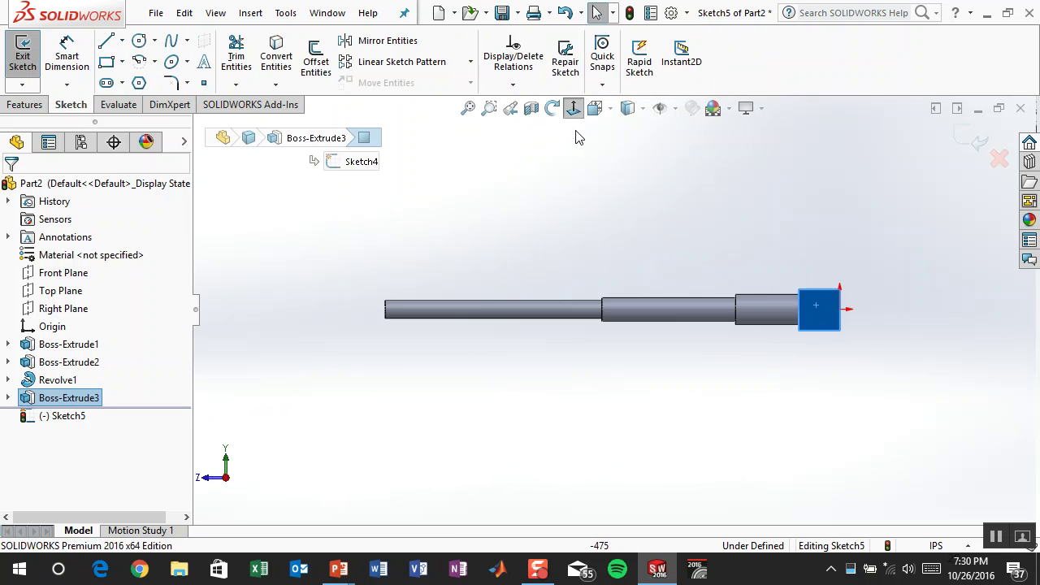
pyautogui.scroll(-4, 714, 294)
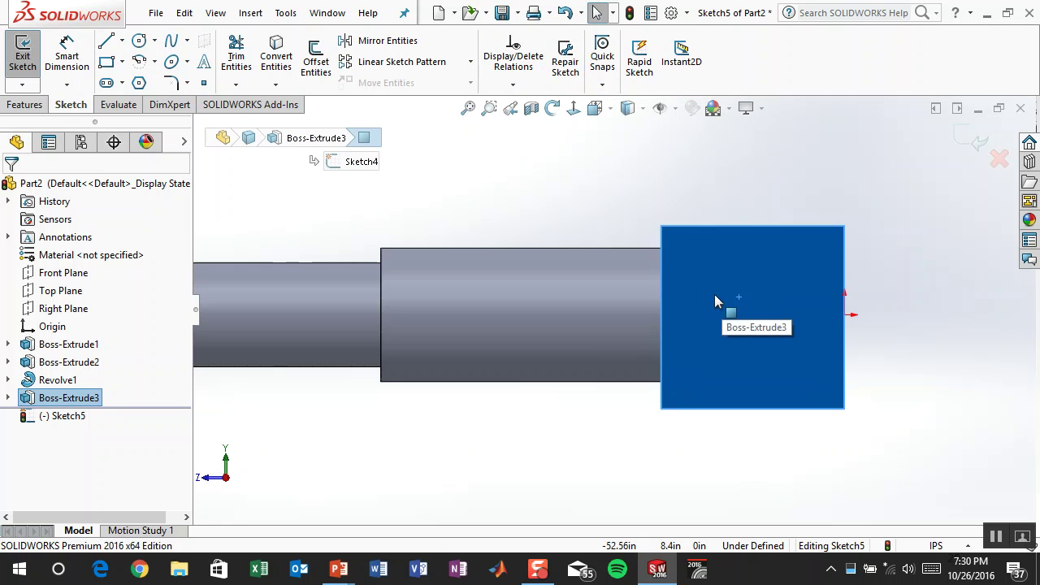
# Step: Draw a circle about 25 in in diameter near the middle of the block's side face
pyautogui.click(139, 40)
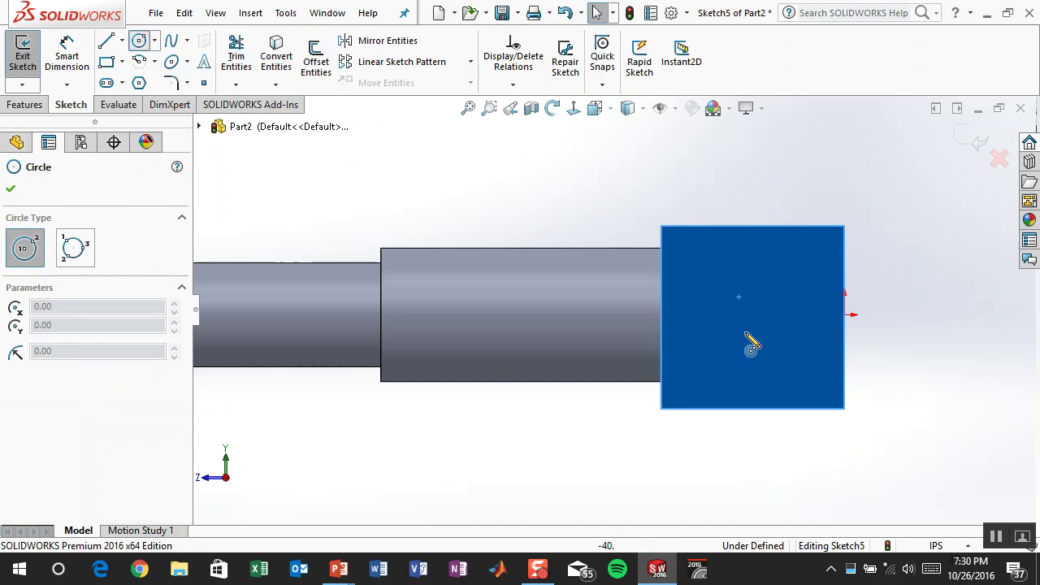
pyautogui.click(750, 309)
pyautogui.click(771, 286)
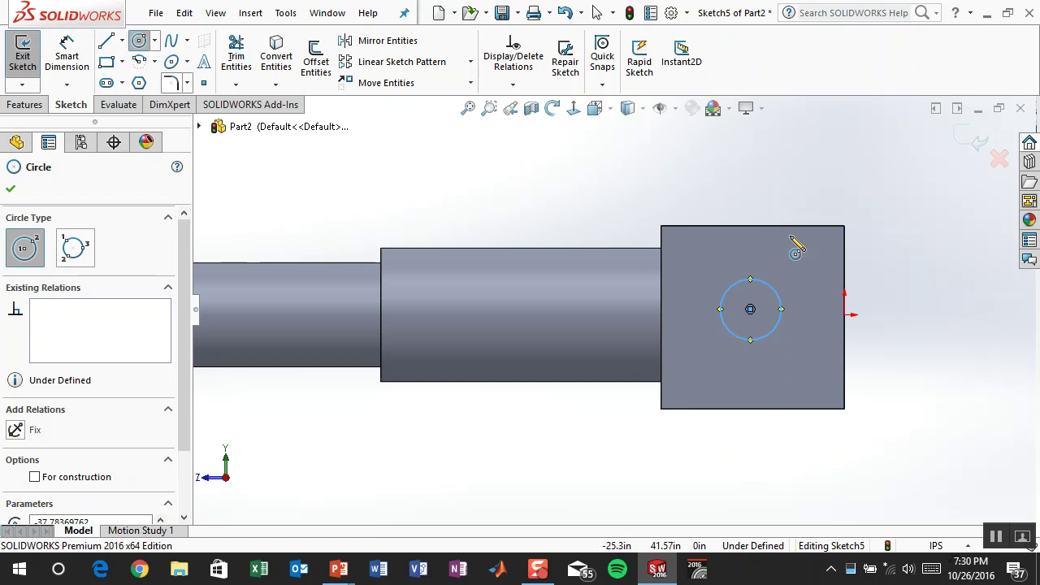
pyautogui.press('Escape')
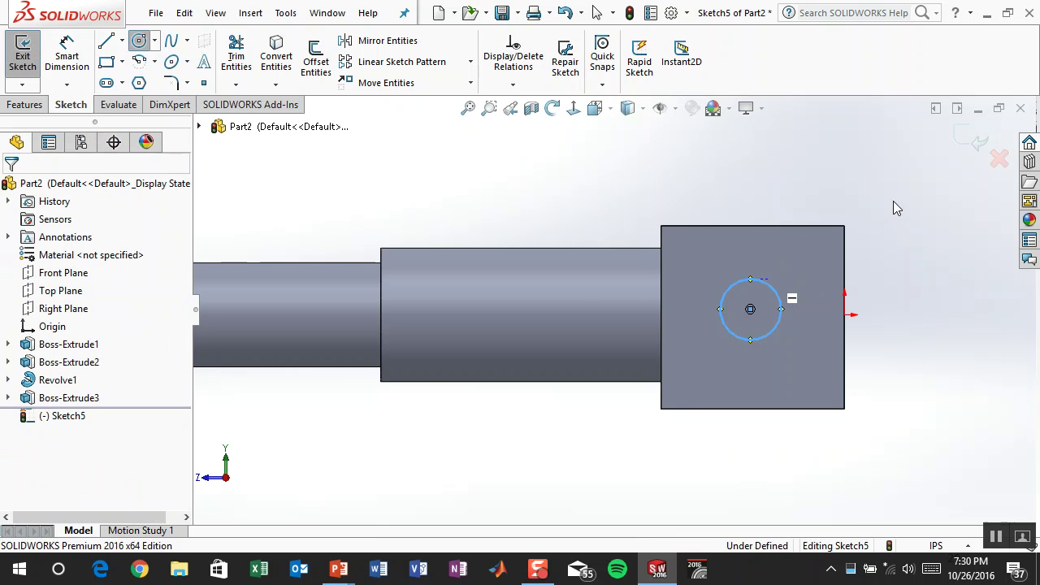
# Step: Dimension the circle's diameter as 20 in
pyautogui.click(779, 297)
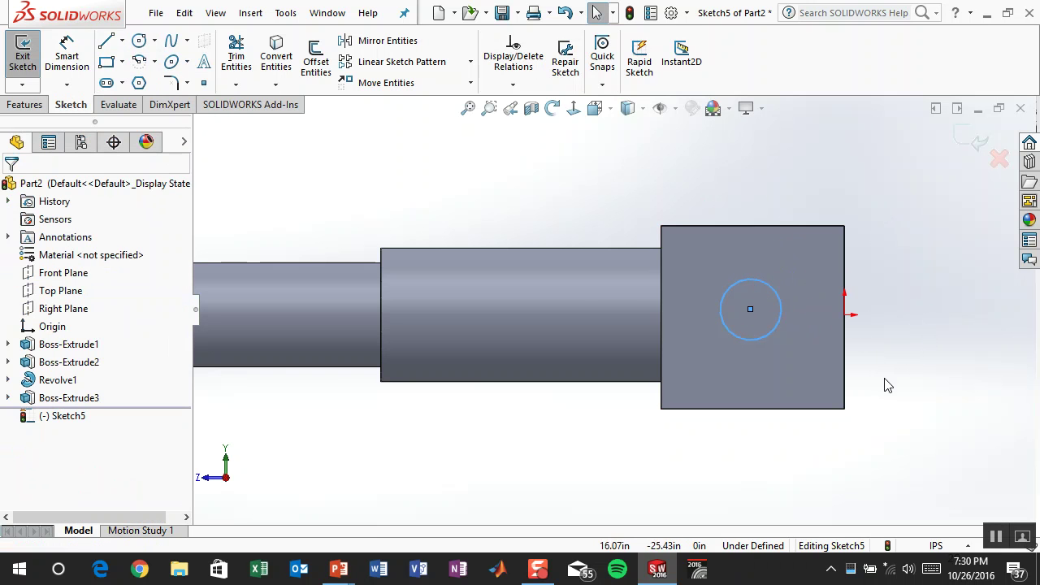
pyautogui.click(851, 315)
pyautogui.click(845, 274)
pyautogui.click(918, 267)
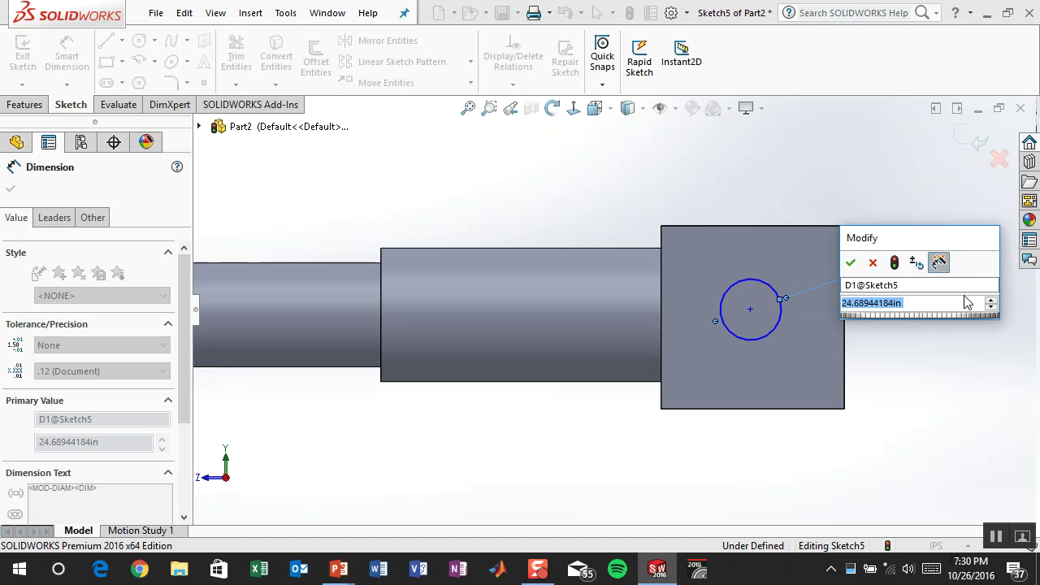
pyautogui.write('24')
pyautogui.press('Escape')
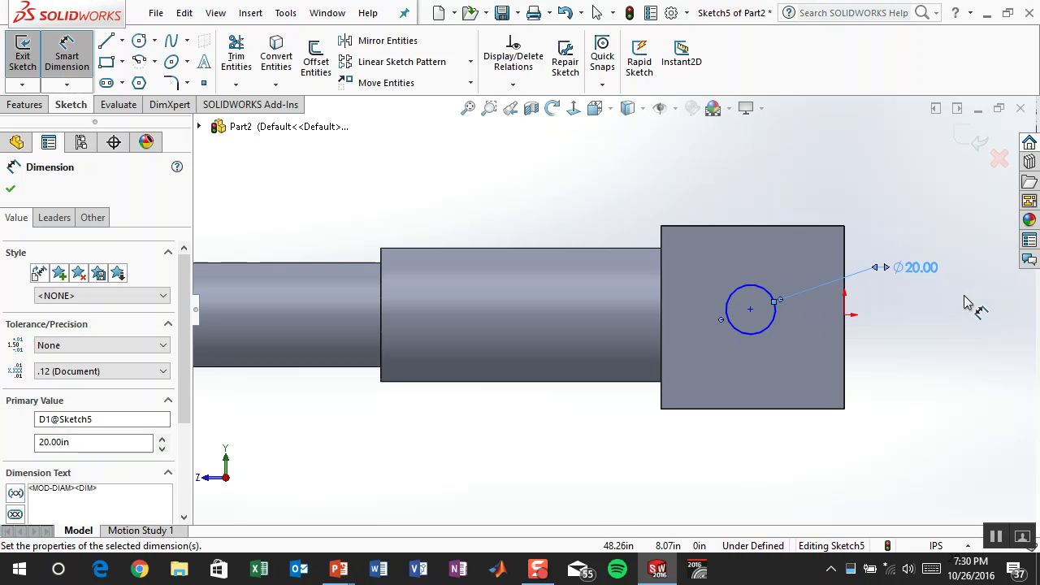
# Step: Dimension the distance from the block's upper edge to the circle's centre as 30 in
pyautogui.click(766, 234)
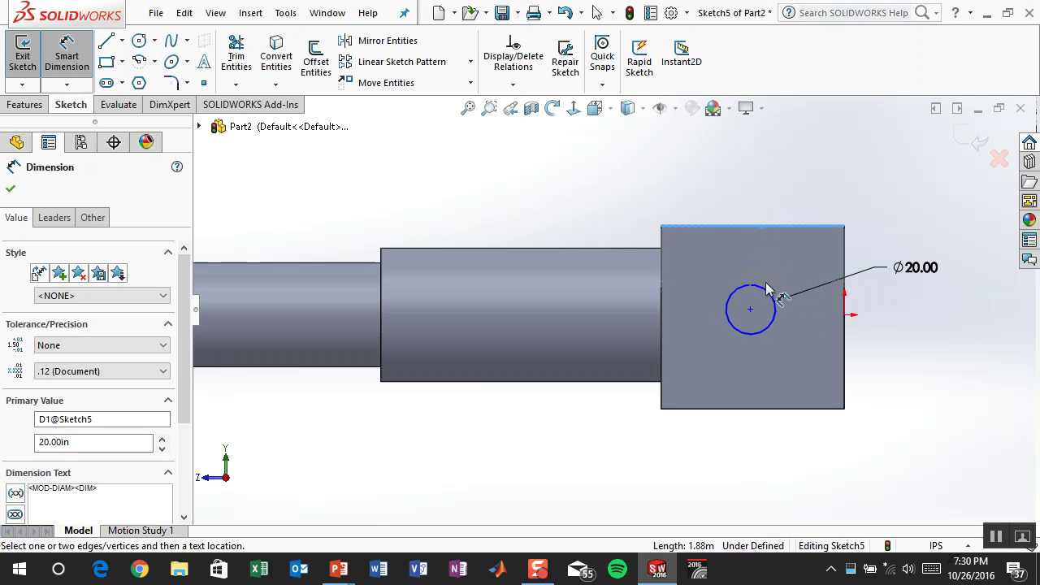
pyautogui.click(765, 286)
pyautogui.click(608, 200)
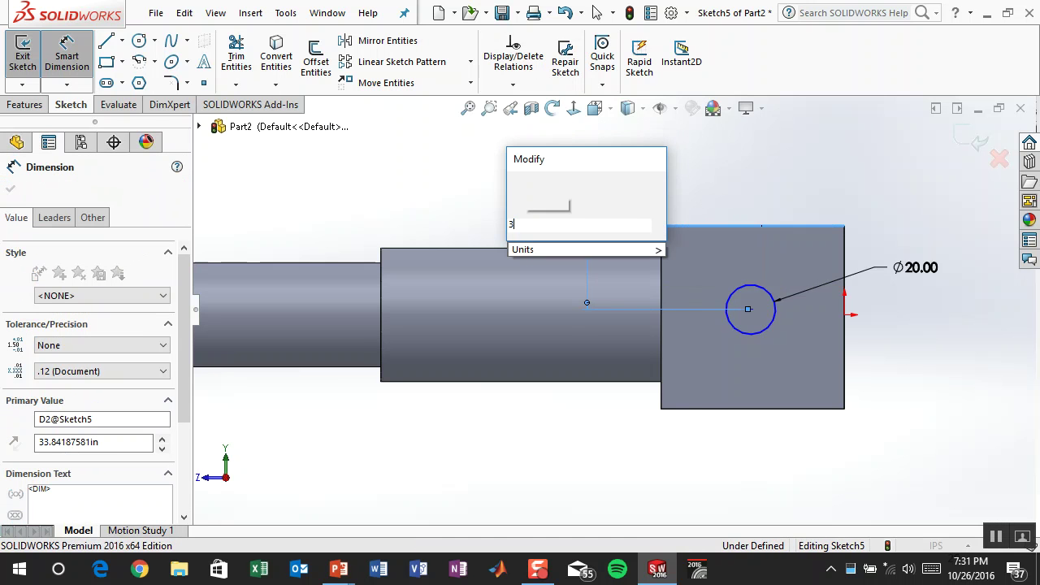
pyautogui.press('Return')
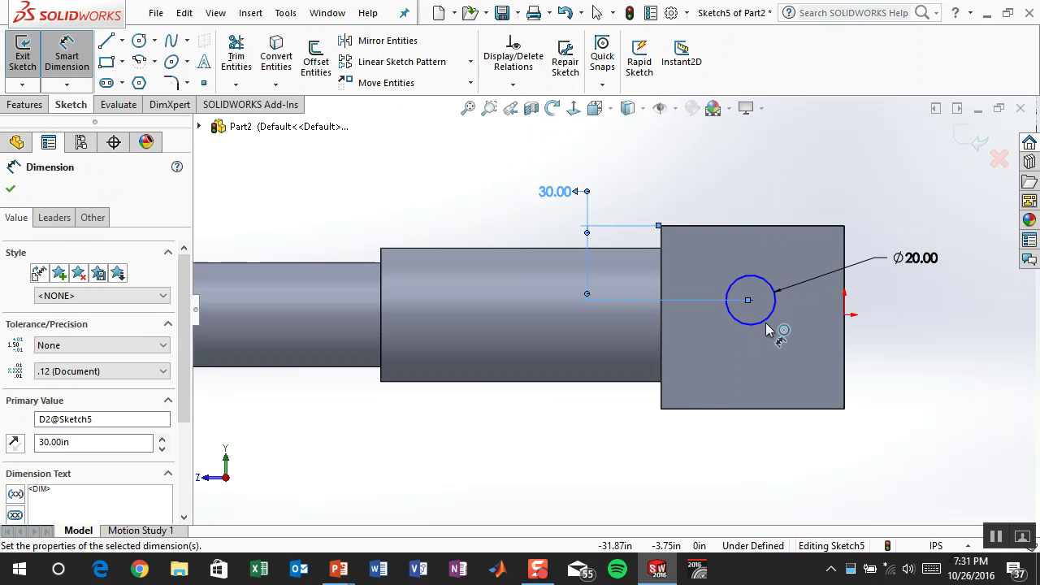
# Step: Dimension the distance from the block's free end edge to the circle's centre as 40 in
pyautogui.click(770, 317)
pyautogui.click(842, 362)
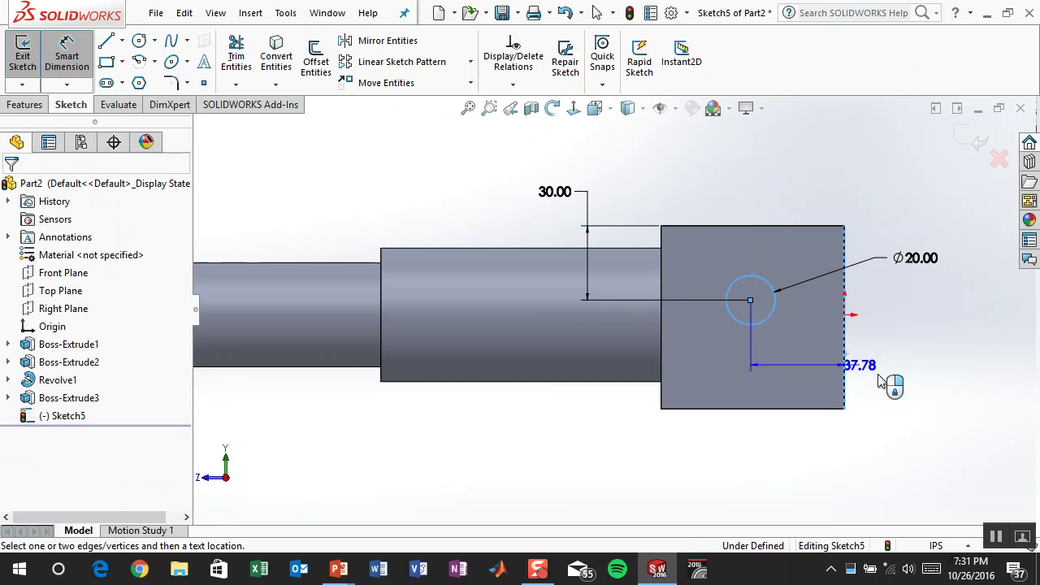
pyautogui.click(849, 386)
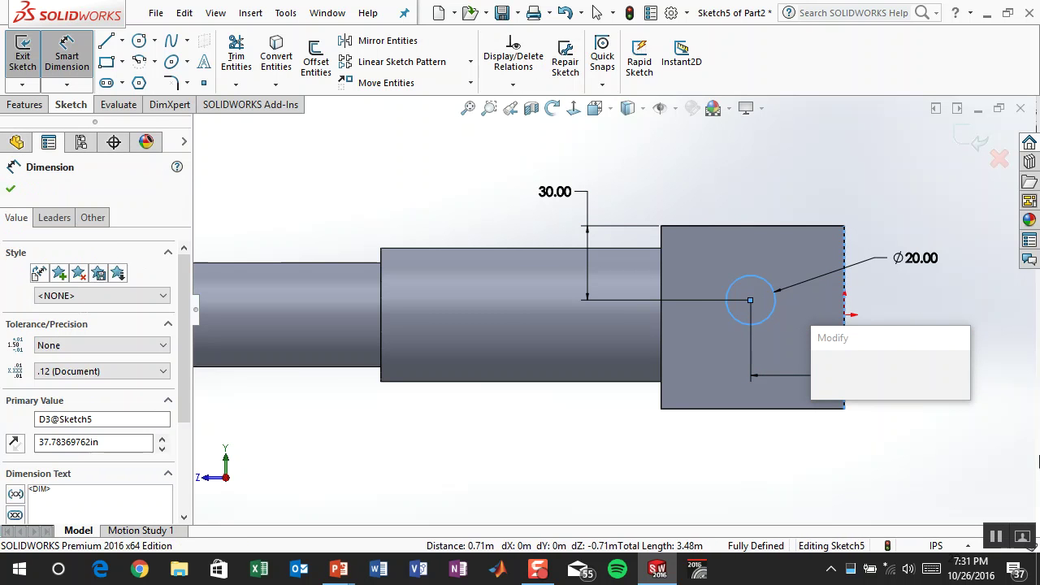
pyautogui.write('40')
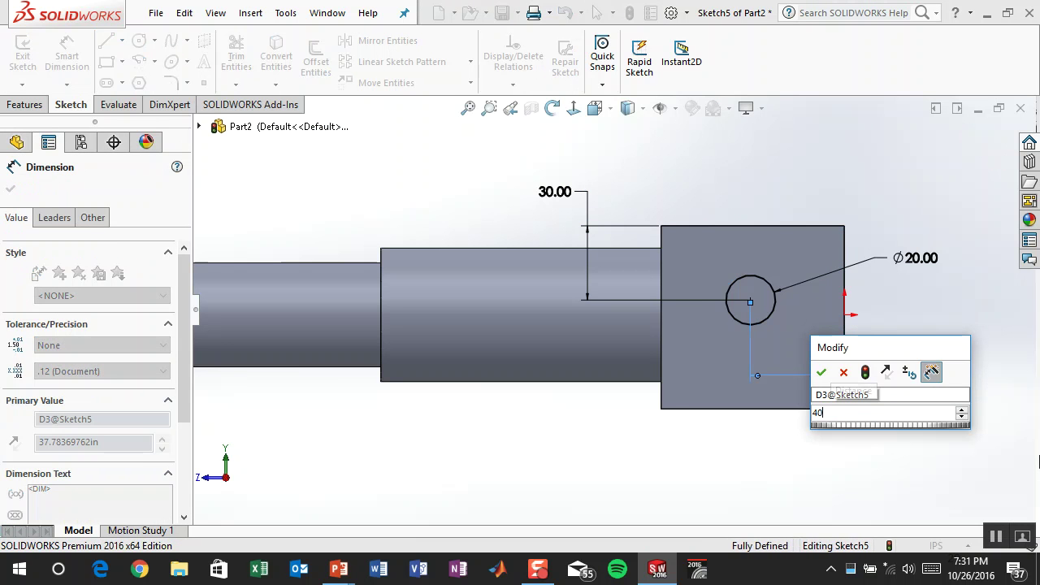
pyautogui.press('Escape')
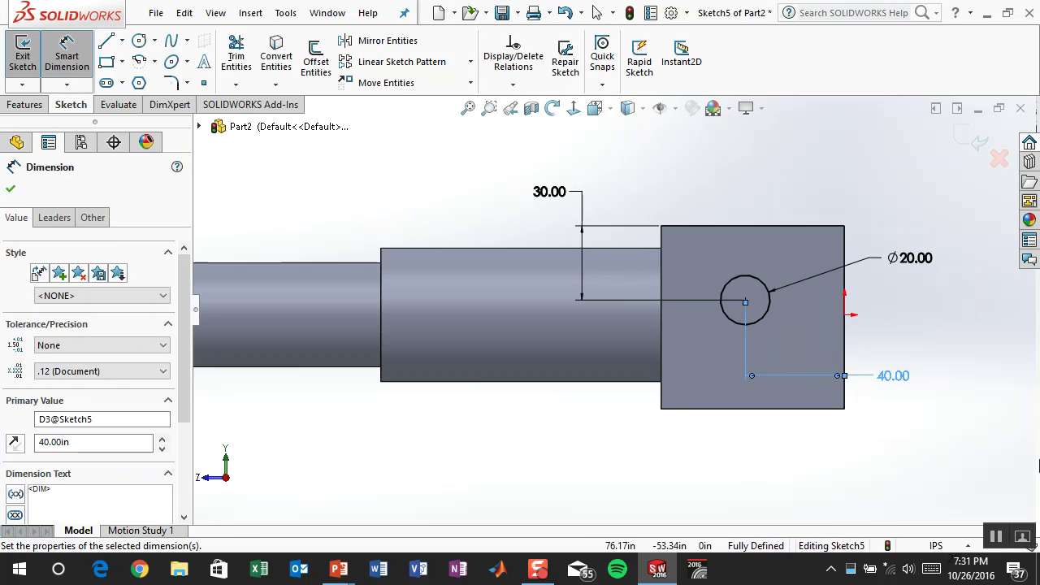
pyautogui.press('Escape')
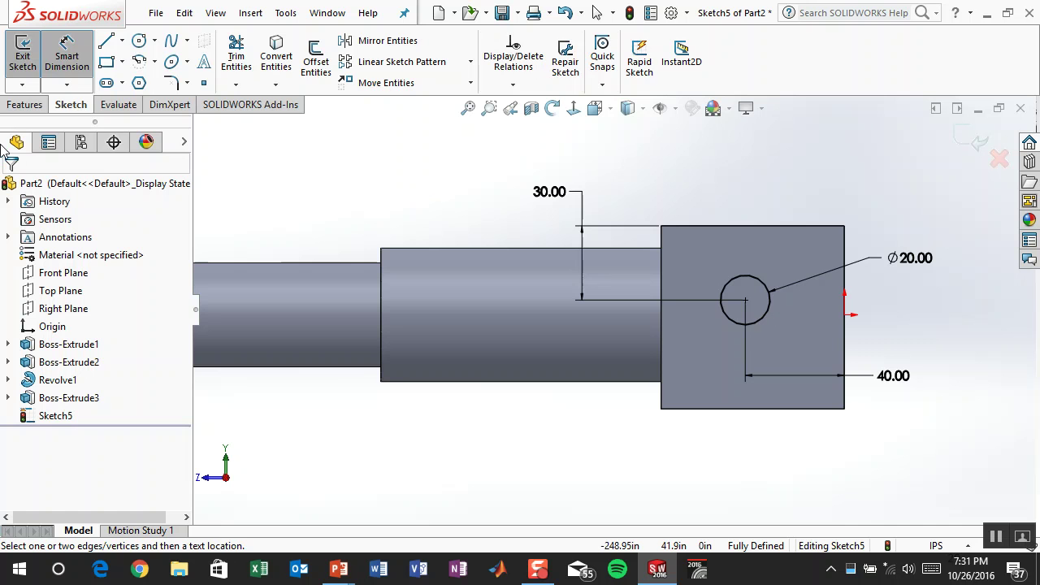
# Step: Extrude the dimensioned circle as a blind boss 30 in outward from the block's side face
pyautogui.click(25, 104)
pyautogui.moveTo(771, 186); pyautogui.dragTo(731, 254, button='middle')
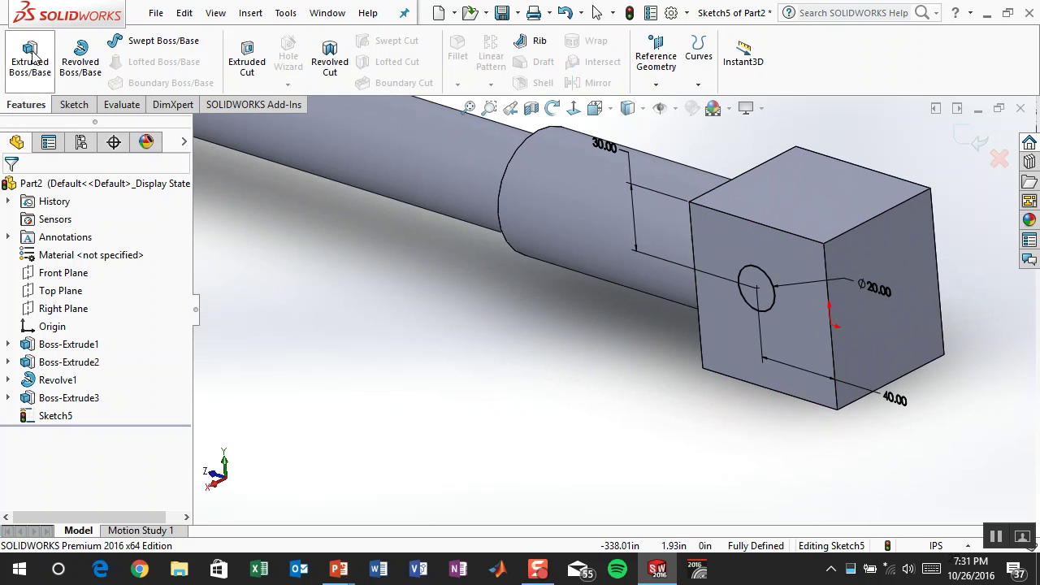
pyautogui.click(30, 57)
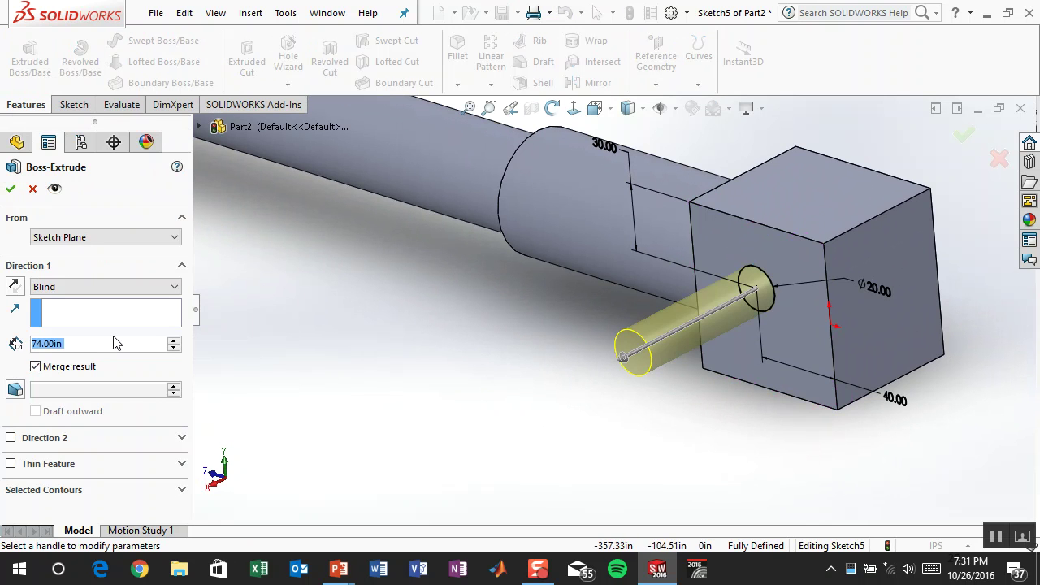
pyautogui.write('20')
pyautogui.press('Return')
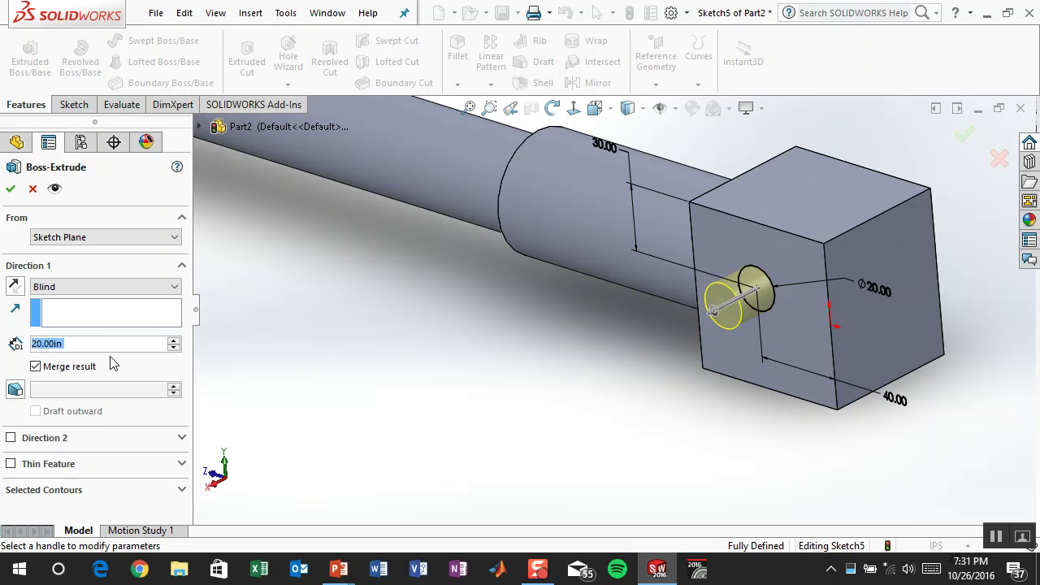
pyautogui.write('30')
pyautogui.press('Return')
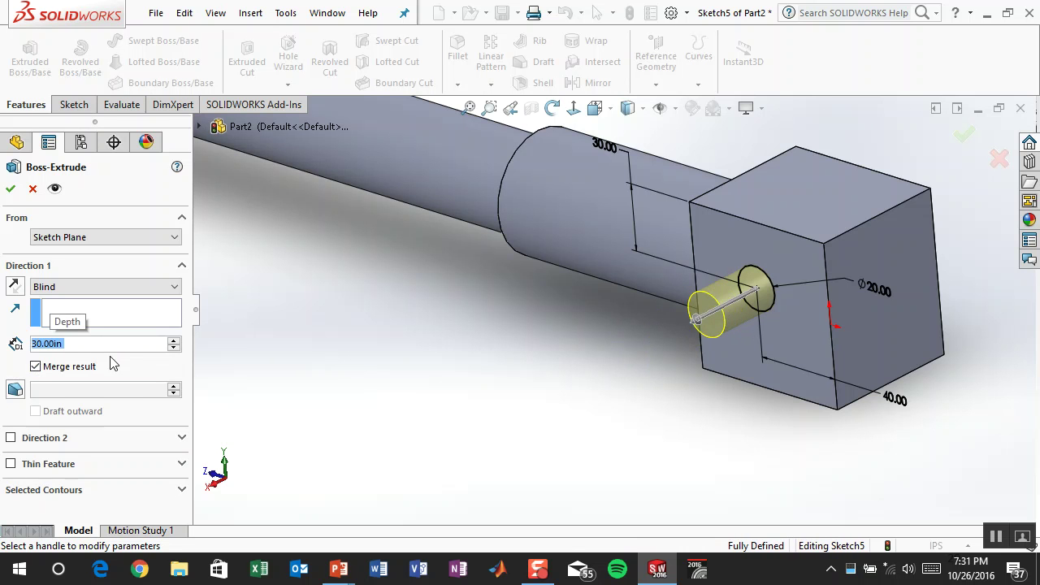
pyautogui.click(10, 189)
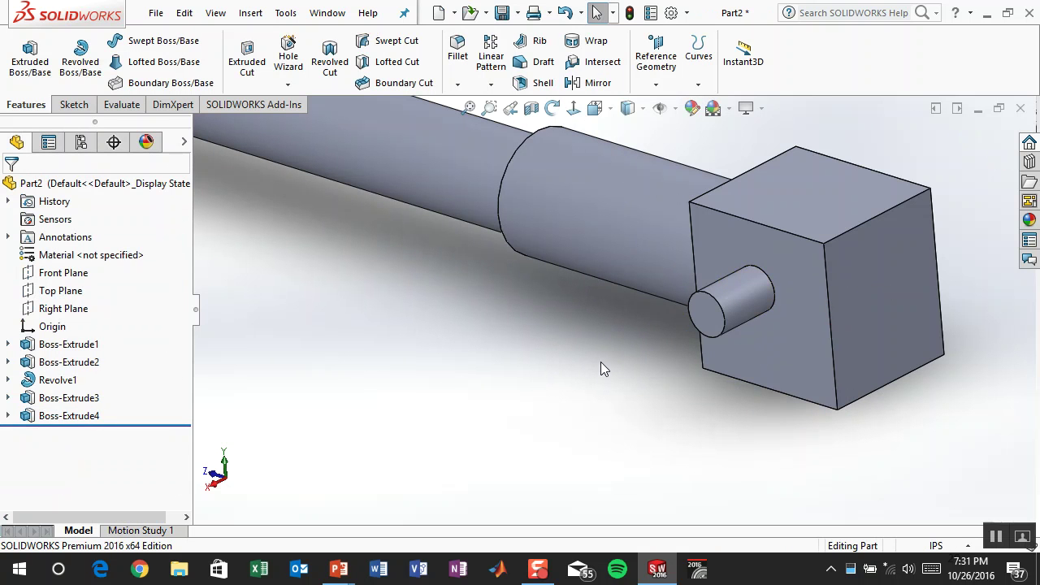
# Step: Create a mid-plane reference plane between the block's side face carrying the round boss and the opposite side face
pyautogui.moveTo(585, 375)
pyautogui.mouseDown(button='middle')
pyautogui.moveTo(558, 360)
pyautogui.moveTo(499, 355)
pyautogui.moveTo(552, 360)
pyautogui.moveTo(571, 380)
pyautogui.mouseUp(button='middle')
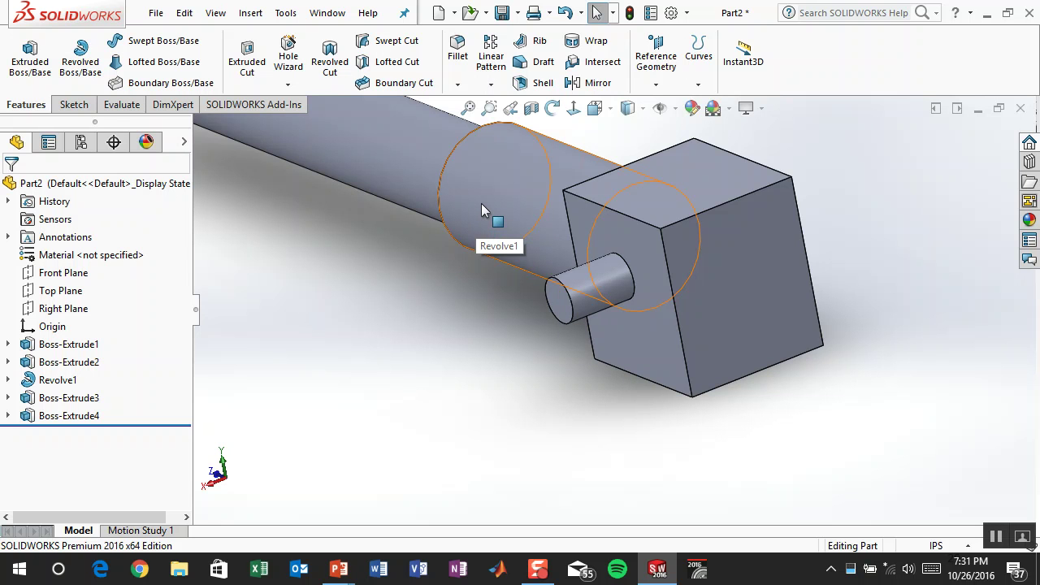
pyautogui.keyDown('ctrl'); pyautogui.moveTo(455, 277); pyautogui.dragTo(460, 302, button='middle'); pyautogui.keyUp('ctrl')
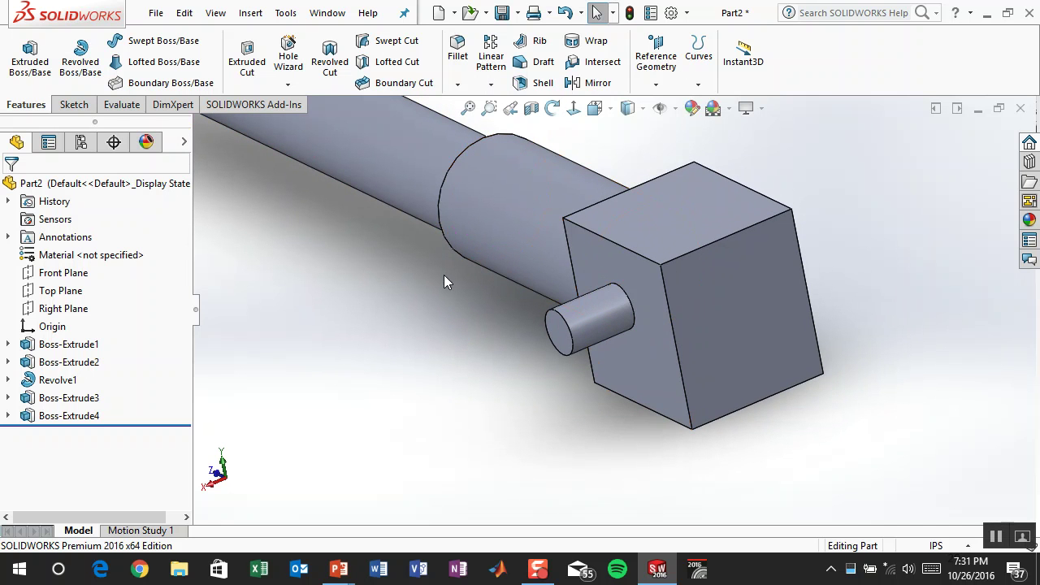
pyautogui.click(64, 311)
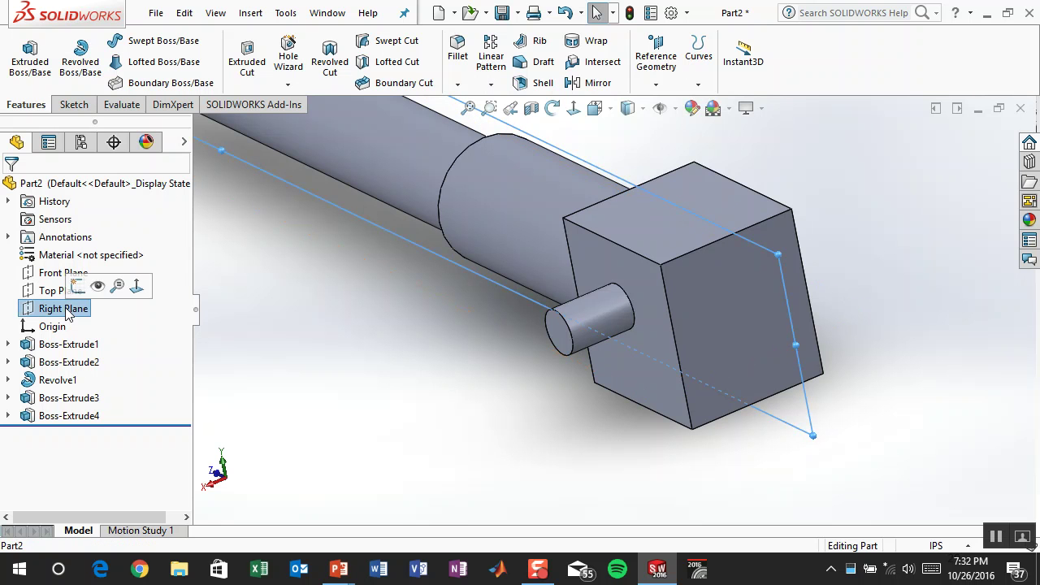
pyautogui.click(426, 362)
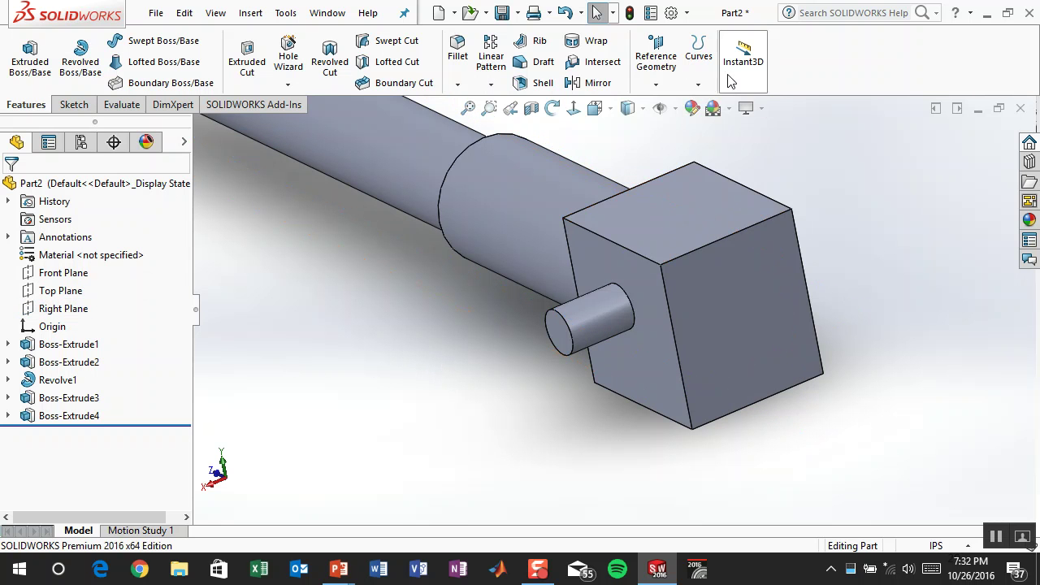
pyautogui.click(674, 65)
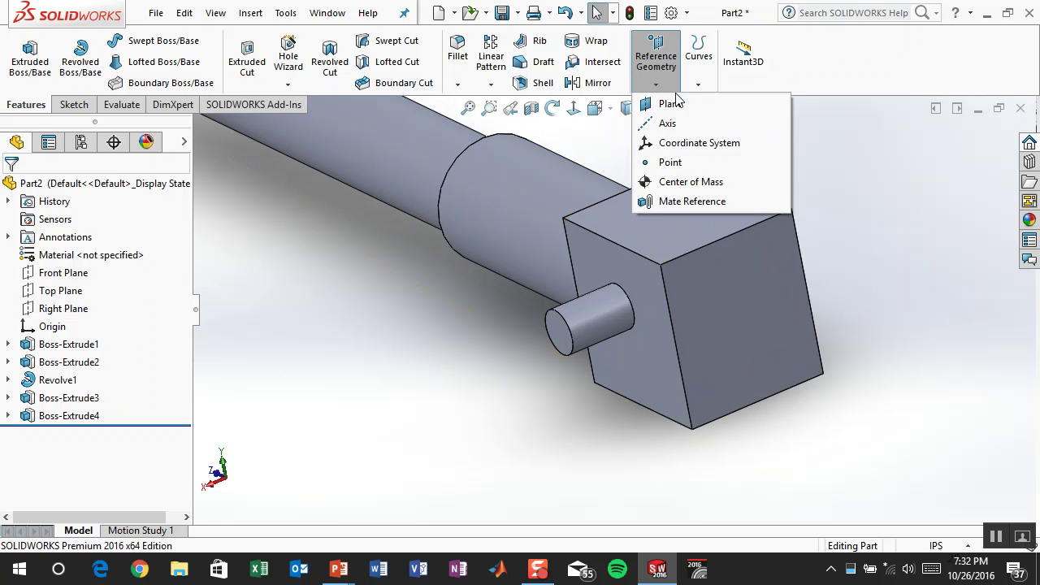
pyautogui.click(672, 103)
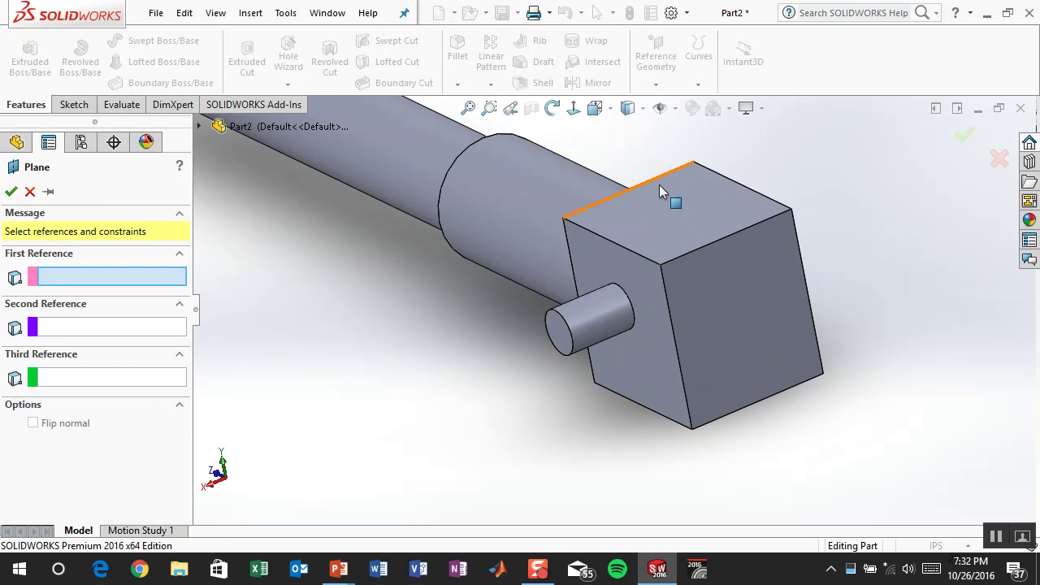
pyautogui.click(630, 273)
pyautogui.moveTo(874, 225); pyautogui.dragTo(829, 232, button='middle')
pyautogui.click(829, 266)
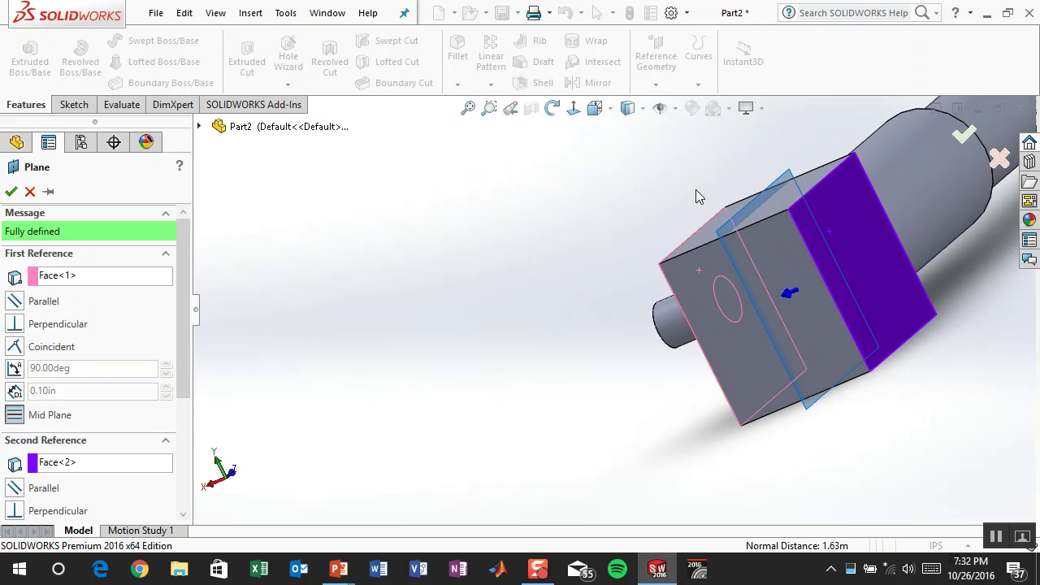
pyautogui.click(12, 192)
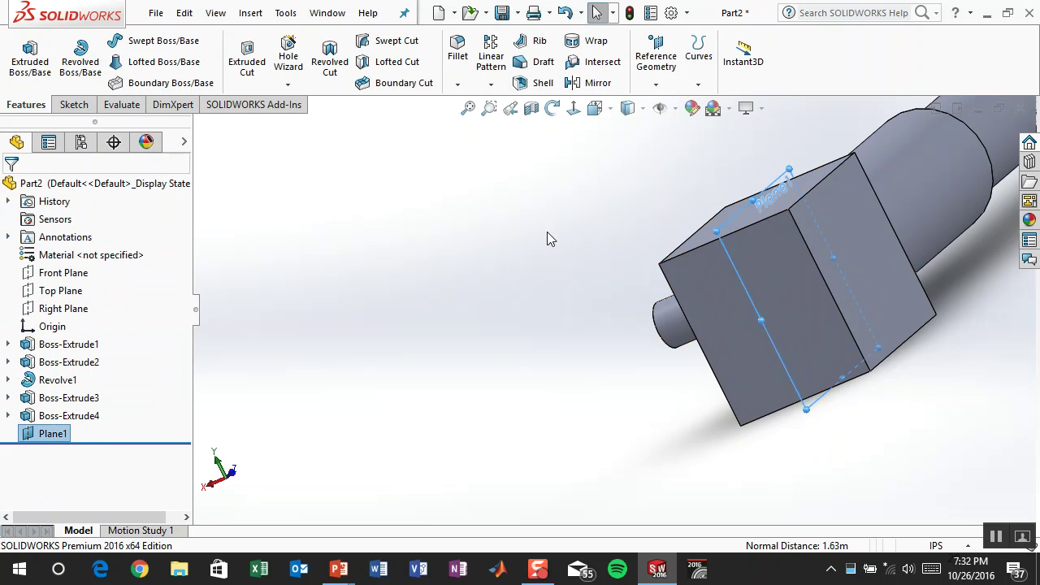
# Step: Mirror the round side boss about the block's mid-plane onto the opposite side face
pyautogui.click(73, 416)
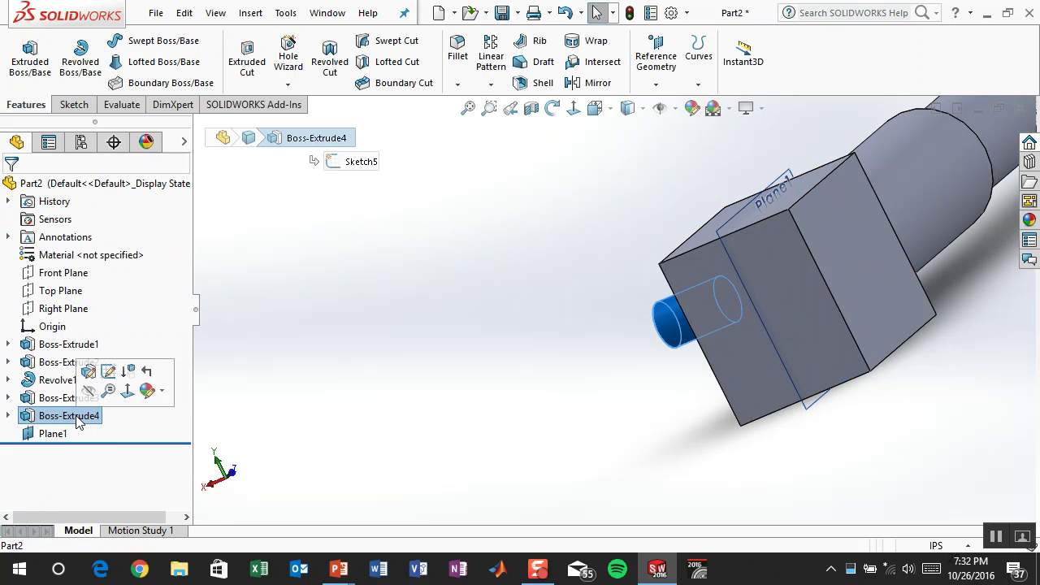
pyautogui.keyDown('ctrl'); pyautogui.click(69, 433); pyautogui.keyUp('ctrl')
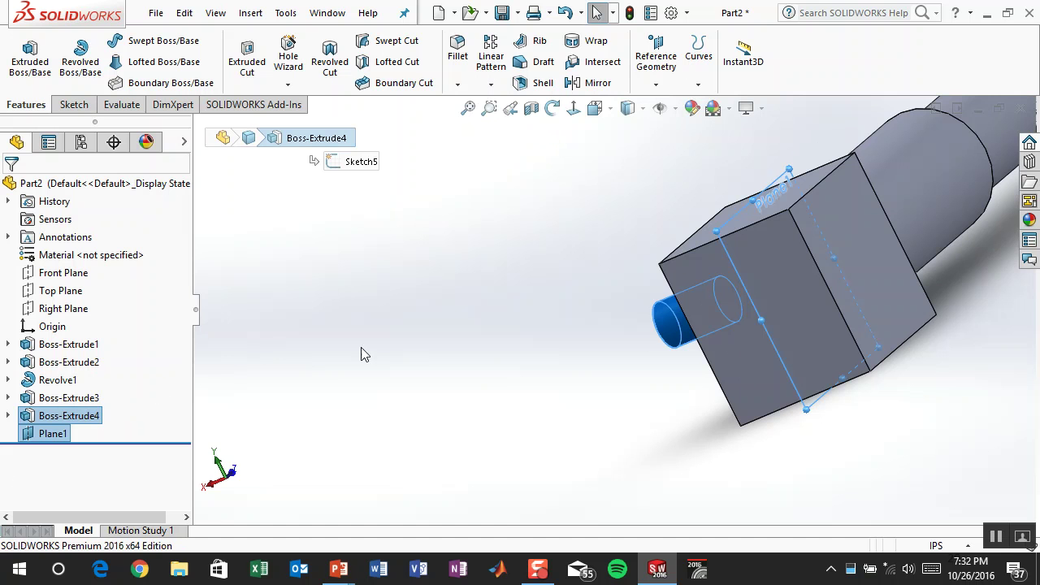
pyautogui.click(491, 85)
pyautogui.click(495, 85)
pyautogui.click(491, 83)
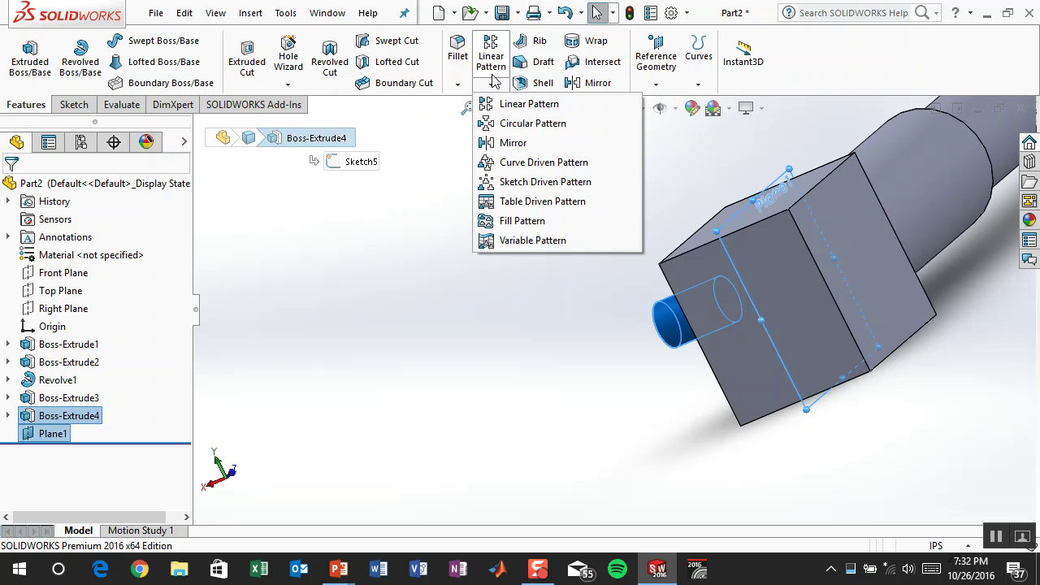
pyautogui.click(504, 142)
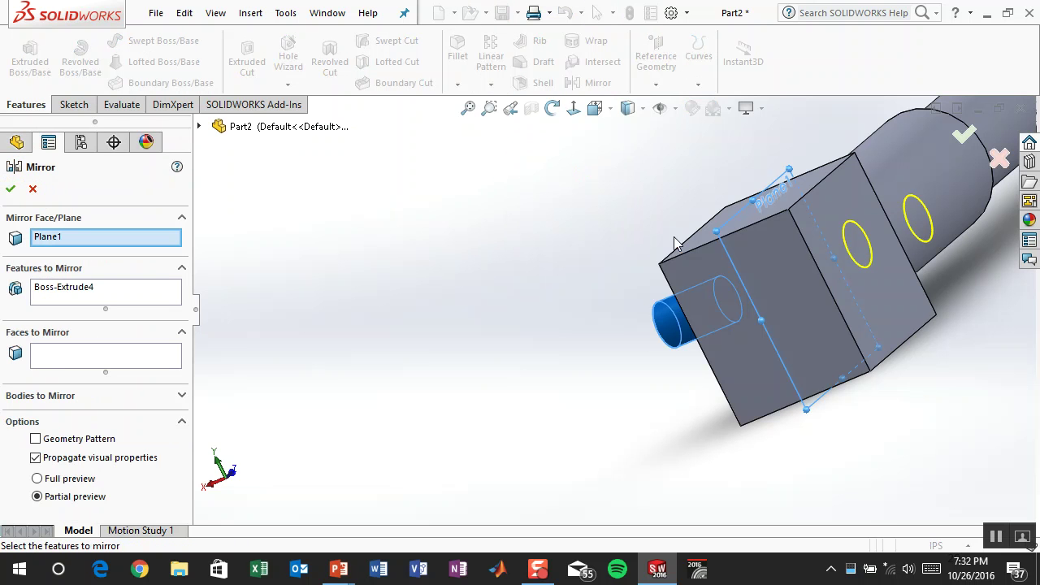
pyautogui.click(16, 189)
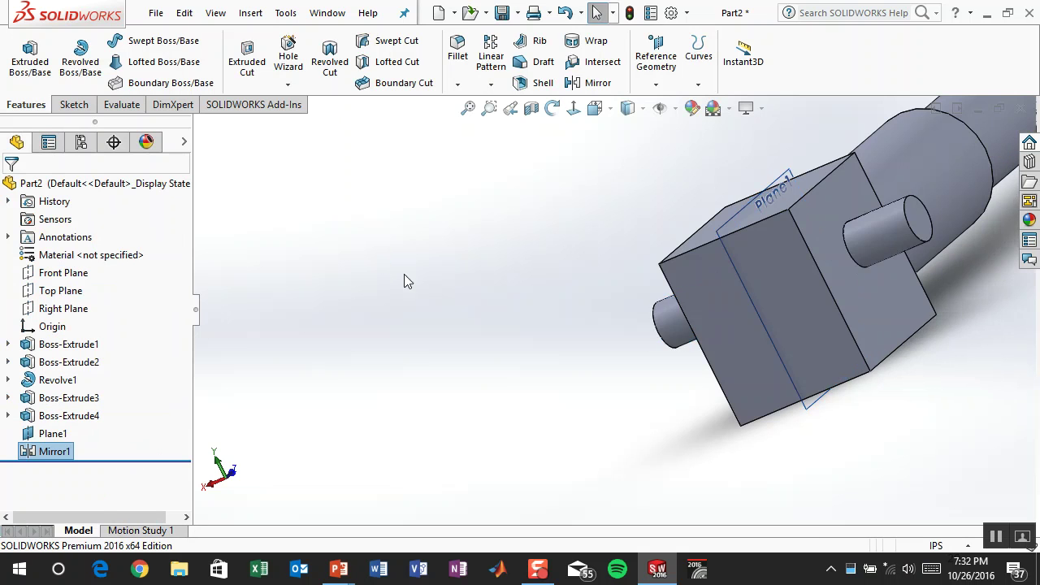
# Step: Start a sketch on the circular end face of the shaft's thinnest section and orient the view normal to it
pyautogui.moveTo(444, 277); pyautogui.dragTo(464, 271, button='middle')
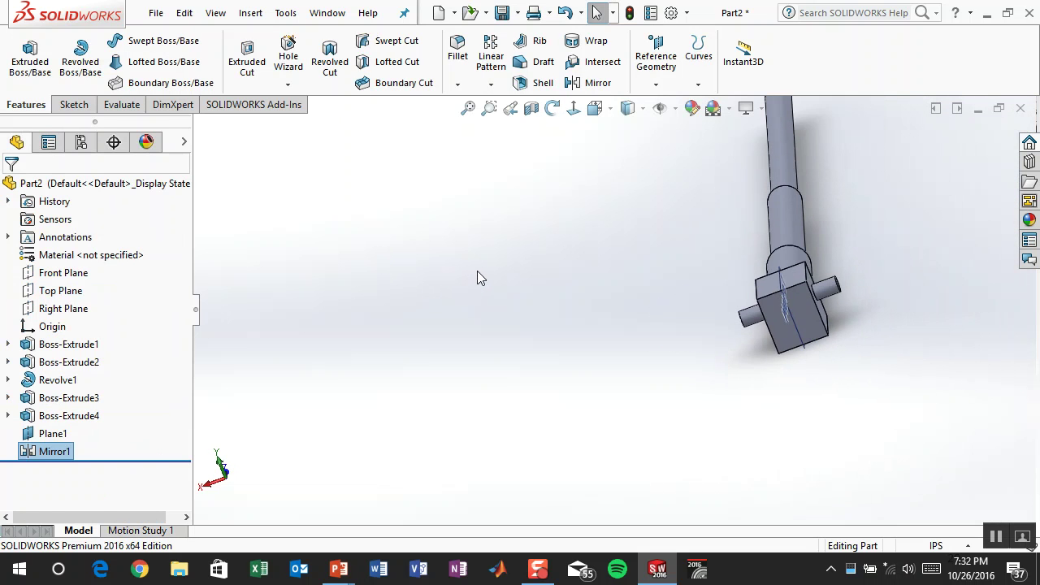
pyautogui.moveTo(620, 339); pyautogui.dragTo(774, 252, button='middle')
pyautogui.scroll(-3, 772, 245)
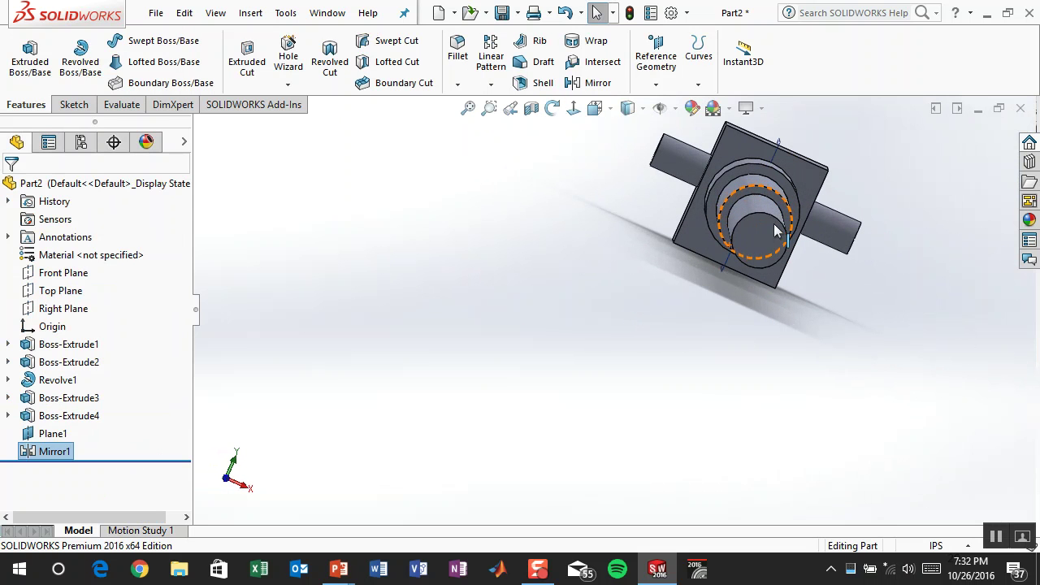
pyautogui.click(765, 237)
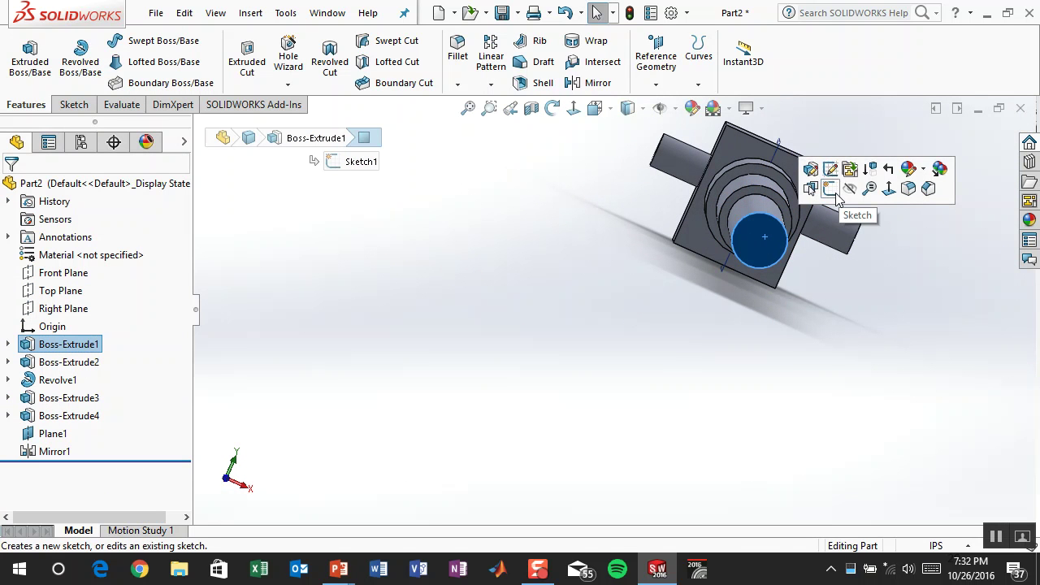
pyautogui.click(830, 189)
pyautogui.click(574, 111)
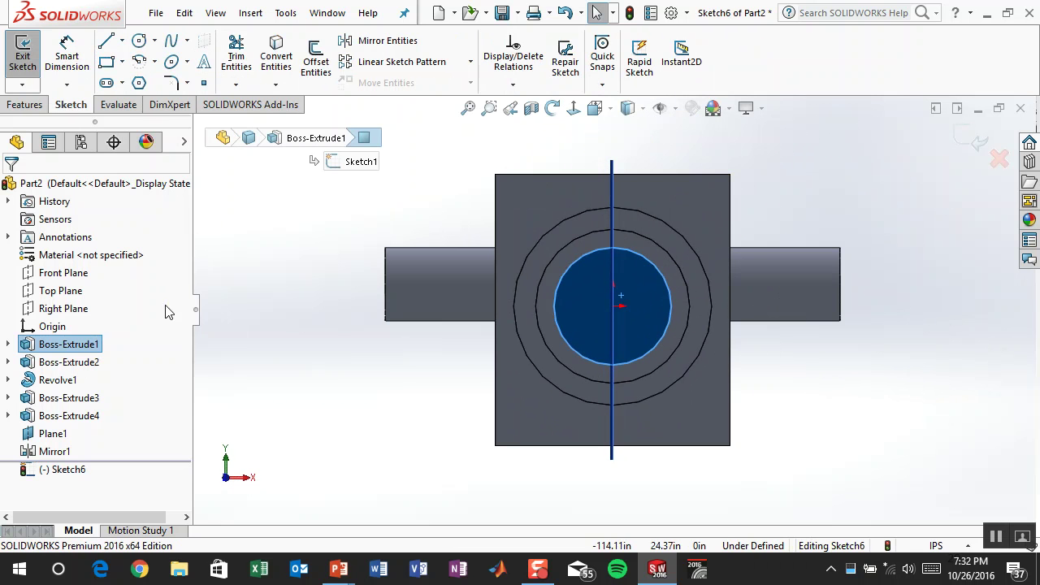
# Step: Show the first extrusion's sketch and convert its inner construction circle into the current sketch with Convert Entities
pyautogui.click(8, 344)
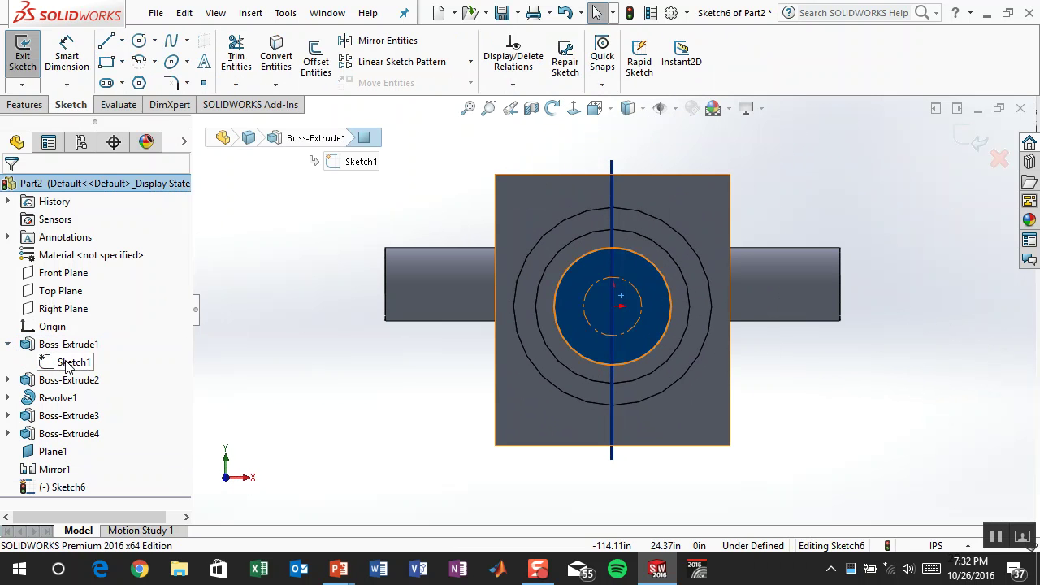
pyautogui.click(67, 363)
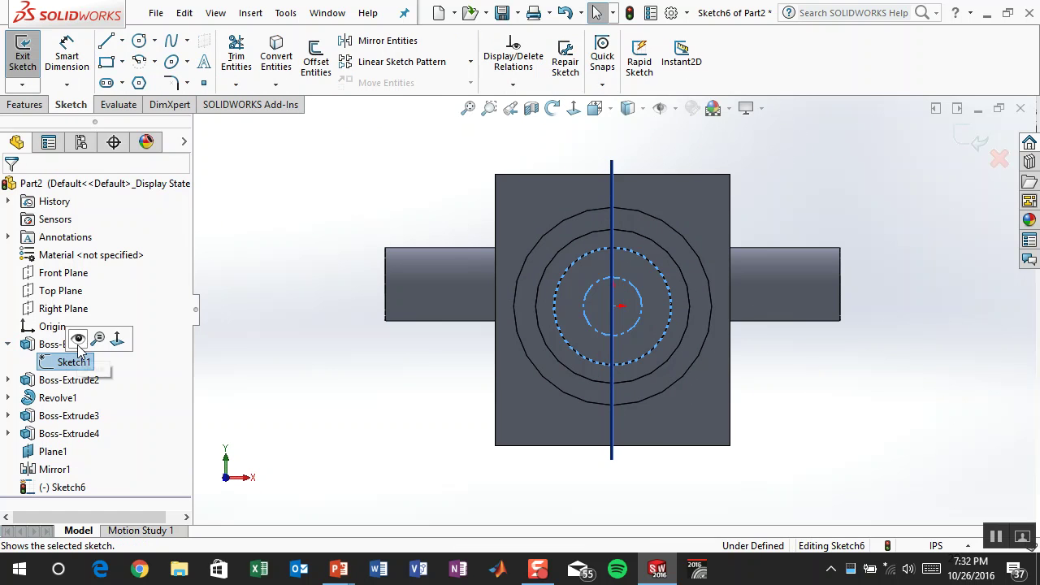
pyautogui.click(78, 340)
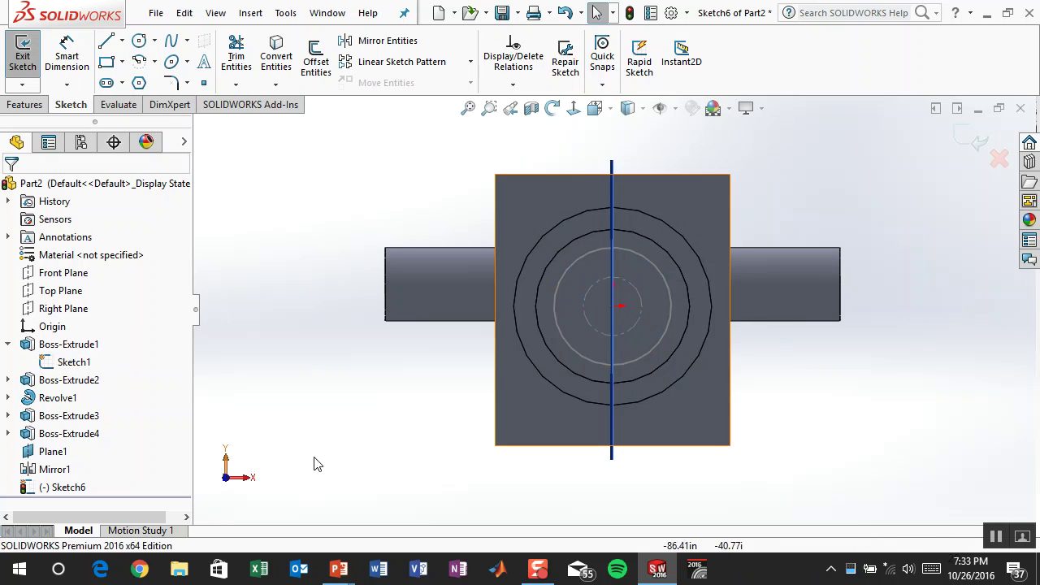
pyautogui.click(596, 291)
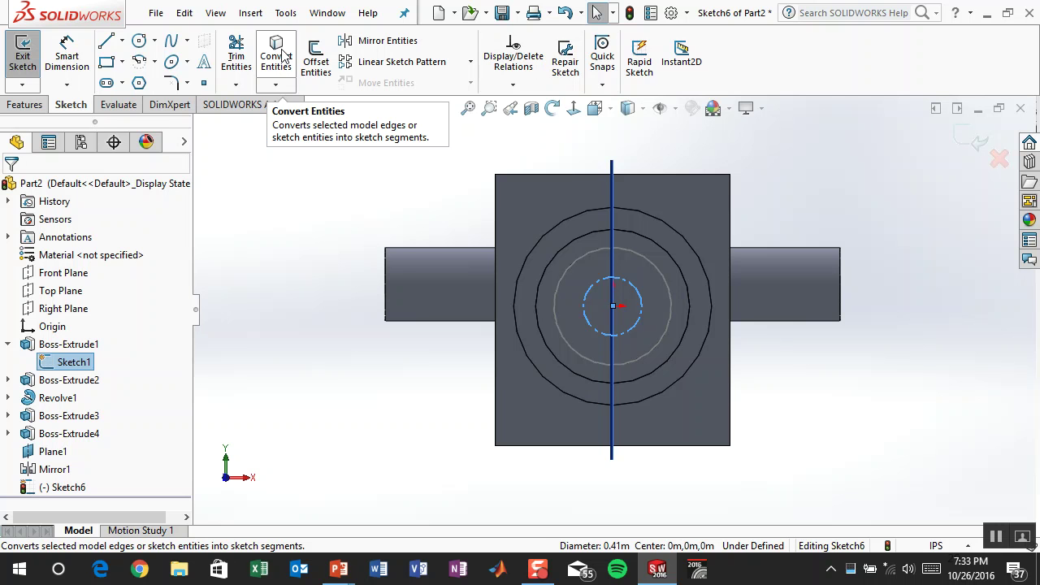
pyautogui.click(283, 54)
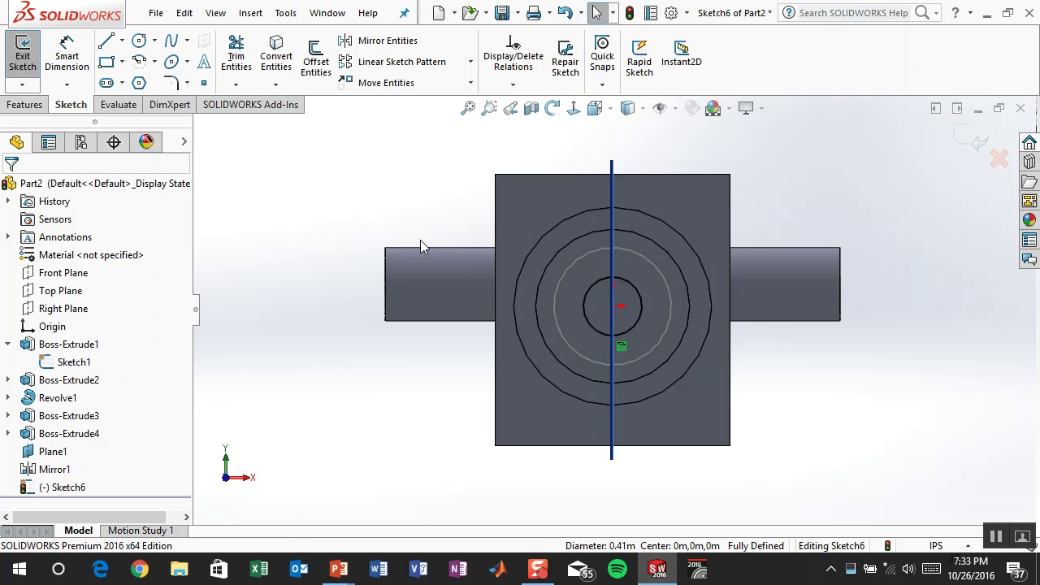
# Step: Cut the converted circle through the whole part with an Extruded Cut set to Through All
pyautogui.click(23, 107)
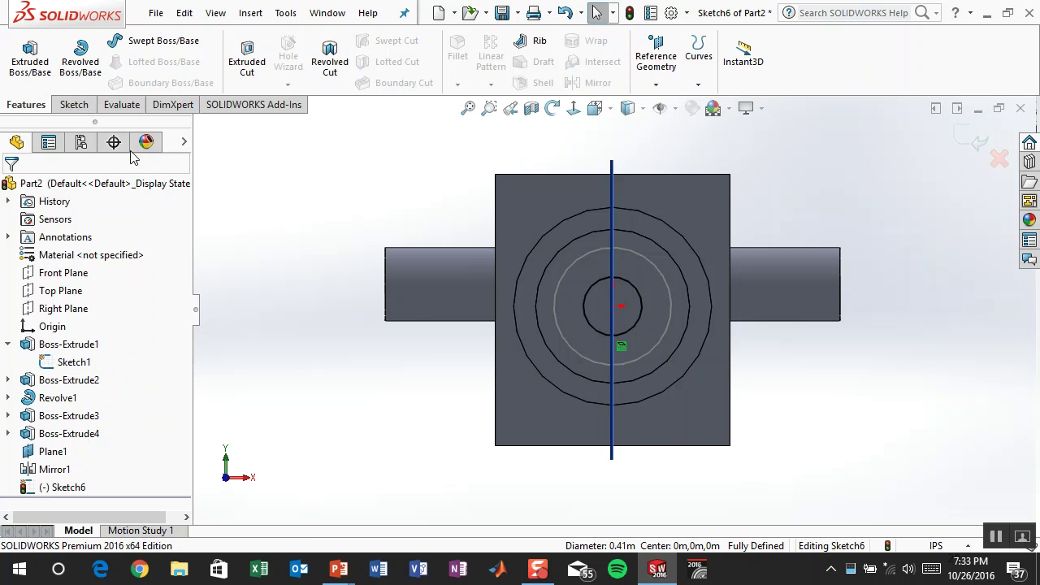
pyautogui.click(246, 61)
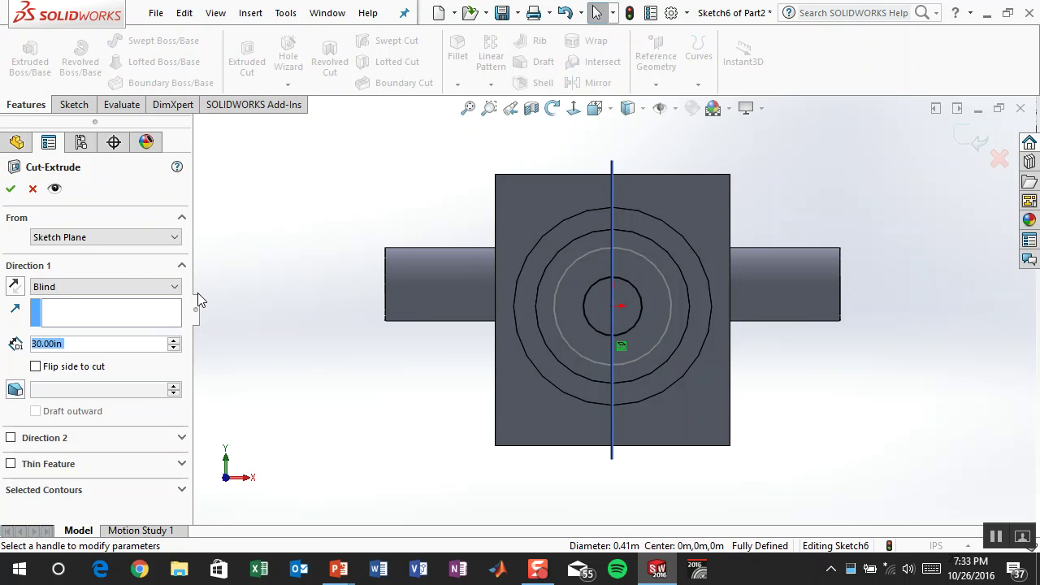
pyautogui.click(76, 291)
pyautogui.click(78, 311)
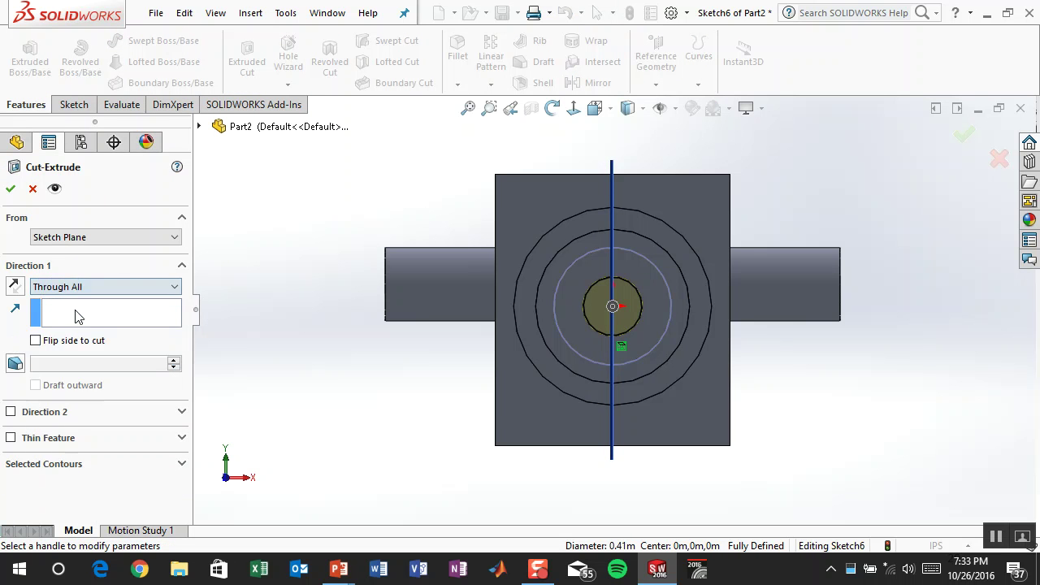
pyautogui.click(11, 188)
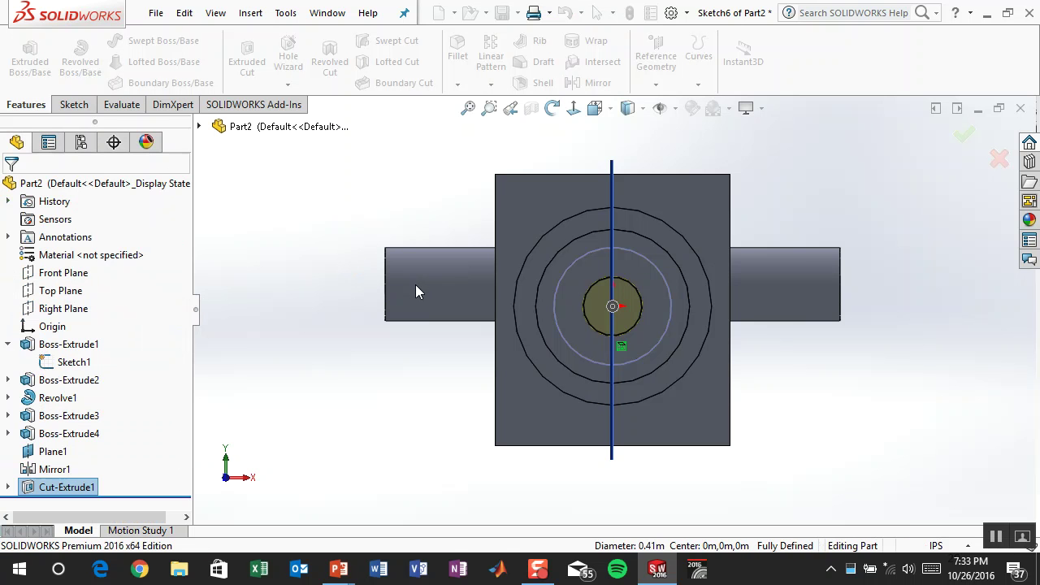
# Step: Save the part as barrel1 in the sw3 folder
pyautogui.moveTo(805, 414); pyautogui.dragTo(773, 448, button='middle')
pyautogui.moveTo(840, 304); pyautogui.dragTo(823, 325, button='middle')
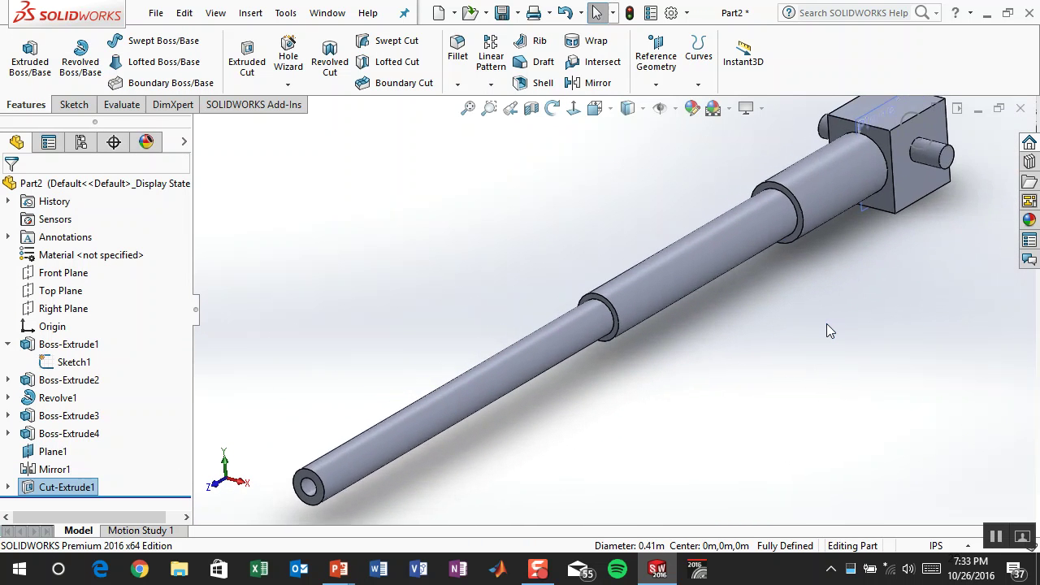
pyautogui.scroll(2, 828, 330)
pyautogui.click(574, 174)
pyautogui.hotkey('ctrl', 's')
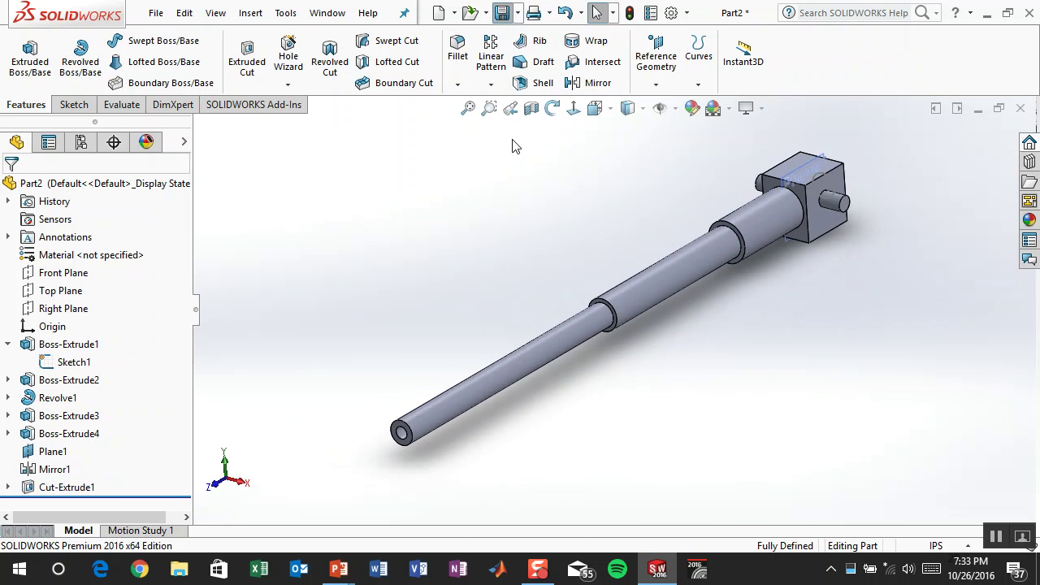
pyautogui.write('barrel1')
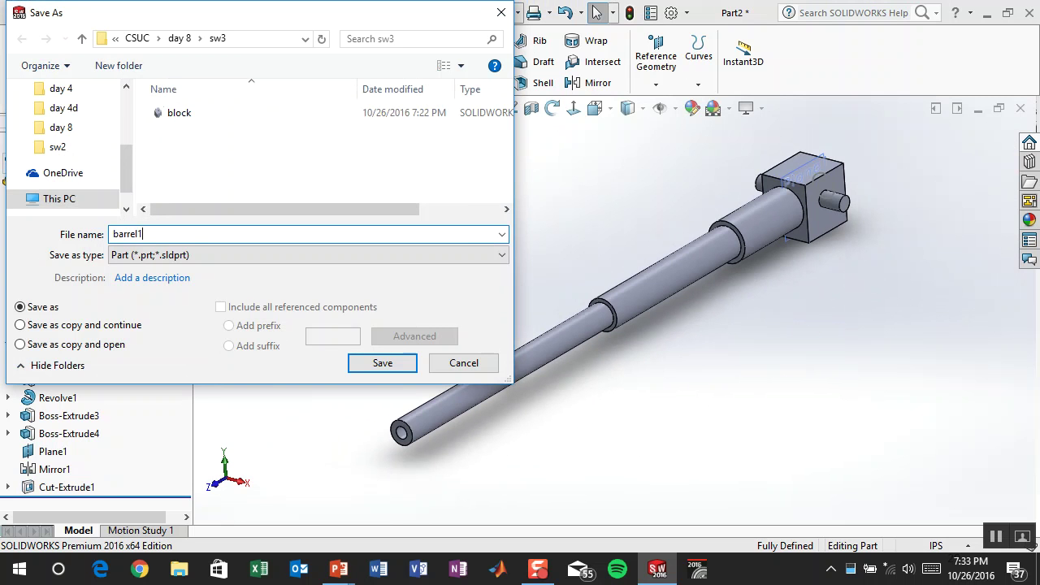
pyautogui.press('Return')
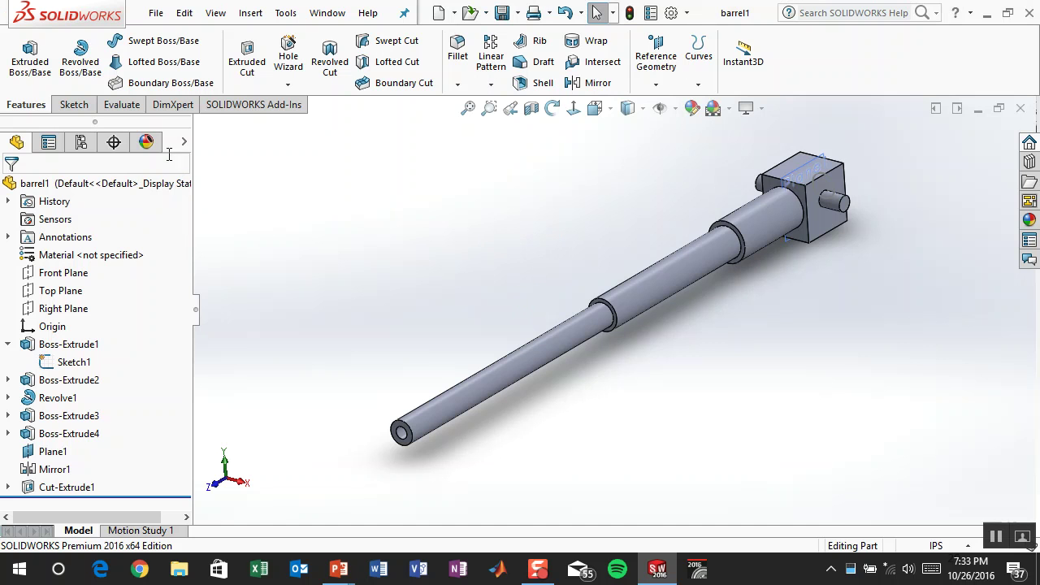
# Step: Assign Plain Carbon Steel as the part's material
pyautogui.click(128, 258)
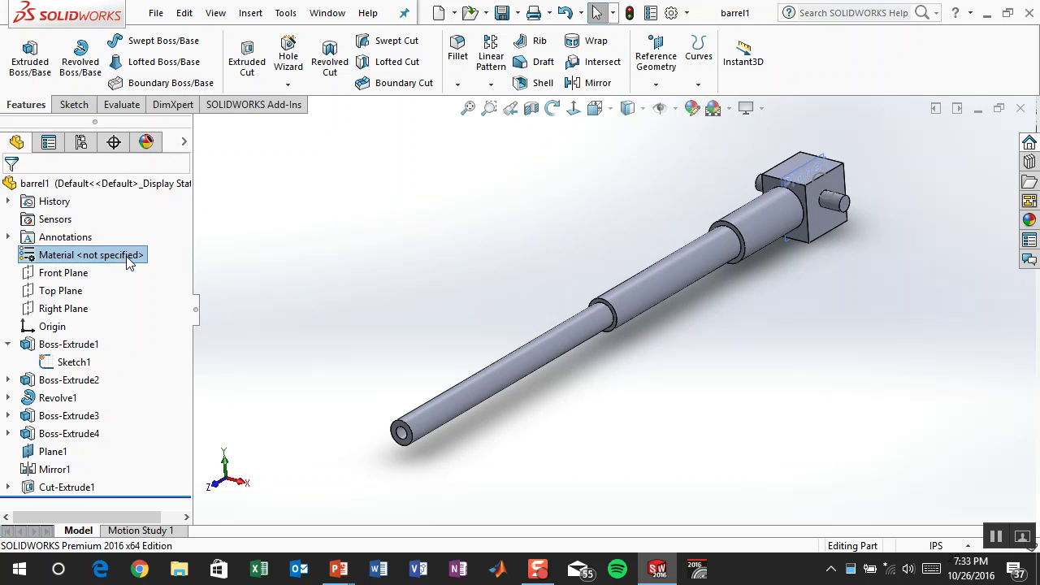
pyautogui.rightClick(128, 261)
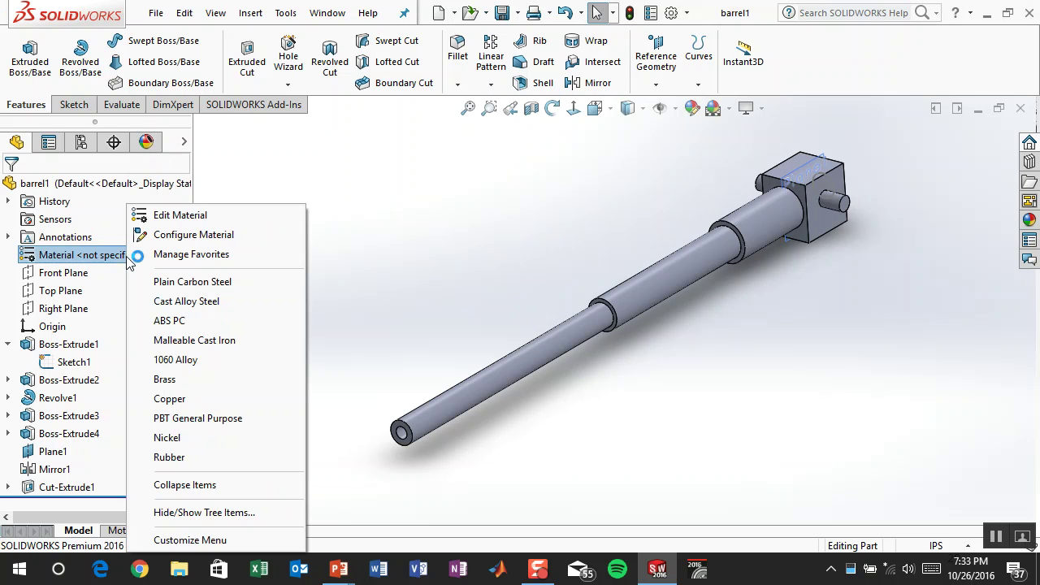
pyautogui.click(203, 281)
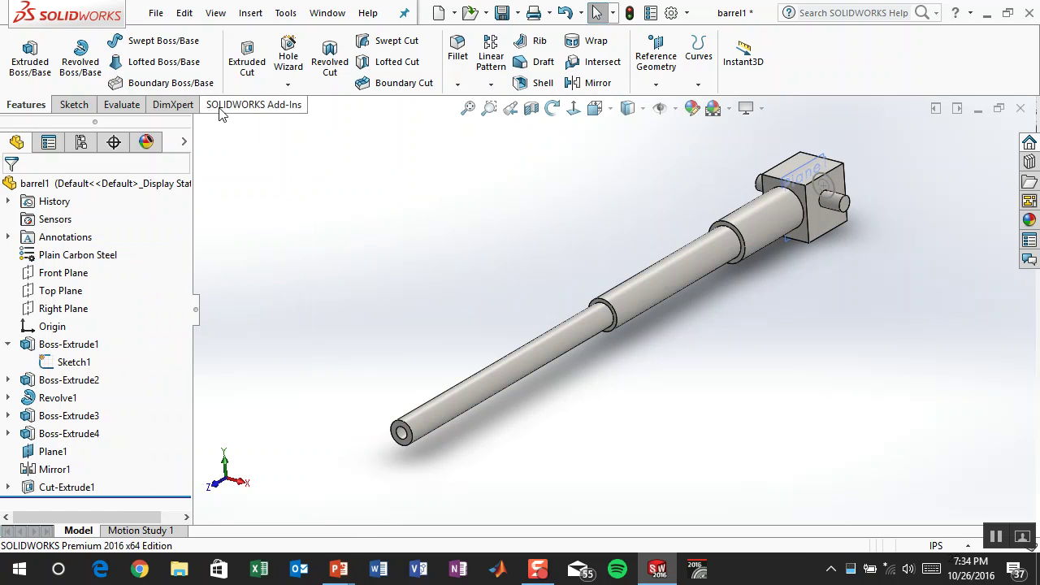
# Step: Evaluate the barrel's mass properties, examine its mass and moments of inertia, and close the report
pyautogui.click(118, 105)
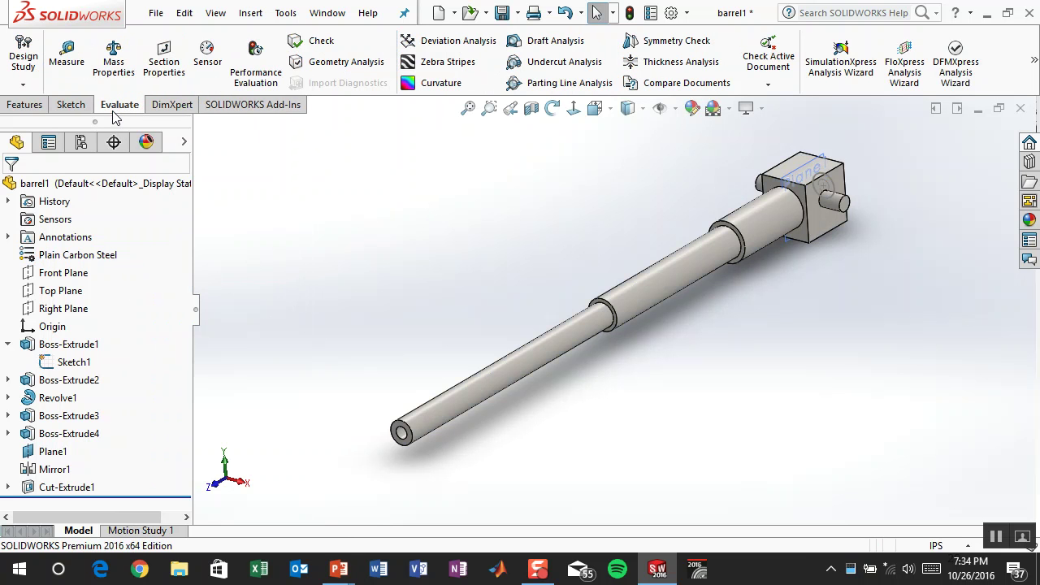
pyautogui.click(114, 58)
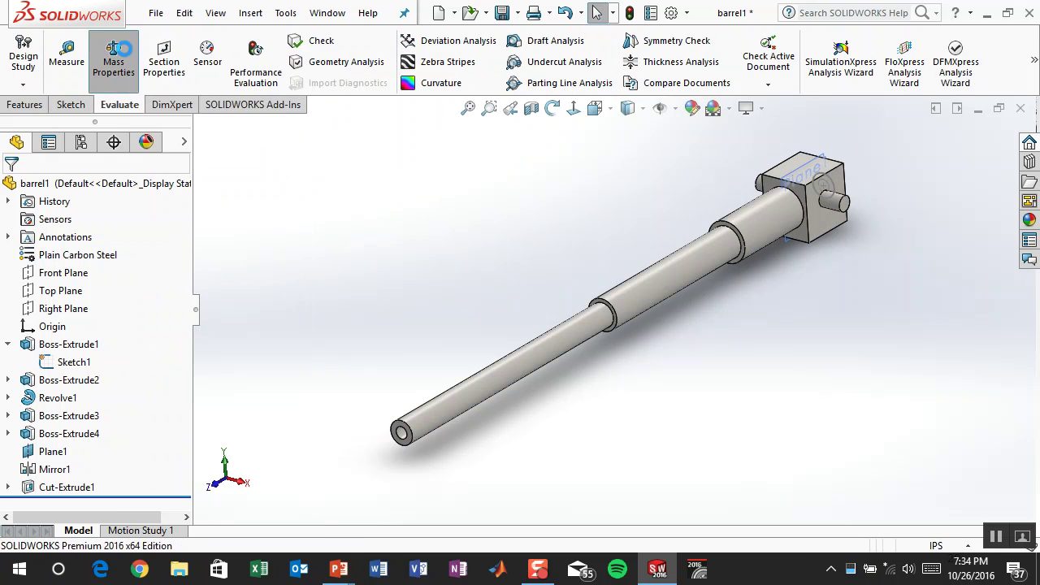
pyautogui.moveTo(254, 17); pyautogui.dragTo(317, 441)
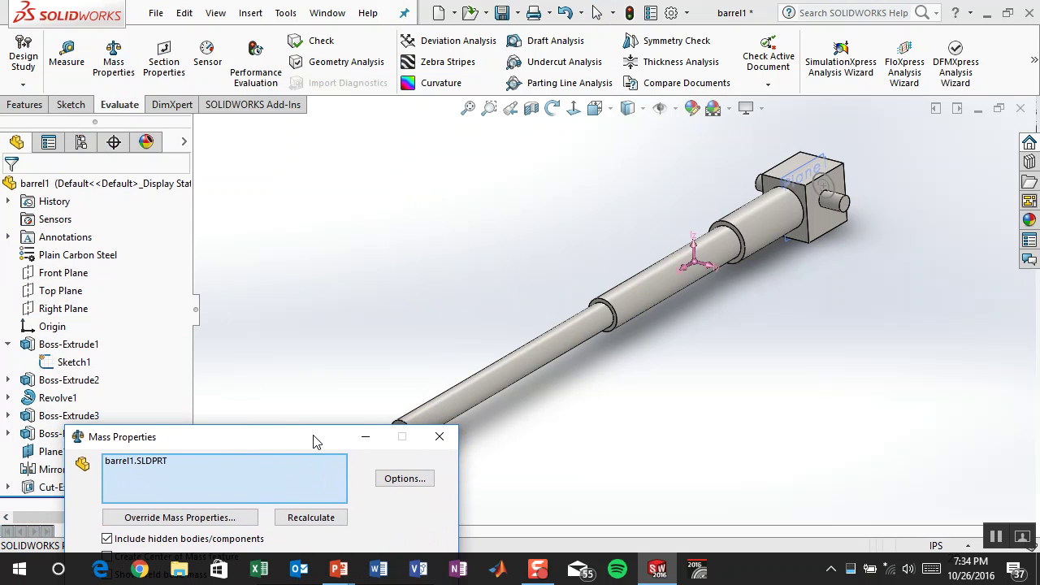
pyautogui.moveTo(317, 442); pyautogui.dragTo(394, 436)
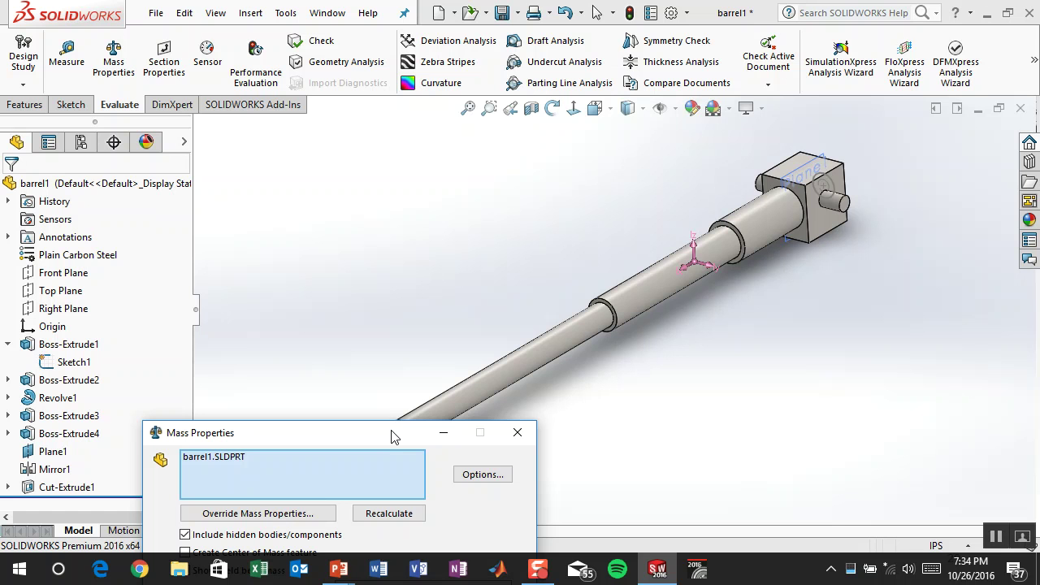
pyautogui.moveTo(392, 437); pyautogui.dragTo(502, 79)
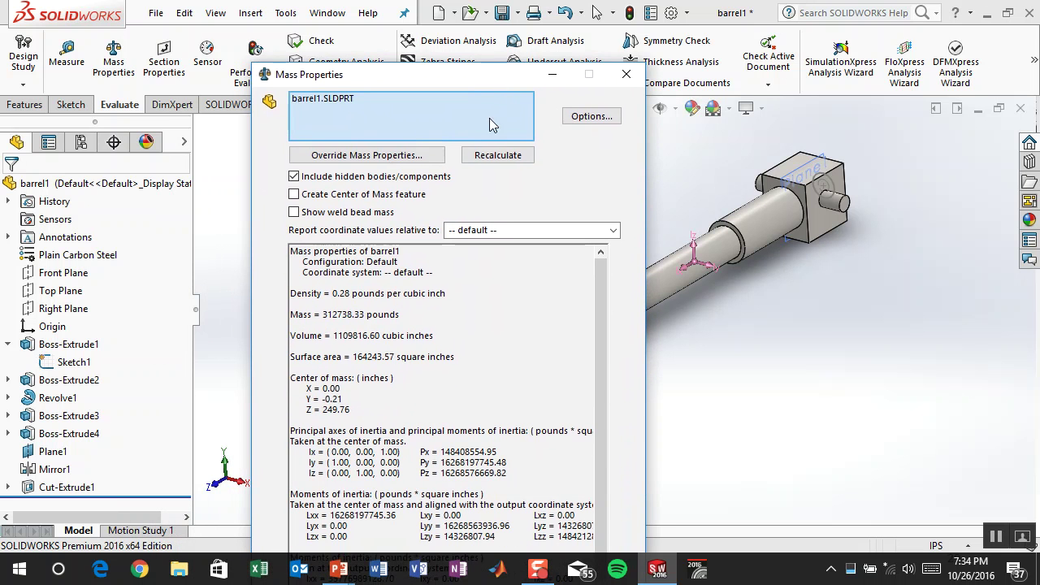
pyautogui.moveTo(353, 315); pyautogui.dragTo(340, 316)
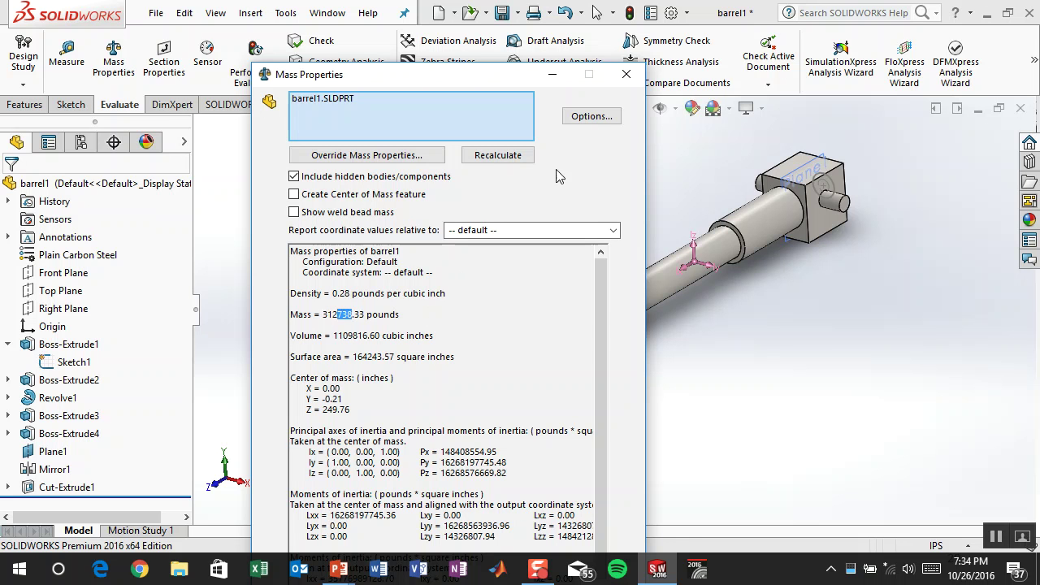
pyautogui.click(626, 74)
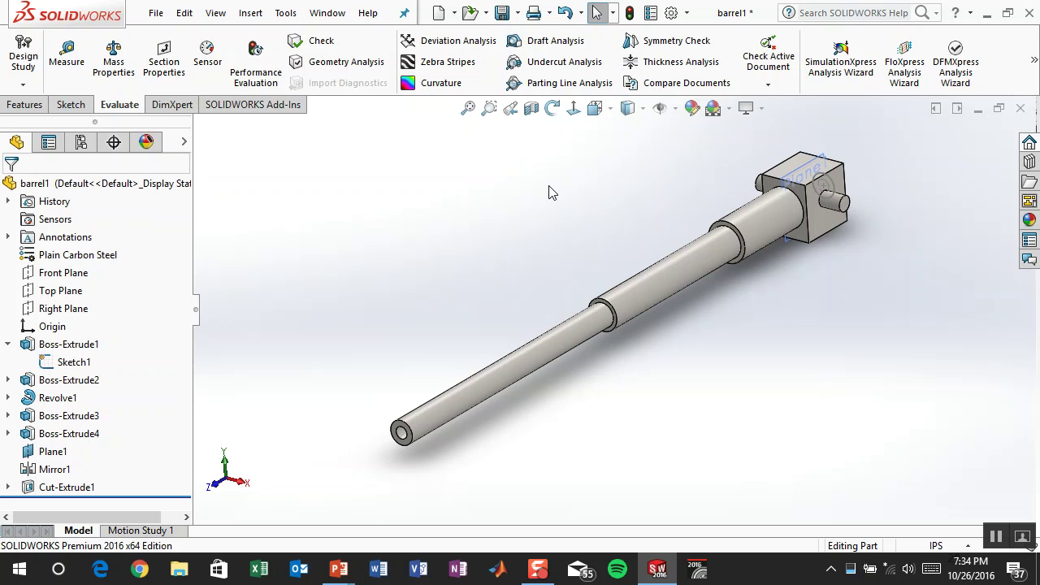
# Step: Save the barrel part with its material and create a new part document
pyautogui.click(501, 12)
pyautogui.moveTo(464, 199); pyautogui.dragTo(425, 250, button='middle')
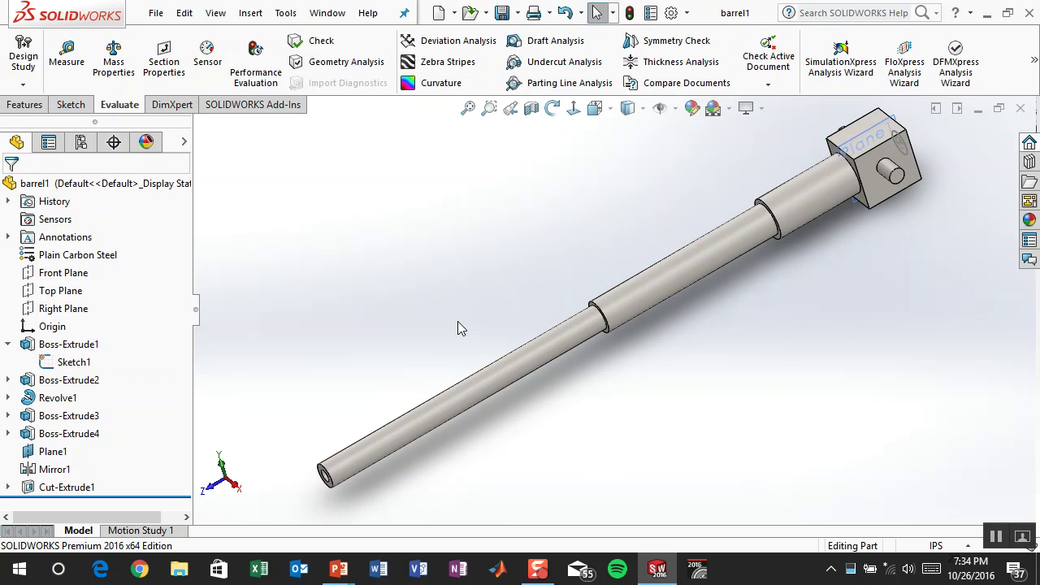
pyautogui.click(501, 12)
pyautogui.click(437, 16)
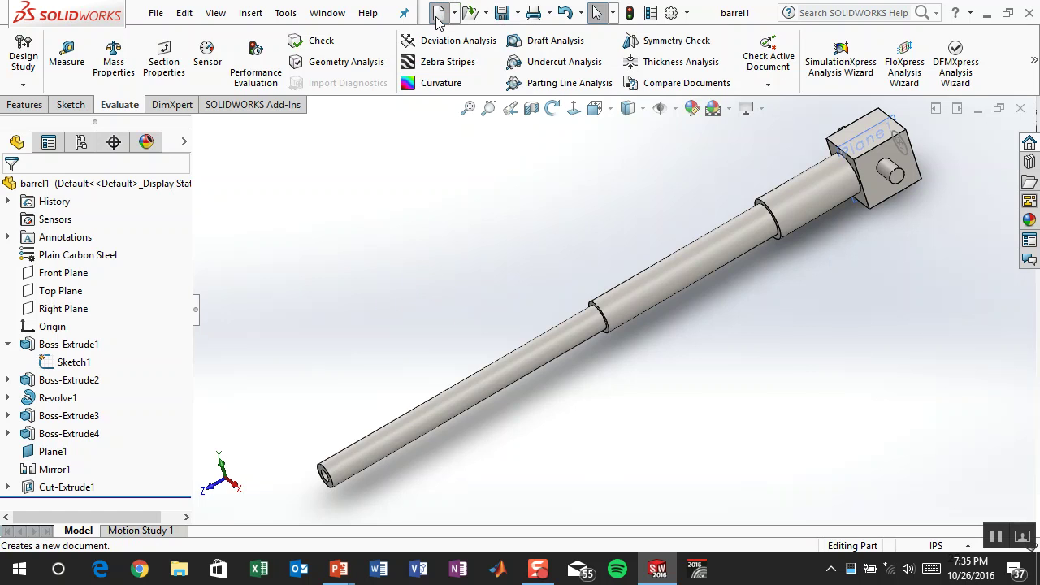
pyautogui.doubleClick(278, 154)
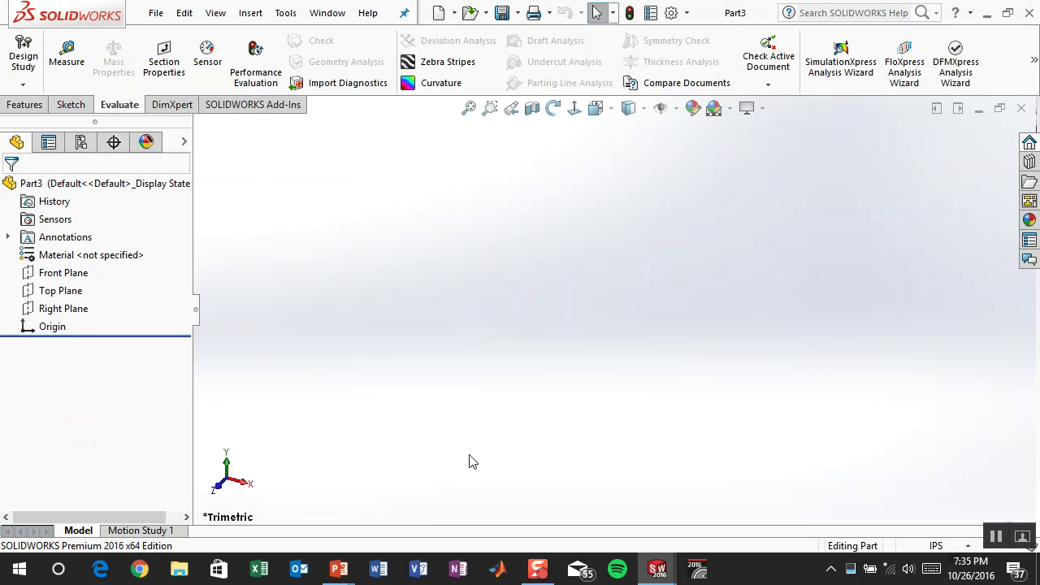
# Step: Switch to the PowerPoint slide show and read the turret dimensions from the cannon drawing
pyautogui.moveTo(340, 571)
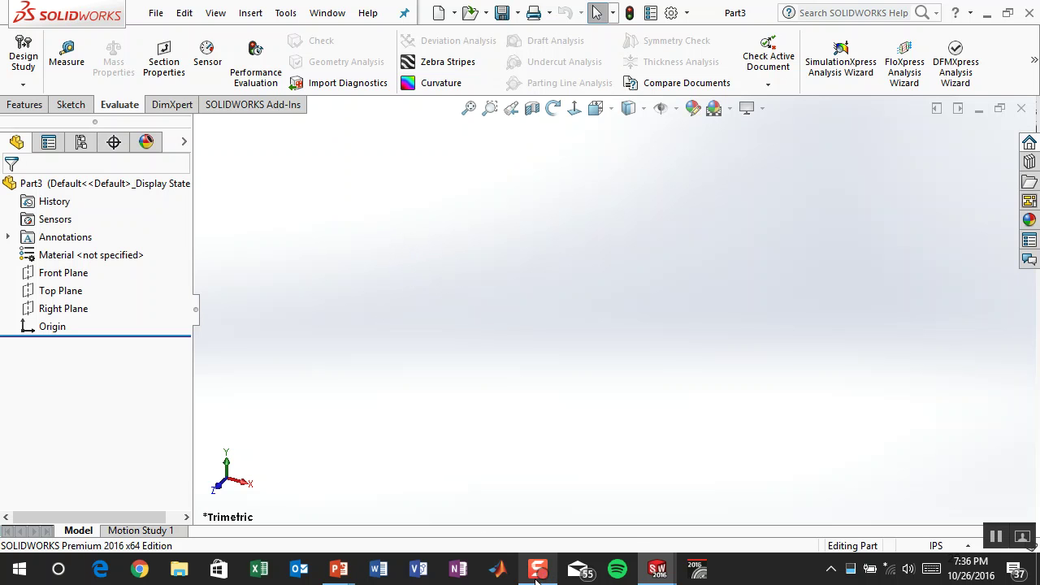
pyautogui.moveTo(367, 566)
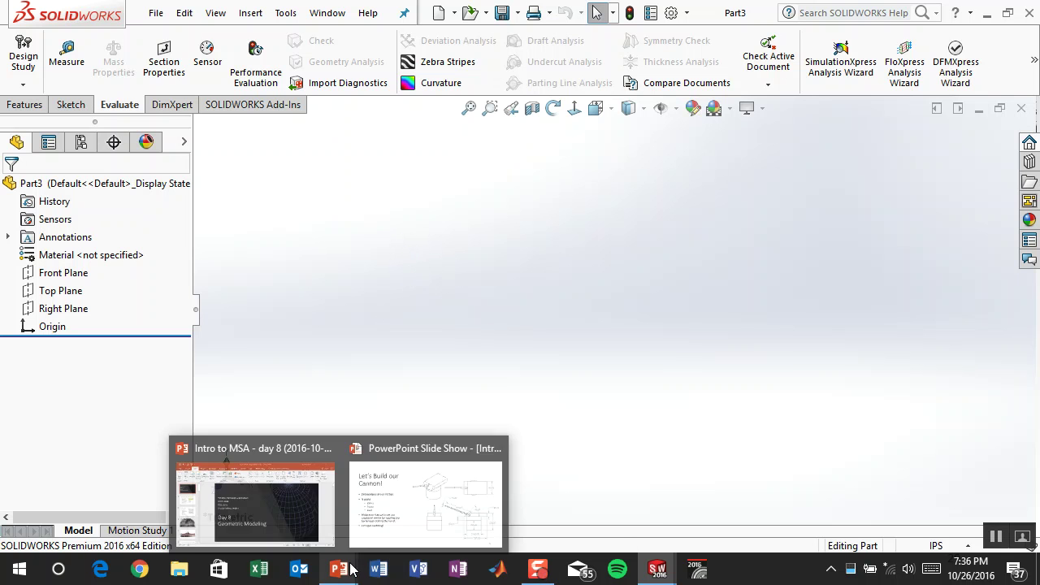
pyautogui.click(399, 522)
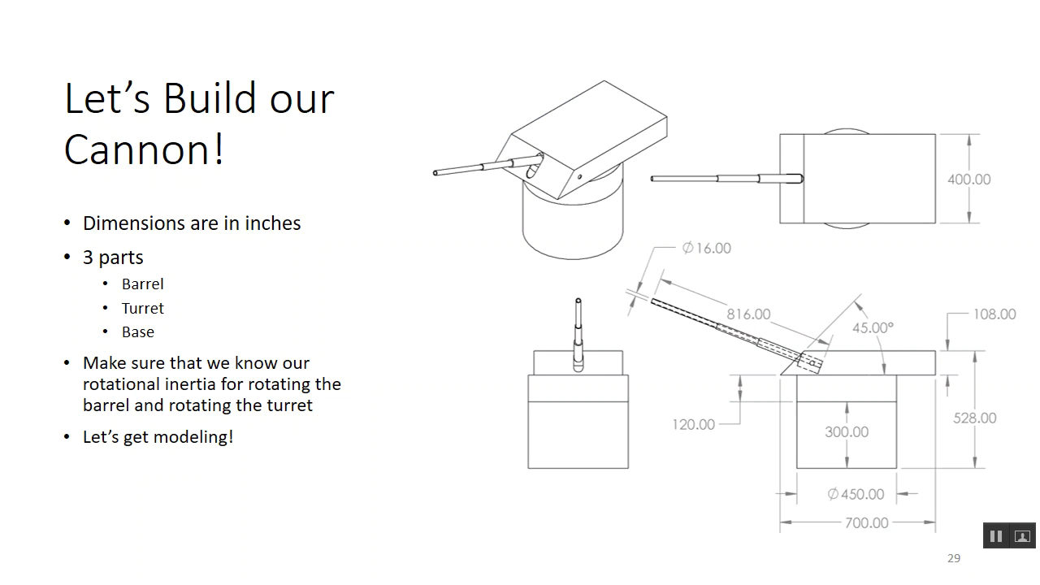
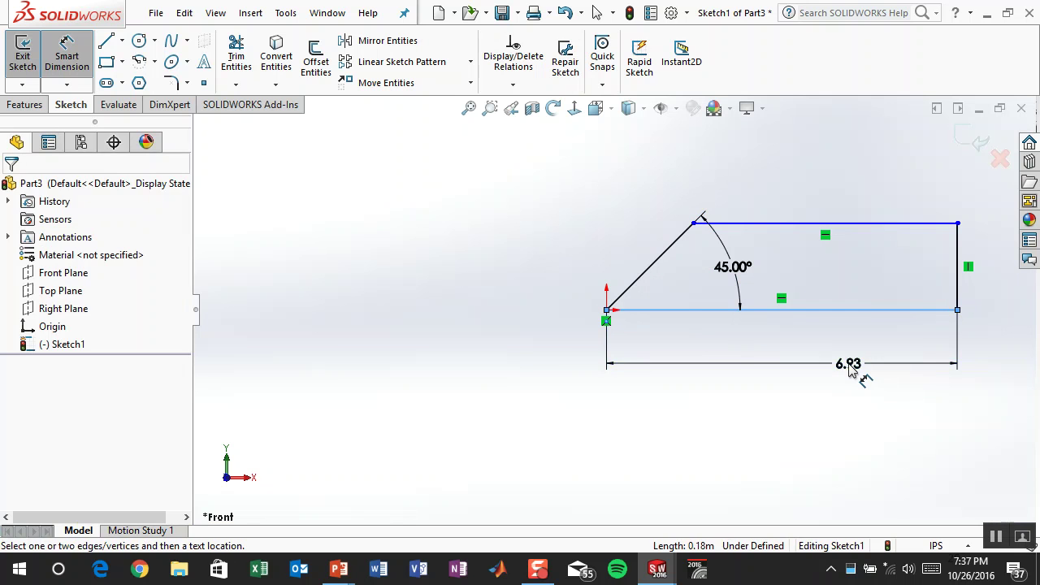
# Step: Set the length of the turret profile's bottom line to 700 in
pyautogui.write('70')
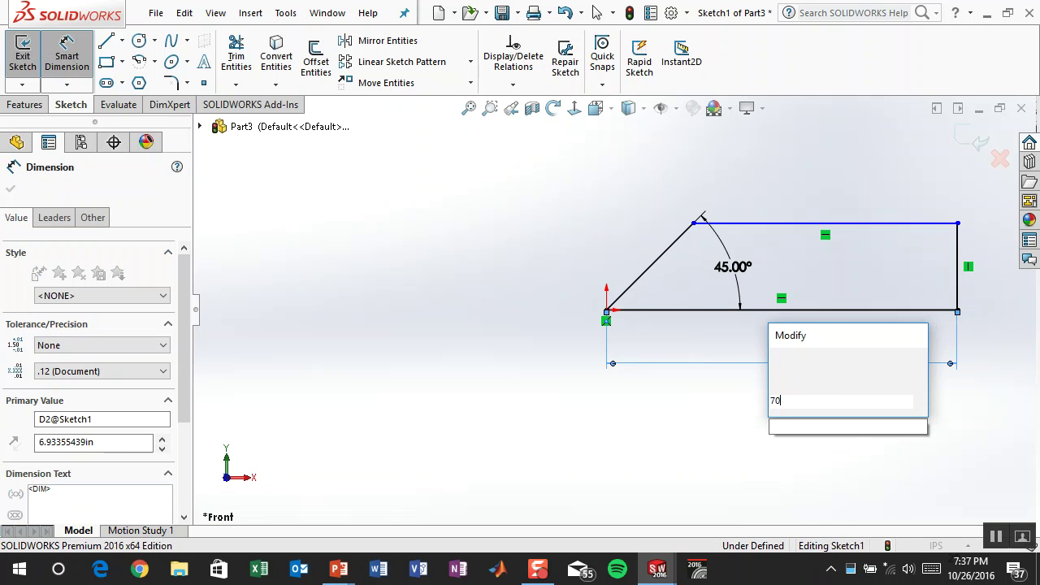
pyautogui.press('Return')
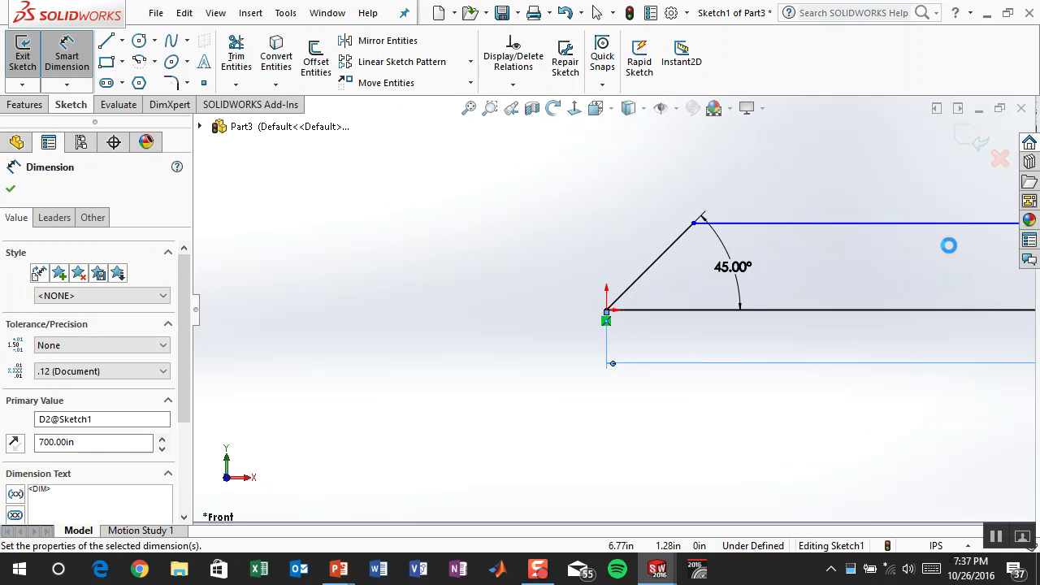
pyautogui.press('f')
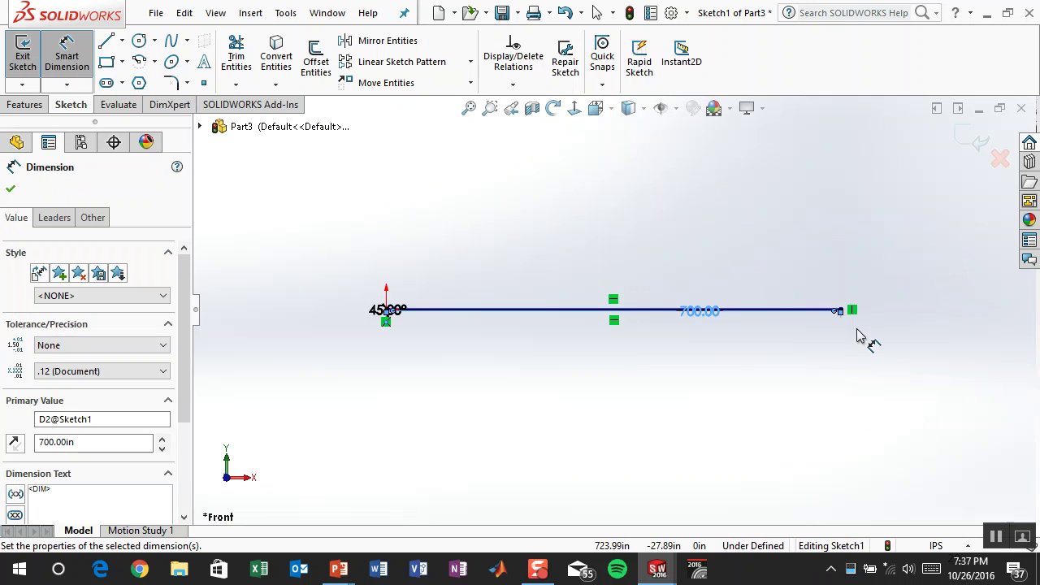
# Step: Dimension the vertical end line of the turret profile at 108 in
pyautogui.scroll(-2, 823, 320)
pyautogui.scroll(-2, 768, 284)
pyautogui.scroll(-2, 743, 332)
pyautogui.scroll(-2, 742, 335)
pyautogui.click(630, 286)
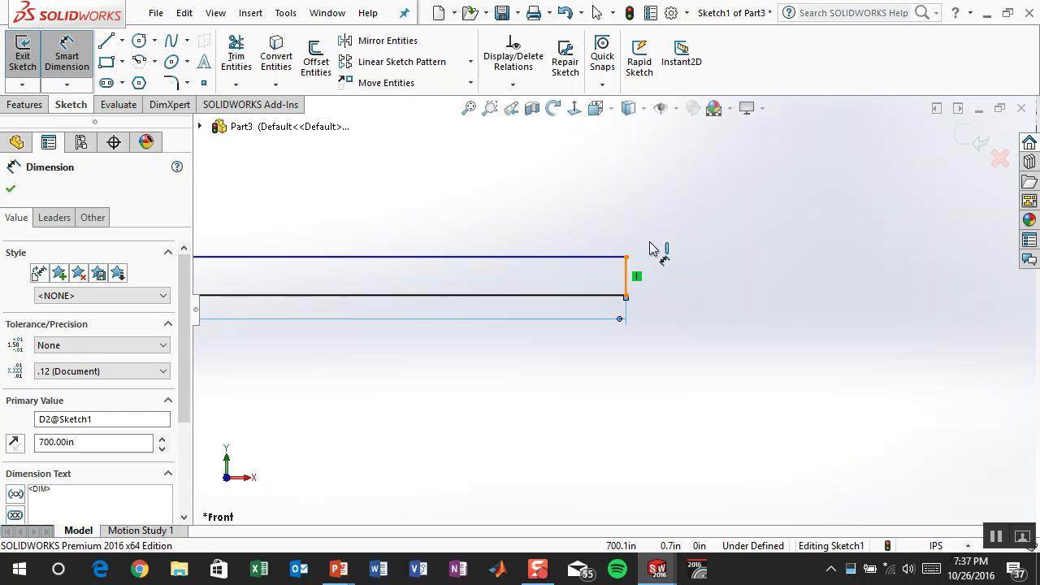
pyautogui.click(686, 203)
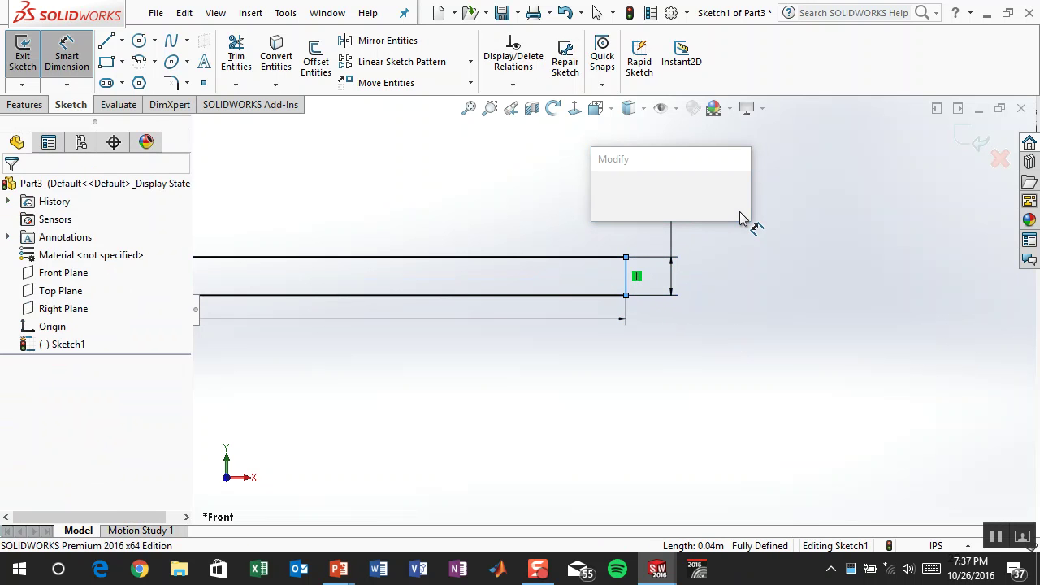
pyautogui.press('Return')
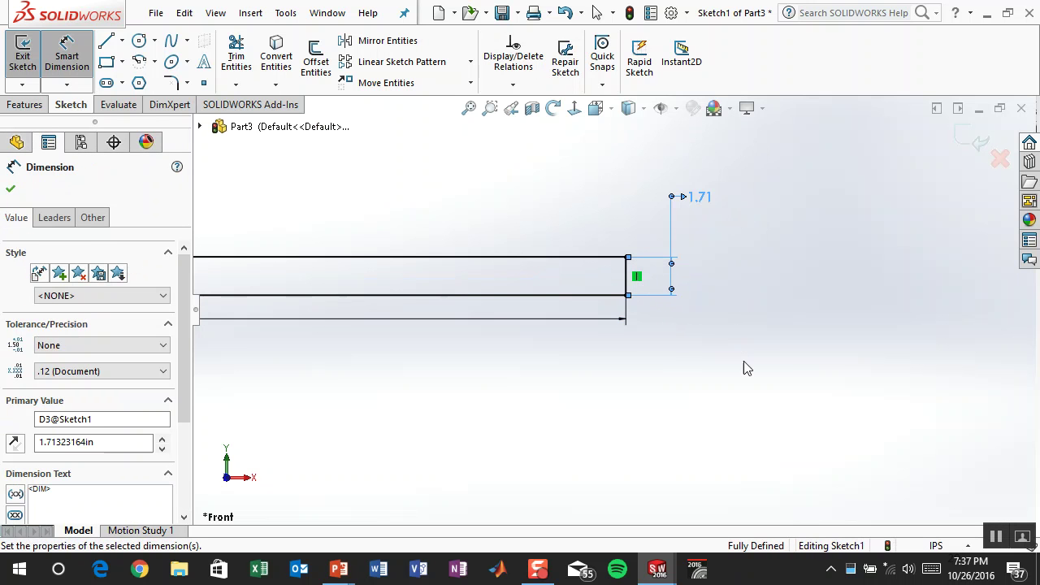
pyautogui.press('Escape')
pyautogui.press('f')
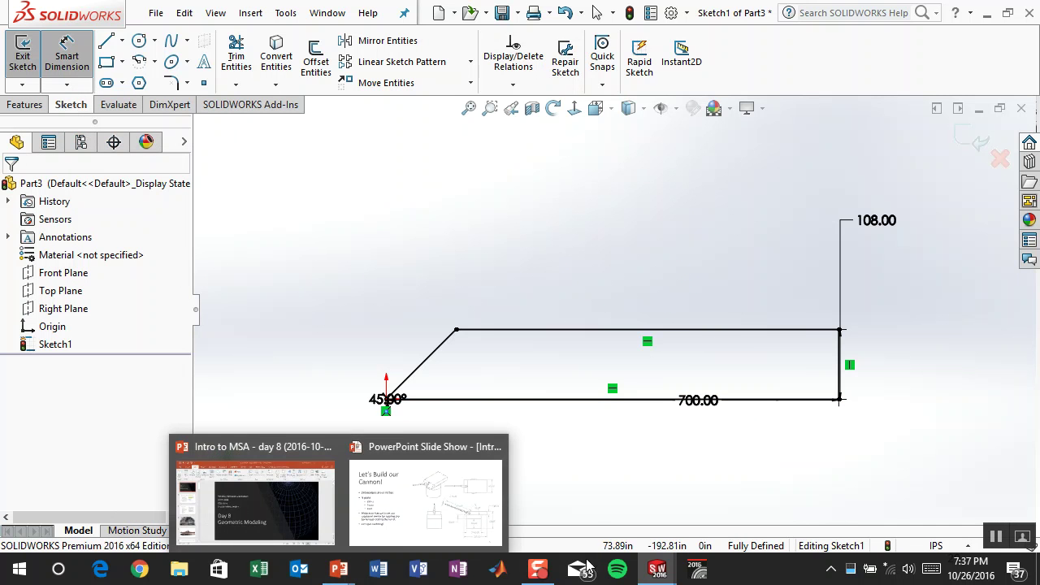
# Step: Check the turret's width on the PowerPoint cannon slide and return to the SOLIDWORKS sketch
pyautogui.moveTo(337, 571)
pyautogui.click(382, 530)
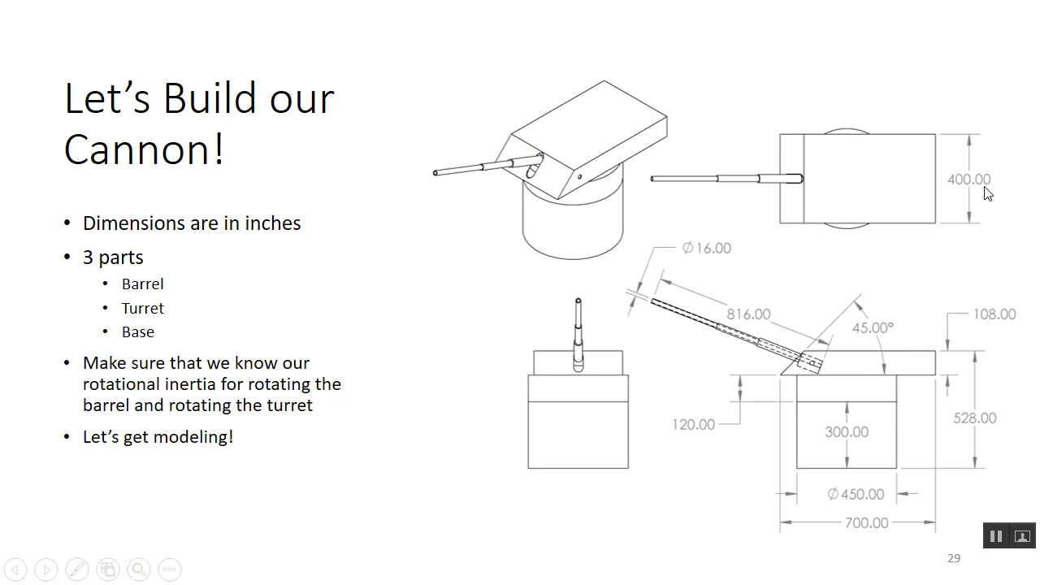
pyautogui.hotkey('alt', 'Tab')
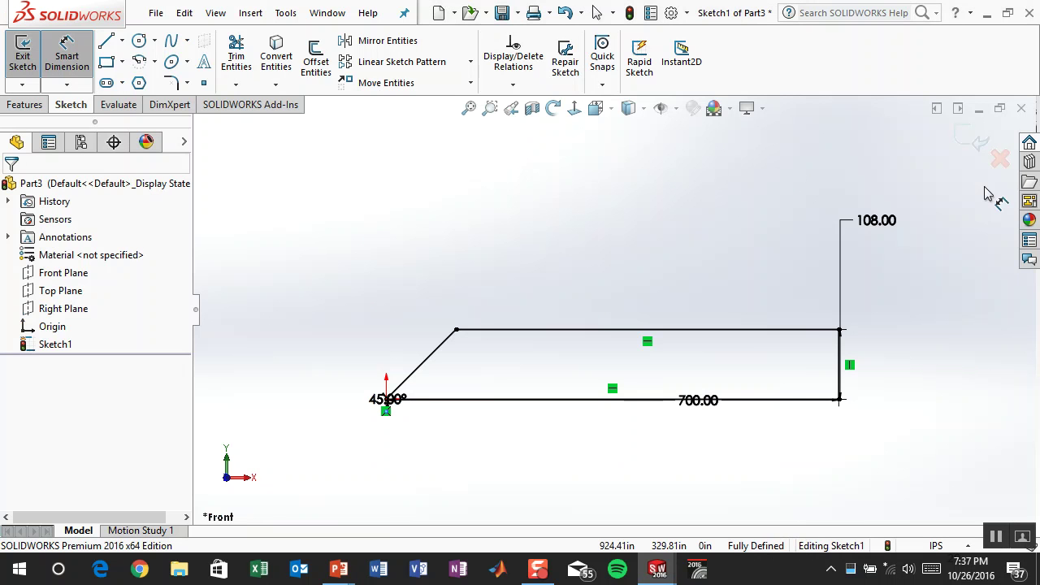
# Step: Extrude the turret profile 400 in as a blind boss from the sketch plane
pyautogui.click(26, 104)
pyautogui.click(28, 67)
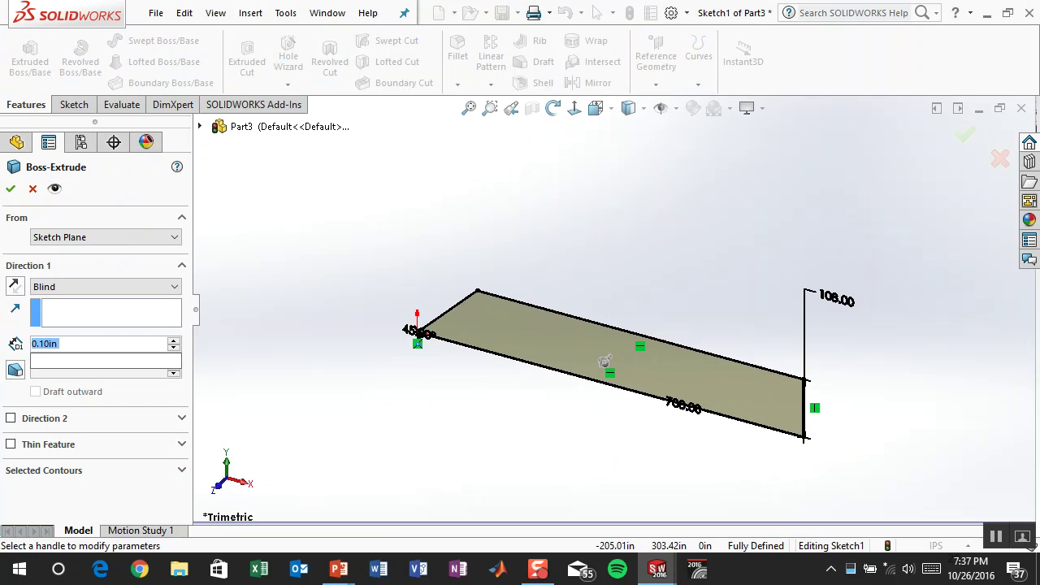
pyautogui.write('400')
pyautogui.press('Return')
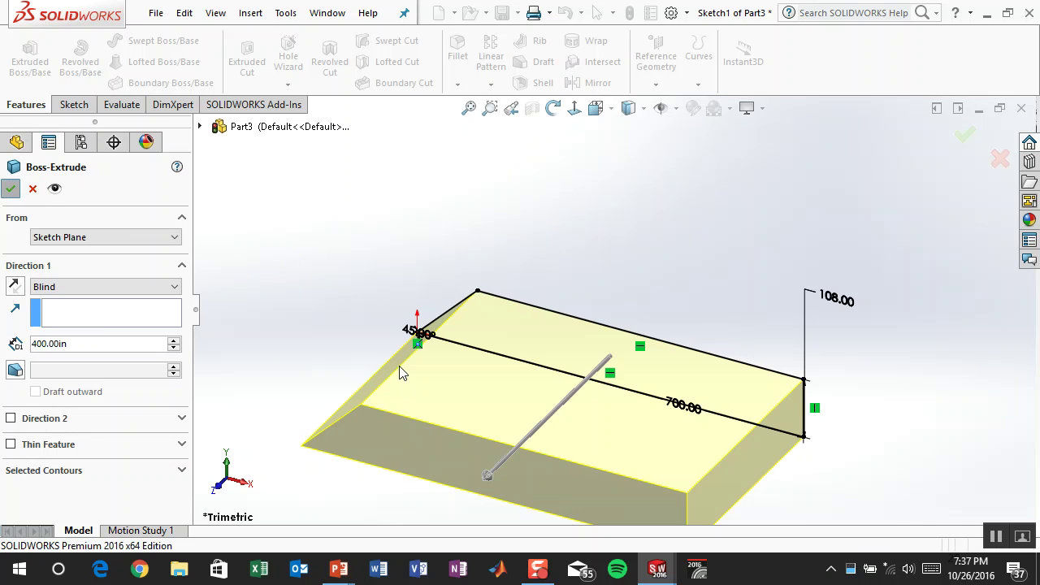
pyautogui.press('Return')
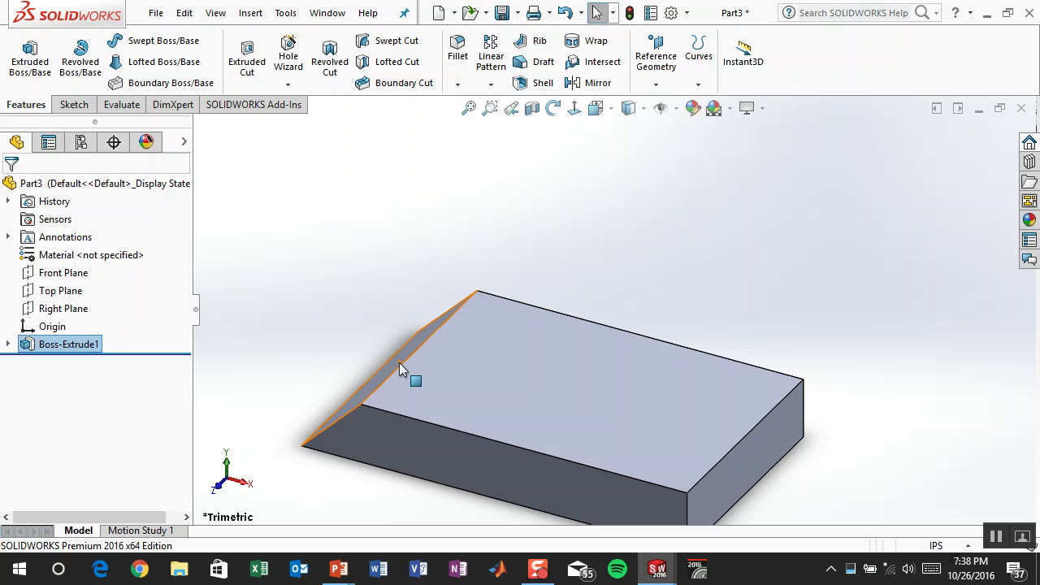
pyautogui.click(391, 277)
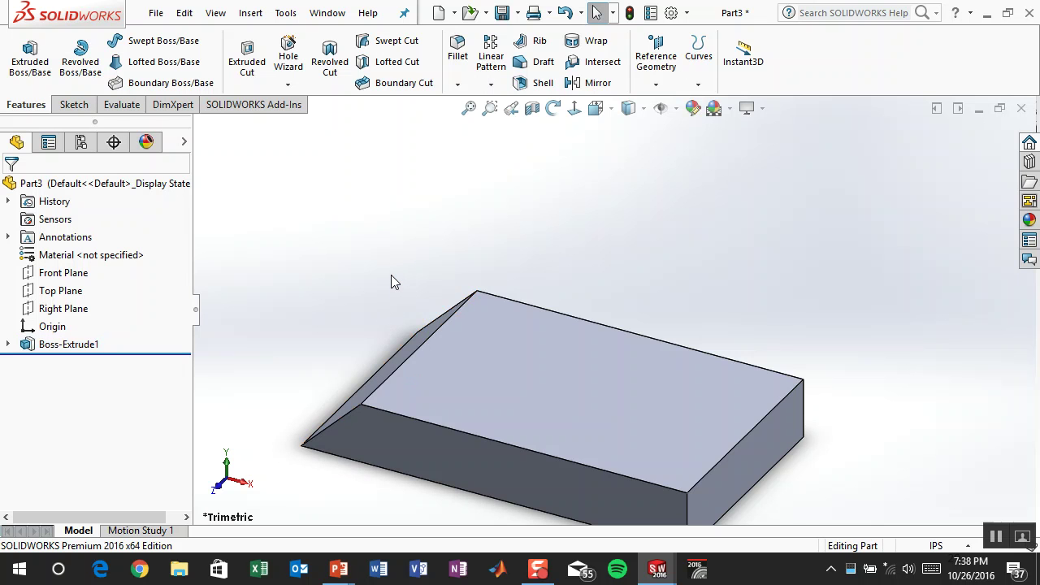
# Step: Sketch on the turret's underside a horizontal centerline about 274 in long from the midpoint of the sloped end's edge
pyautogui.moveTo(391, 281); pyautogui.dragTo(395, 128, button='middle')
pyautogui.click(486, 476)
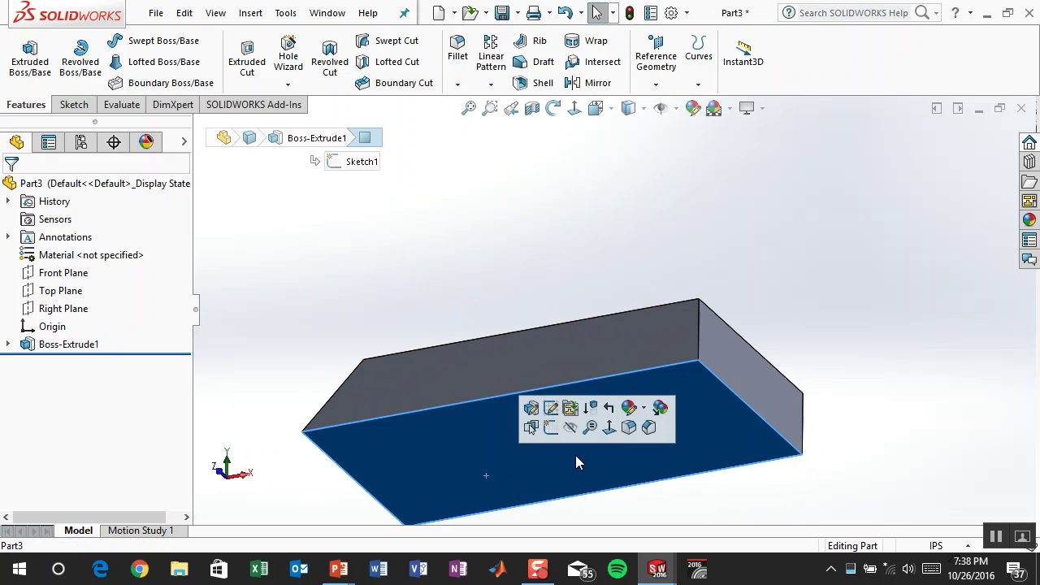
pyautogui.click(554, 431)
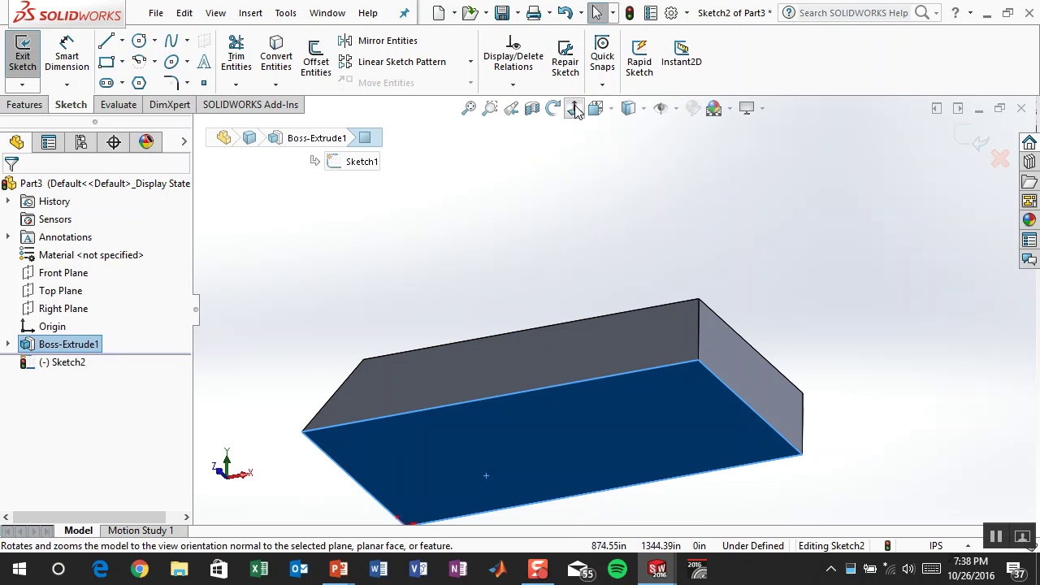
pyautogui.click(139, 41)
pyautogui.click(121, 41)
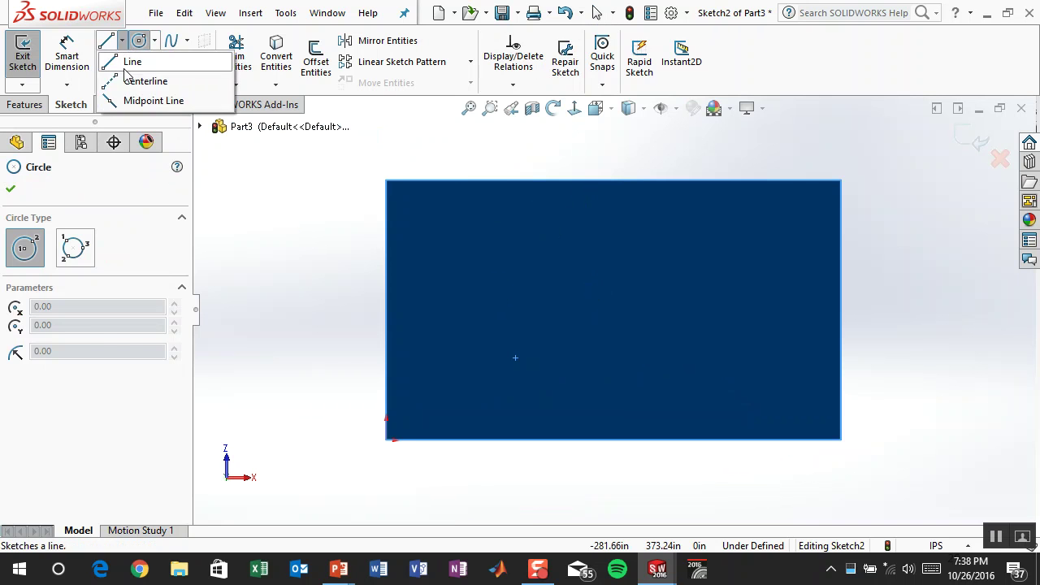
pyautogui.click(134, 81)
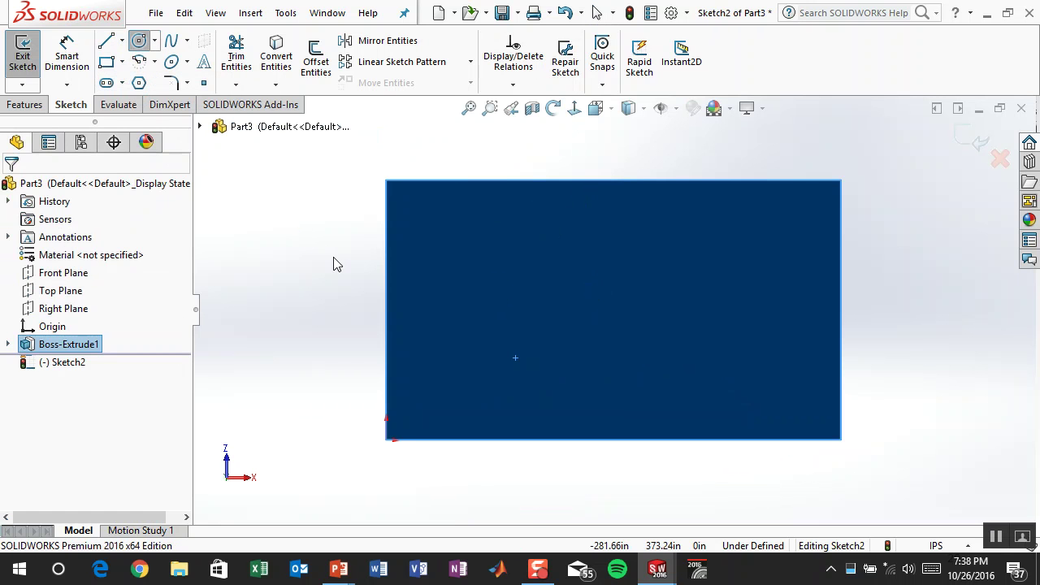
pyautogui.click(386, 309)
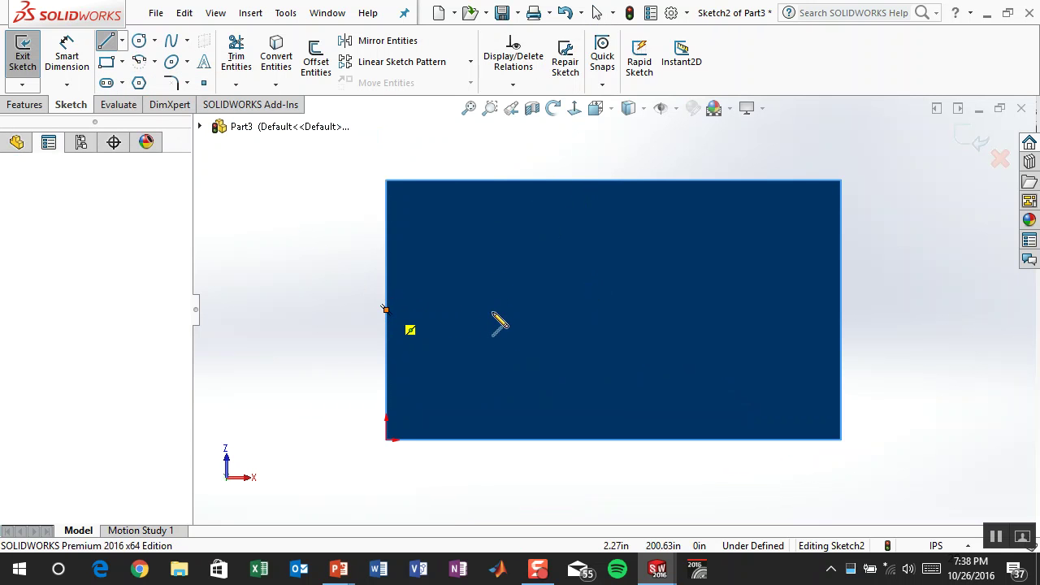
pyautogui.doubleClick(564, 309)
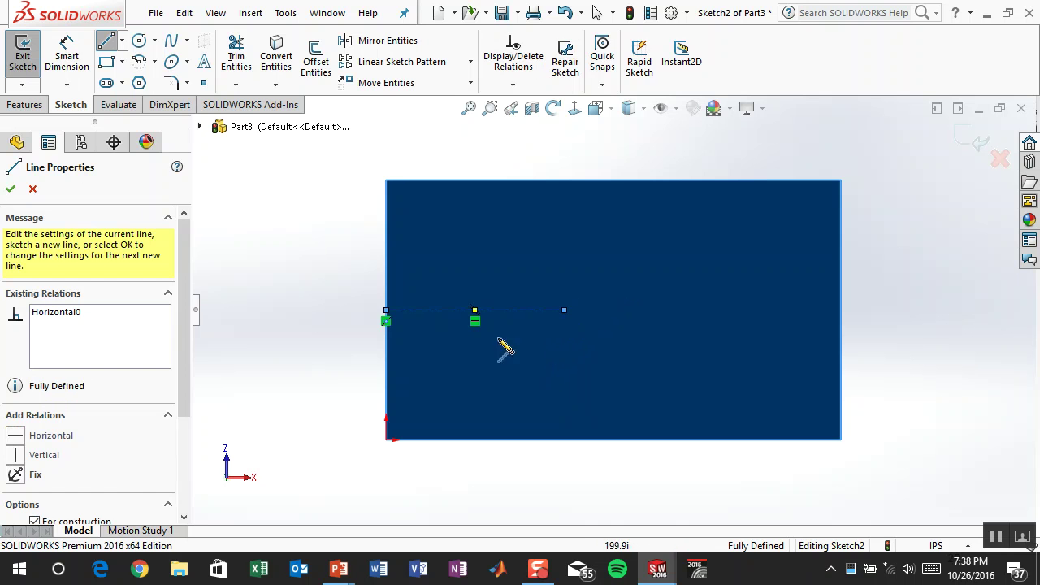
# Step: Draw a circle about 473 in in diameter centered on the free end of the centerline
pyautogui.click(141, 40)
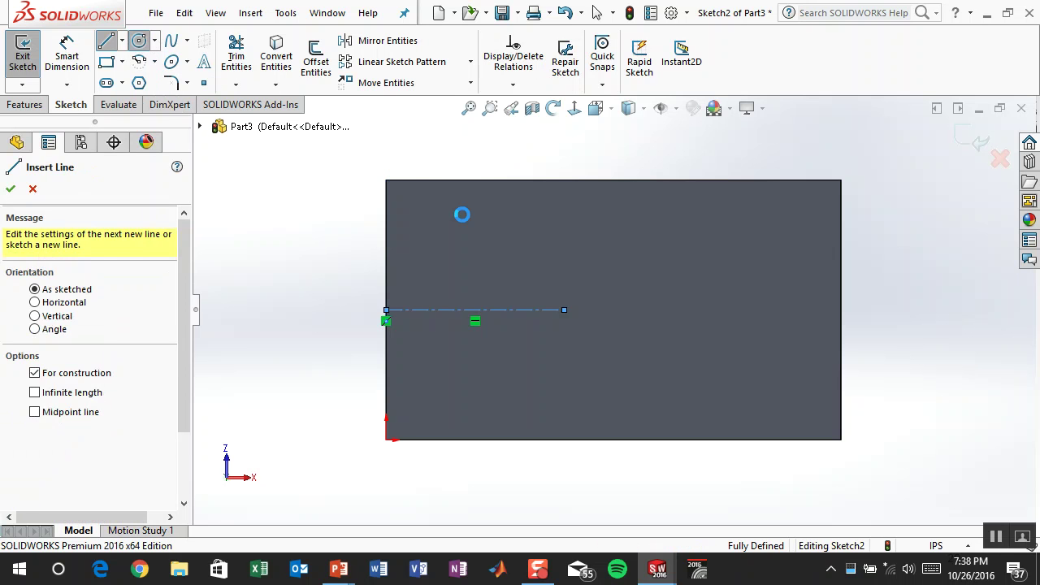
pyautogui.click(564, 309)
pyautogui.click(656, 430)
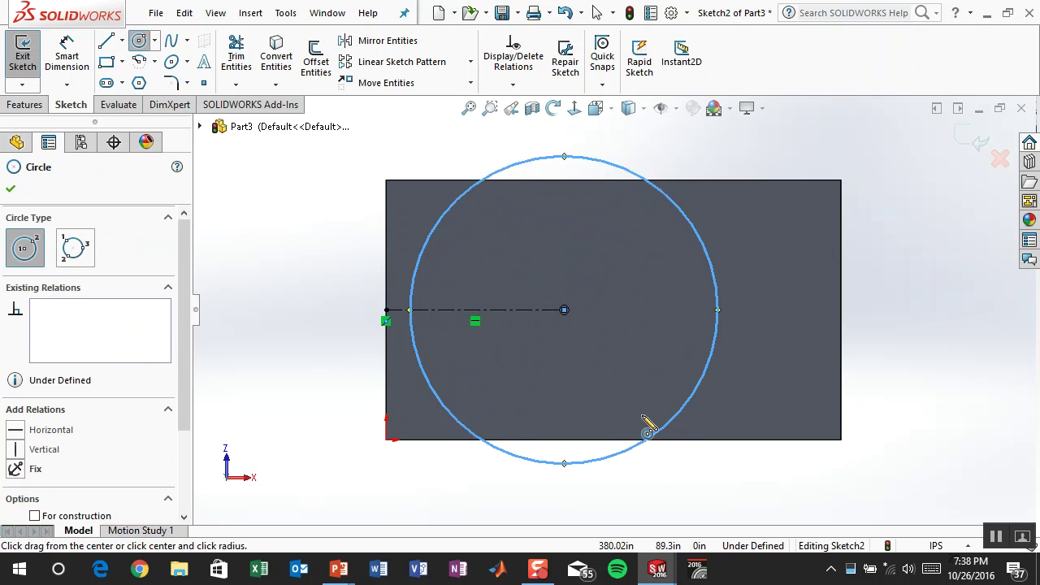
# Step: Check the cylinder diameter on the PowerPoint cannon slide and return to the SOLIDWORKS sketch
pyautogui.moveTo(340, 569)
pyautogui.click(423, 495)
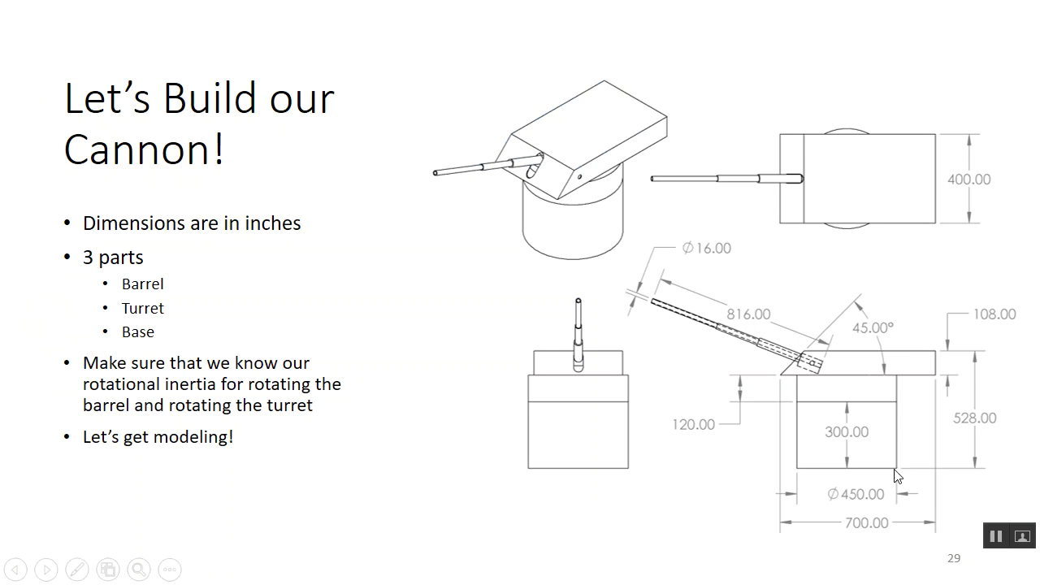
pyautogui.hotkey('alt', 'Tab')
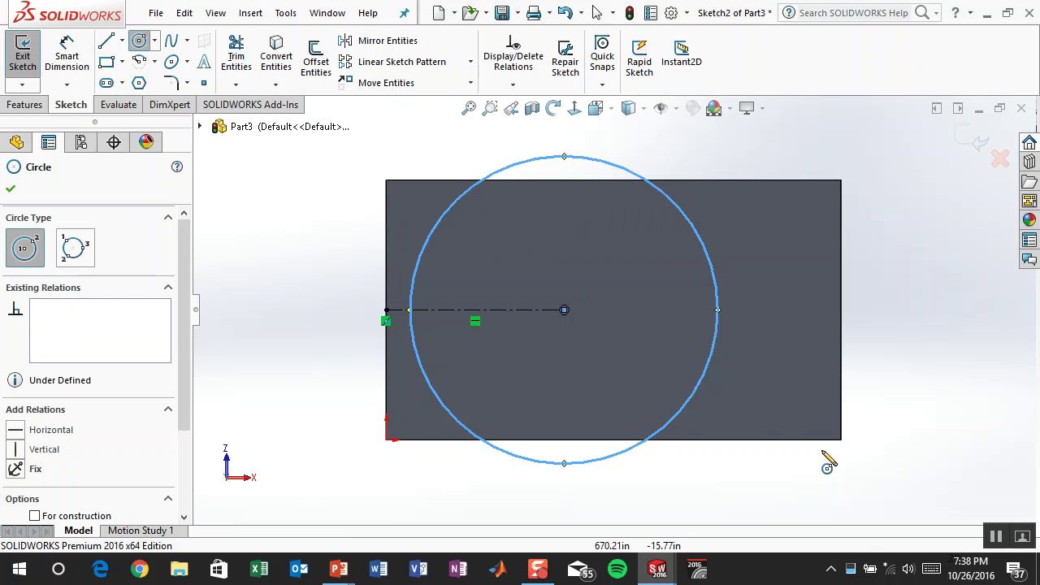
# Step: Dimension the circle's diameter at 450 in
pyautogui.moveTo(704, 495); pyautogui.dragTo(662, 193, button='right')
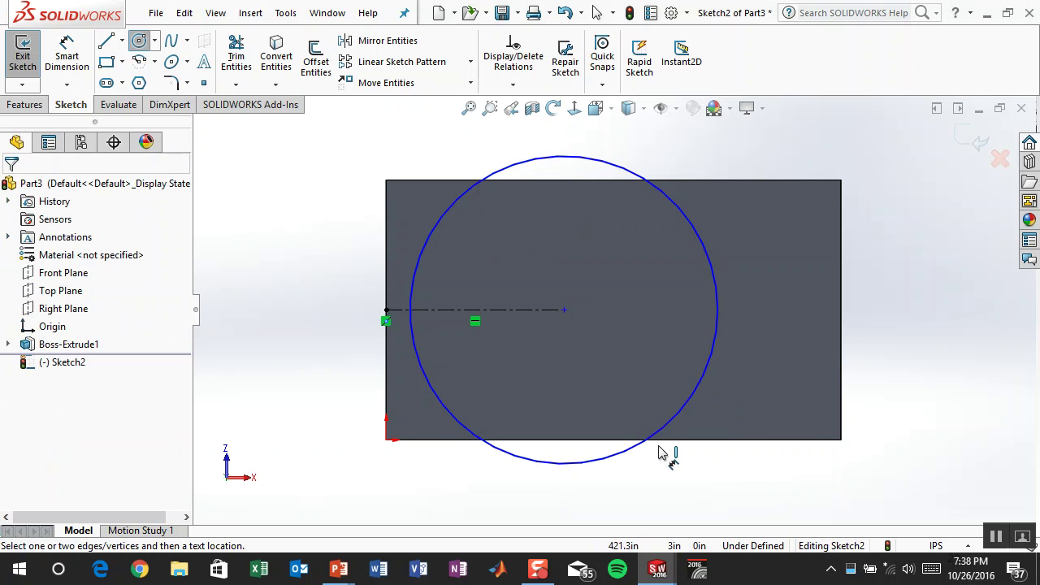
pyautogui.click(627, 459)
pyautogui.click(678, 520)
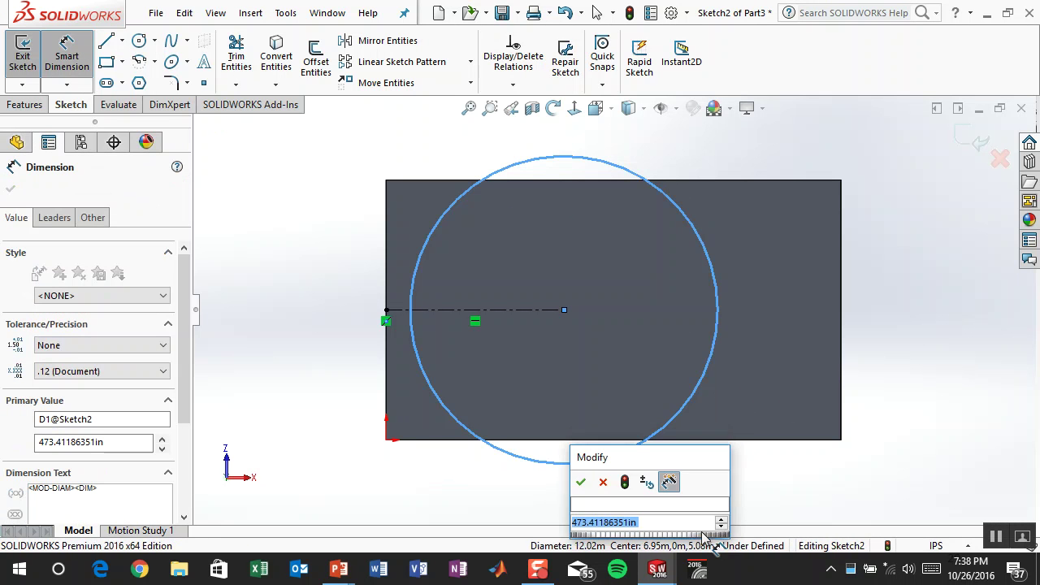
pyautogui.write('450')
pyautogui.press('Return')
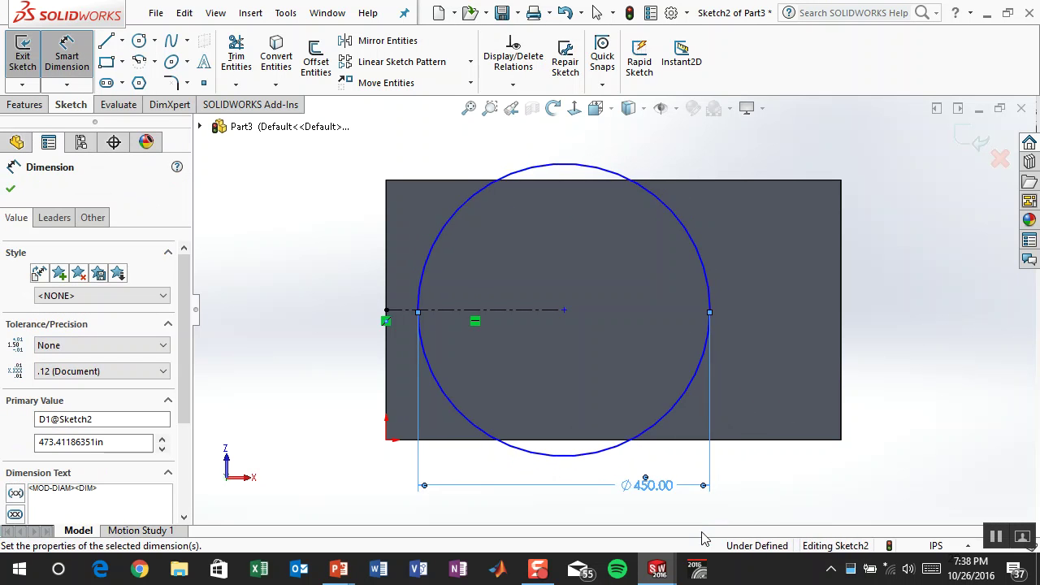
# Step: Dimension the construction centerline's length at 300 in
pyautogui.click(475, 310)
pyautogui.click(465, 161)
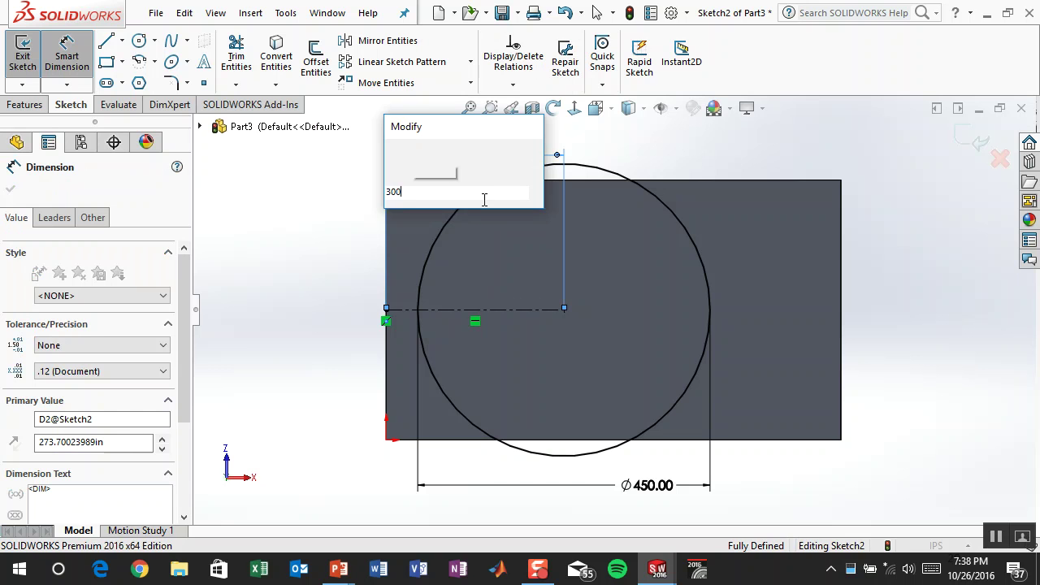
pyautogui.press('Return')
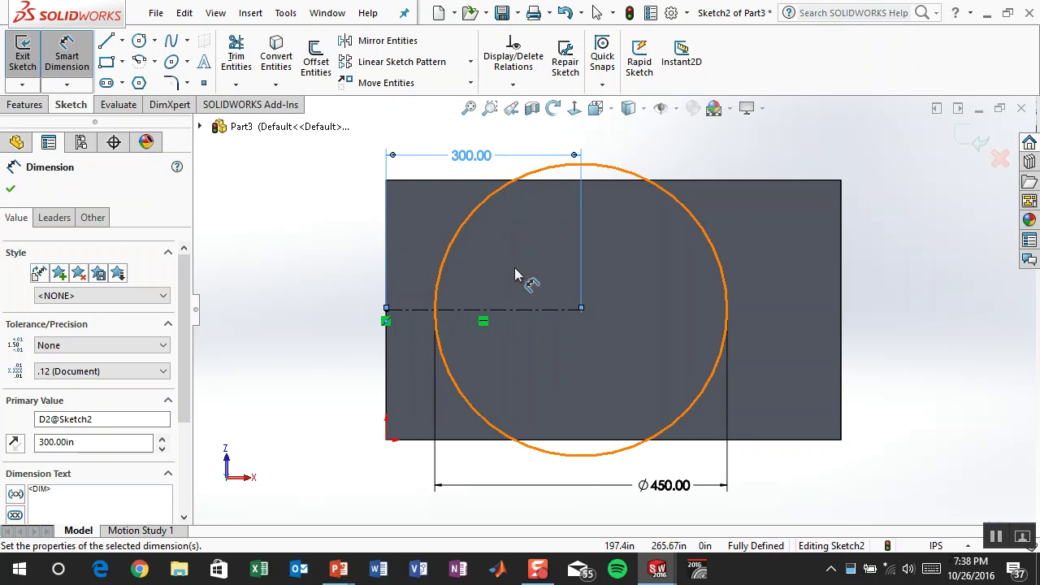
# Step: Check the cylinder height on the PowerPoint slide and extrude the circle 120 in from the turret's underside, merged with the body
pyautogui.click(18, 105)
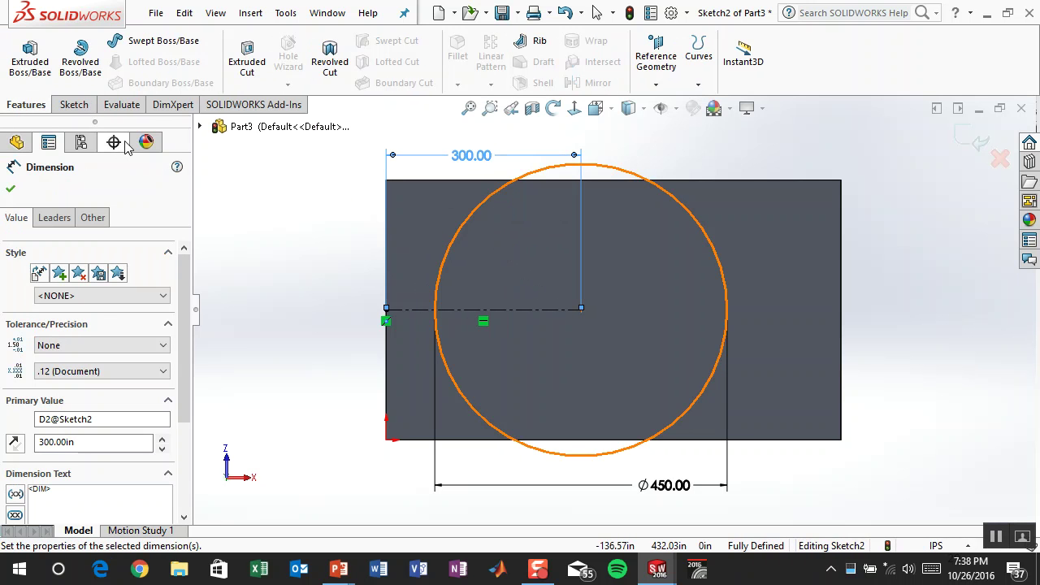
pyautogui.hotkey('alt', 'Tab')
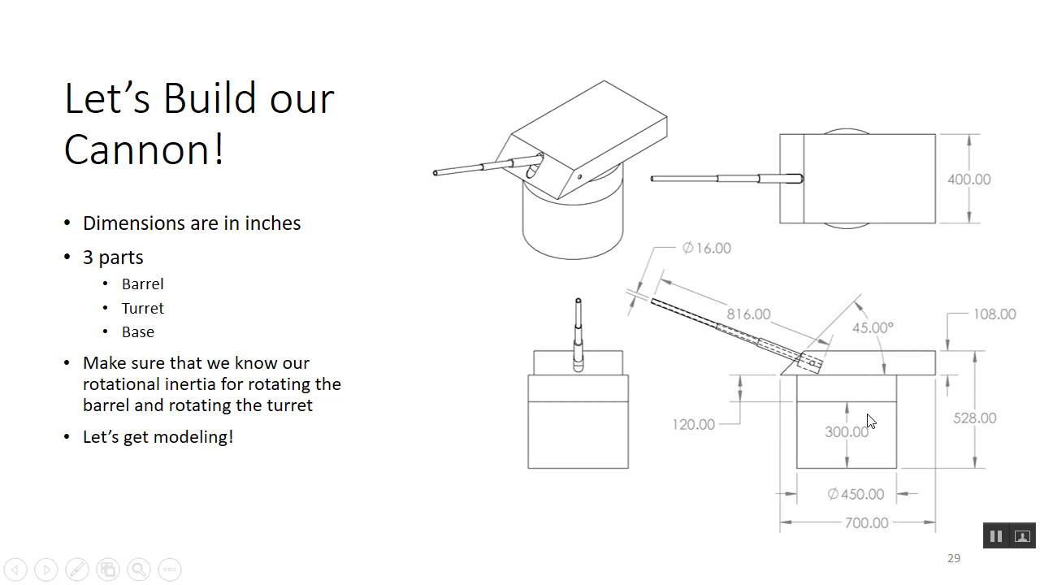
pyautogui.hotkey('alt', 'Tab')
pyautogui.click(31, 63)
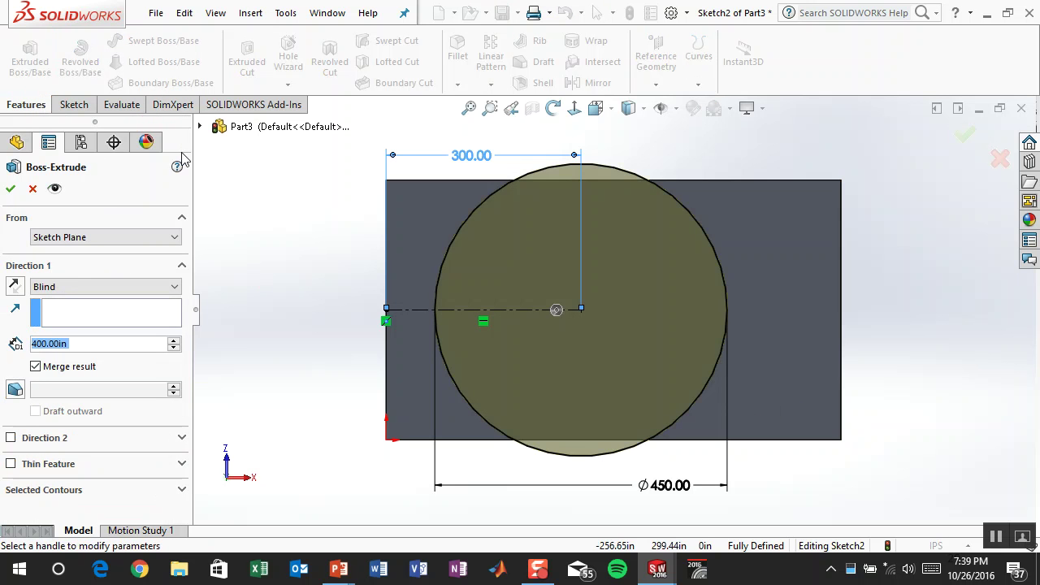
pyautogui.write('120')
pyautogui.press('Return')
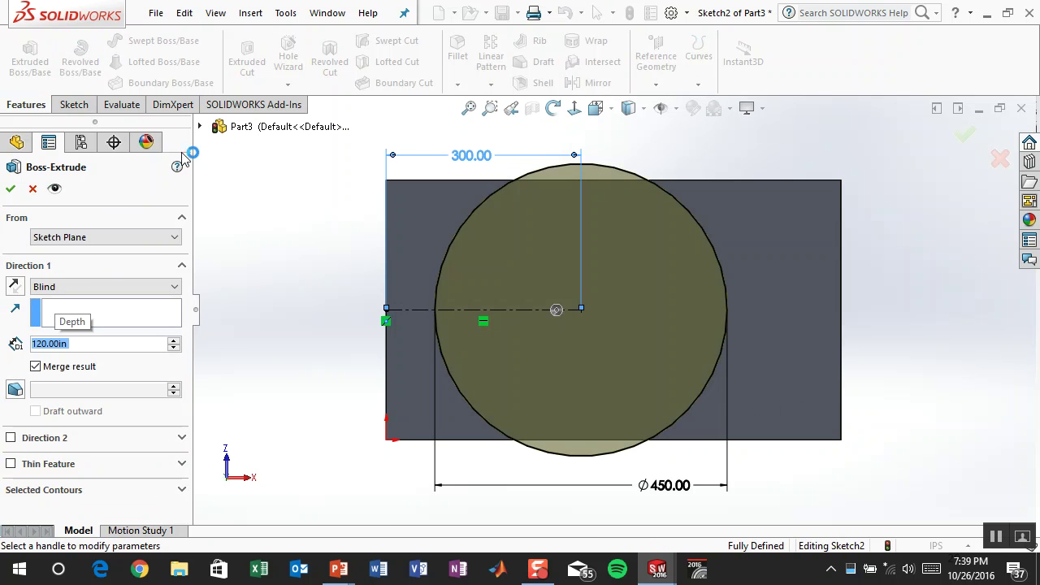
pyautogui.click(10, 188)
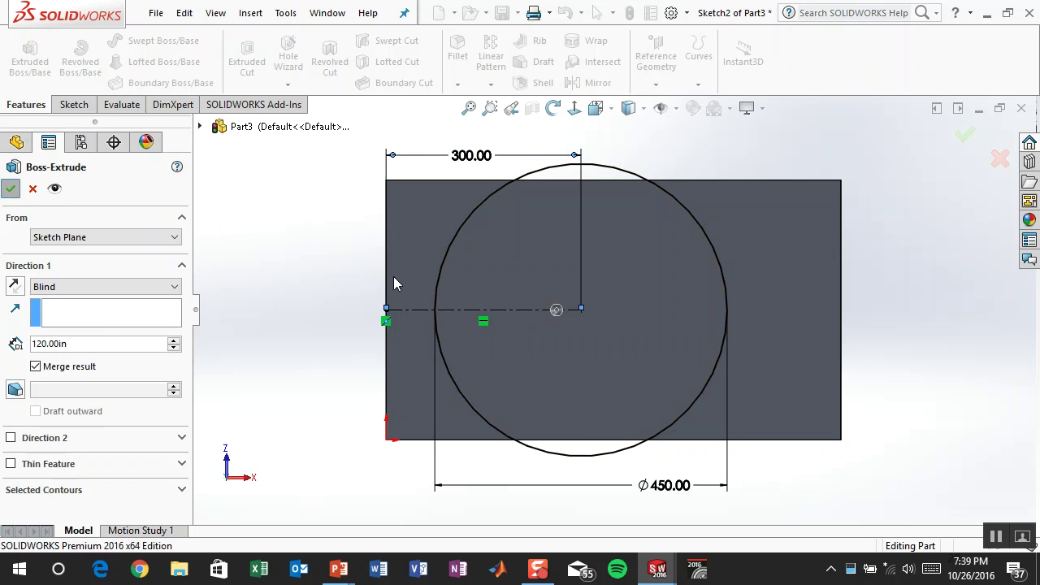
# Step: Shell the turret with a 5 in wall thickness, removing the circular bottom face of the cylinder
pyautogui.moveTo(427, 212); pyautogui.dragTo(492, 281, button='middle')
pyautogui.click(345, 171)
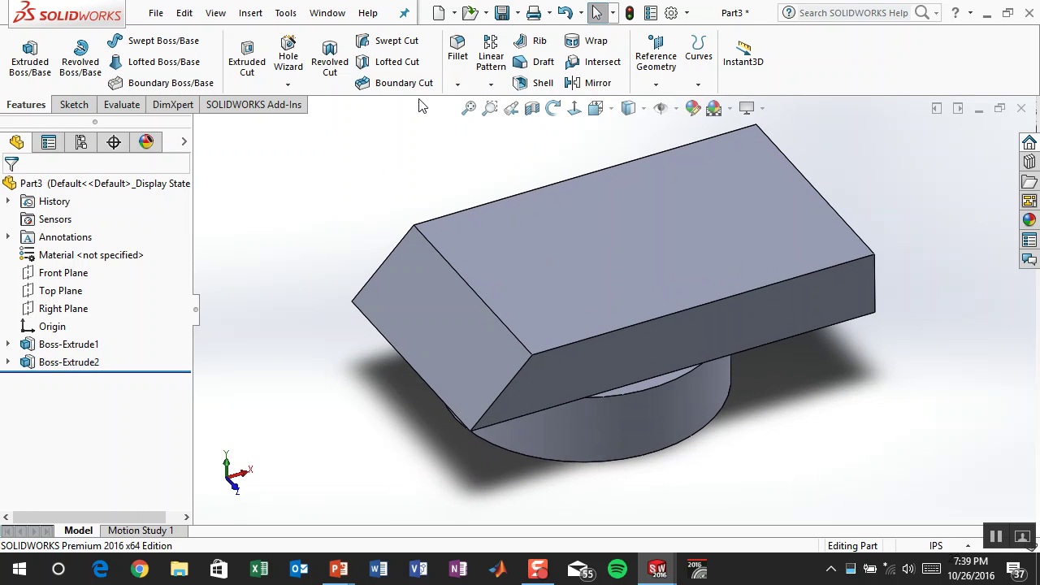
pyautogui.click(538, 85)
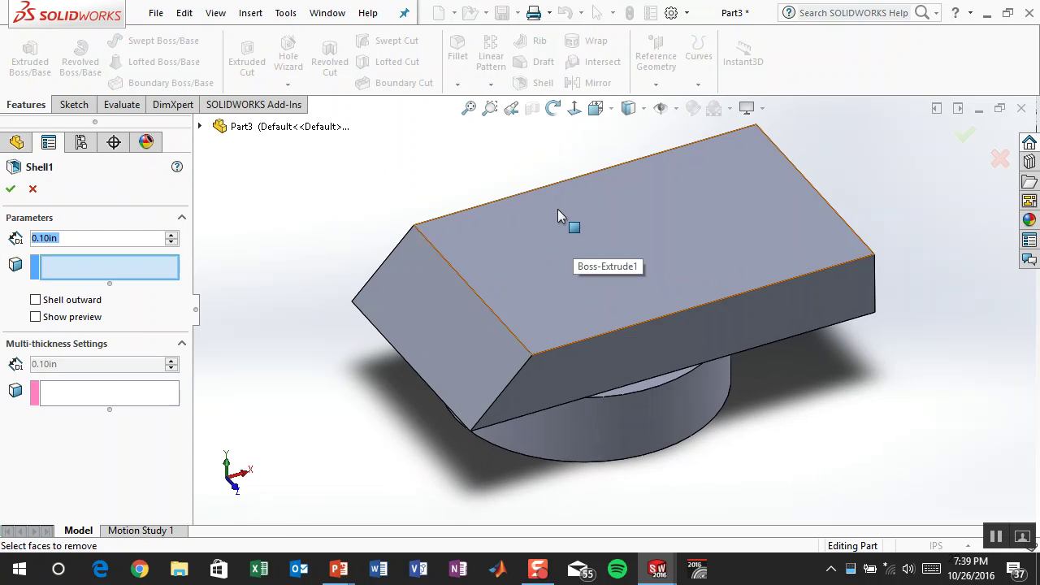
pyautogui.write('5')
pyautogui.press('Return')
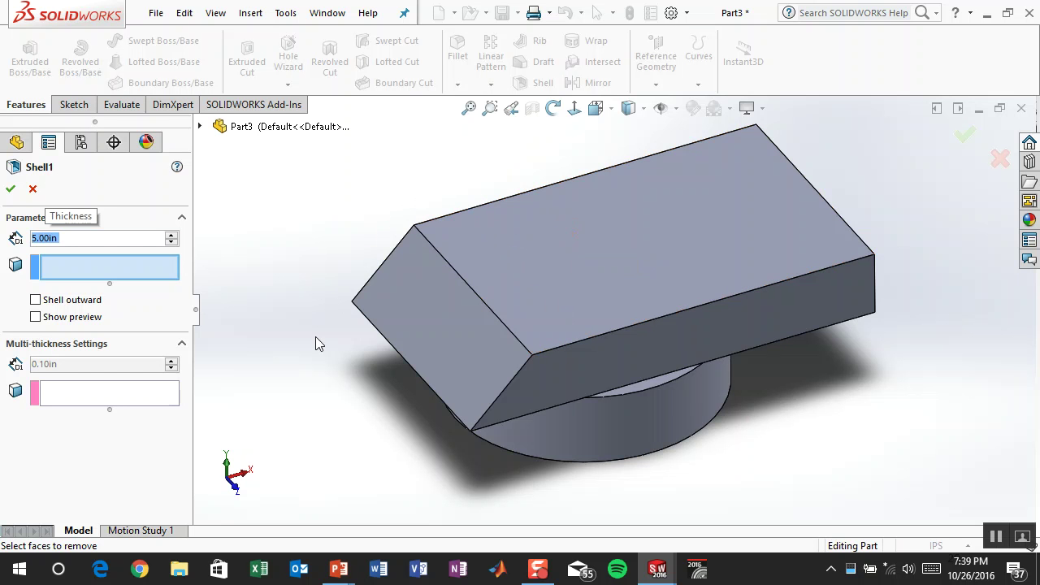
pyautogui.moveTo(349, 430); pyautogui.dragTo(302, 277, button='middle')
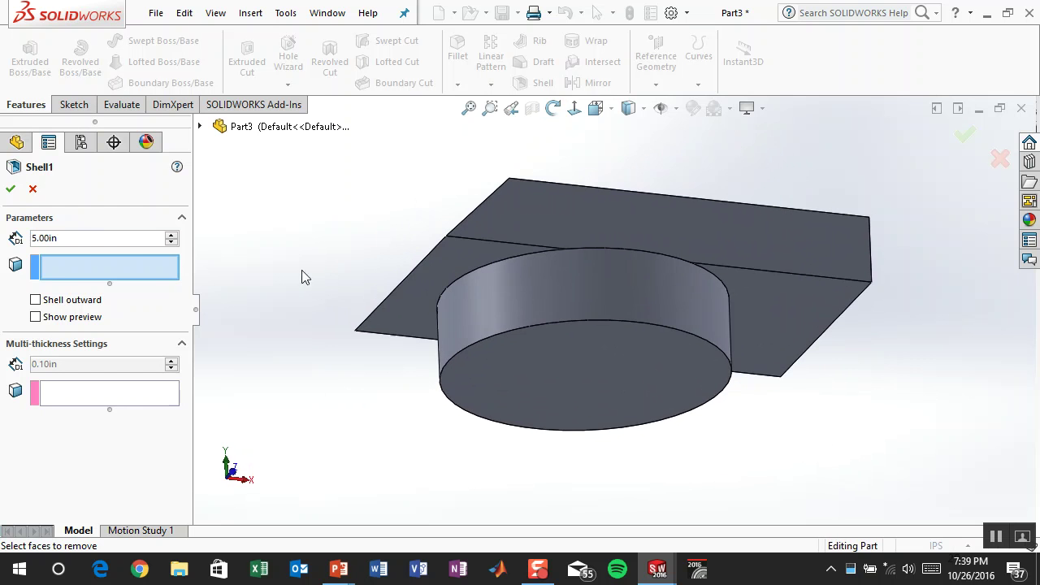
pyautogui.click(104, 268)
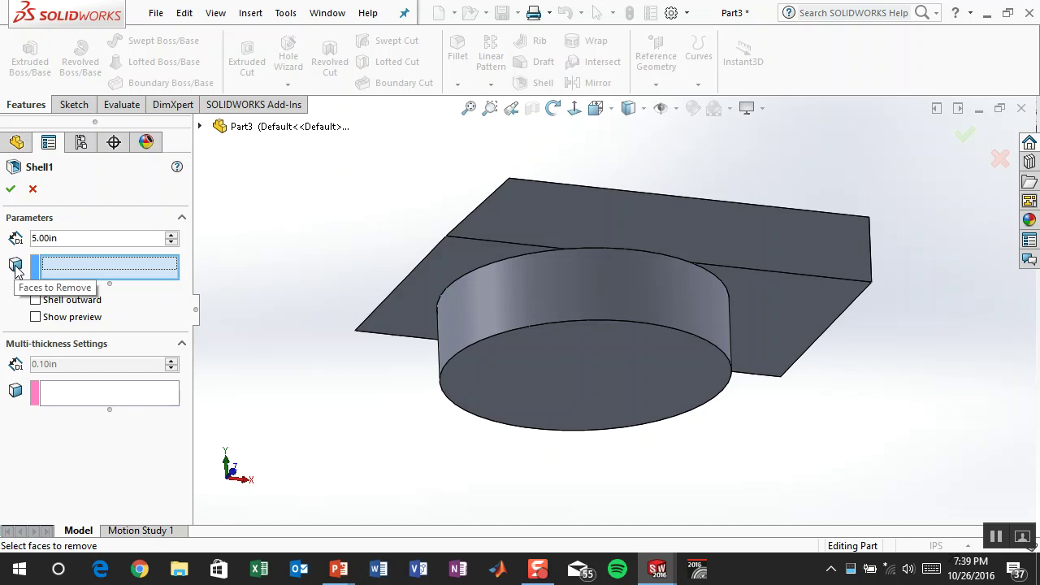
pyautogui.click(612, 386)
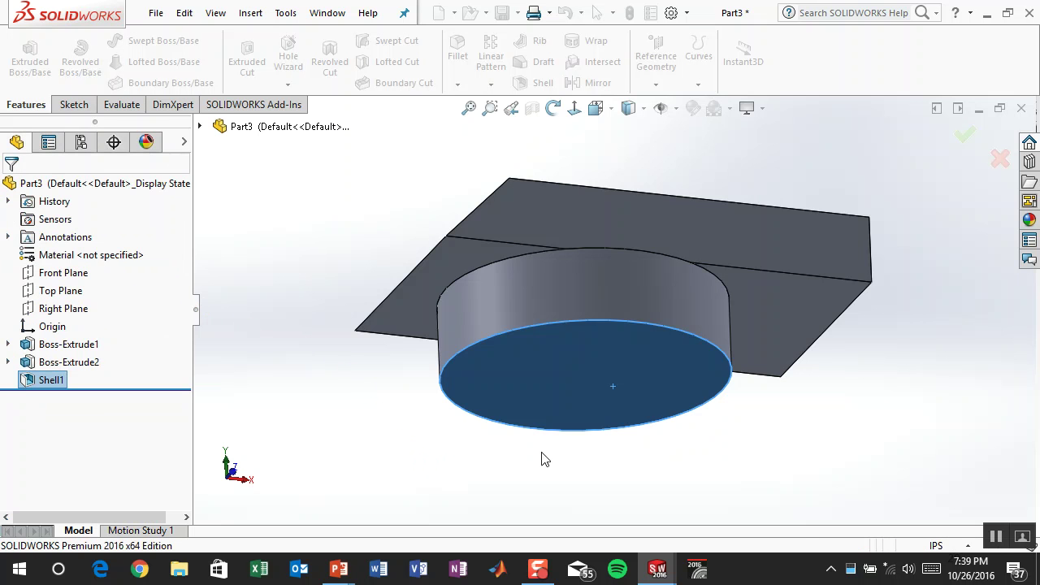
# Step: Inspect the shelled turret from outside and review its mass properties
pyautogui.moveTo(573, 431); pyautogui.dragTo(396, 398, button='middle')
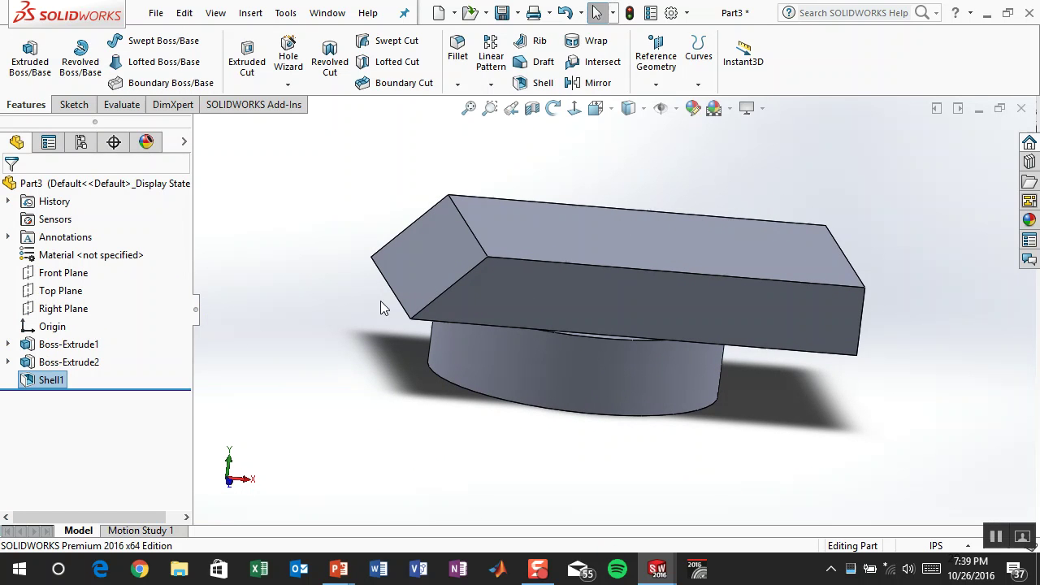
pyautogui.moveTo(297, 200); pyautogui.dragTo(195, 137, button='middle')
pyautogui.click(122, 105)
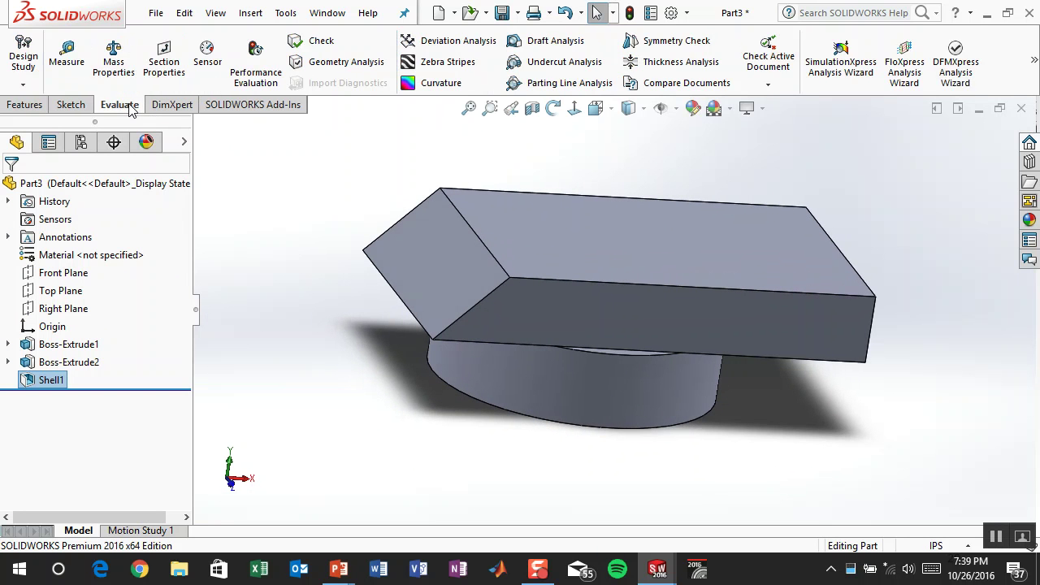
pyautogui.click(113, 65)
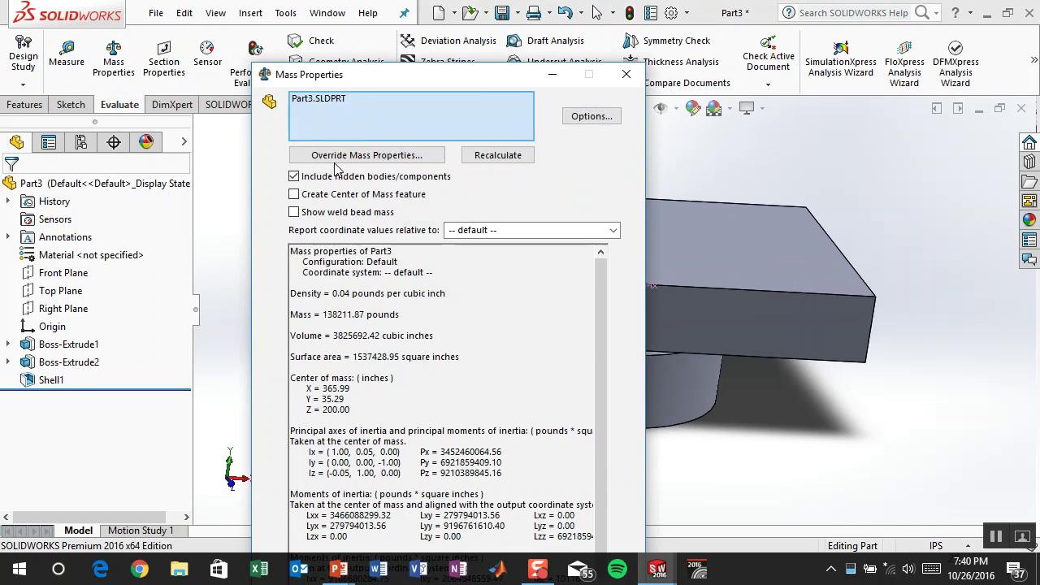
pyautogui.click(625, 74)
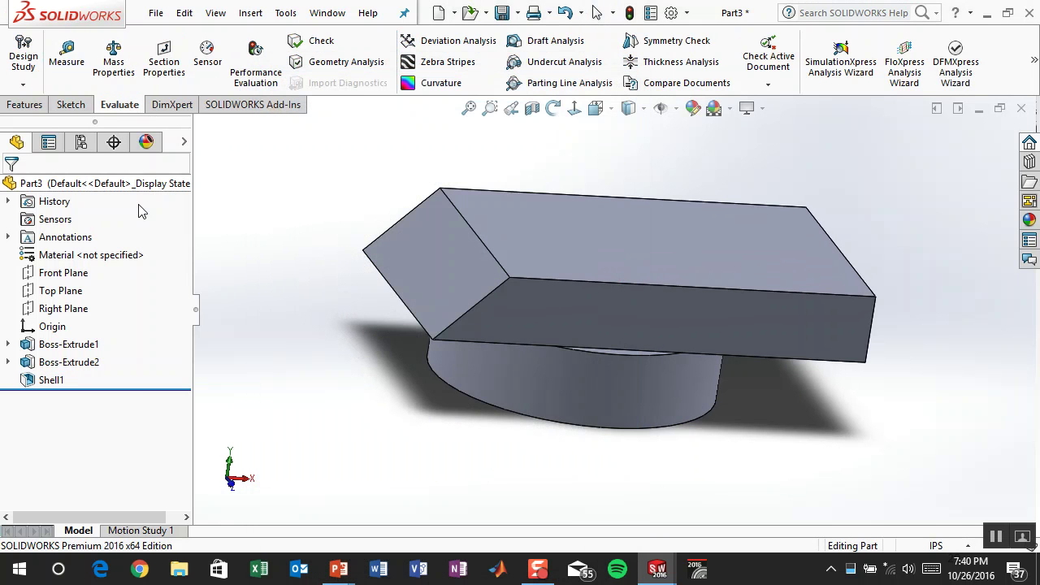
# Step: Assign Plain Carbon Steel to the turret and check its mass properties
pyautogui.rightClick(104, 260)
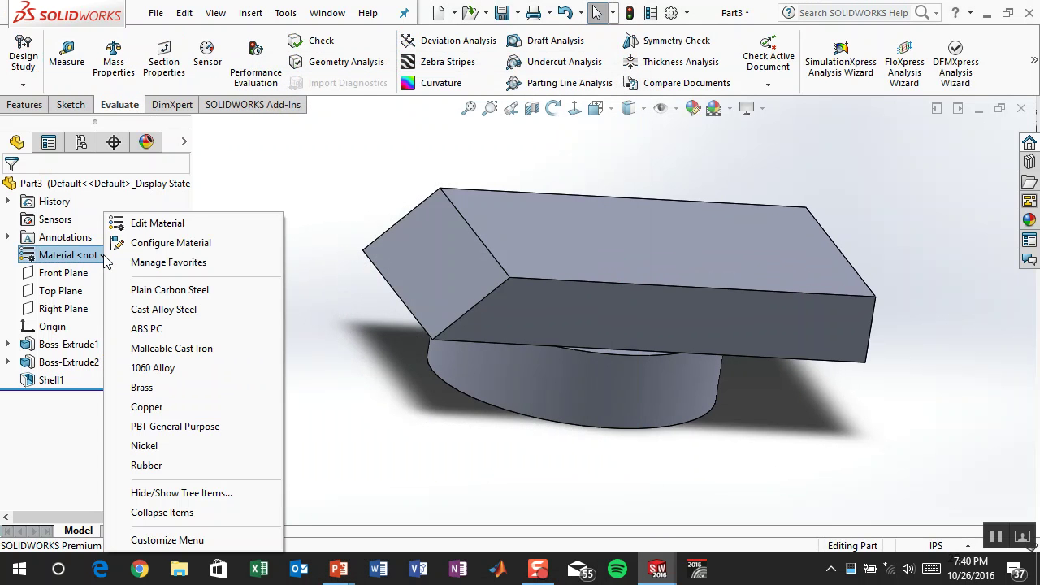
pyautogui.click(166, 290)
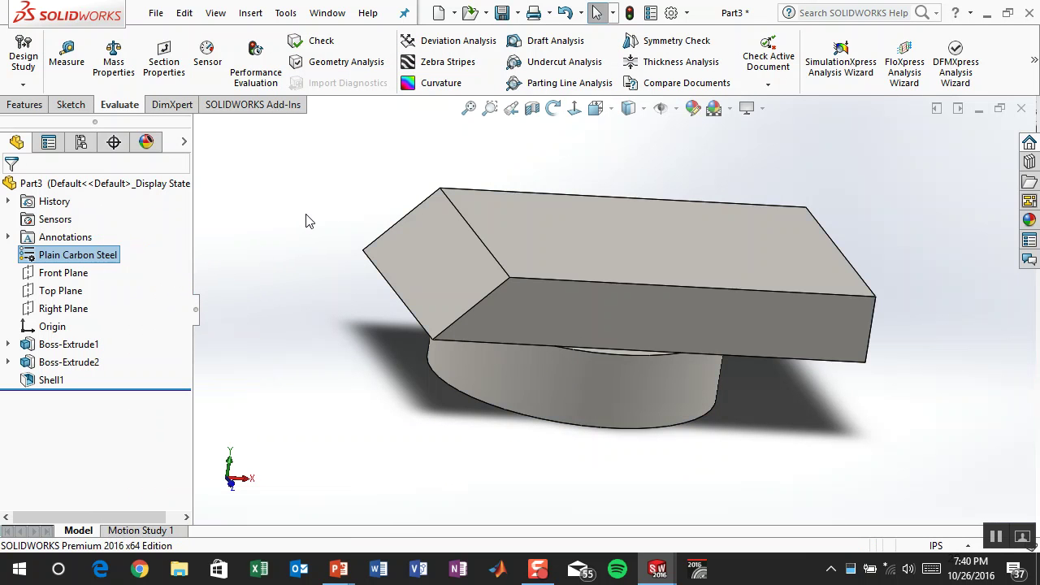
pyautogui.click(113, 62)
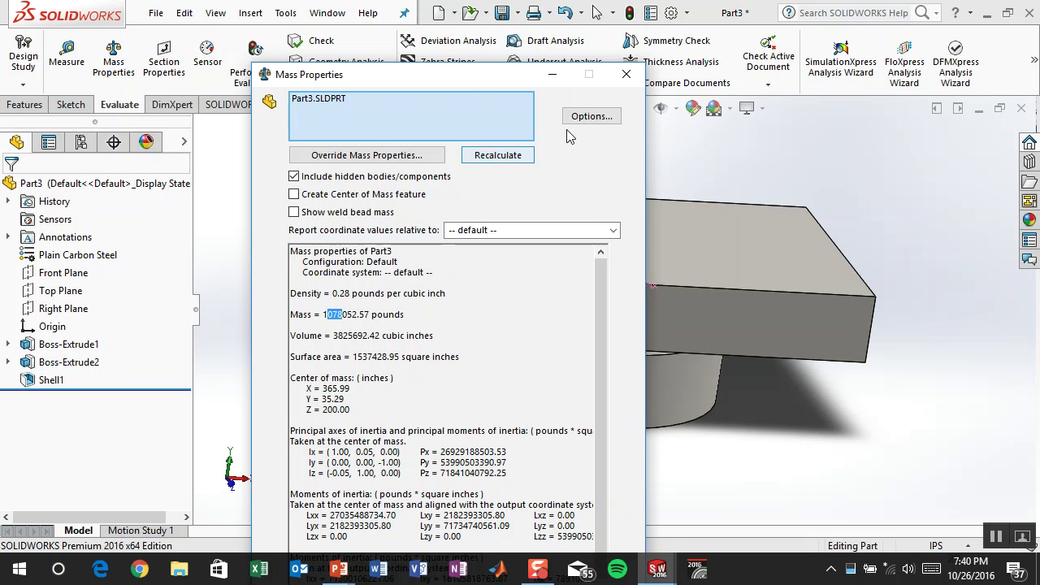
pyautogui.click(625, 74)
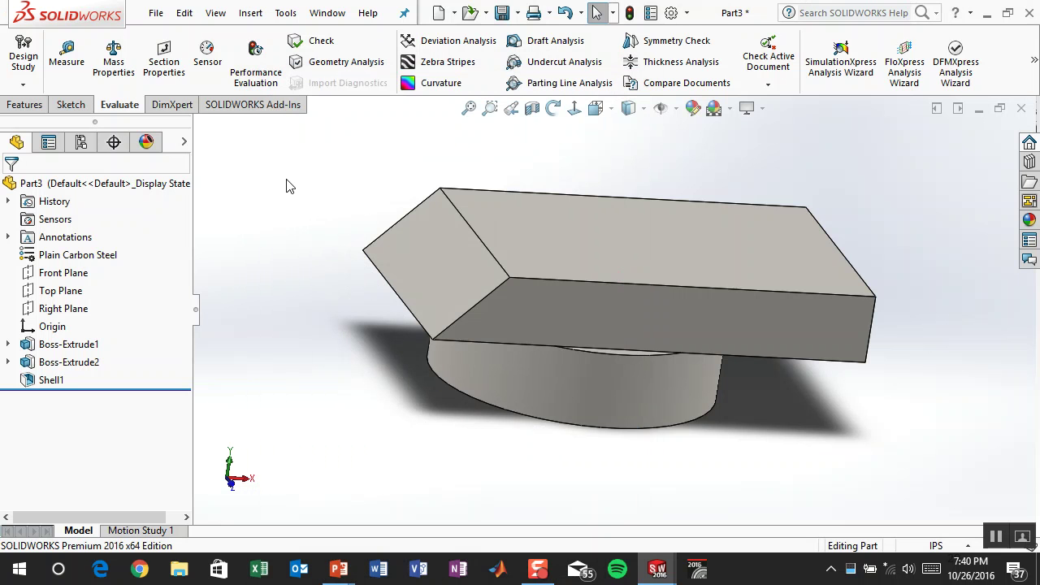
# Step: Start a new sketch on the turret's Right Plane
pyautogui.moveTo(317, 175); pyautogui.dragTo(354, 171, button='middle')
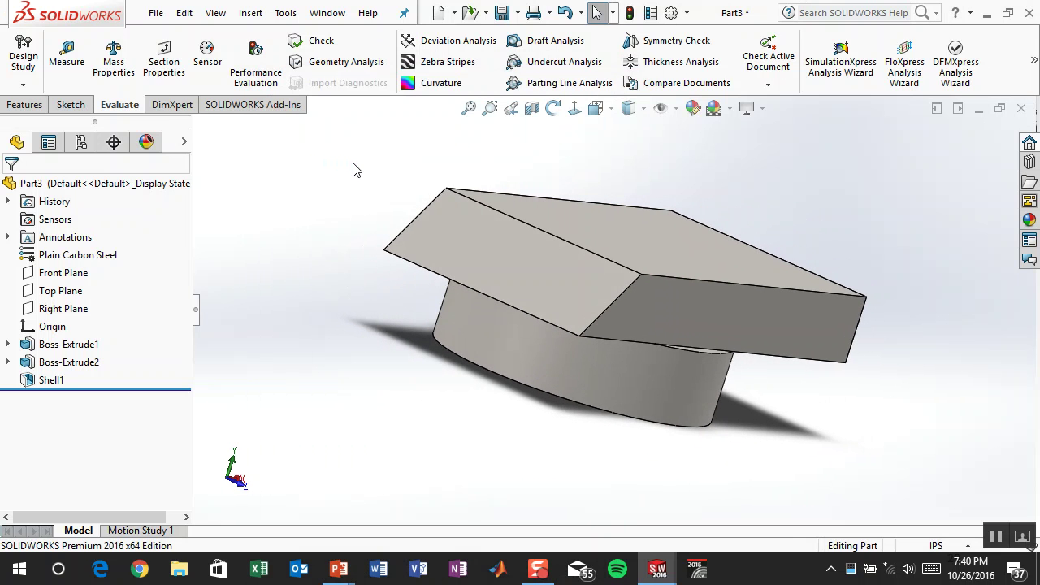
pyautogui.moveTo(362, 193); pyautogui.dragTo(416, 206, button='middle')
pyautogui.moveTo(817, 193); pyautogui.dragTo(638, 268, button='middle')
pyautogui.moveTo(822, 257); pyautogui.dragTo(805, 158, button='middle')
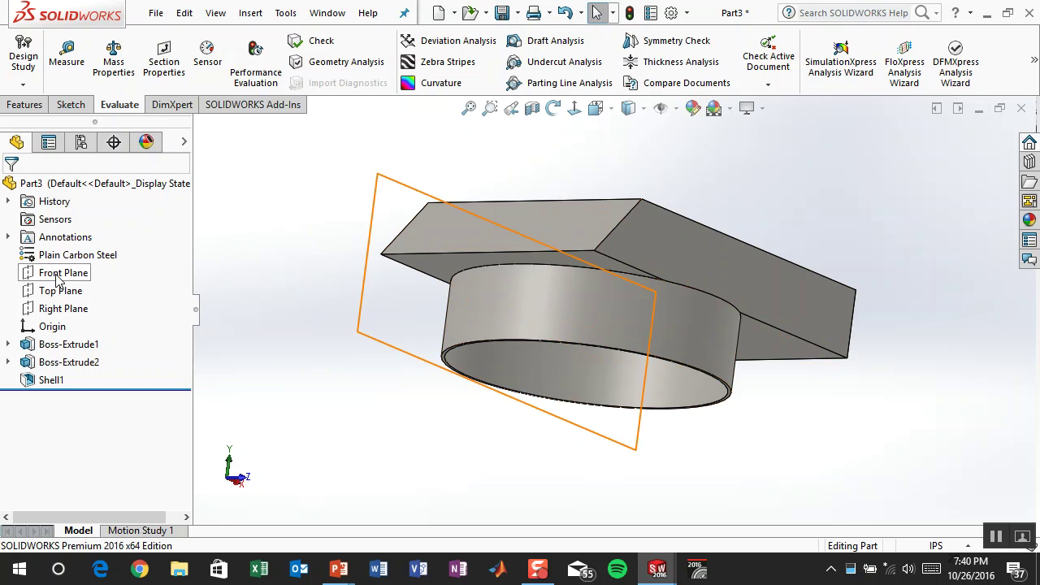
pyautogui.click(57, 309)
pyautogui.click(122, 284)
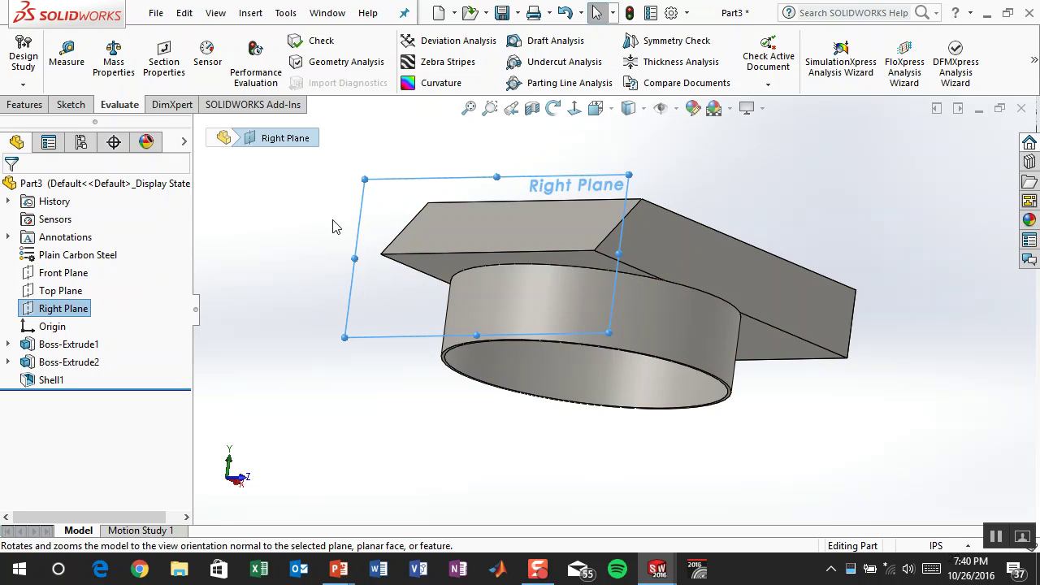
pyautogui.moveTo(257, 225)
pyautogui.mouseDown()
pyautogui.moveTo(249, 223)
pyautogui.moveTo(274, 209)
pyautogui.moveTo(282, 227)
pyautogui.moveTo(309, 195)
pyautogui.mouseUp()
pyautogui.click(597, 12)
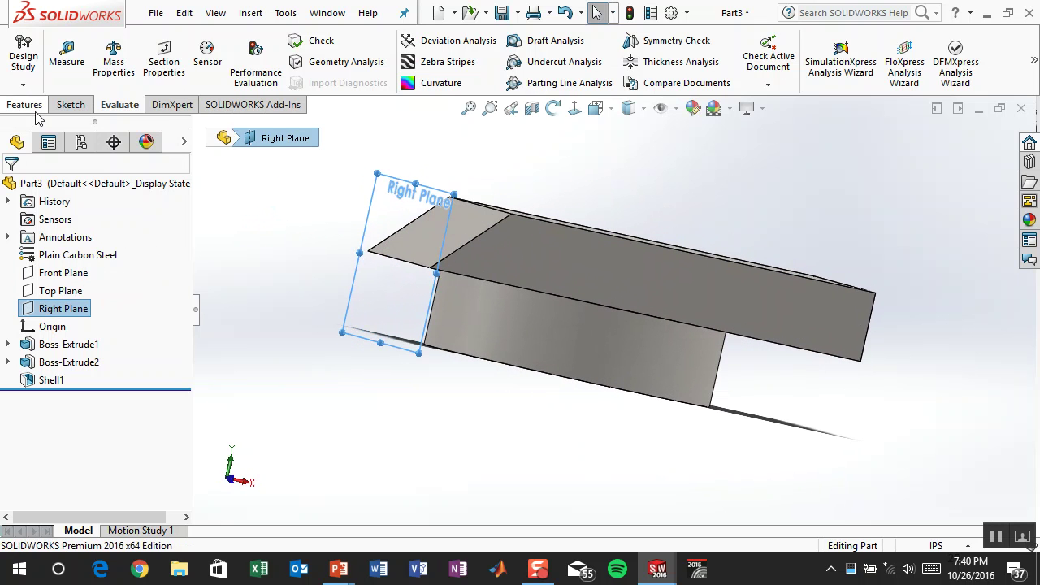
pyautogui.click(71, 104)
pyautogui.click(22, 54)
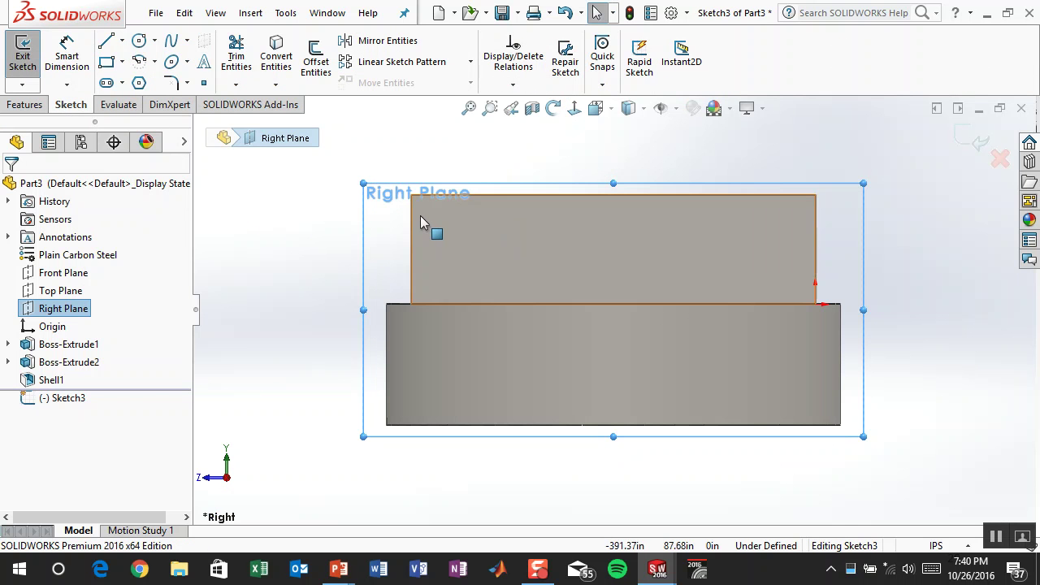
# Step: Turn the view normal to the Right Plane from the opposite side, facing the turret's sloped front, and clear the plane selection
pyautogui.press('Left')
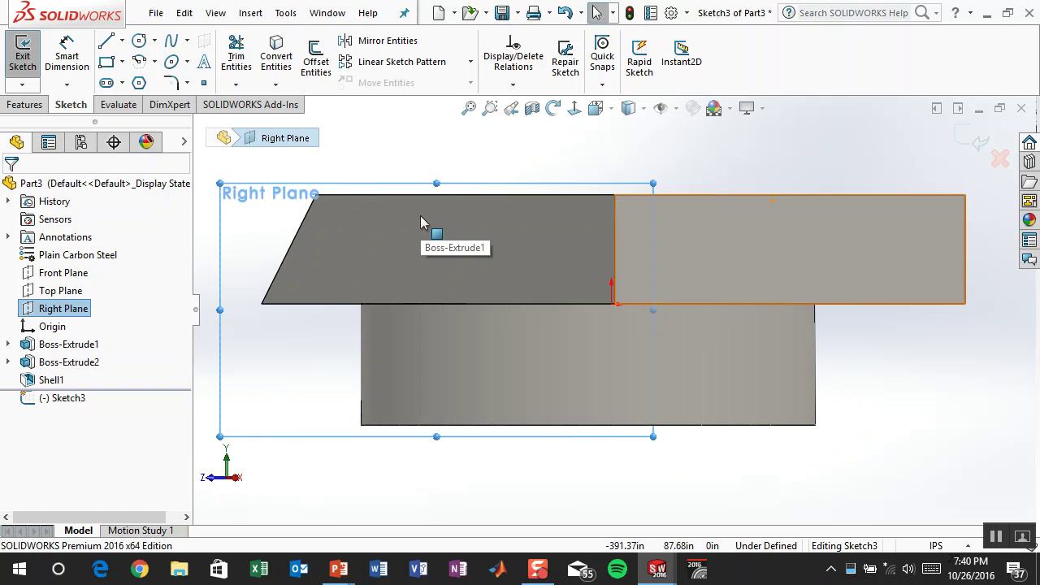
pyautogui.press('Down')
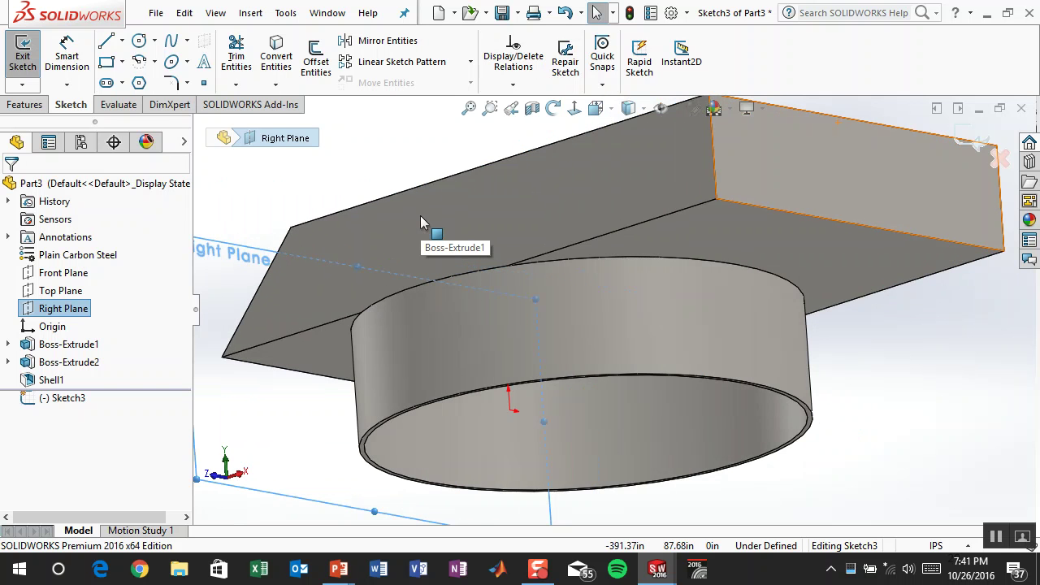
pyautogui.press('Up')
pyautogui.press('Right')
pyautogui.press('Right')
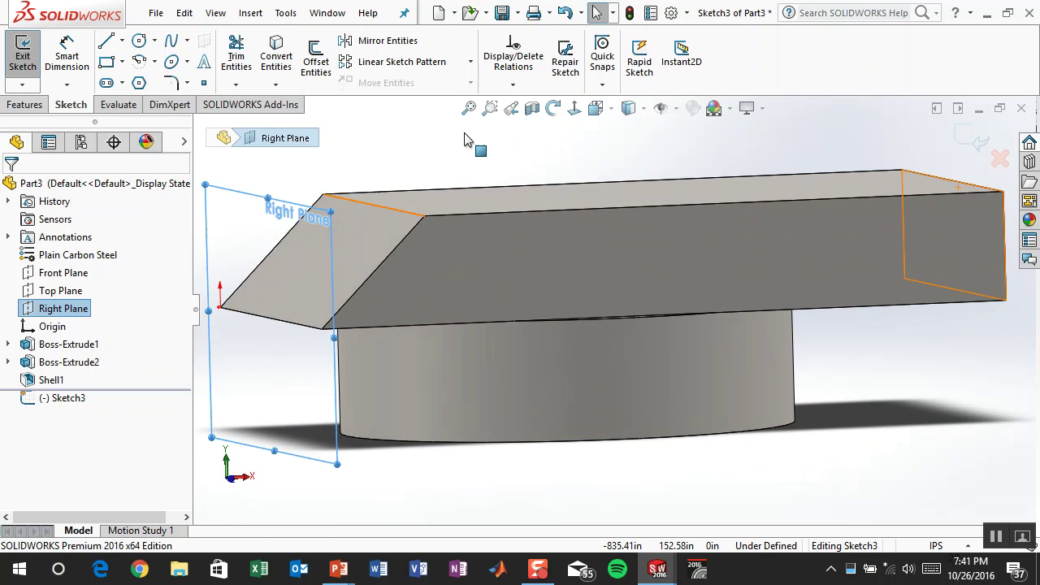
pyautogui.click(574, 108)
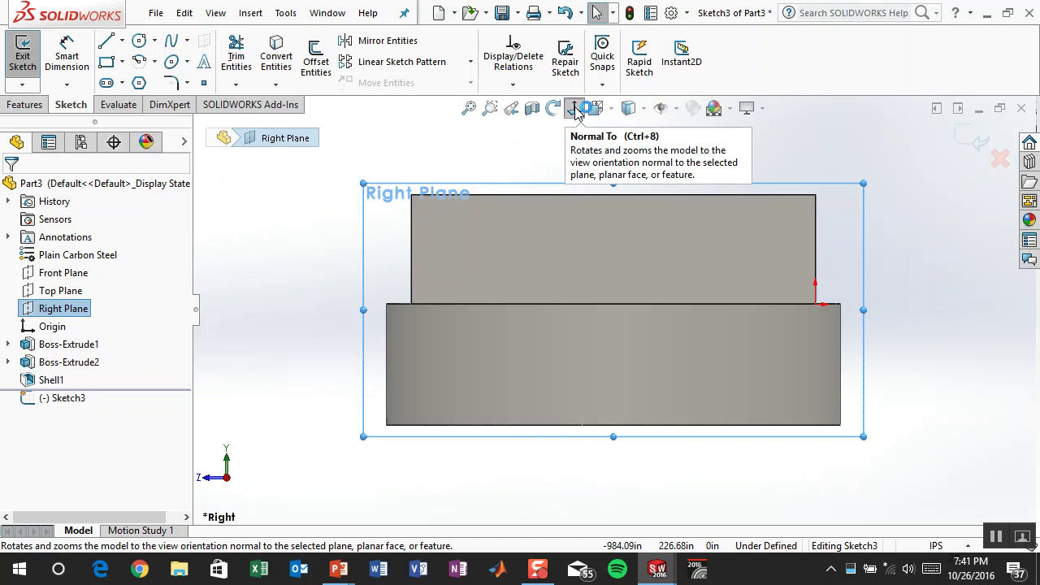
pyautogui.press('Right')
pyautogui.press('Right')
pyautogui.press('Right')
pyautogui.press('Right')
pyautogui.press('Right')
pyautogui.press('Right')
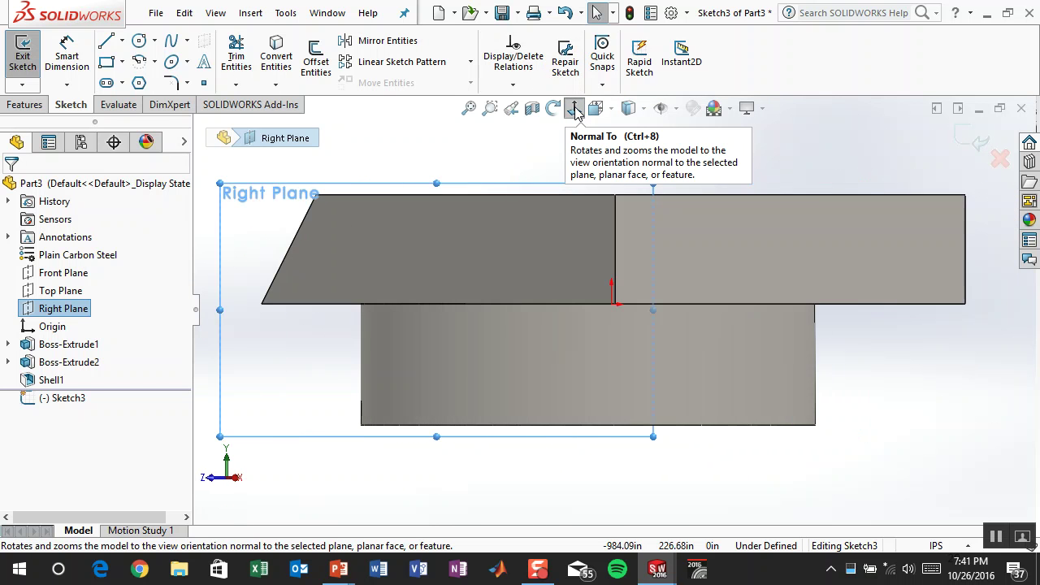
pyautogui.press('Left')
pyautogui.press('Left')
pyautogui.press('Left')
pyautogui.press('Left')
pyautogui.press('Left')
pyautogui.press('Left')
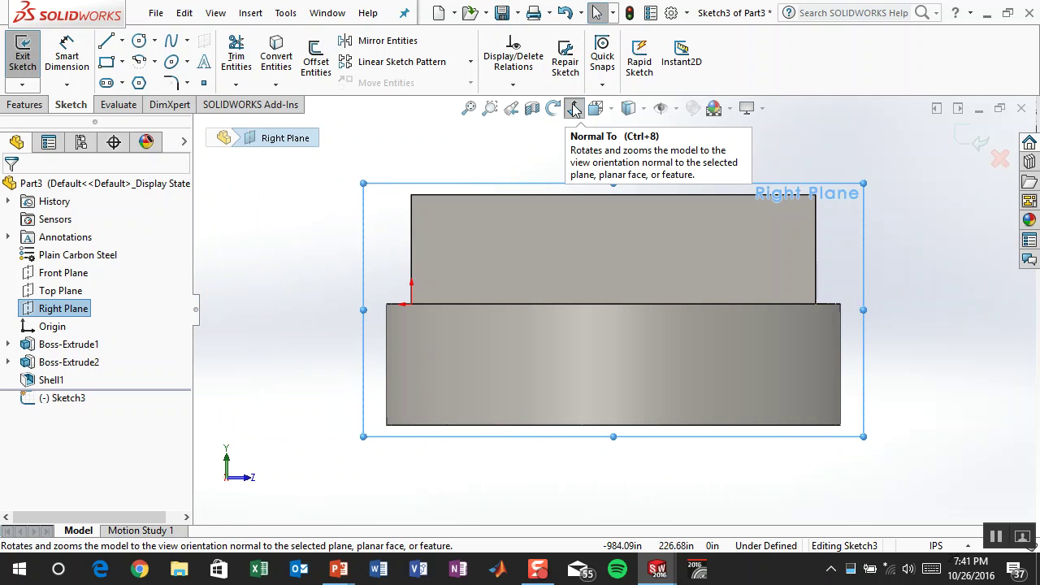
pyautogui.click(413, 139)
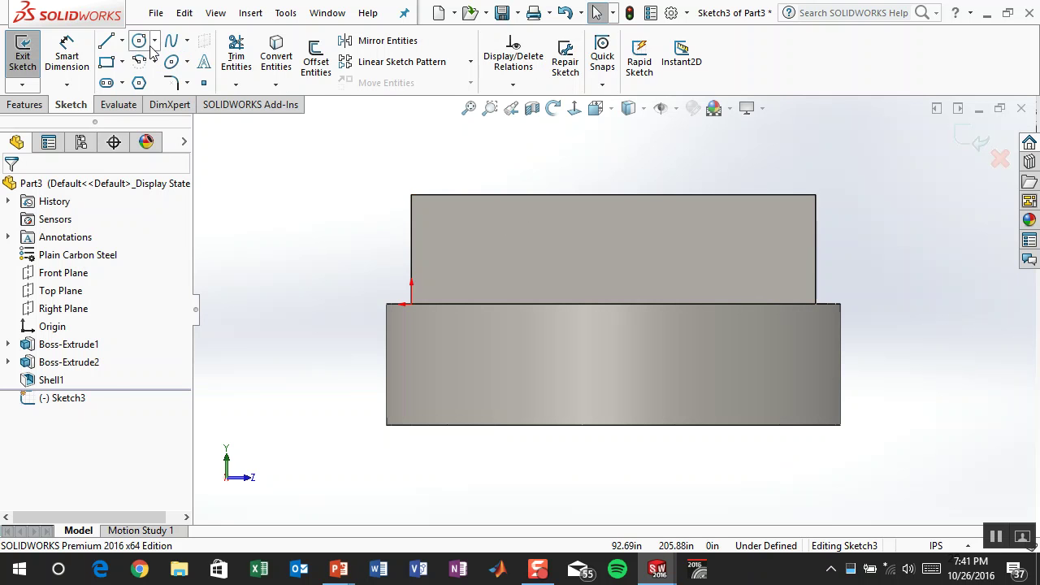
# Step: Sketch a vertical straight slot near the middle of the turret's front, about 1.67 m between arc centers and 22.5 in wide
pyautogui.click(112, 85)
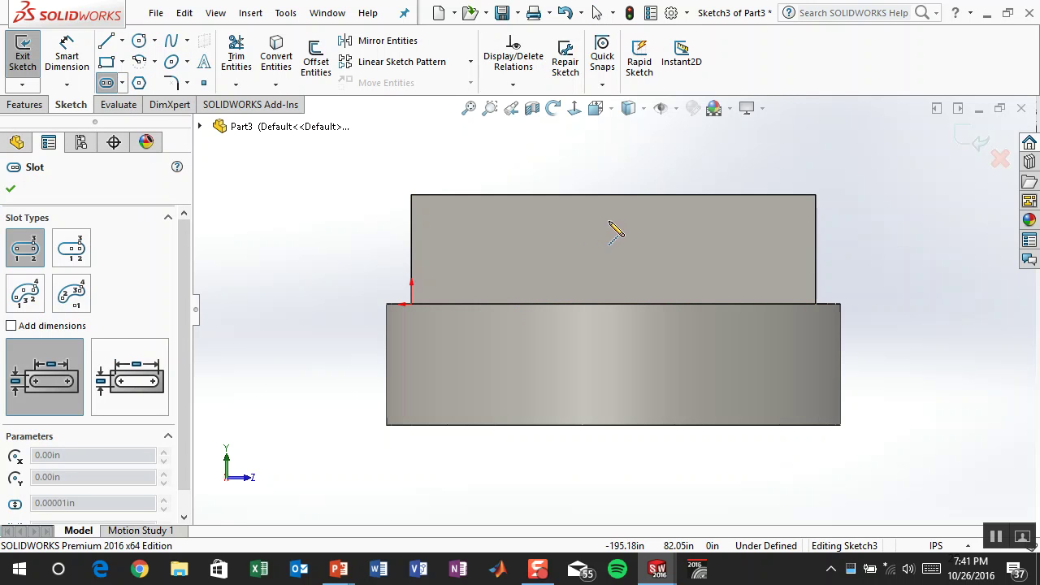
pyautogui.click(609, 286)
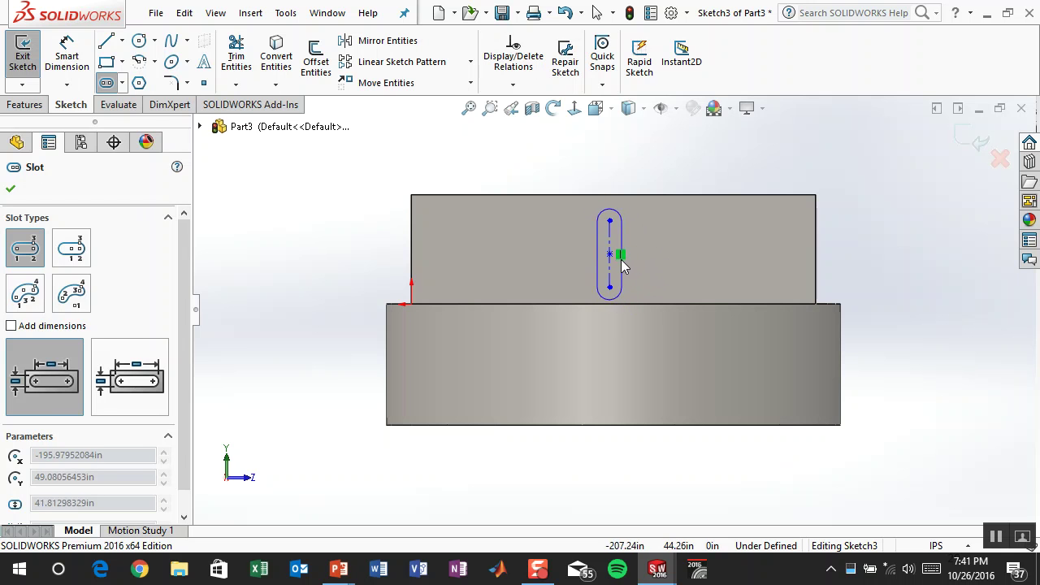
pyautogui.click(622, 257)
pyautogui.press('Escape')
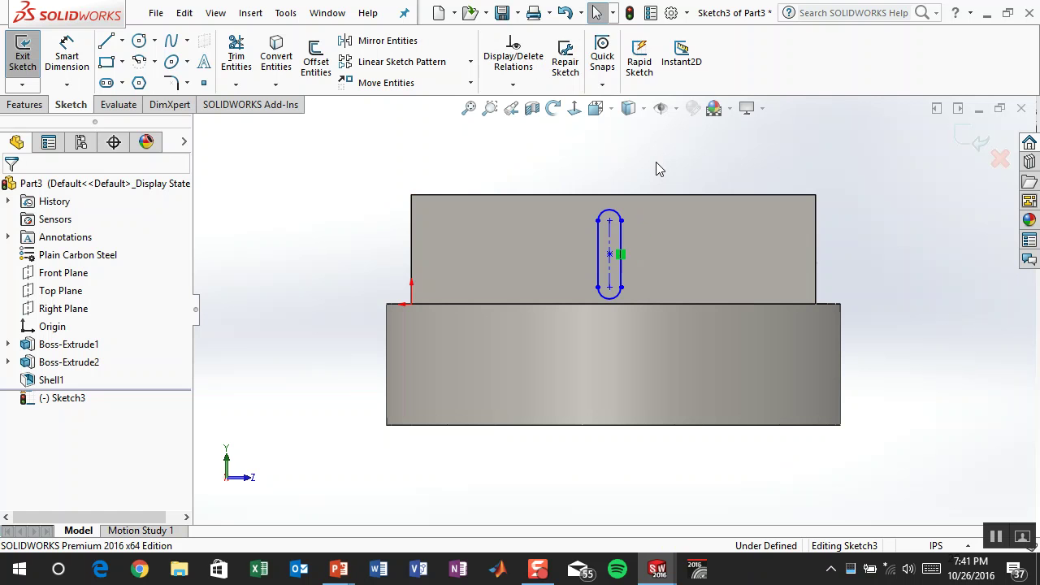
# Step: Draw a construction centerline from the slot's upper arc center to the turret's top edge
pyautogui.scroll(-3, 638, 152)
pyautogui.scroll(-2, 616, 256)
pyautogui.click(572, 357)
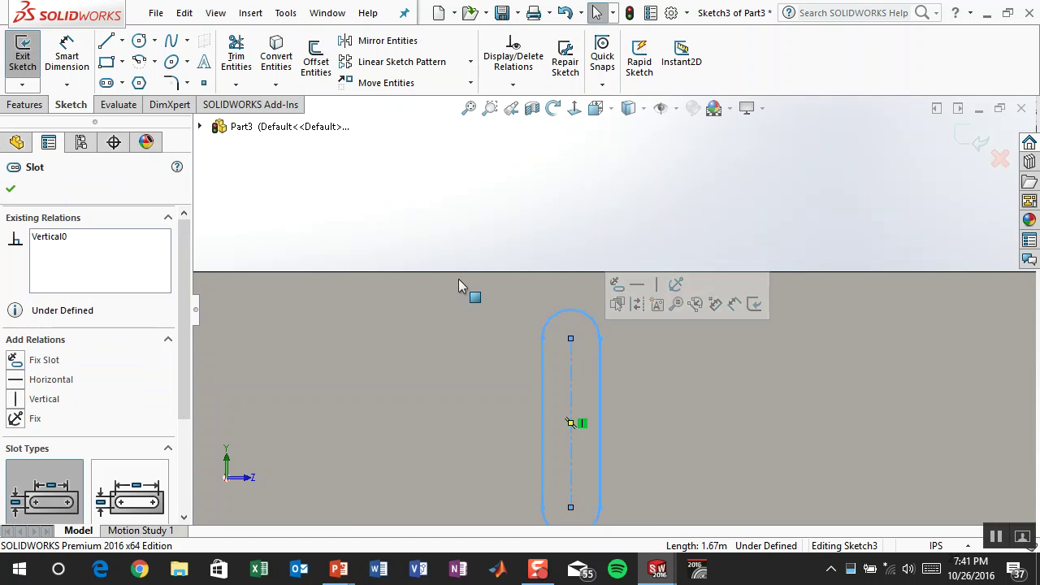
pyautogui.click(121, 39)
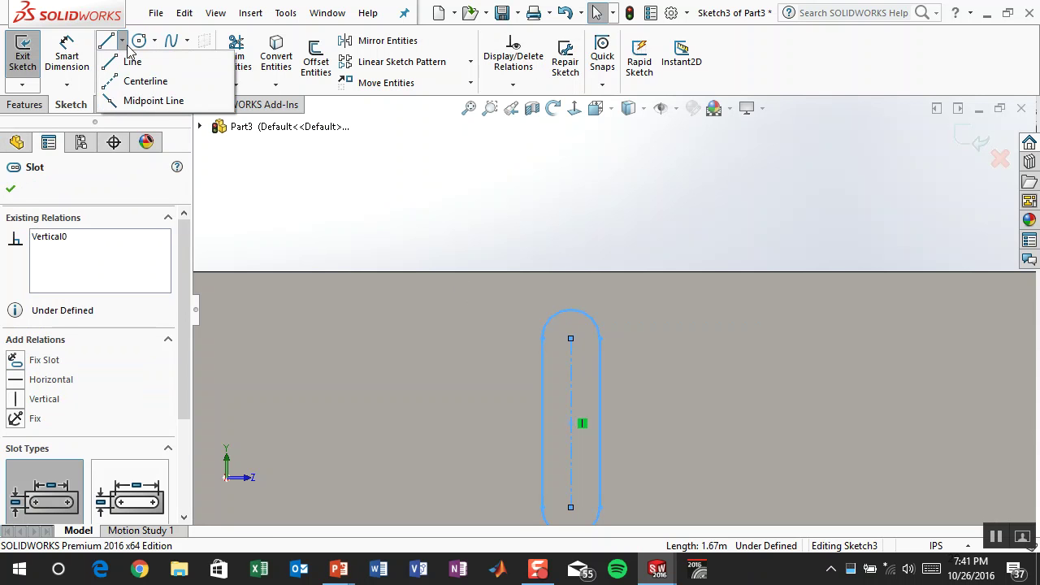
pyautogui.click(147, 82)
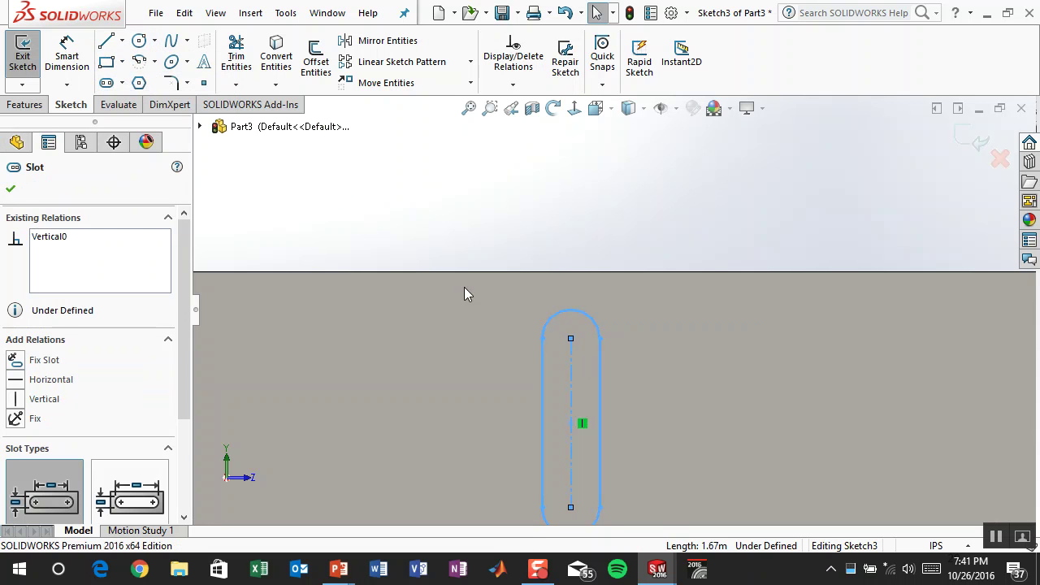
pyautogui.click(570, 338)
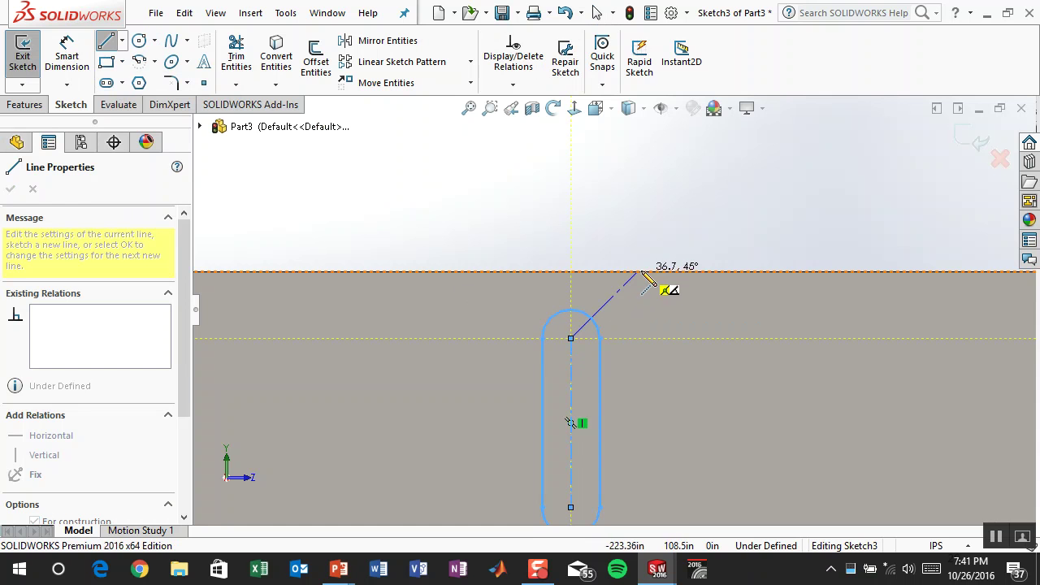
pyautogui.doubleClick(580, 271)
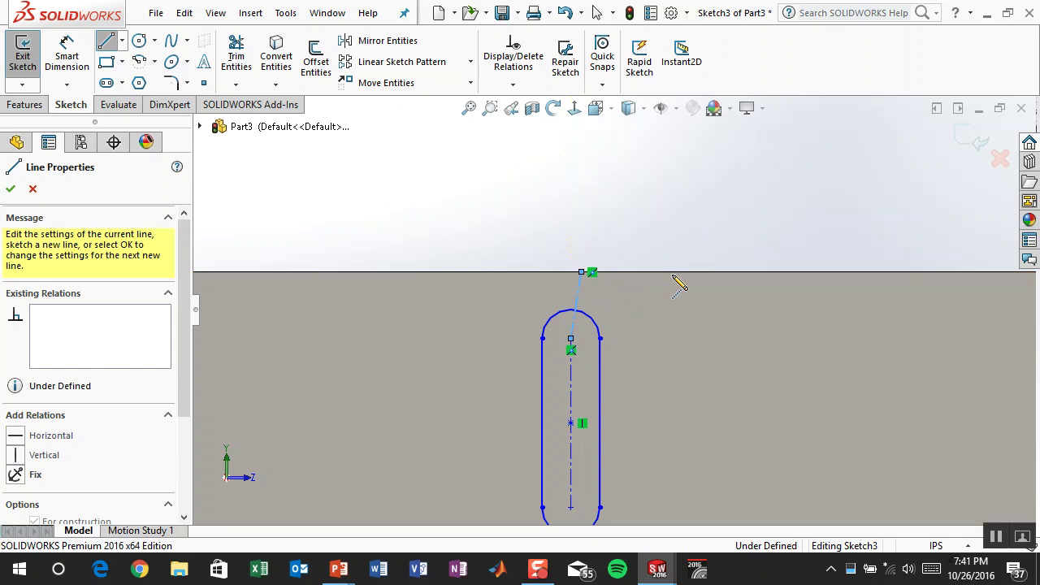
pyautogui.press('Escape')
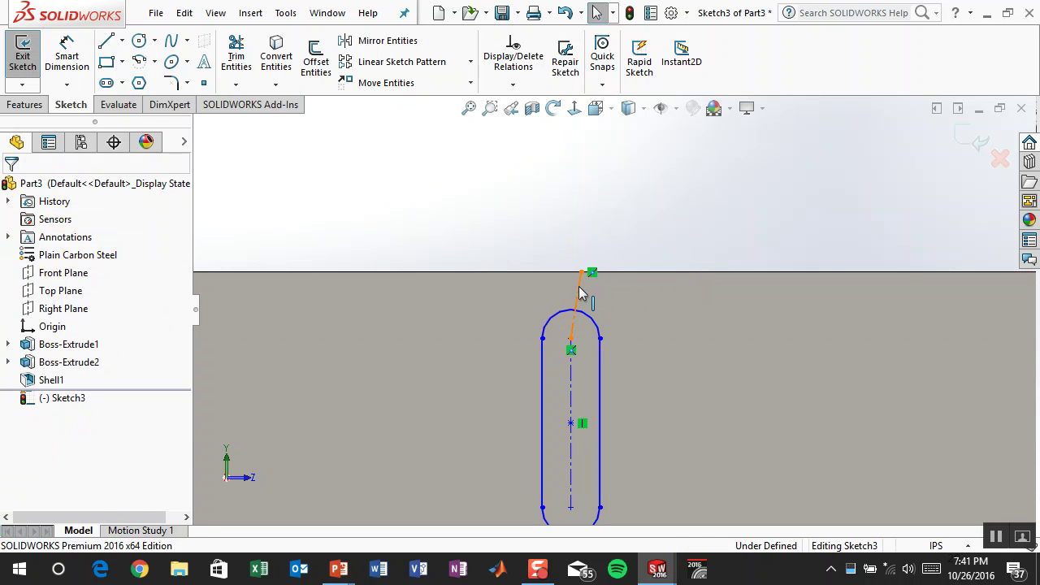
# Step: Apply a vertical relation to the centerline between the slot and the turret's top edge
pyautogui.click(579, 292)
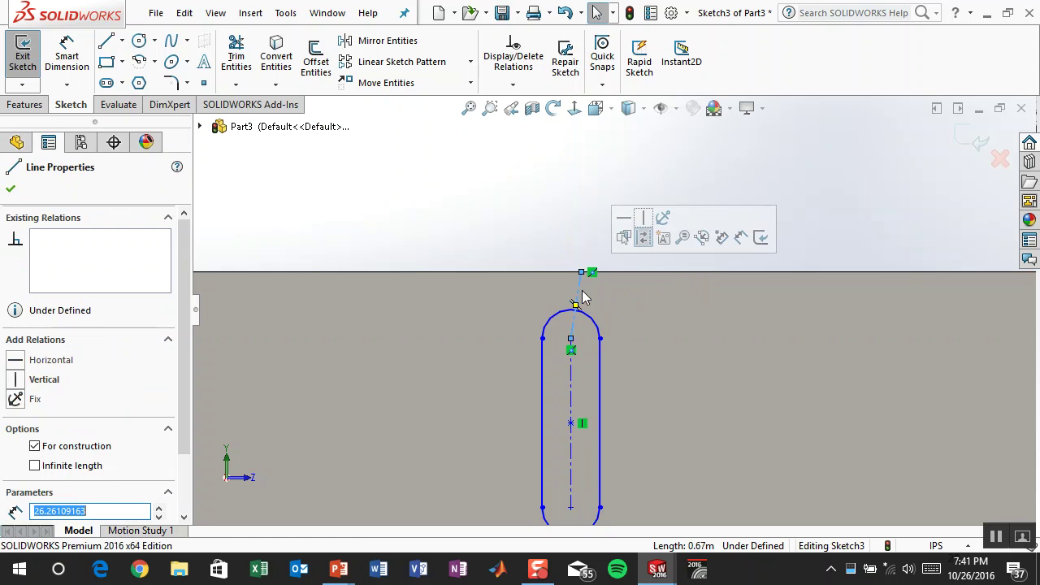
pyautogui.click(643, 217)
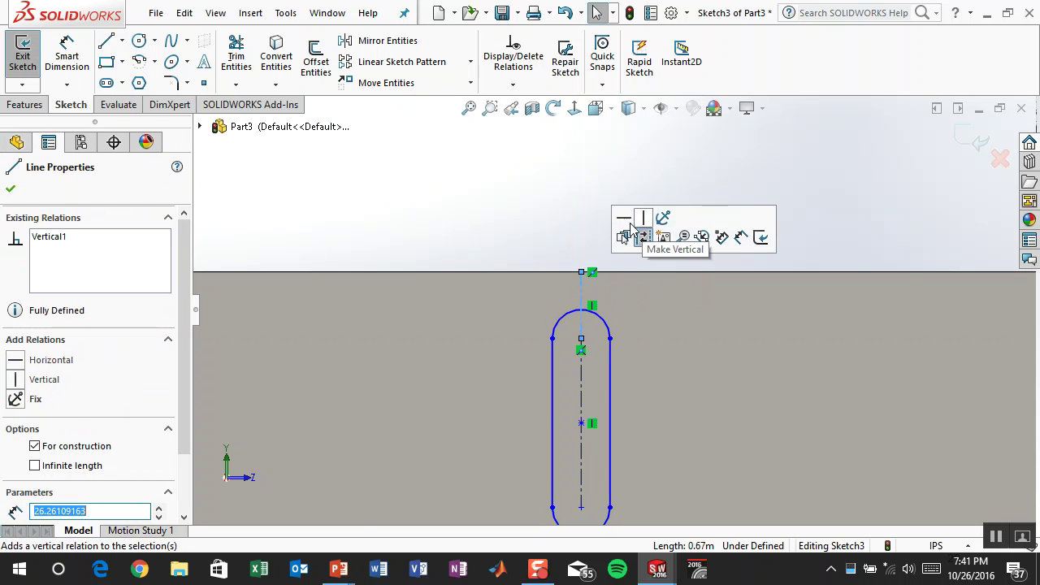
pyautogui.click(466, 268)
# Step: Dimension the slot's width between its two straight sides, keeping the drawn value
pyautogui.moveTo(477, 292); pyautogui.dragTo(473, 263, button='right')
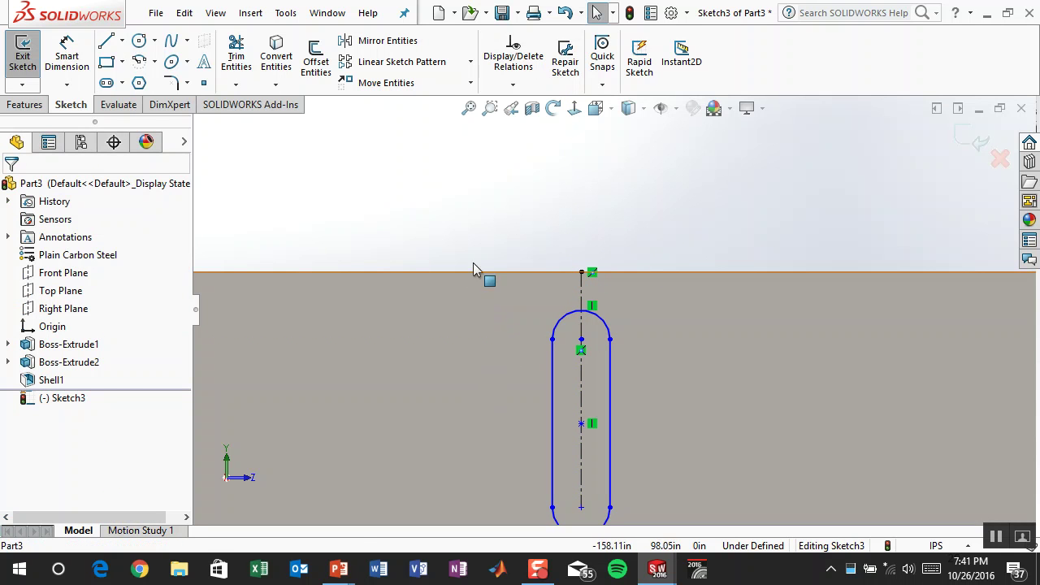
pyautogui.click(552, 376)
pyautogui.click(611, 374)
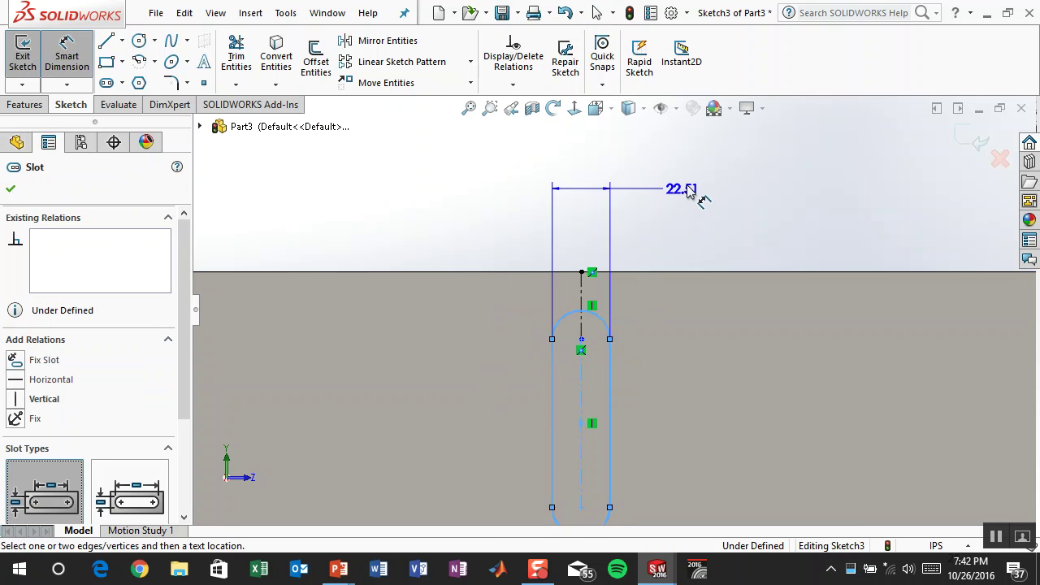
pyautogui.click(687, 190)
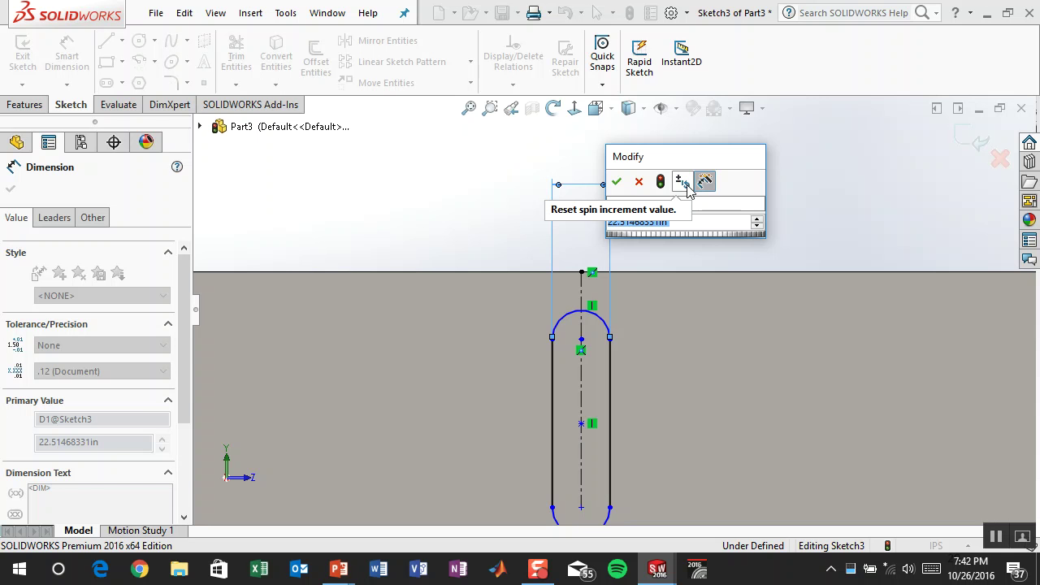
pyautogui.press('Return')
# Step: Switch to the barrel1 part and measure the diameter of the thick cylindrical section next to the block
pyautogui.click(327, 13)
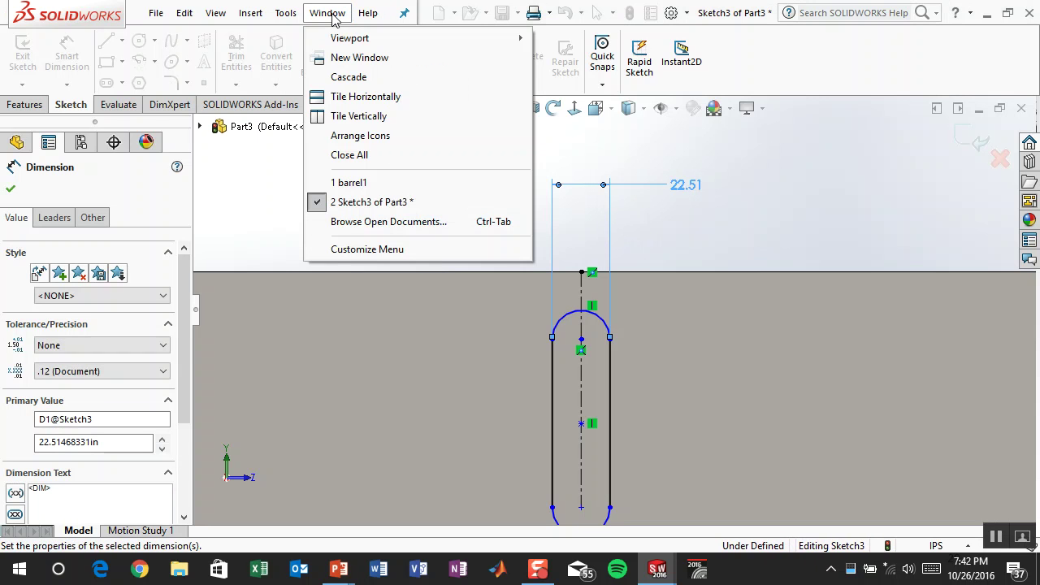
pyautogui.click(349, 182)
pyautogui.moveTo(955, 257); pyautogui.dragTo(784, 368, button='middle')
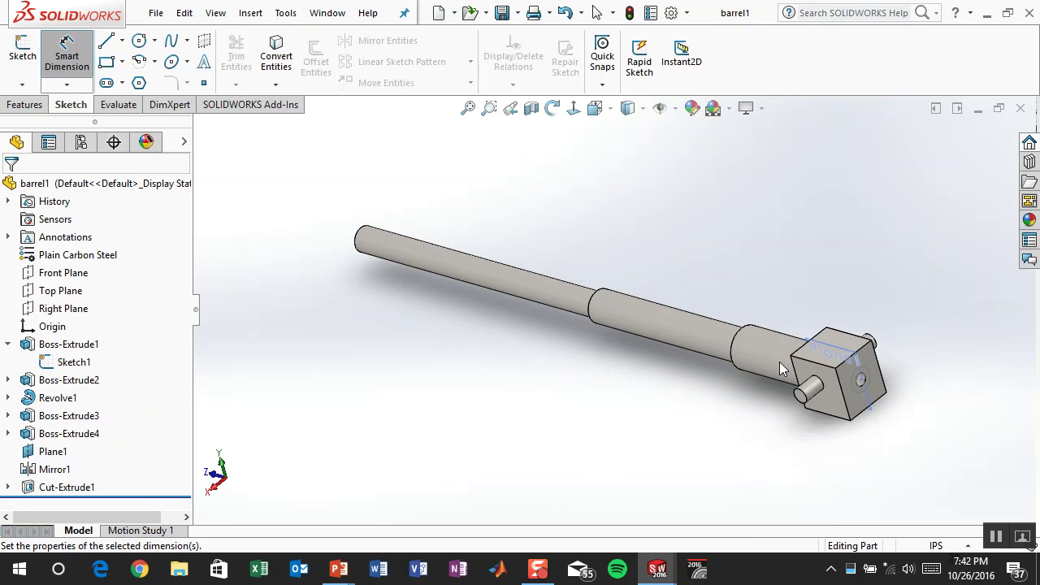
pyautogui.press('Escape')
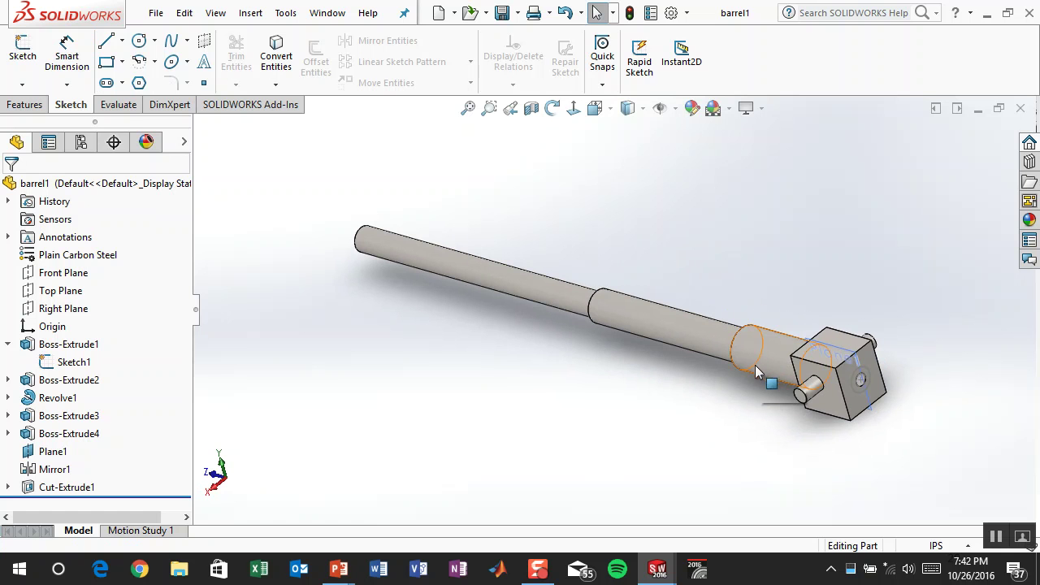
pyautogui.click(763, 355)
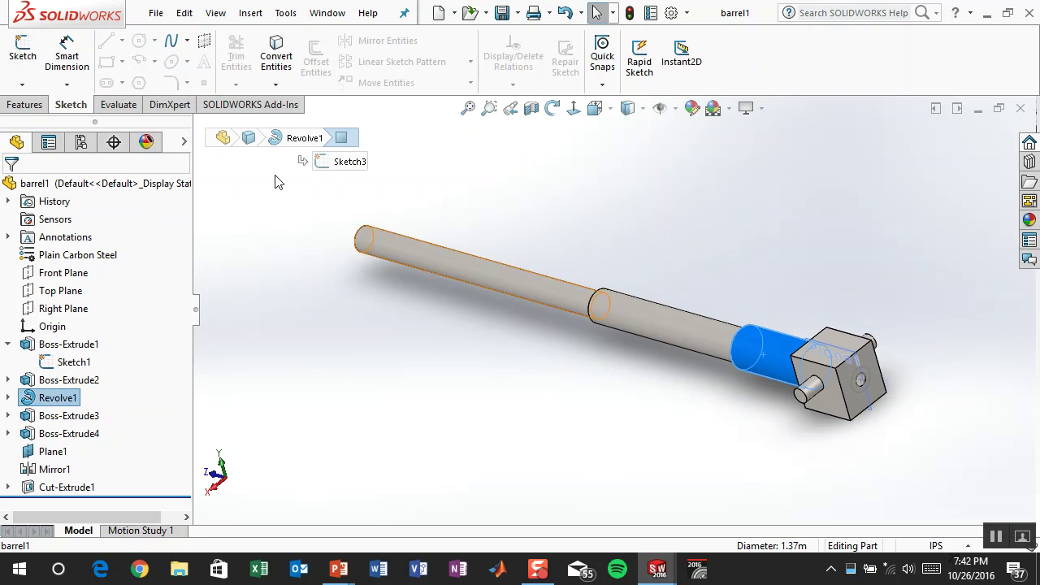
pyautogui.click(118, 106)
pyautogui.click(67, 61)
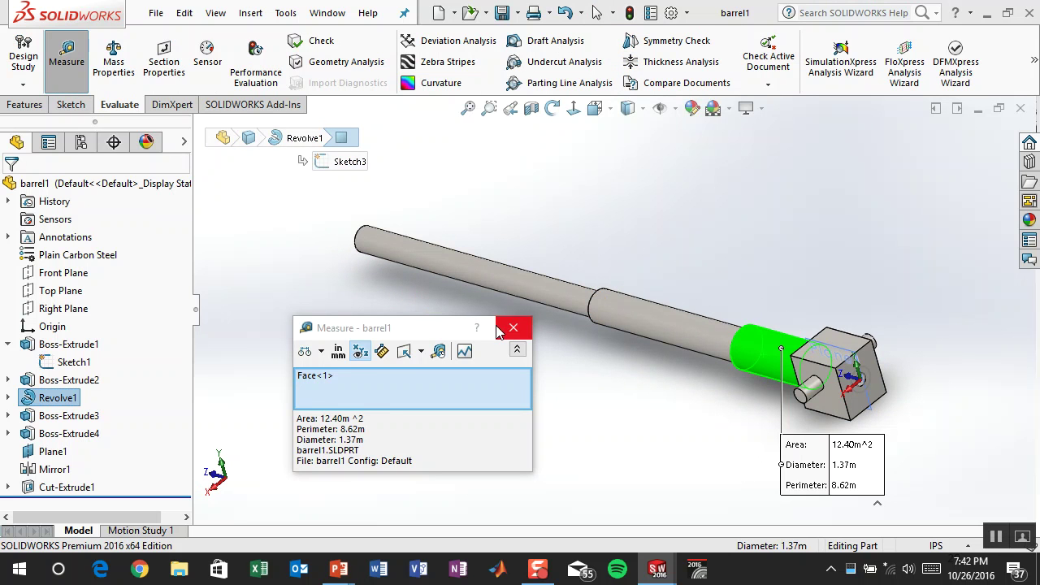
# Step: Change the measurement length unit to inches to read the thick barrel section's diameter, and finish measuring
pyautogui.click(338, 353)
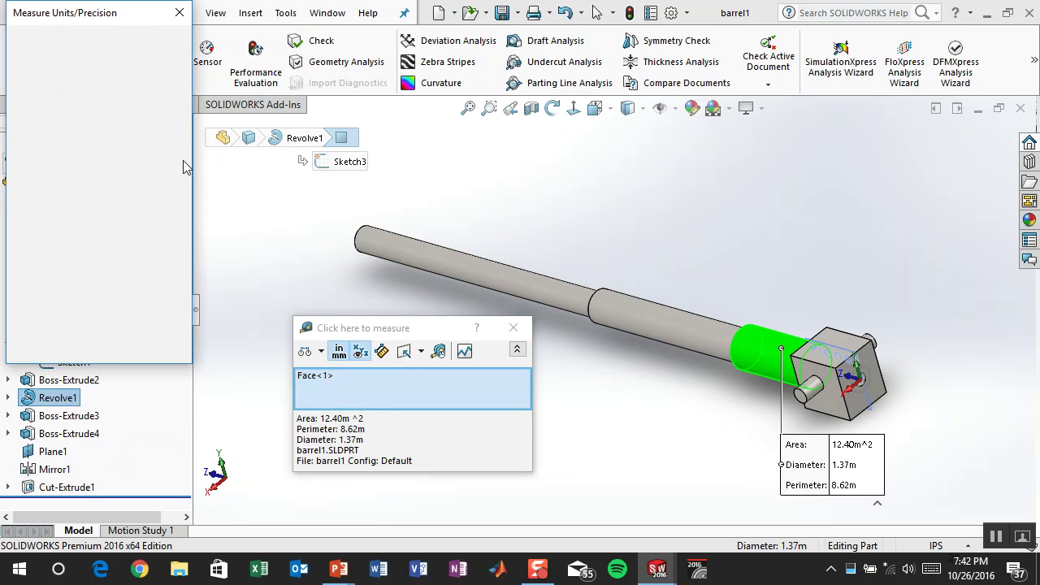
pyautogui.click(74, 91)
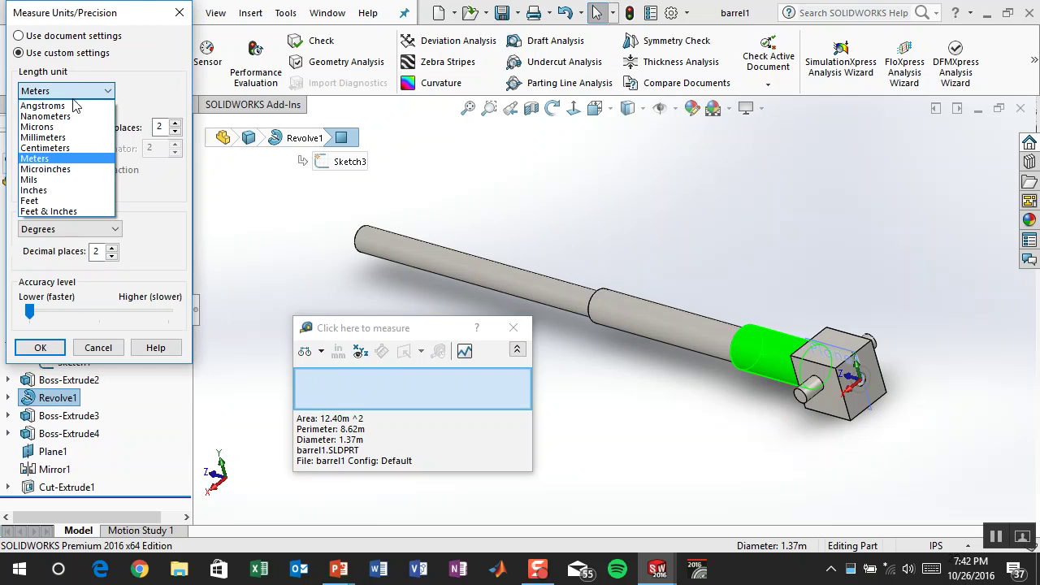
pyautogui.click(71, 191)
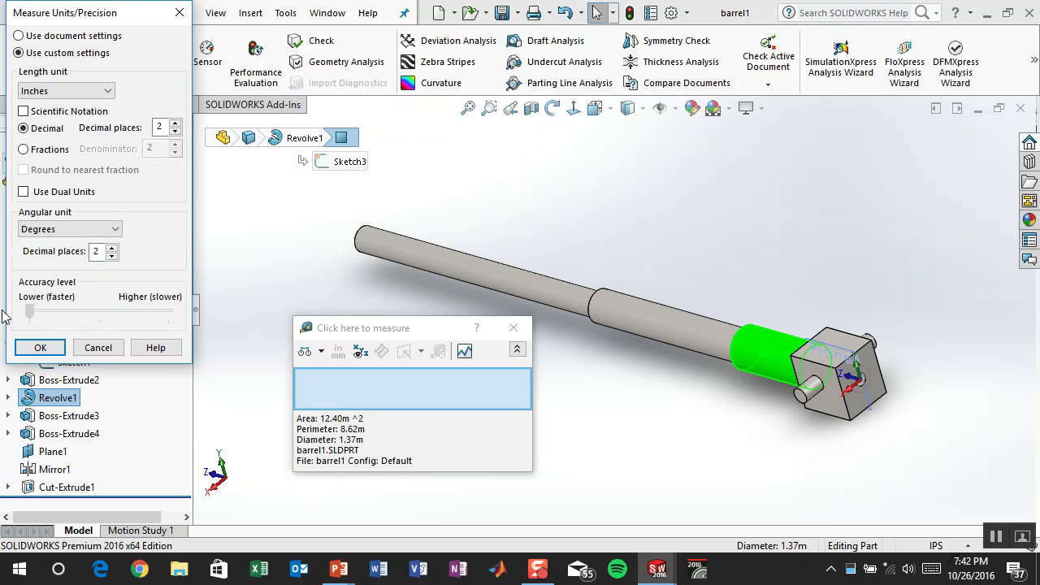
pyautogui.click(36, 348)
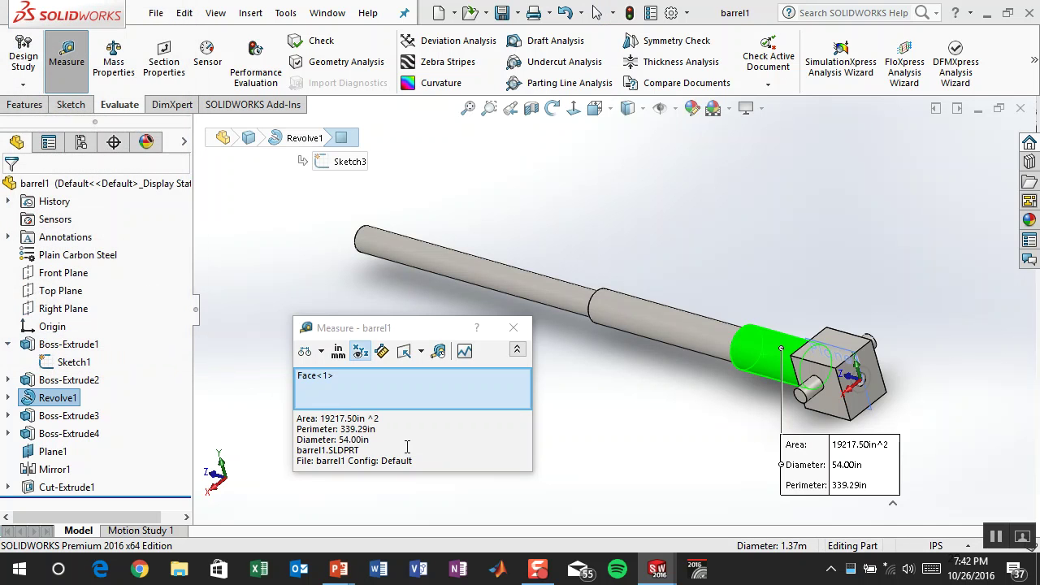
pyautogui.click(514, 328)
# Step: Return to the Part3 turret sketch and set the slot's width to 56 in
pyautogui.click(336, 16)
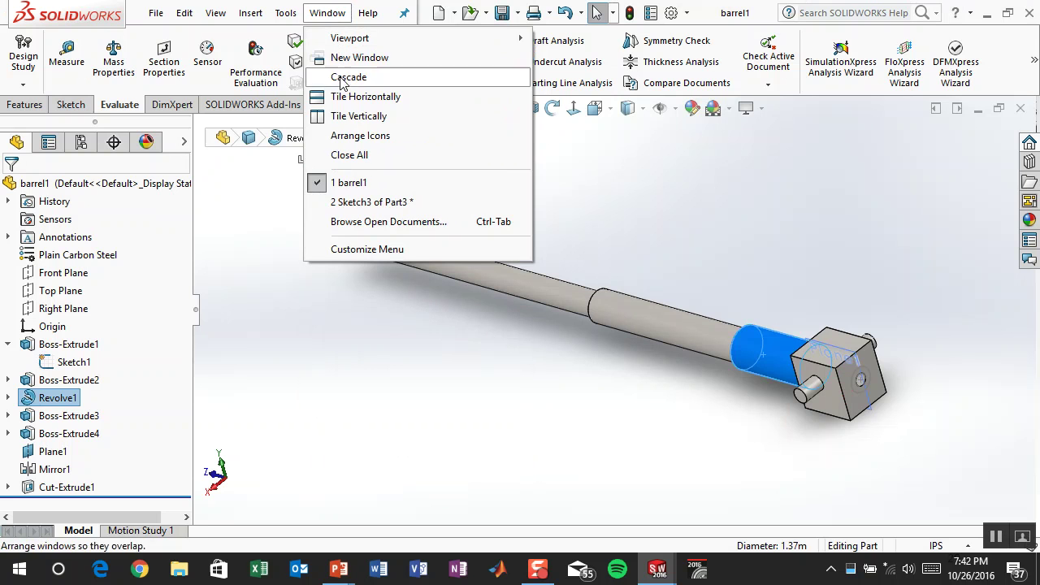
pyautogui.click(382, 202)
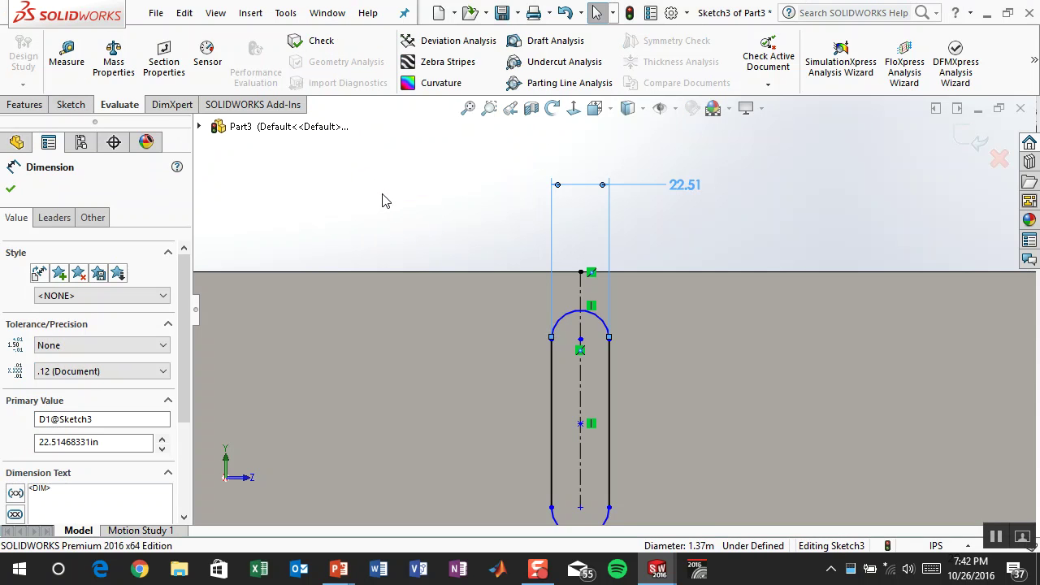
pyautogui.doubleClick(686, 187)
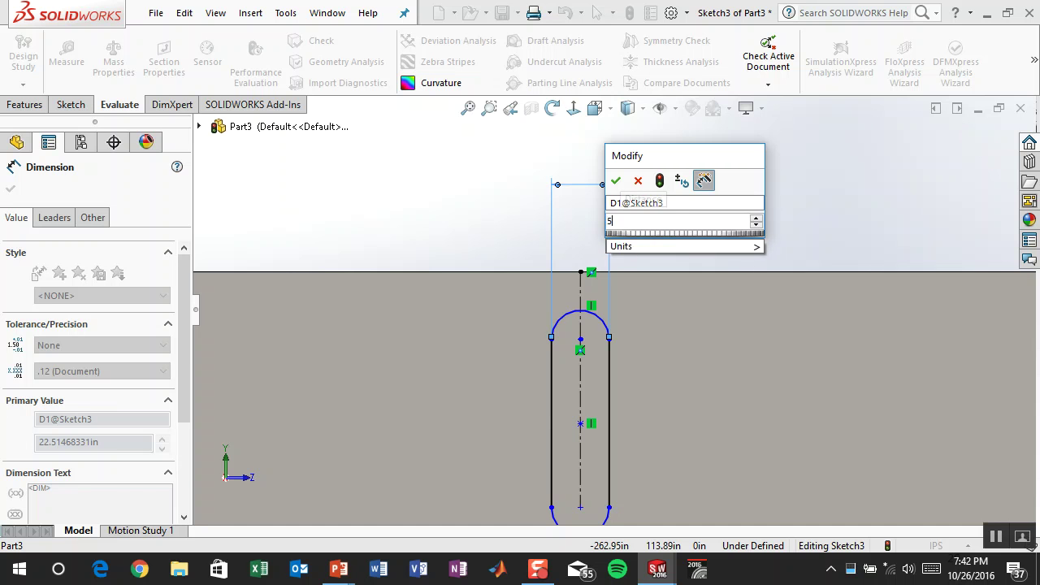
pyautogui.press('Escape')
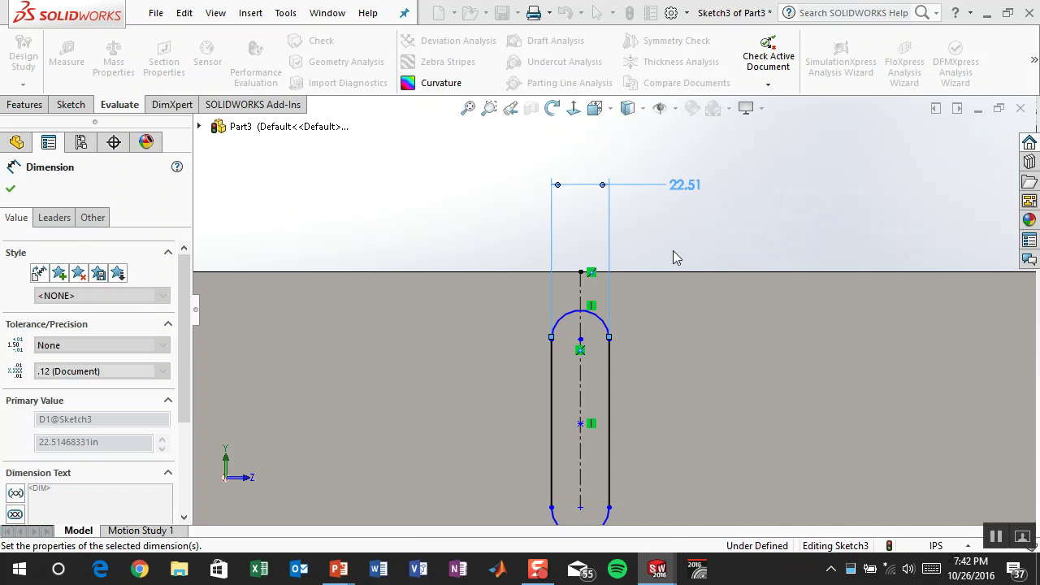
pyautogui.click(565, 13)
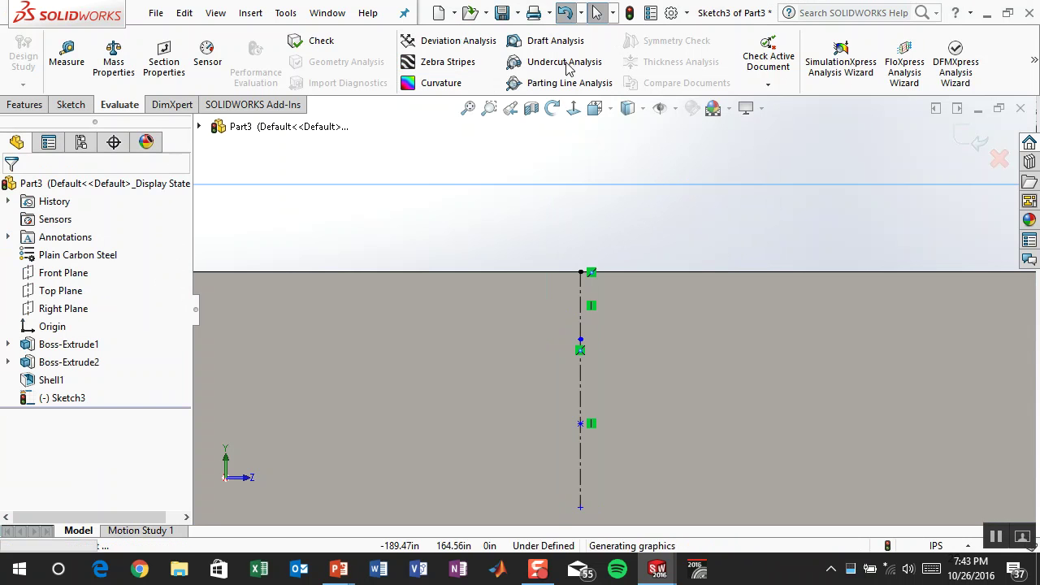
pyautogui.click(689, 187)
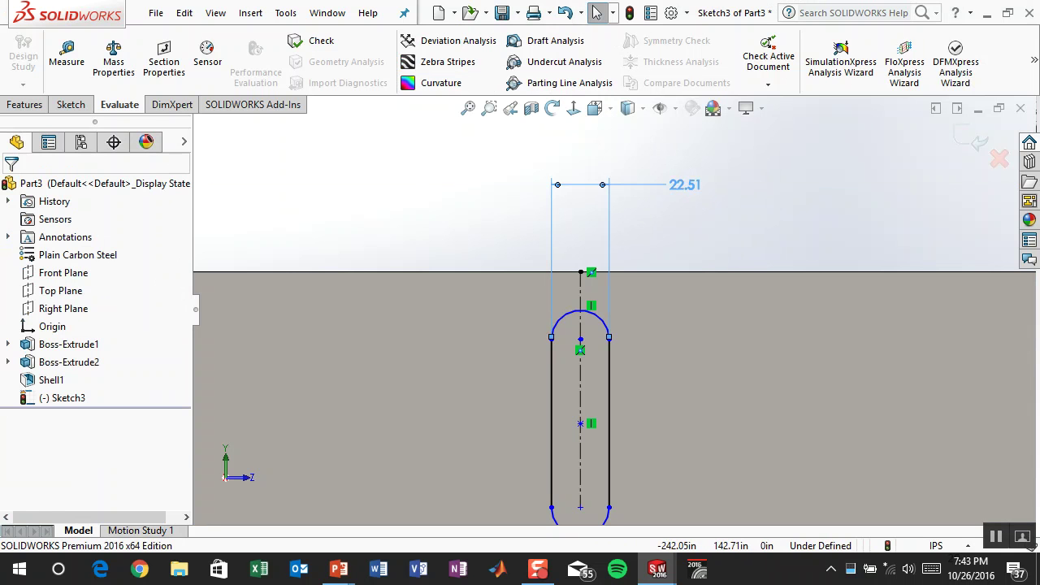
pyautogui.doubleClick(689, 187)
pyautogui.write('56')
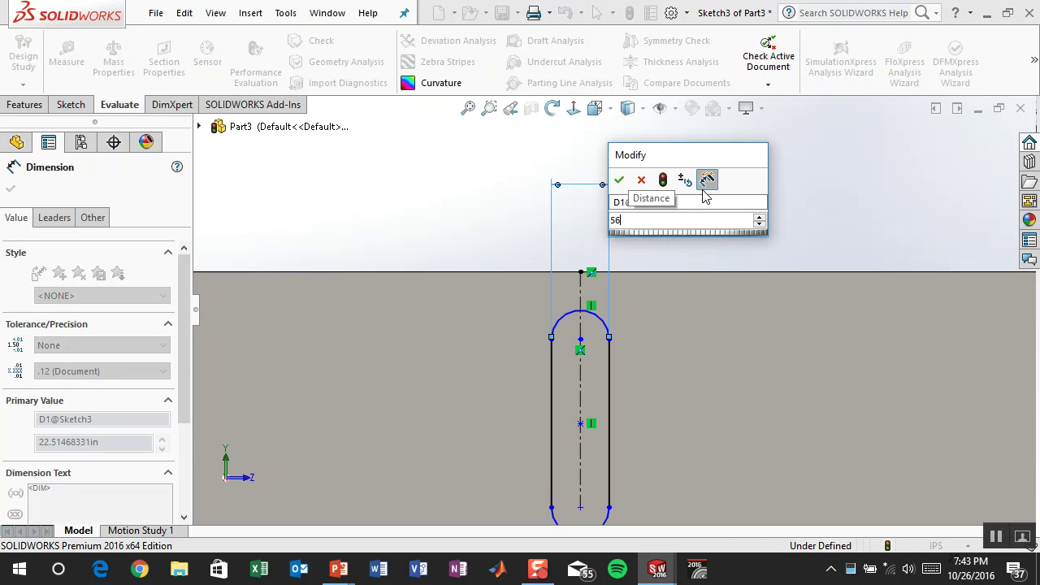
pyautogui.press('Return')
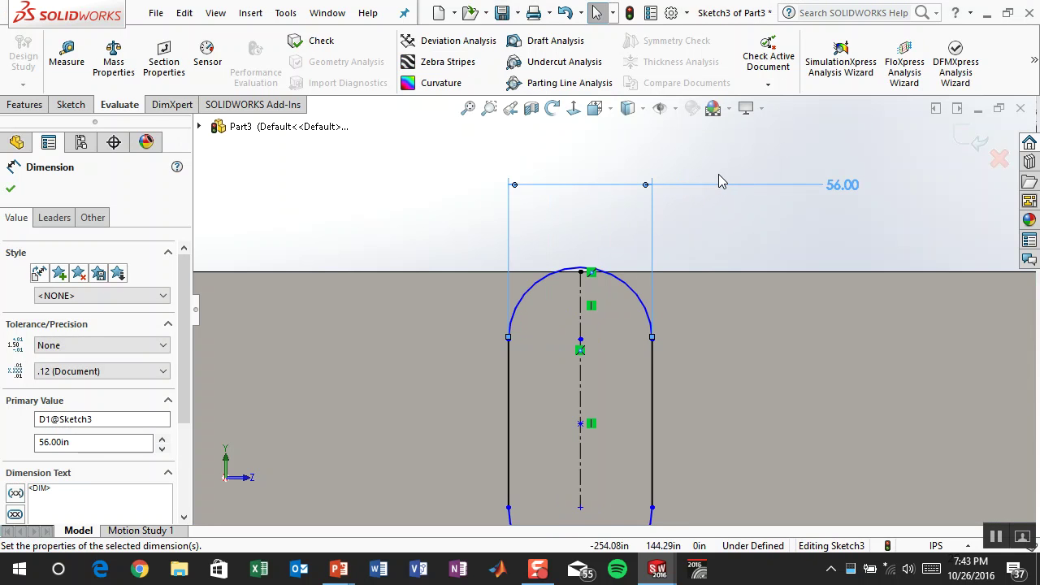
# Step: Shorten the slot by moving its lower arc center about 34 in above the front face's bottom edge and its upper one about 38 in below the top edge
pyautogui.scroll(4, 734, 239)
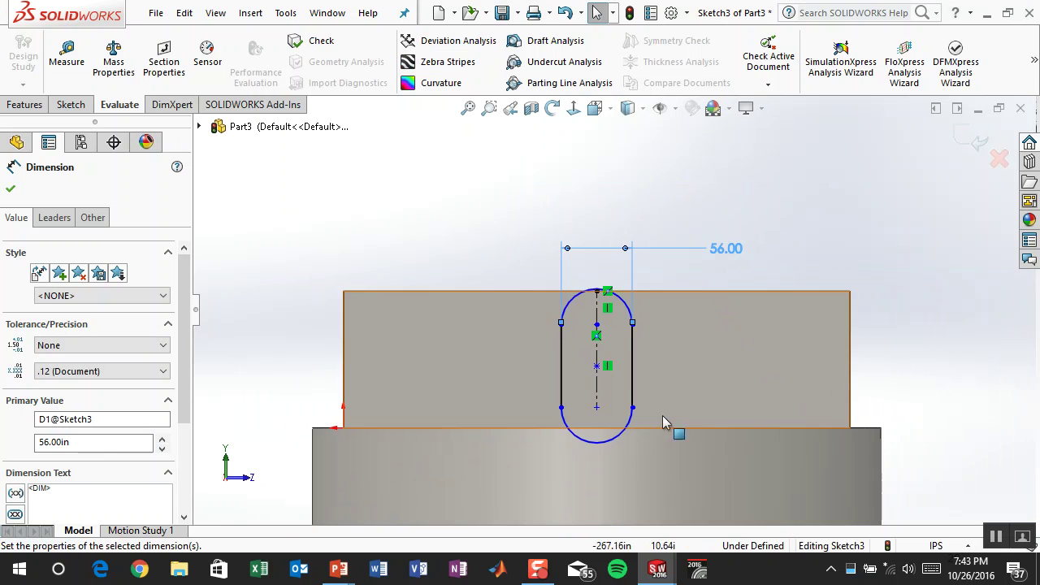
pyautogui.moveTo(597, 392); pyautogui.dragTo(596, 384)
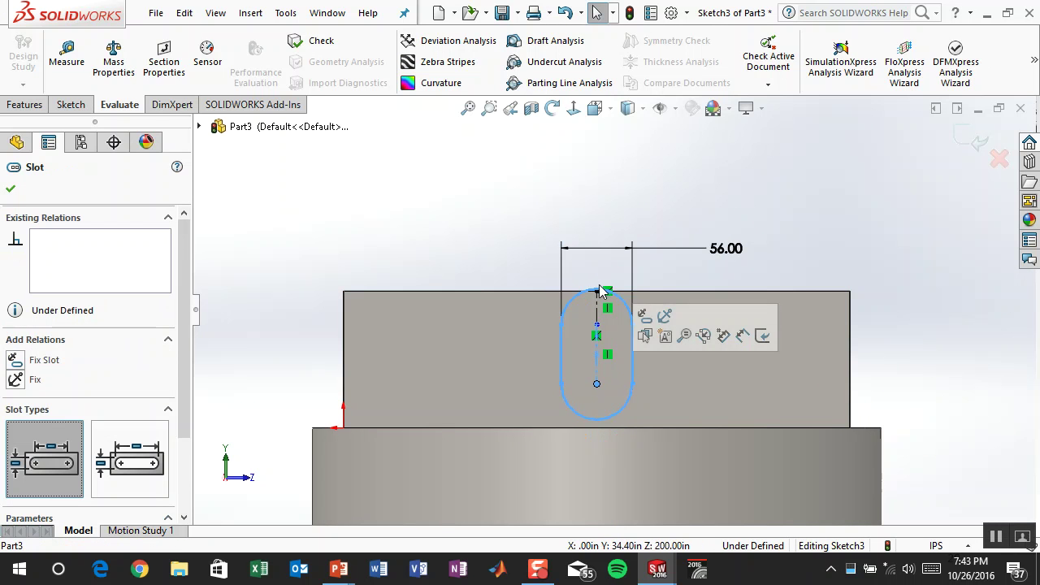
pyautogui.click(598, 293)
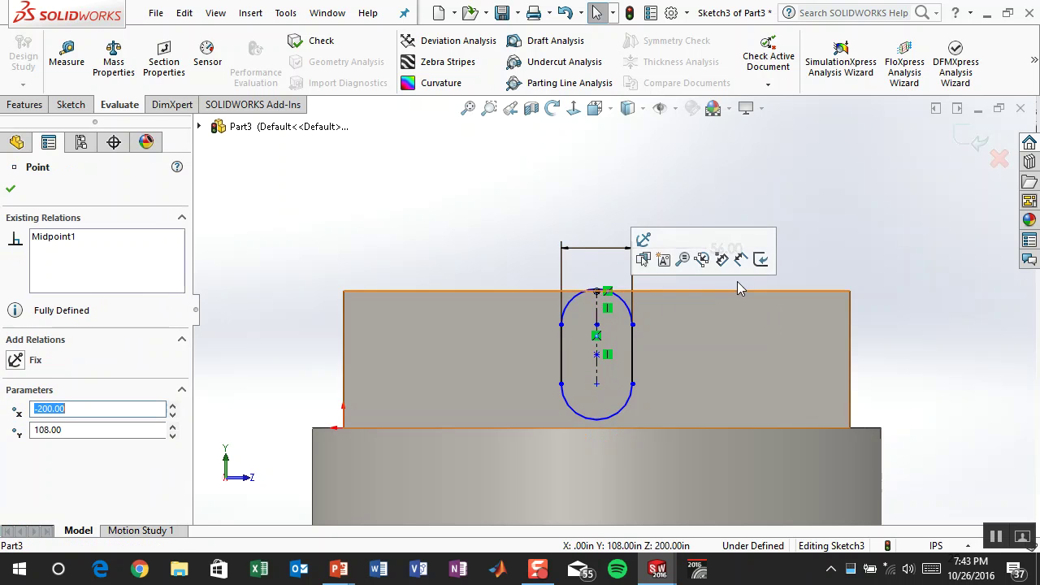
pyautogui.press('Escape')
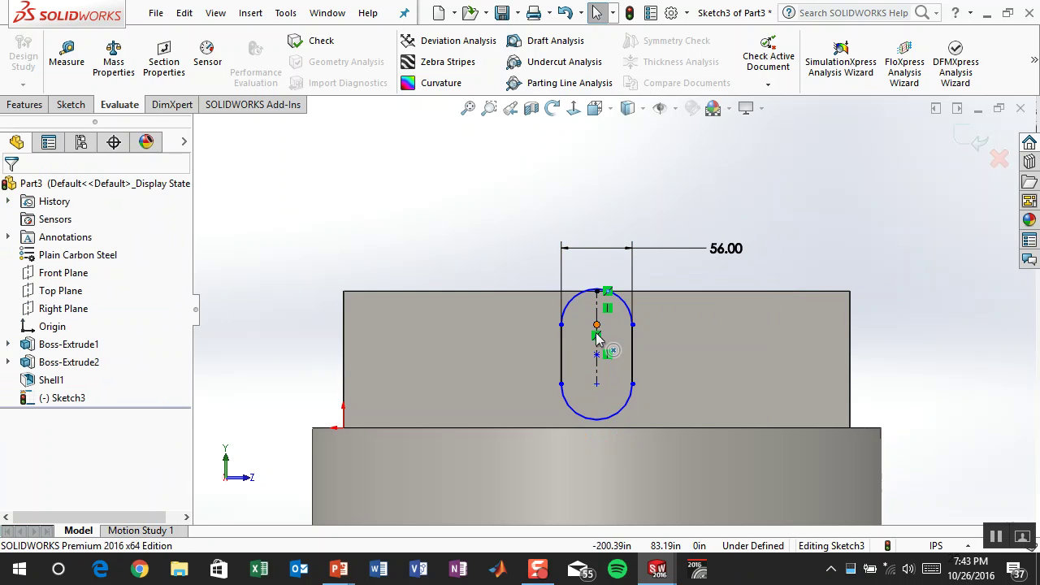
pyautogui.moveTo(597, 339); pyautogui.dragTo(598, 348)
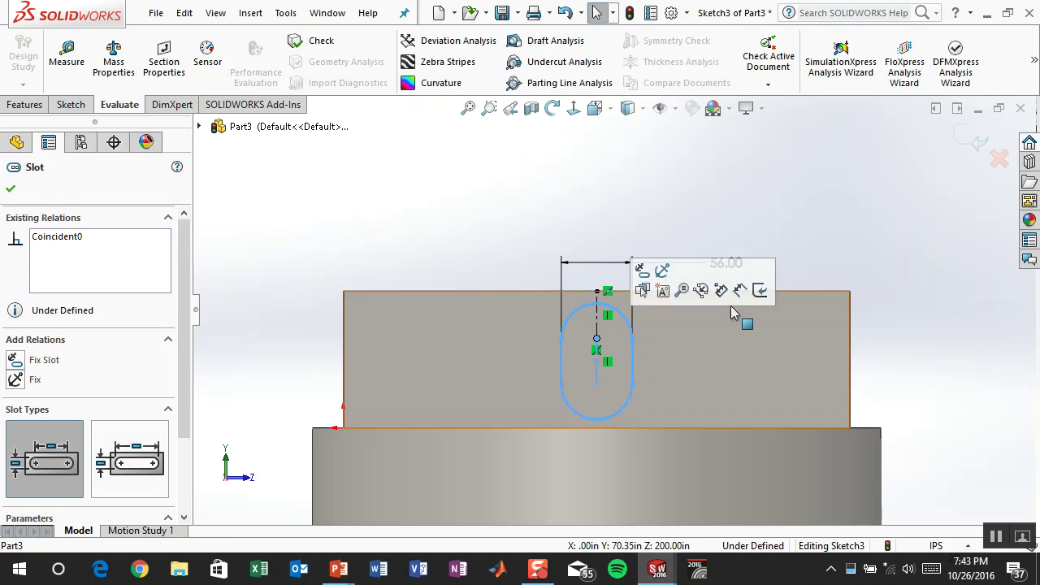
pyautogui.click(899, 324)
# Step: Dimension the slot's upper arc center from the front face's top edge at 38 in
pyautogui.moveTo(937, 390); pyautogui.dragTo(901, 180, button='right')
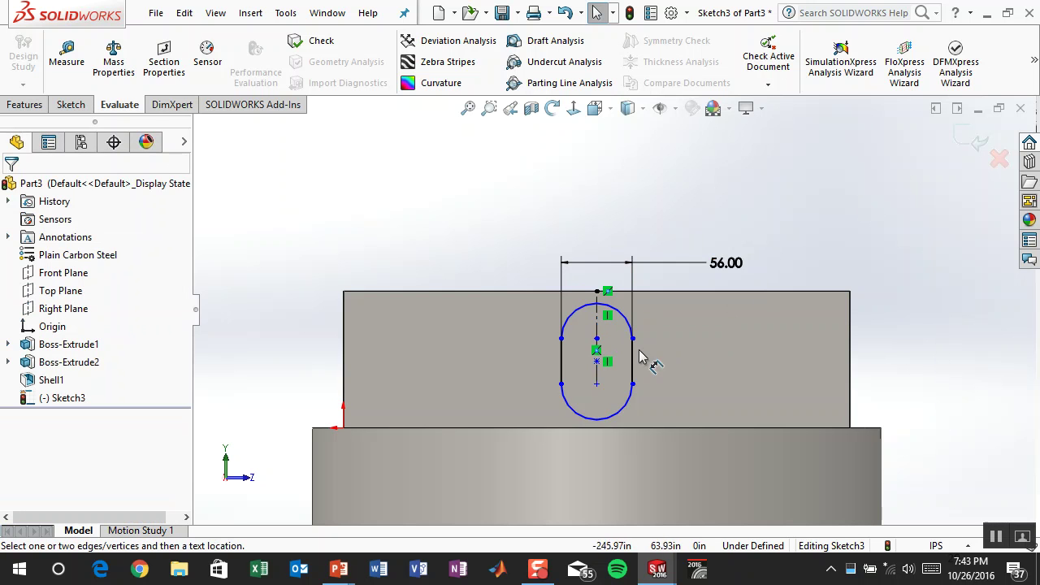
pyautogui.click(645, 293)
pyautogui.click(654, 291)
pyautogui.click(873, 268)
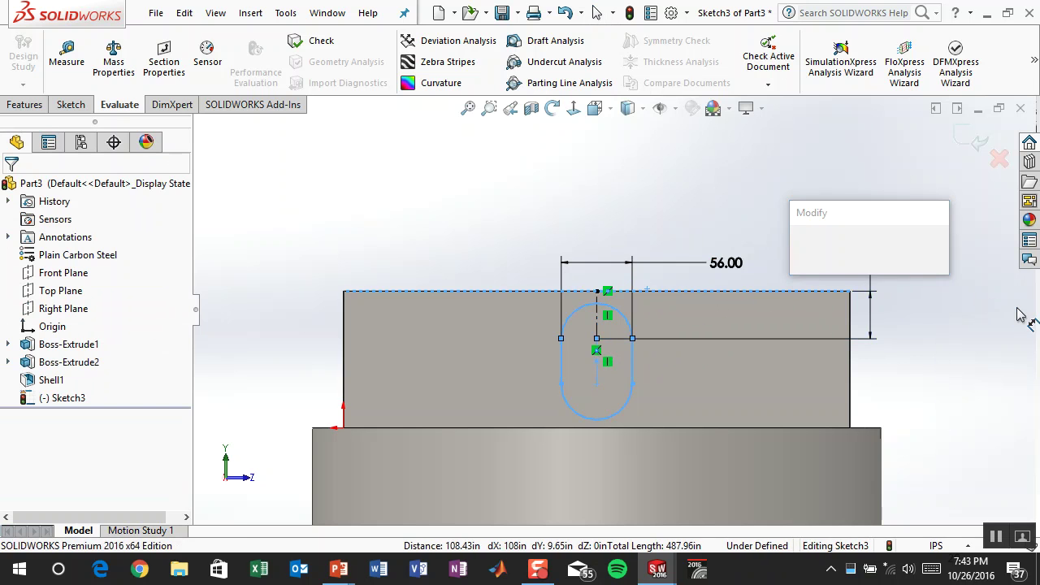
pyautogui.write('50')
pyautogui.press('Escape')
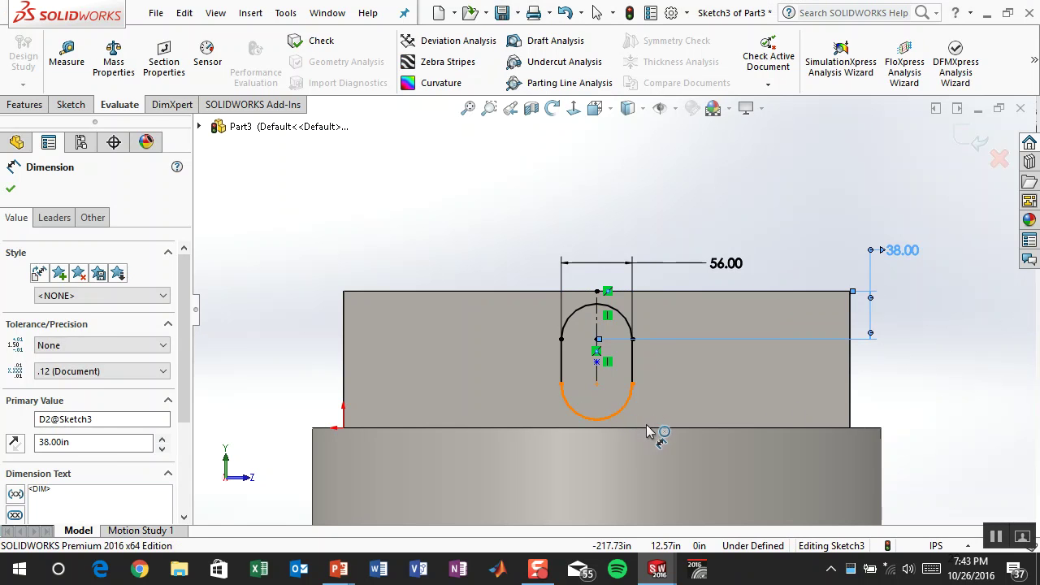
# Step: Dimension the slot's lower arc from the front face's bottom edge, with the first arc condition set to Min and the text below the edge
pyautogui.click(647, 430)
pyautogui.click(655, 427)
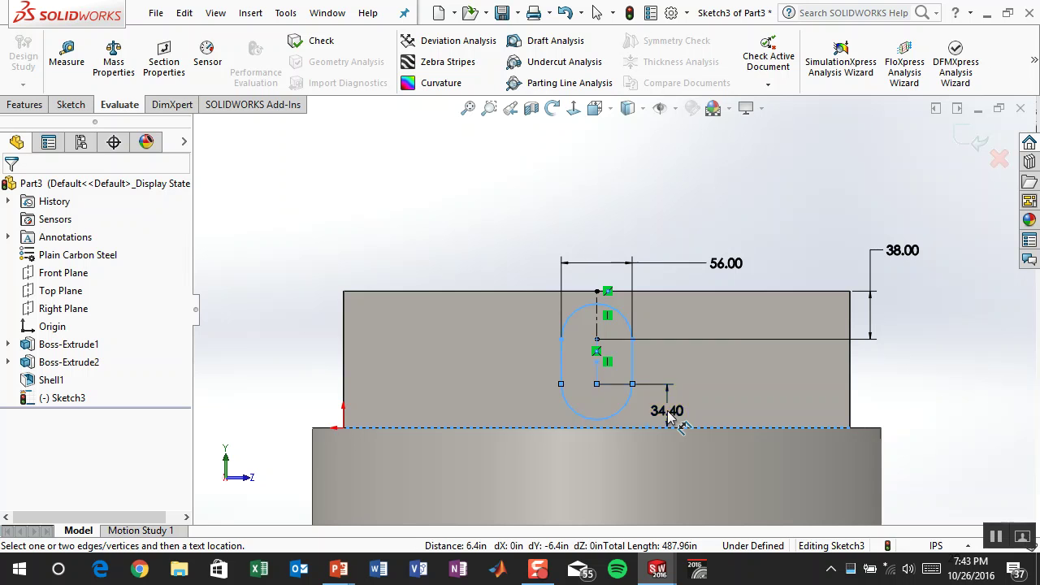
pyautogui.click(667, 415)
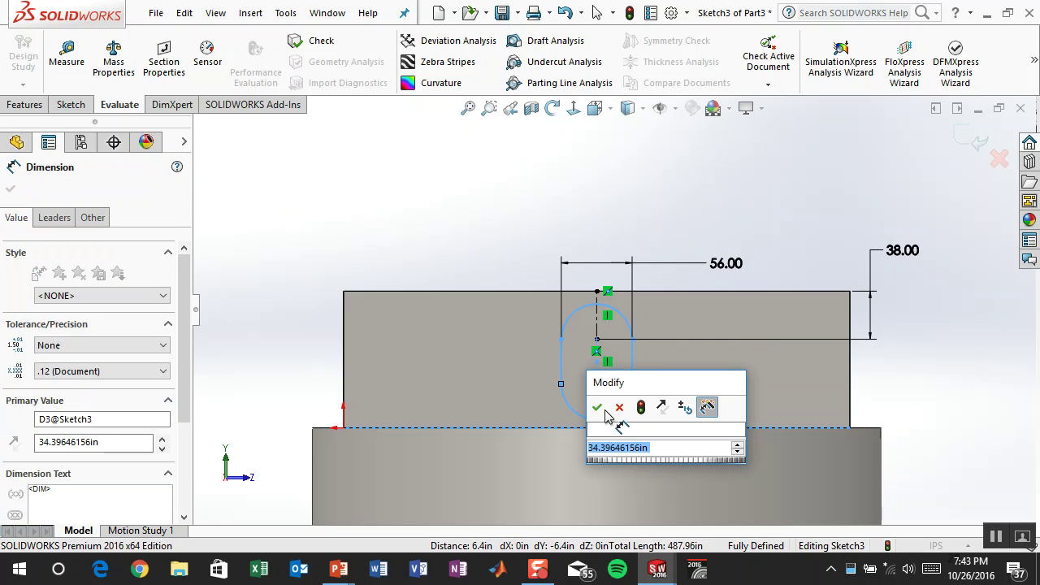
pyautogui.press('Return')
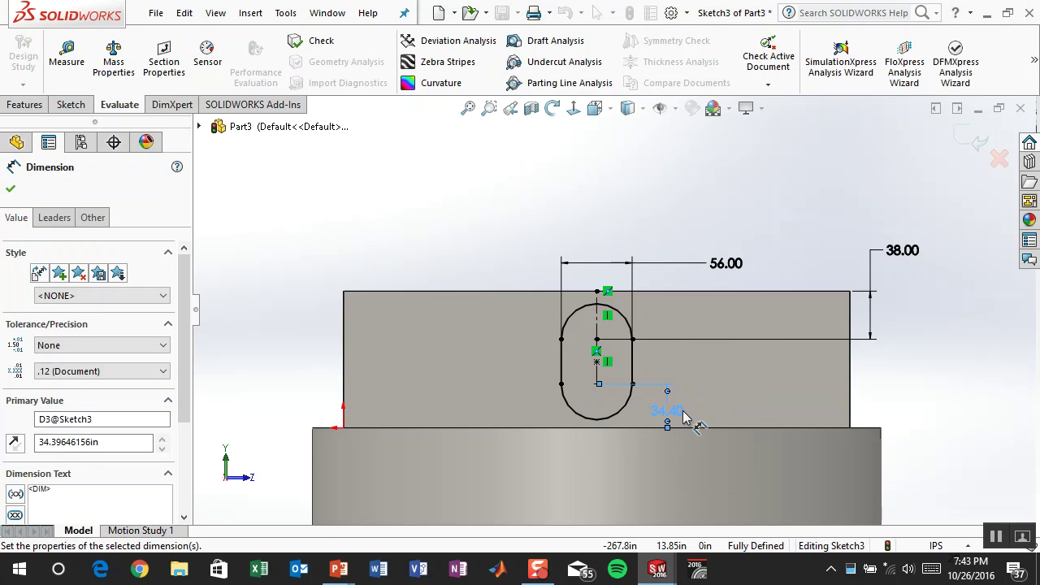
pyautogui.click(56, 221)
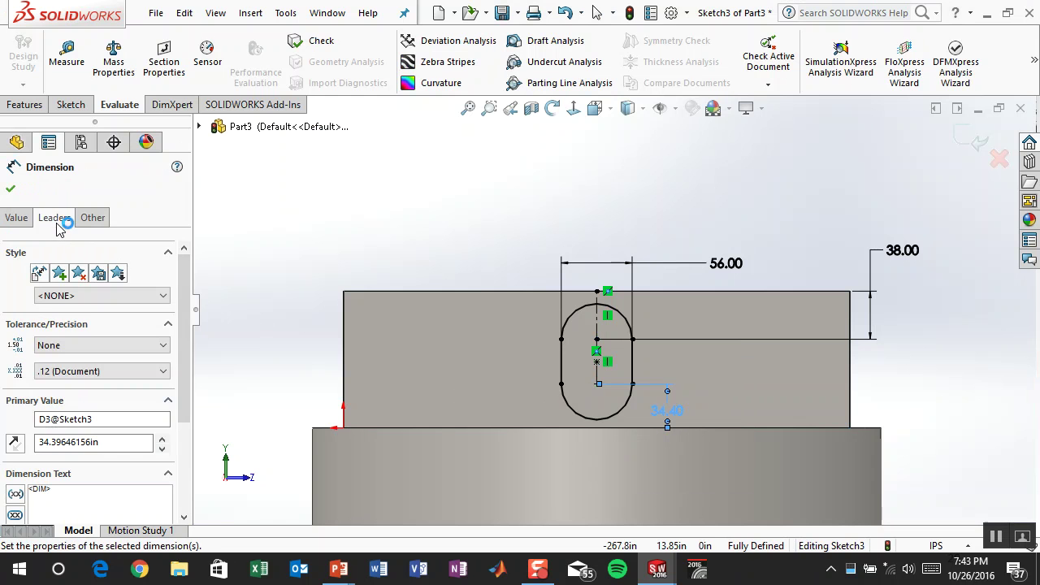
pyautogui.scroll(-5, 149, 448)
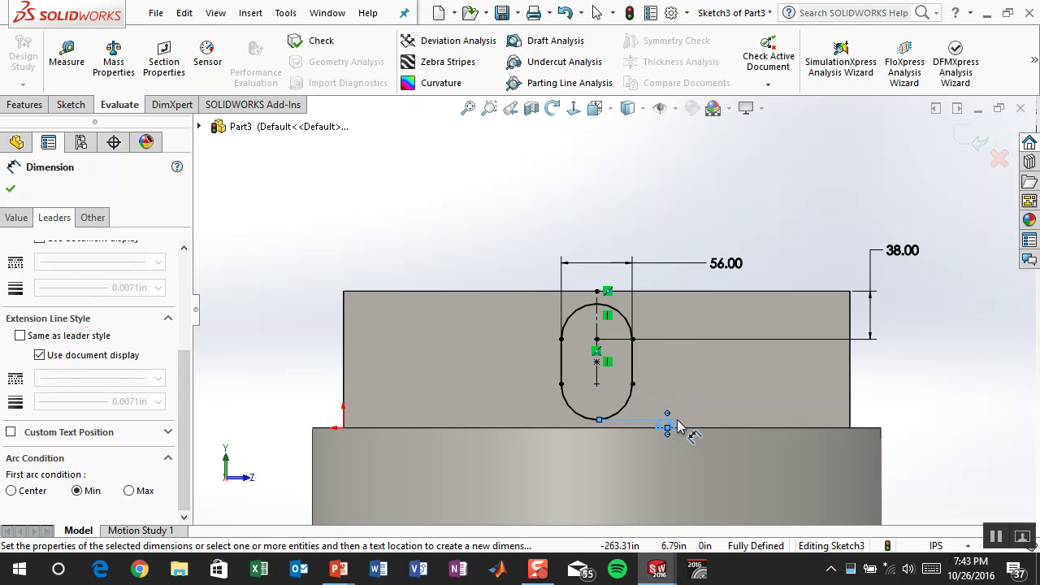
pyautogui.moveTo(677, 422); pyautogui.dragTo(673, 460)
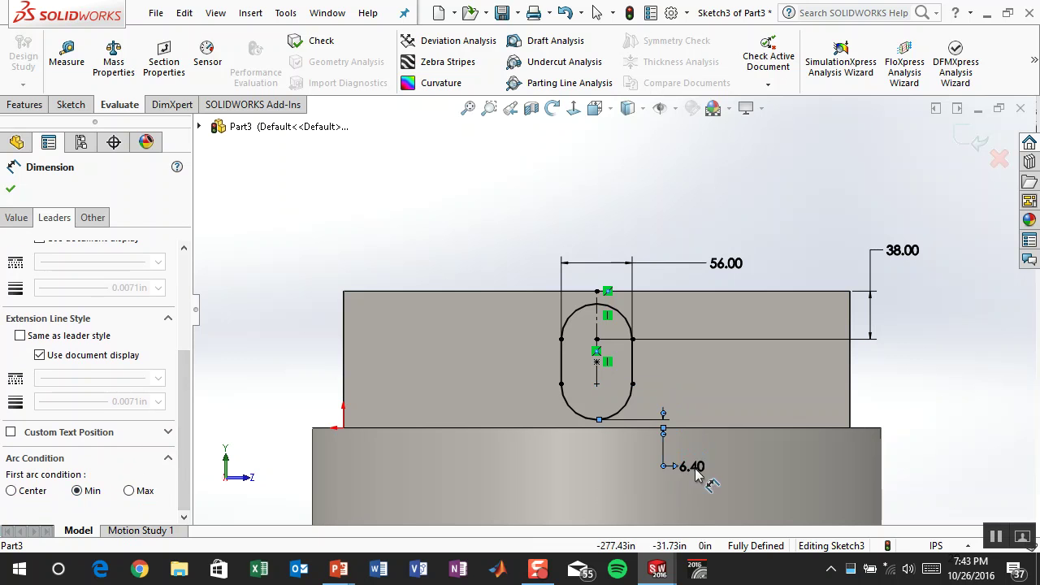
# Step: Set the gap between the slot's lower arc and the front face's bottom edge to 1 in
pyautogui.doubleClick(692, 469)
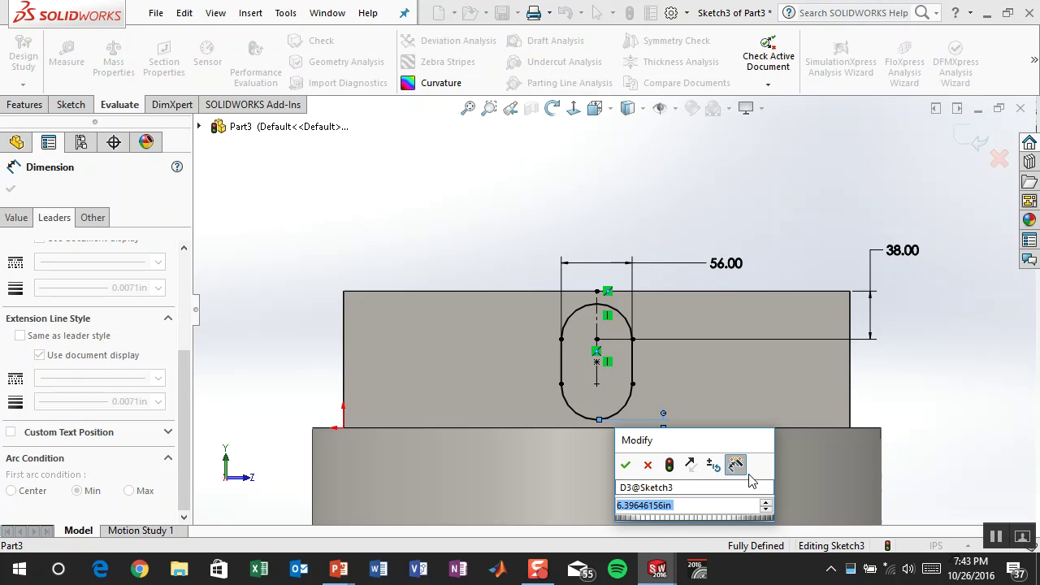
pyautogui.write('1')
pyautogui.press('Return')
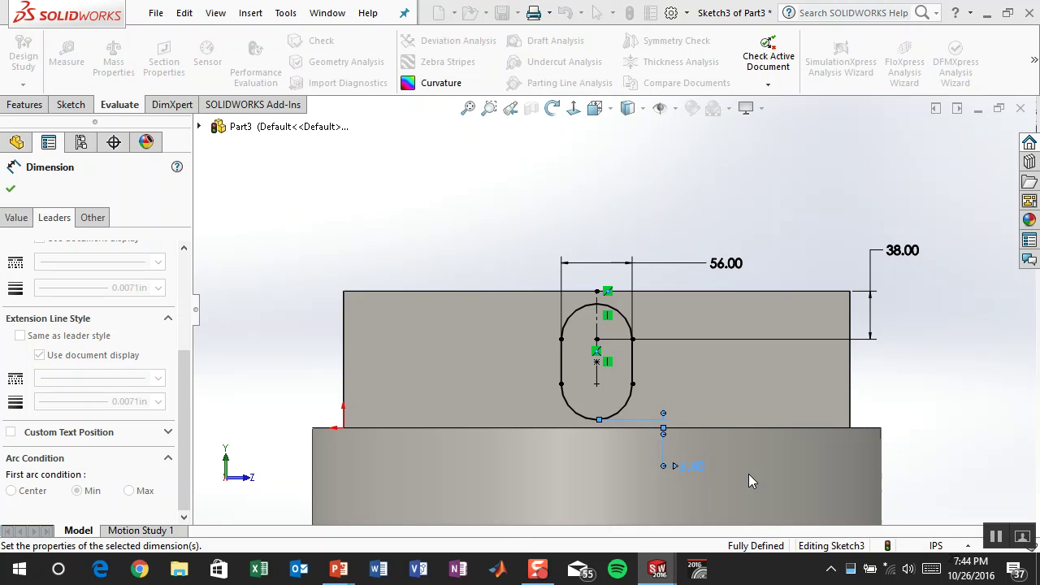
pyautogui.click(971, 355)
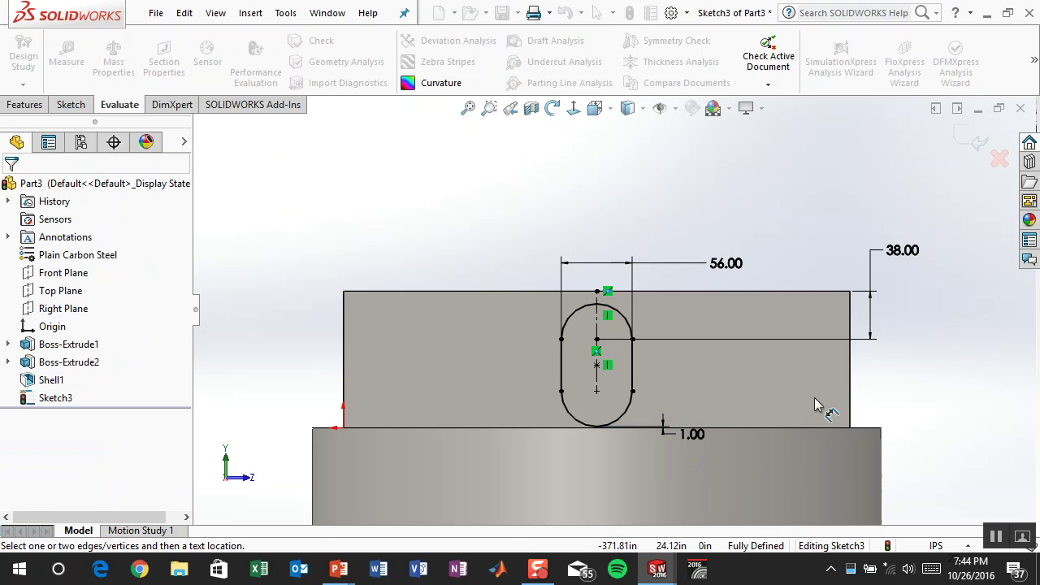
# Step: Cut-extrude the slot inward through the turret's front wall with a blind depth of about 243.5 in
pyautogui.click(33, 109)
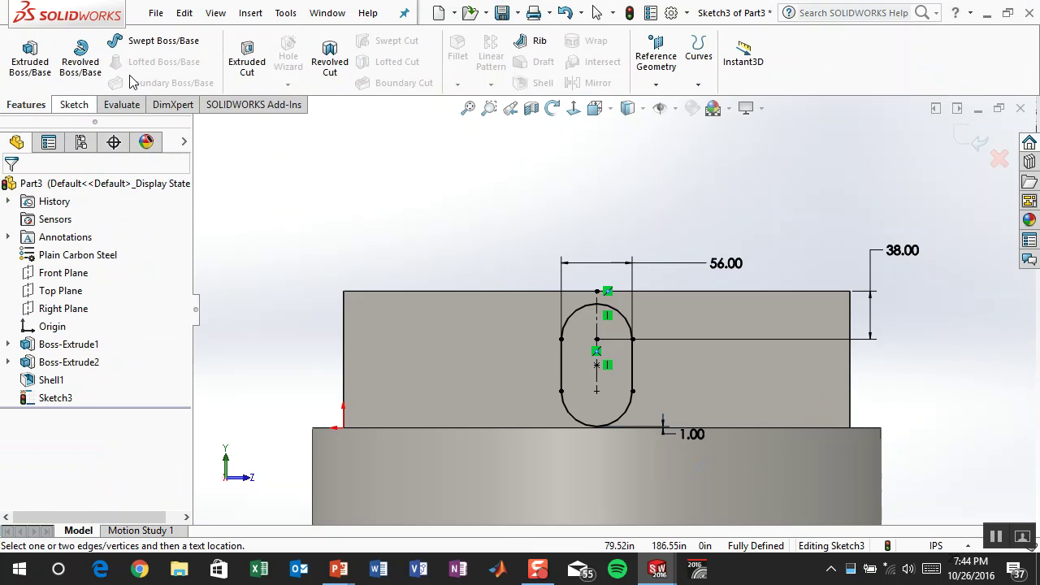
pyautogui.click(255, 66)
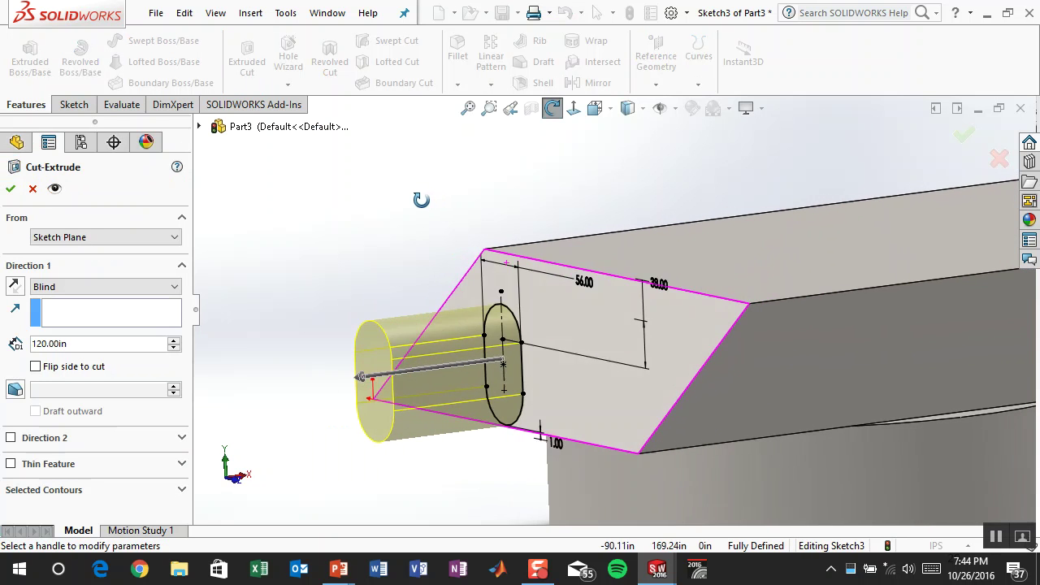
pyautogui.moveTo(266, 385); pyautogui.dragTo(733, 332)
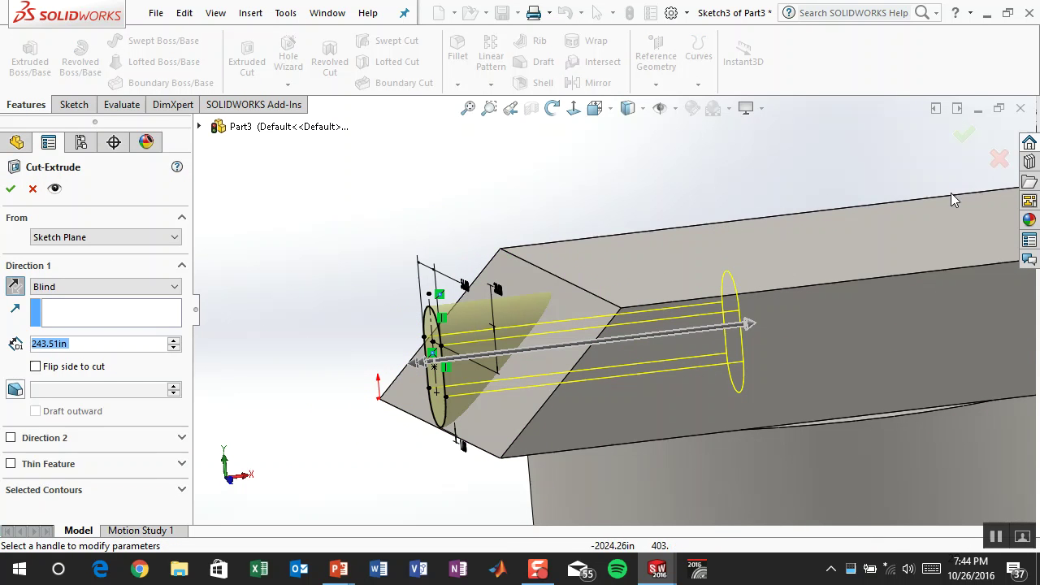
pyautogui.click(965, 134)
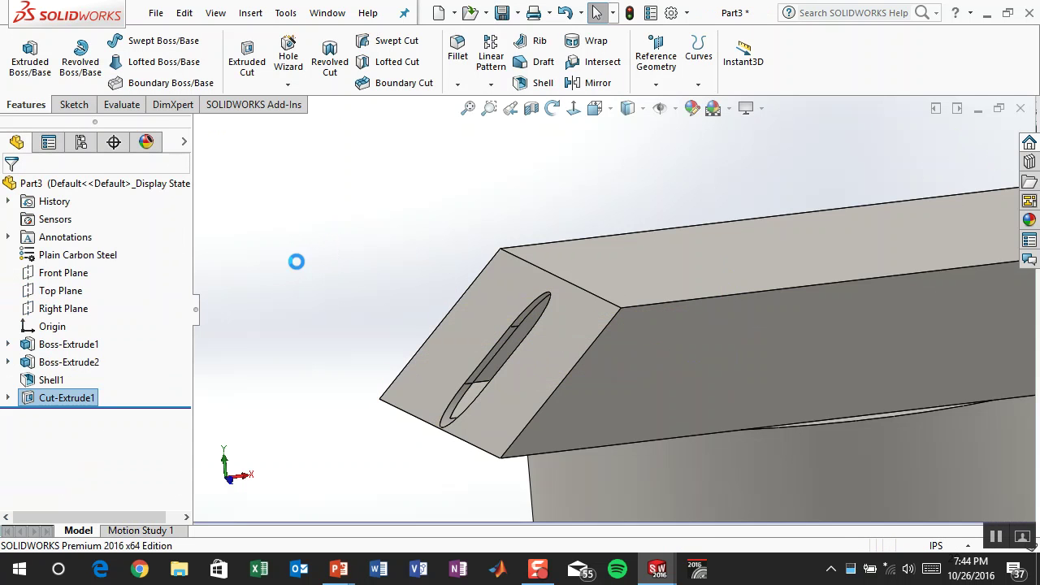
# Step: Set the gap between the slot's lower arc and the front face's bottom edge to 6 in and rebuild the turret
pyautogui.moveTo(348, 260); pyautogui.dragTo(419, 272, button='middle')
pyautogui.moveTo(418, 272); pyautogui.dragTo(425, 276, button='right')
pyautogui.moveTo(377, 265); pyautogui.dragTo(350, 270, button='middle')
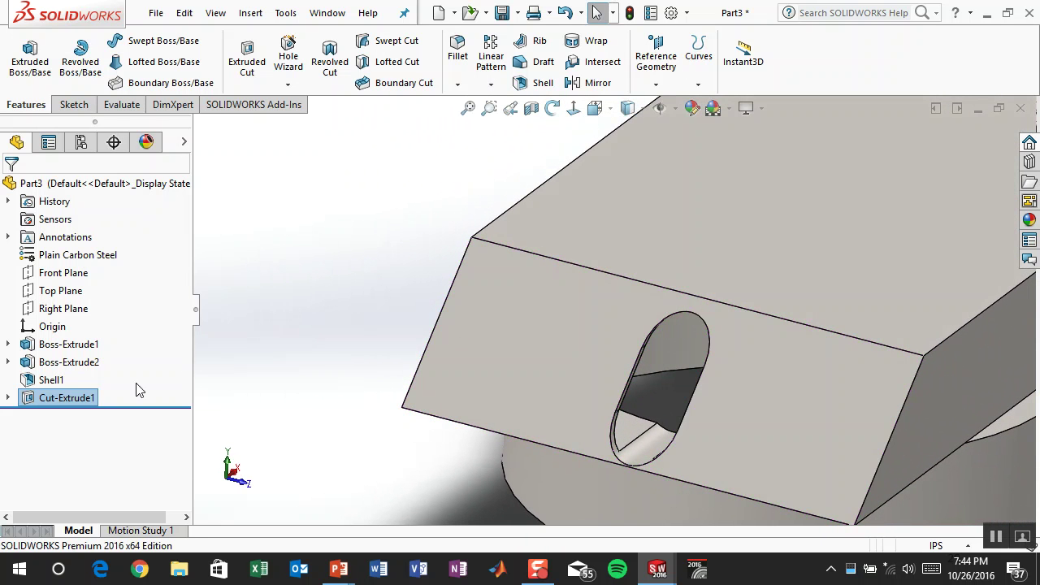
pyautogui.doubleClick(79, 398)
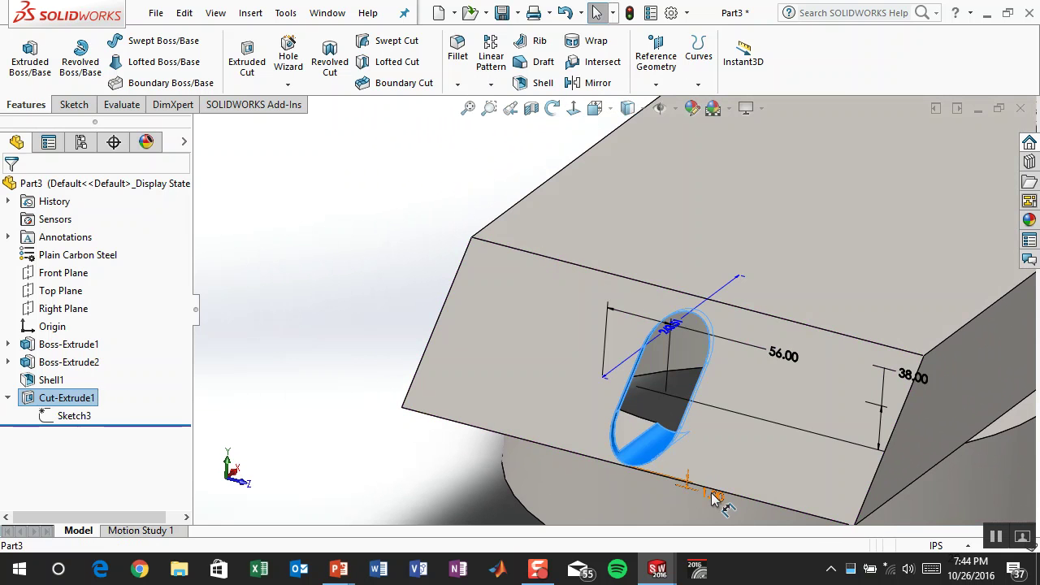
pyautogui.doubleClick(688, 481)
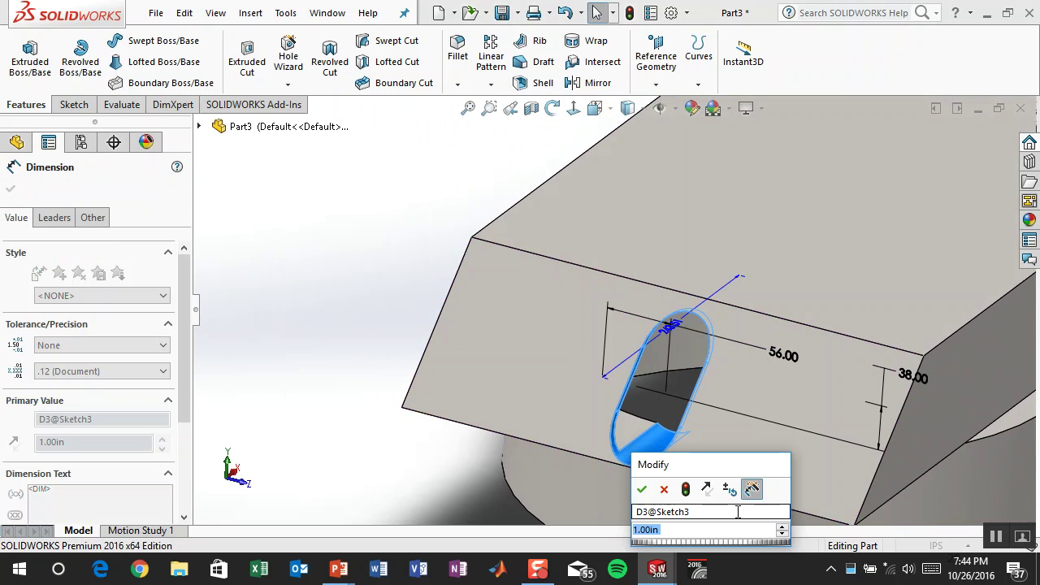
pyautogui.click(737, 511)
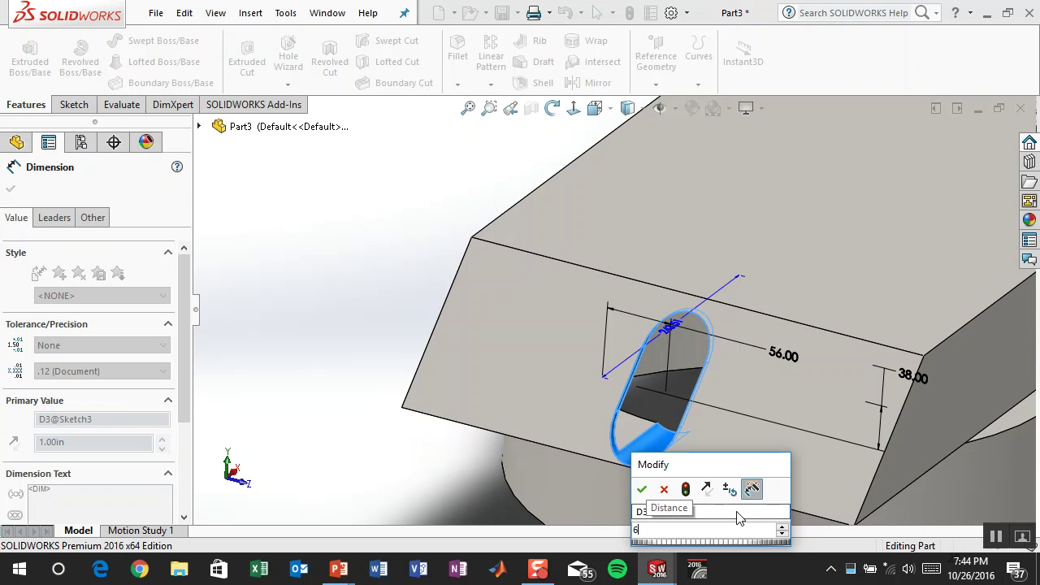
pyautogui.press('Return')
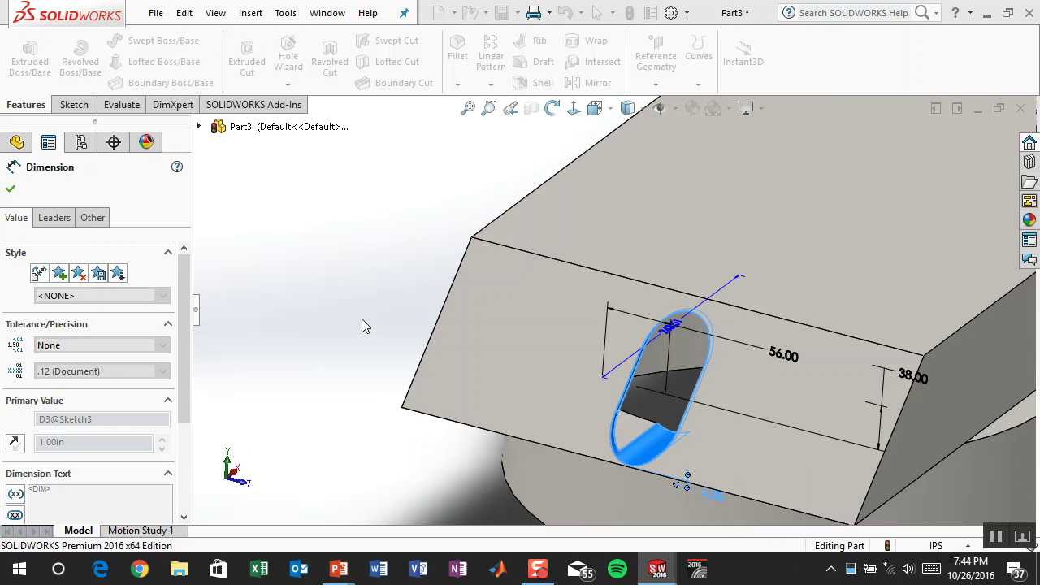
pyautogui.click(362, 318)
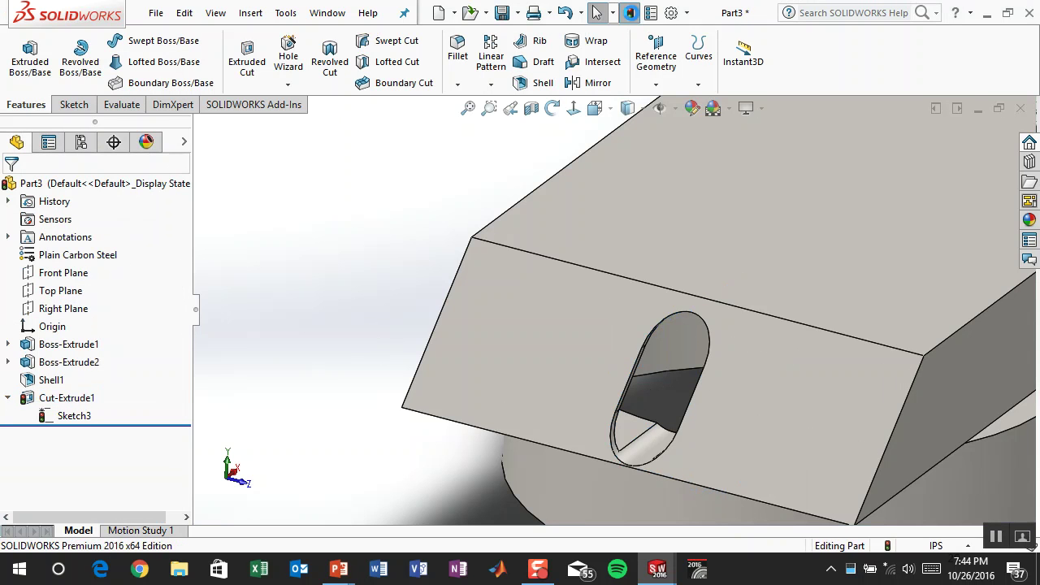
pyautogui.click(631, 15)
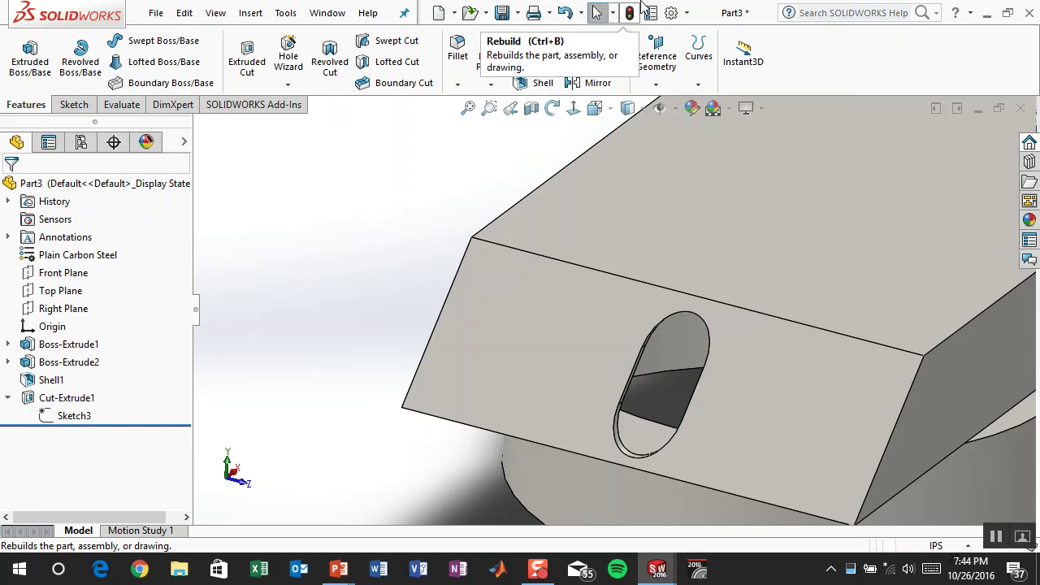
# Step: Sketch a circle about 42.5 in in diameter on the turret's long side face, near the sloped front end
pyautogui.moveTo(328, 338)
pyautogui.mouseDown(button='middle')
pyautogui.moveTo(281, 271)
pyautogui.moveTo(287, 323)
pyautogui.moveTo(341, 336)
pyautogui.mouseUp(button='middle')
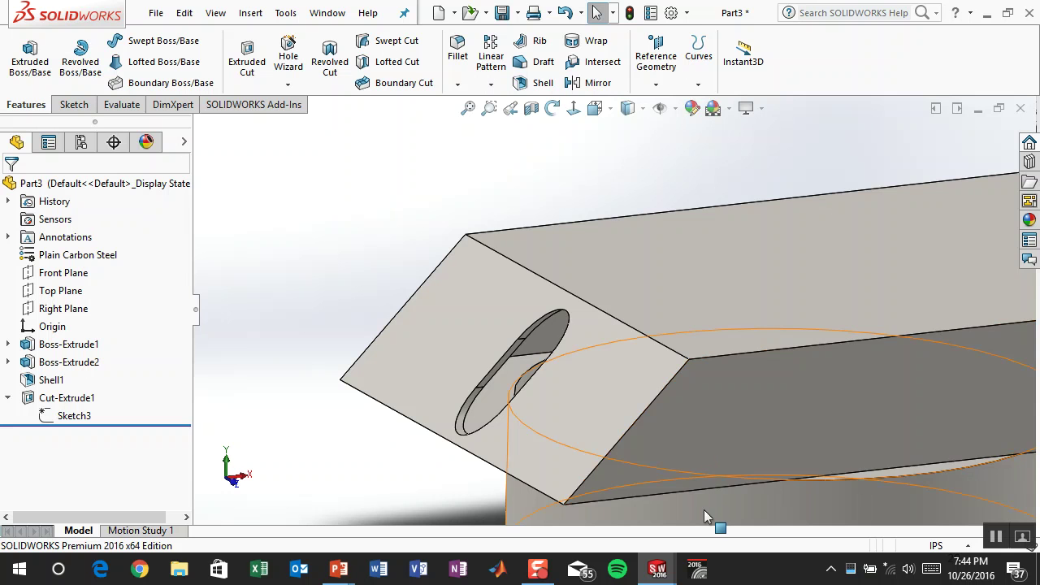
pyautogui.click(706, 444)
pyautogui.click(770, 396)
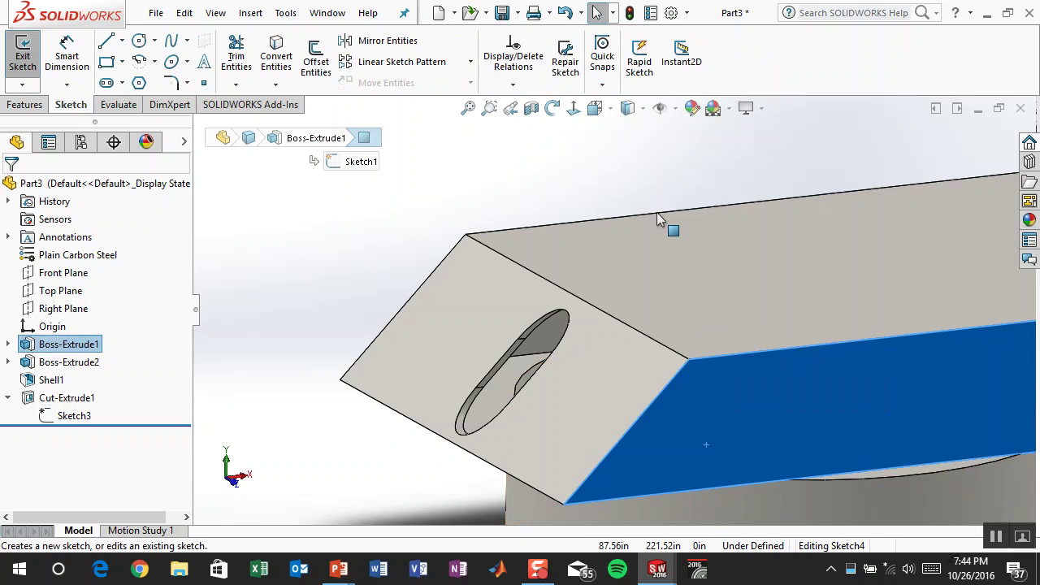
pyautogui.click(572, 111)
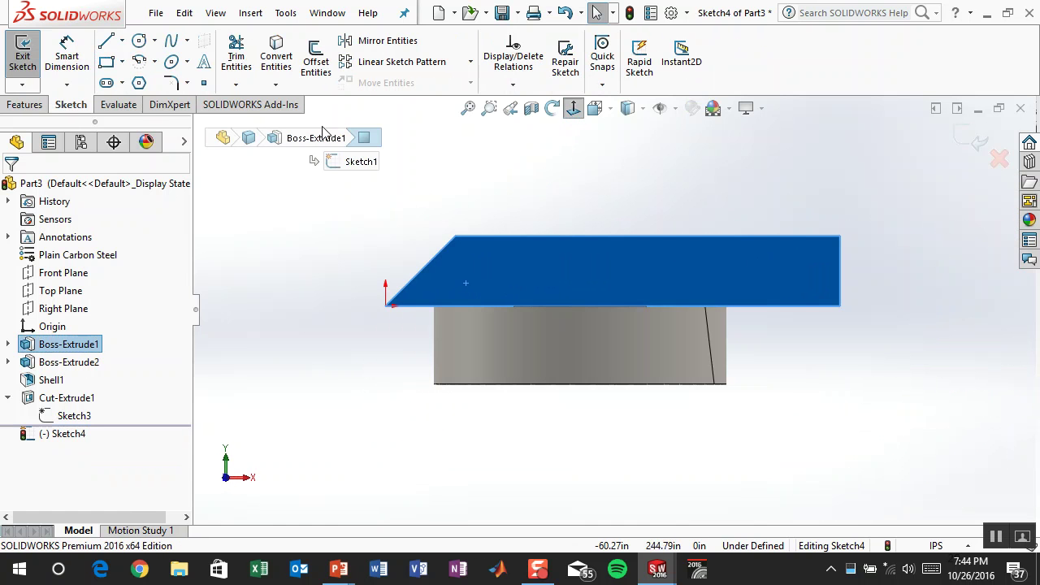
pyautogui.click(143, 41)
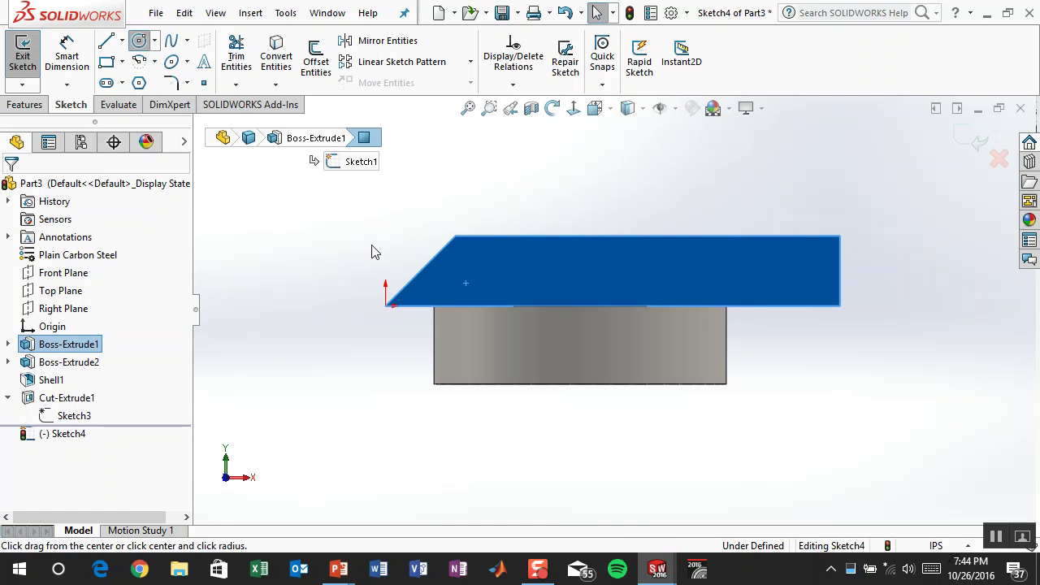
pyautogui.click(454, 276)
pyautogui.click(469, 279)
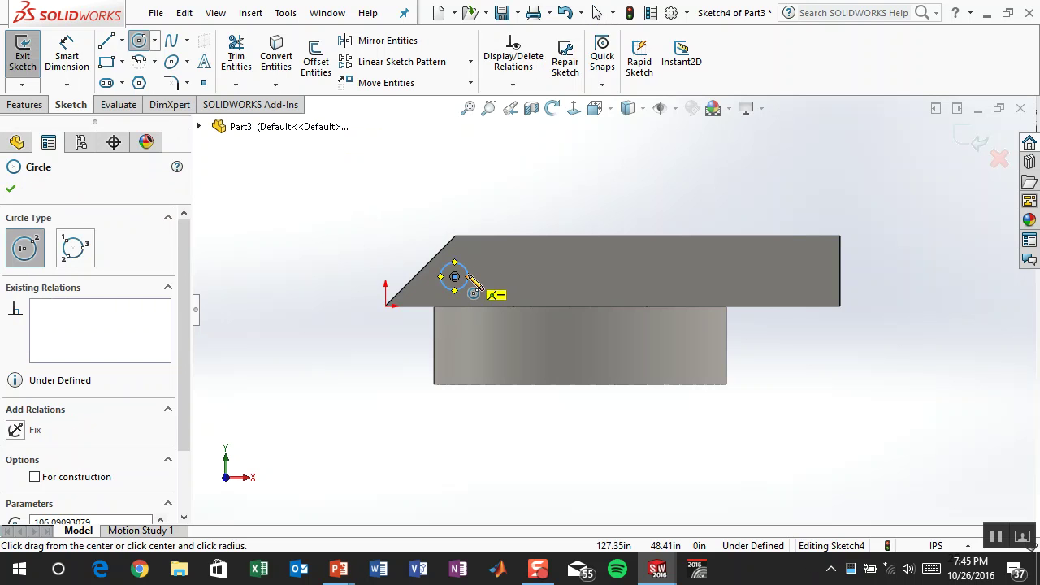
pyautogui.scroll(-5, 468, 278)
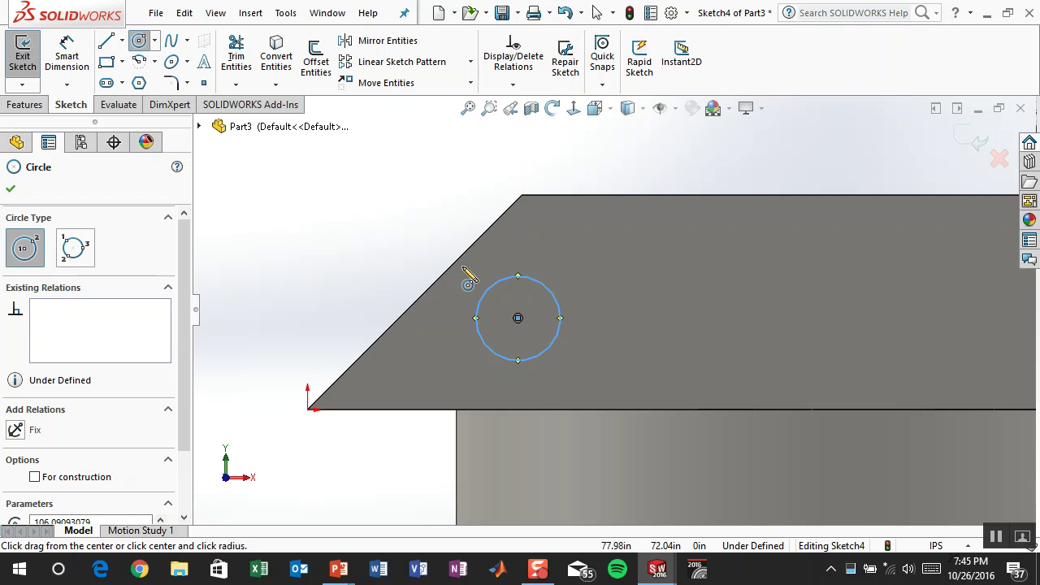
# Step: Dimension the circle's diameter at 20 in
pyautogui.press('d')
pyautogui.click(540, 290)
pyautogui.click(853, 211)
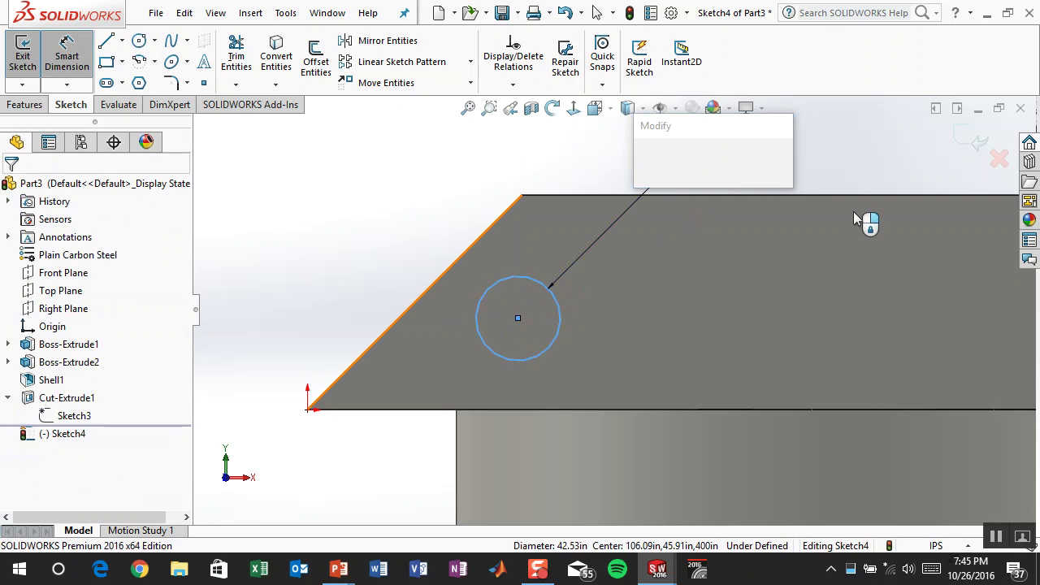
pyautogui.write('20')
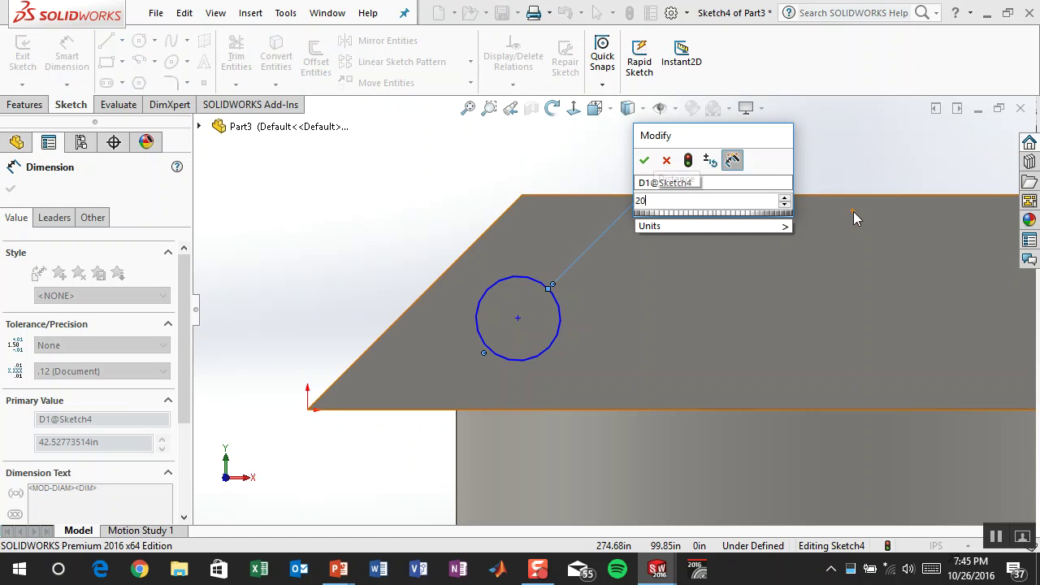
pyautogui.press('Return')
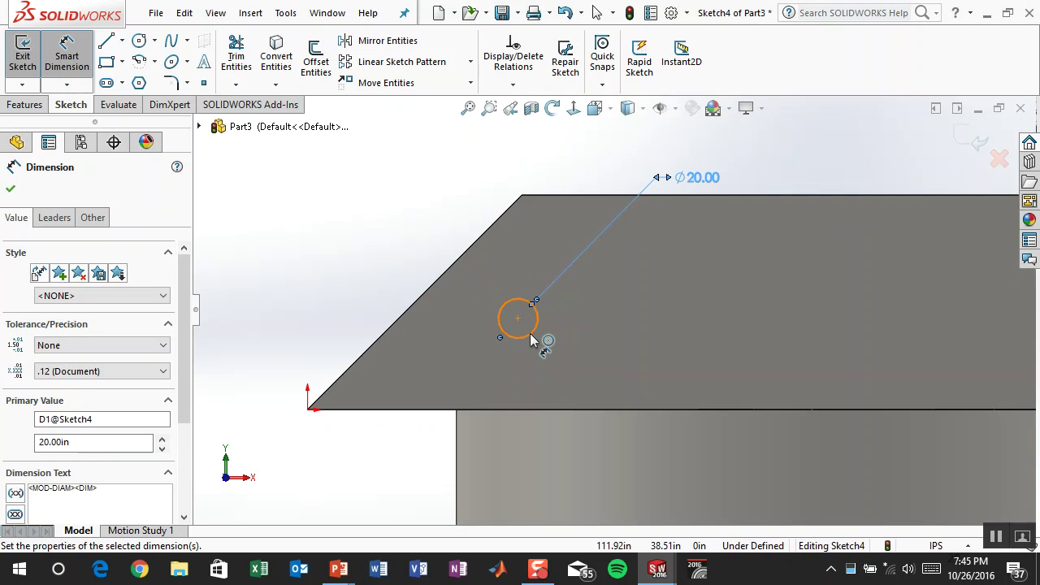
# Step: Dimension the circle's center at 45 in above the side face's bottom edge
pyautogui.click(517, 338)
pyautogui.click(538, 409)
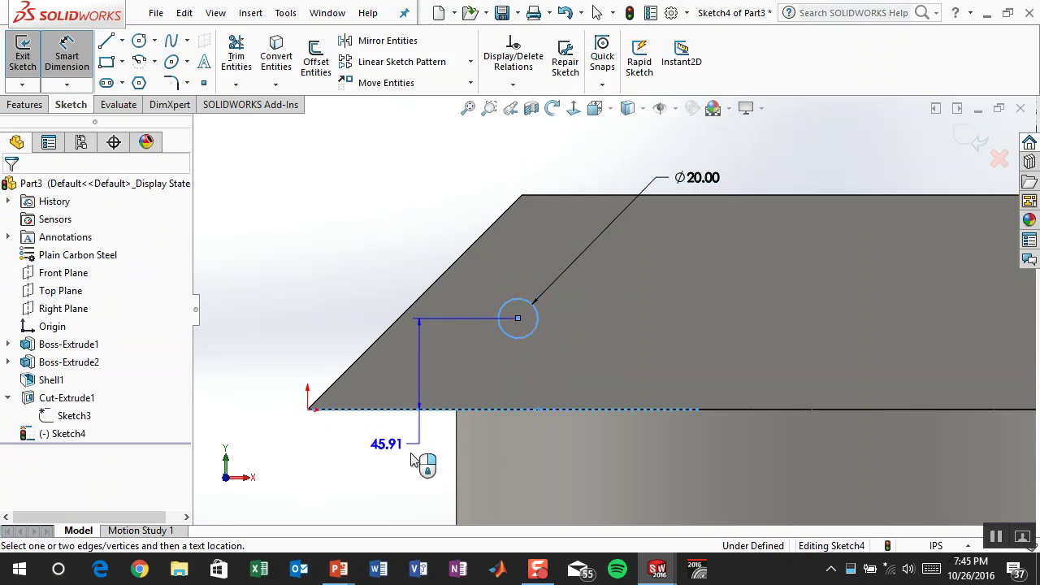
pyautogui.click(423, 485)
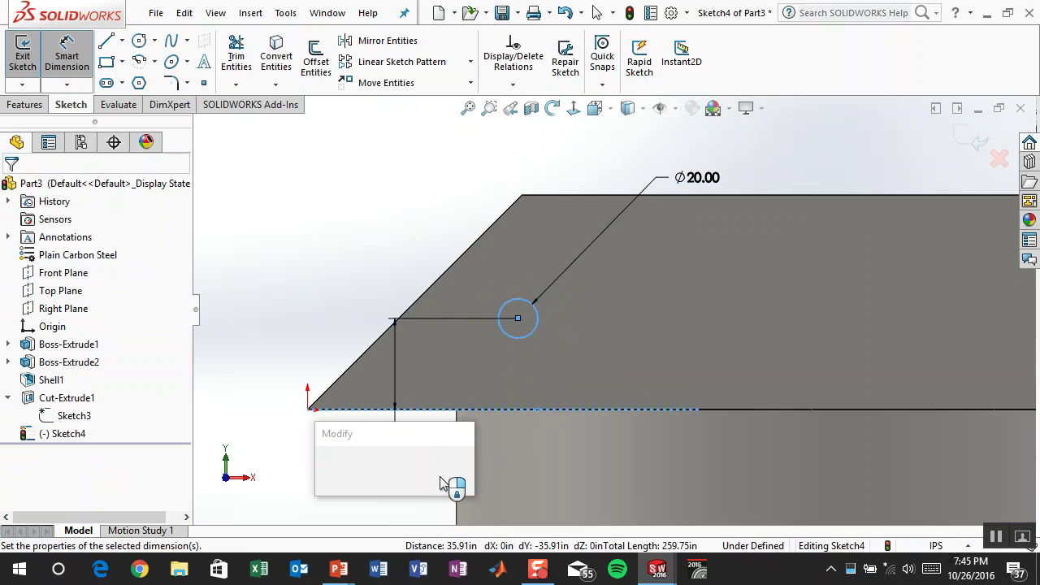
pyautogui.write('45')
pyautogui.press('Return')
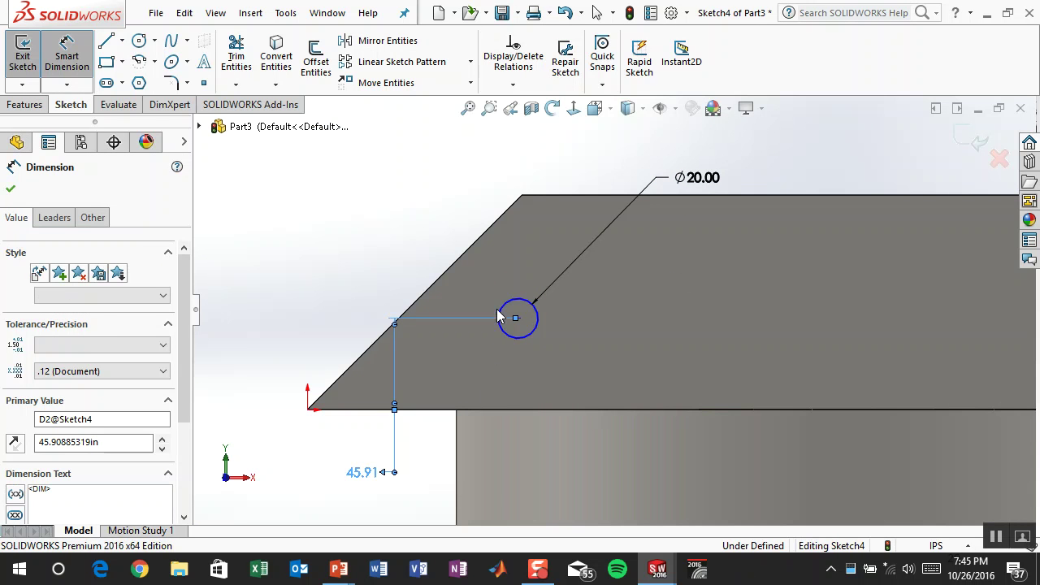
# Step: Dimension the horizontal distance from the origin at the turret's front tip to the circle's center at 110 in
pyautogui.click(307, 409)
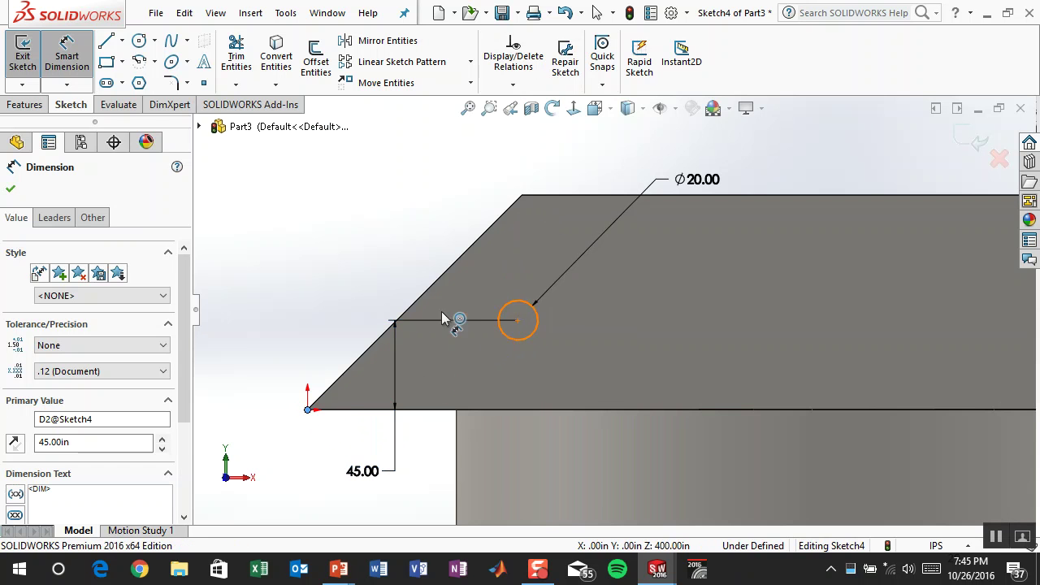
pyautogui.click(499, 320)
pyautogui.click(420, 240)
pyautogui.press('Return')
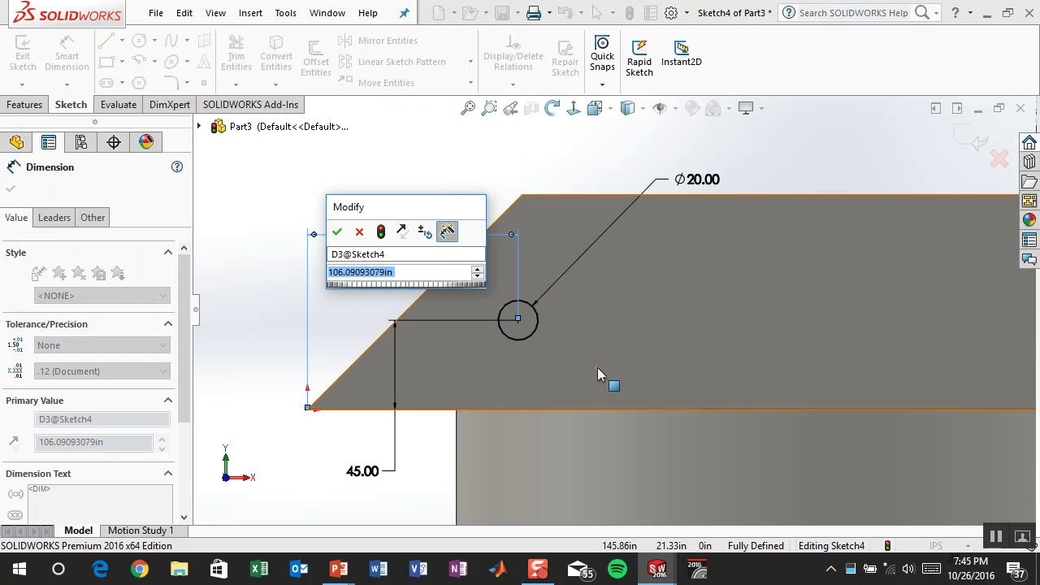
pyautogui.write('10')
pyautogui.press('Escape')
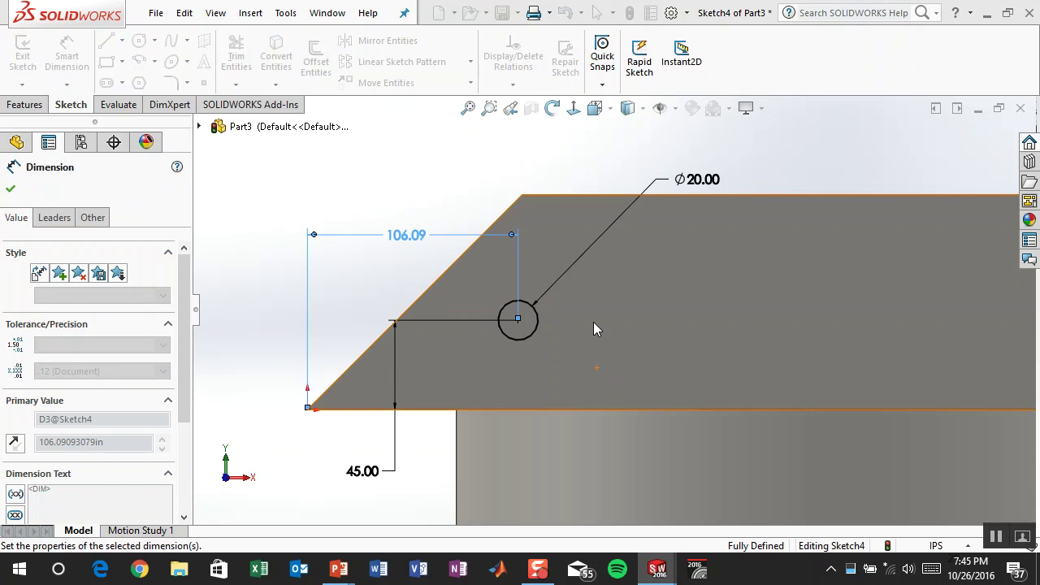
# Step: Set the height of the circle's center above the bottom edge to 50 in and finish the sketch
pyautogui.click(367, 471)
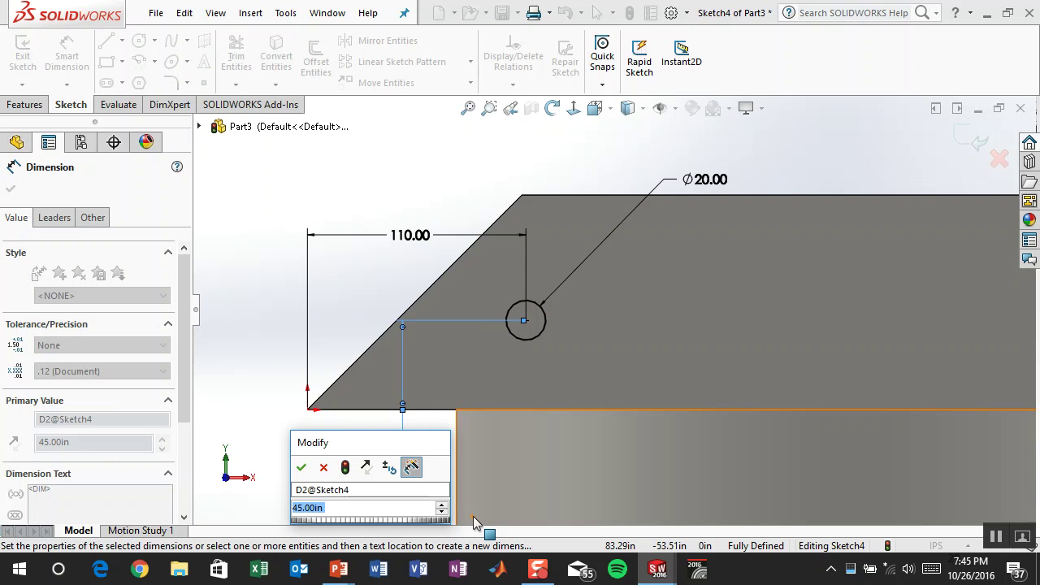
pyautogui.write('45')
pyautogui.press('Return')
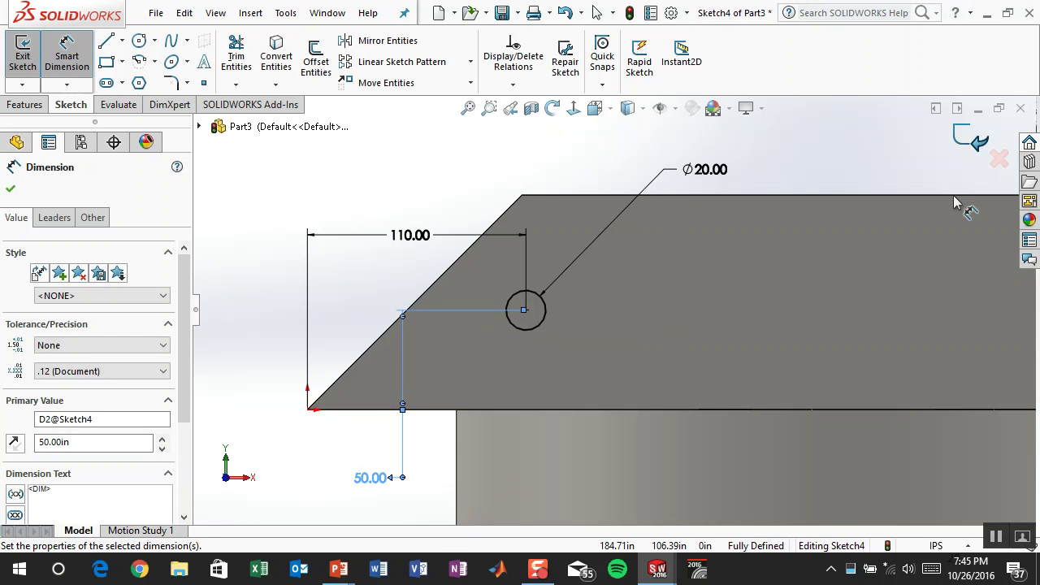
pyautogui.click(774, 317)
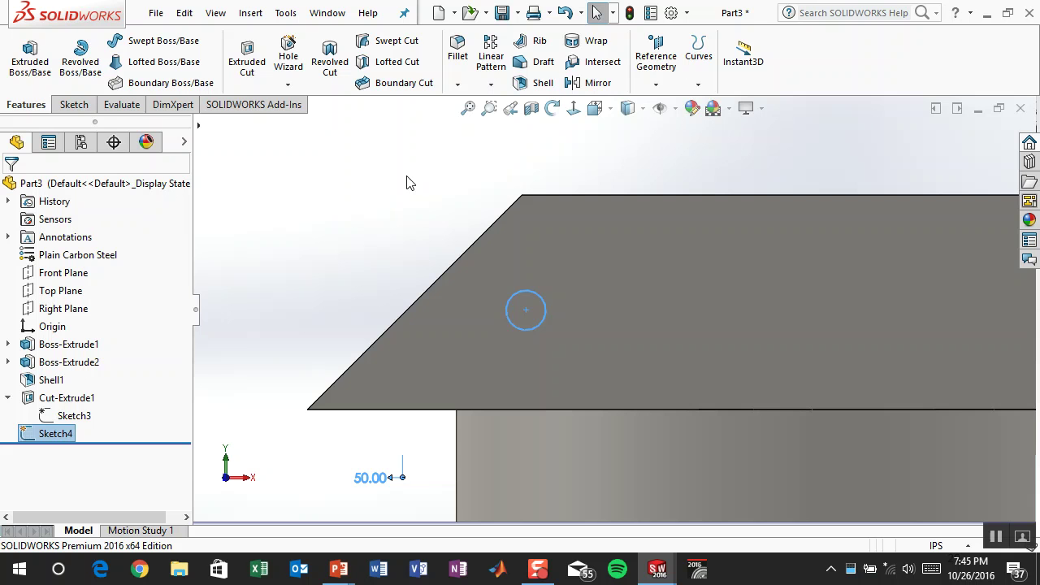
# Step: Cut-extrude the circle Through All to make the pin hole across the turret
pyautogui.click(73, 104)
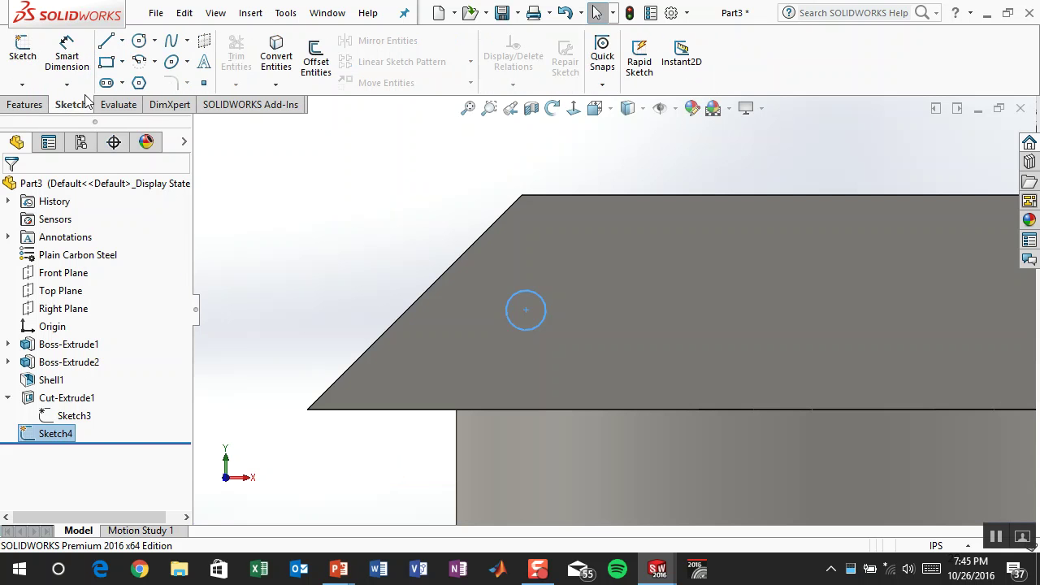
pyautogui.click(26, 105)
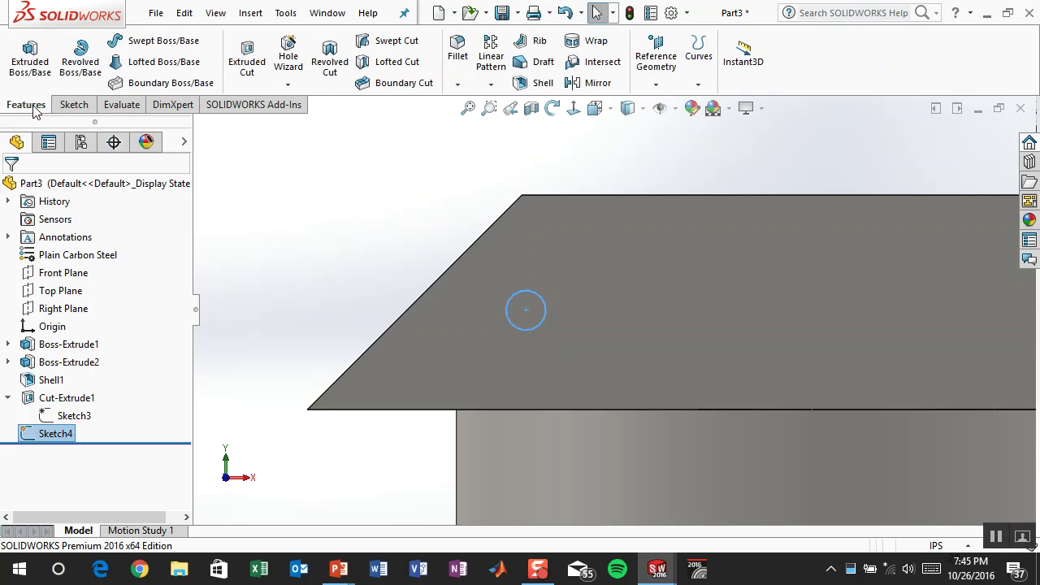
pyautogui.click(247, 61)
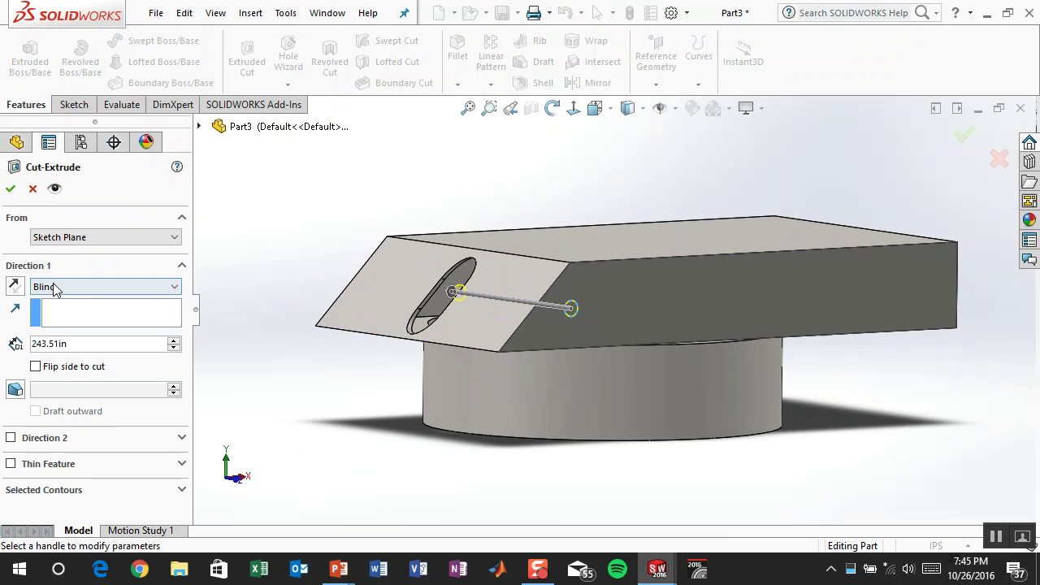
pyautogui.click(55, 287)
pyautogui.click(81, 308)
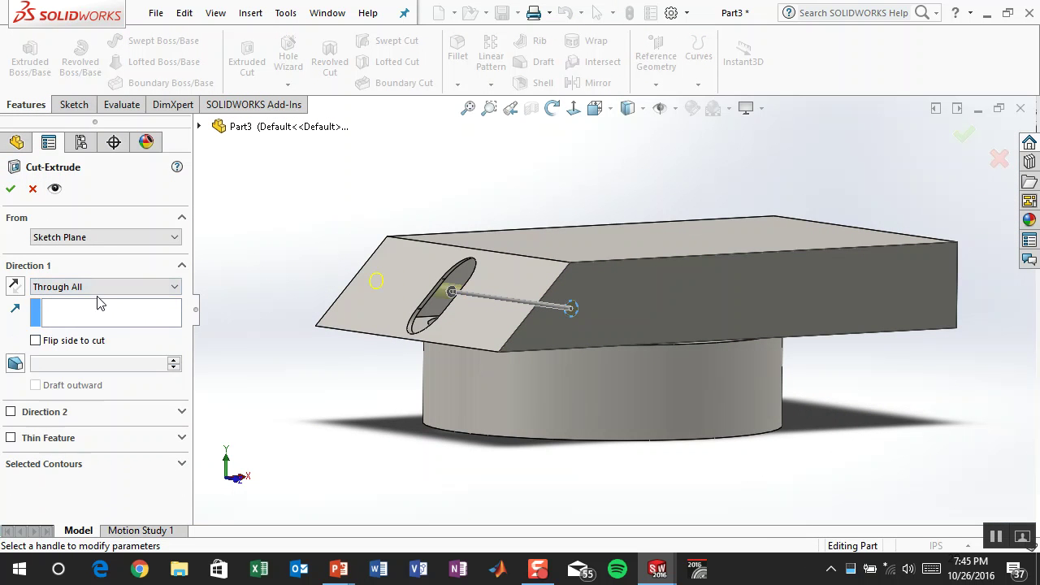
pyautogui.click(11, 189)
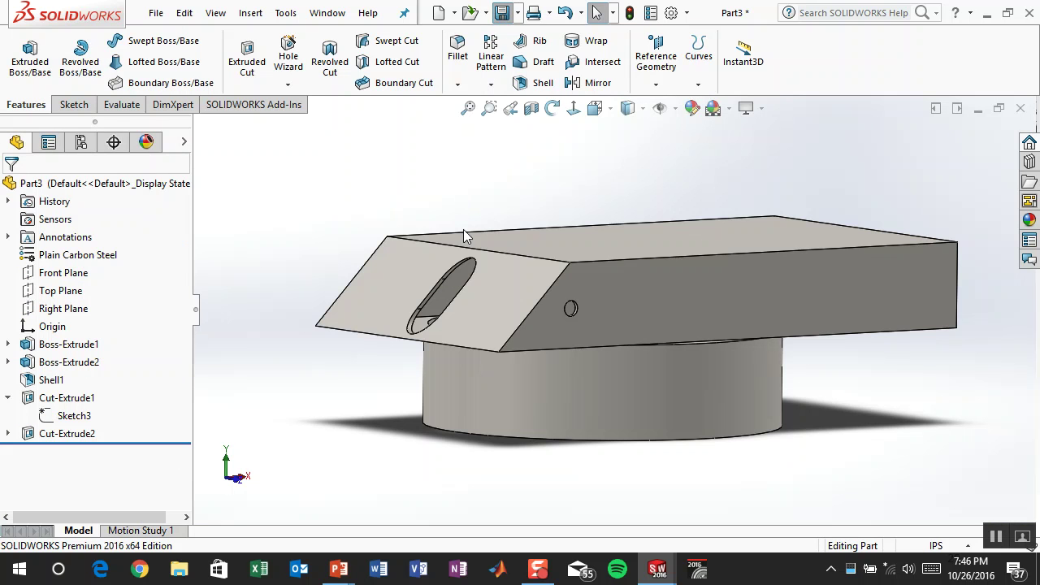
# Step: Save the turret part as turret1 in the sw3 folder and create a new part document
pyautogui.hotkey('ctrl', 's')
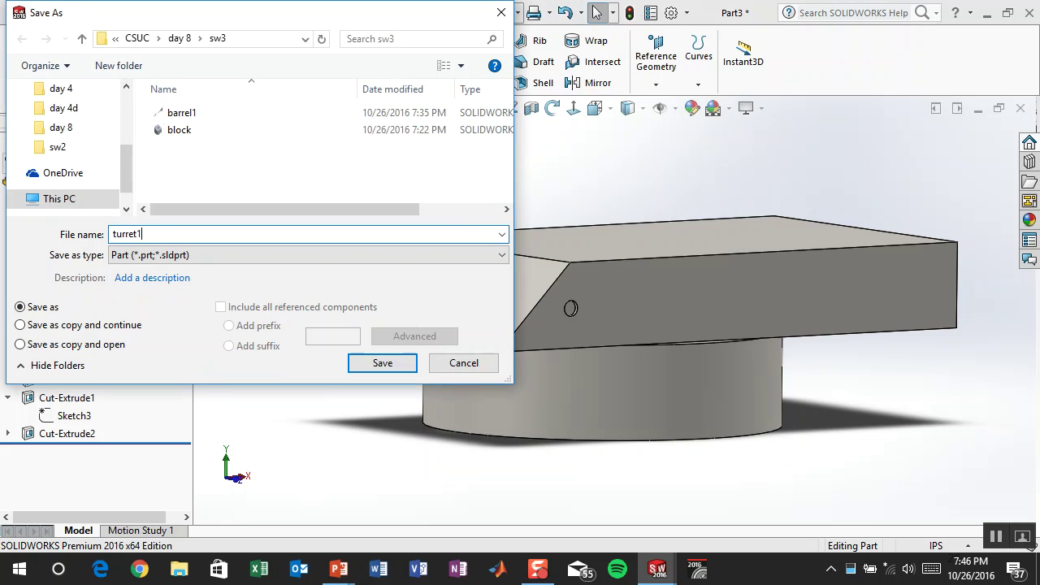
pyautogui.press('Return')
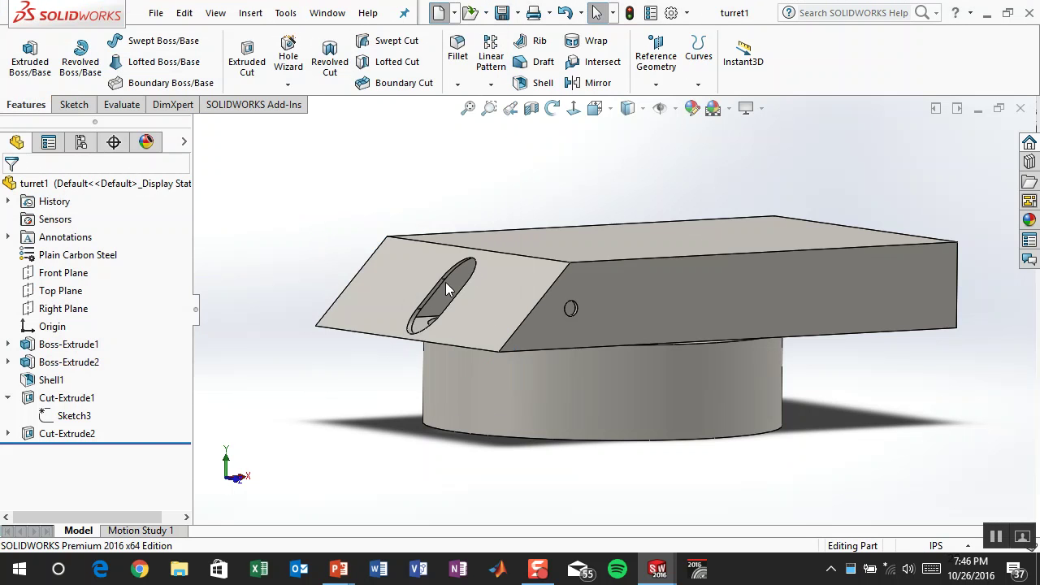
pyautogui.hotkey('ctrl', 'n')
pyautogui.click(282, 151)
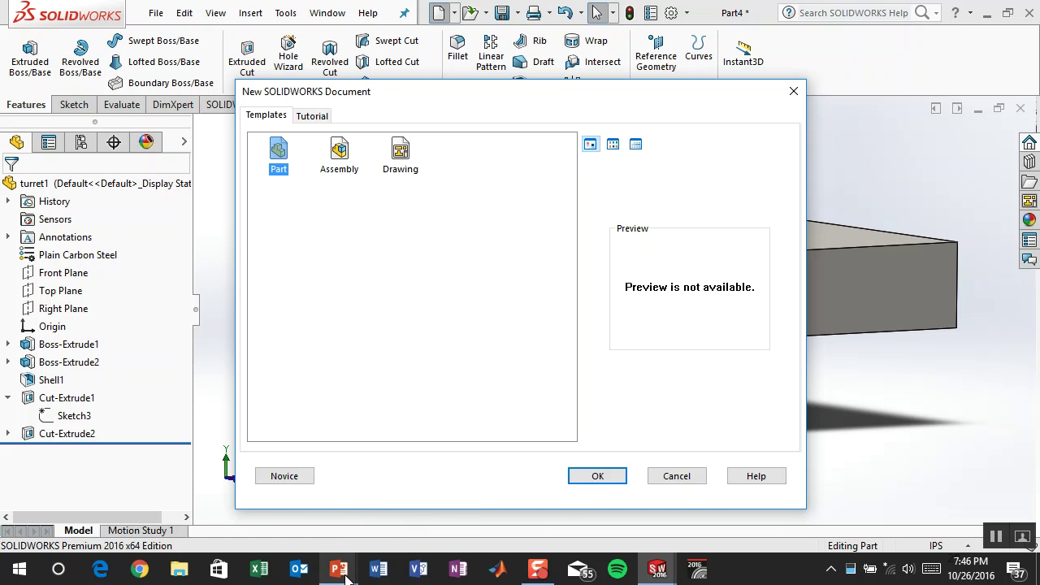
# Step: Check the base's height and diameter on the cannon drawing slide in PowerPoint and return to SOLIDWORKS
pyautogui.moveTo(339, 568)
pyautogui.click(411, 546)
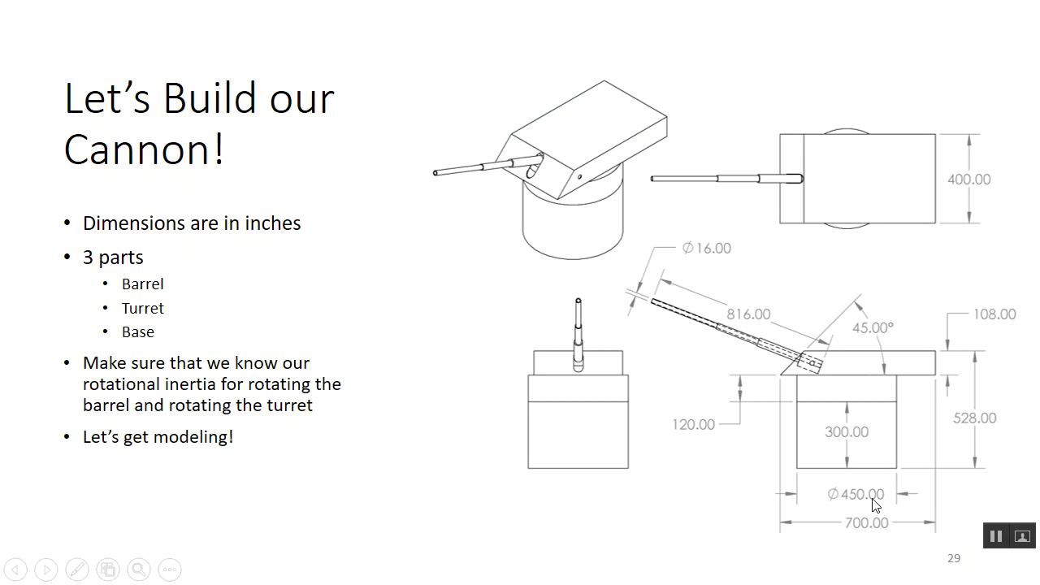
pyautogui.hotkey('alt', 'Tab')
# Step: Open a sketch on the Top Plane of the new part for an extruded boss
pyautogui.click(32, 62)
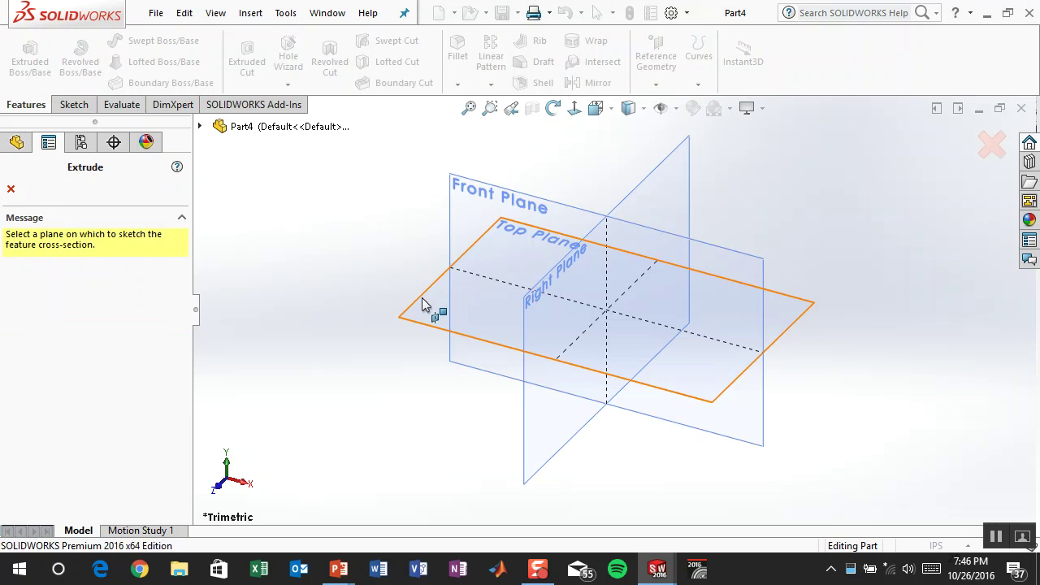
pyautogui.click(423, 299)
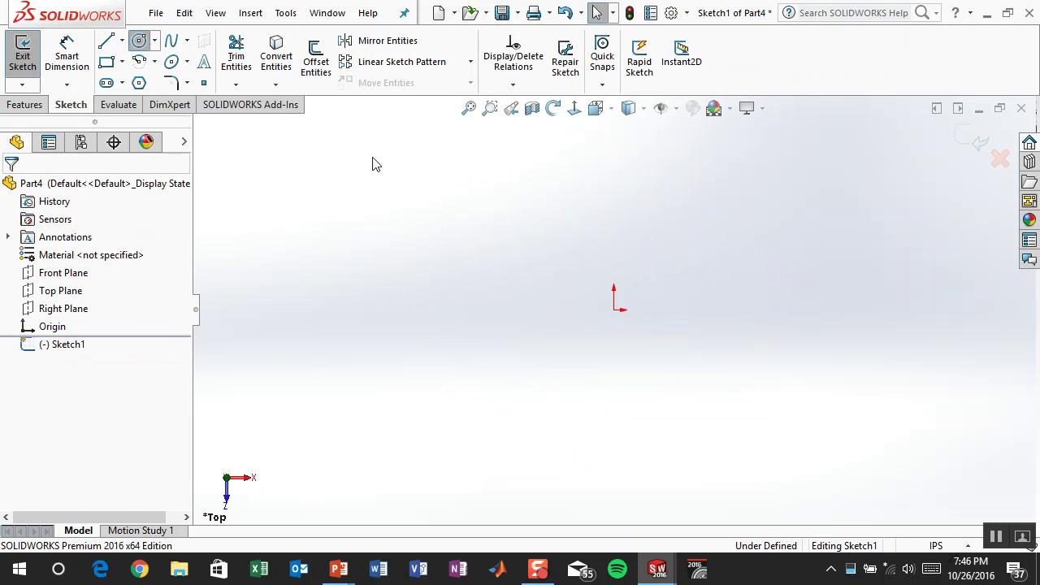
# Step: Sketch a circle centred on the origin and dimension its diameter to 450 in
pyautogui.click(614, 308)
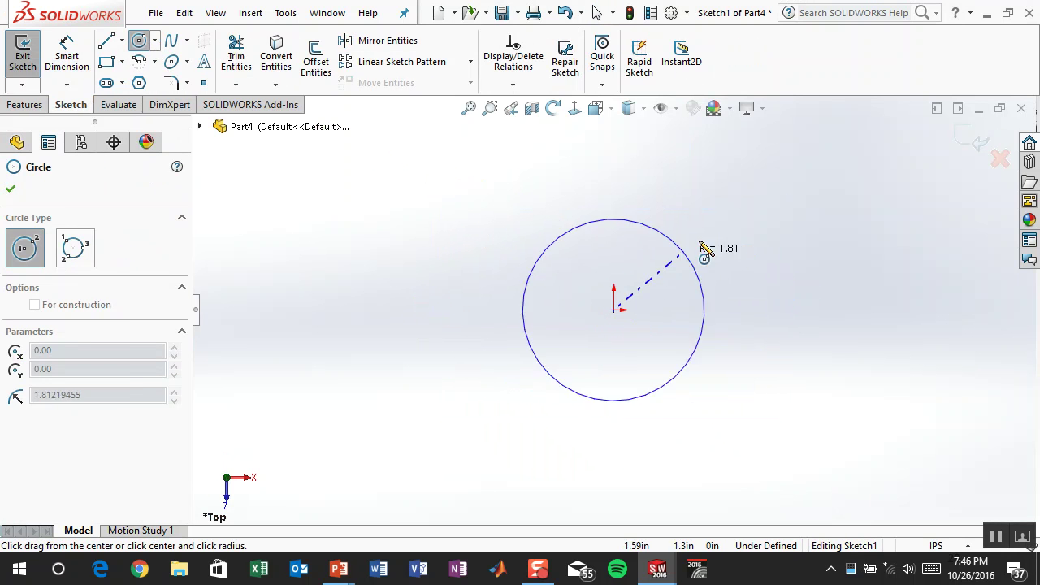
pyautogui.click(750, 262)
pyautogui.press('Escape')
pyautogui.press('d')
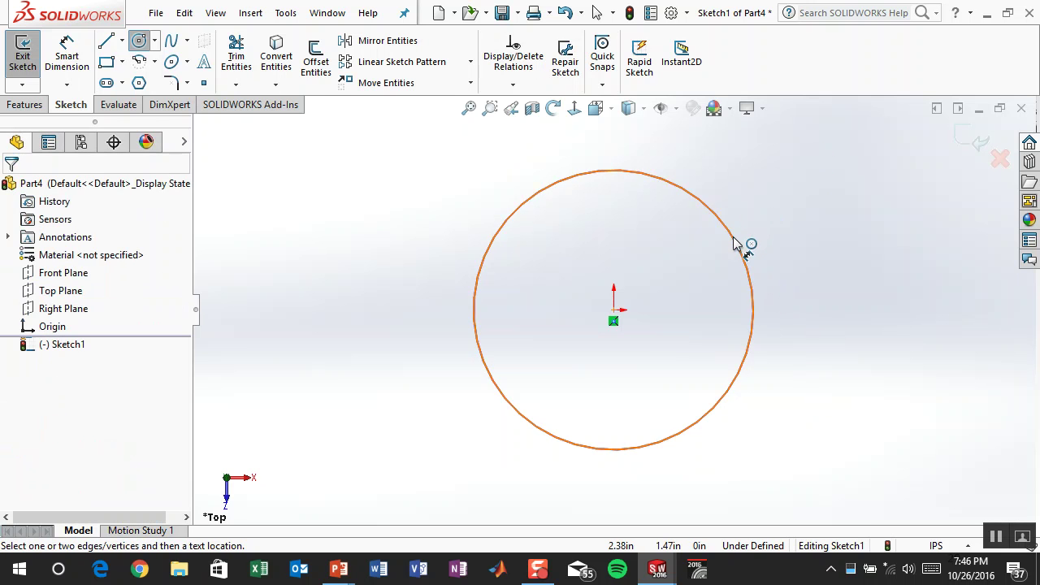
pyautogui.click(735, 234)
pyautogui.click(813, 162)
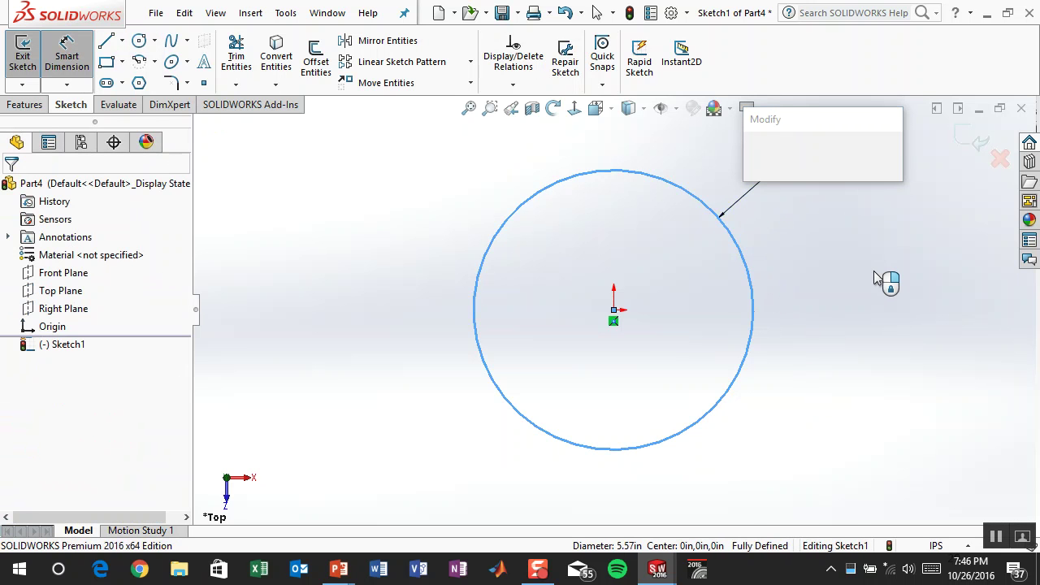
pyautogui.write('450')
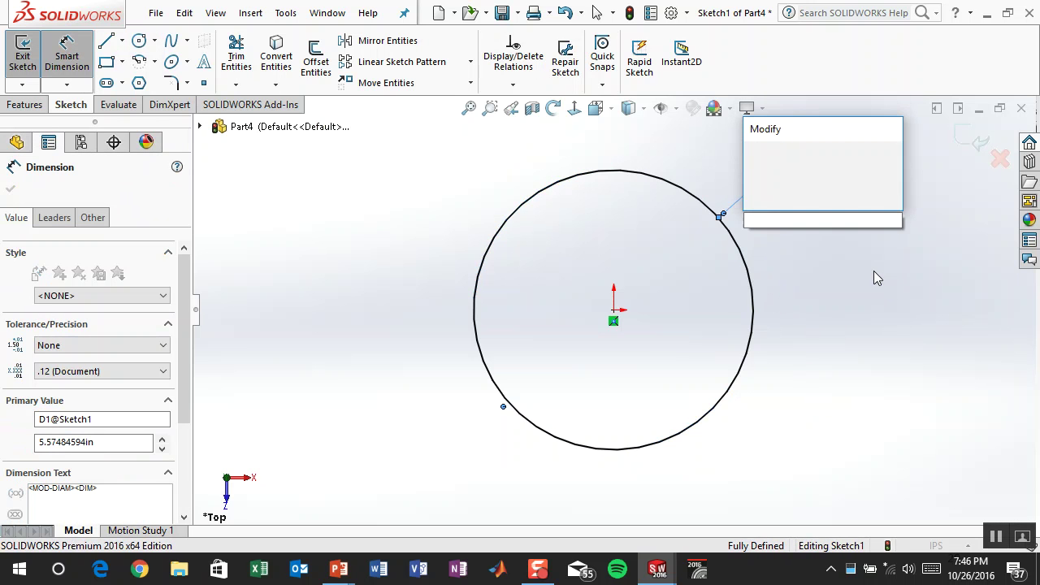
pyautogui.press('Return')
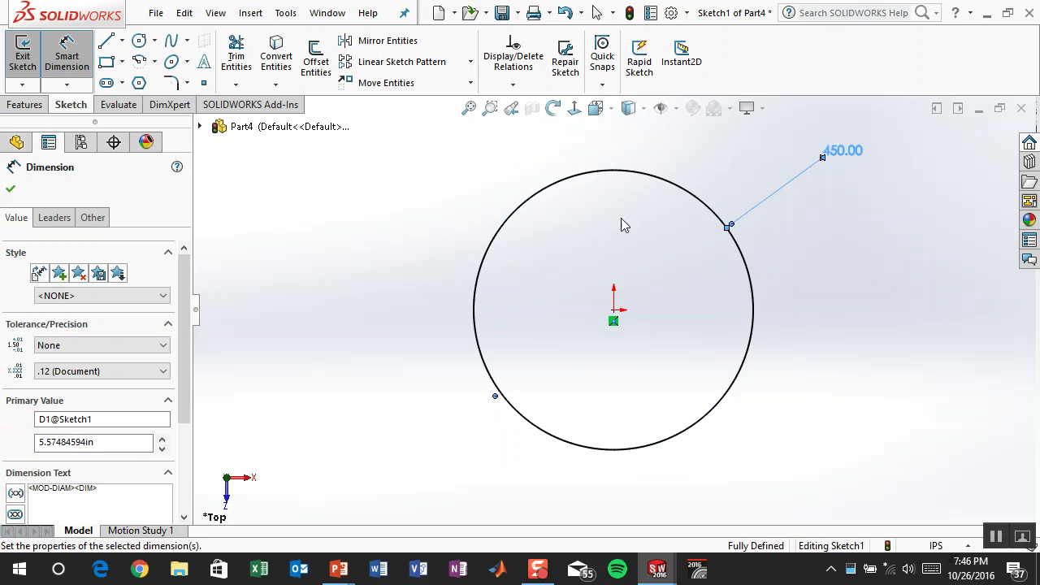
# Step: Extrude the circle 300 in with a blind Extruded Boss/Base
pyautogui.click(31, 106)
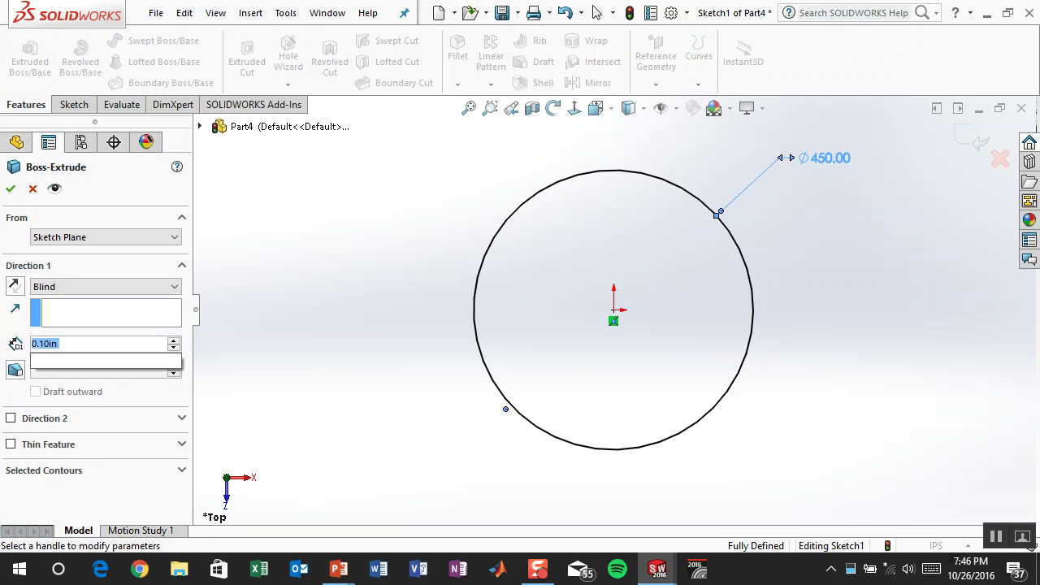
pyautogui.write('300')
pyautogui.press('Return')
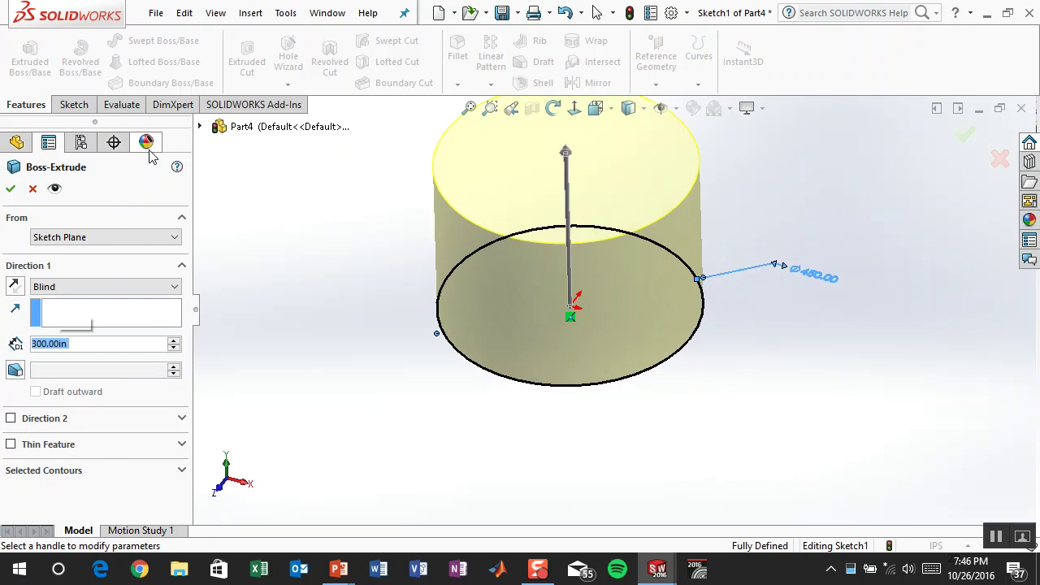
pyautogui.click(9, 190)
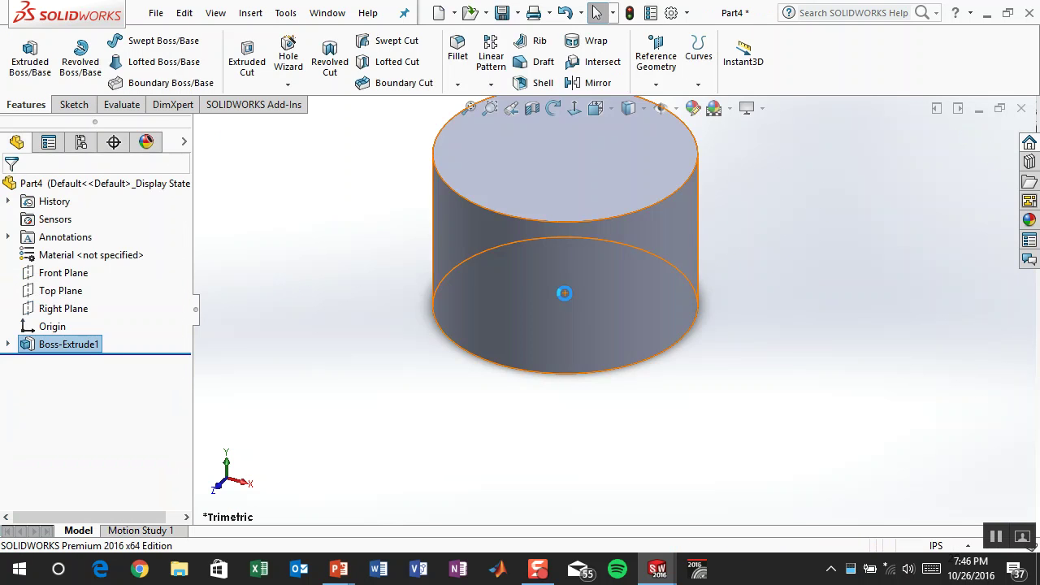
# Step: Shell the cylinder to a 5 in wall thickness with its top face removed
pyautogui.click(524, 89)
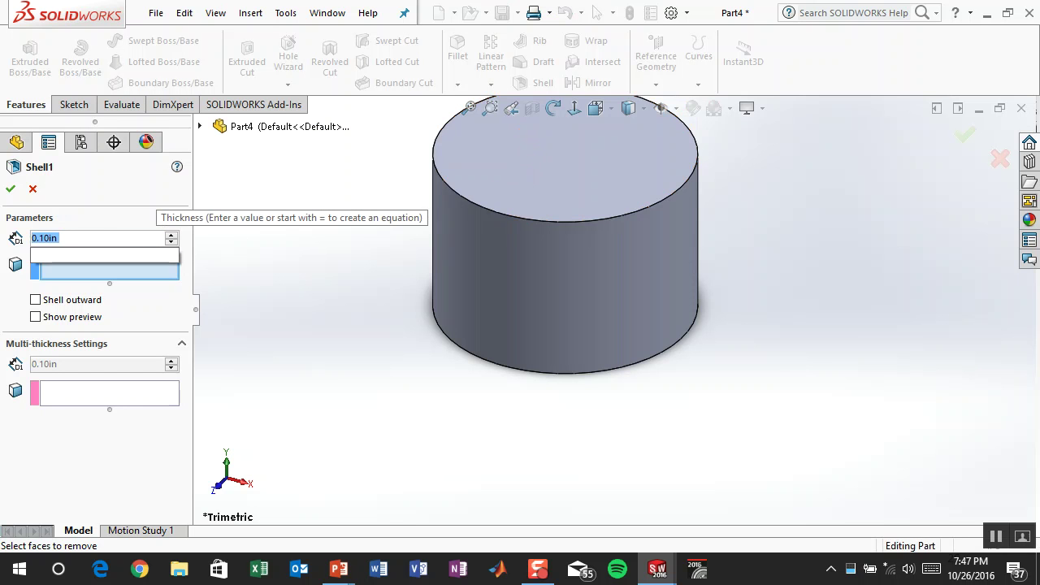
pyautogui.write('5')
pyautogui.press('Return')
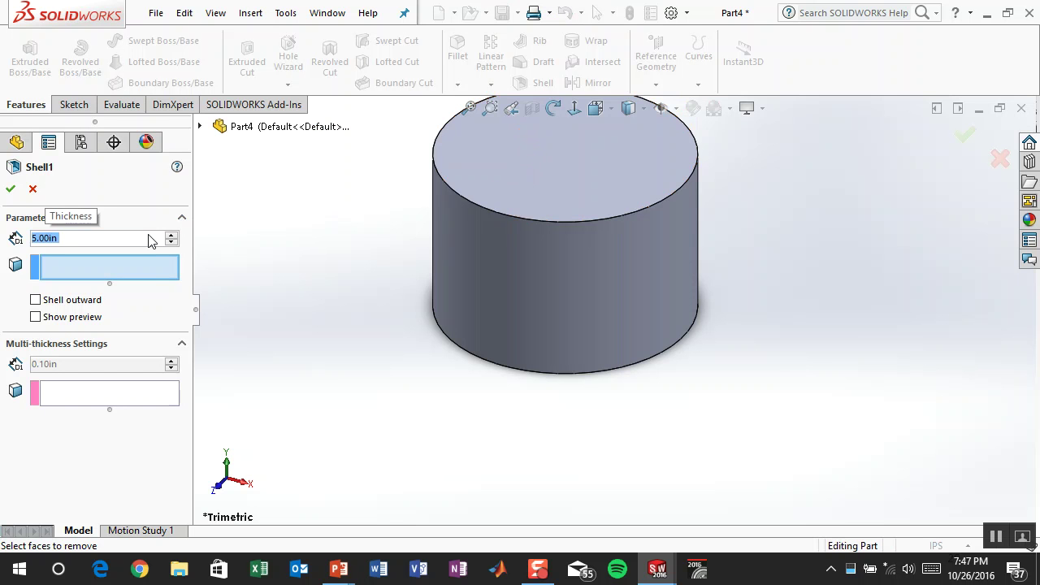
pyautogui.click(582, 218)
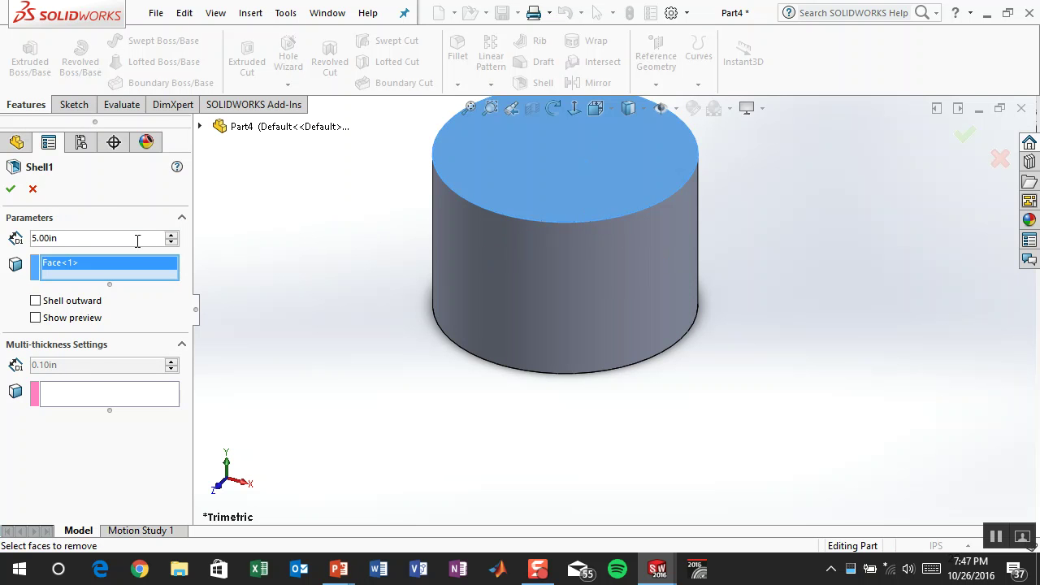
pyautogui.click(11, 192)
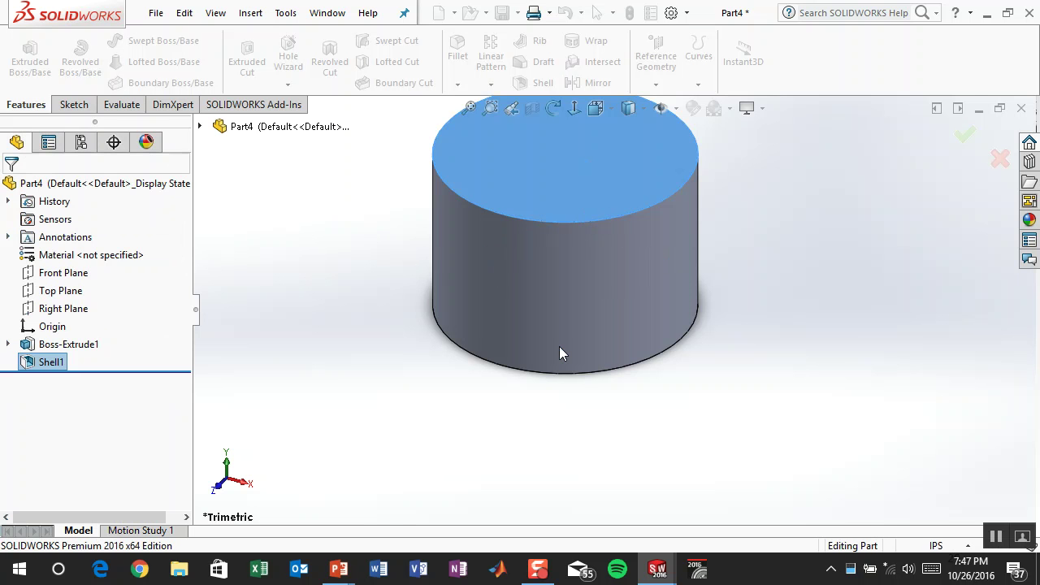
# Step: Save the part as base1 in the sw3 folder
pyautogui.moveTo(398, 371); pyautogui.dragTo(422, 341, button='middle')
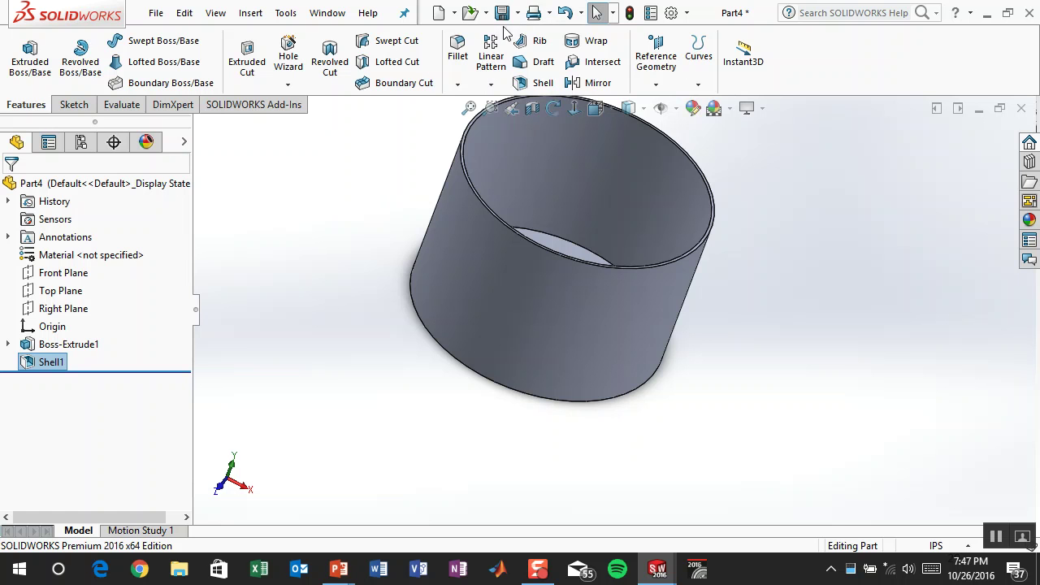
pyautogui.hotkey('ctrl', 's')
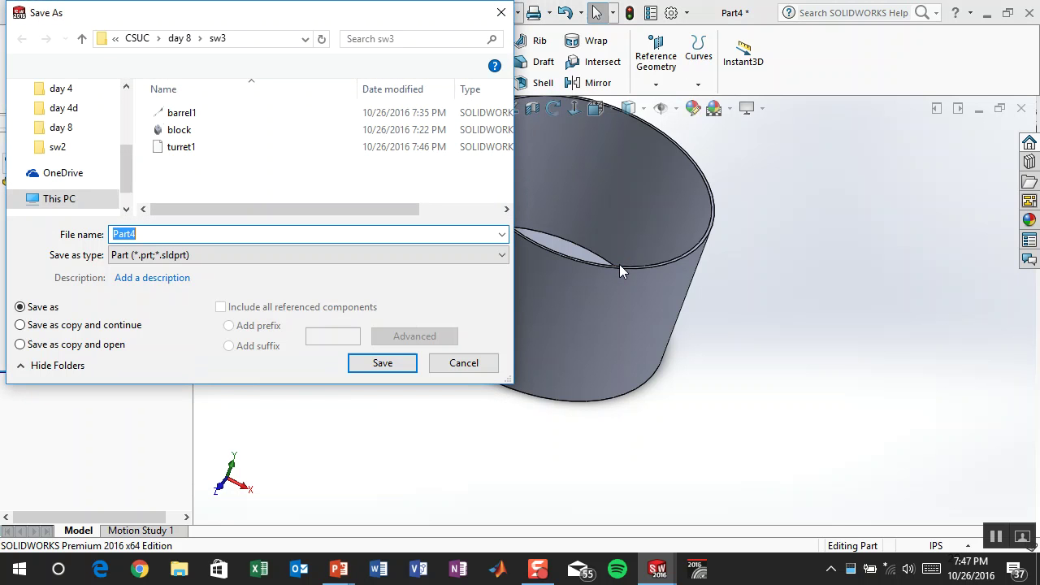
pyautogui.write('base1')
pyautogui.press('Return')
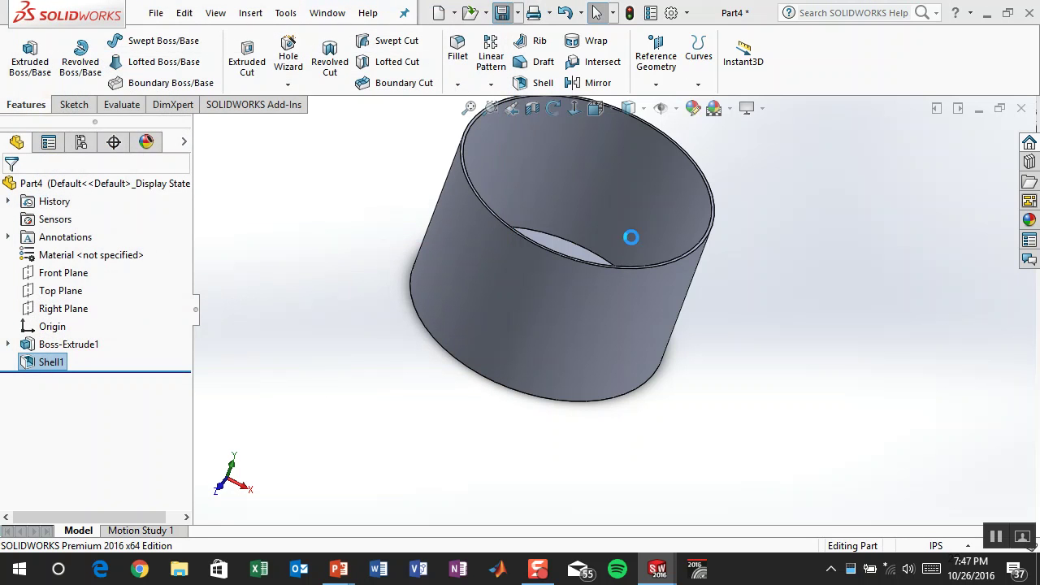
# Step: With hidden lines shown, sketch a rectangle about 67 in wide and 126 in high on the Right Plane, standing on the cylinder's inner floor
pyautogui.click(65, 294)
pyautogui.click(67, 313)
pyautogui.click(75, 279)
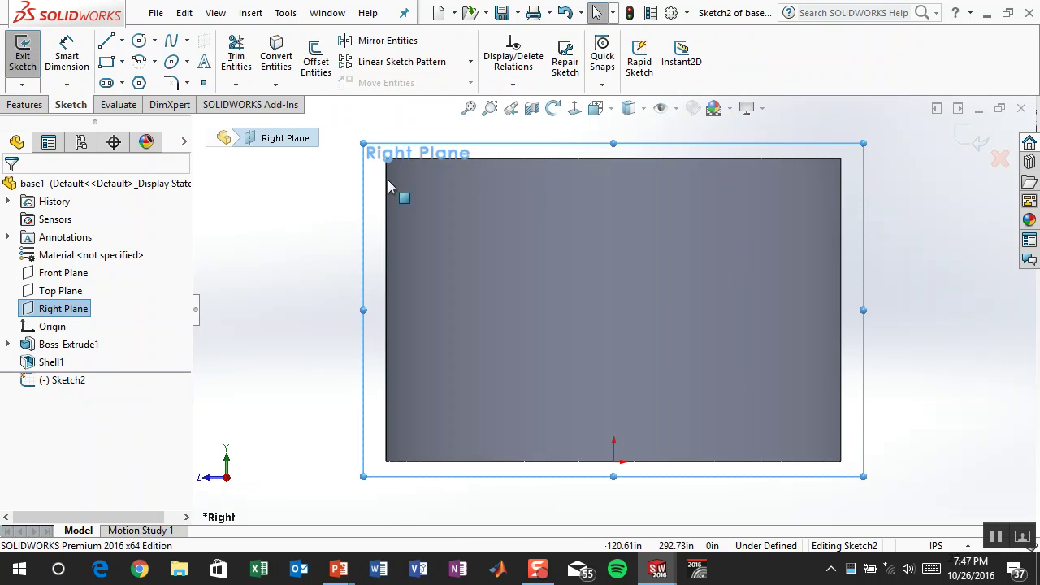
pyautogui.click(106, 62)
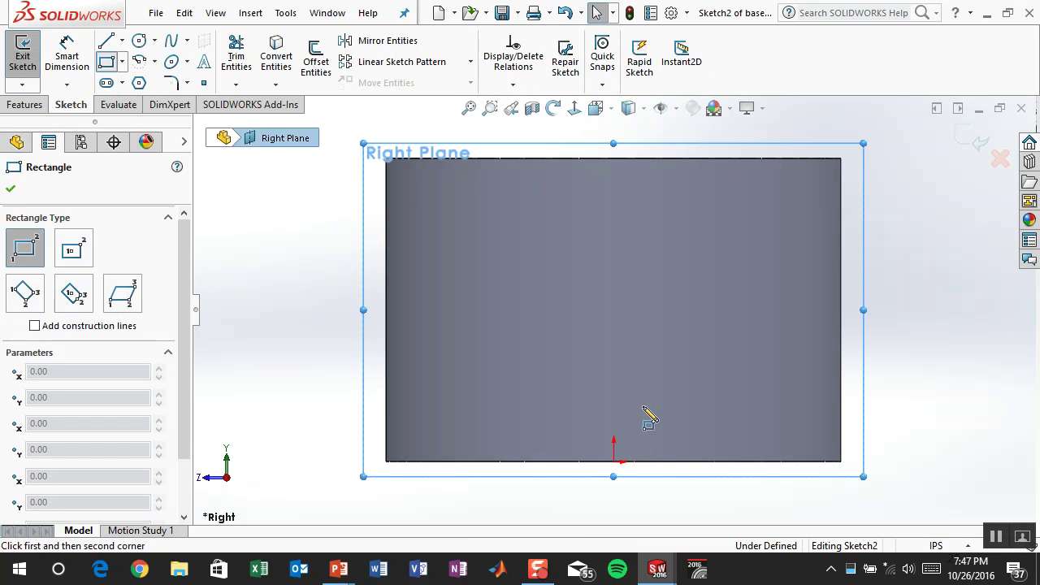
pyautogui.click(629, 108)
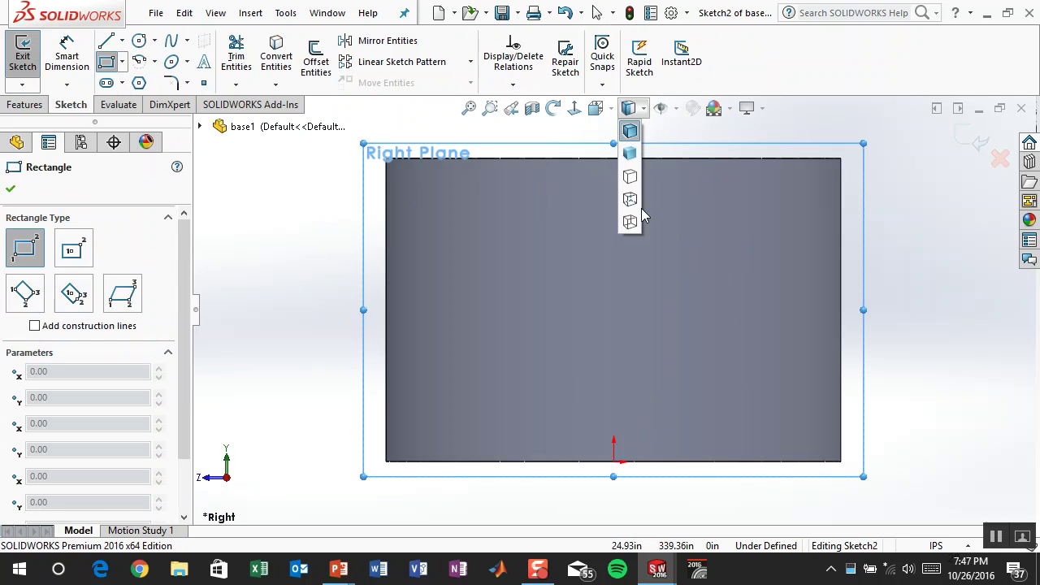
pyautogui.click(633, 207)
pyautogui.scroll(-3, 641, 438)
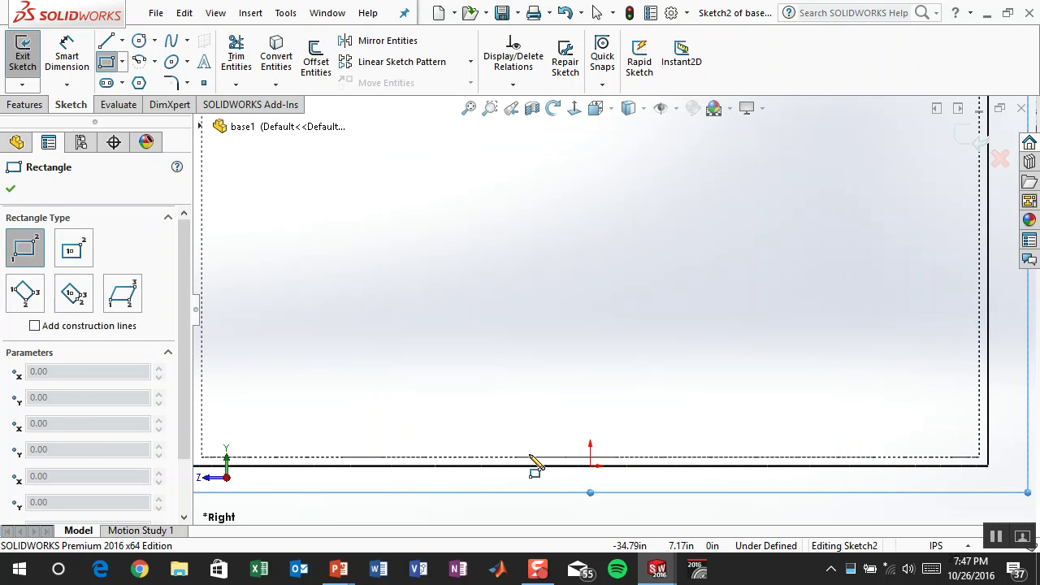
pyautogui.moveTo(530, 459)
pyautogui.mouseDown()
pyautogui.moveTo(664, 283)
pyautogui.moveTo(646, 234)
pyautogui.mouseUp()
# Step: Dimension the rectangle's height to 7 ft and its width to 34 in
pyautogui.moveTo(689, 382); pyautogui.dragTo(687, 163, button='right')
pyautogui.click(647, 294)
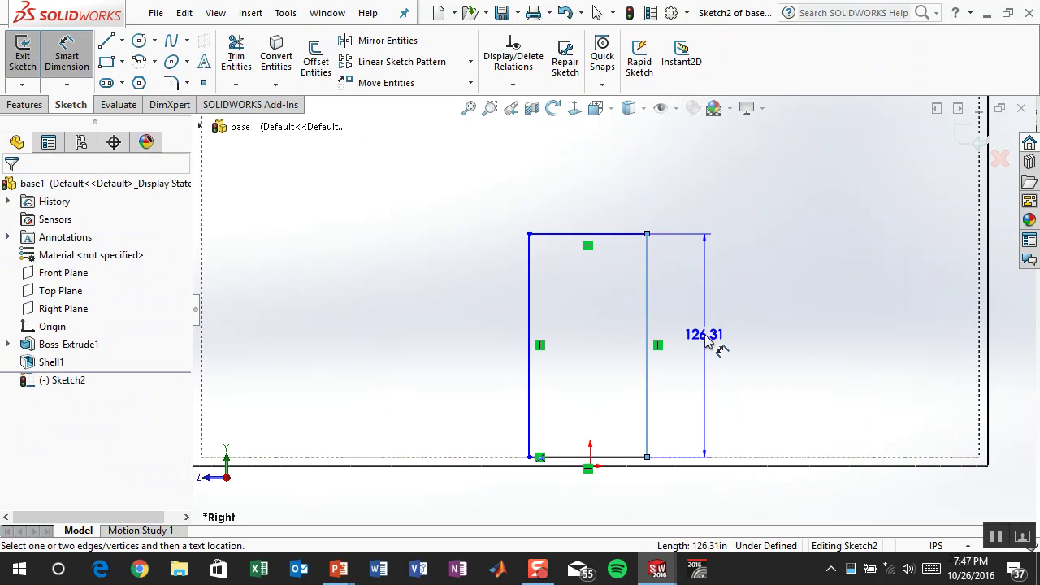
pyautogui.click(760, 358)
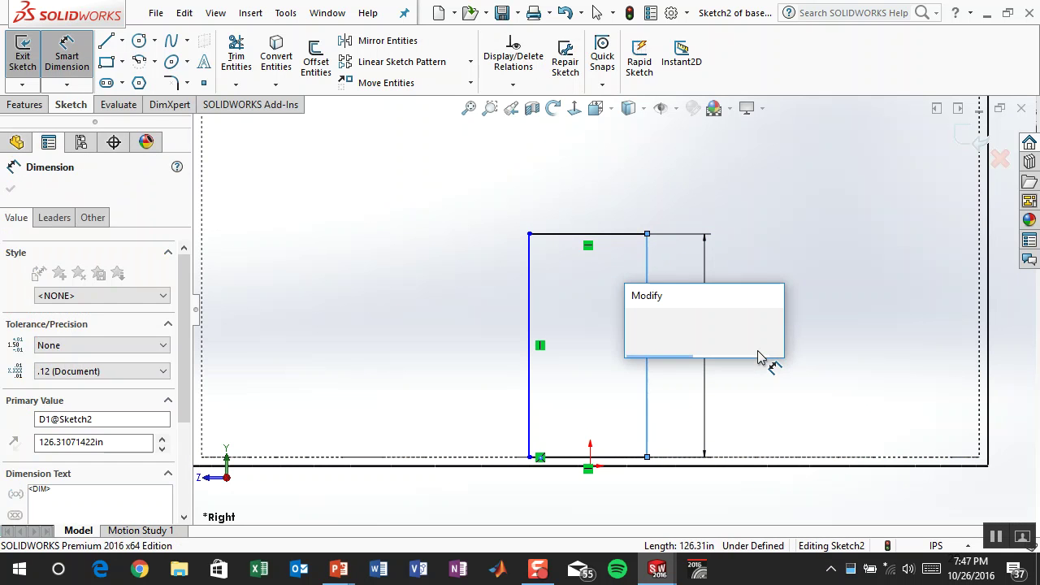
pyautogui.write('7')
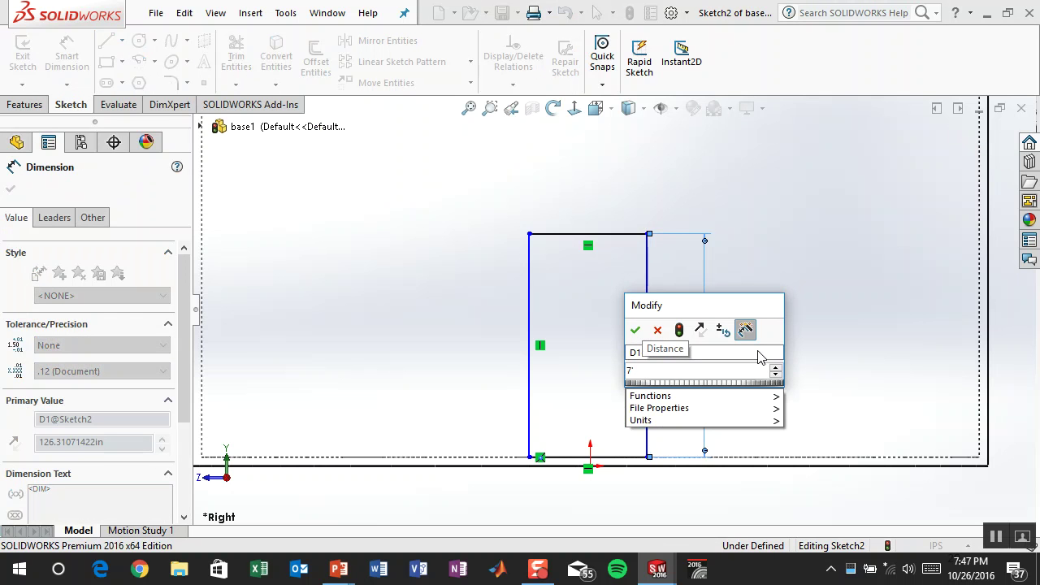
pyautogui.write("'")
pyautogui.press('Return')
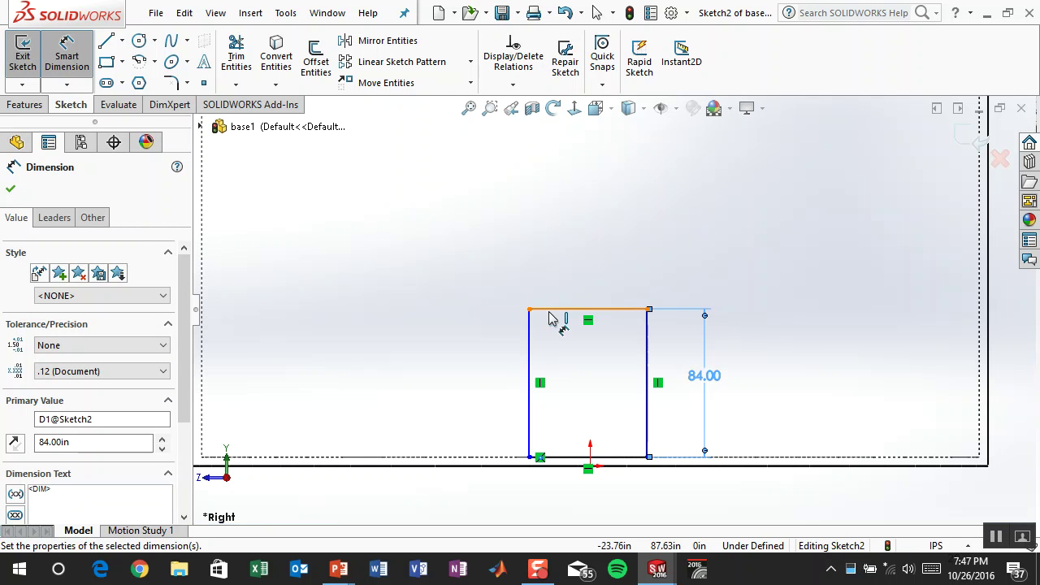
pyautogui.click(551, 310)
pyautogui.click(567, 279)
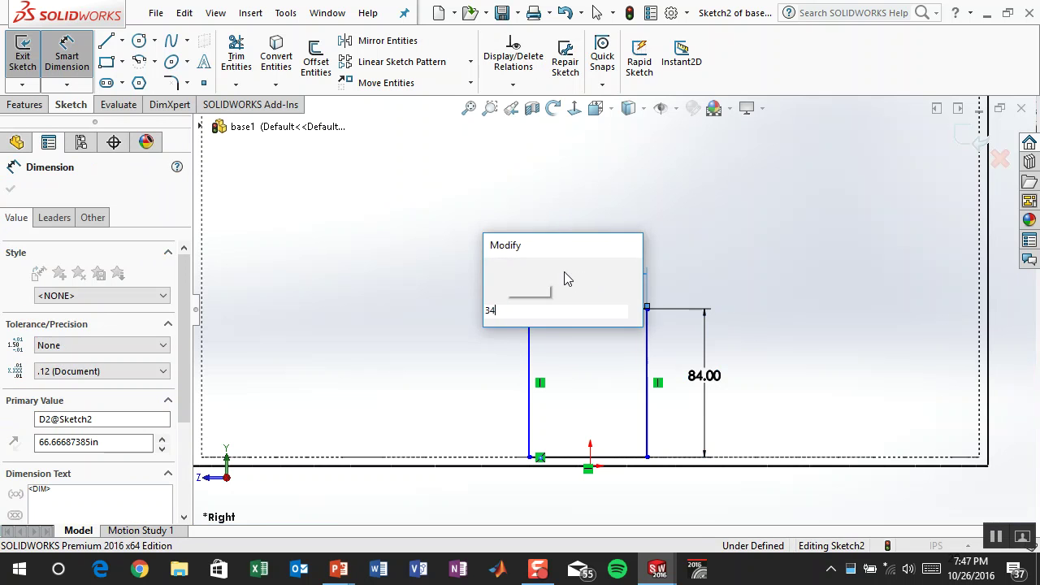
pyautogui.press('Return')
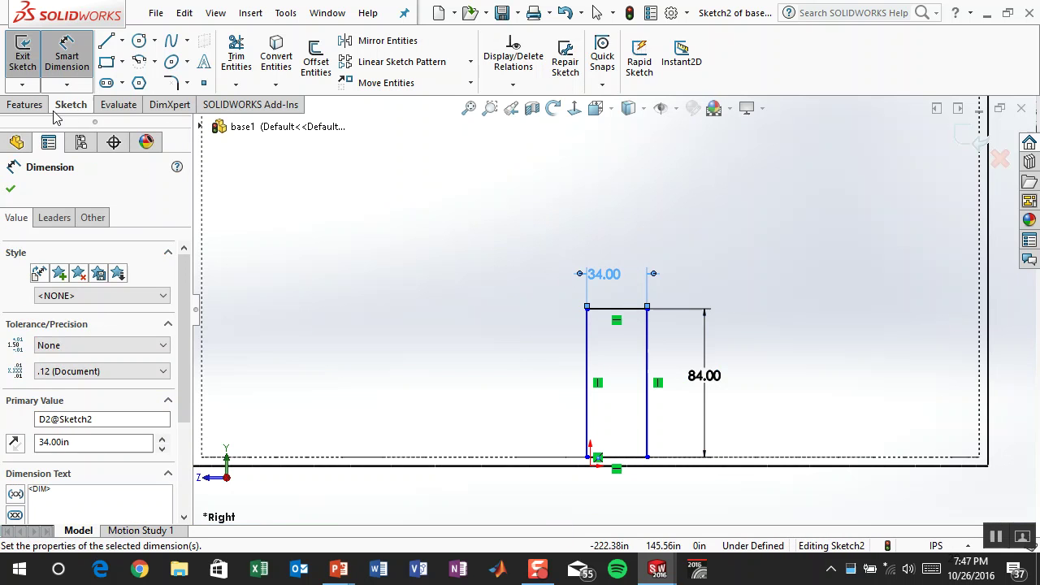
# Step: Cut the rectangle through the cylinder's side wall with an Extruded Cut and save the part
pyautogui.click(24, 104)
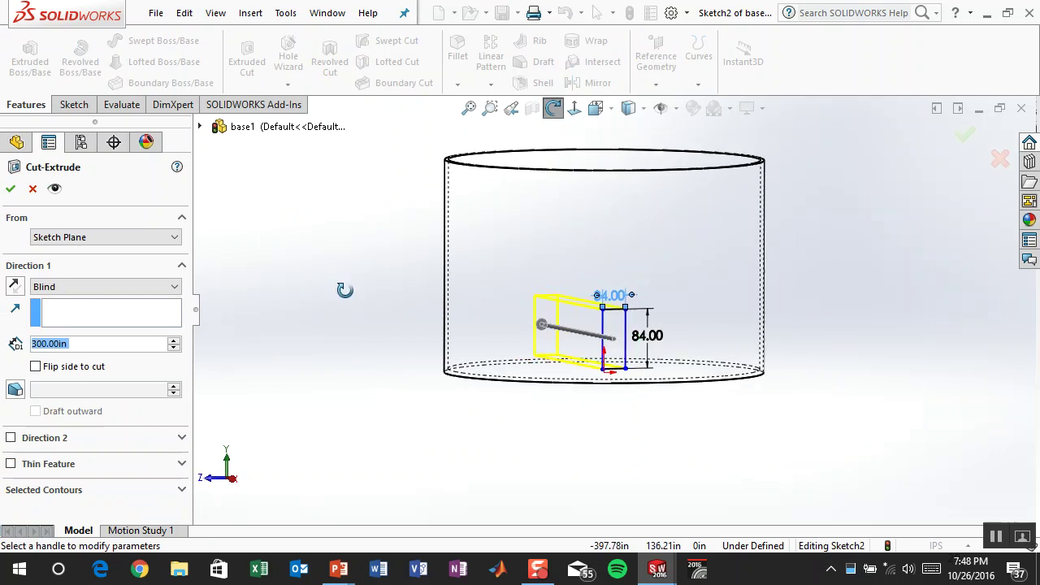
pyautogui.click(79, 287)
pyautogui.click(77, 316)
pyautogui.click(12, 189)
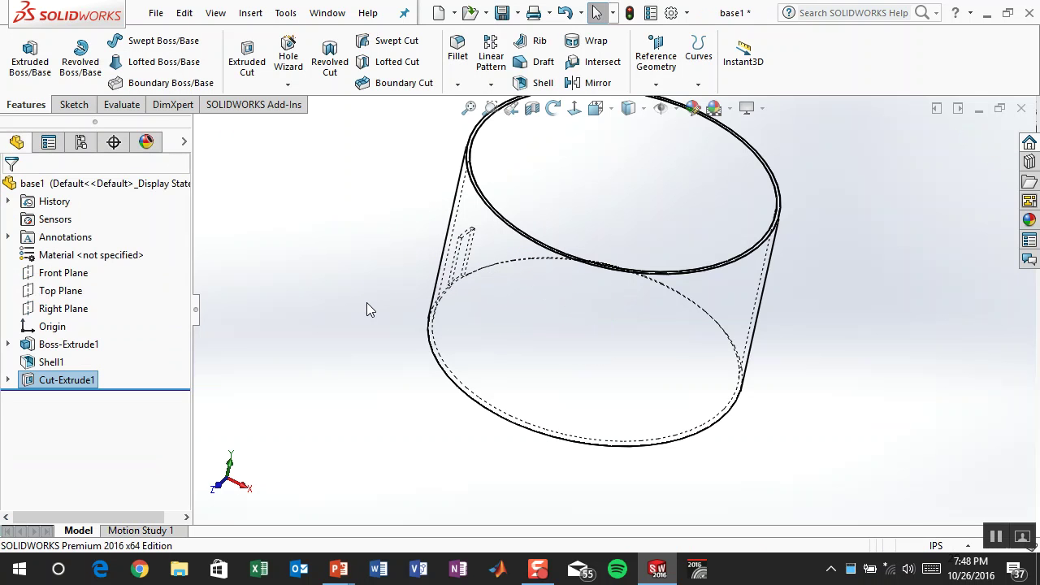
pyautogui.moveTo(366, 309)
pyautogui.mouseDown(button='middle')
pyautogui.moveTo(432, 314)
pyautogui.moveTo(441, 334)
pyautogui.moveTo(353, 317)
pyautogui.moveTo(374, 300)
pyautogui.mouseUp(button='middle')
pyautogui.click(504, 14)
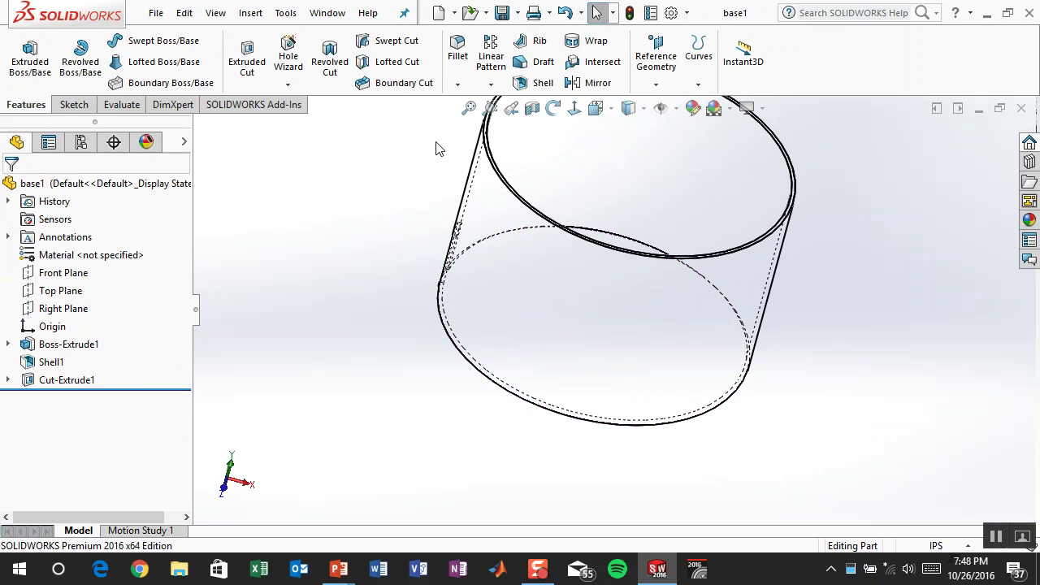
# Step: Switch to the PowerPoint presentation to review the cannon's dimensioned drawing and the next slide, and return to SOLIDWORKS
pyautogui.moveTo(338, 568)
pyautogui.click(435, 484)
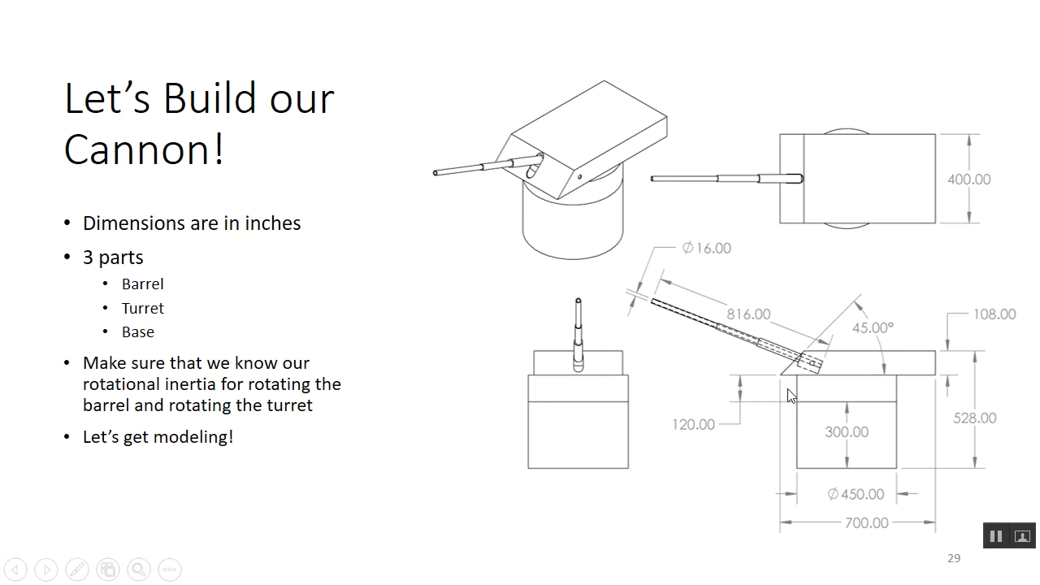
pyautogui.click(911, 303)
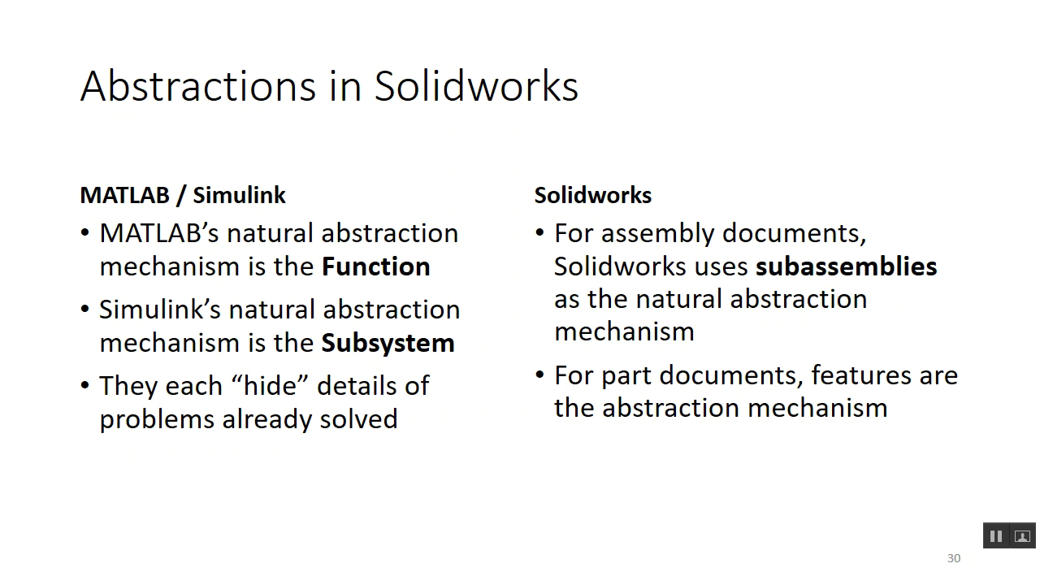
pyautogui.hotkey('alt', 'Tab')
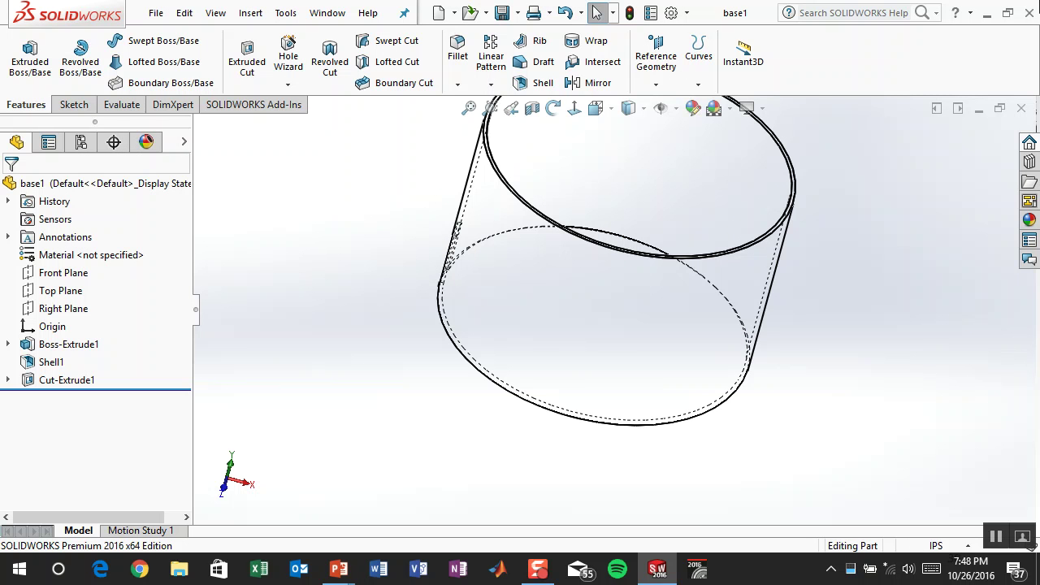
# Step: Create a new assembly and place base1 in it, keeping component insertion active for further parts
pyautogui.click(439, 12)
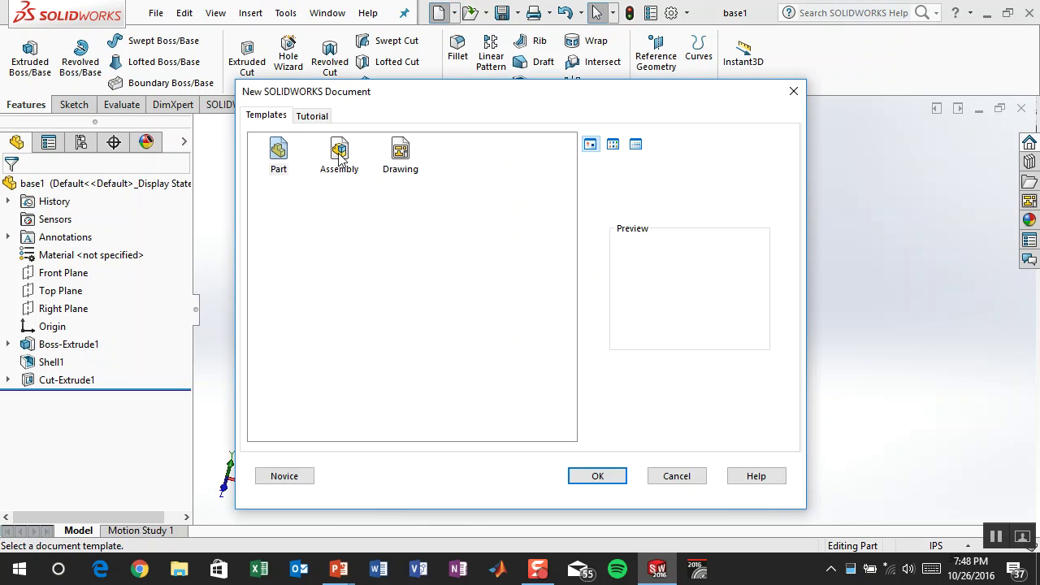
pyautogui.doubleClick(340, 154)
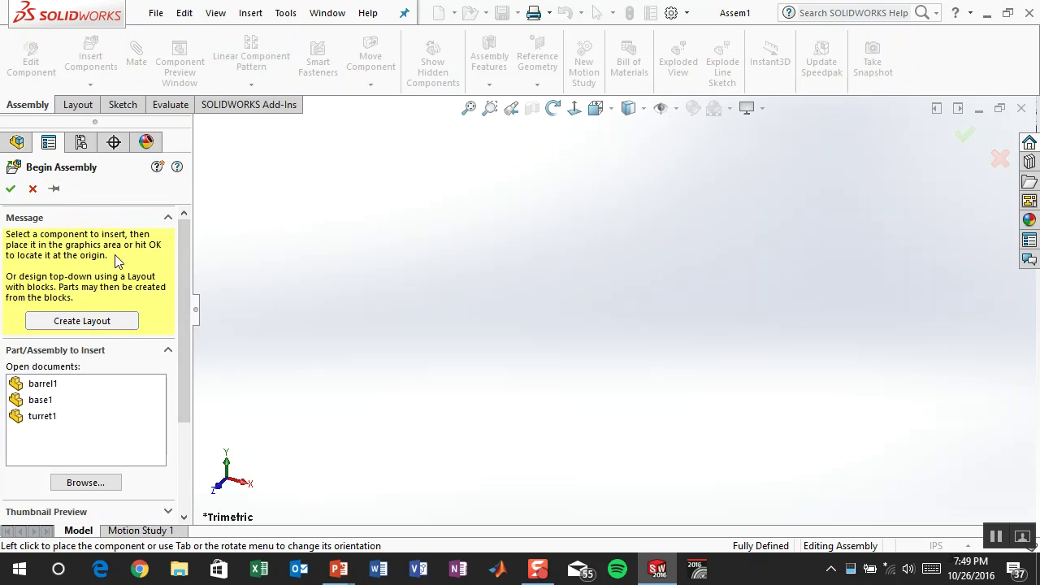
pyautogui.click(56, 399)
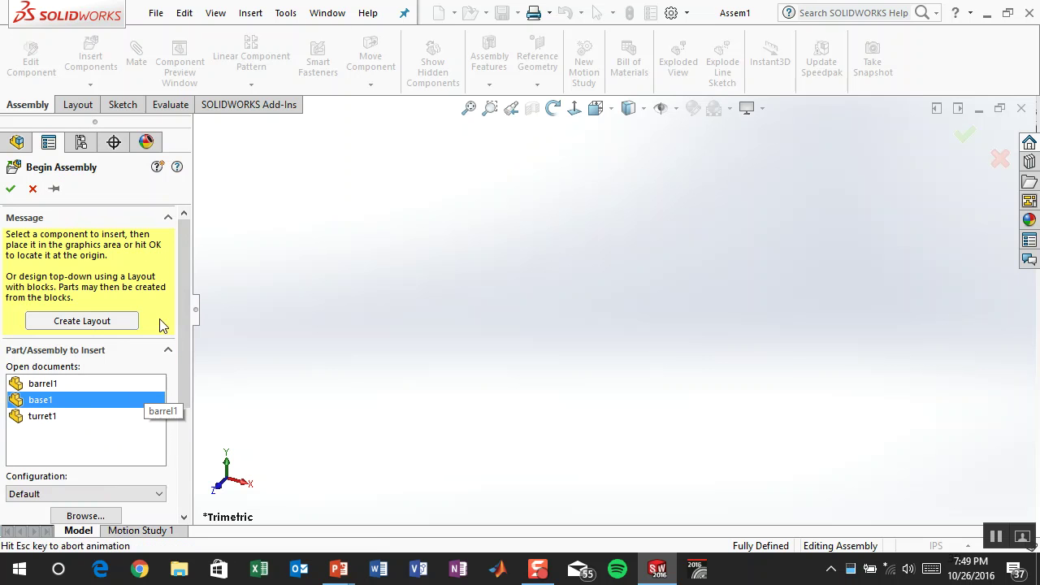
pyautogui.click(54, 188)
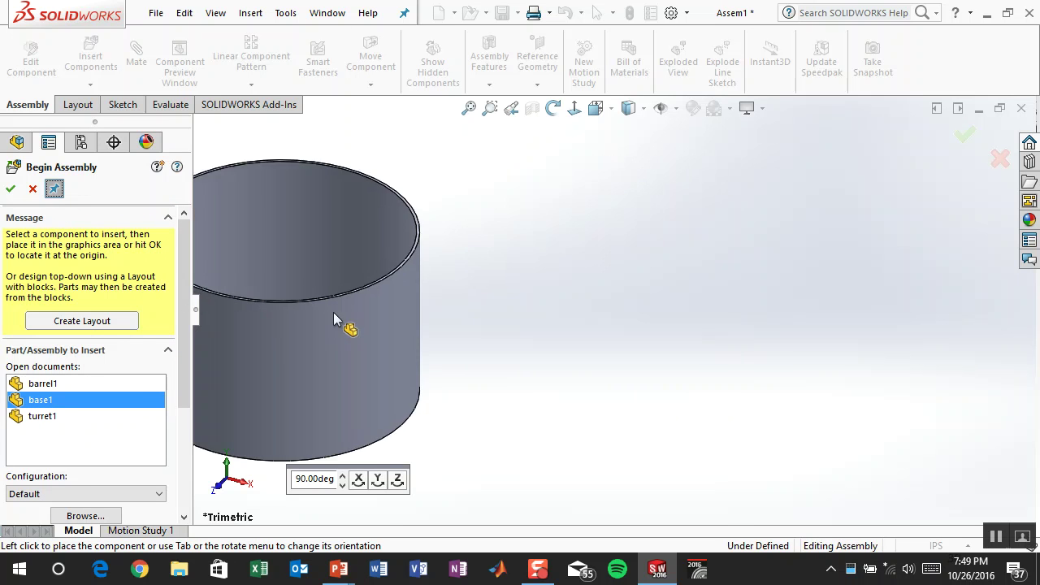
pyautogui.click(586, 309)
pyautogui.click(435, 376)
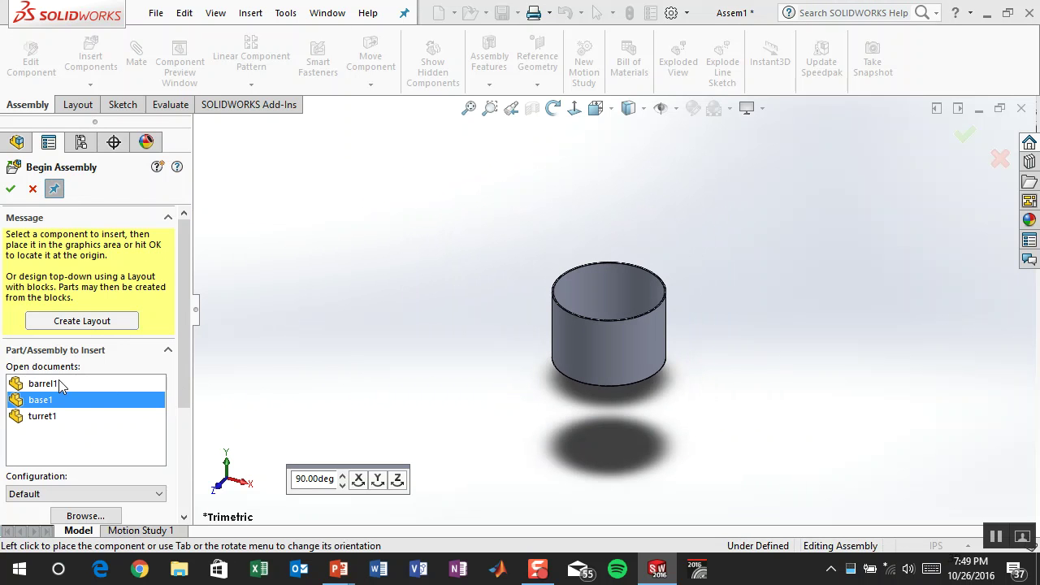
# Step: Insert turret1 above the base and barrel1 beside the turret, and finish inserting components
pyautogui.click(47, 416)
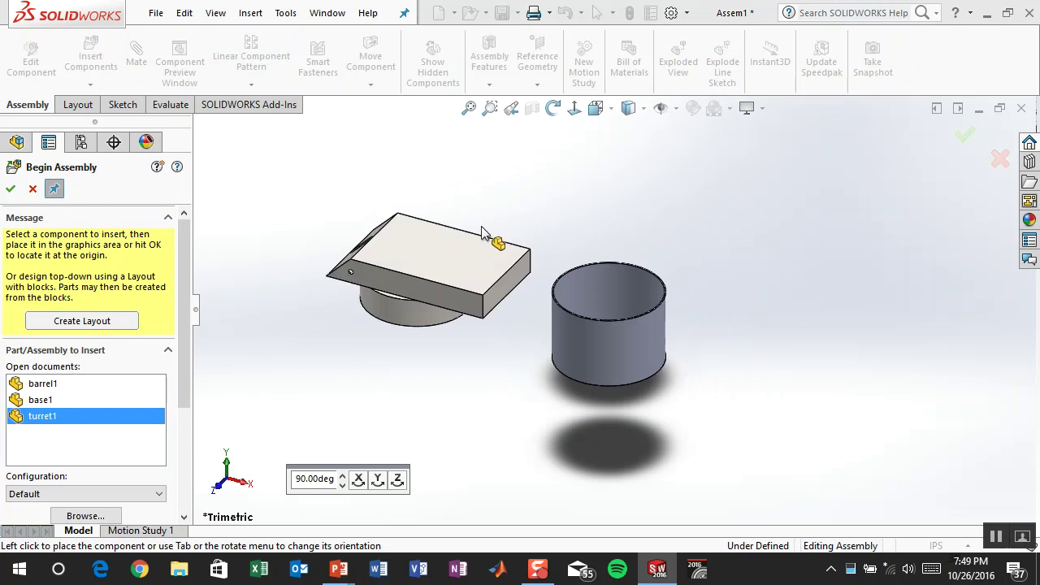
pyautogui.click(496, 205)
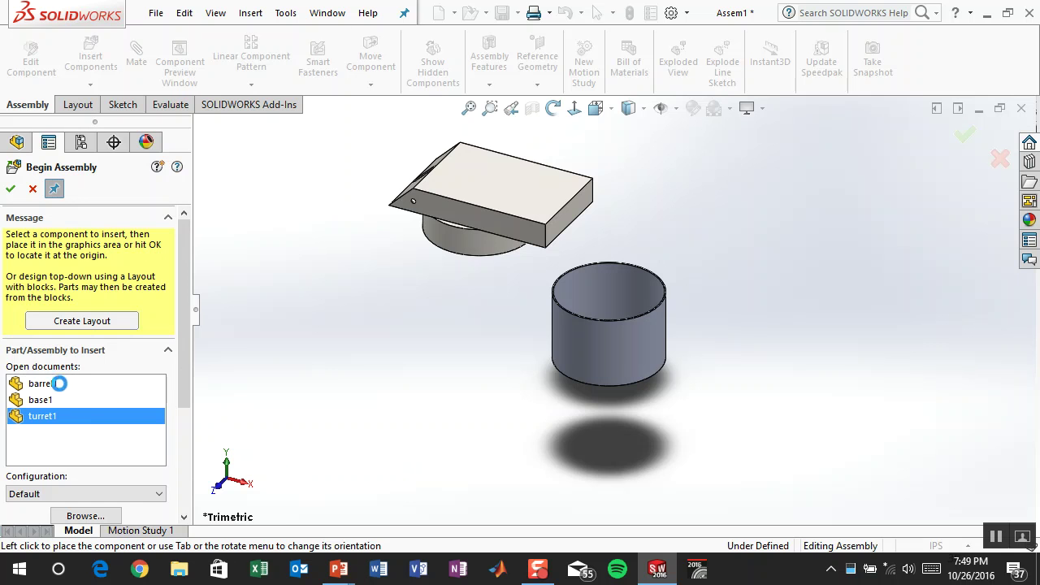
pyautogui.click(58, 387)
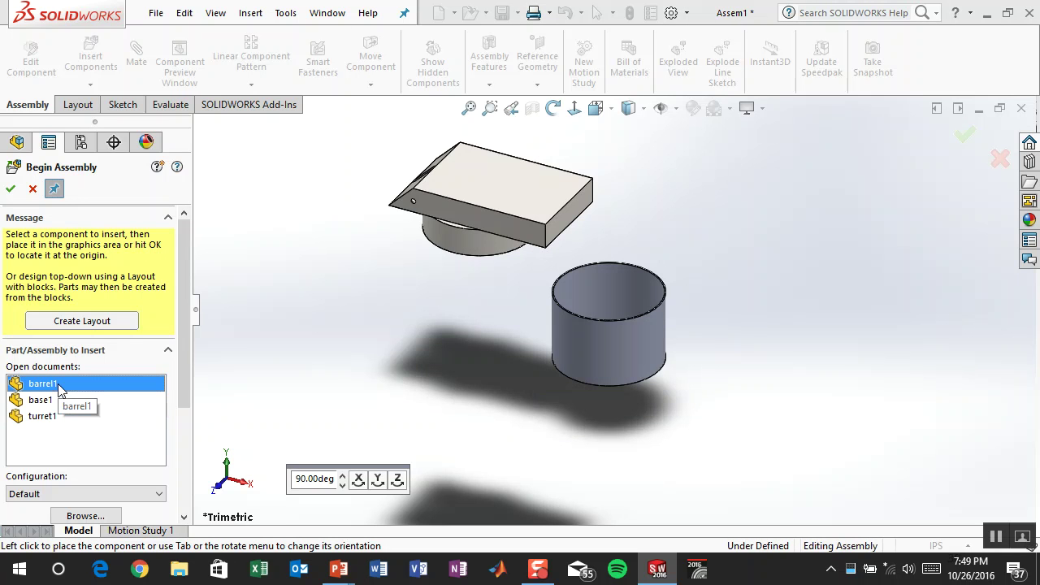
pyautogui.click(299, 202)
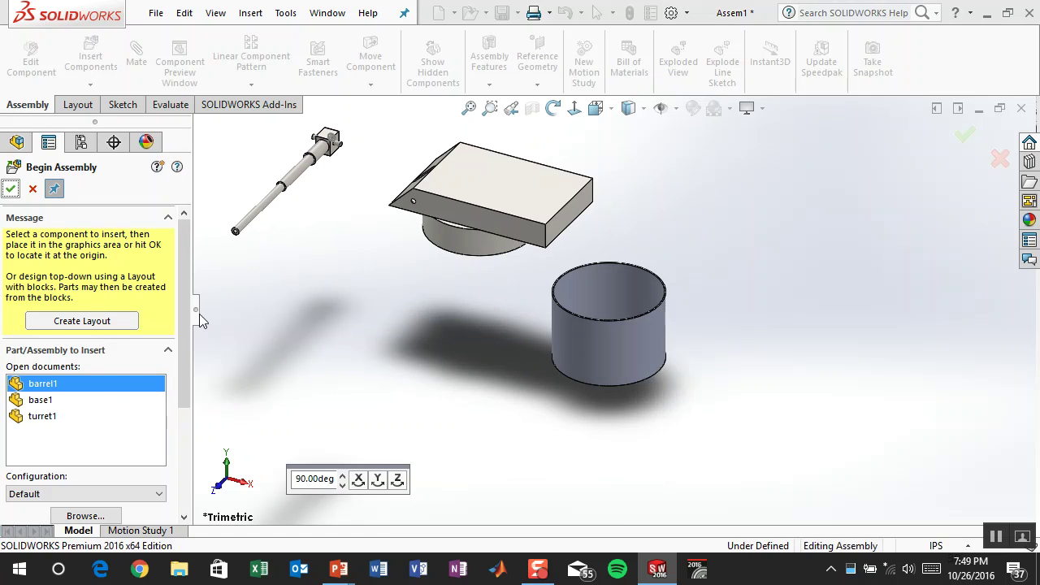
pyautogui.click(11, 188)
# Step: Open the base1 part from the assembly and display it shaded with edges
pyautogui.click(585, 360)
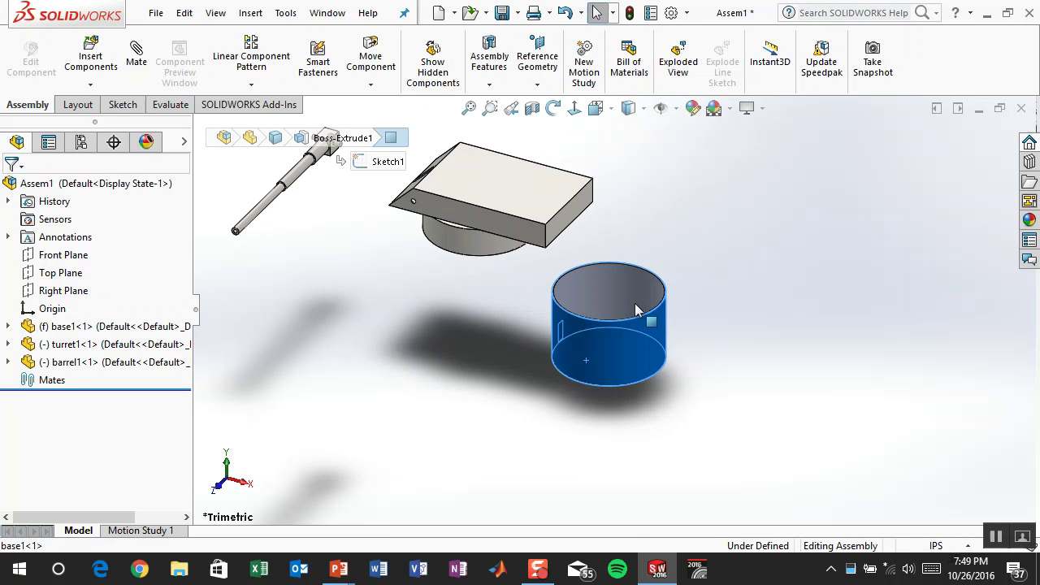
pyautogui.click(631, 271)
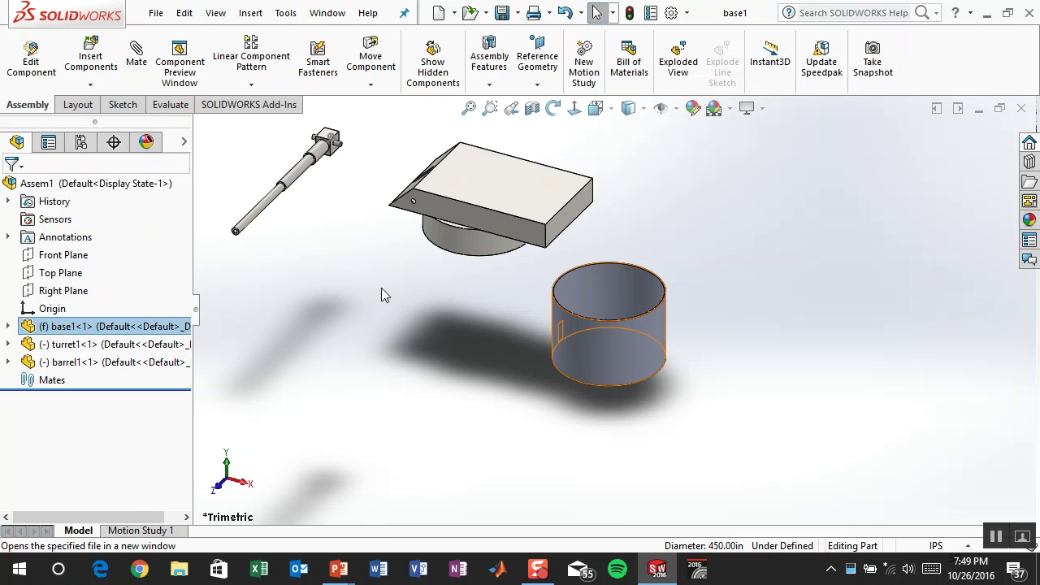
pyautogui.click(635, 111)
pyautogui.click(639, 148)
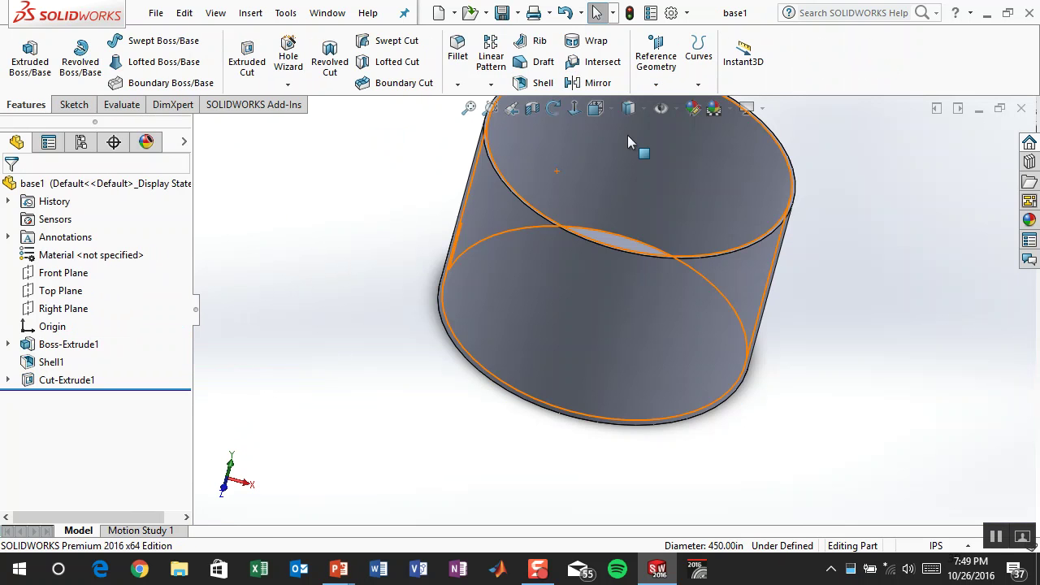
# Step: Assign Plain Carbon Steel to base1 and review its mass properties
pyautogui.rightClick(71, 257)
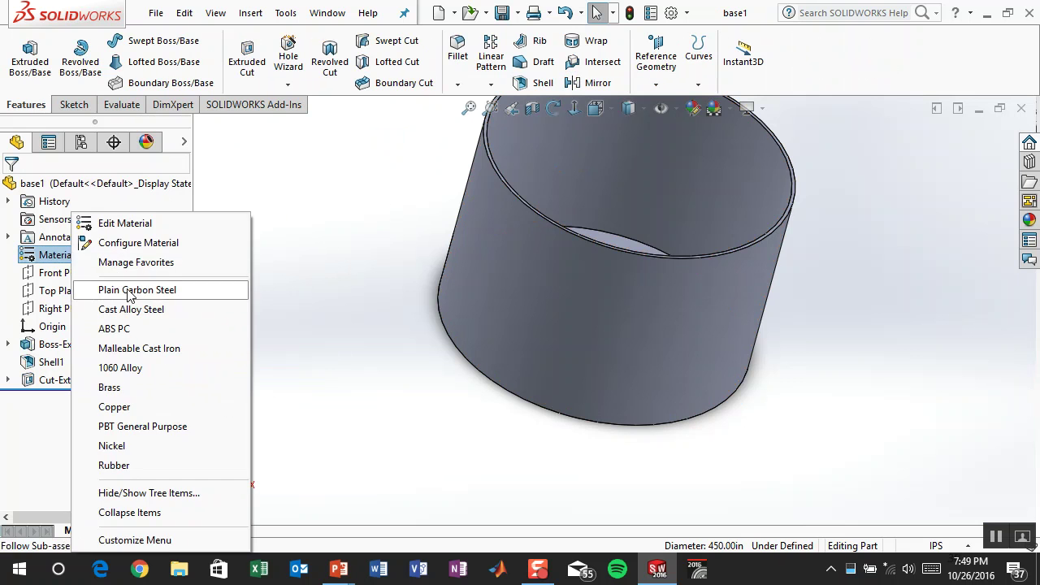
pyautogui.click(130, 290)
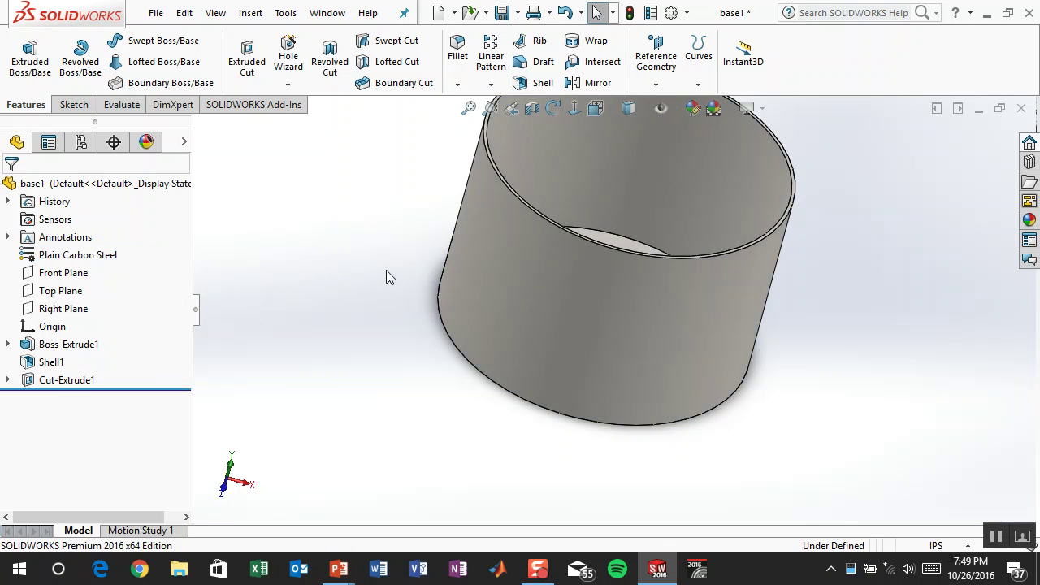
pyautogui.click(133, 108)
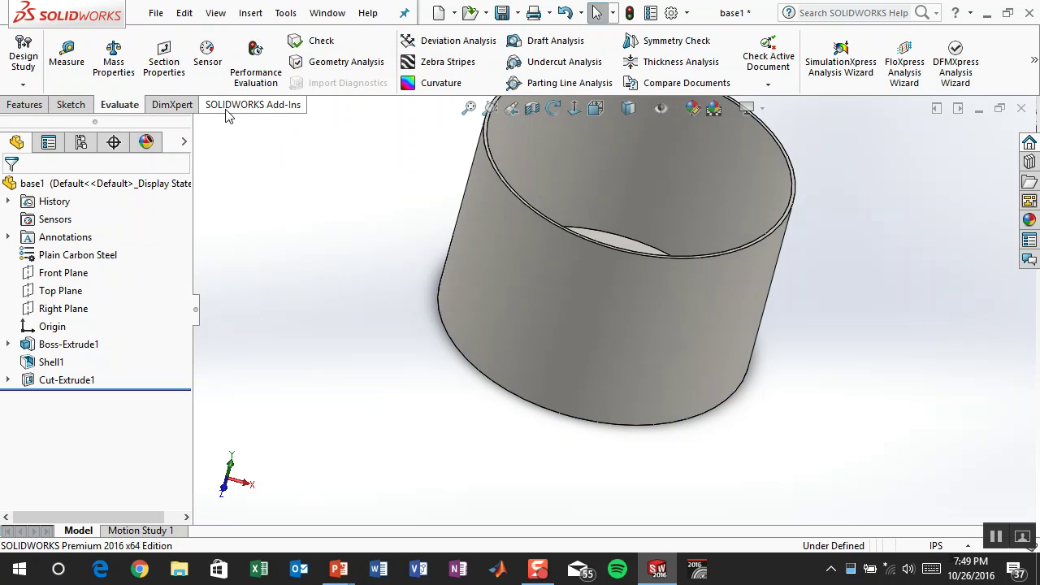
pyautogui.click(106, 62)
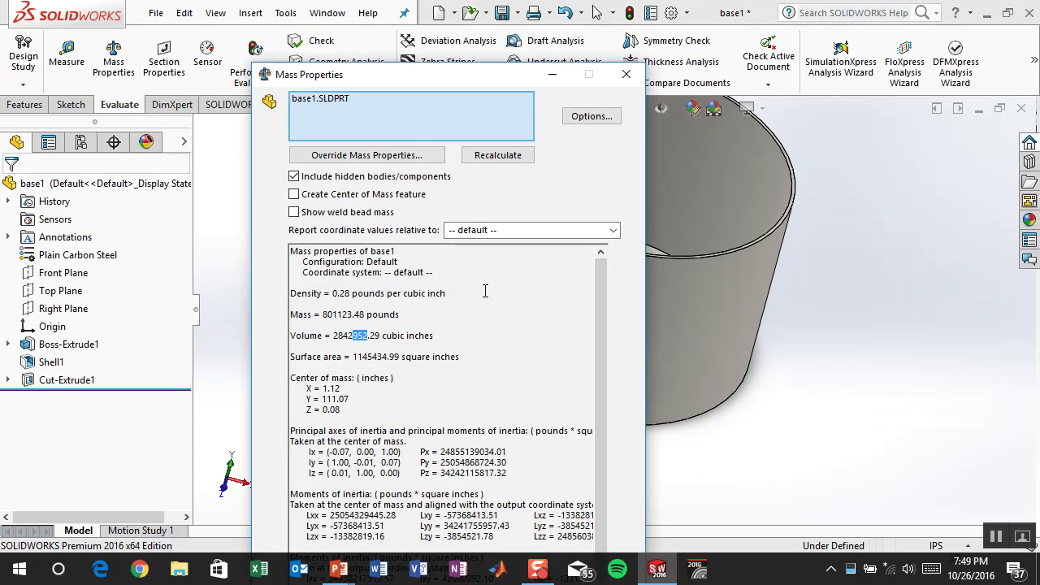
pyautogui.click(626, 74)
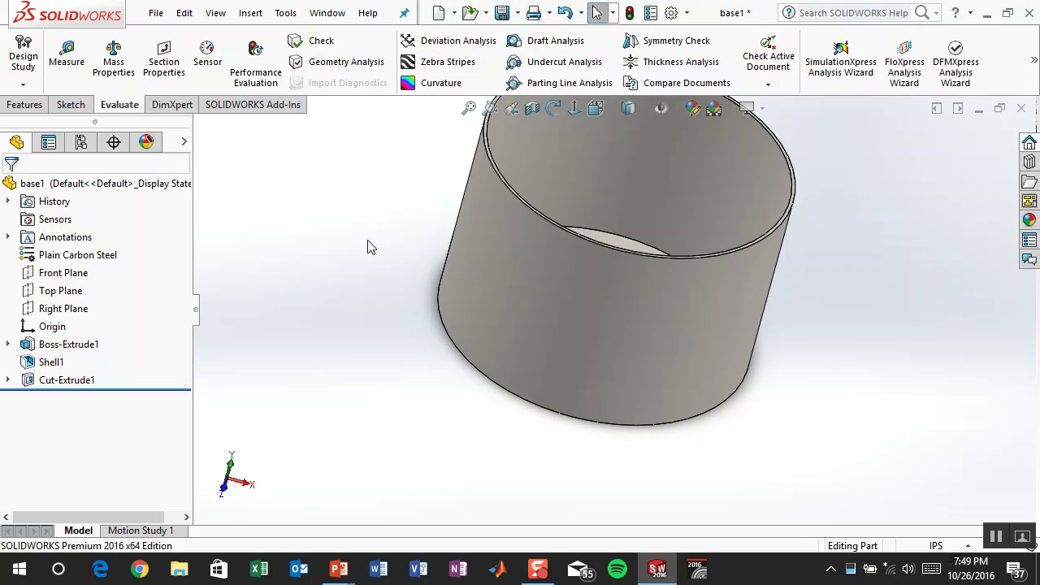
# Step: Save base1 and check its mass properties again before closing it to return to the assembly
pyautogui.moveTo(368, 211); pyautogui.dragTo(360, 259, button='middle')
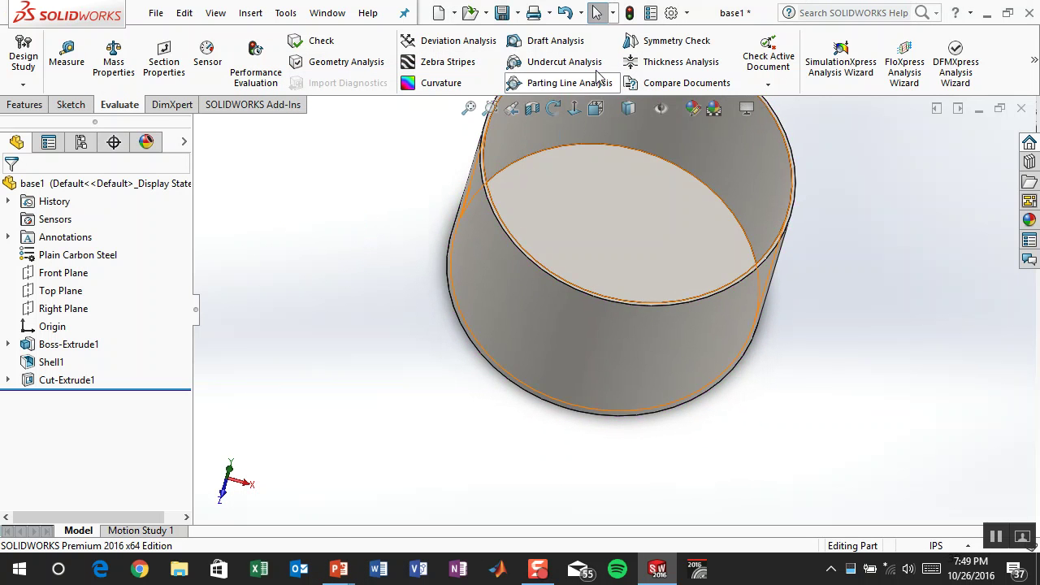
pyautogui.click(501, 12)
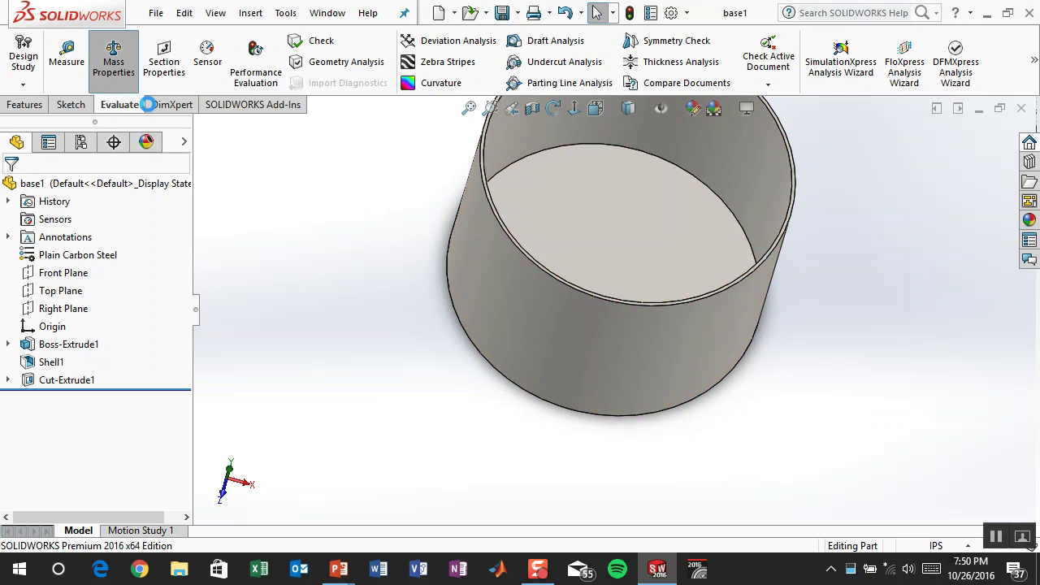
pyautogui.click(113, 60)
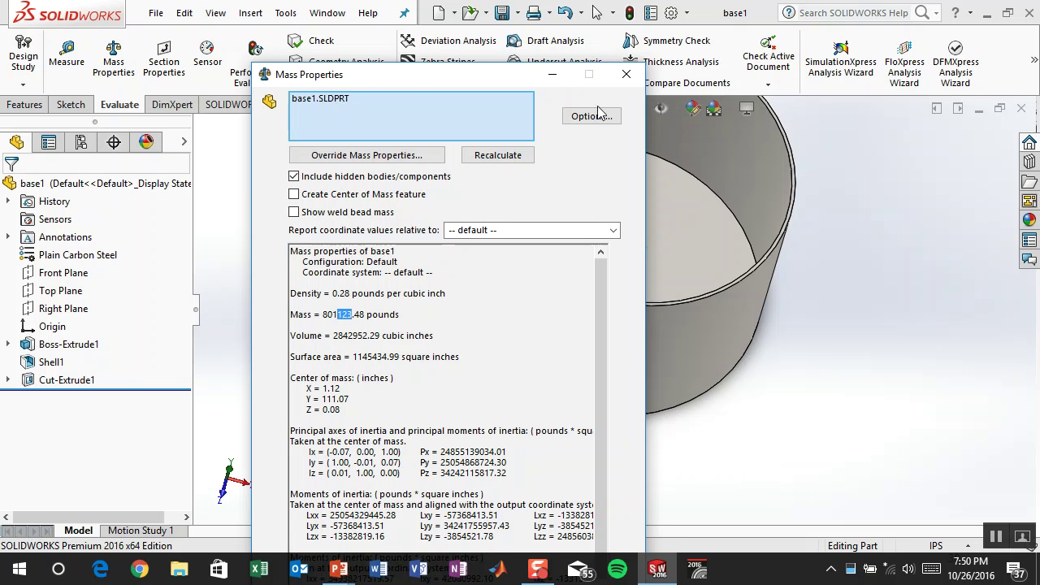
pyautogui.click(625, 76)
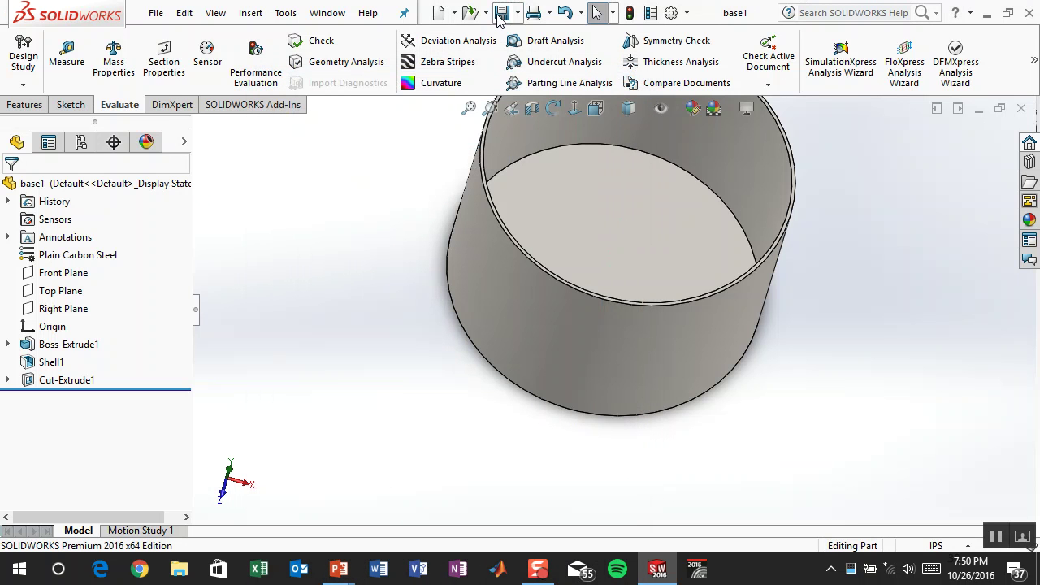
pyautogui.click(1021, 112)
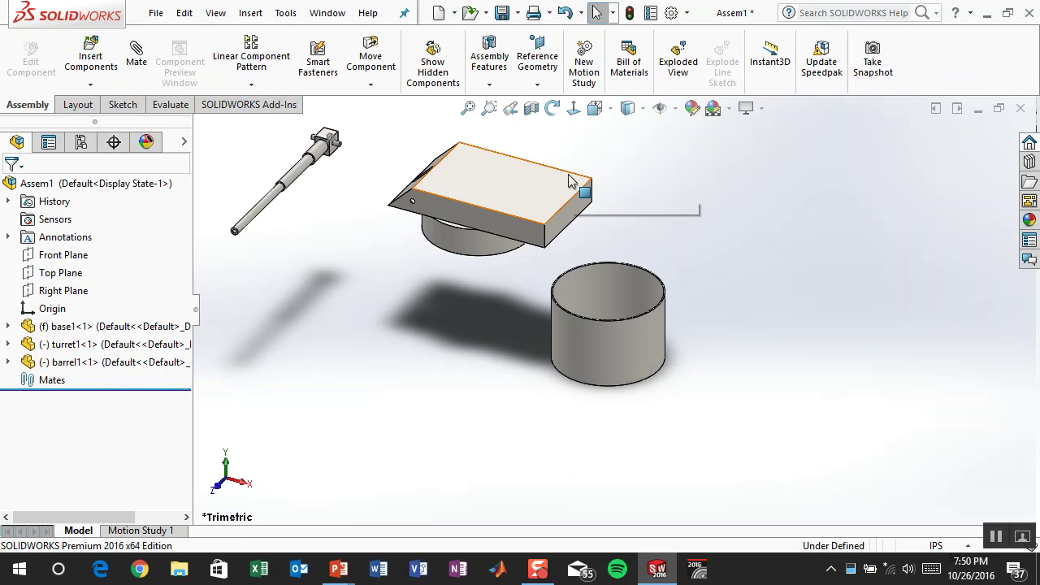
# Step: Move the floating turret1 to just above the fixed base1 and rotate it freely
pyautogui.moveTo(487, 309); pyautogui.dragTo(505, 290, button='middle')
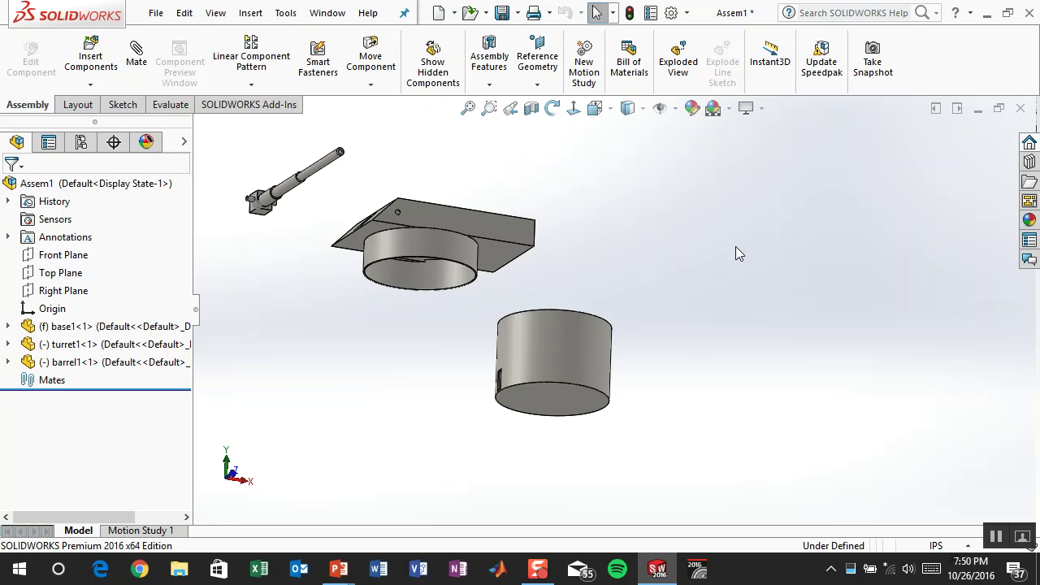
pyautogui.click(118, 326)
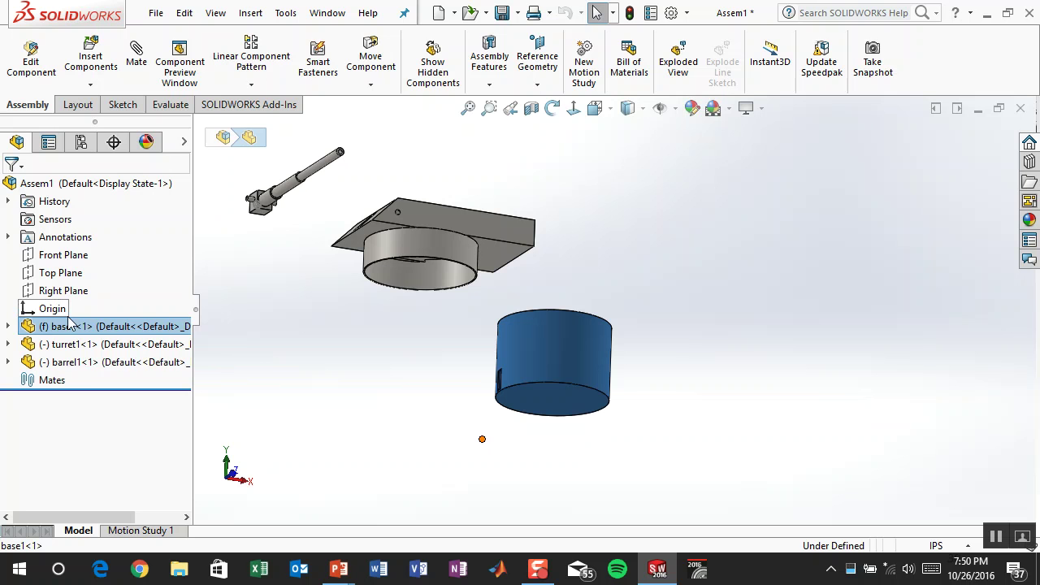
pyautogui.click(118, 344)
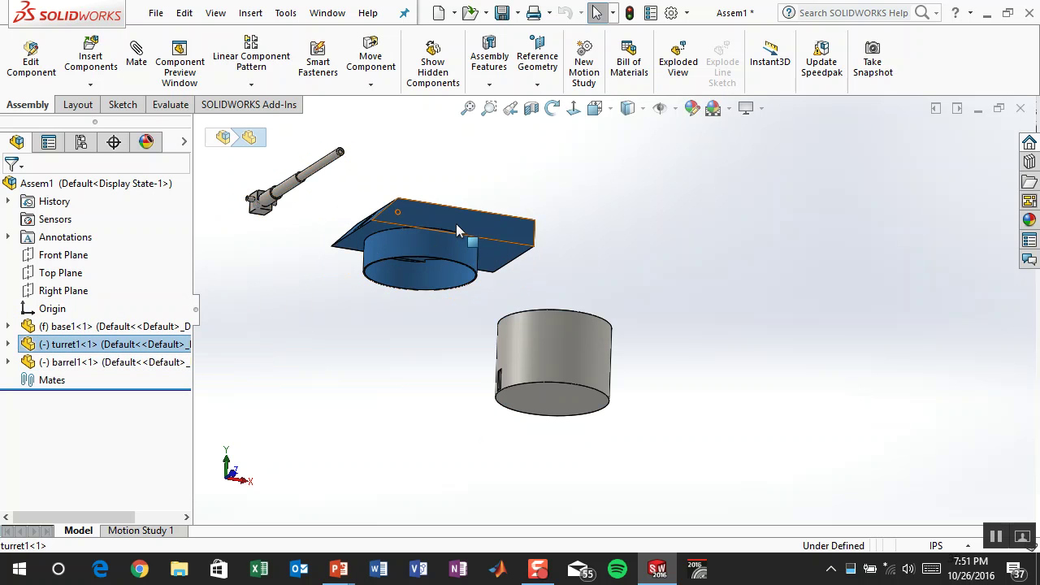
pyautogui.moveTo(531, 218)
pyautogui.mouseDown()
pyautogui.moveTo(783, 229)
pyautogui.moveTo(526, 215)
pyautogui.mouseUp()
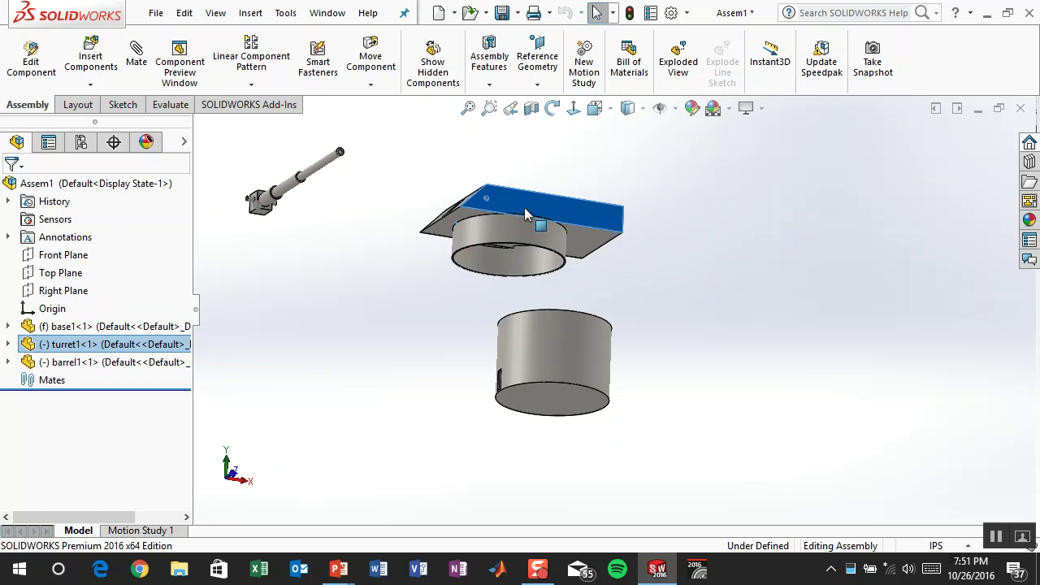
pyautogui.moveTo(501, 233); pyautogui.dragTo(558, 189, button='right')
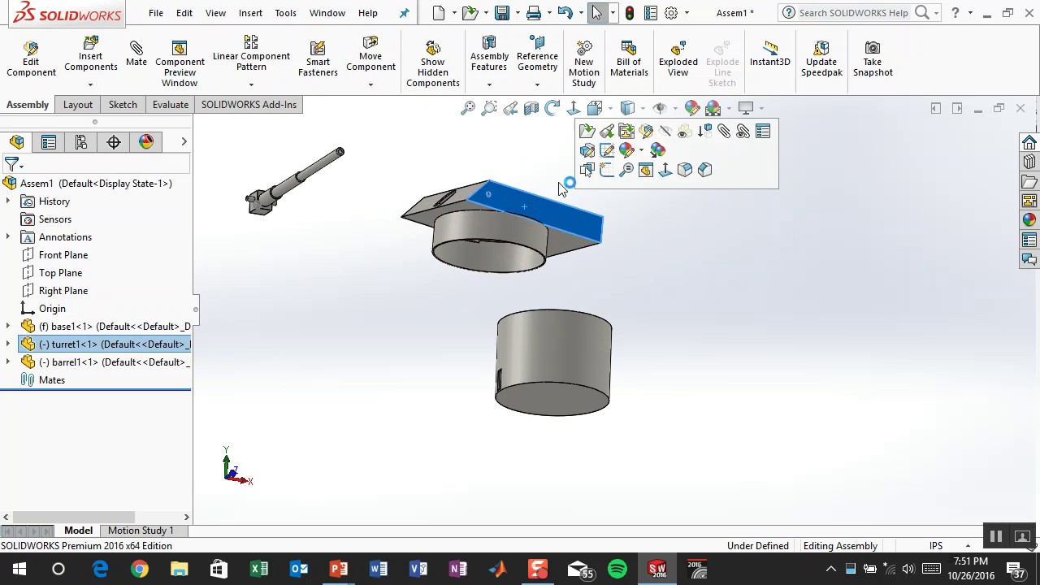
pyautogui.moveTo(549, 215); pyautogui.dragTo(301, 170, button='right')
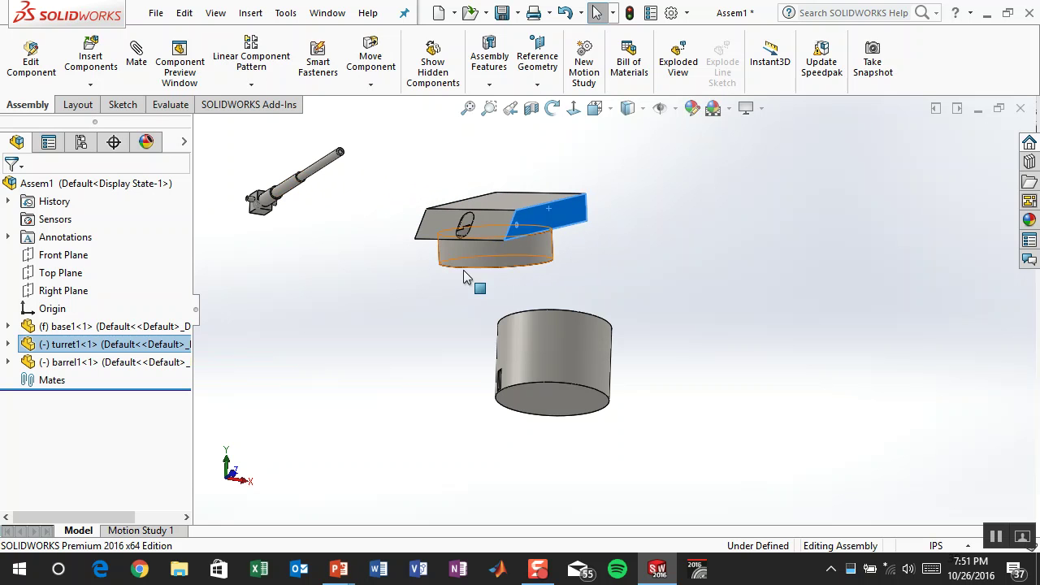
pyautogui.click(375, 420)
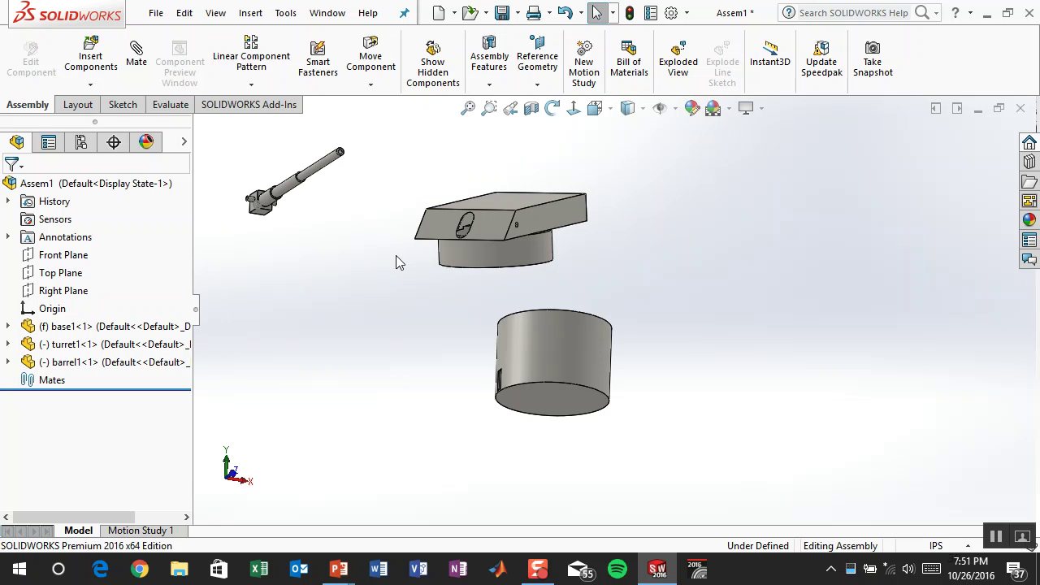
# Step: Add a Concentric mate between the cylindrical boss under turret1 and the outer cylindrical face of base1
pyautogui.moveTo(740, 308); pyautogui.dragTo(650, 369, button='middle')
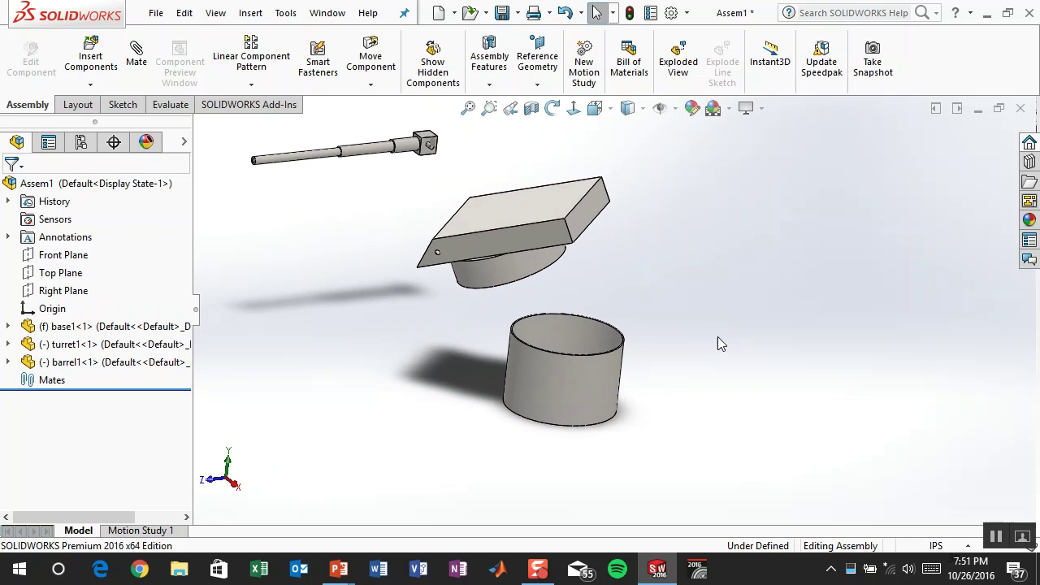
pyautogui.click(521, 280)
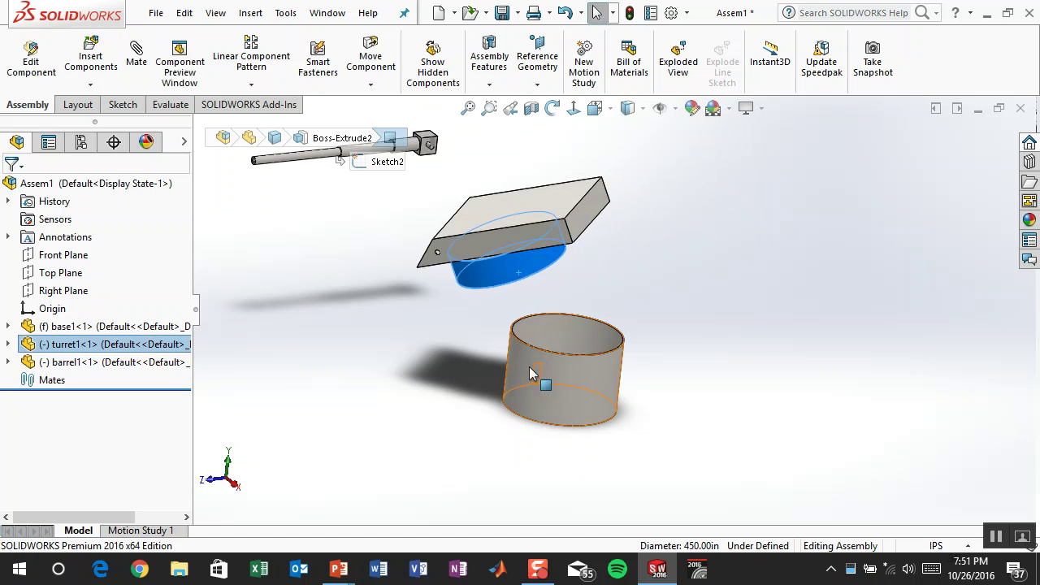
pyautogui.click(470, 305)
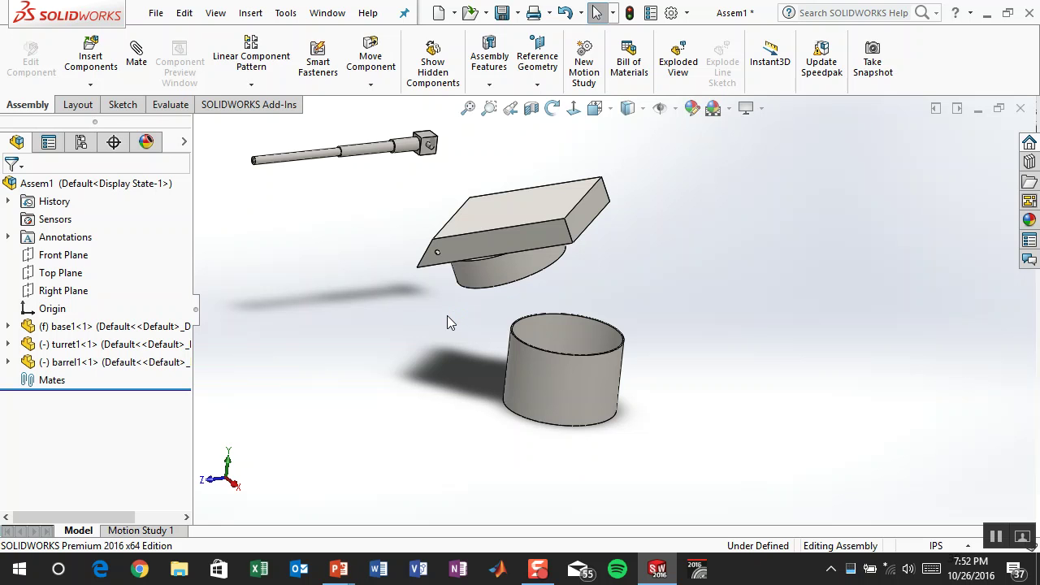
pyautogui.click(513, 275)
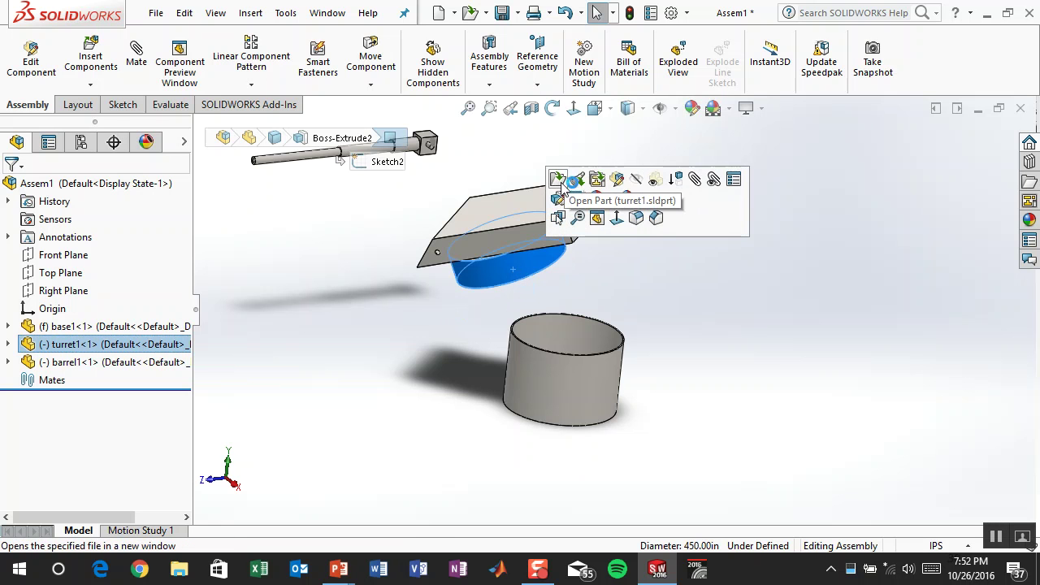
pyautogui.click(135, 52)
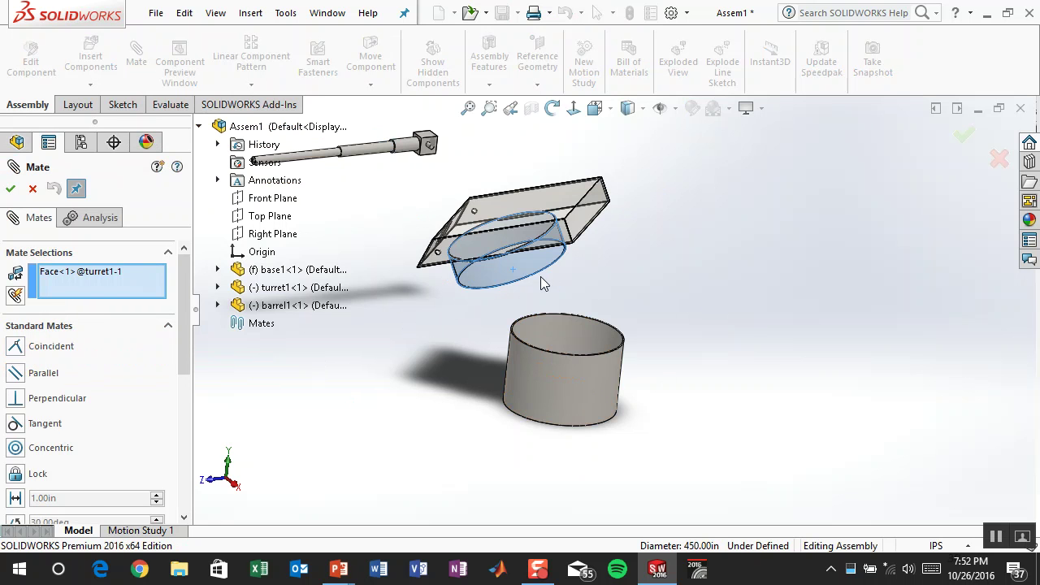
pyautogui.click(551, 372)
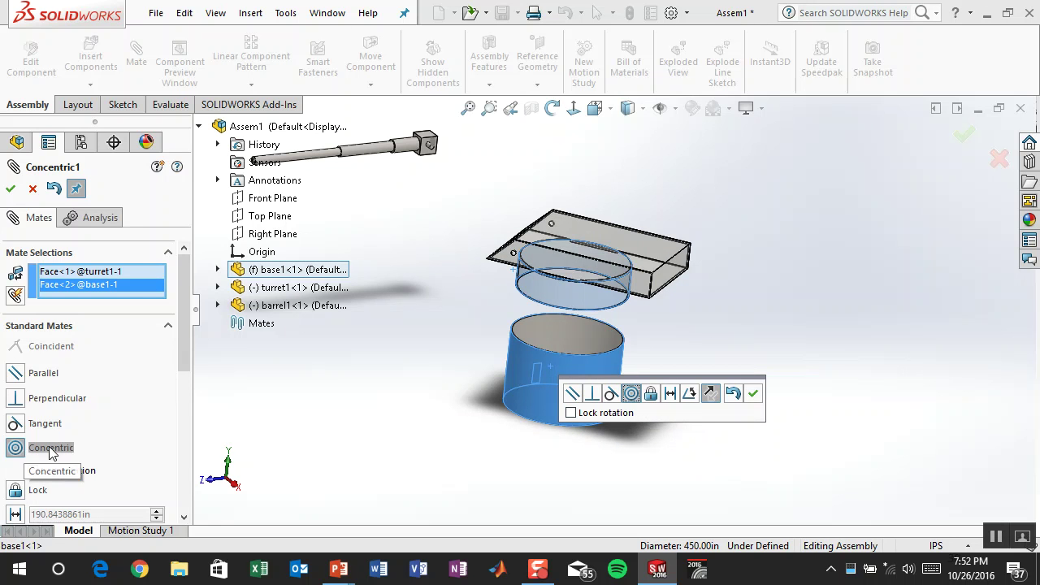
pyautogui.click(753, 393)
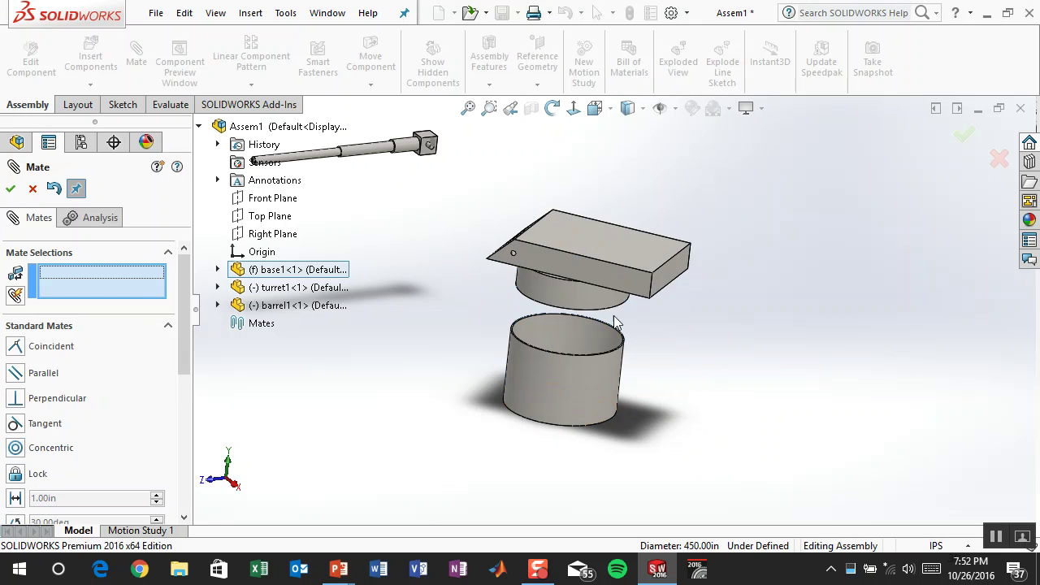
# Step: Raise turret1 above base1 and add a Coincident mate between base1's top rim face and the bottom rim face of turret1's boss
pyautogui.moveTo(607, 309)
pyautogui.mouseDown()
pyautogui.moveTo(571, 308)
pyautogui.moveTo(623, 302)
pyautogui.moveTo(624, 223)
pyautogui.moveTo(606, 305)
pyautogui.mouseUp()
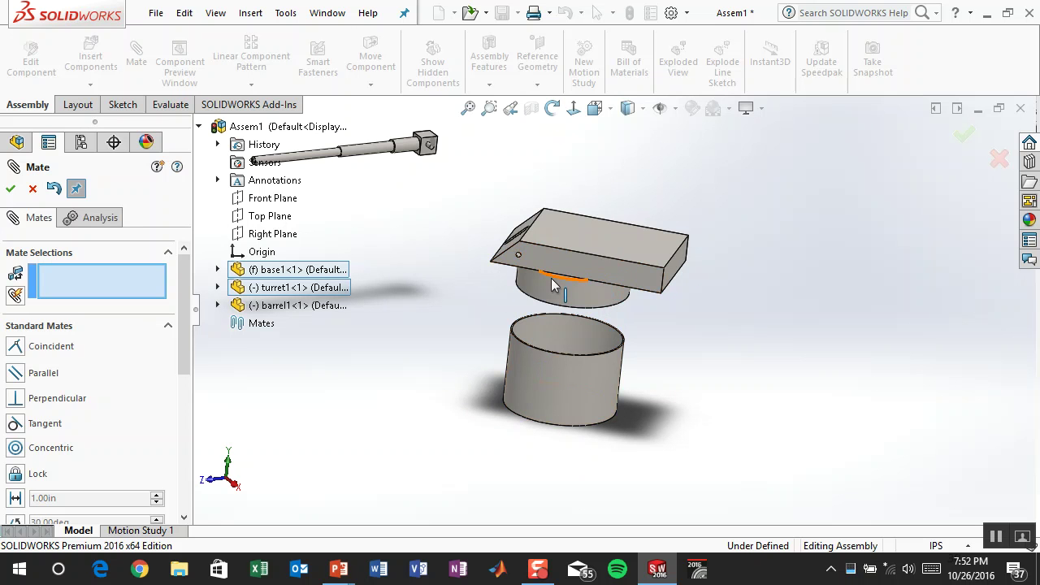
pyautogui.moveTo(554, 267); pyautogui.dragTo(559, 237)
pyautogui.moveTo(484, 328); pyautogui.dragTo(463, 362, button='middle')
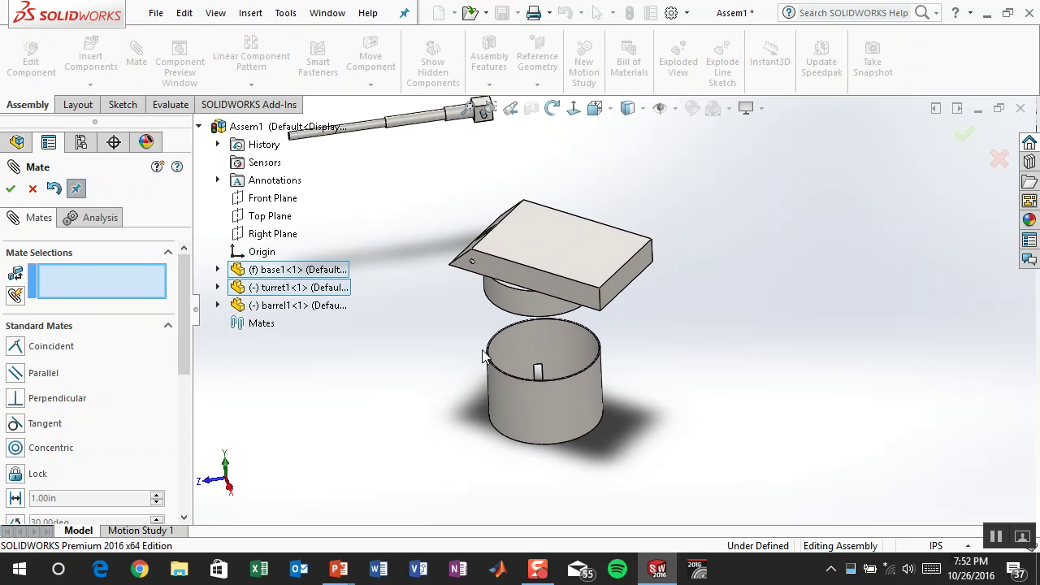
pyautogui.scroll(-5, 480, 349)
pyautogui.scroll(-2, 556, 298)
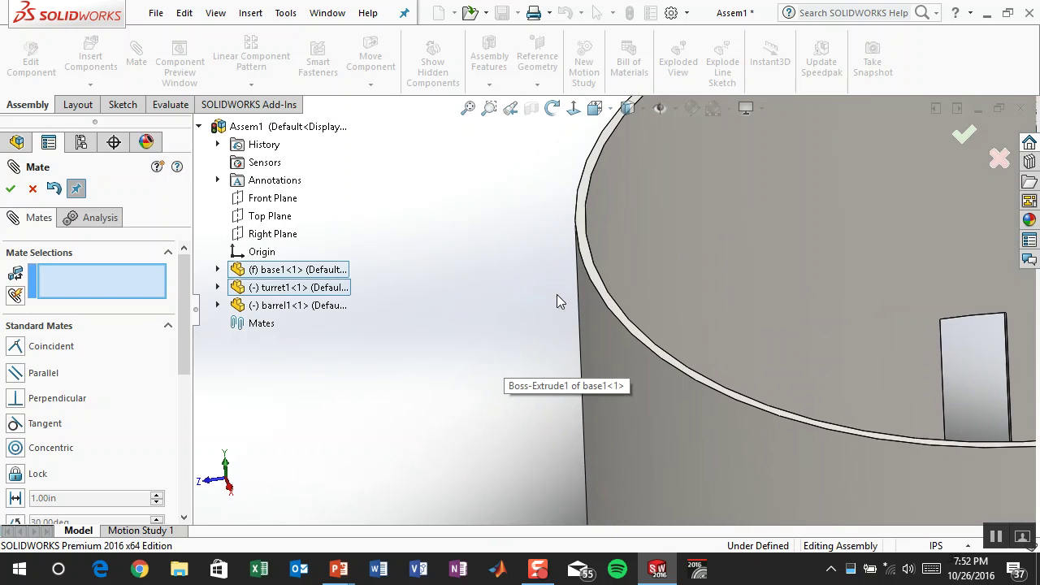
pyautogui.click(582, 217)
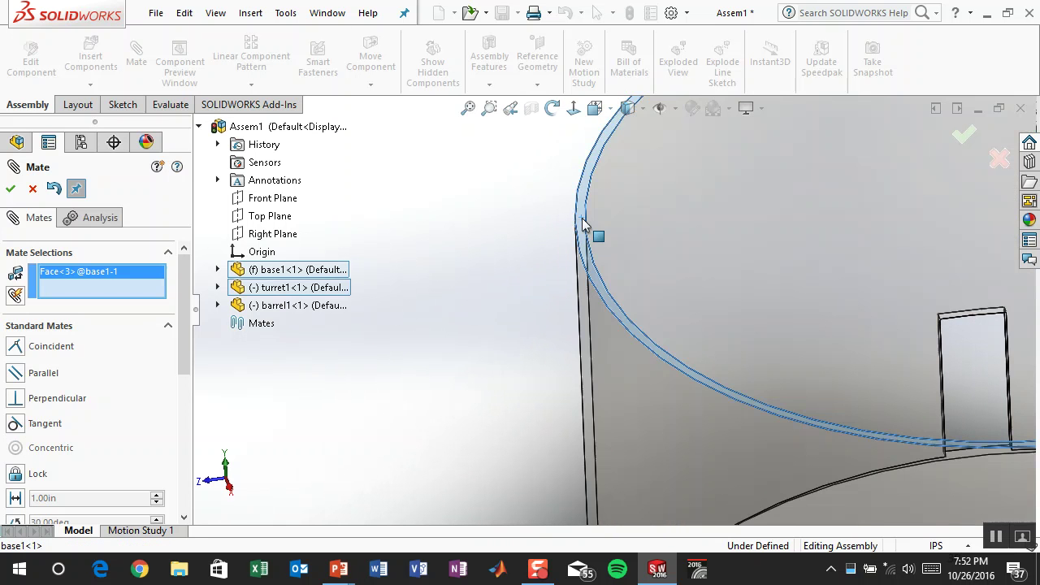
pyautogui.scroll(3, 520, 318)
pyautogui.scroll(5, 524, 325)
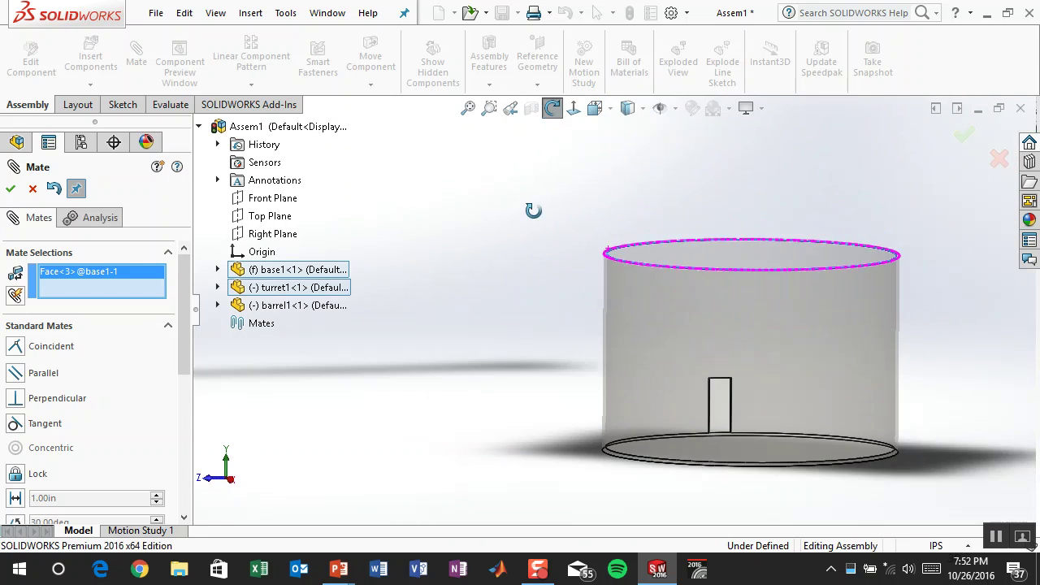
pyautogui.scroll(-5, 634, 235)
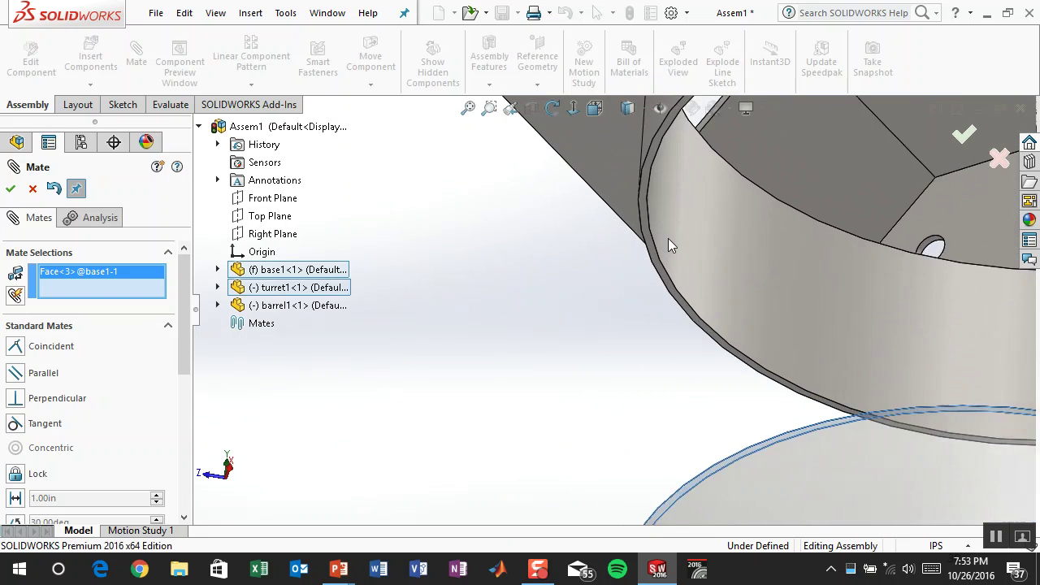
pyautogui.click(632, 235)
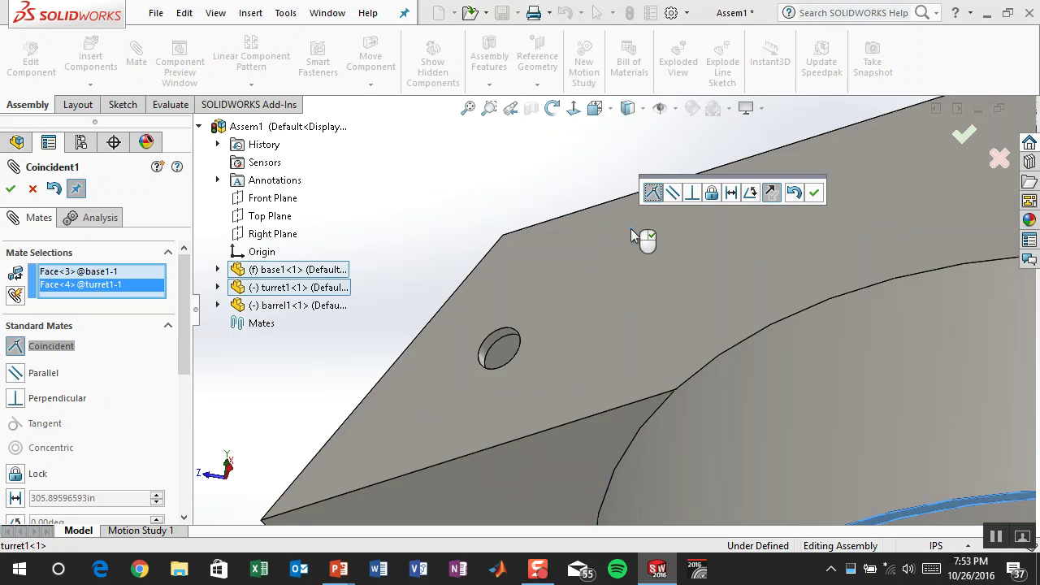
pyautogui.click(814, 193)
# Step: Turn turret1 on base1 to test its remaining rotation, and finish the Mate command
pyautogui.scroll(8, 615, 279)
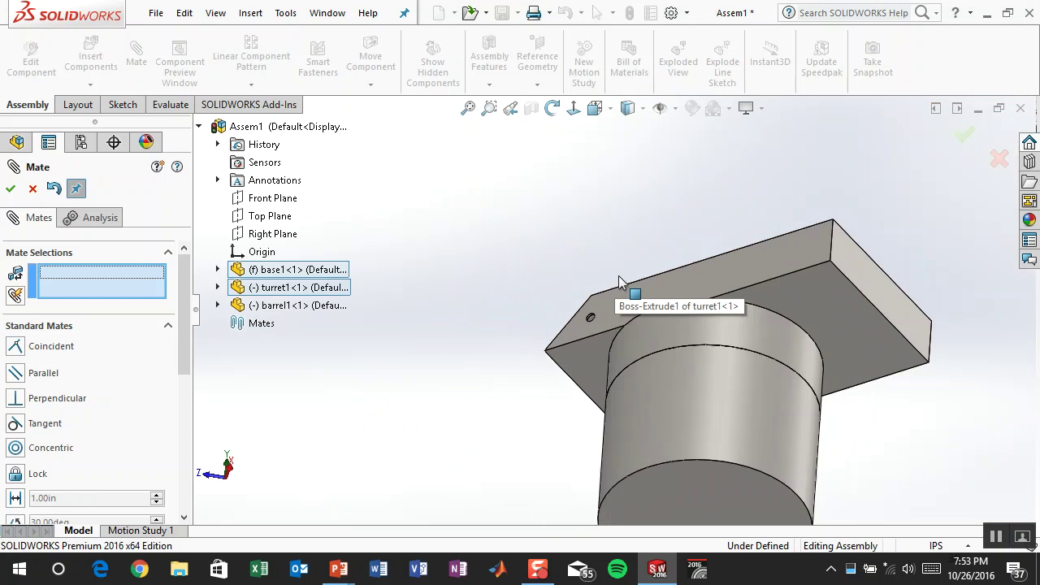
pyautogui.moveTo(687, 210); pyautogui.dragTo(697, 254, button='middle')
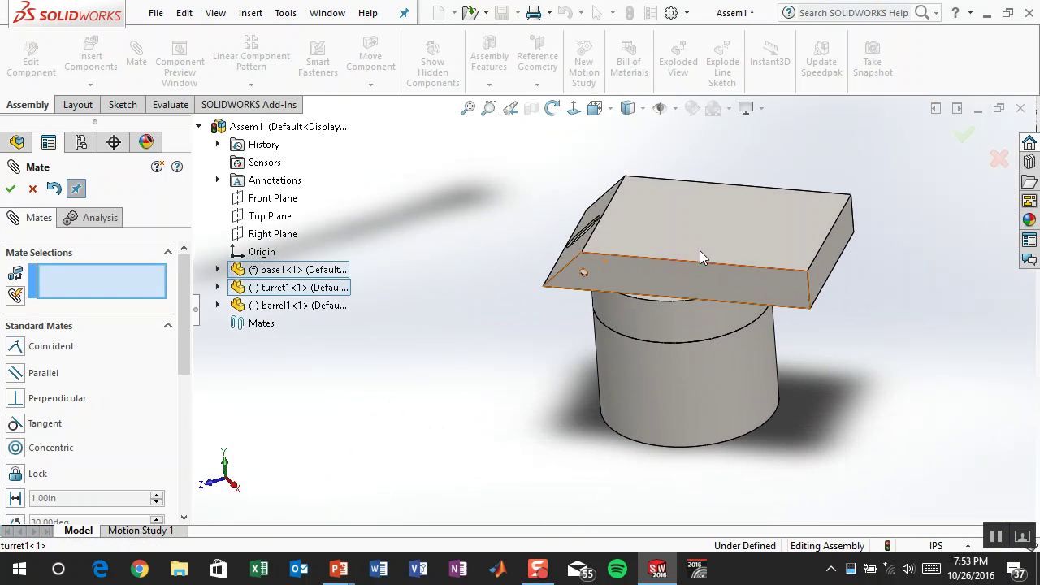
pyautogui.click(671, 256)
pyautogui.moveTo(670, 252); pyautogui.dragTo(526, 299)
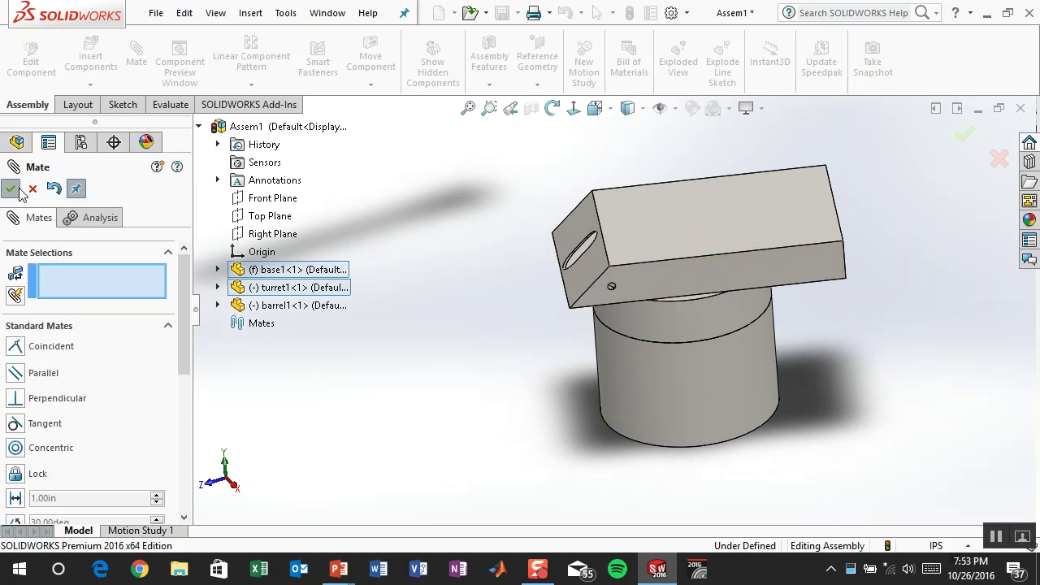
pyautogui.press('Escape')
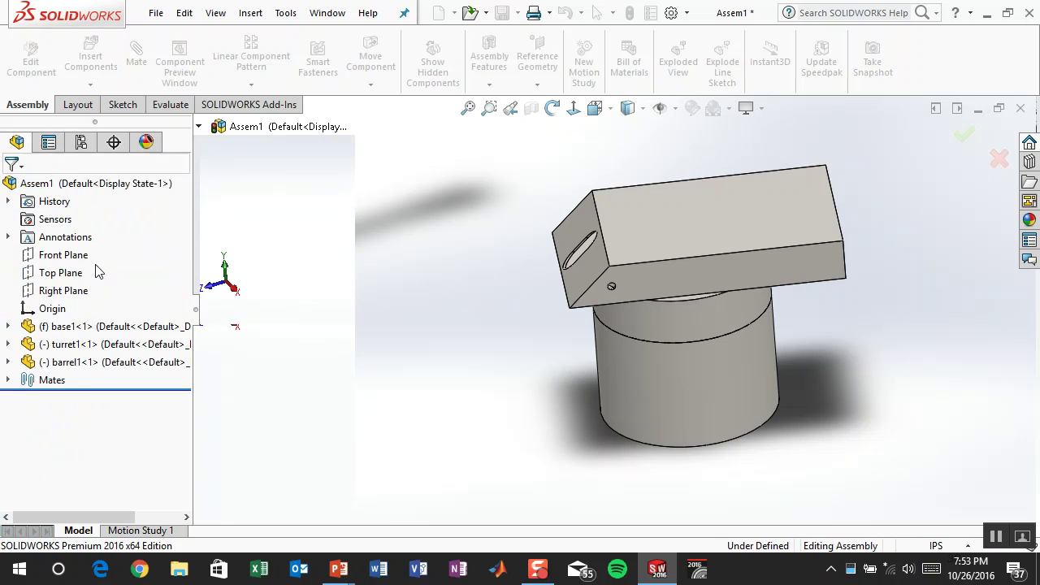
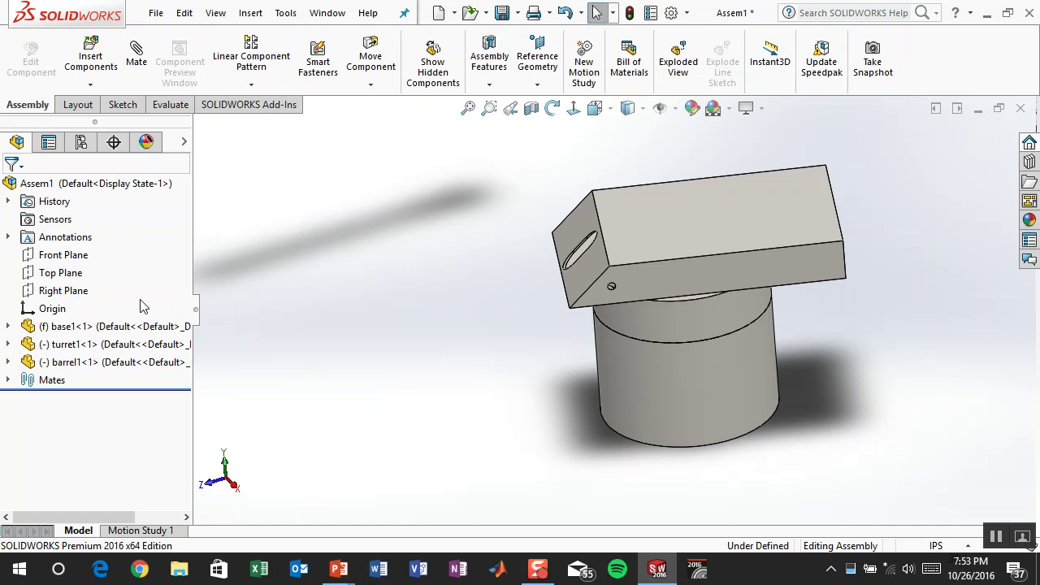
# Step: Move barrel1 close to the slotted front face of turret1 and rotate it slightly so its block end faces the slot
pyautogui.press('f')
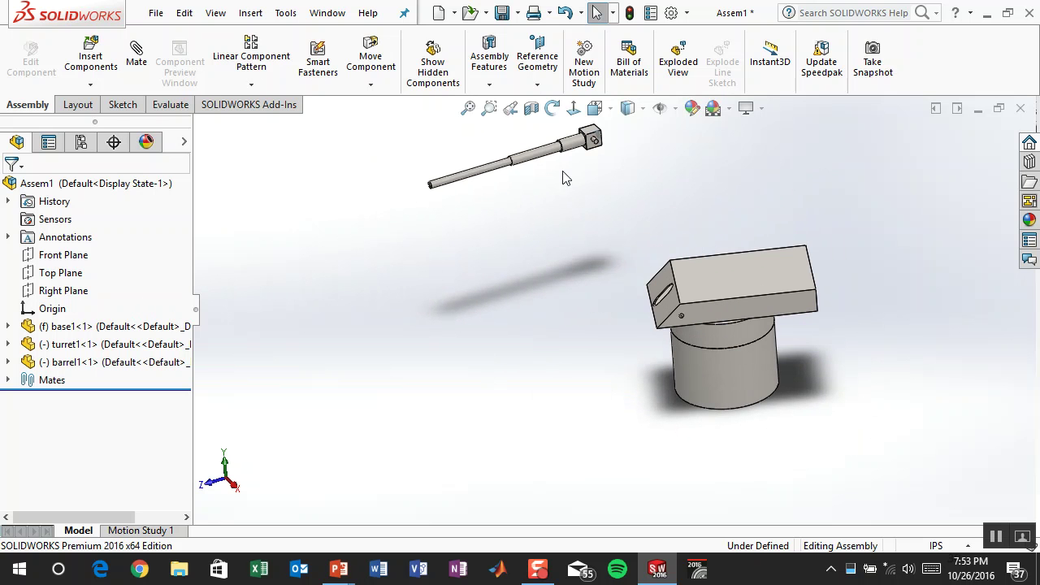
pyautogui.moveTo(544, 254); pyautogui.dragTo(599, 180, button='middle')
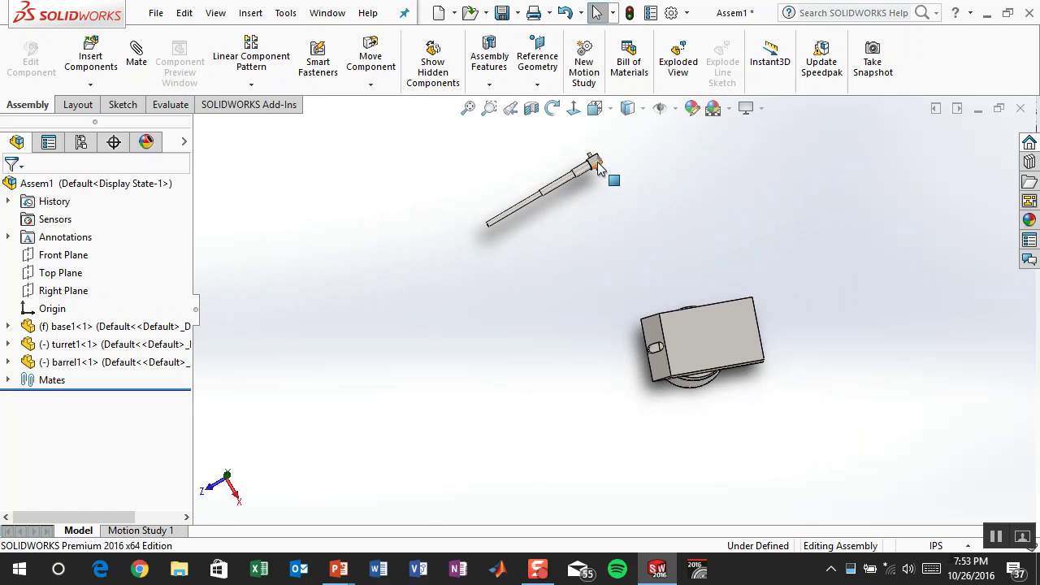
pyautogui.moveTo(597, 180); pyautogui.dragTo(627, 342)
pyautogui.moveTo(627, 341); pyautogui.dragTo(649, 241, button='middle')
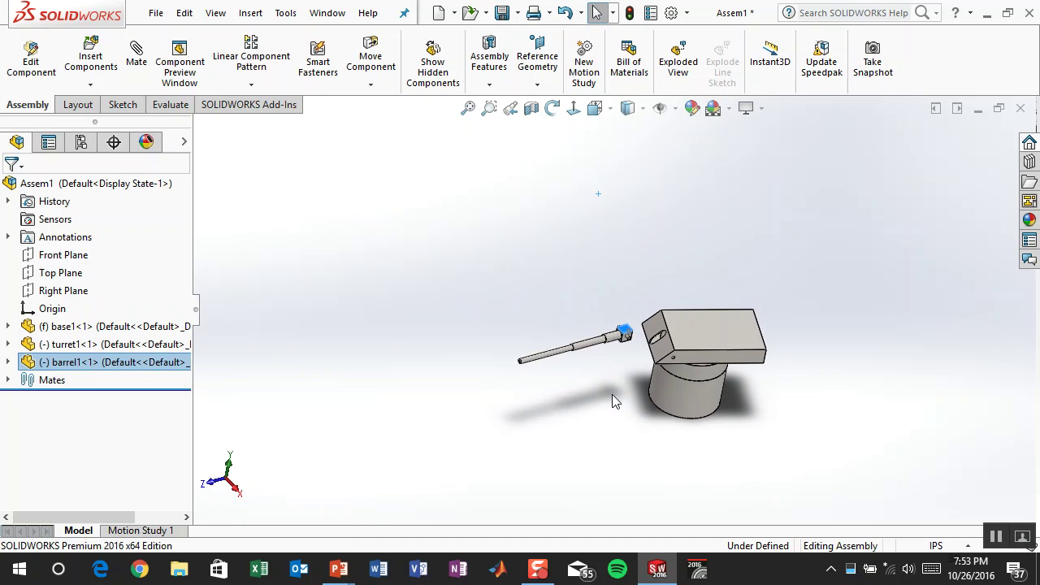
pyautogui.scroll(-5, 601, 398)
pyautogui.click(635, 327)
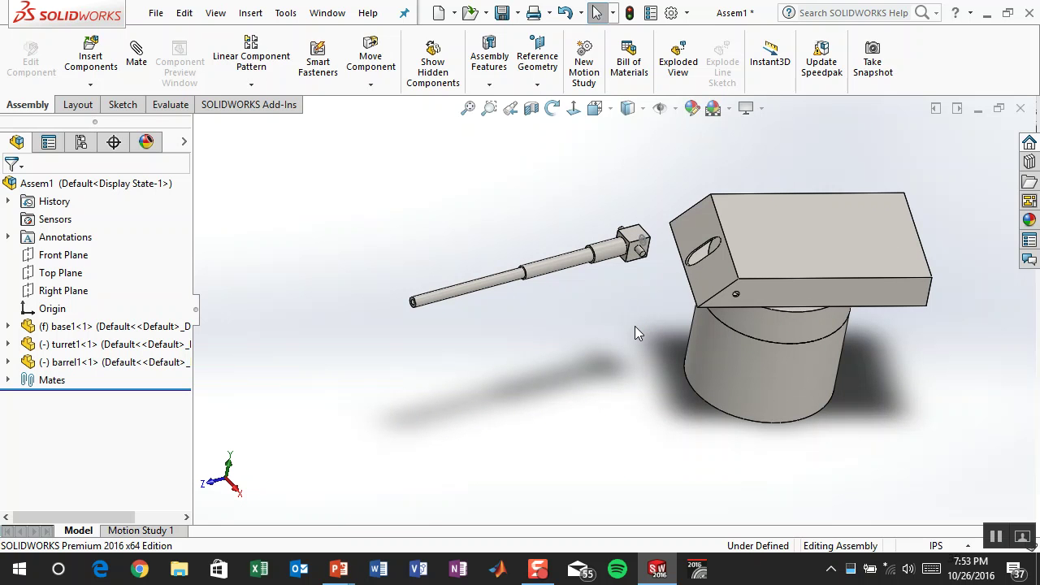
pyautogui.click(565, 258)
pyautogui.moveTo(565, 238); pyautogui.dragTo(508, 312)
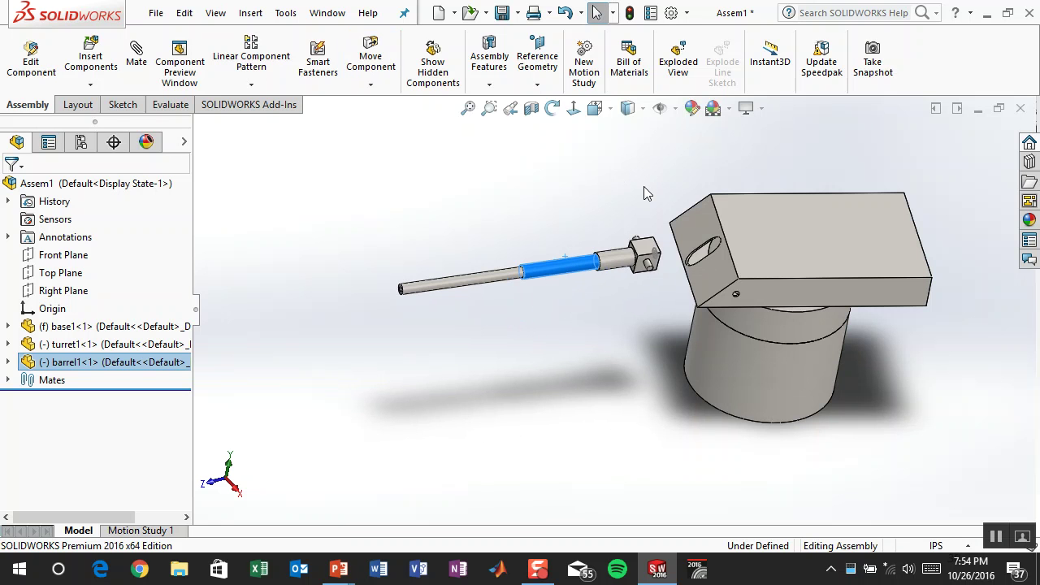
pyautogui.click(633, 342)
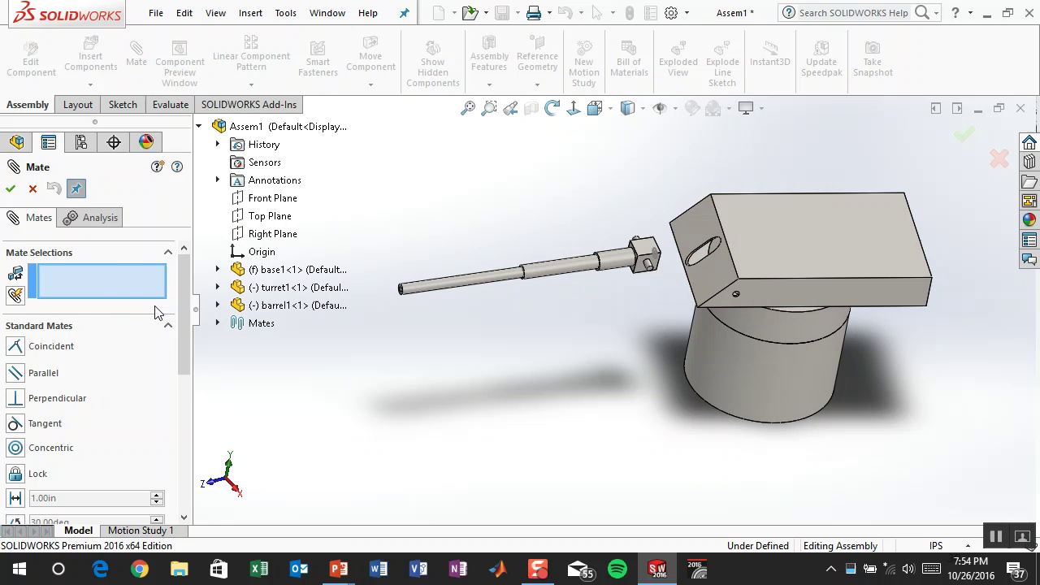
# Step: Start an advanced Width mate with the two opposite pin-bearing side faces of barrel1's block as the width selections
pyautogui.scroll(-2, 189, 314)
pyautogui.scroll(1, 190, 321)
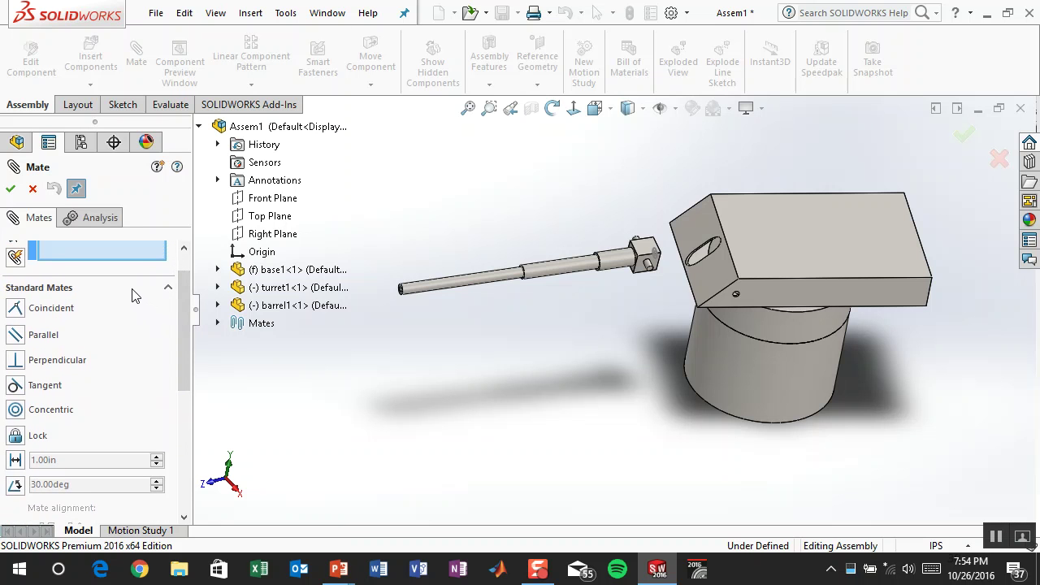
pyautogui.click(71, 289)
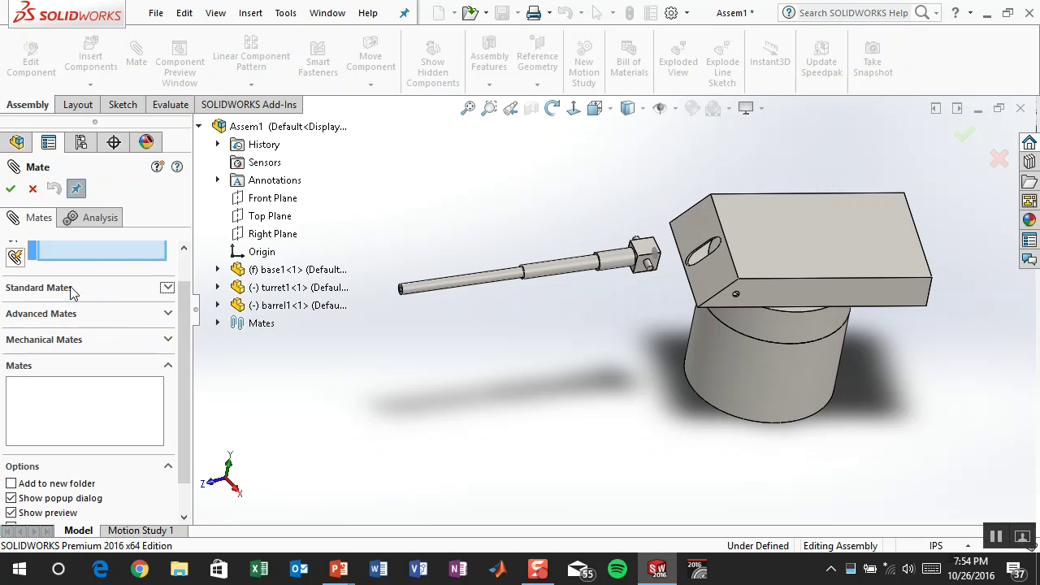
pyautogui.click(65, 316)
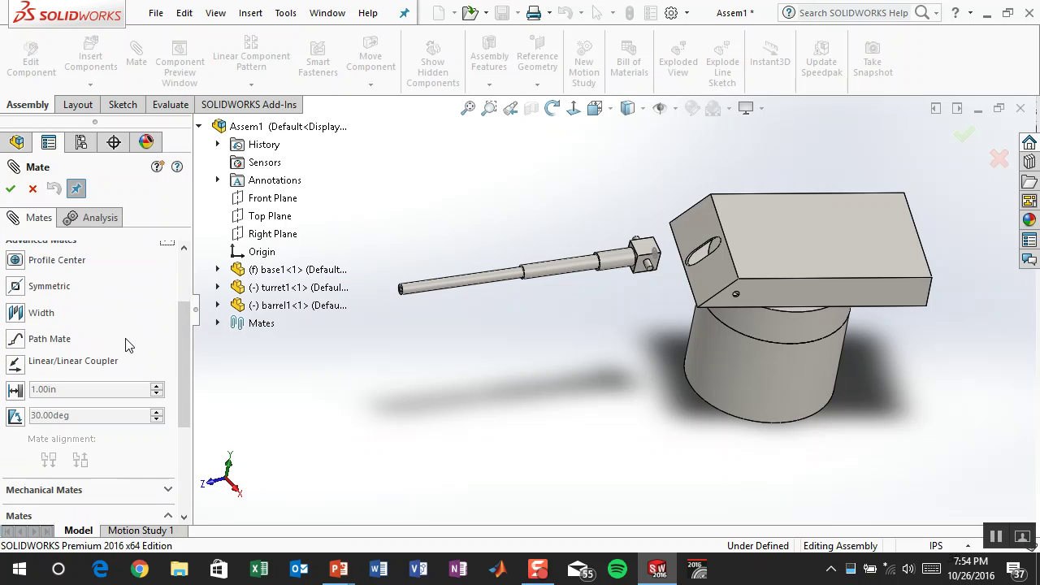
pyautogui.click(19, 316)
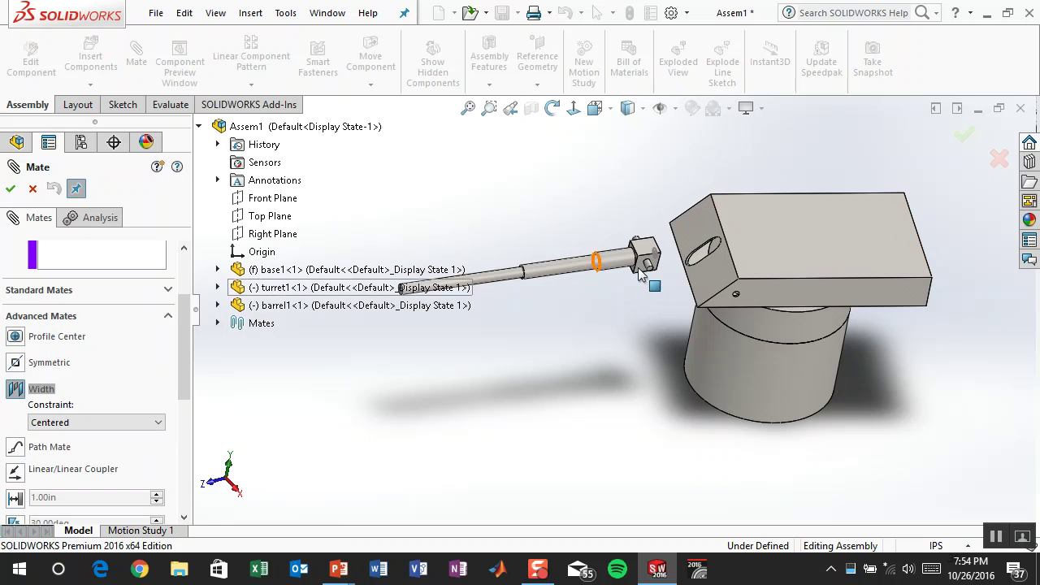
pyautogui.scroll(-3, 642, 264)
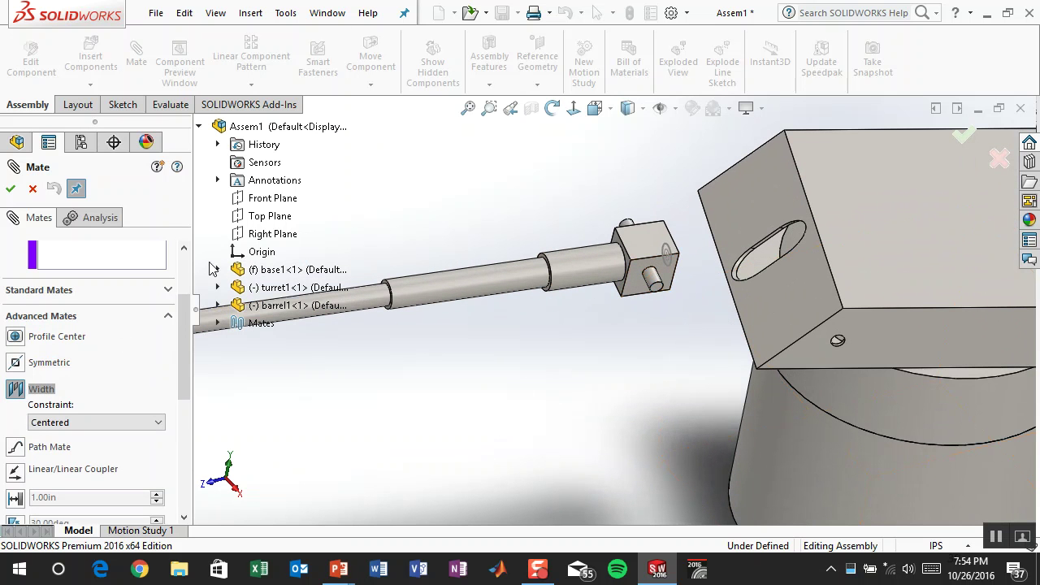
pyautogui.scroll(3, 122, 325)
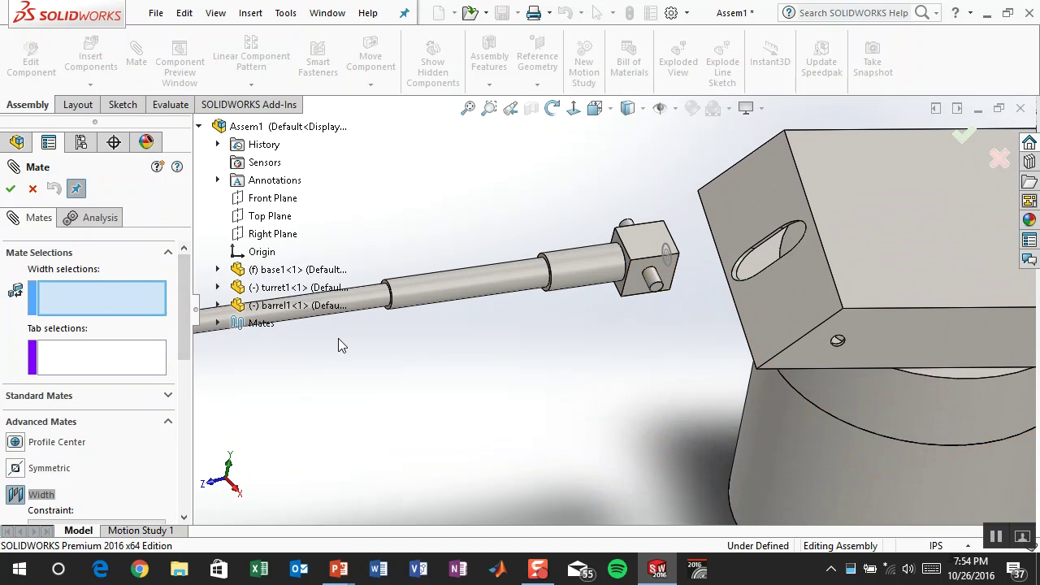
pyautogui.click(667, 278)
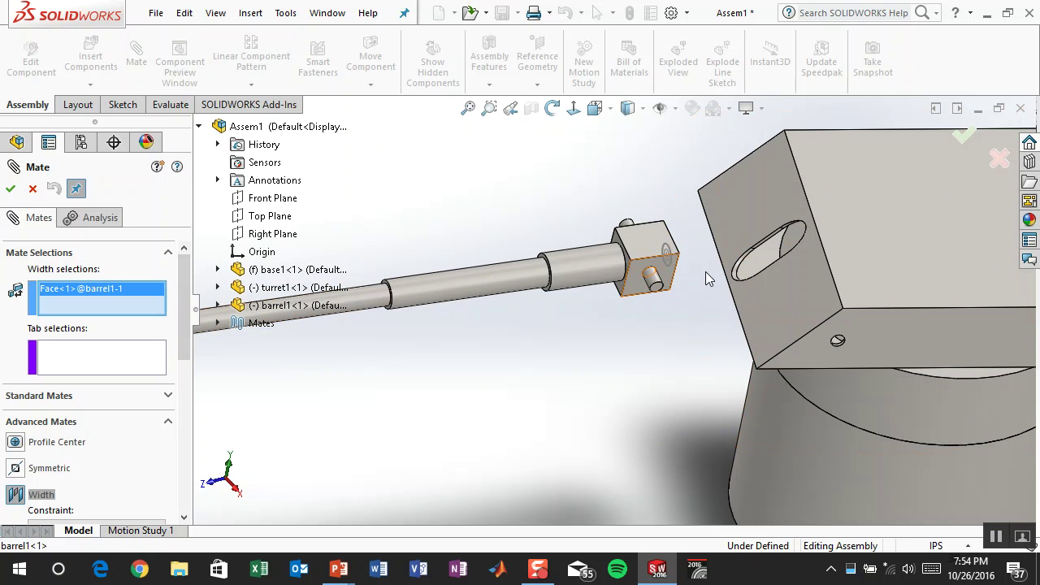
pyautogui.moveTo(680, 208); pyautogui.dragTo(674, 357, button='middle')
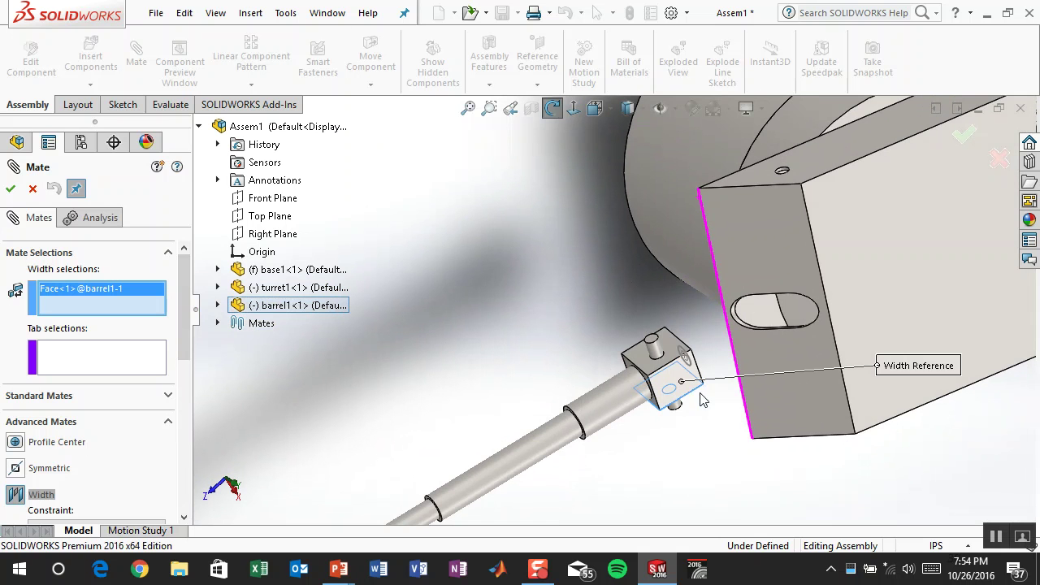
pyautogui.click(672, 358)
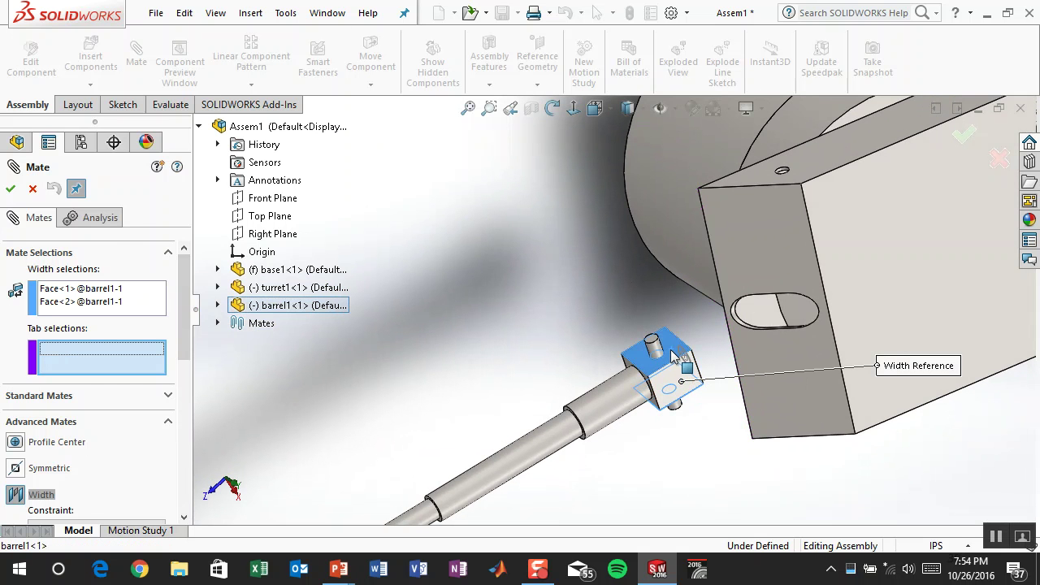
# Step: Set the two flat inner side faces of turret1's slot as tab selections, apply the centered Width mate and finish the Mate command
pyautogui.moveTo(753, 408); pyautogui.dragTo(731, 303, button='middle')
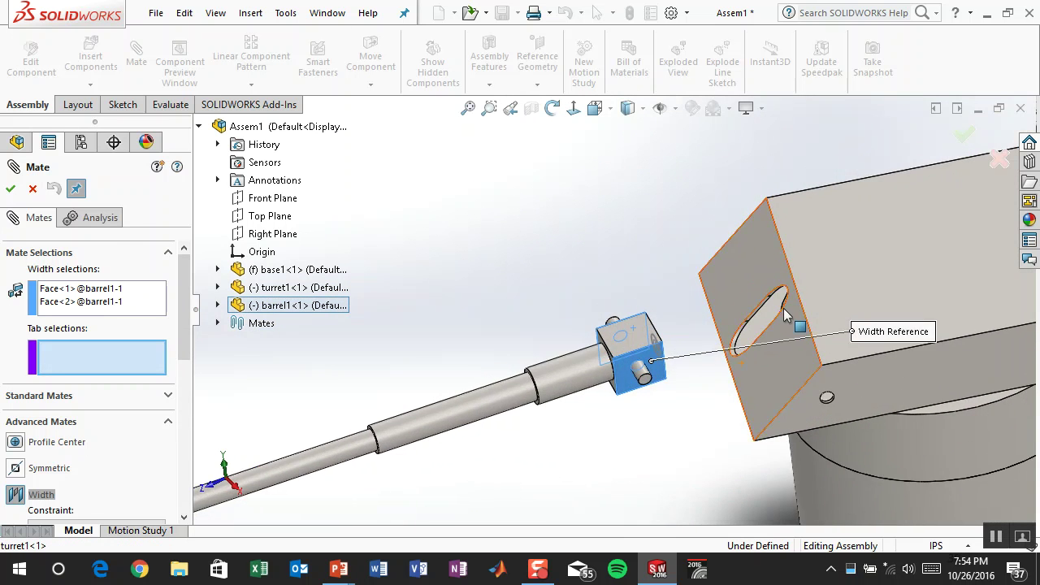
pyautogui.scroll(-3, 731, 302)
pyautogui.scroll(-3, 685, 319)
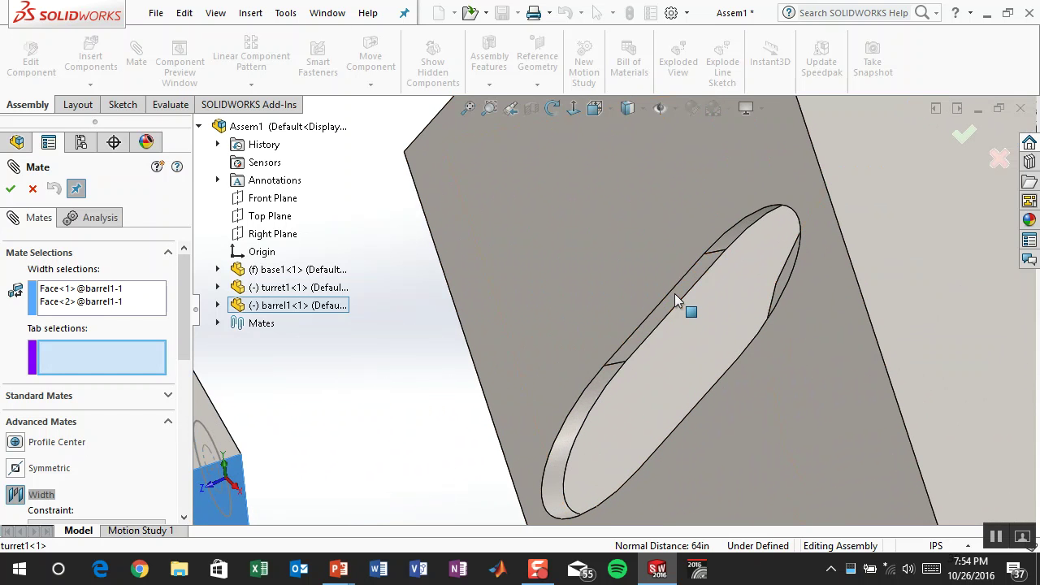
pyautogui.click(674, 294)
pyautogui.moveTo(476, 257); pyautogui.dragTo(622, 360, button='middle')
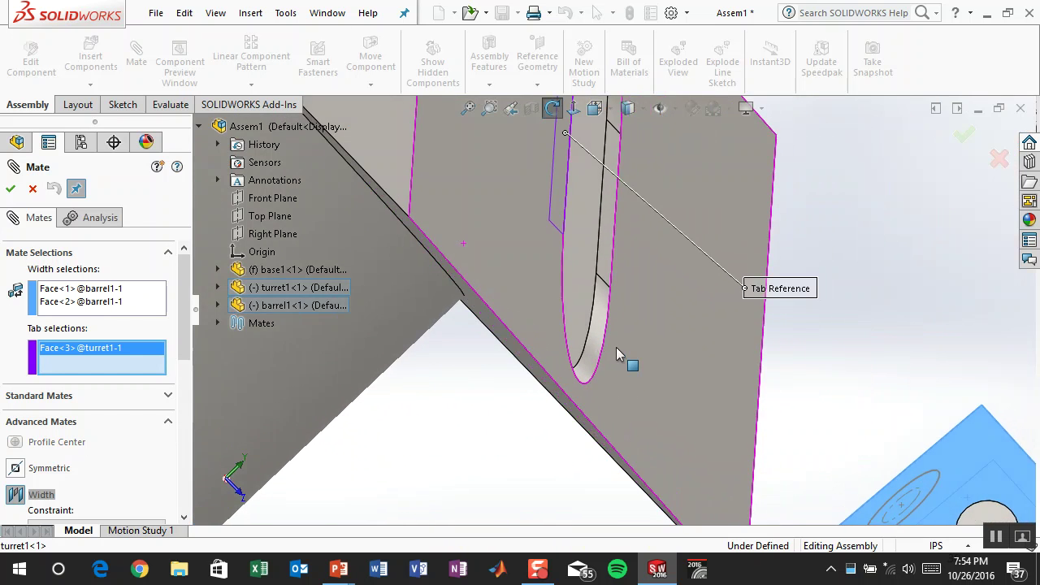
pyautogui.click(605, 251)
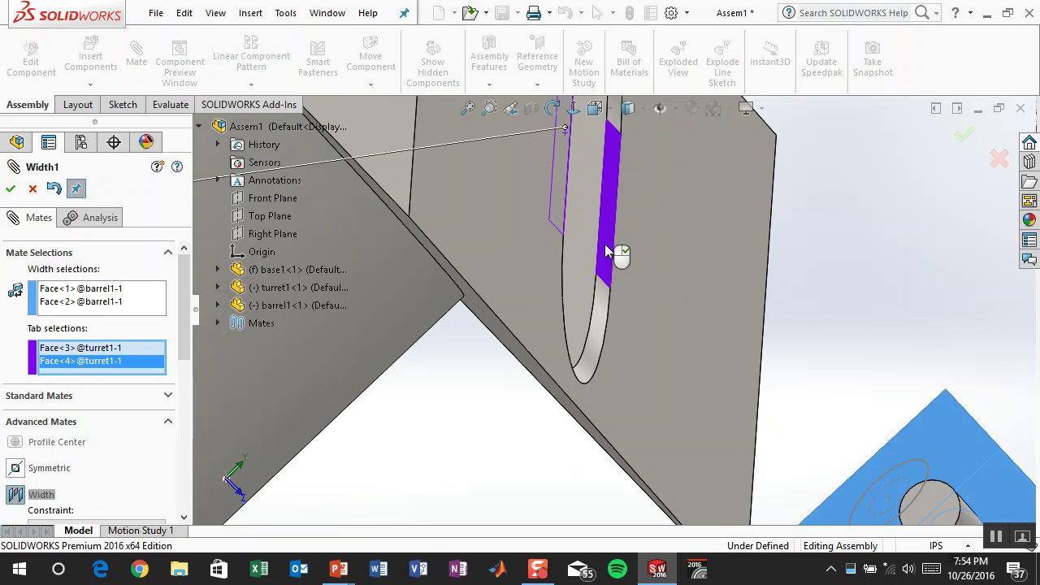
pyautogui.press('Return')
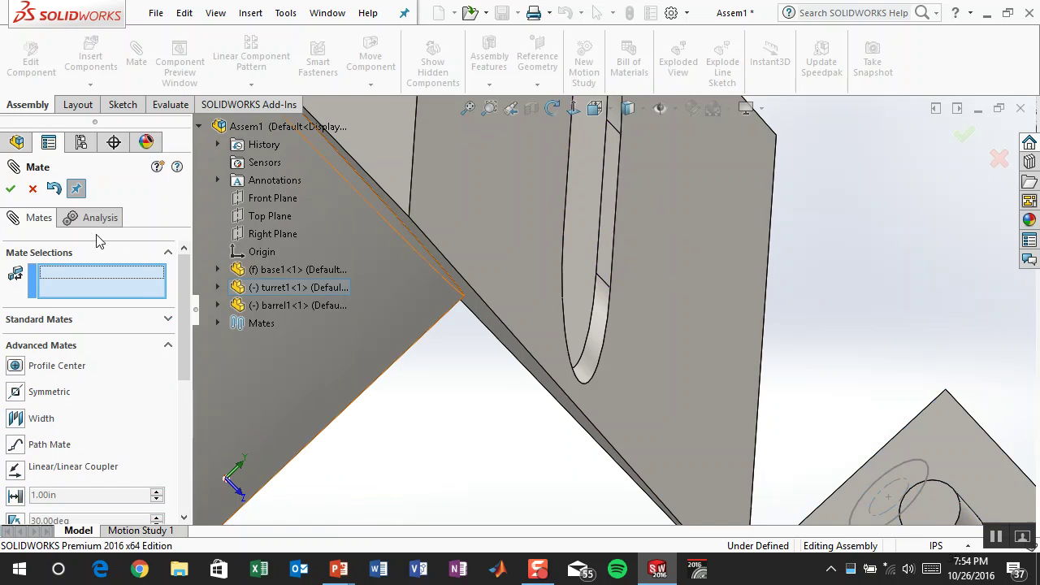
pyautogui.click(10, 189)
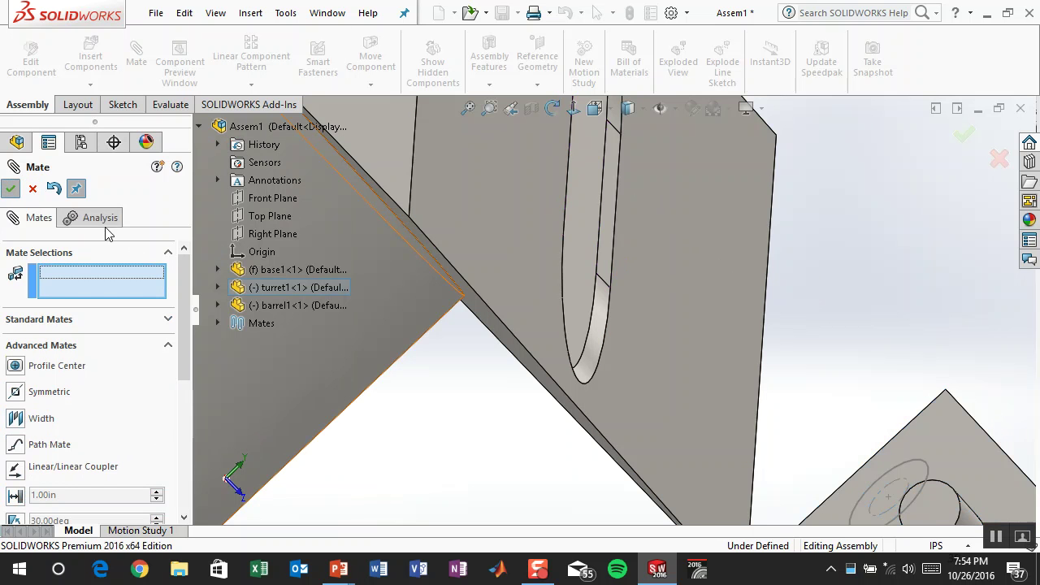
# Step: Move barrel1 toward and around turret1's slotted face to test the freedom left by the Width mate
pyautogui.moveTo(825, 251); pyautogui.dragTo(782, 247, button='middle')
pyautogui.scroll(6, 782, 247)
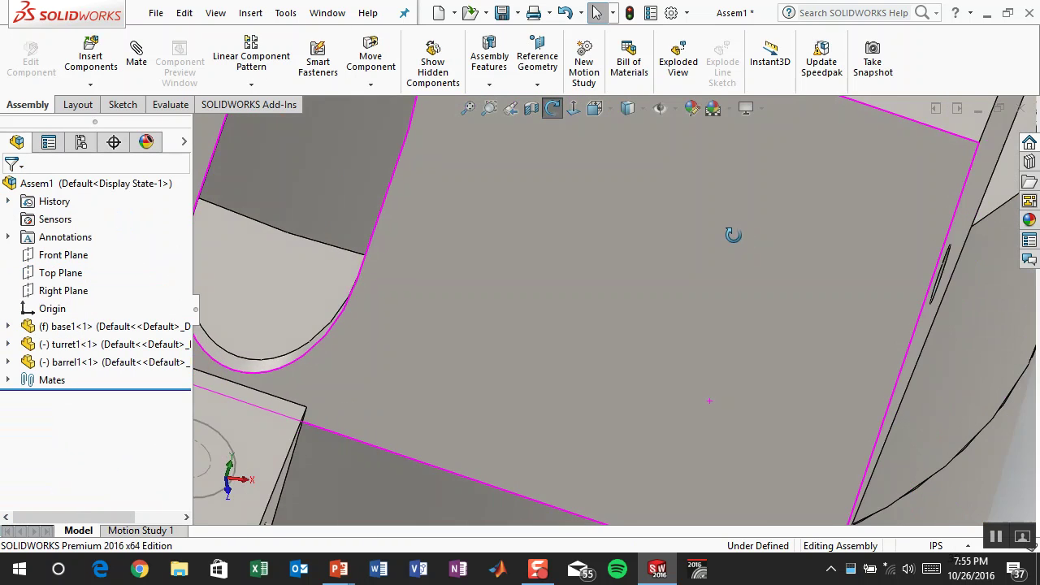
pyautogui.scroll(5, 529, 319)
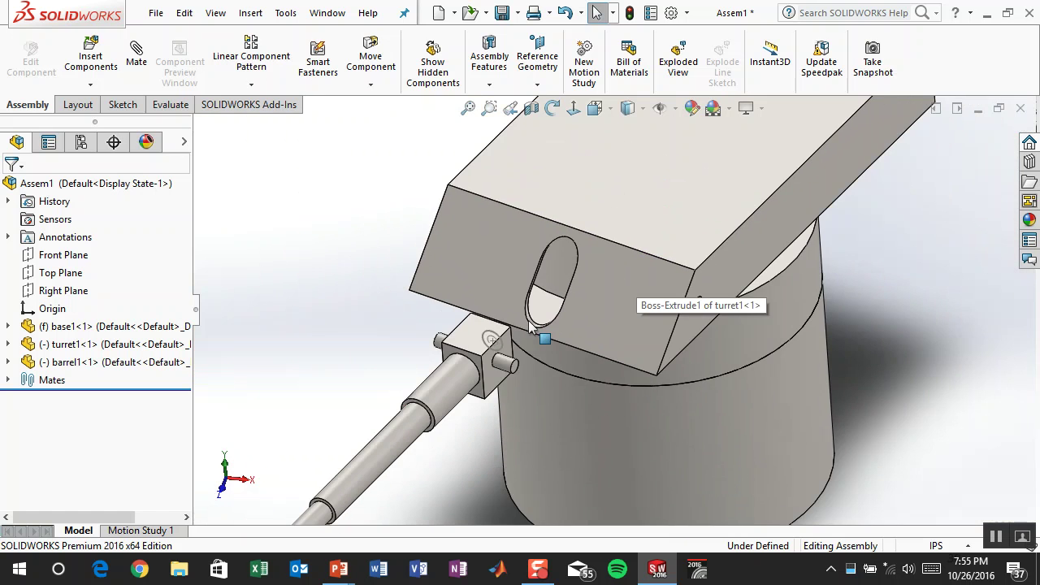
pyautogui.scroll(2, 391, 422)
pyautogui.moveTo(452, 297); pyautogui.dragTo(424, 224, button='middle')
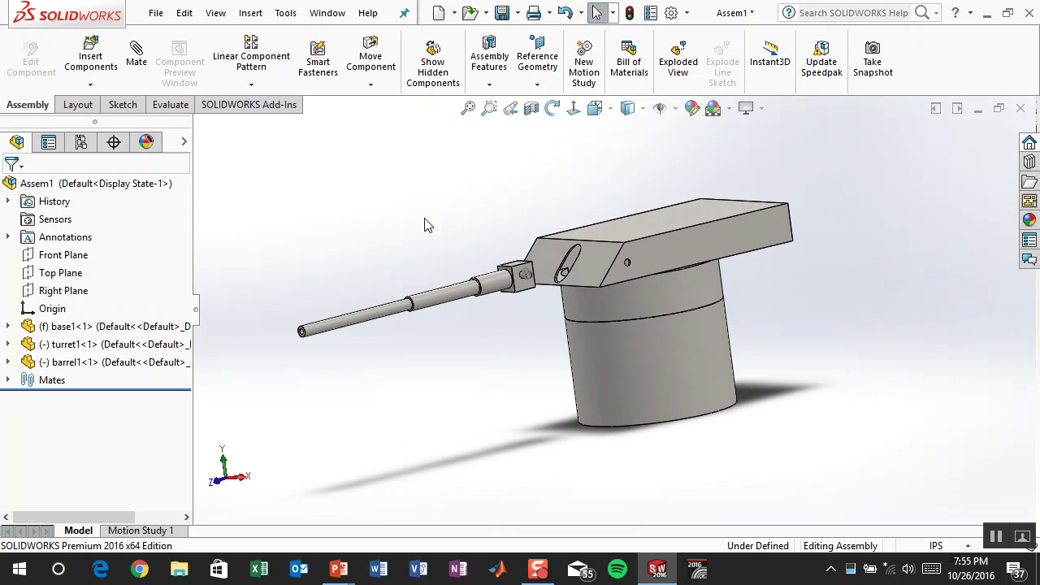
pyautogui.click(404, 313)
pyautogui.moveTo(406, 310); pyautogui.dragTo(520, 295)
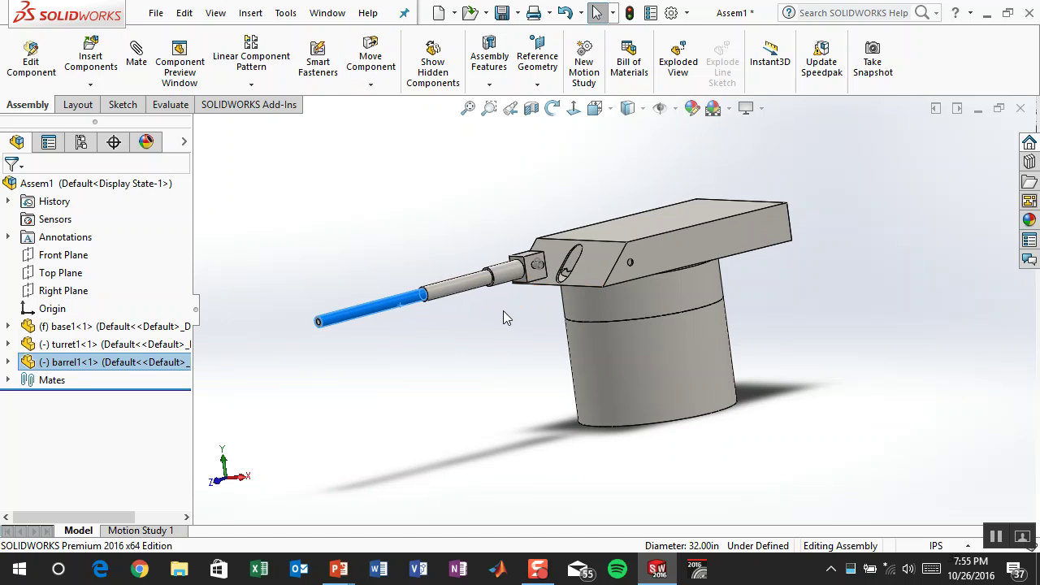
pyautogui.press('Escape')
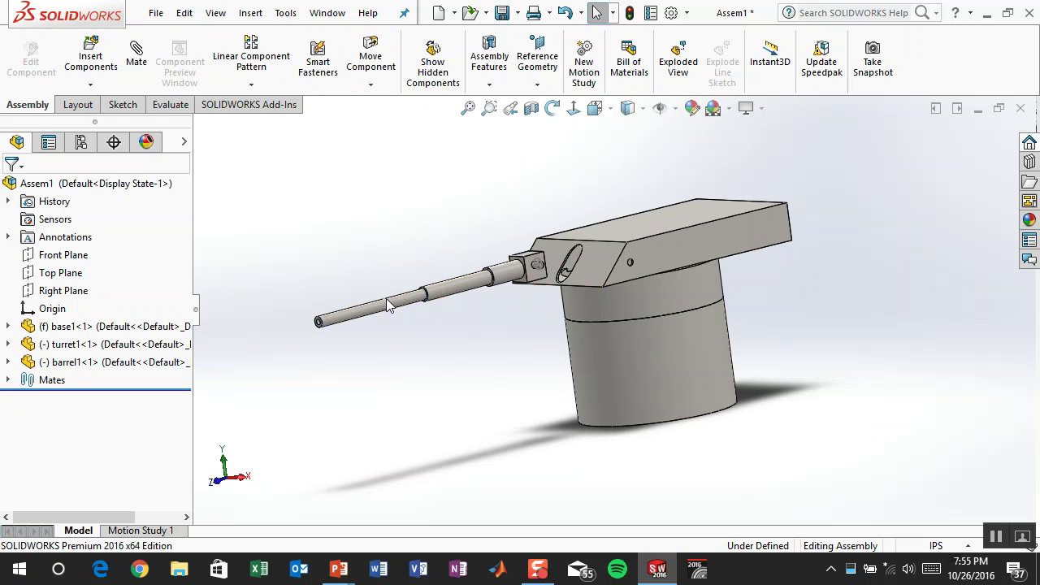
pyautogui.click(443, 290)
pyautogui.moveTo(444, 290); pyautogui.dragTo(452, 176)
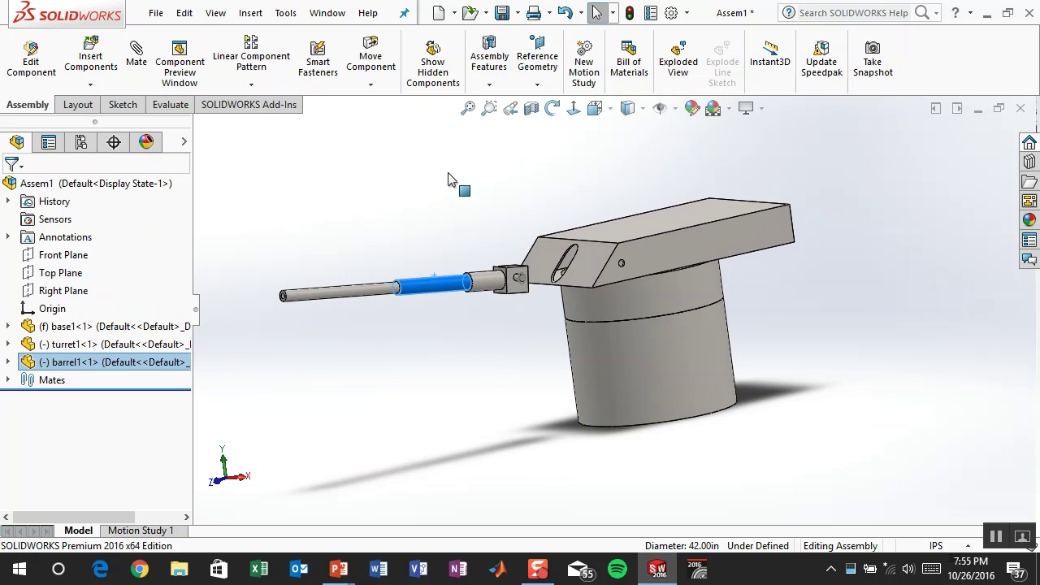
pyautogui.click(445, 223)
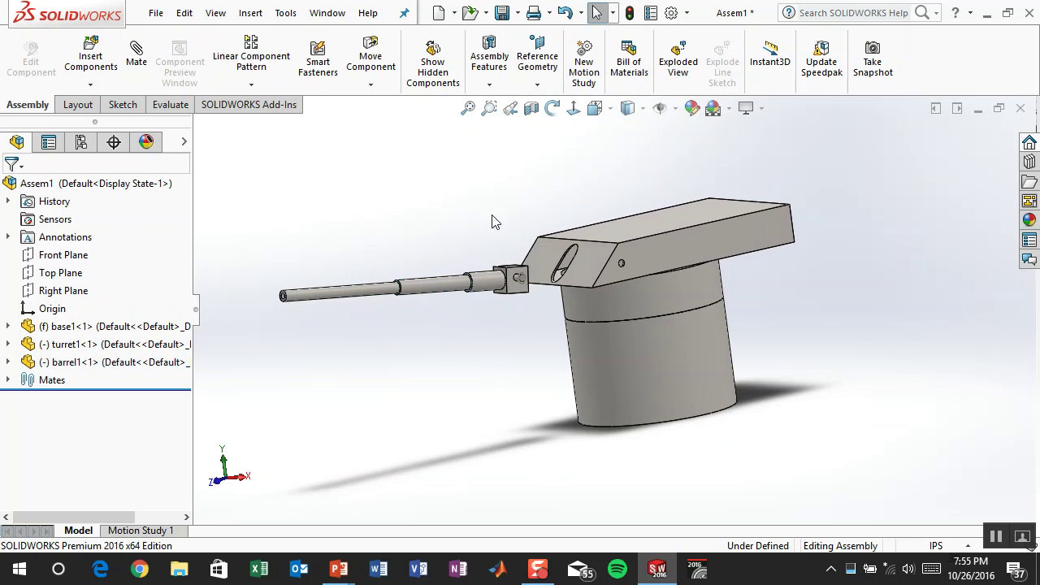
# Step: Add a Concentric mate between the side pin of barrel1's block and the round hole in turret1's side, and finish the Mate command
pyautogui.scroll(-10, 593, 257)
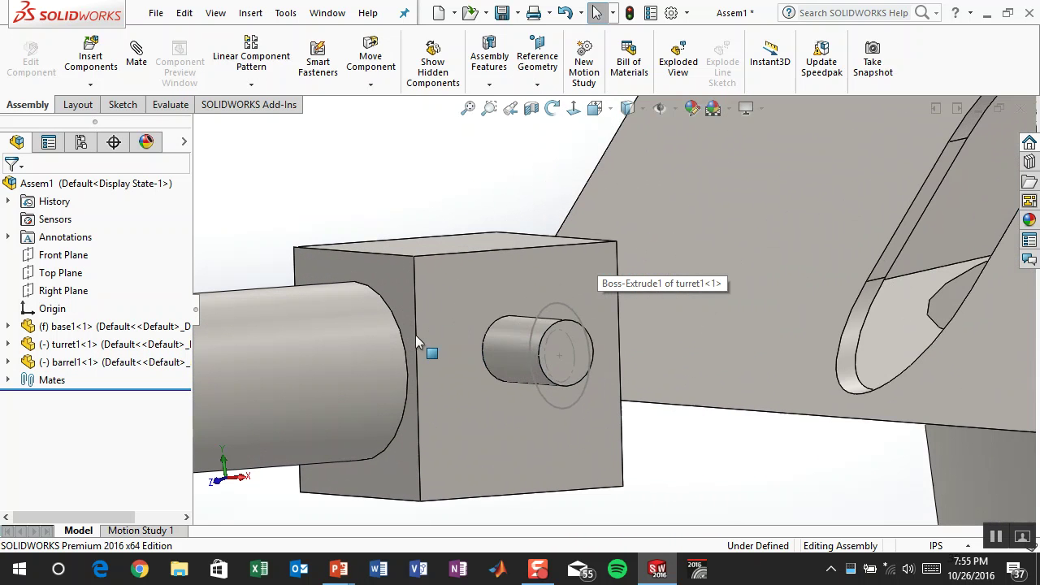
pyautogui.click(507, 353)
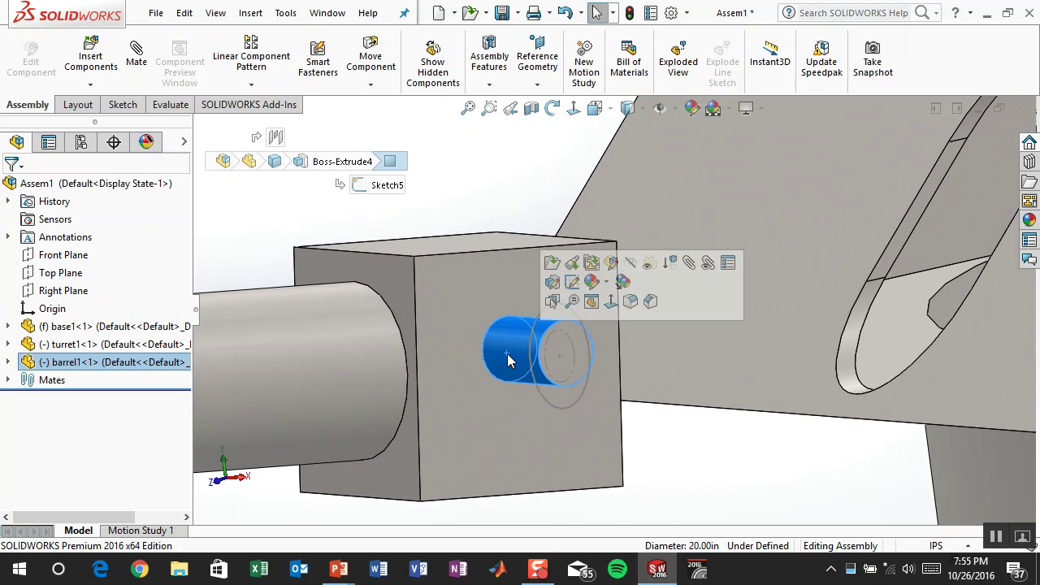
pyautogui.click(688, 264)
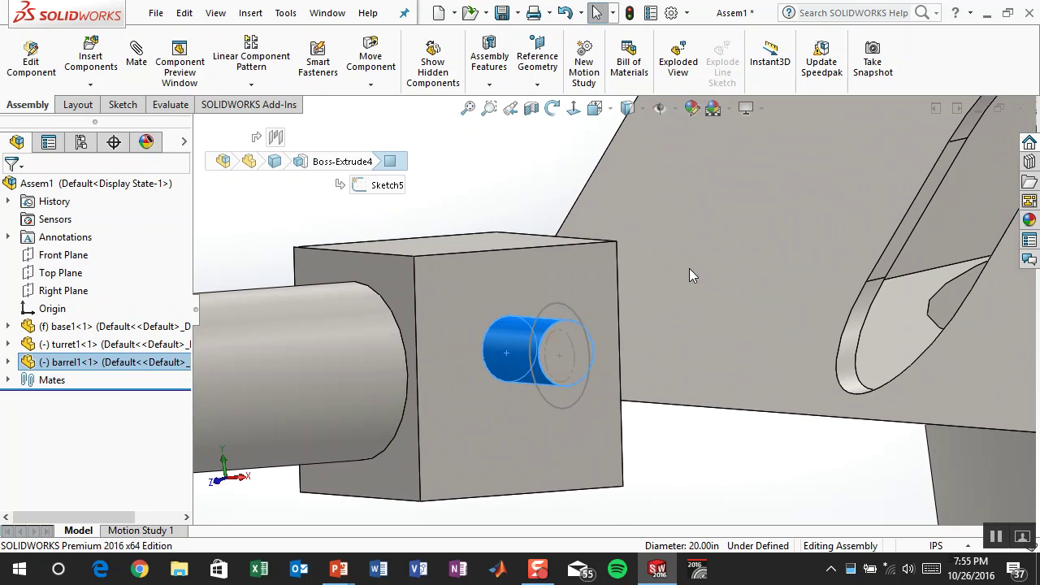
pyautogui.scroll(8, 689, 272)
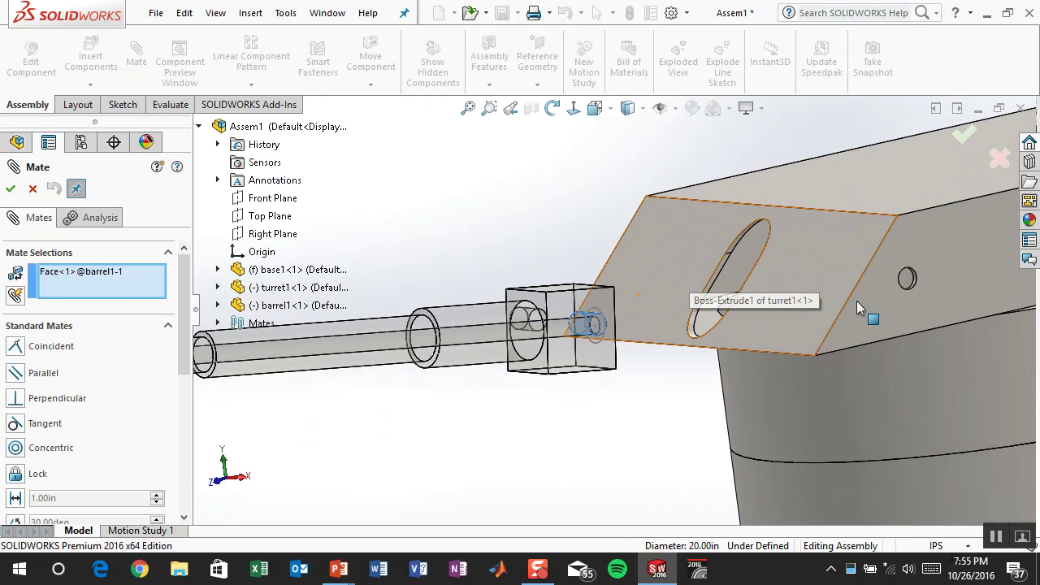
pyautogui.scroll(-8, 904, 280)
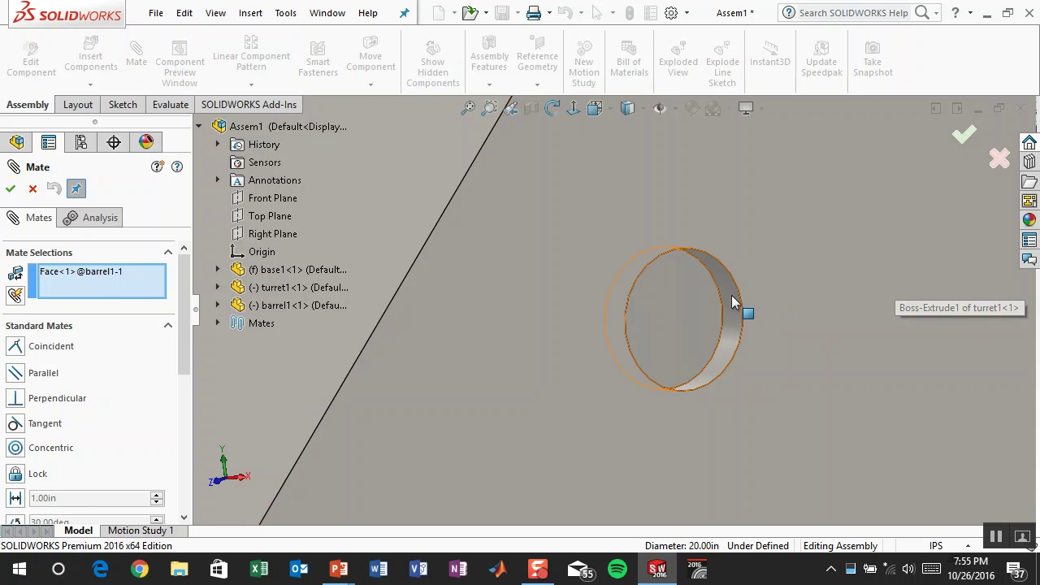
pyautogui.click(731, 302)
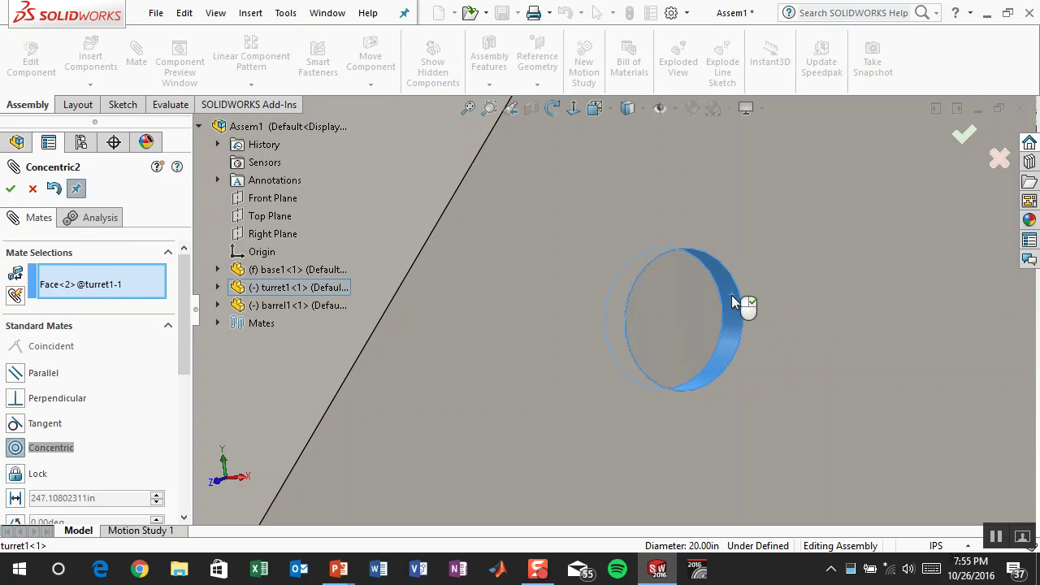
pyautogui.scroll(8, 687, 325)
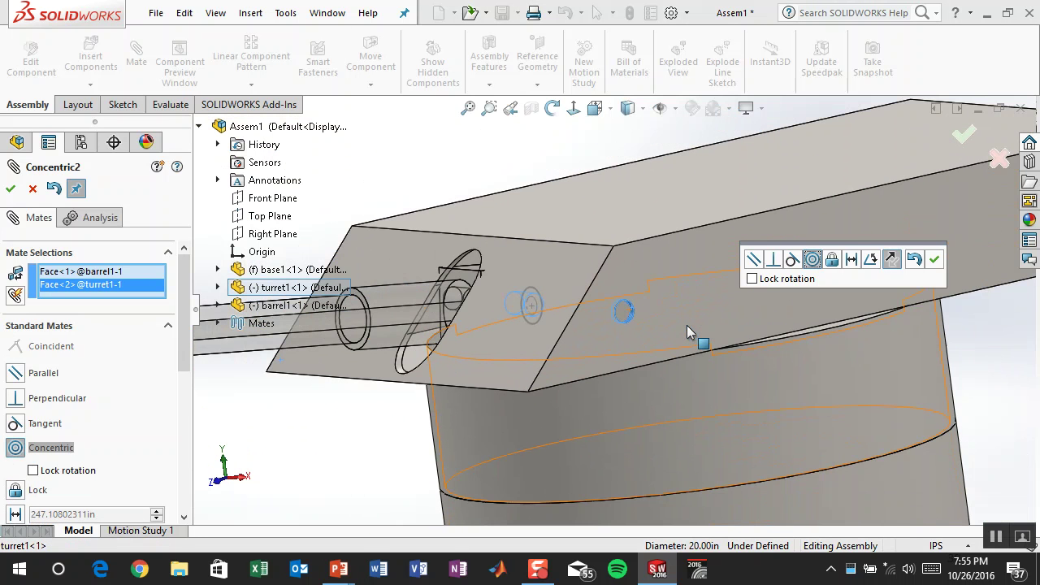
pyautogui.click(963, 137)
pyautogui.moveTo(456, 227); pyautogui.dragTo(441, 250, button='middle')
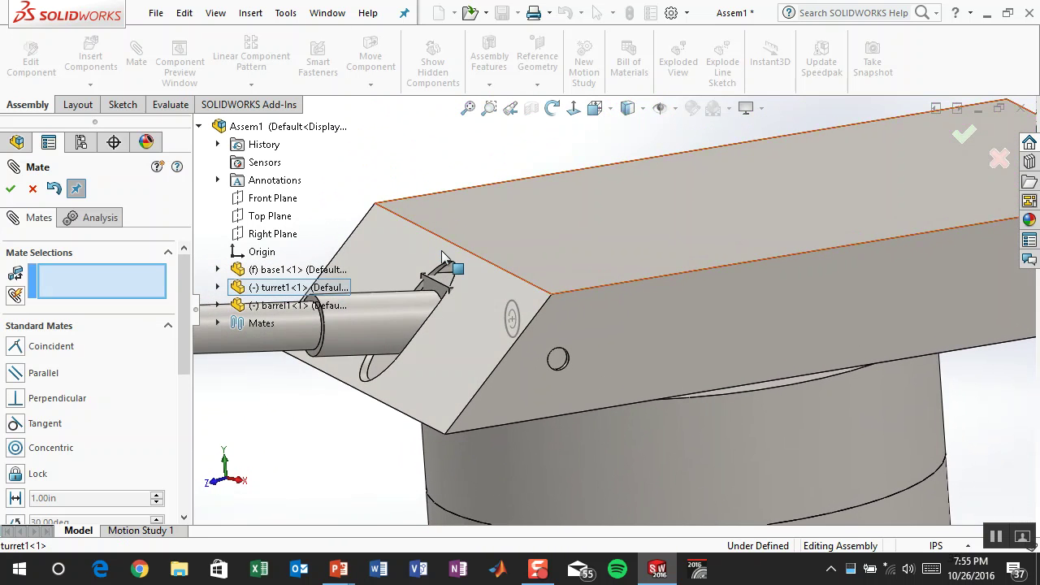
pyautogui.scroll(5, 605, 272)
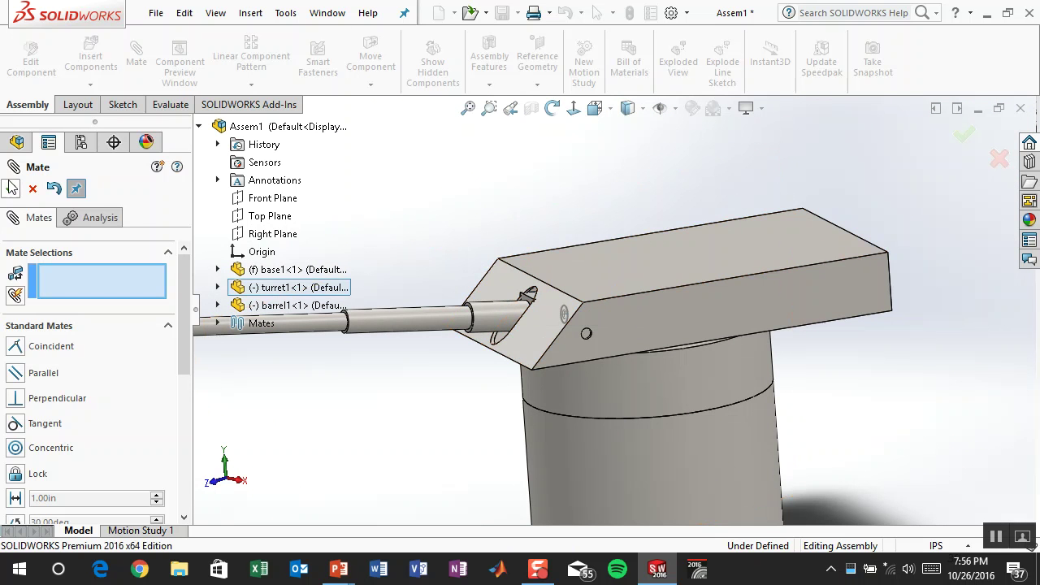
pyautogui.press('Escape')
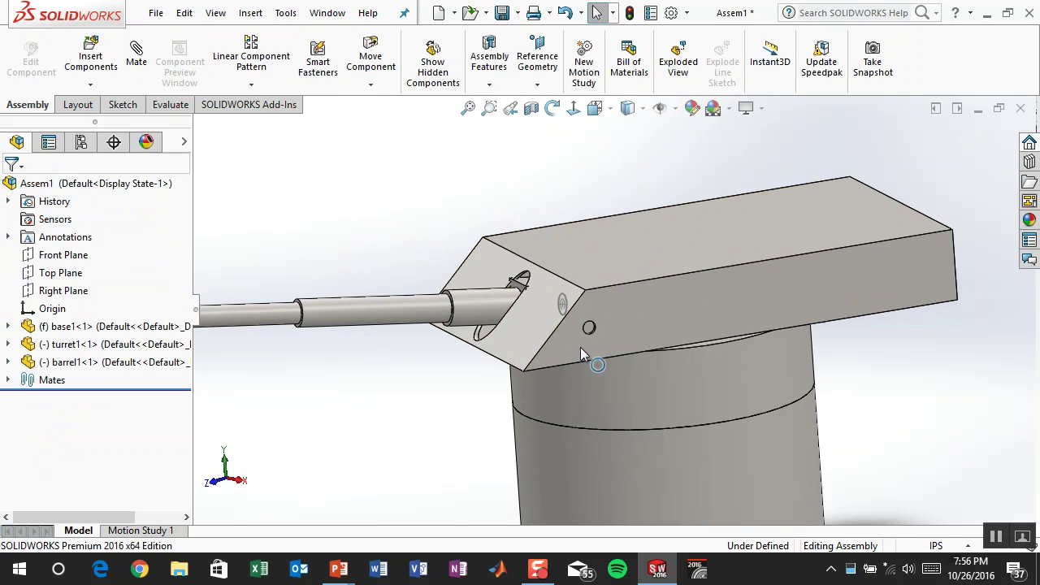
# Step: Set the horizontal distance of turret1's round side hole from the front lower corner to 140 in and rebuild the assembly
pyautogui.scroll(-6, 588, 332)
pyautogui.scroll(-3, 626, 296)
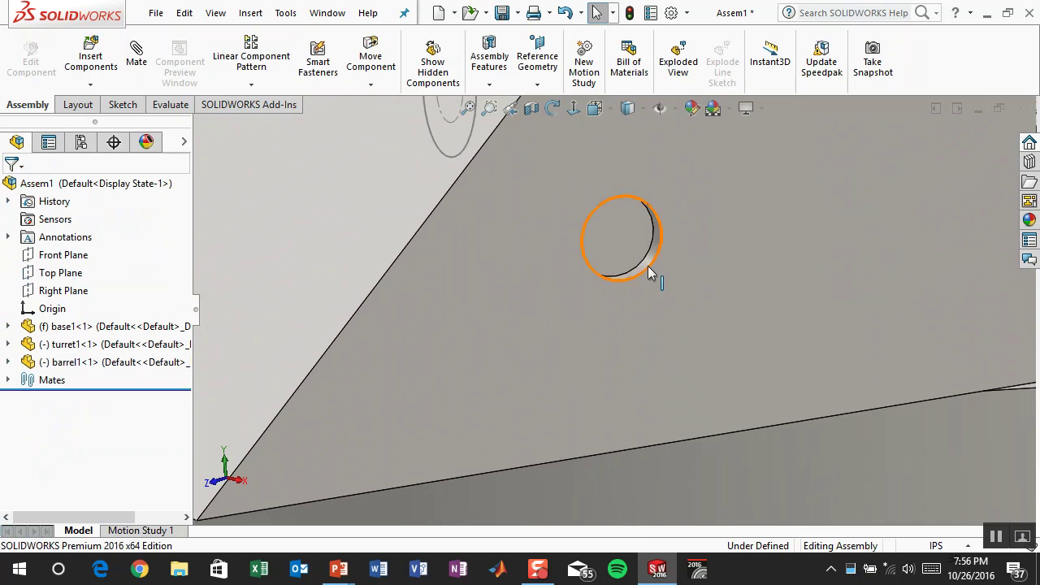
pyautogui.click(650, 258)
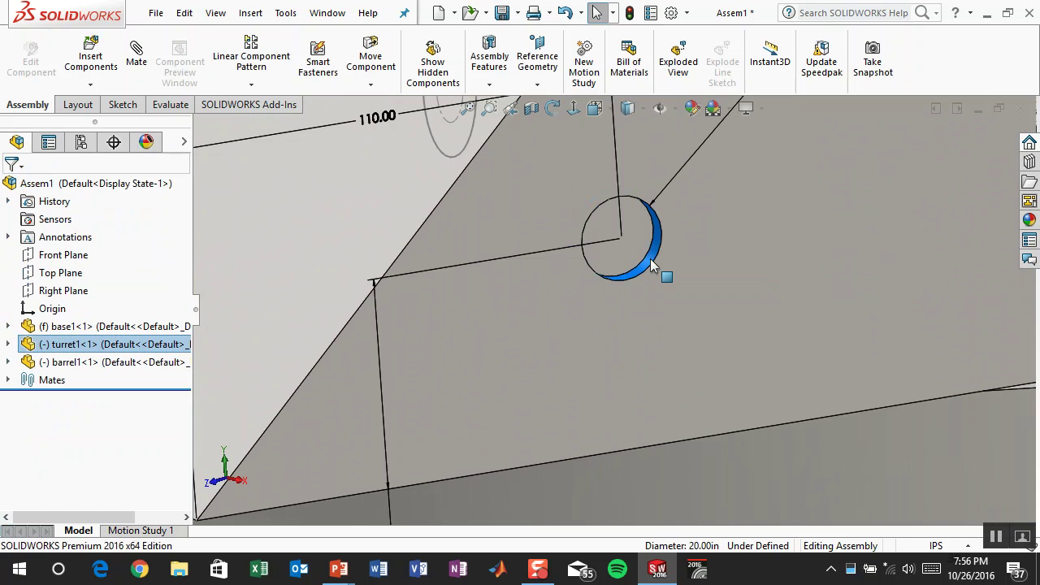
pyautogui.scroll(5, 623, 285)
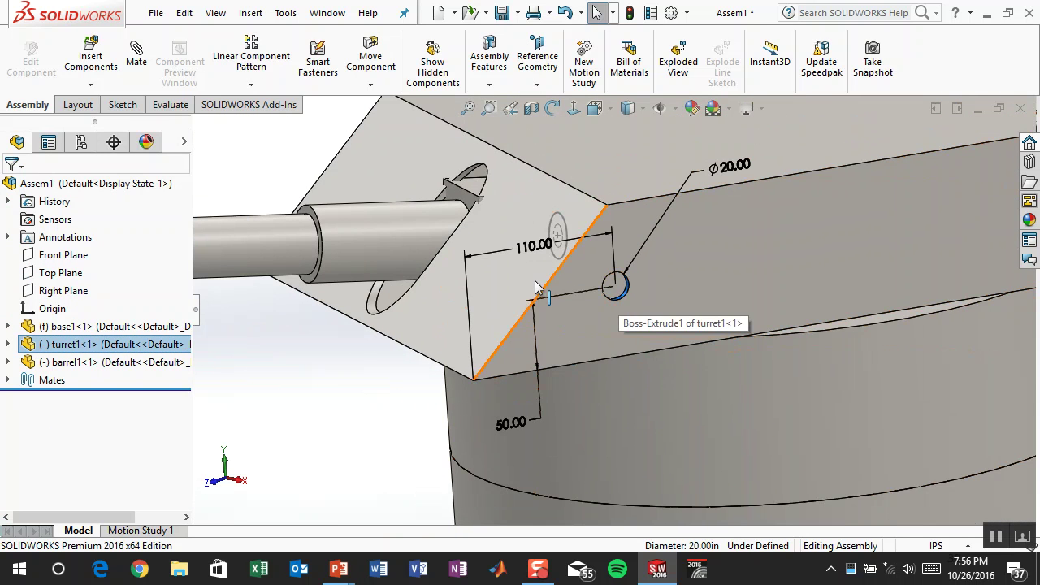
pyautogui.click(533, 245)
pyautogui.doubleClick(533, 245)
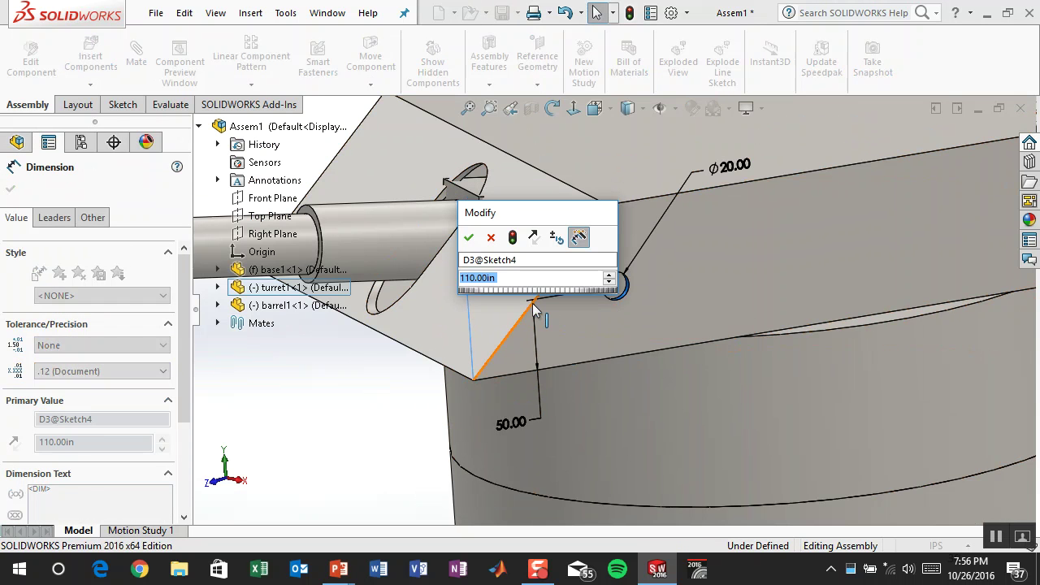
pyautogui.write('140')
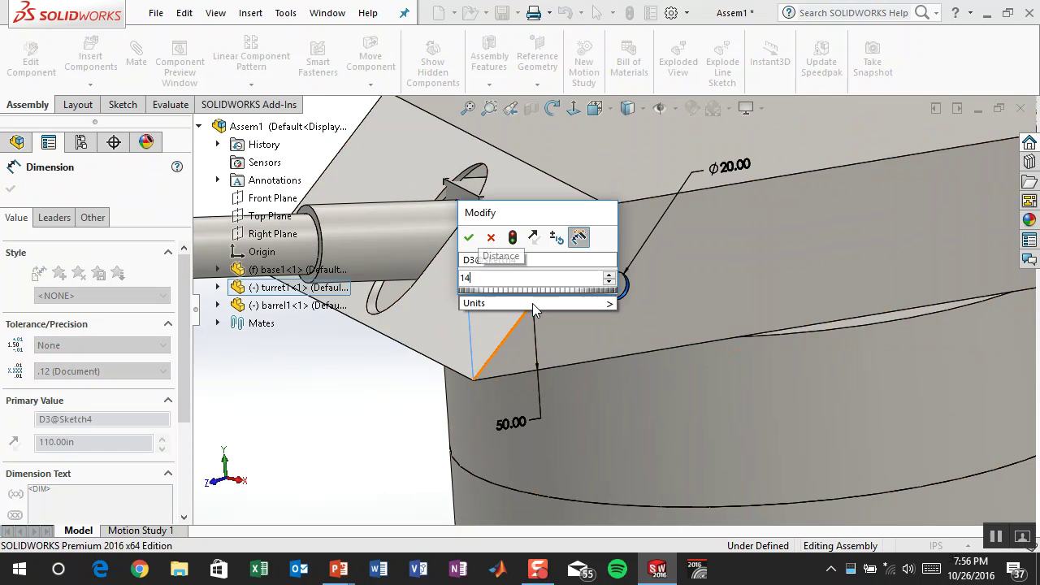
pyautogui.press('Escape')
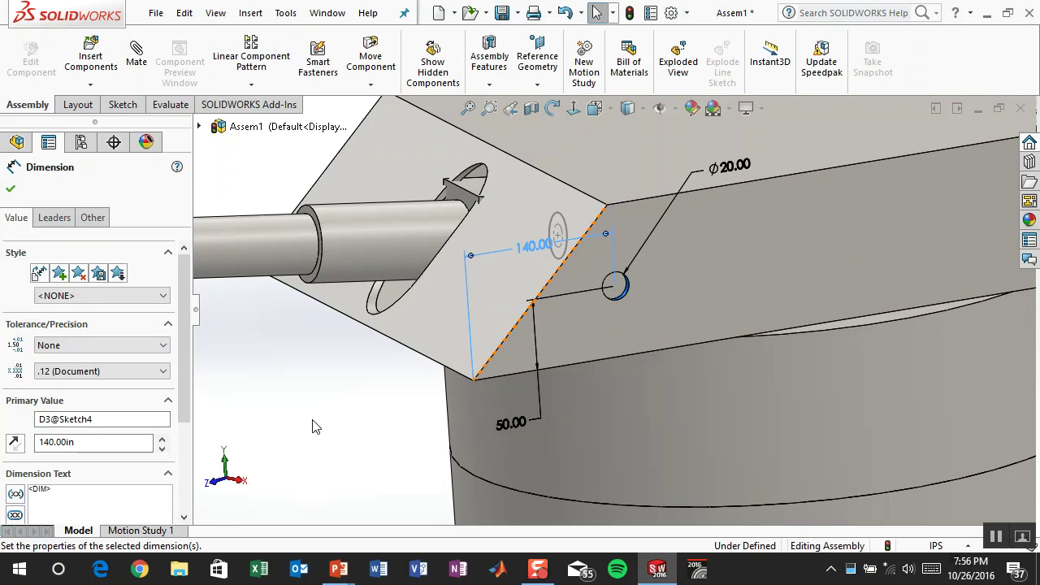
pyautogui.click(314, 425)
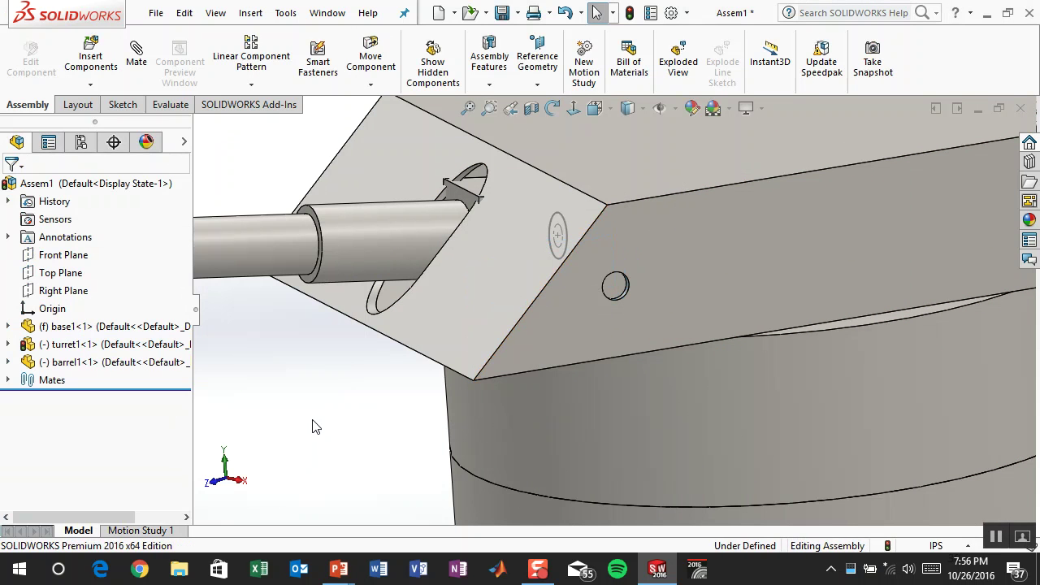
pyautogui.click(630, 13)
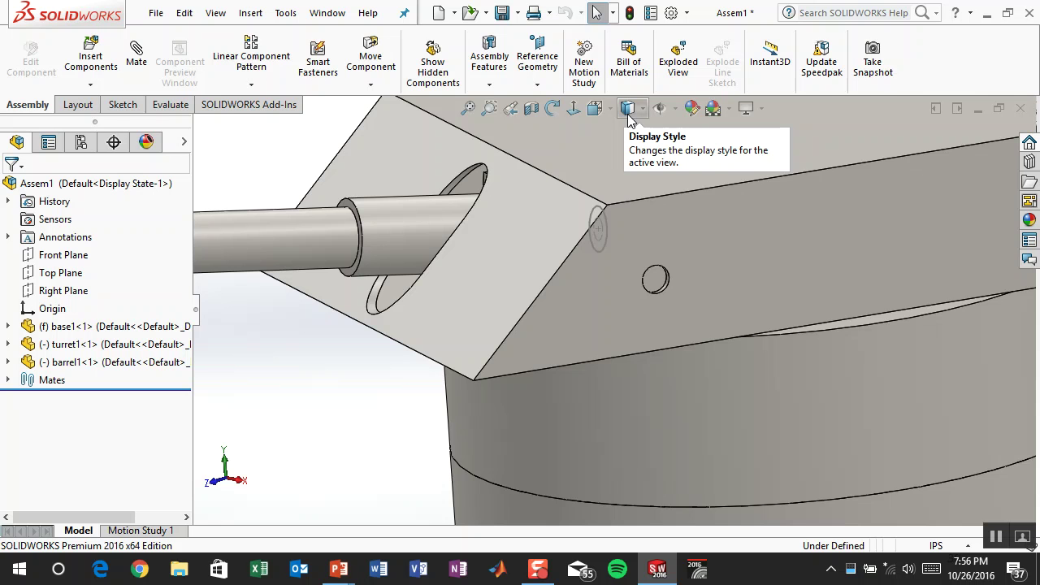
# Step: Swing barrel1 up and down and rotate turret1 on the base to test the assembly's motion
pyautogui.scroll(5, 617, 228)
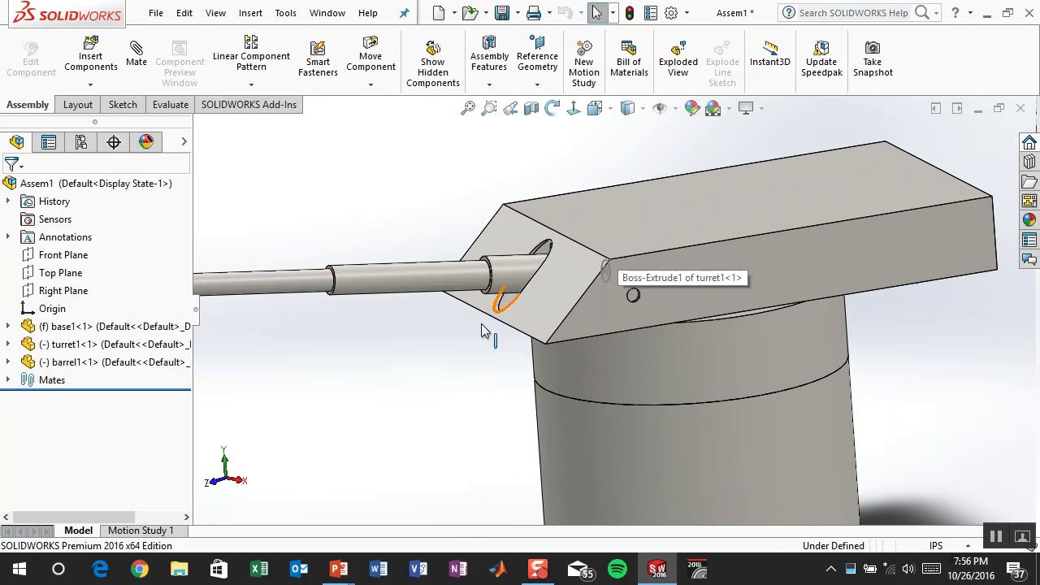
pyautogui.click(387, 291)
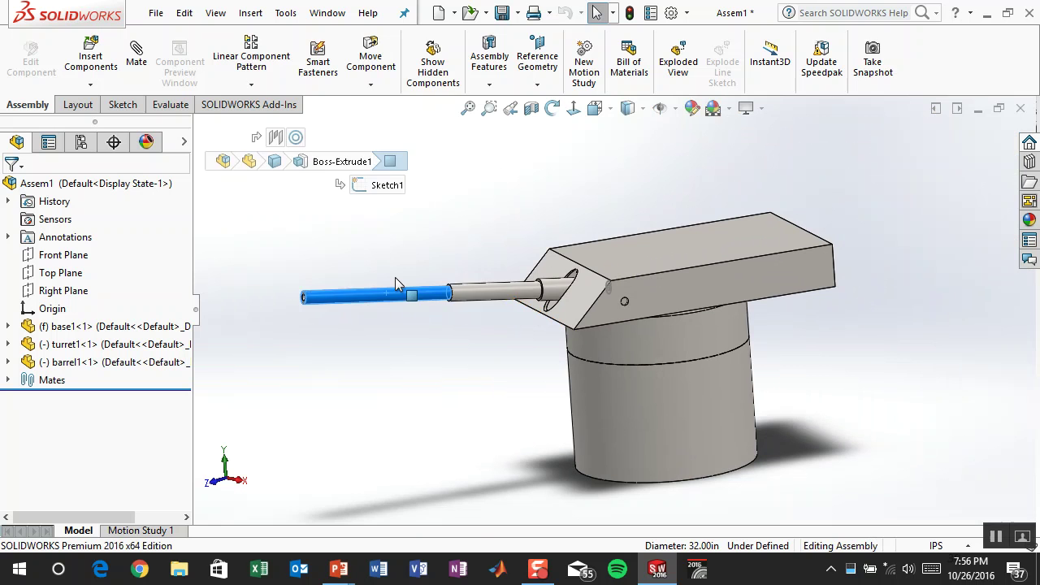
pyautogui.moveTo(399, 265); pyautogui.dragTo(417, 279)
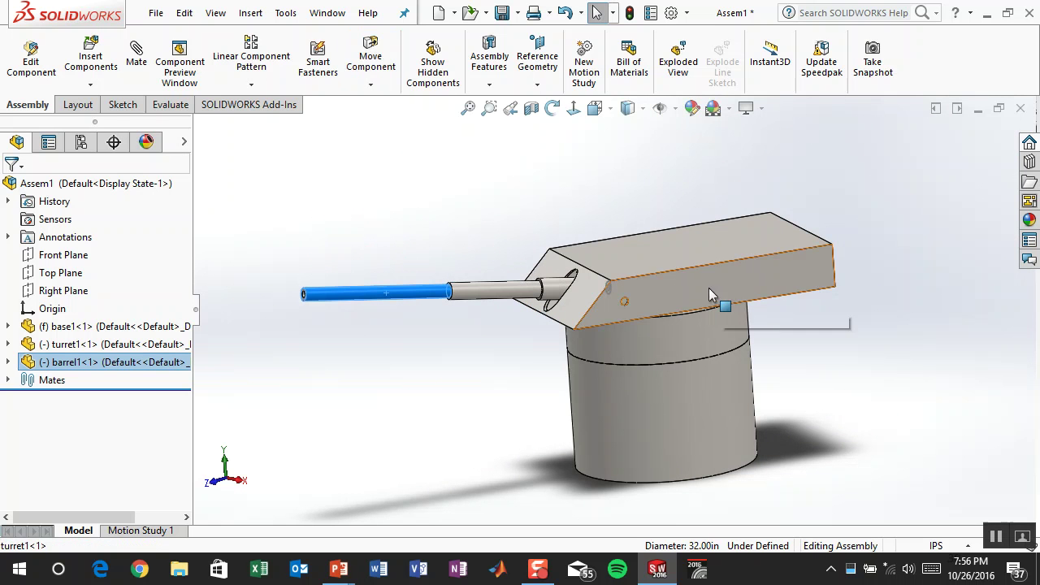
pyautogui.click(683, 290)
pyautogui.moveTo(682, 290)
pyautogui.mouseDown()
pyautogui.moveTo(638, 291)
pyautogui.moveTo(696, 282)
pyautogui.moveTo(688, 277)
pyautogui.mouseUp()
pyautogui.click(523, 192)
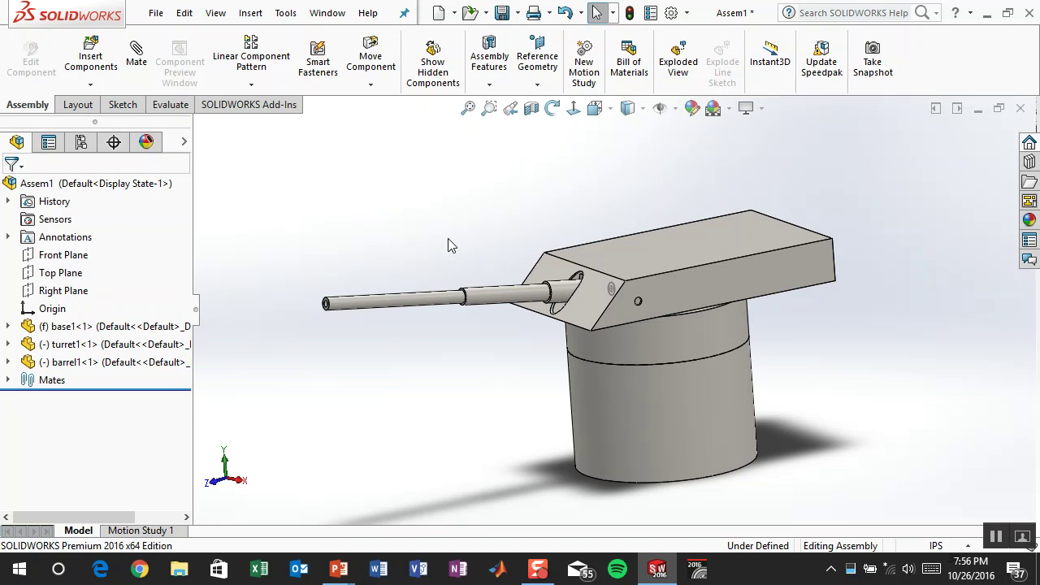
pyautogui.click(414, 297)
pyautogui.moveTo(424, 293); pyautogui.dragTo(466, 280)
pyautogui.click(351, 138)
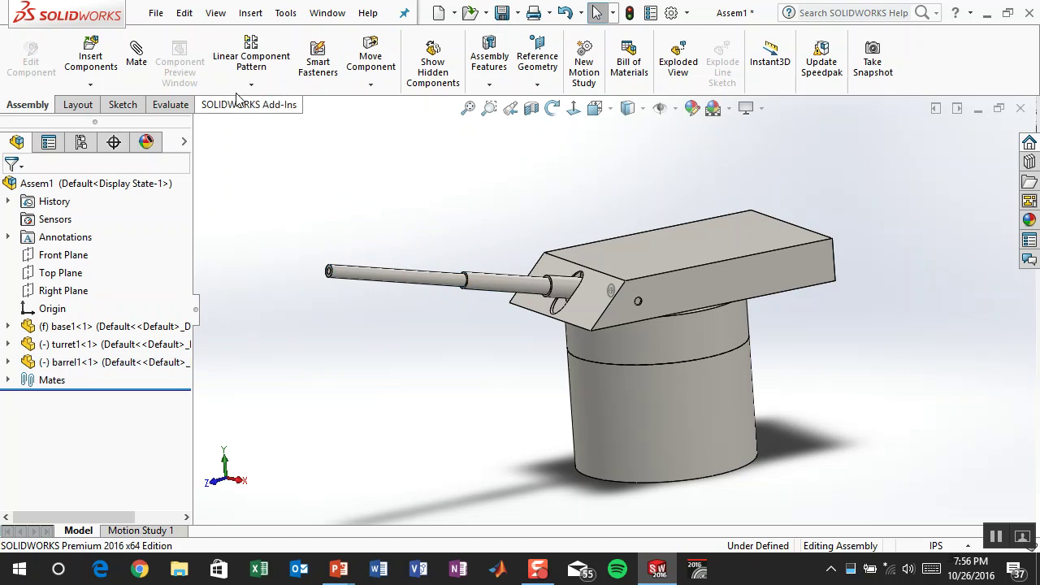
# Step: Check barrel1's swing against the turret using Move Component with Collision Detection between all components and Stop at collision off
pyautogui.click(385, 68)
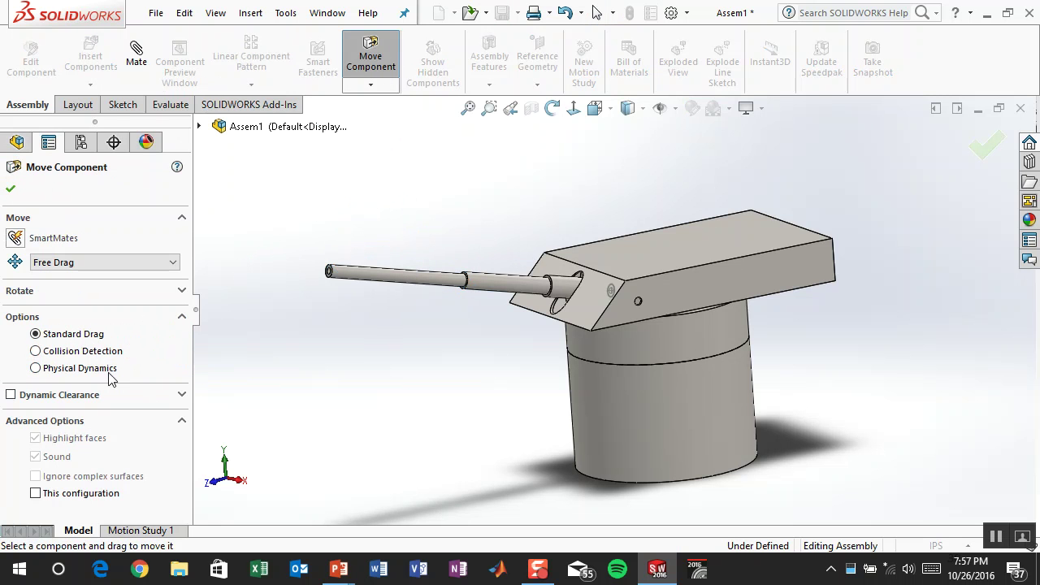
pyautogui.click(92, 352)
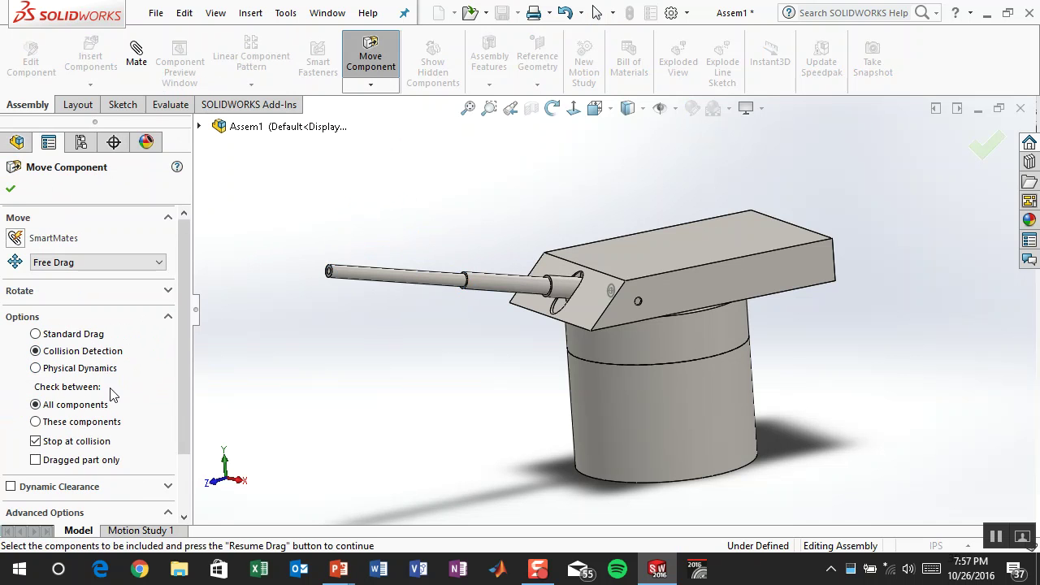
pyautogui.moveTo(394, 279); pyautogui.dragTo(449, 222)
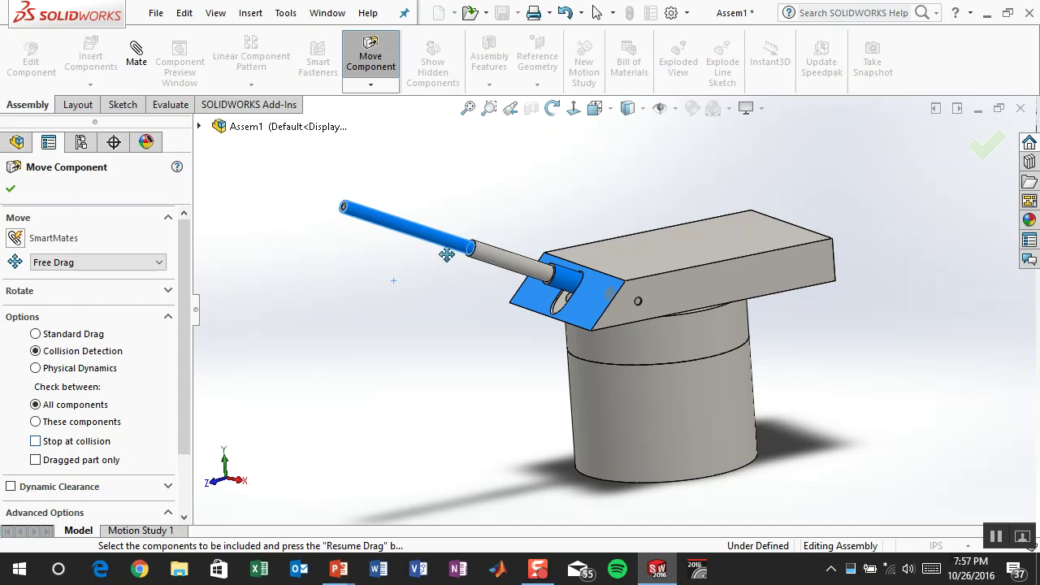
pyautogui.moveTo(461, 226); pyautogui.dragTo(531, 168)
pyautogui.moveTo(552, 157); pyautogui.dragTo(333, 268)
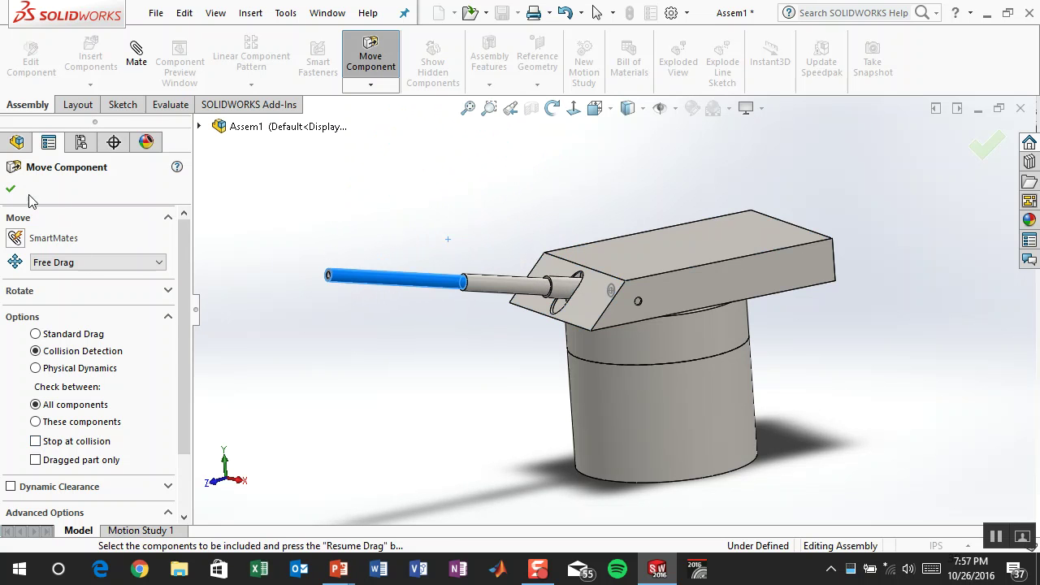
pyautogui.click(371, 61)
# Step: Save the assembly as "gun assy" together with the modified turret1 part
pyautogui.click(501, 12)
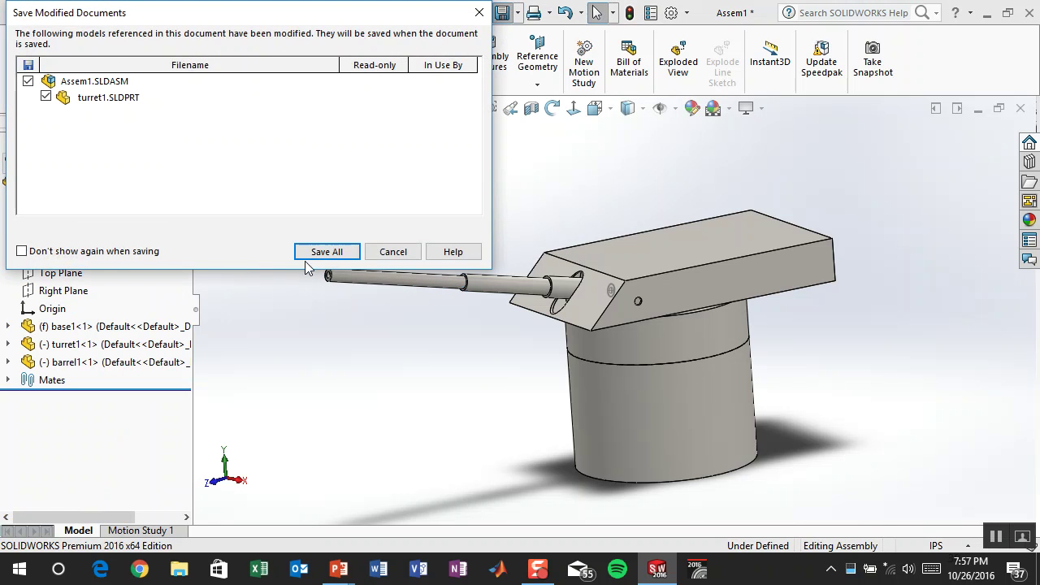
pyautogui.click(317, 252)
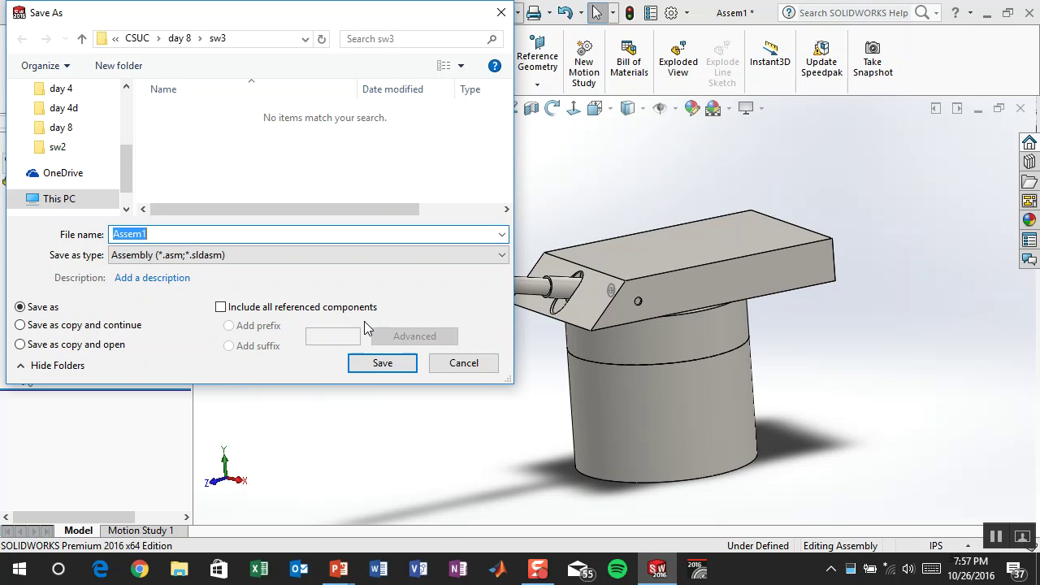
pyautogui.write('gun assy')
pyautogui.press('Return')
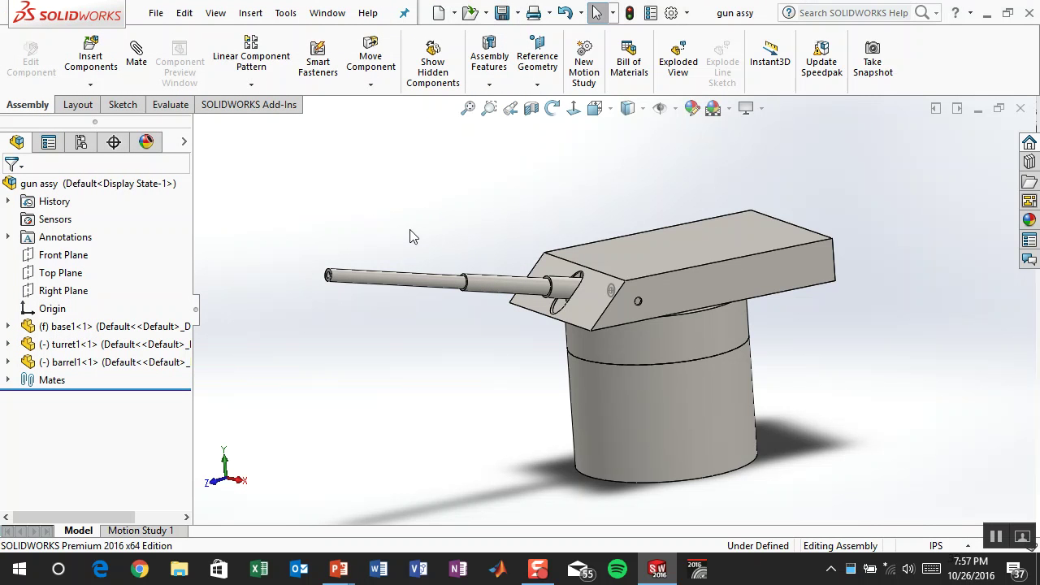
pyautogui.click(502, 12)
# Step: Hide Sketch1 under Boss-Extrude1 of barrel1
pyautogui.scroll(-5, 617, 281)
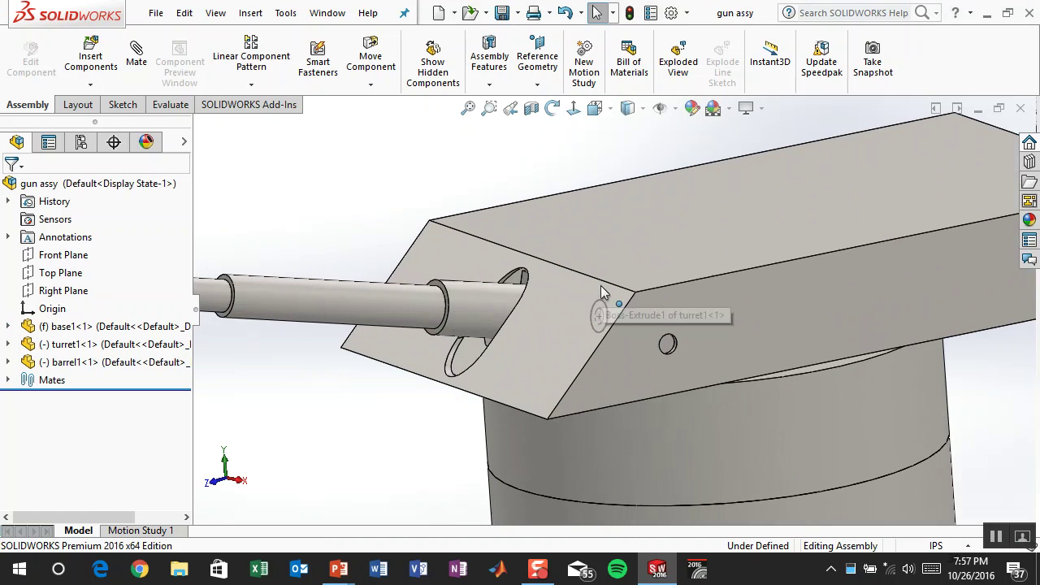
pyautogui.click(8, 326)
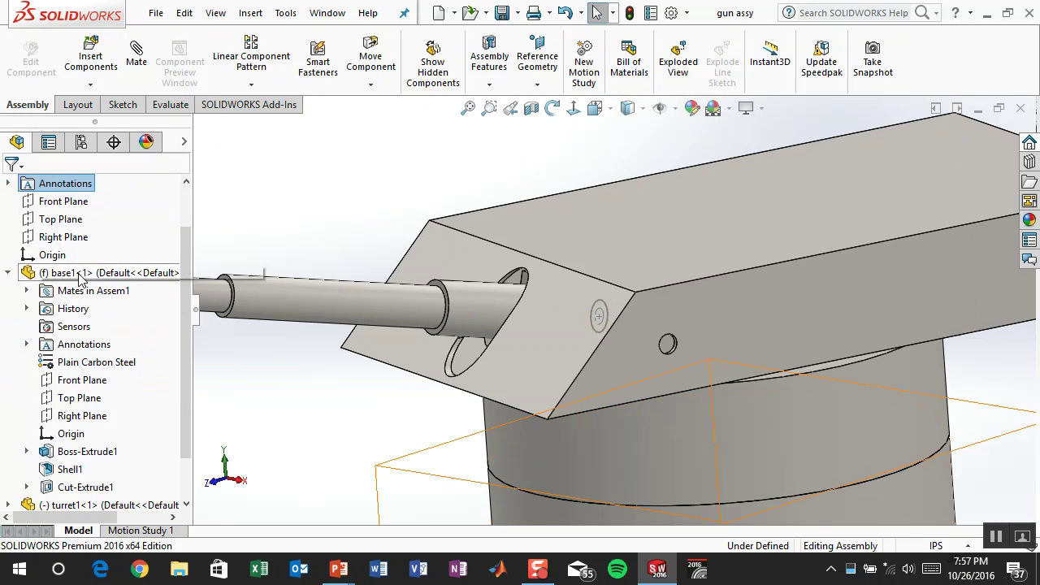
pyautogui.click(36, 272)
pyautogui.click(8, 273)
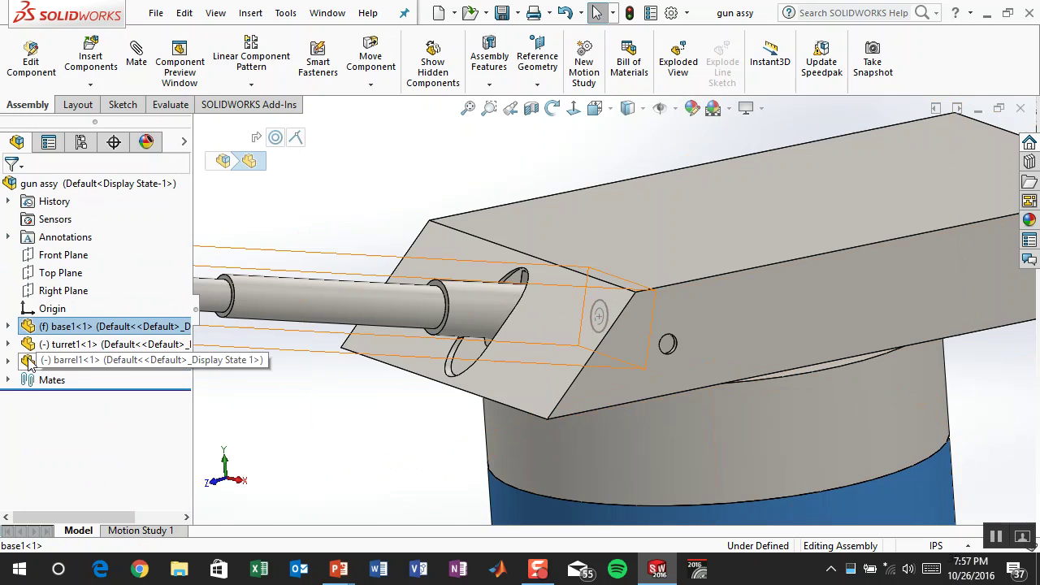
pyautogui.click(8, 361)
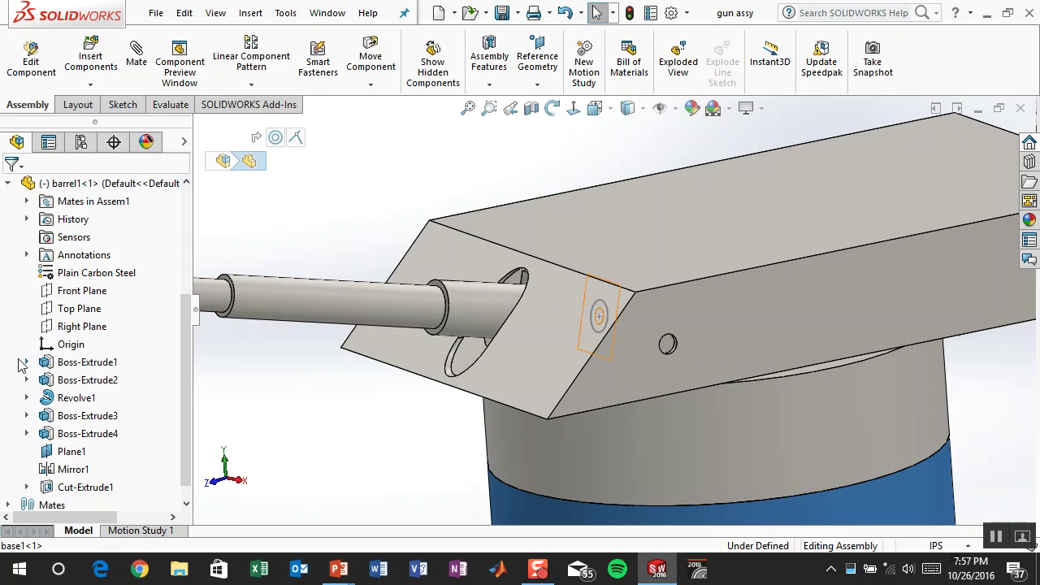
pyautogui.click(26, 362)
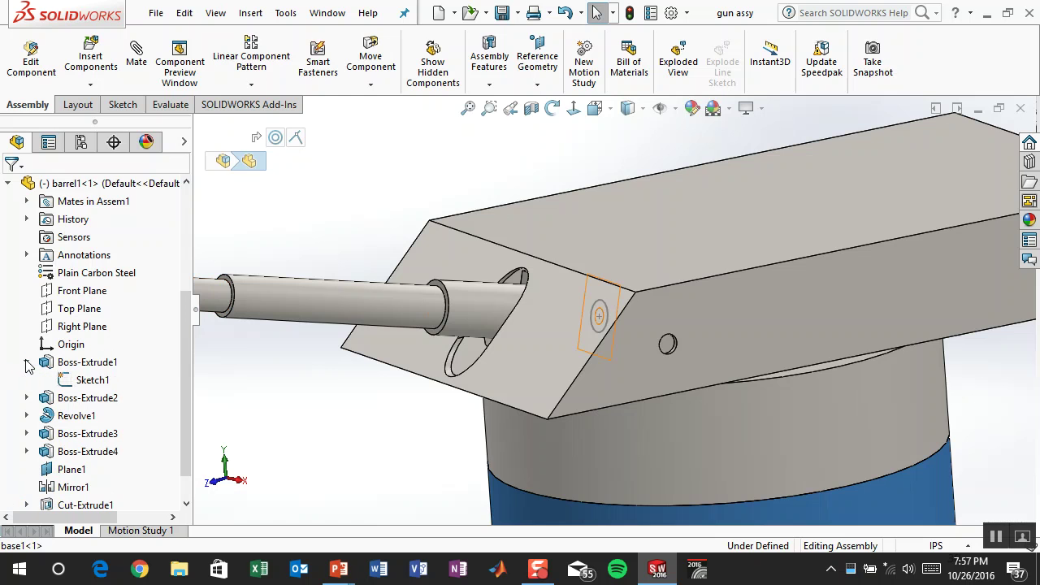
pyautogui.click(85, 380)
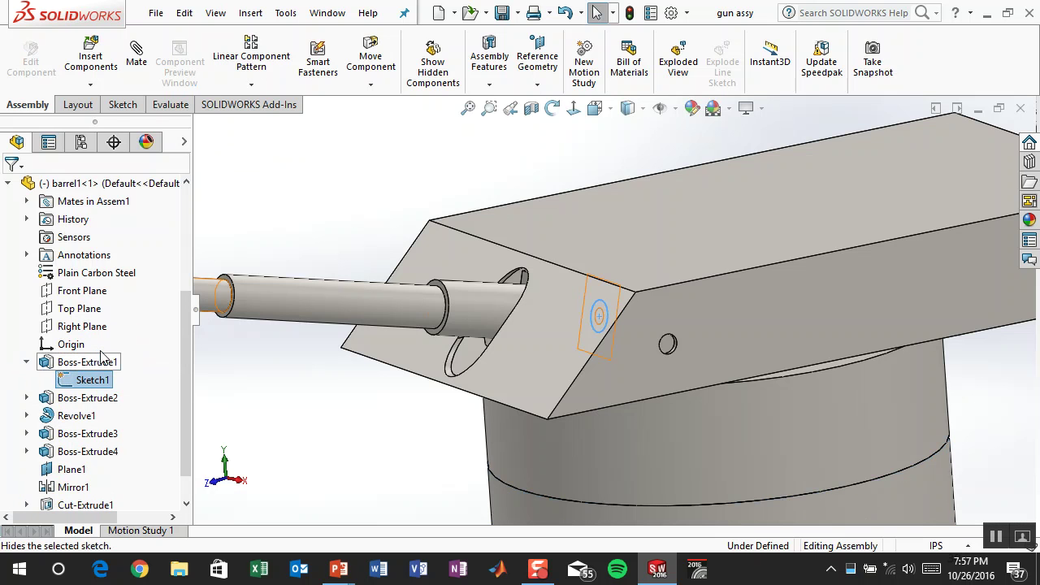
pyautogui.click(327, 367)
# Step: Open the turret1 component from the assembly as its own part document
pyautogui.press('f')
pyautogui.moveTo(422, 389); pyautogui.dragTo(455, 428, button='middle')
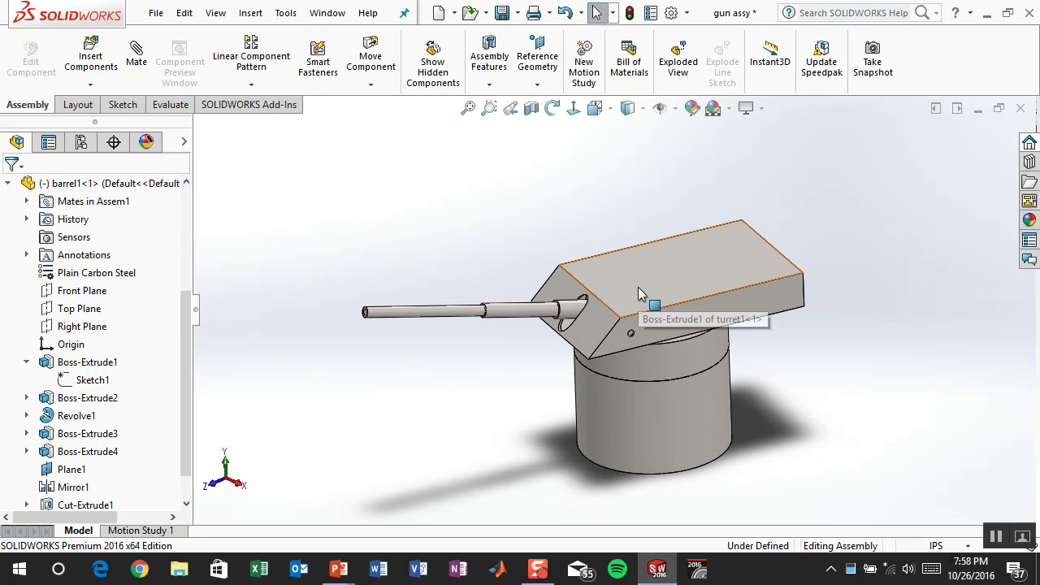
pyautogui.click(691, 260)
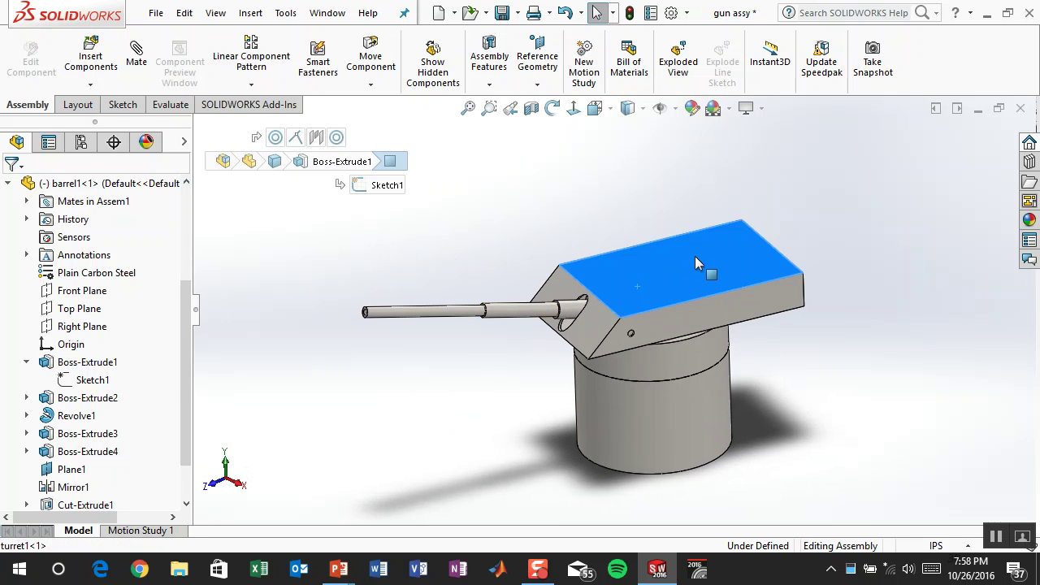
pyautogui.click(248, 161)
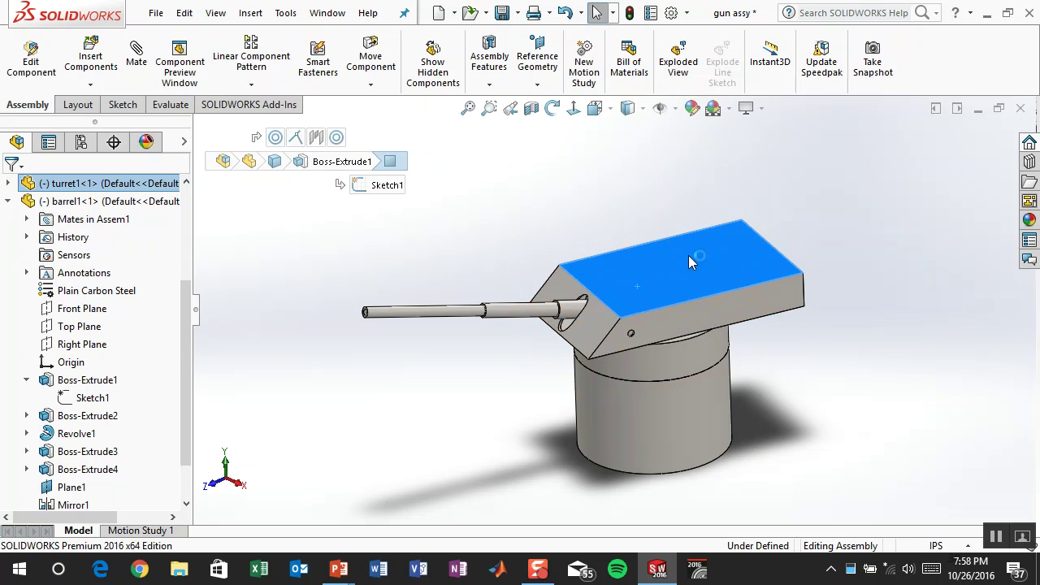
pyautogui.click(731, 170)
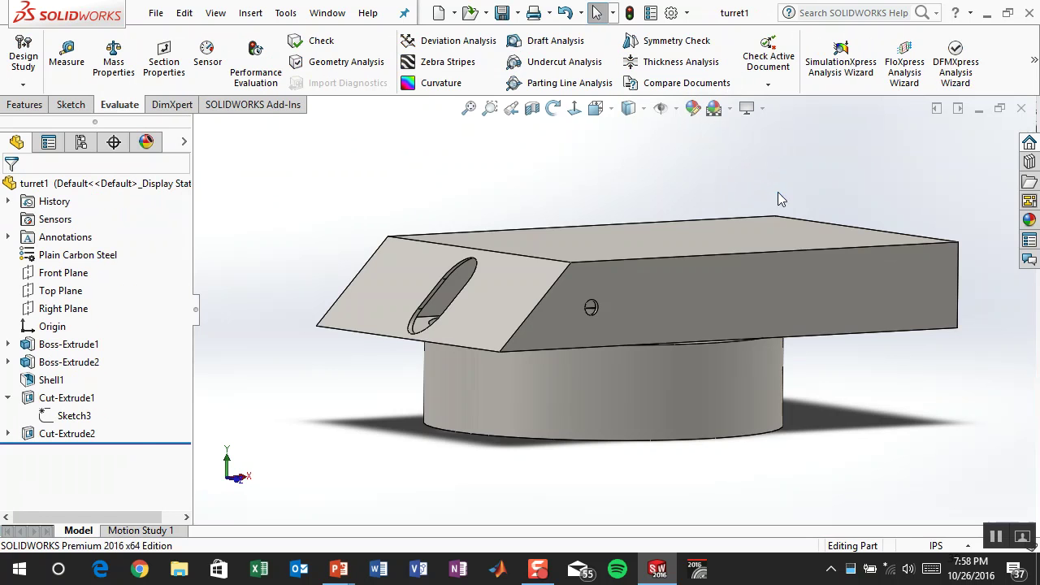
# Step: Roll turret1's feature history back to just after Boss-Extrude2, before Shell1
pyautogui.moveTo(728, 188); pyautogui.dragTo(698, 181)
pyautogui.press('Escape')
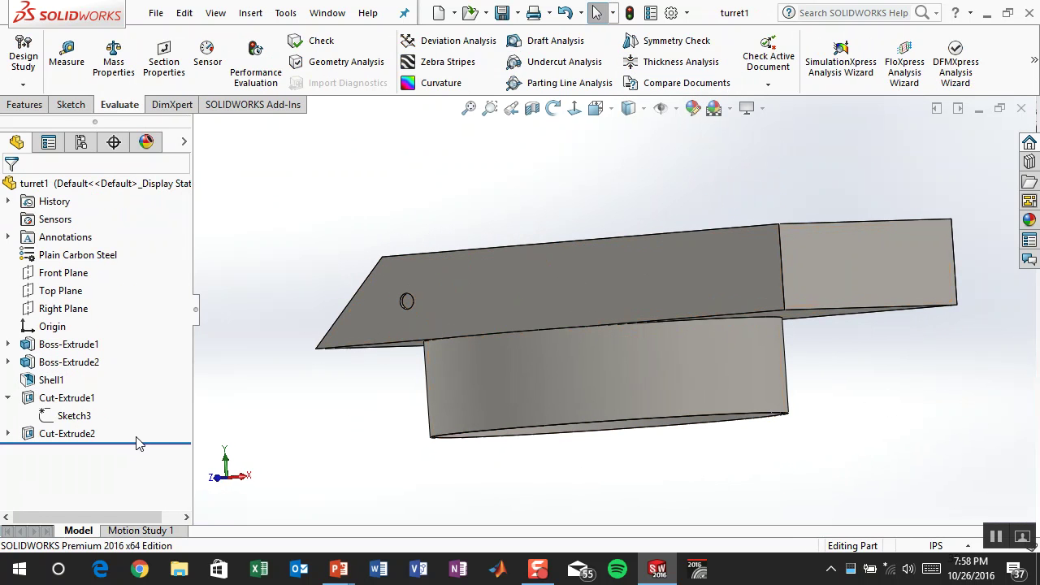
pyautogui.moveTo(147, 442); pyautogui.dragTo(165, 371)
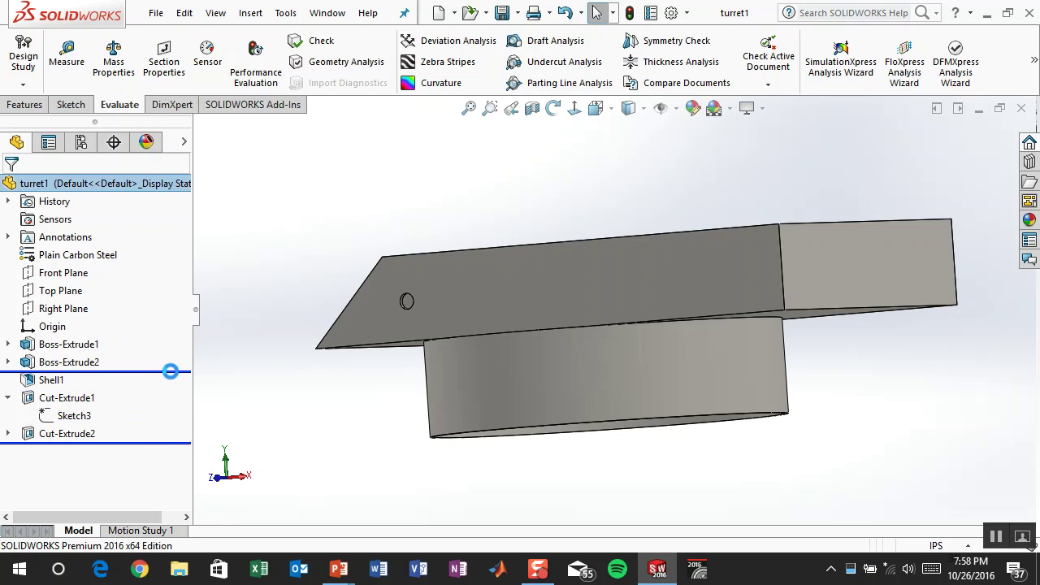
pyautogui.moveTo(365, 197); pyautogui.dragTo(387, 272, button='middle')
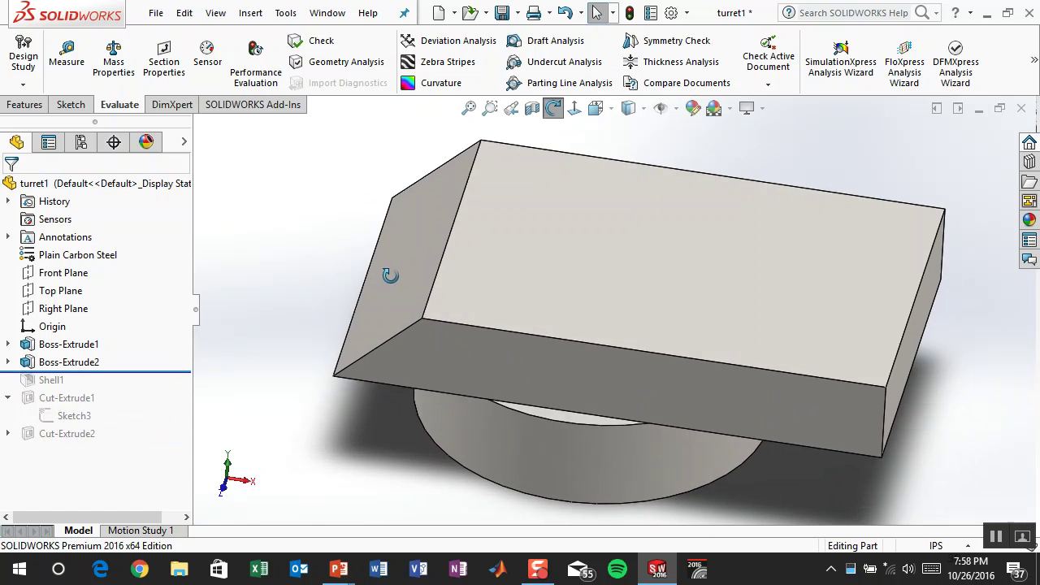
# Step: Start a constant-size symmetric fillet on one vertical rear corner edge of turret1's upper block, with a 60 in radius
pyautogui.click(887, 411)
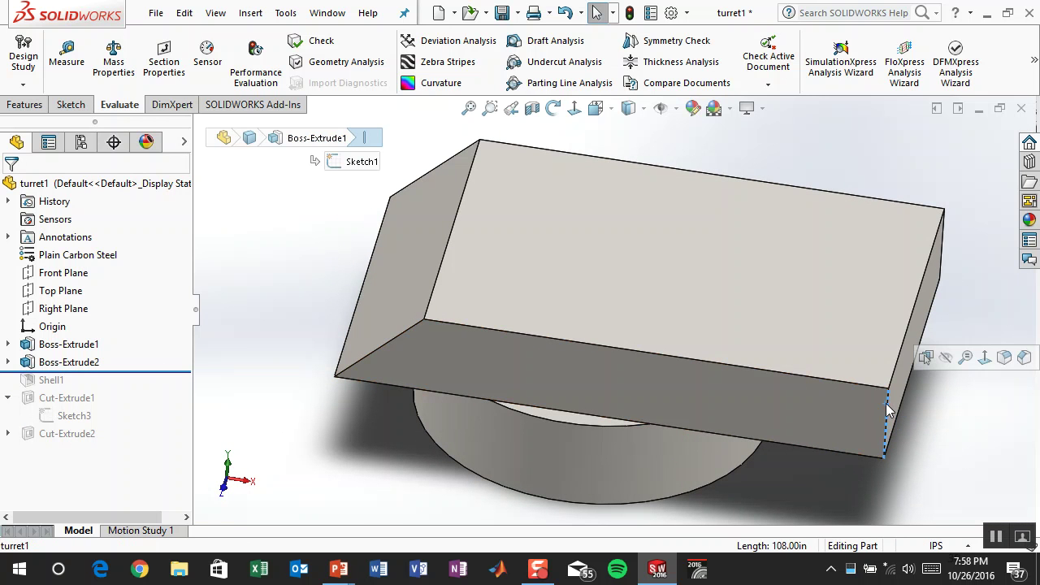
pyautogui.click(24, 105)
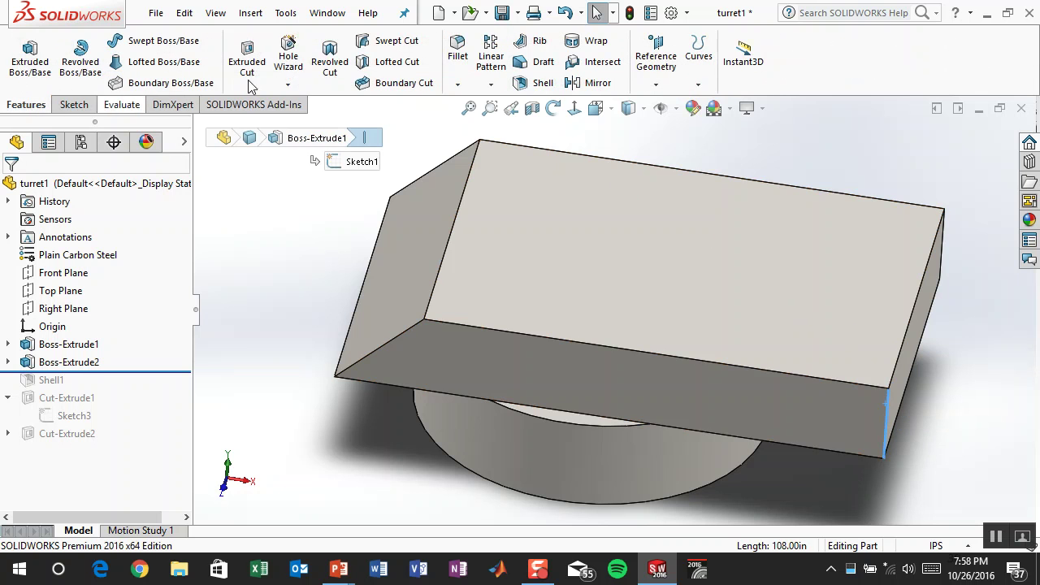
pyautogui.click(467, 49)
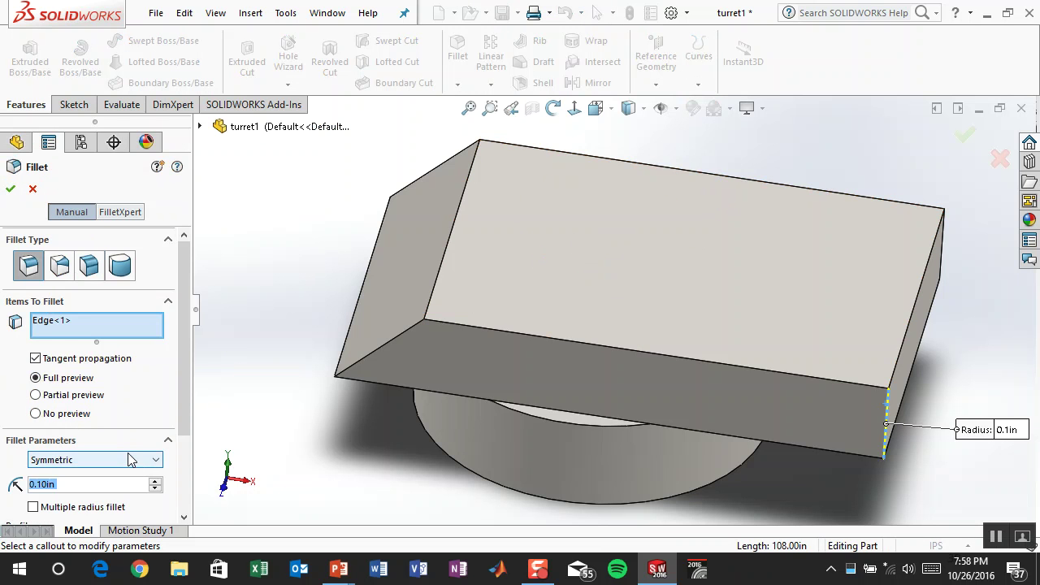
pyautogui.write('20')
pyautogui.press('Return')
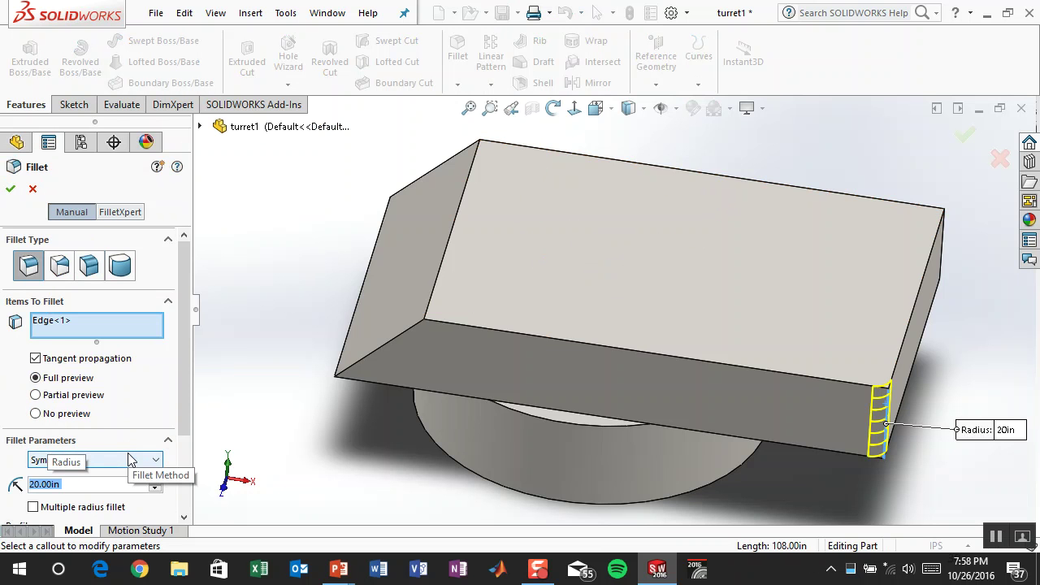
pyautogui.write('60')
pyautogui.press('Return')
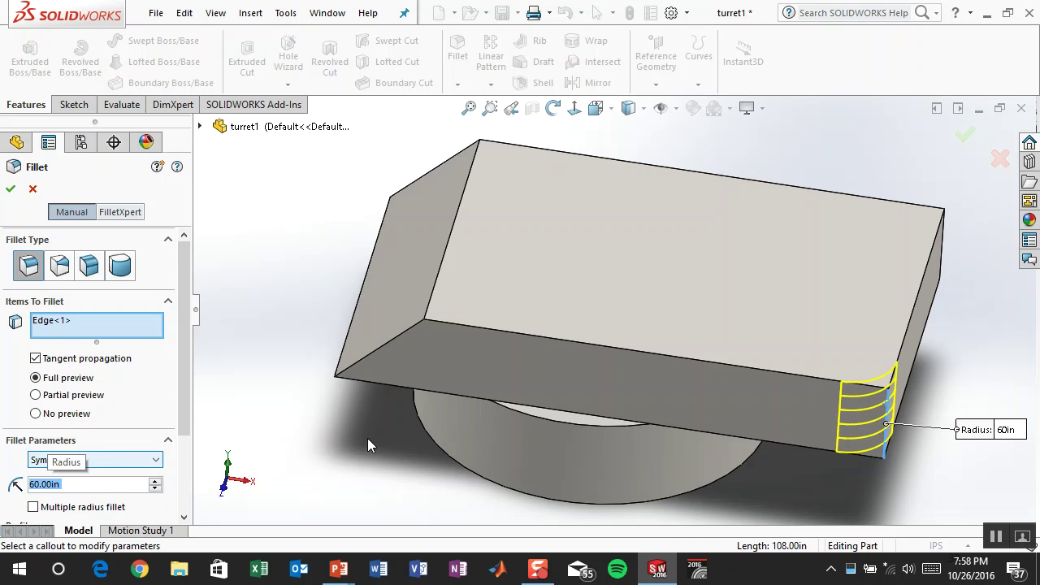
# Step: Add the other vertical rear corner edge, the rear top edge and both long top edges to the fillet and complete it
pyautogui.moveTo(426, 427); pyautogui.dragTo(251, 492, button='middle')
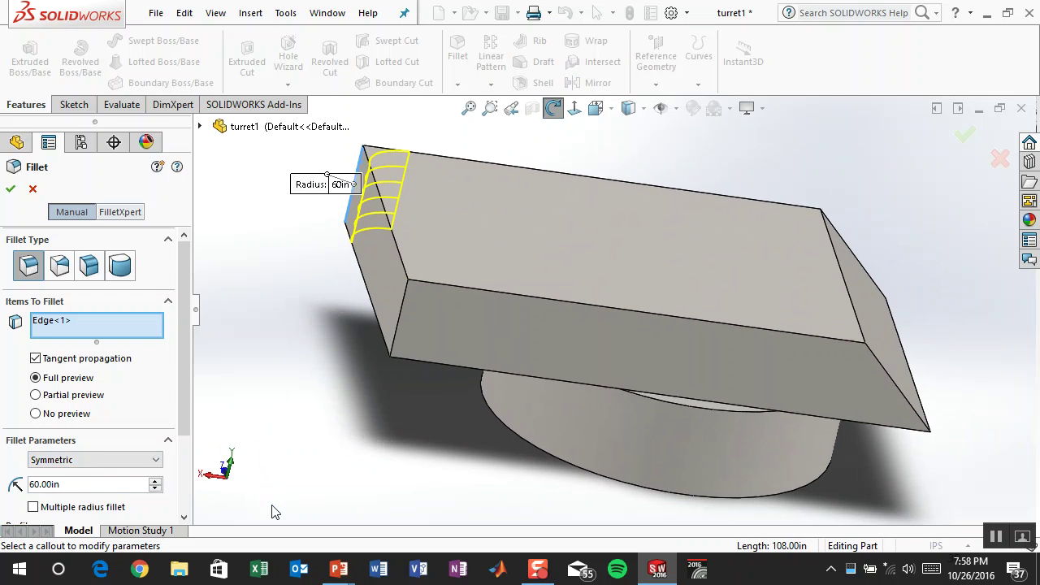
pyautogui.click(400, 329)
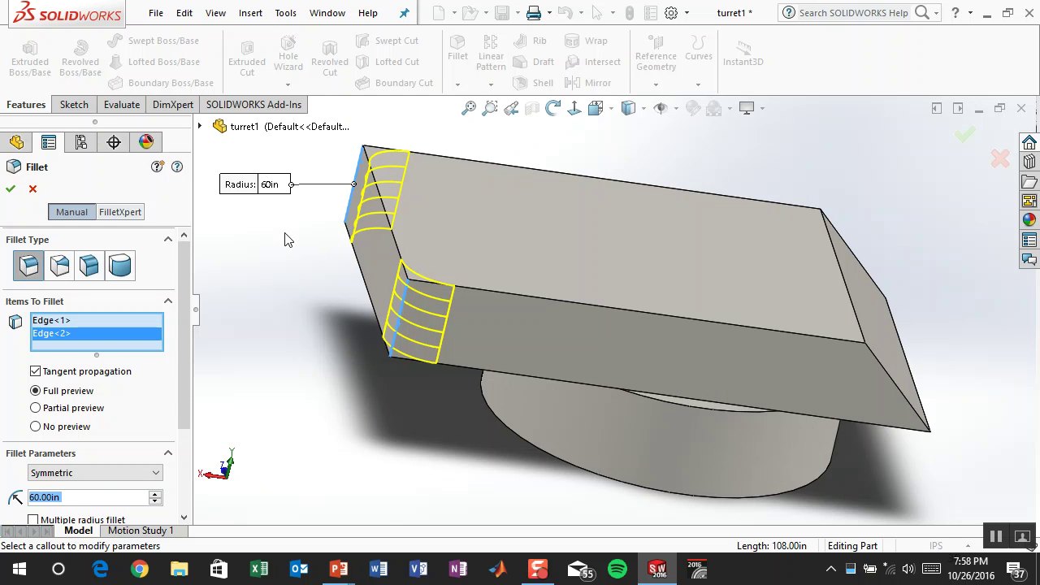
pyautogui.click(394, 242)
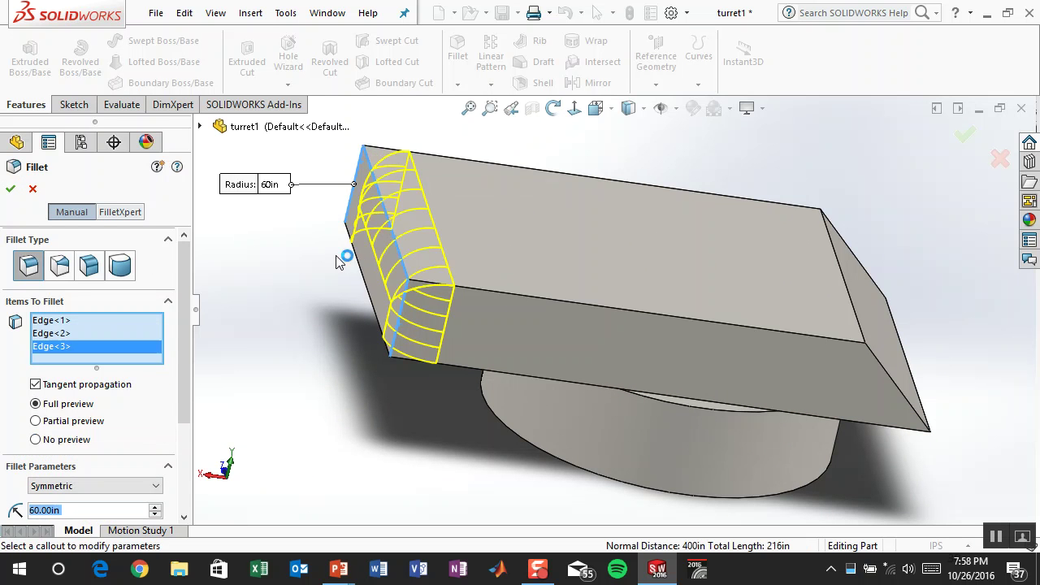
pyautogui.click(642, 316)
pyautogui.moveTo(625, 318); pyautogui.dragTo(454, 258, button='middle')
pyautogui.click(456, 249)
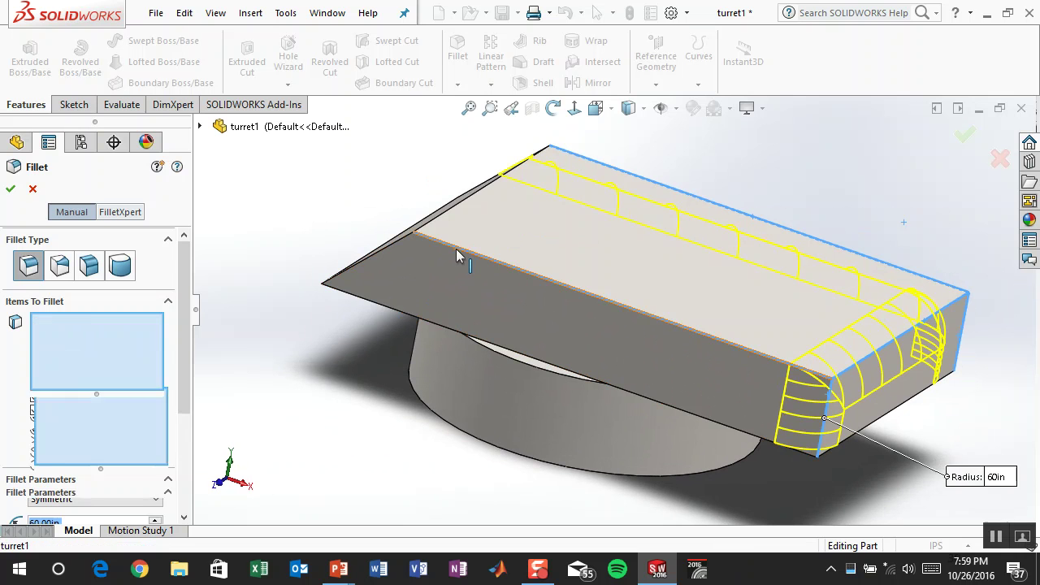
pyautogui.click(11, 189)
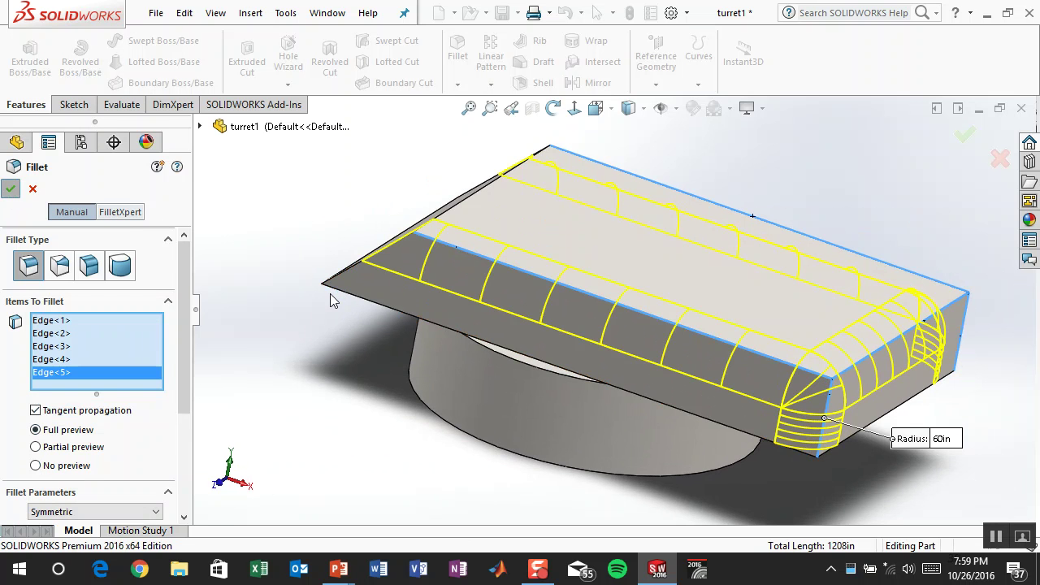
# Step: Set Fillet1's radius to 30 in and roll turret1's feature history forward to the end, past Cut-Extrude2
pyautogui.moveTo(328, 293); pyautogui.dragTo(439, 371, button='middle')
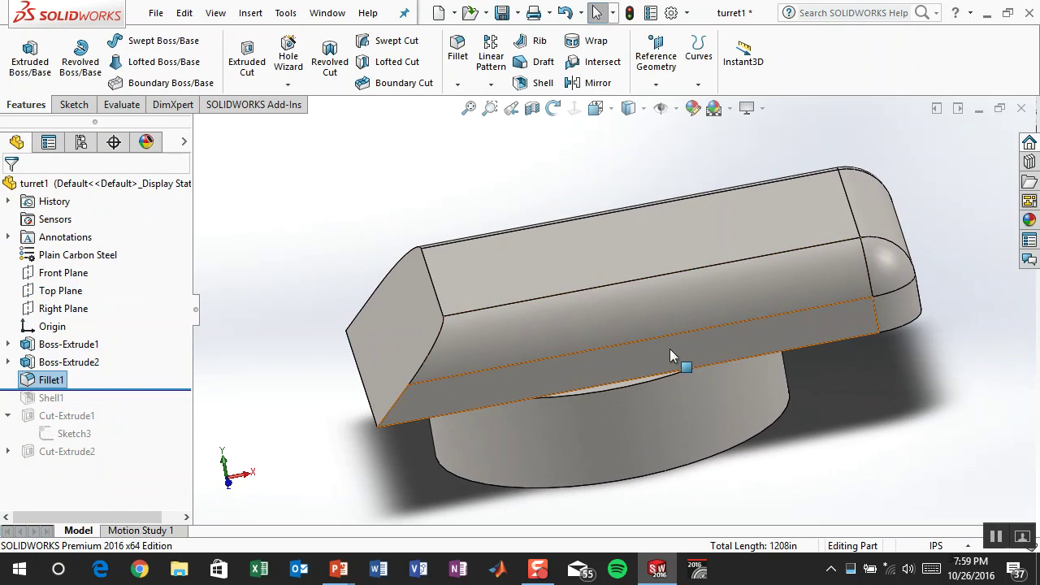
pyautogui.click(811, 285)
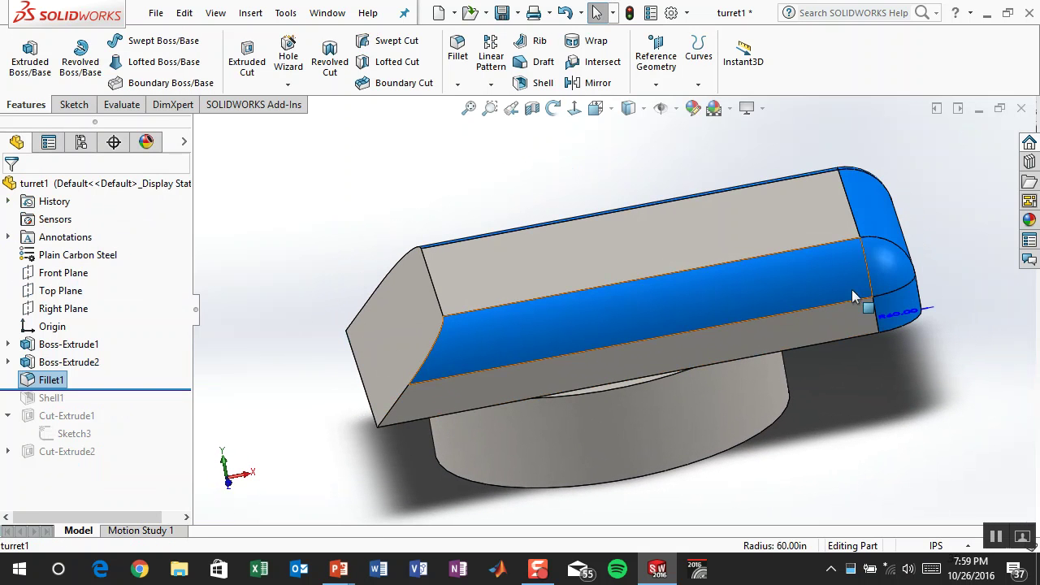
pyautogui.doubleClick(902, 313)
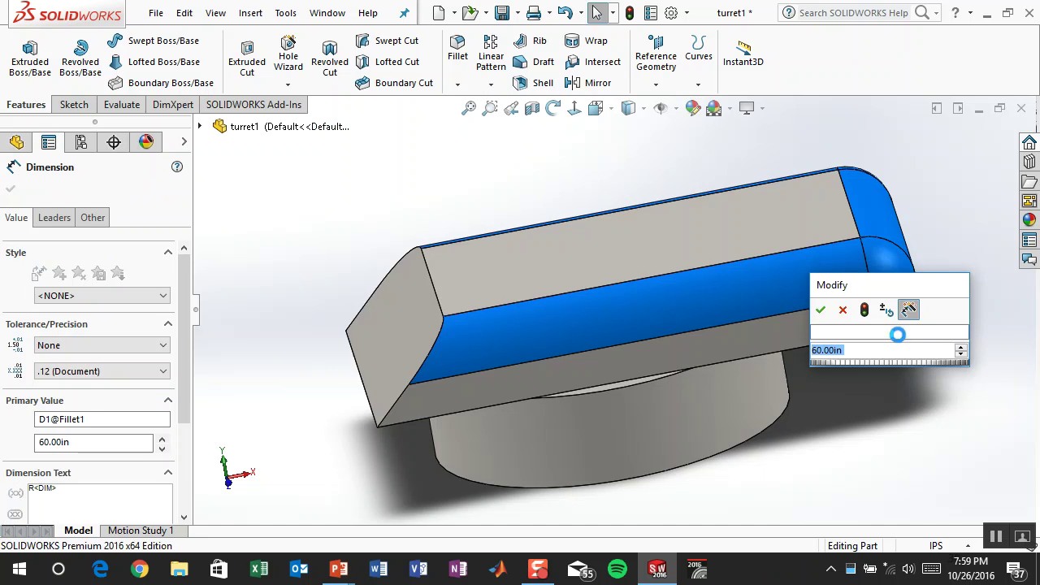
pyautogui.write('30')
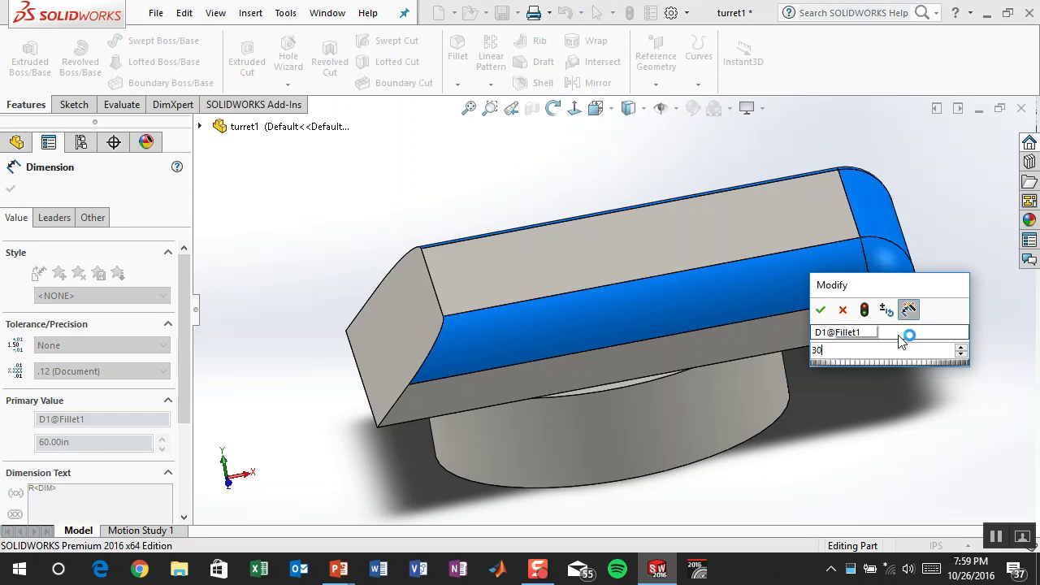
pyautogui.press('Return')
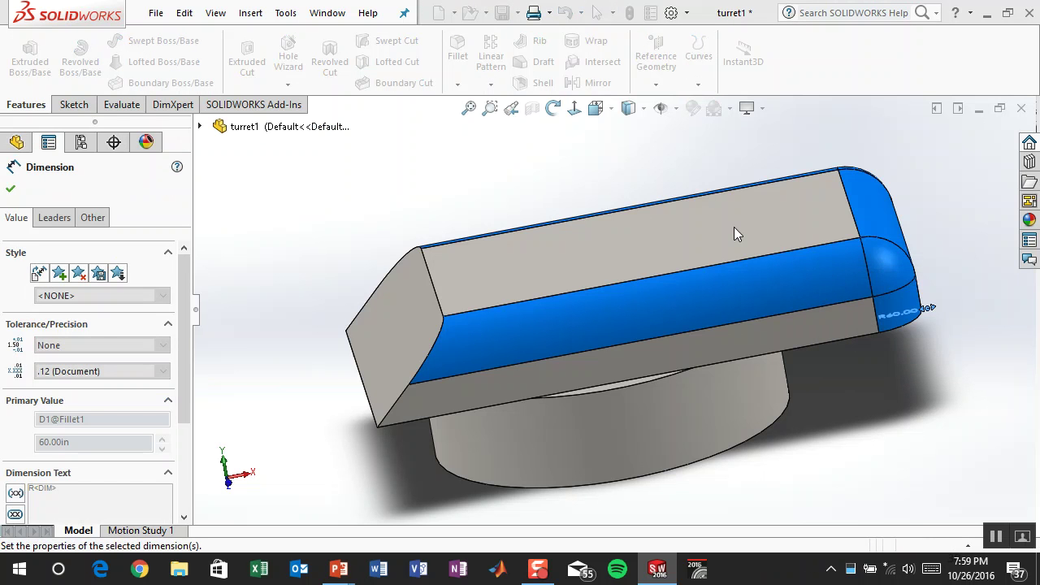
pyautogui.press('Escape')
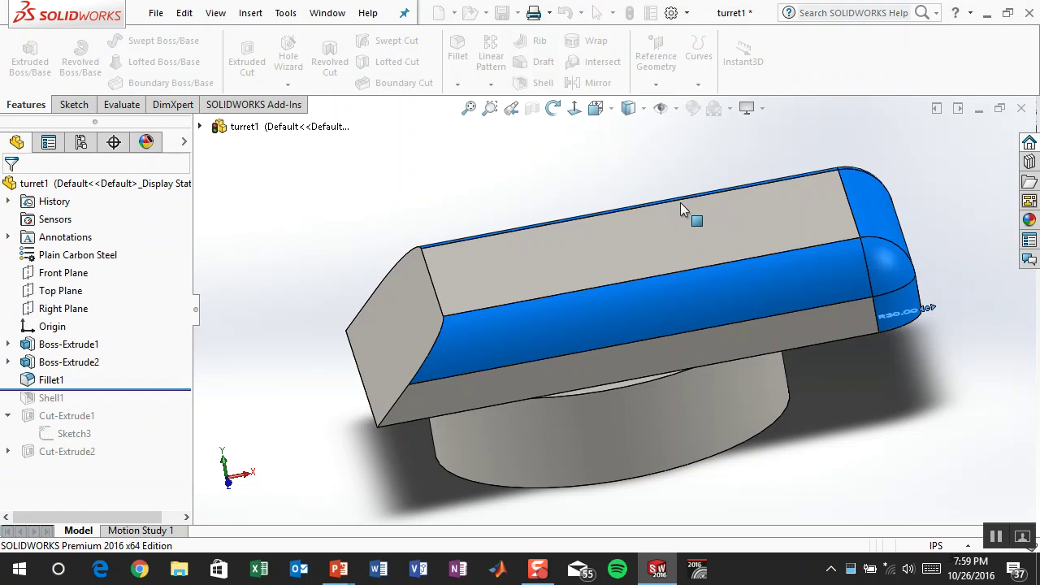
pyautogui.moveTo(465, 173); pyautogui.dragTo(493, 168, button='middle')
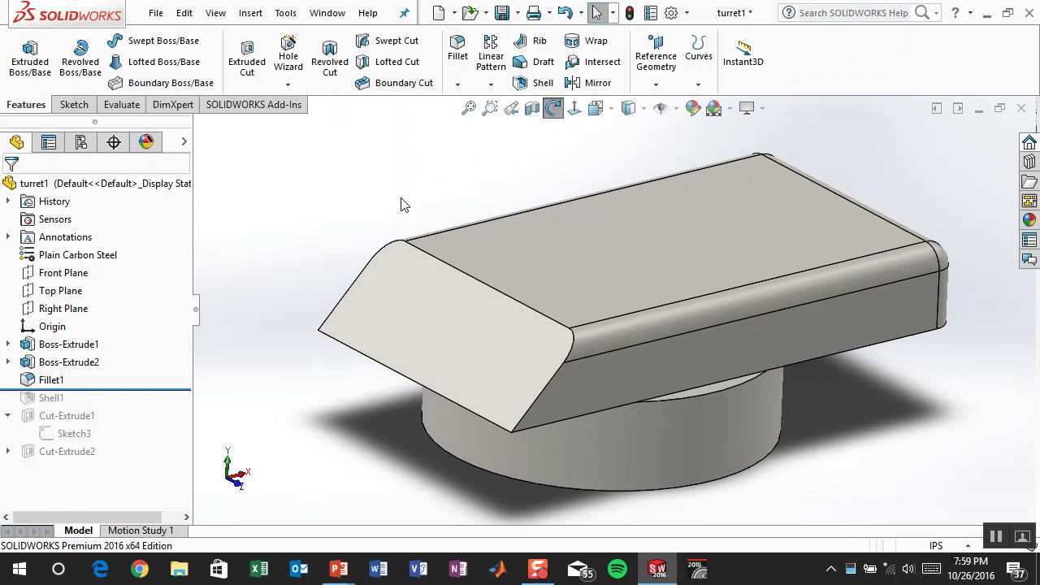
pyautogui.moveTo(114, 388); pyautogui.dragTo(120, 456)
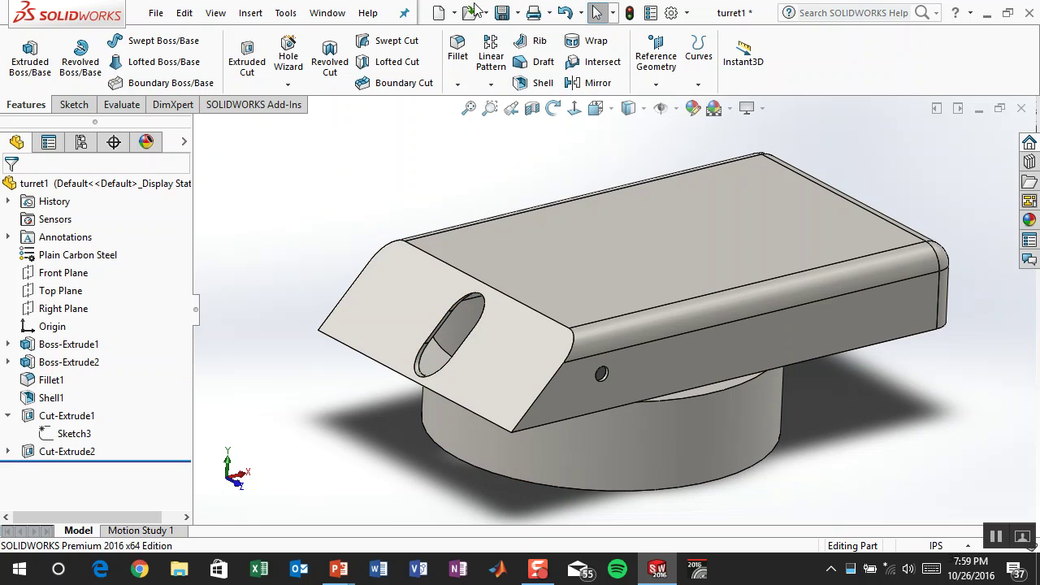
# Step: Save the turret1 part and the gun assy assembly together with the modified barrel1 part
pyautogui.click(501, 12)
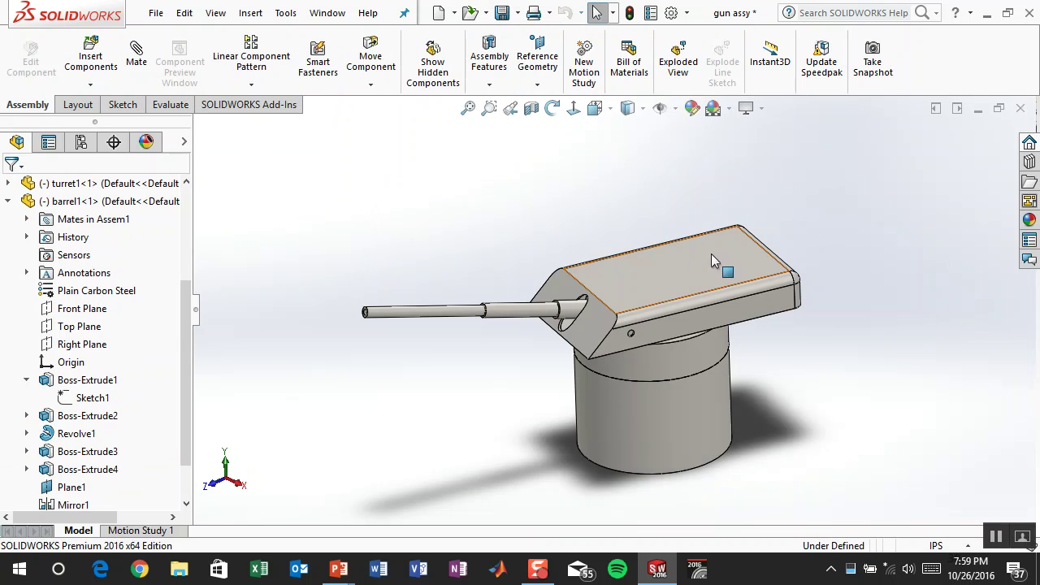
pyautogui.click(501, 12)
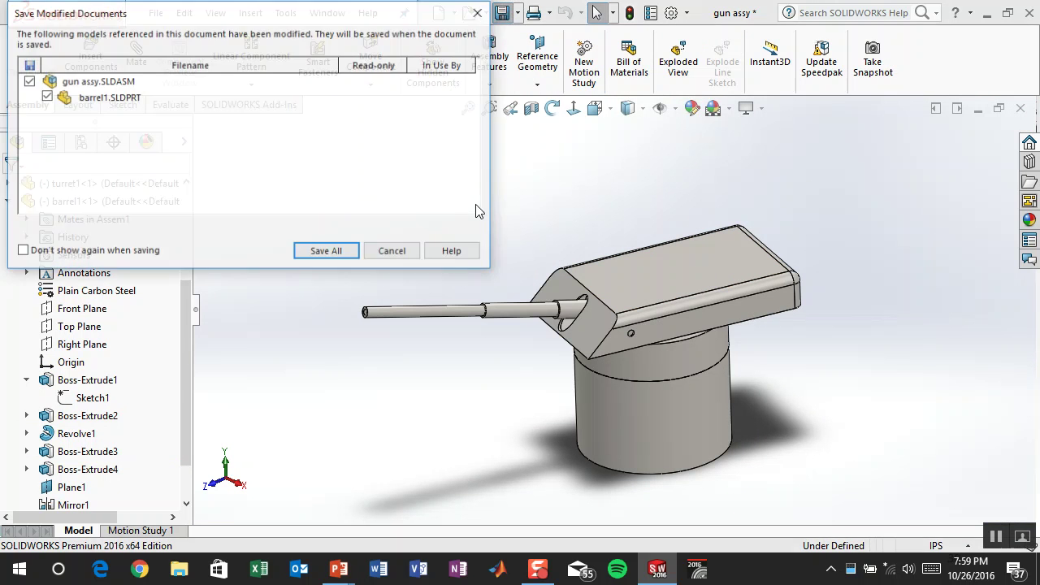
pyautogui.click(327, 252)
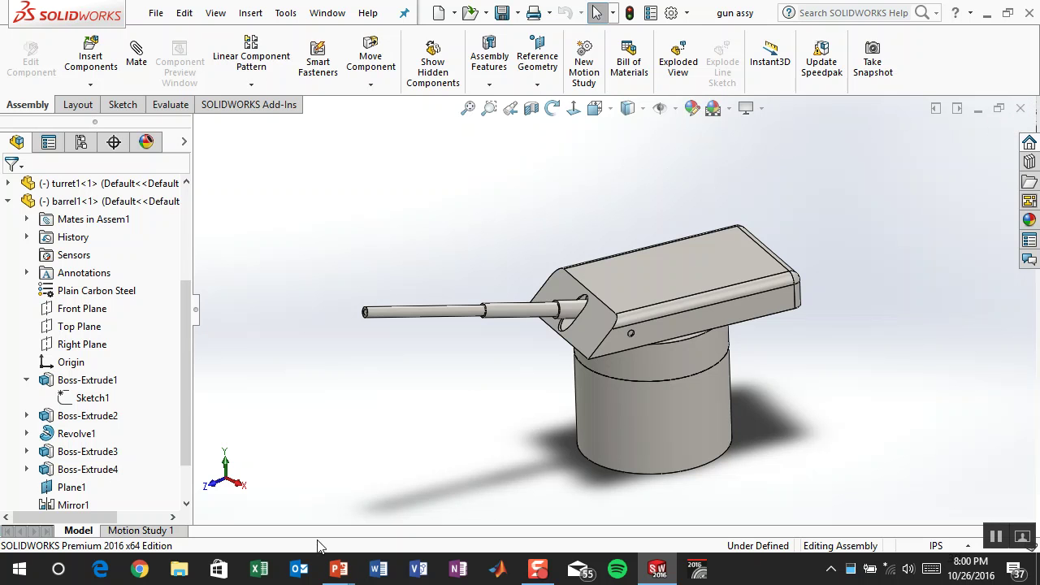
pyautogui.moveTo(338, 569)
pyautogui.click(459, 512)
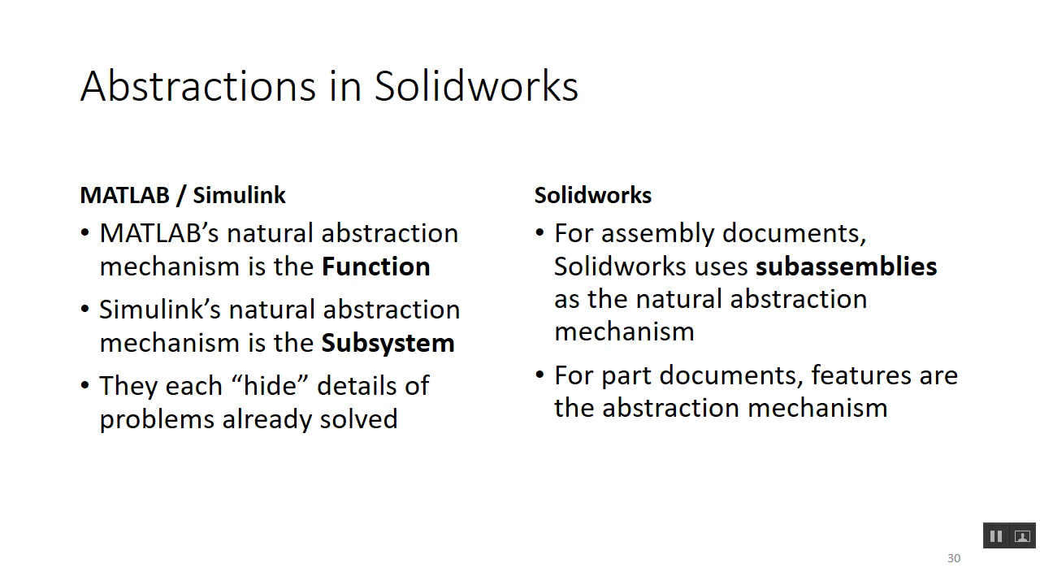
pyautogui.click(751, 316)
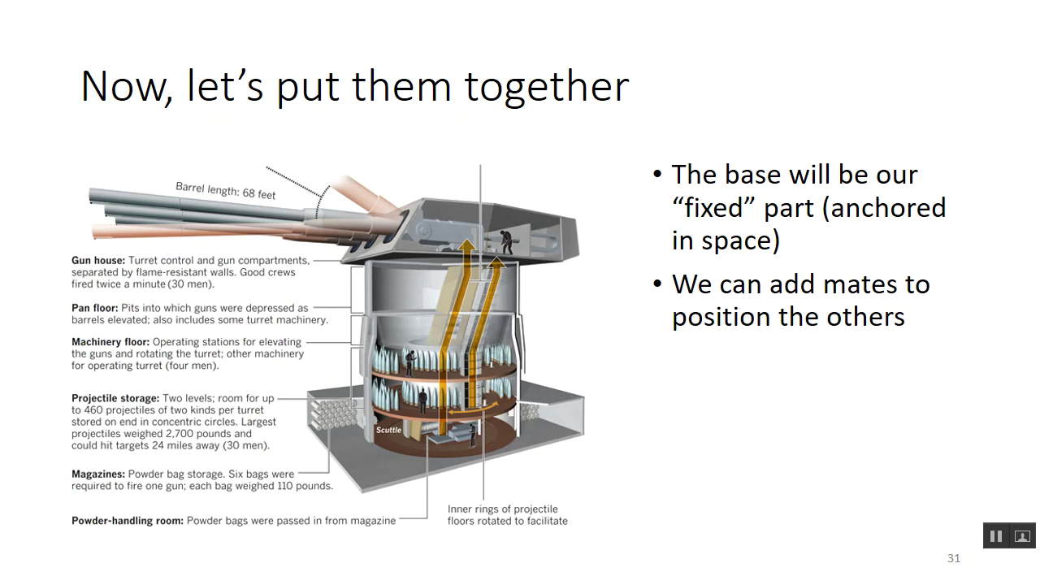
pyautogui.press('Right')
pyautogui.press('Right')
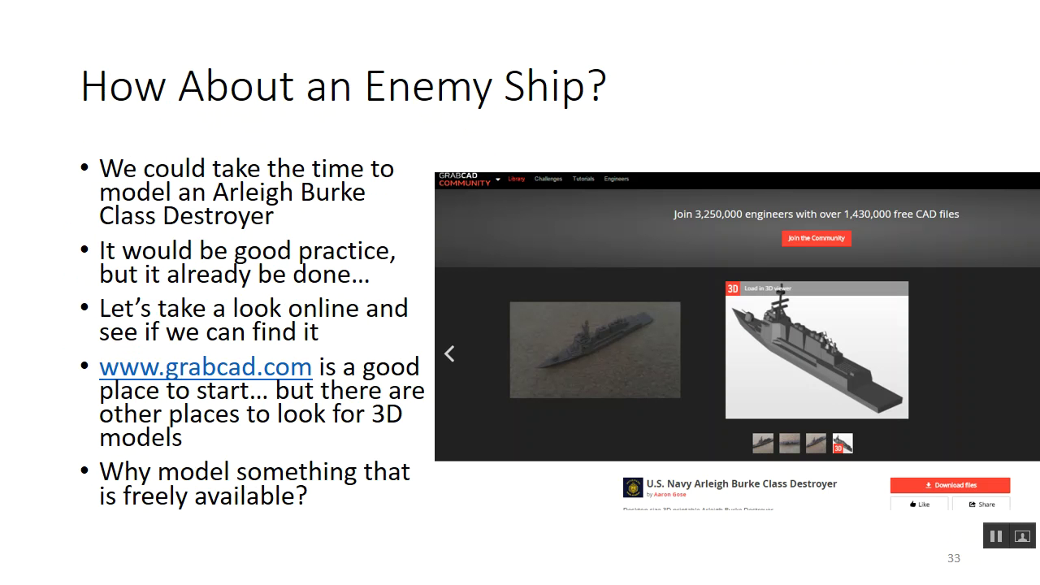
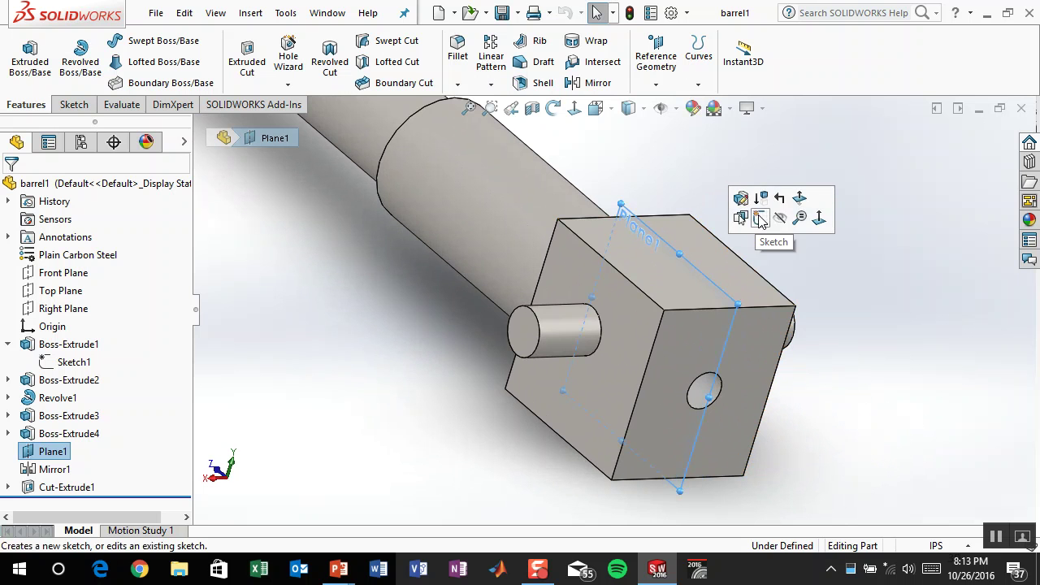
# Step: Hide Plane1 in the barrel1 part
pyautogui.click(779, 217)
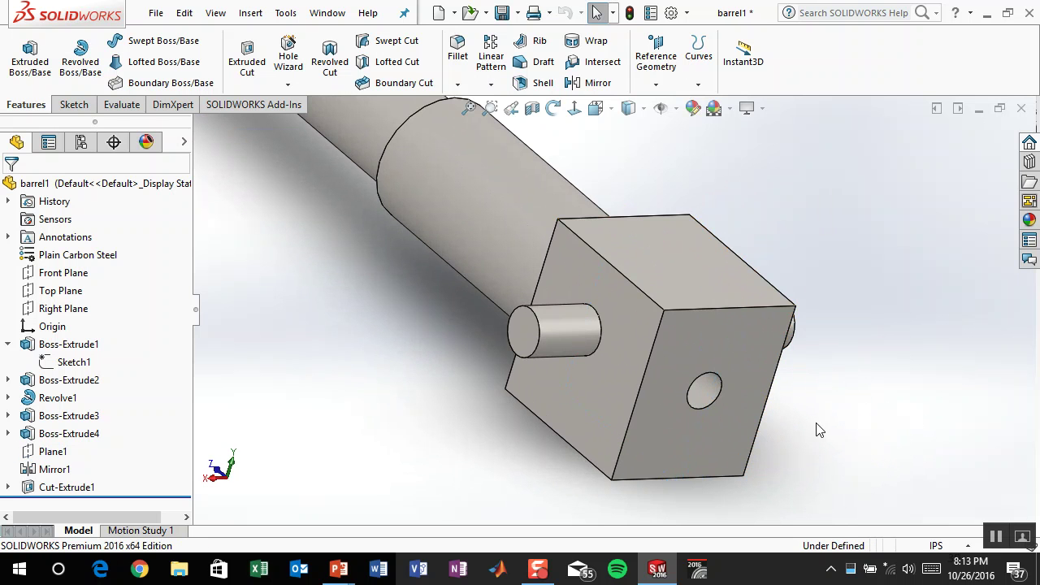
pyautogui.press('z')
pyautogui.moveTo(614, 358); pyautogui.dragTo(666, 338, button='middle')
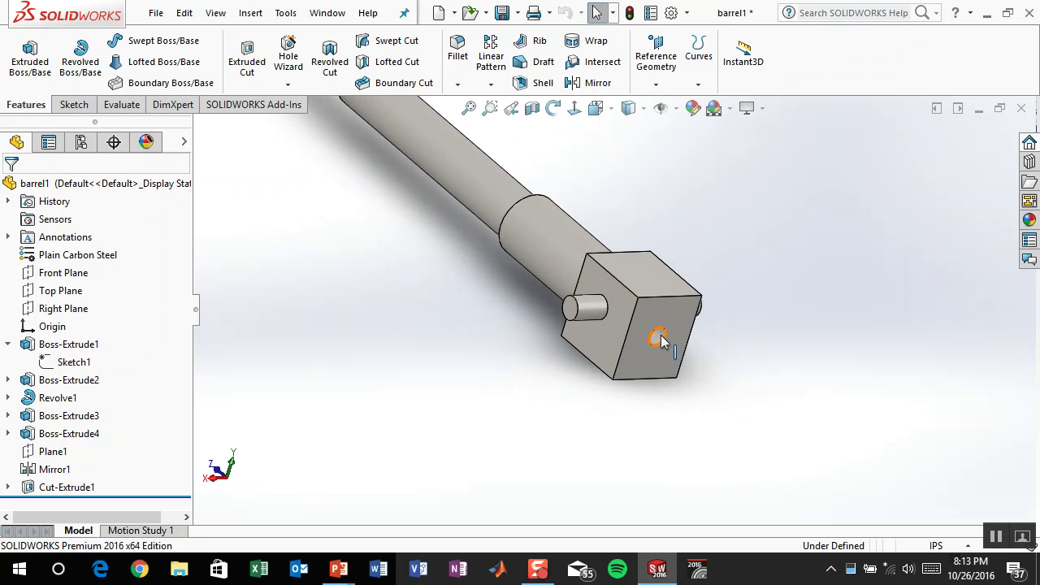
pyautogui.click(658, 338)
pyautogui.press('z')
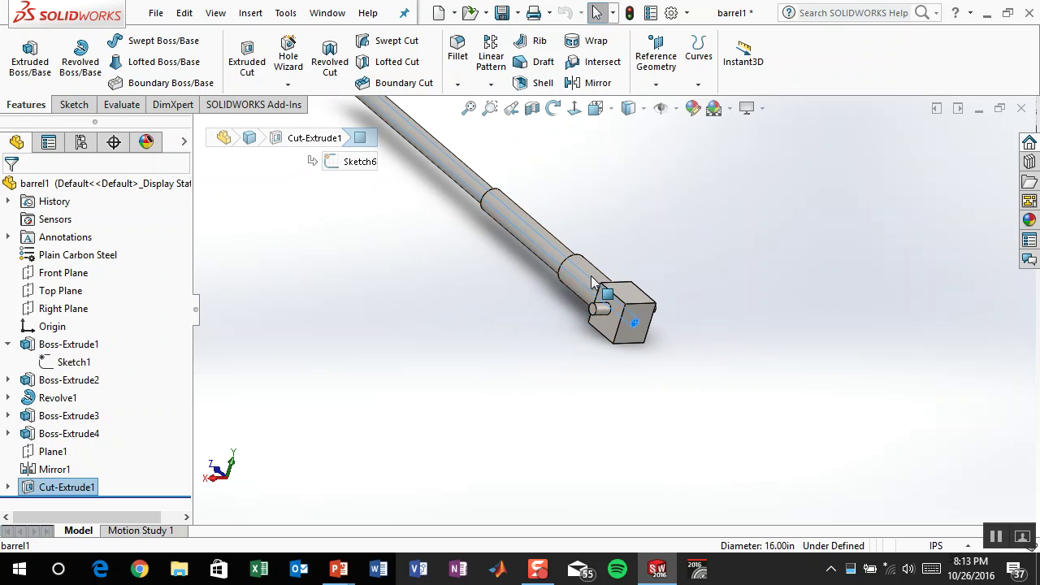
pyautogui.moveTo(616, 203); pyautogui.dragTo(652, 218, button='middle')
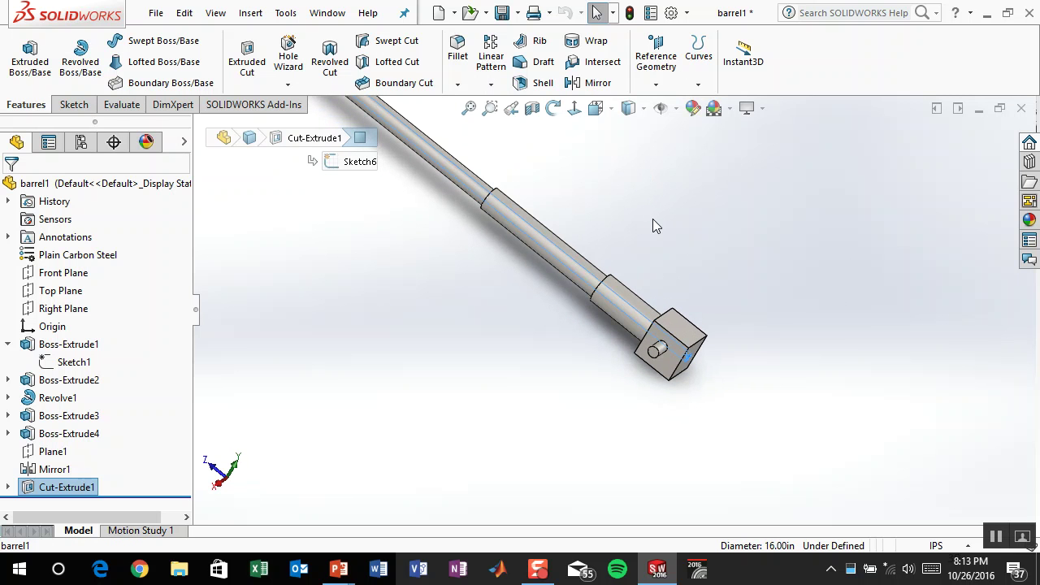
# Step: Sketch a corner rectangle about 150 in high on the block's pin-side face, enclosing the block and extending past the thickest barrel section
pyautogui.click(673, 358)
pyautogui.click(710, 310)
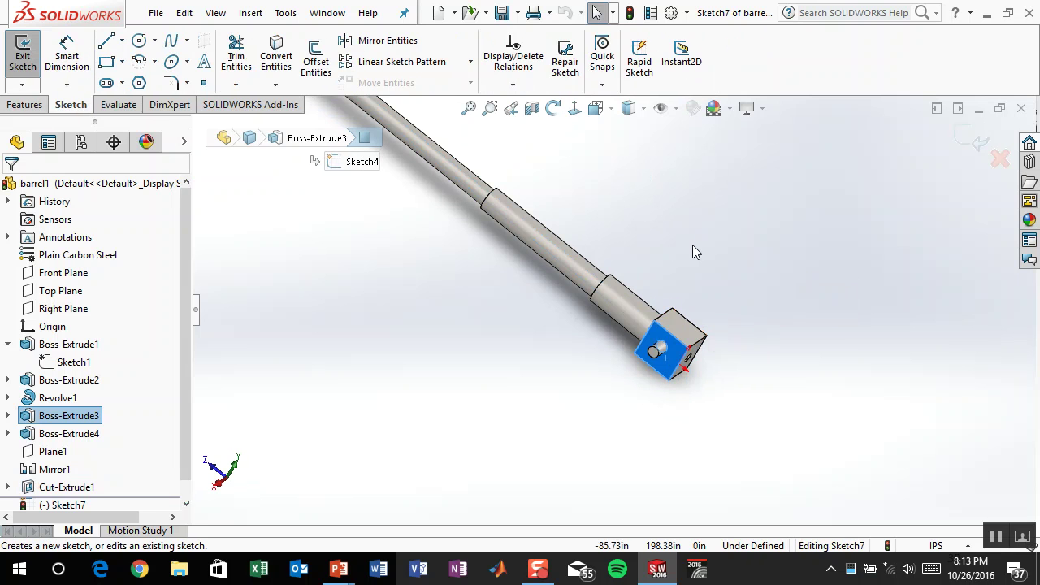
pyautogui.click(574, 108)
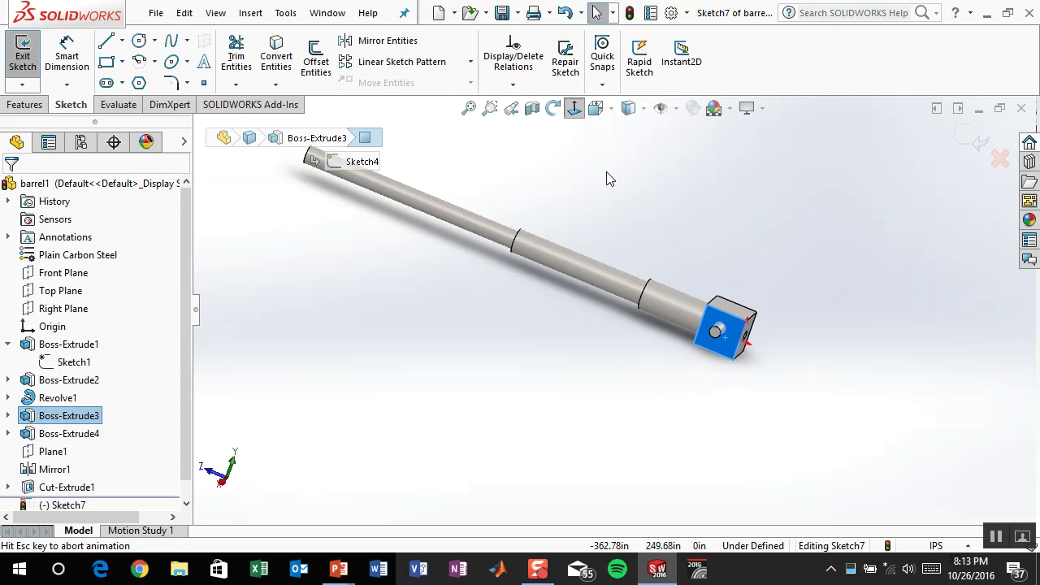
pyautogui.click(106, 62)
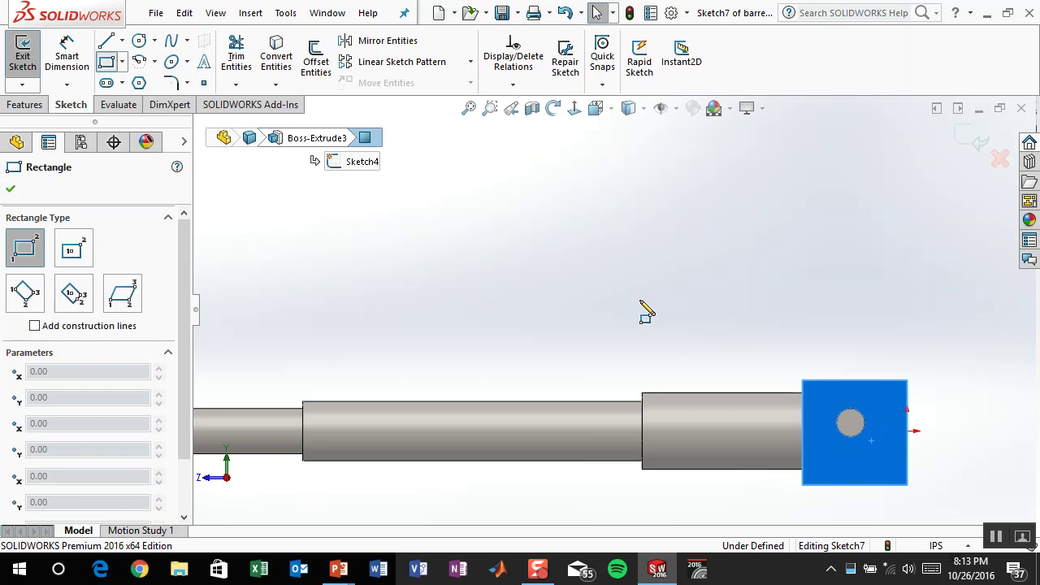
pyautogui.moveTo(644, 302)
pyautogui.mouseDown()
pyautogui.moveTo(909, 458)
pyautogui.moveTo(948, 514)
pyautogui.mouseUp()
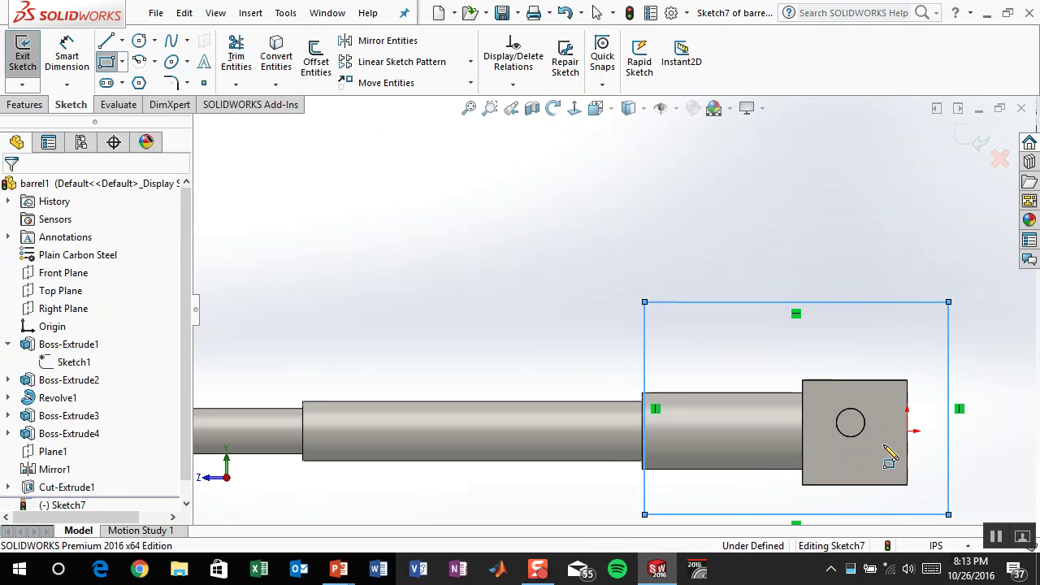
pyautogui.press('Escape')
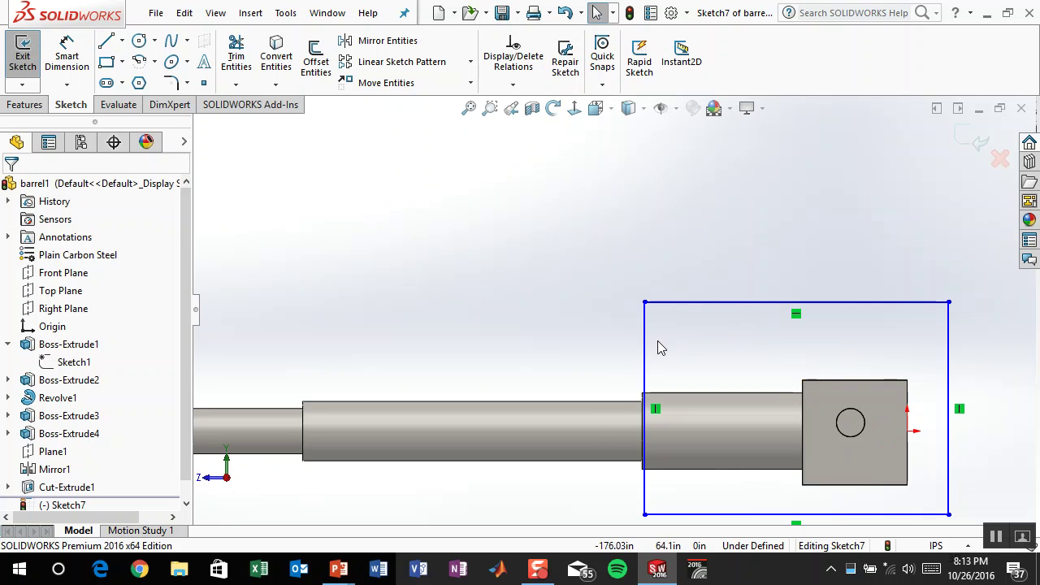
pyautogui.moveTo(646, 337); pyautogui.dragTo(606, 340)
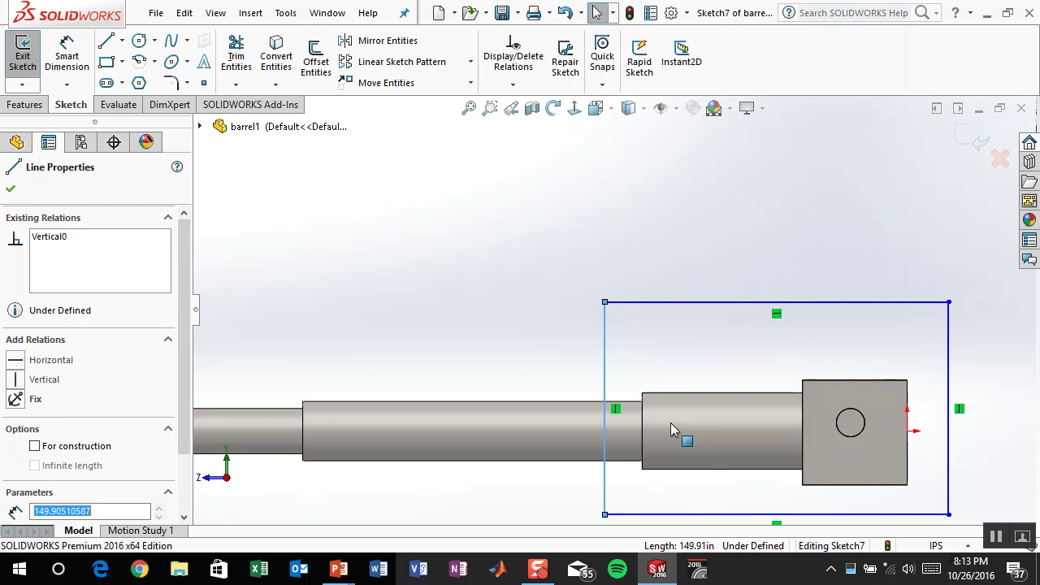
# Step: Make the rectangle's muzzle-side vertical line collinear with the step edge where the thickest barrel section begins
pyautogui.press('Escape')
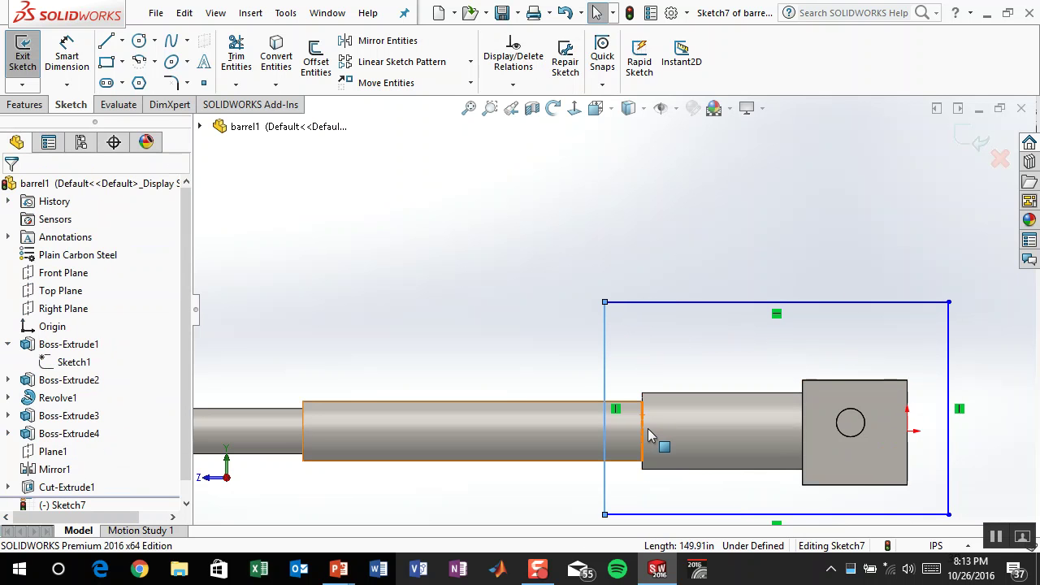
pyautogui.keyDown('ctrl'); pyautogui.click(646, 426); pyautogui.keyUp('ctrl')
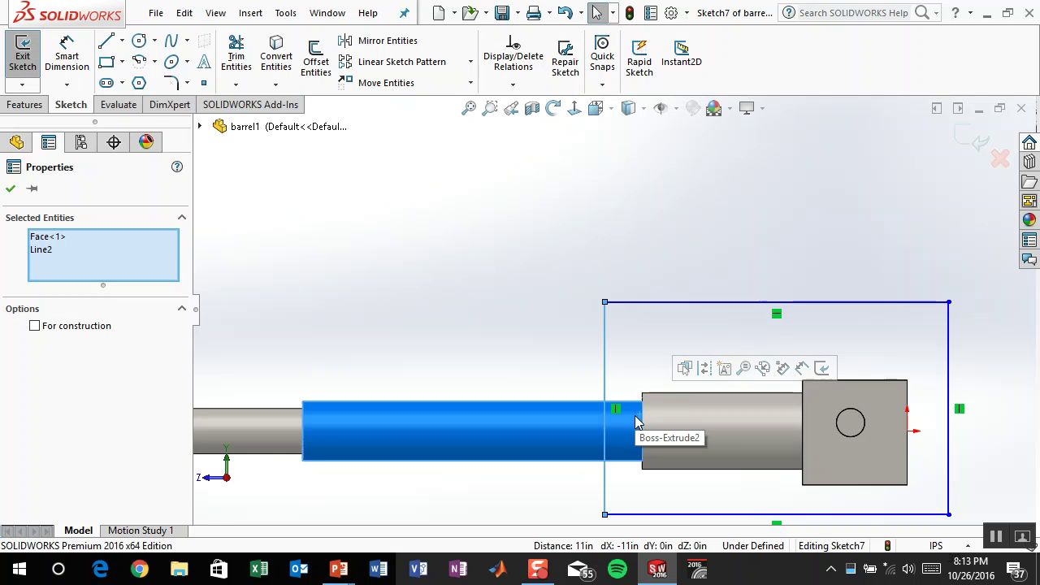
pyautogui.click(58, 237)
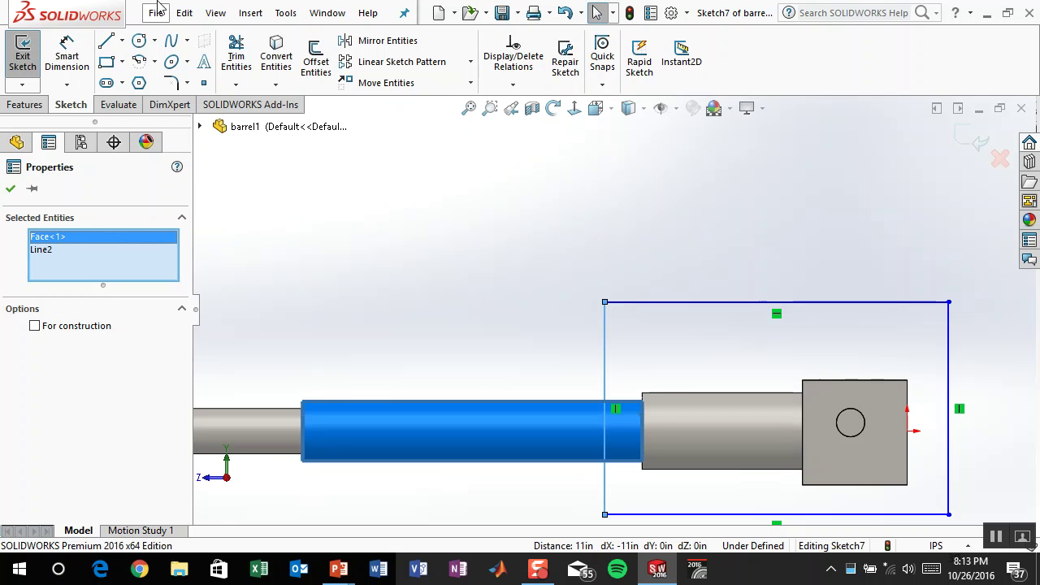
pyautogui.press('Delete')
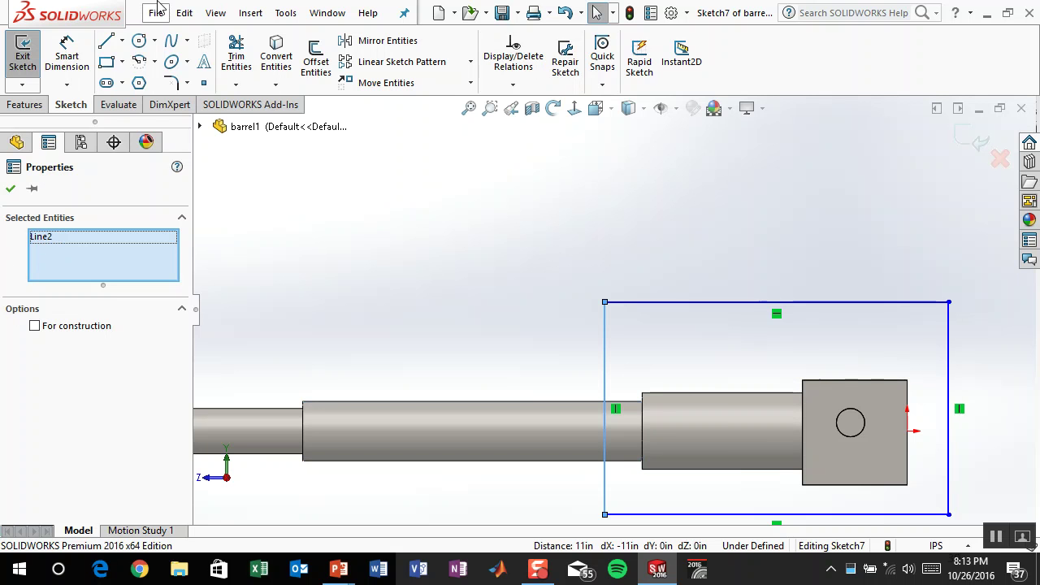
pyautogui.click(641, 428)
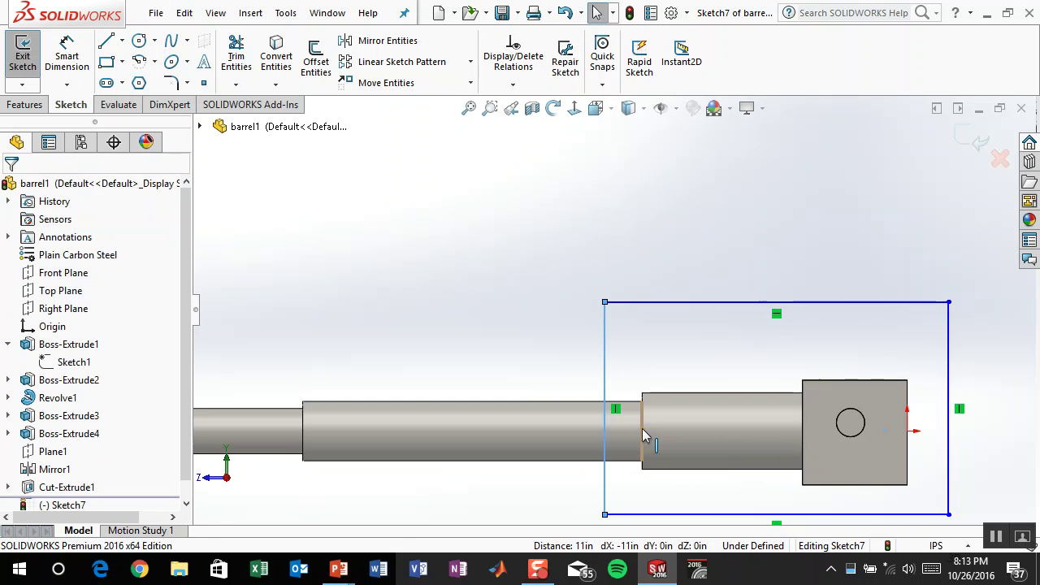
pyautogui.keyDown('ctrl'); pyautogui.click(642, 428); pyautogui.keyUp('ctrl')
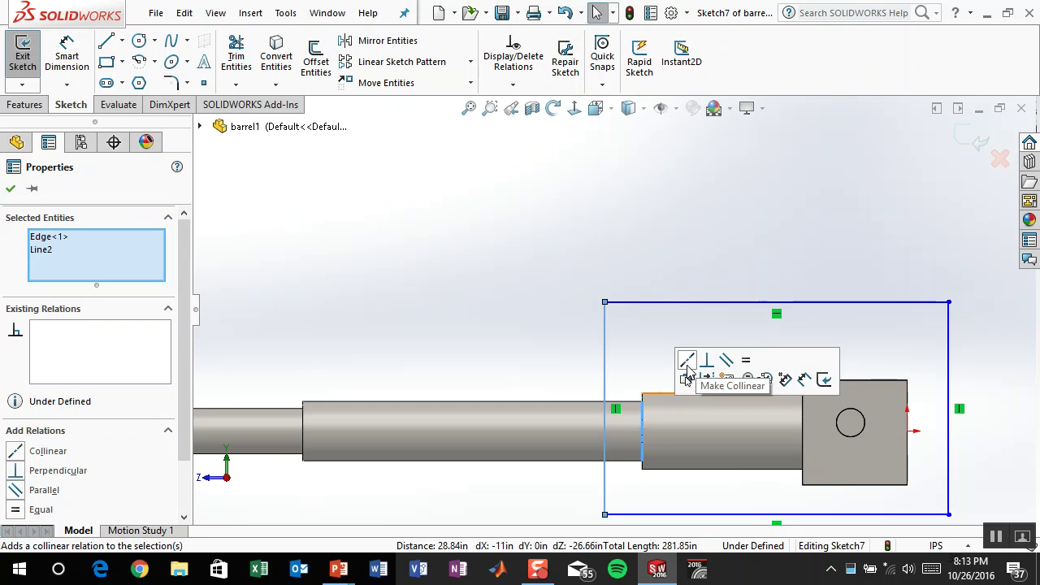
pyautogui.click(686, 372)
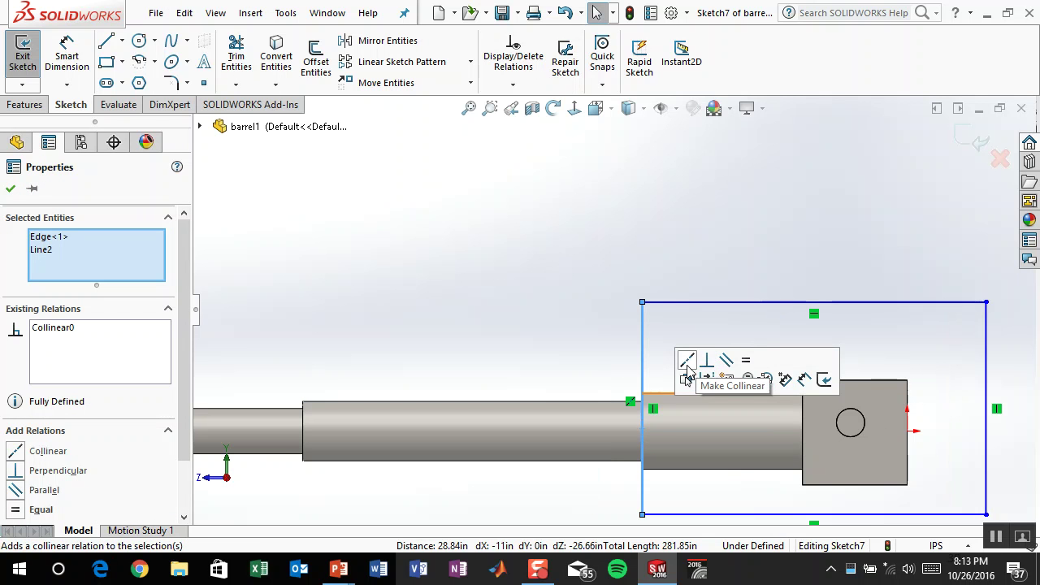
pyautogui.click(265, 209)
# Step: Split the barrel's inner bore face with a projection Split Line from the rectangle sketch and check the resulting rear face
pyautogui.click(26, 104)
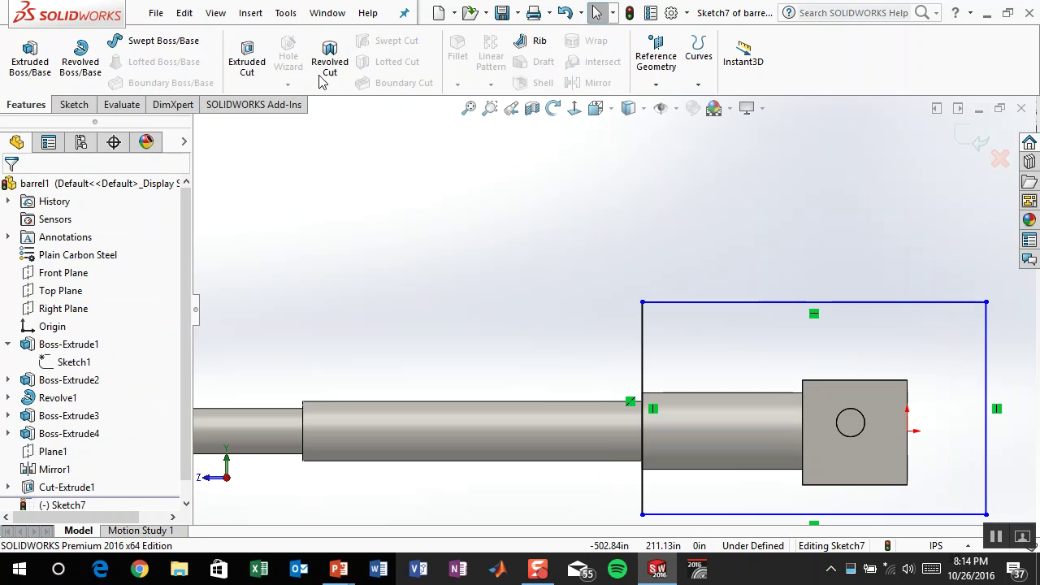
pyautogui.click(697, 84)
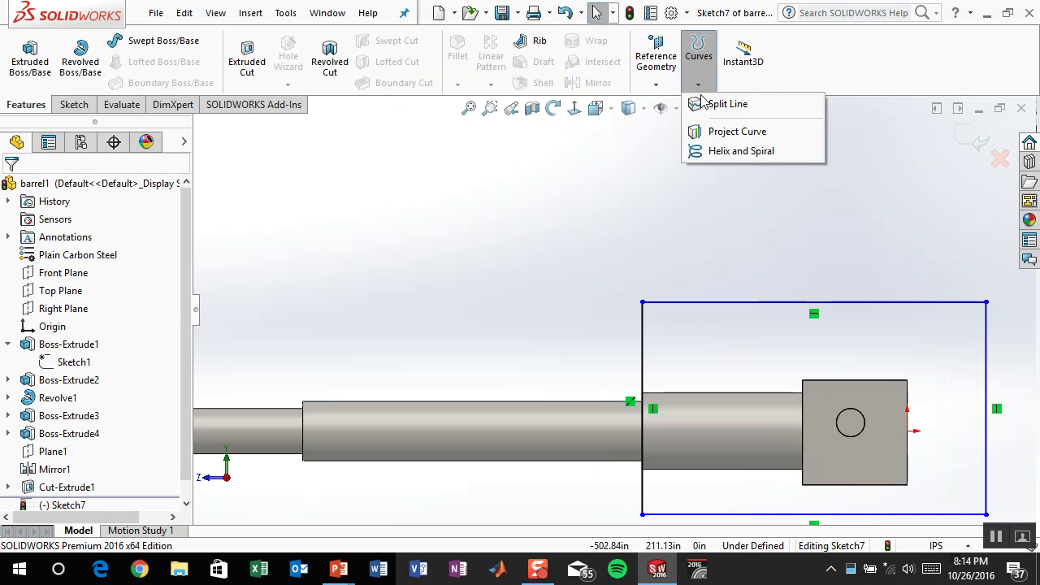
pyautogui.click(704, 110)
pyautogui.moveTo(662, 217); pyautogui.dragTo(713, 251, button='middle')
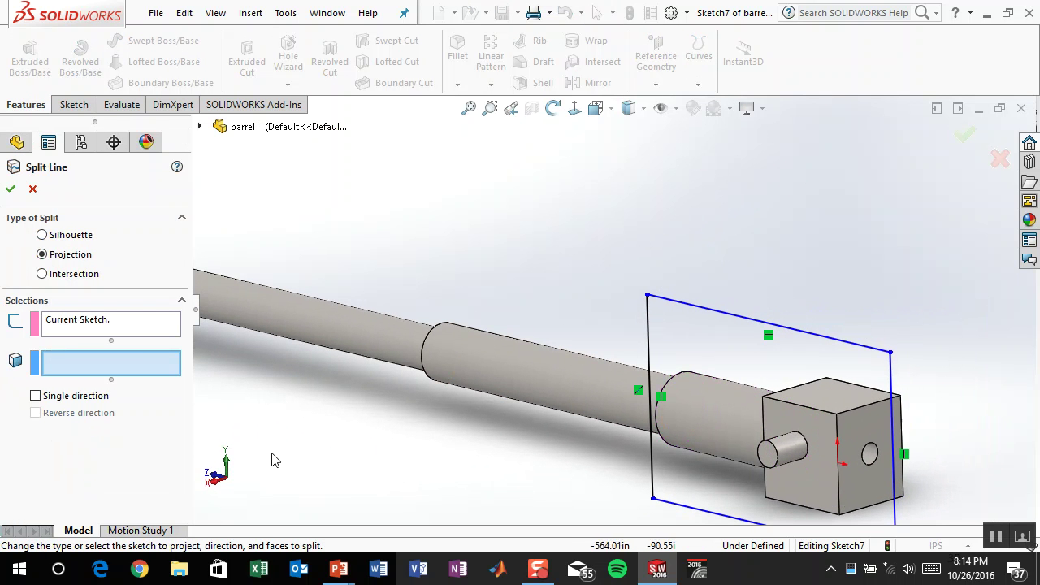
pyautogui.click(870, 455)
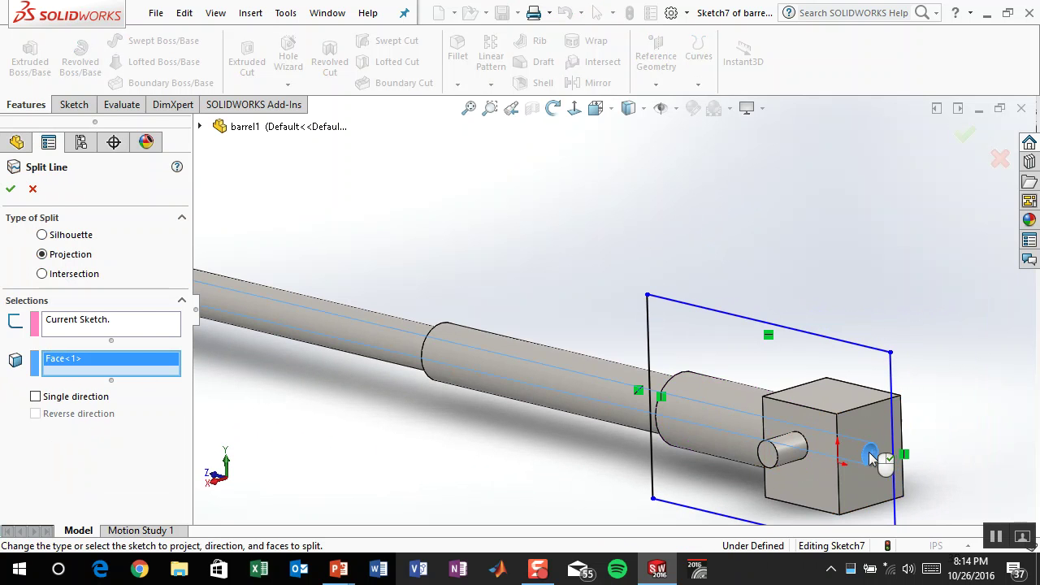
pyautogui.click(10, 189)
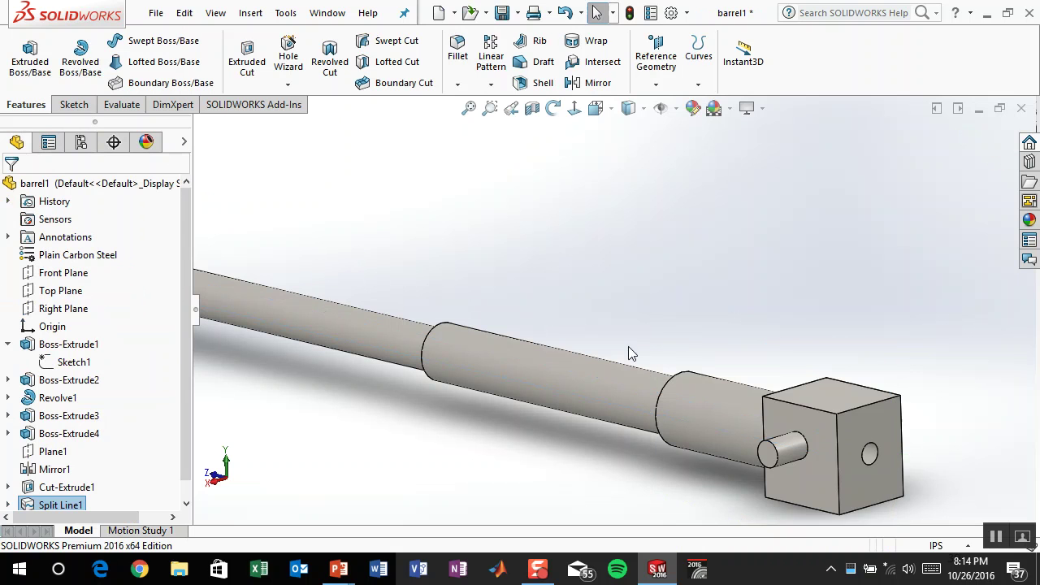
pyautogui.click(869, 455)
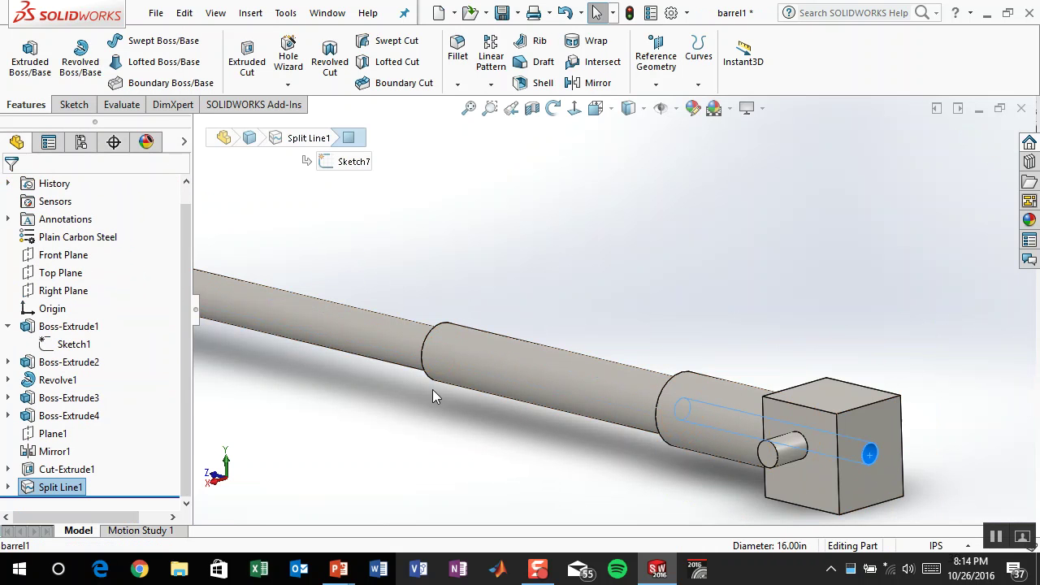
pyautogui.click(754, 238)
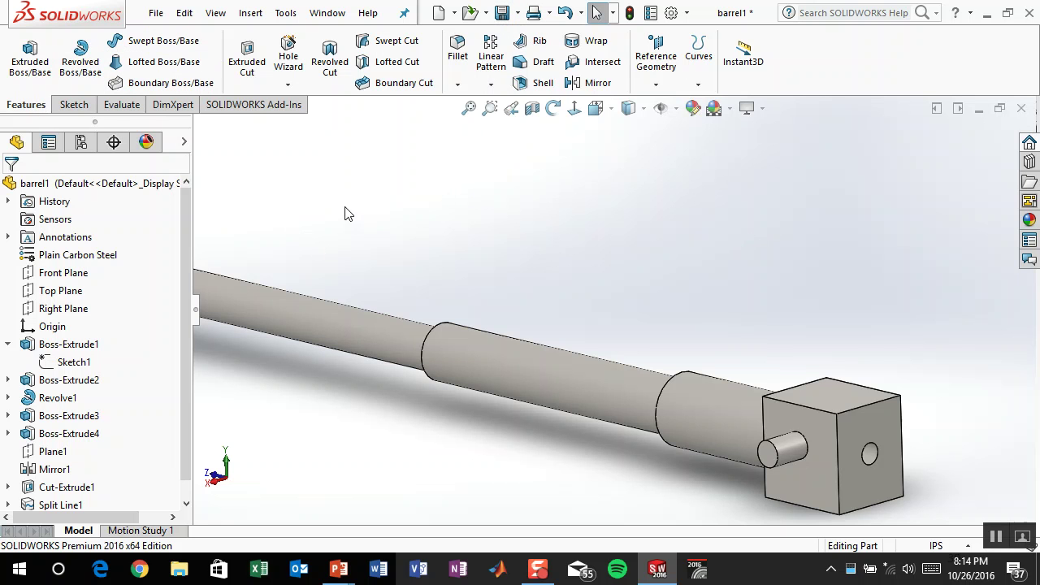
# Step: Save the barrel1 part and turn on the SOLIDWORKS Simulation add-in
pyautogui.hotkey('ctrl', 's')
pyautogui.click(254, 104)
pyautogui.click(333, 65)
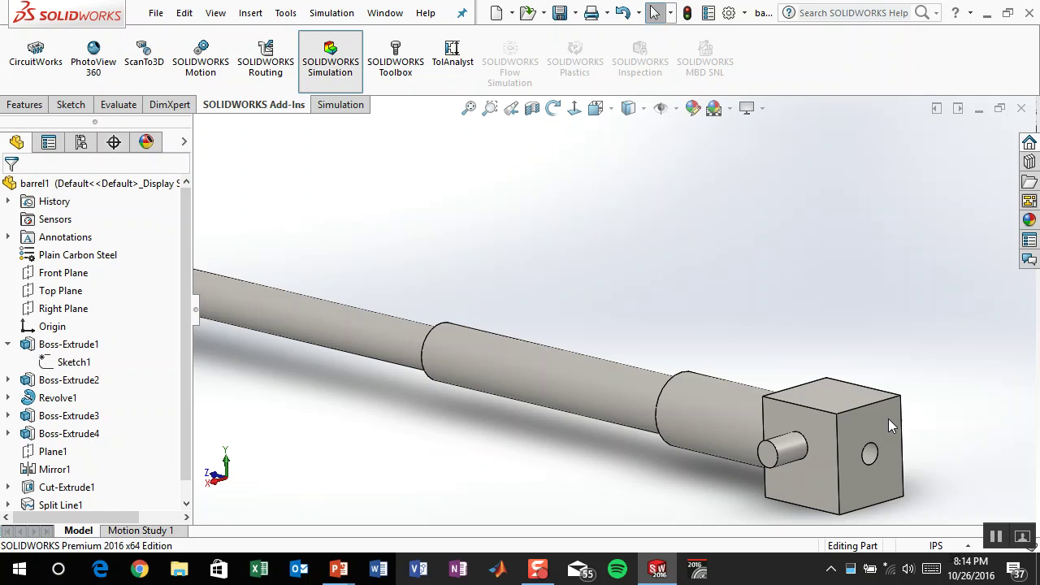
# Step: Create a Static simulation study named Static 1 for the barrel
pyautogui.click(353, 109)
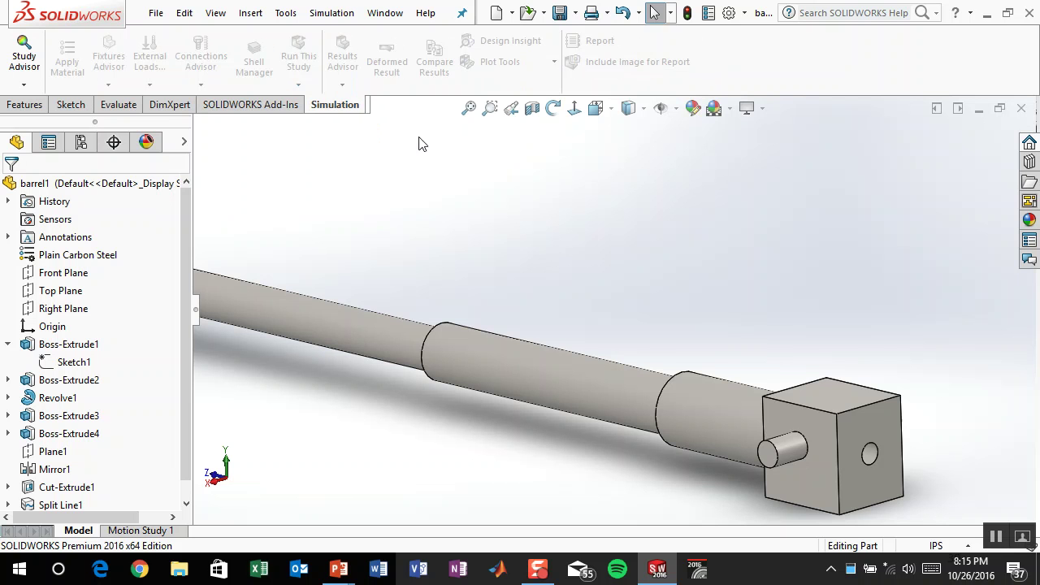
pyautogui.scroll(-2, 971, 445)
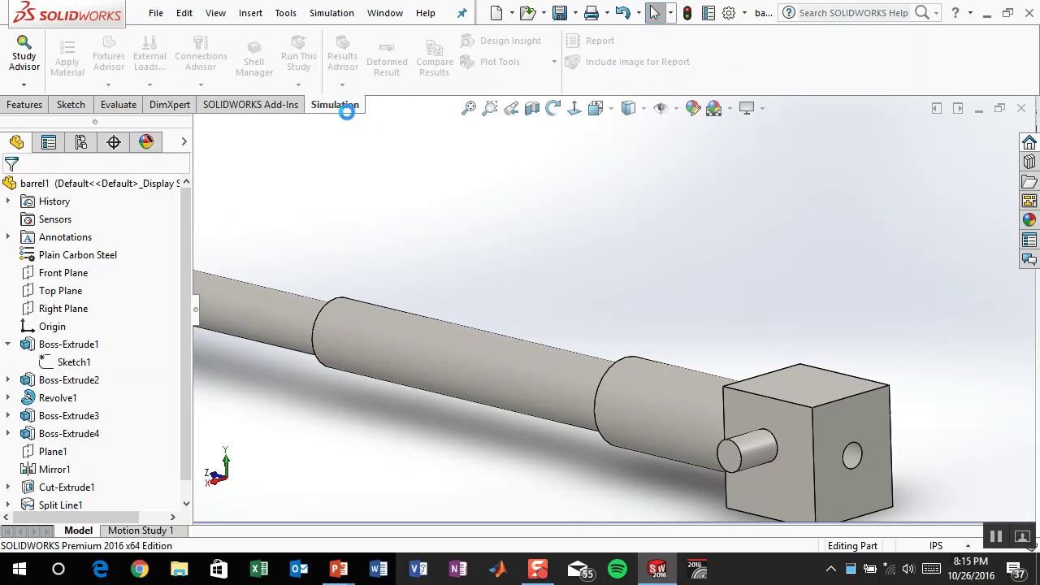
pyautogui.click(23, 84)
pyautogui.click(53, 123)
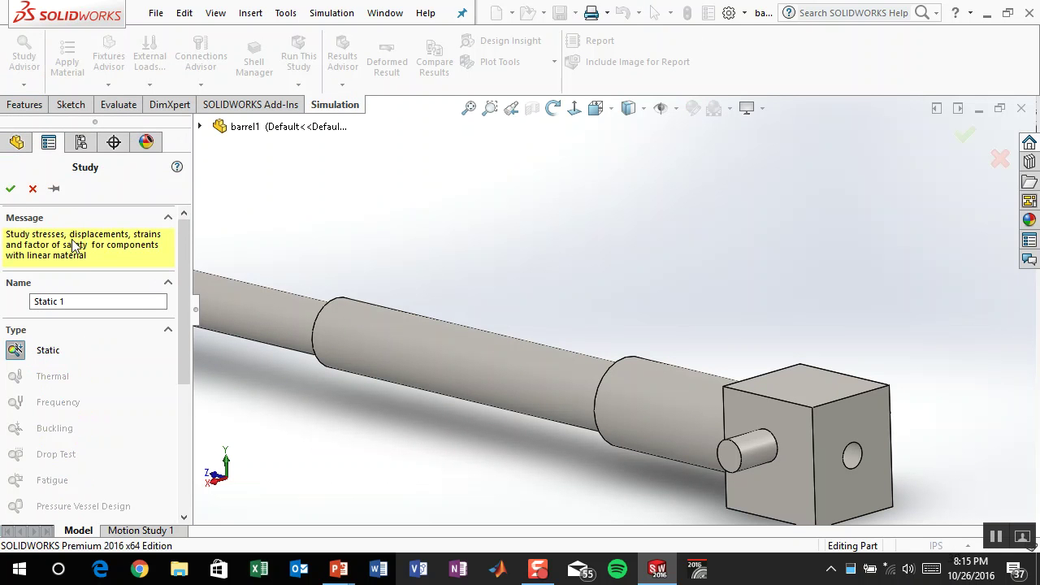
pyautogui.click(10, 187)
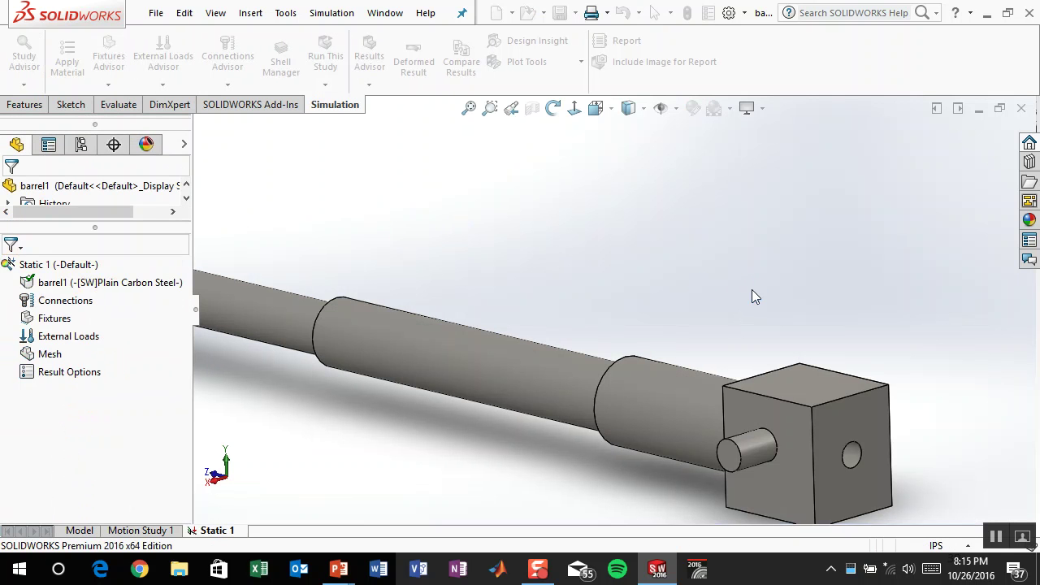
# Step: Look over the static study's part material, Connections, Fixtures and External Loads entries
pyautogui.click(51, 265)
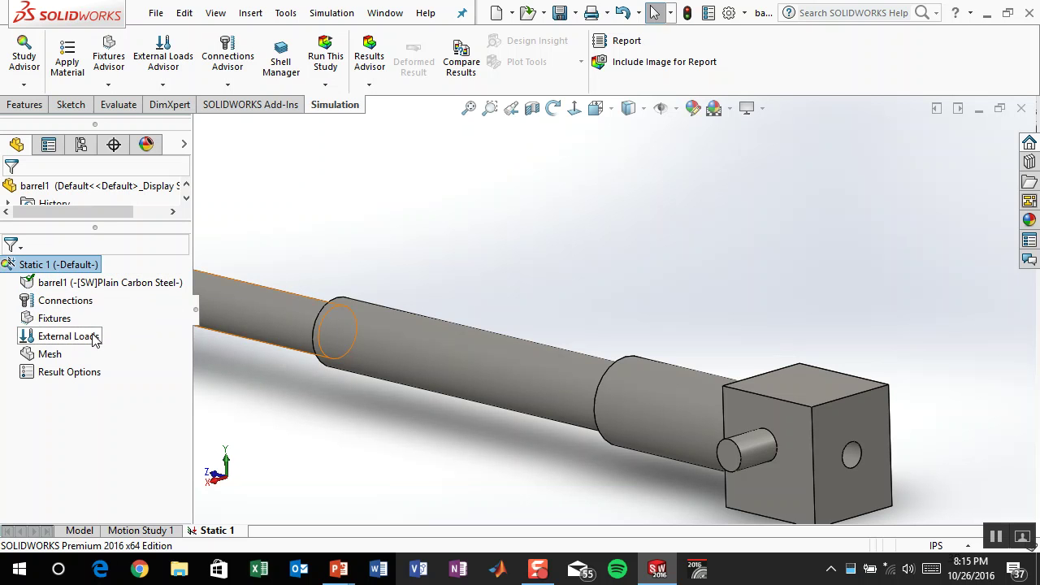
pyautogui.click(148, 282)
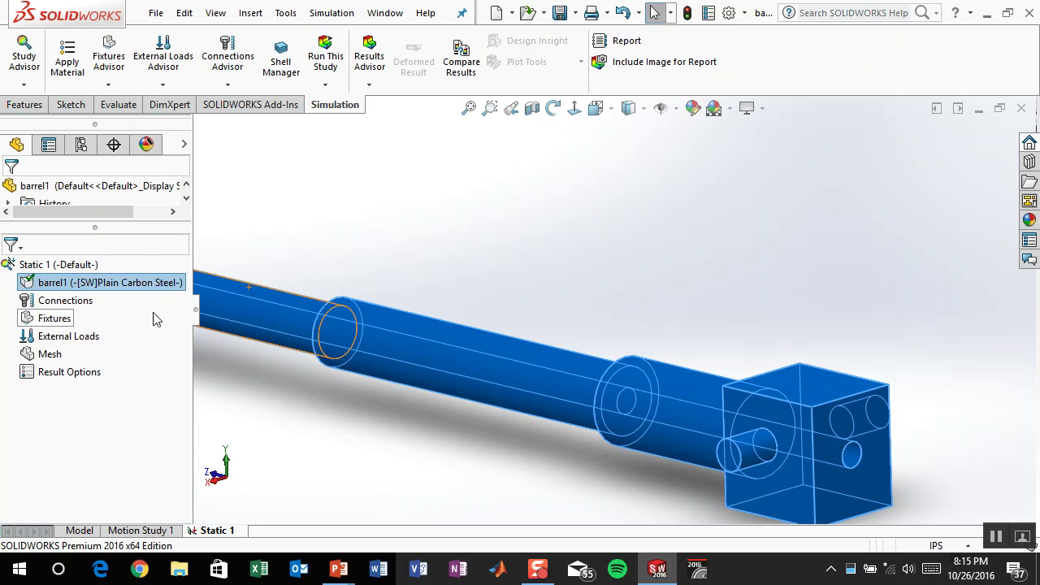
pyautogui.click(77, 302)
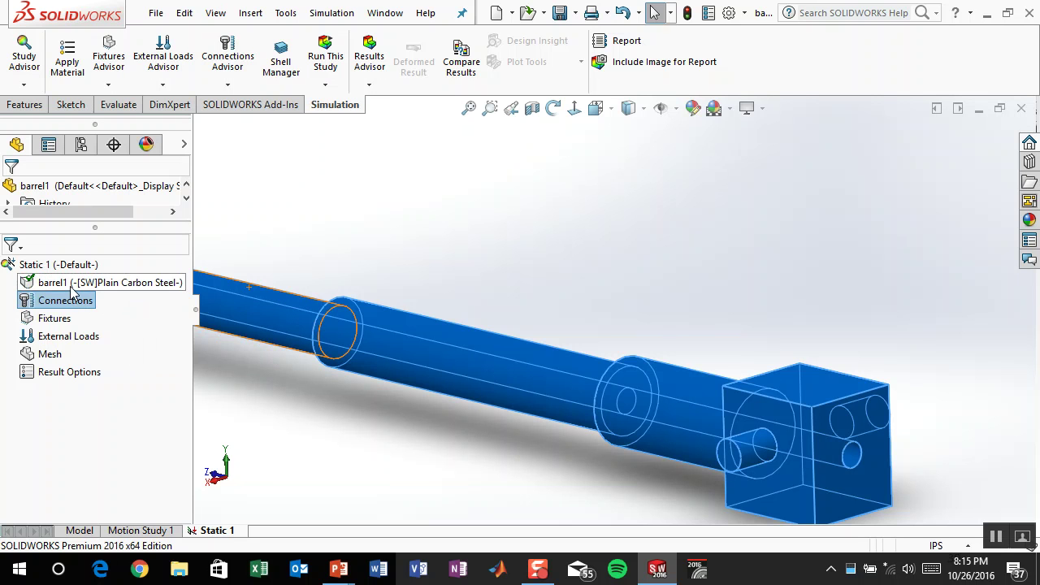
pyautogui.click(57, 320)
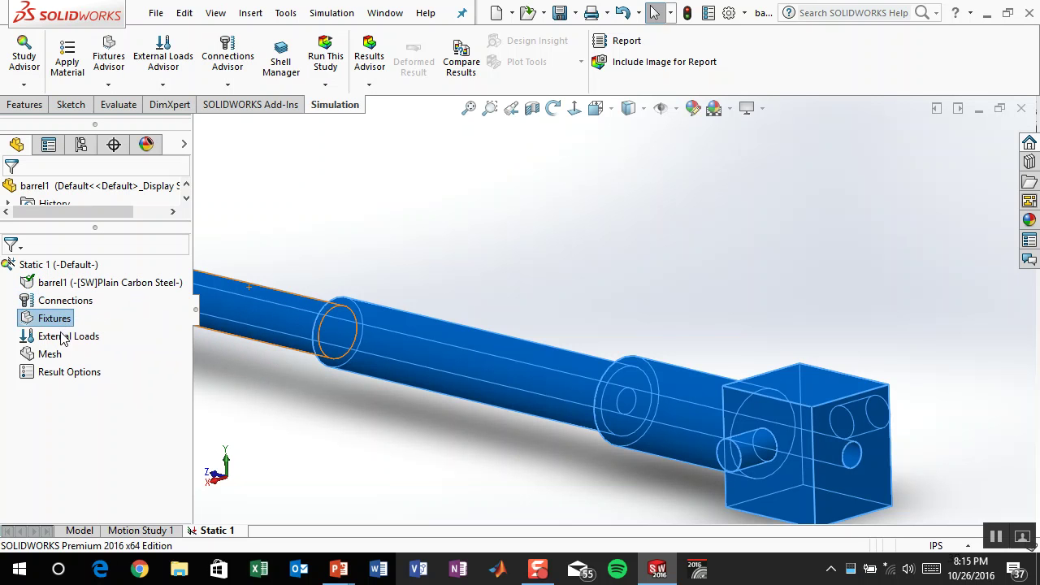
pyautogui.click(64, 337)
pyautogui.click(53, 320)
pyautogui.click(96, 336)
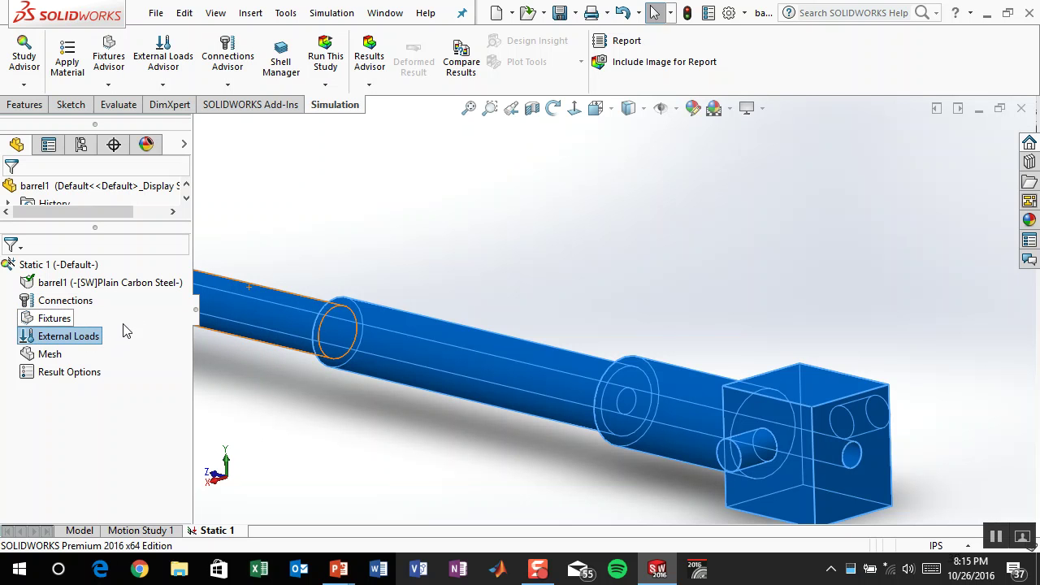
pyautogui.click(367, 239)
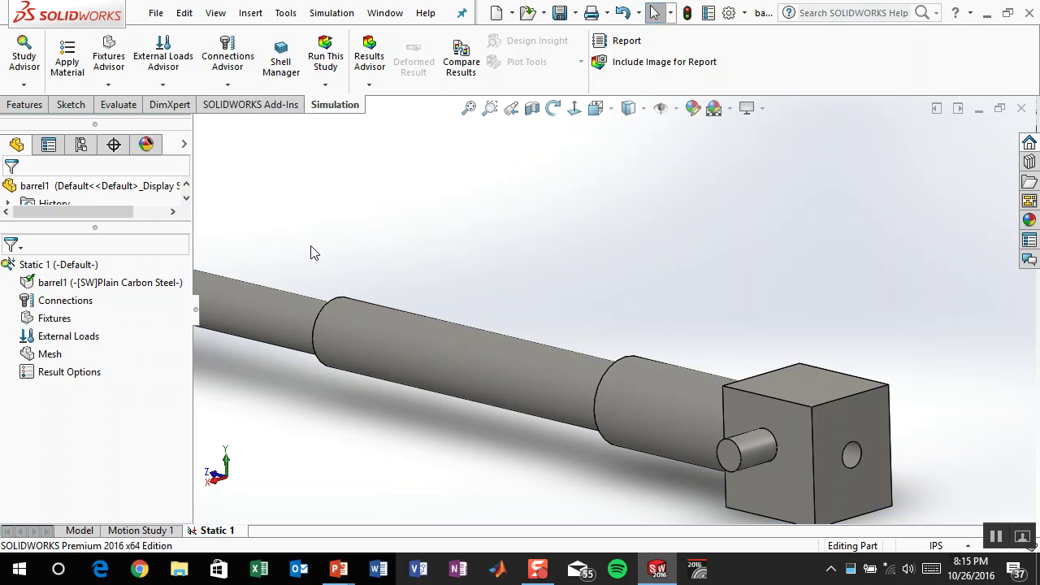
# Step: Switch to the PowerPoint presentation to check the force for the bore area, and return to SOLIDWORKS
pyautogui.click(82, 341)
pyautogui.click(339, 568)
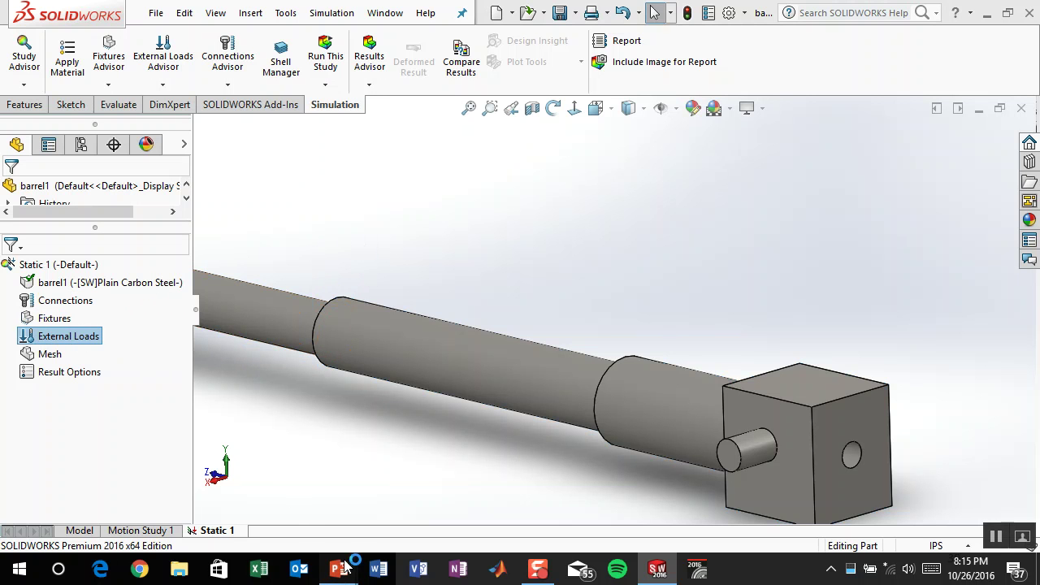
pyautogui.click(437, 506)
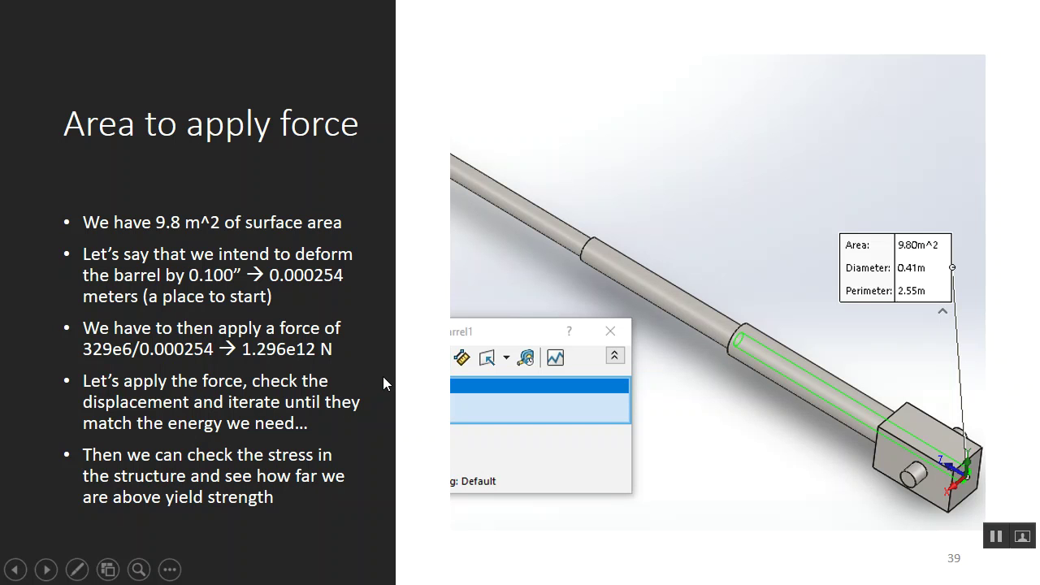
pyautogui.hotkey('alt', 'Tab')
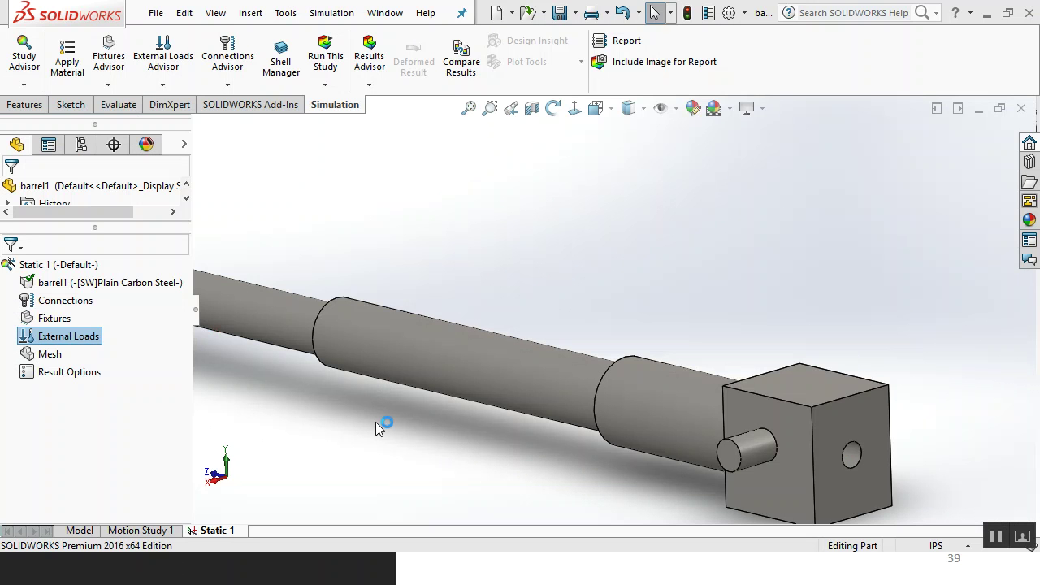
# Step: Apply a normal force of 1.296e12 N to the split bore face opening at the barrel's block end
pyautogui.rightClick(92, 343)
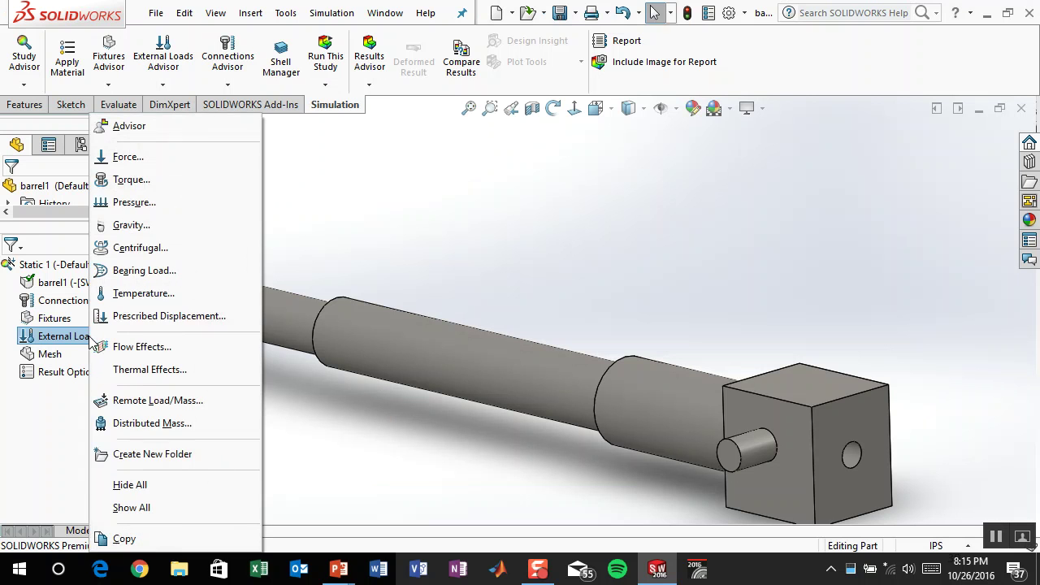
pyautogui.click(136, 158)
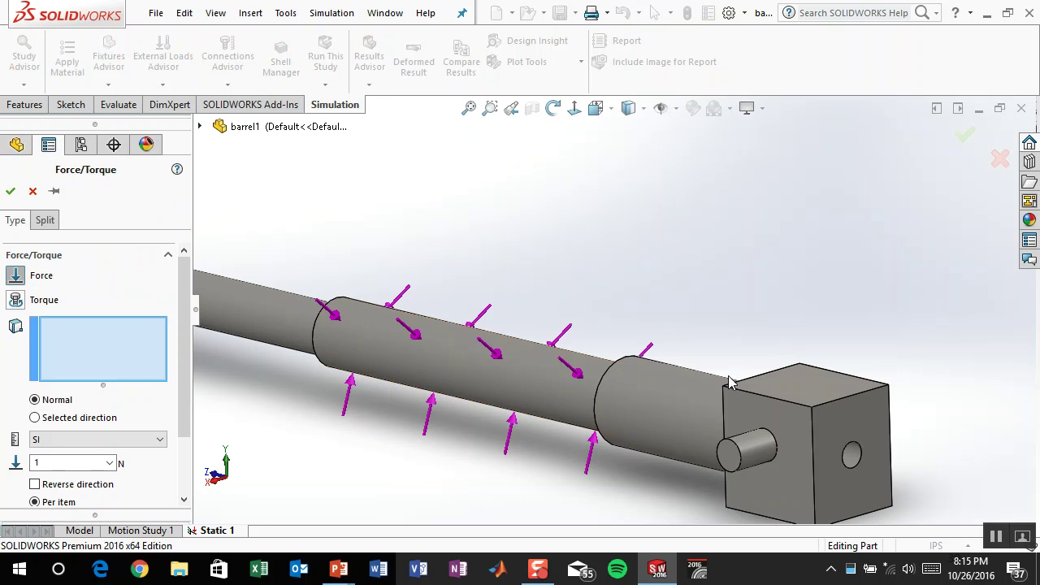
pyautogui.click(854, 455)
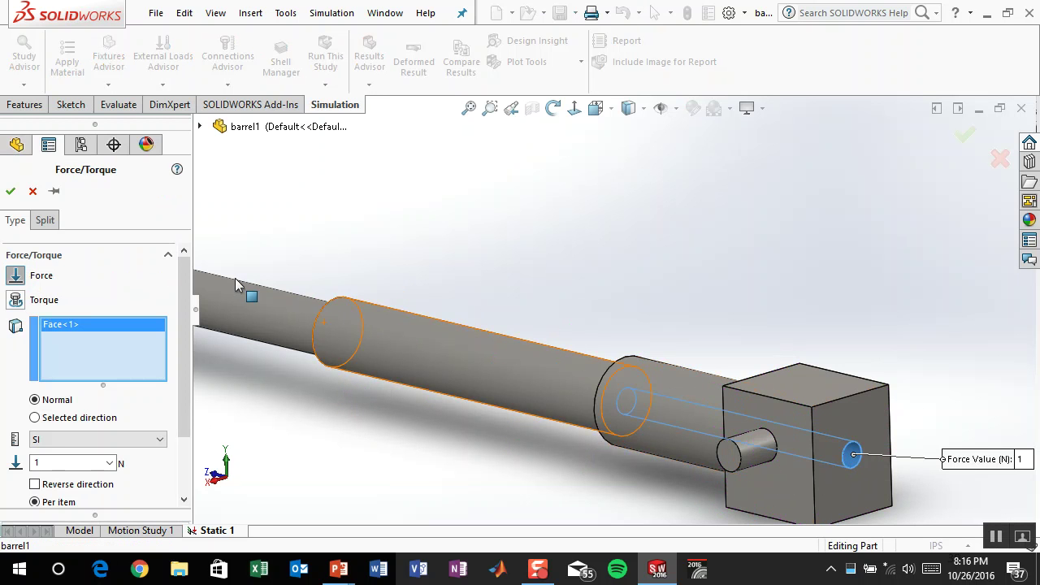
pyautogui.scroll(-3, 175, 335)
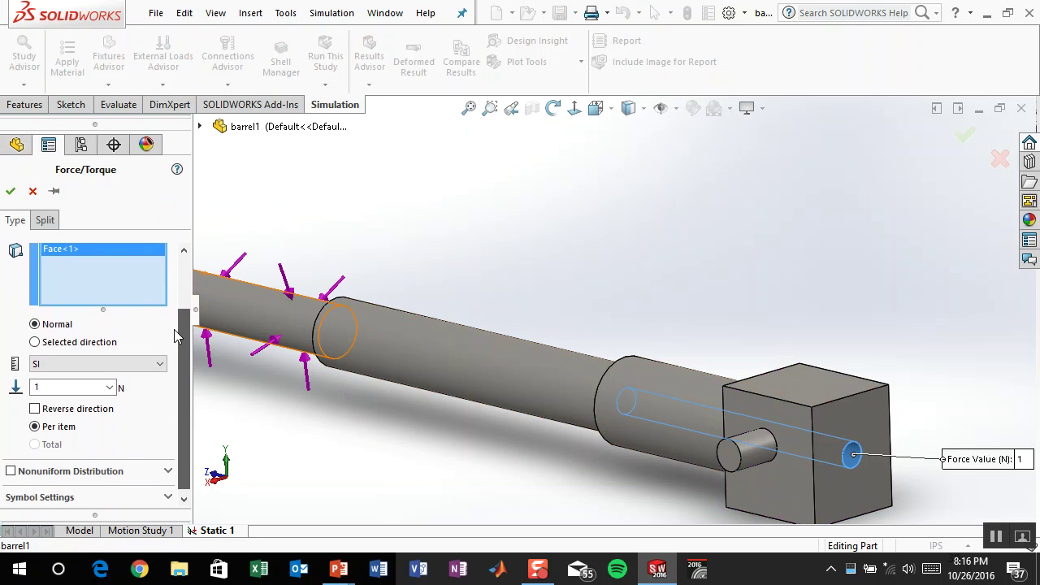
pyautogui.doubleClick(76, 390)
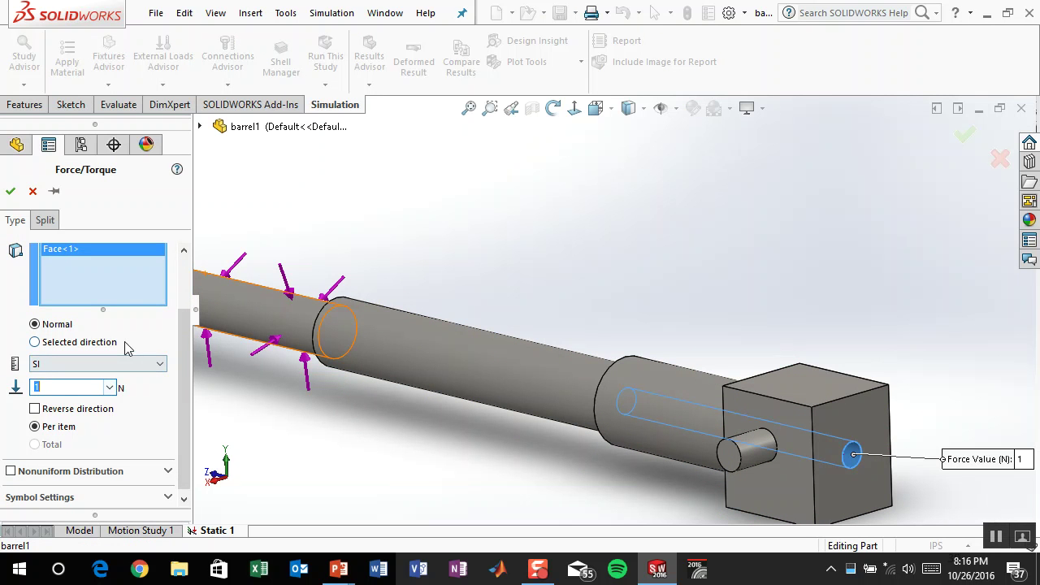
pyautogui.write('12')
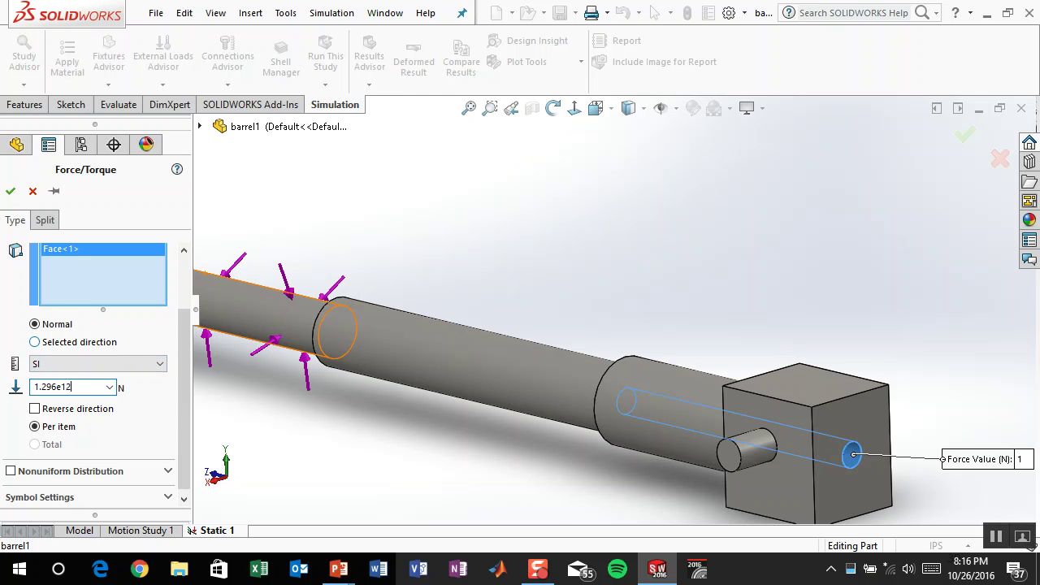
pyautogui.write('.296e12')
pyautogui.press('Return')
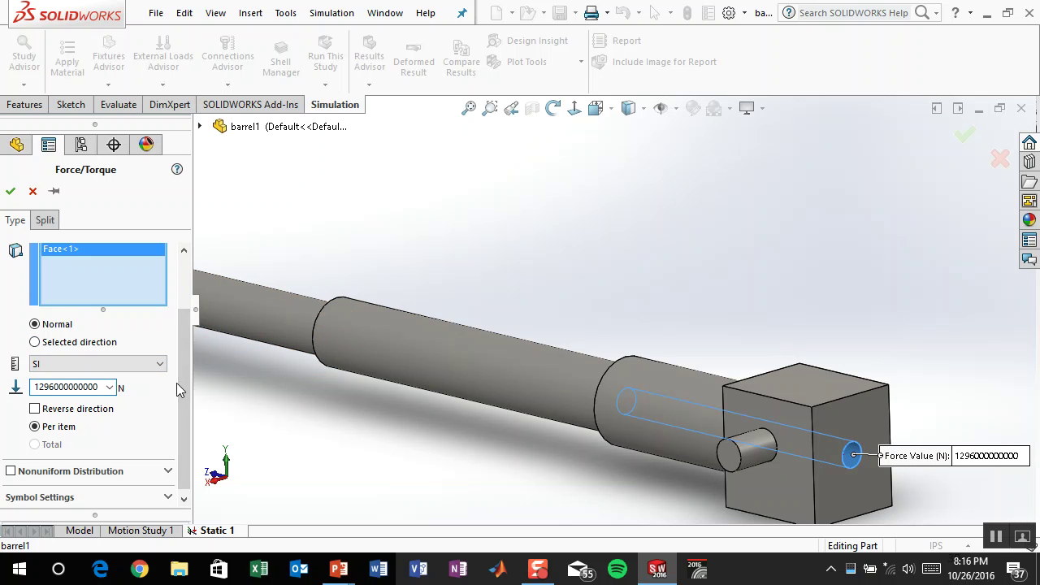
pyautogui.scroll(-1, 184, 382)
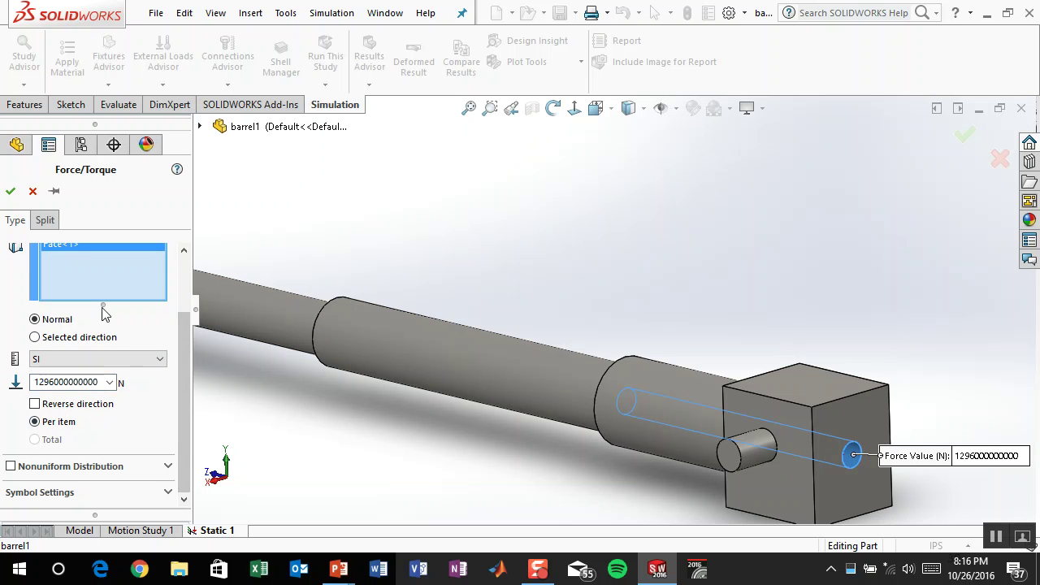
pyautogui.click(10, 192)
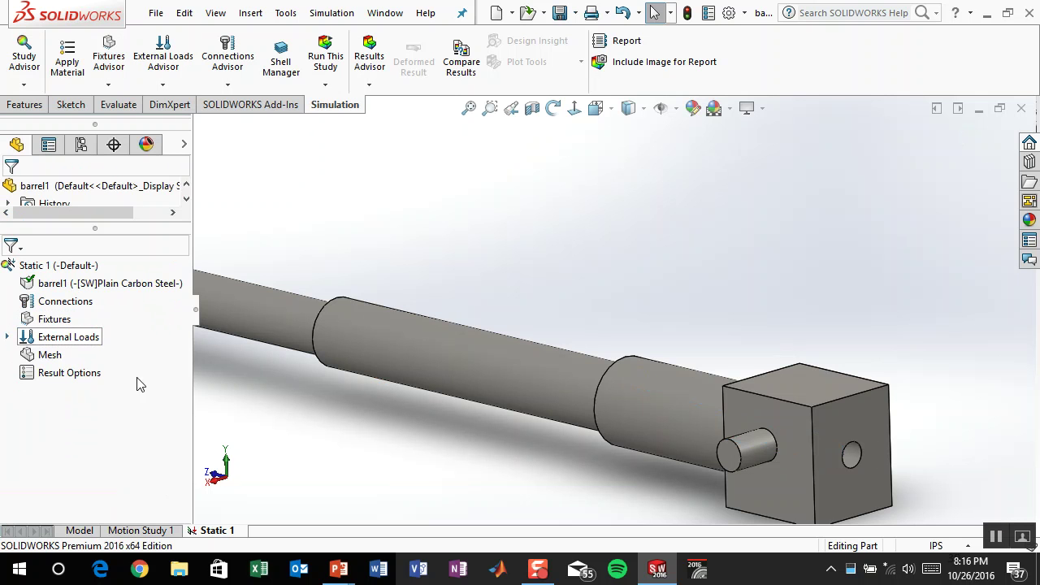
# Step: Add a Fixed Geometry fixture to the annular end face at the barrel's muzzle
pyautogui.press('z')
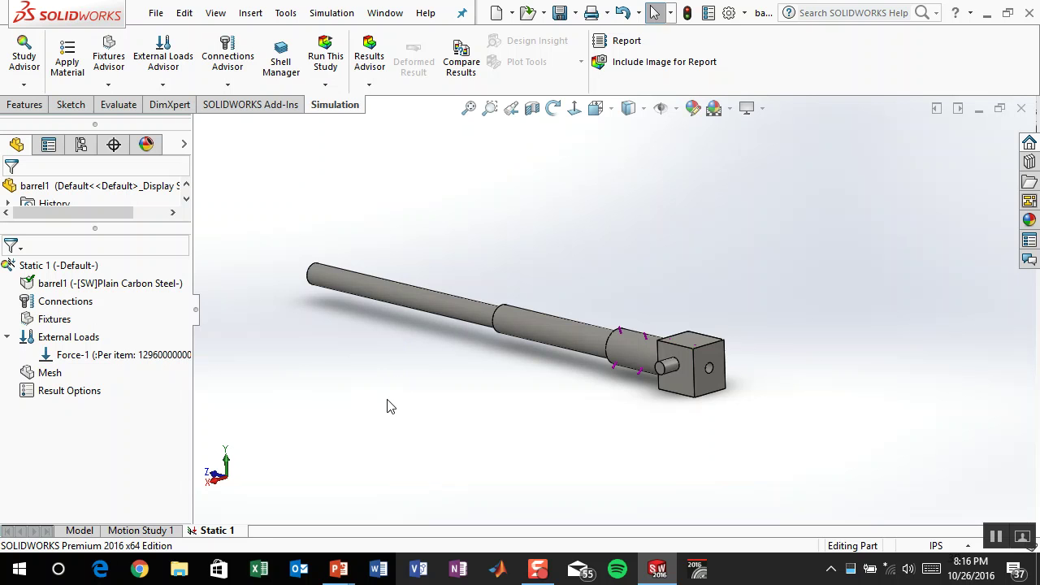
pyautogui.moveTo(396, 348); pyautogui.dragTo(508, 385, button='middle')
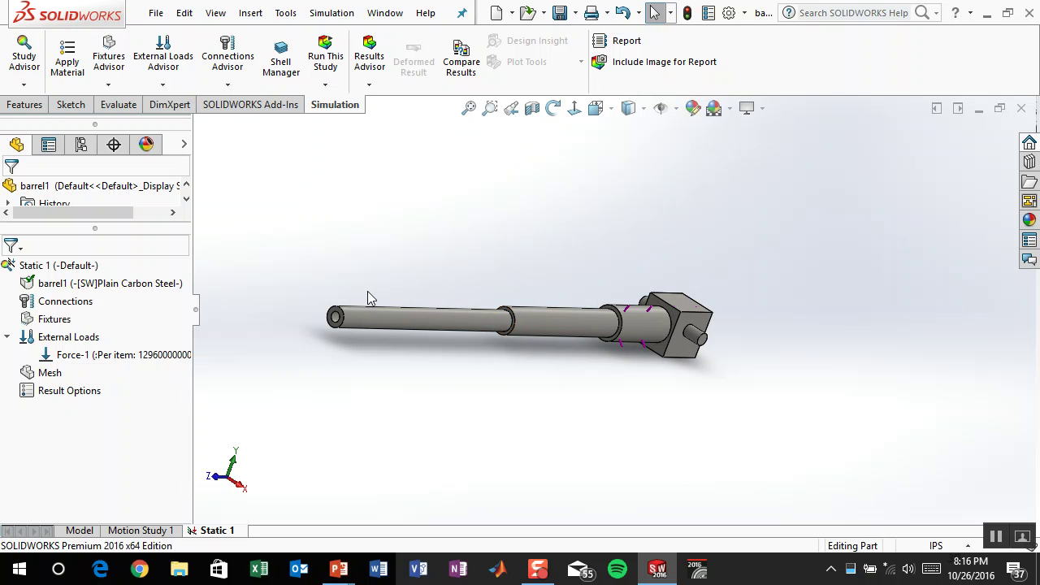
pyautogui.scroll(-3, 351, 316)
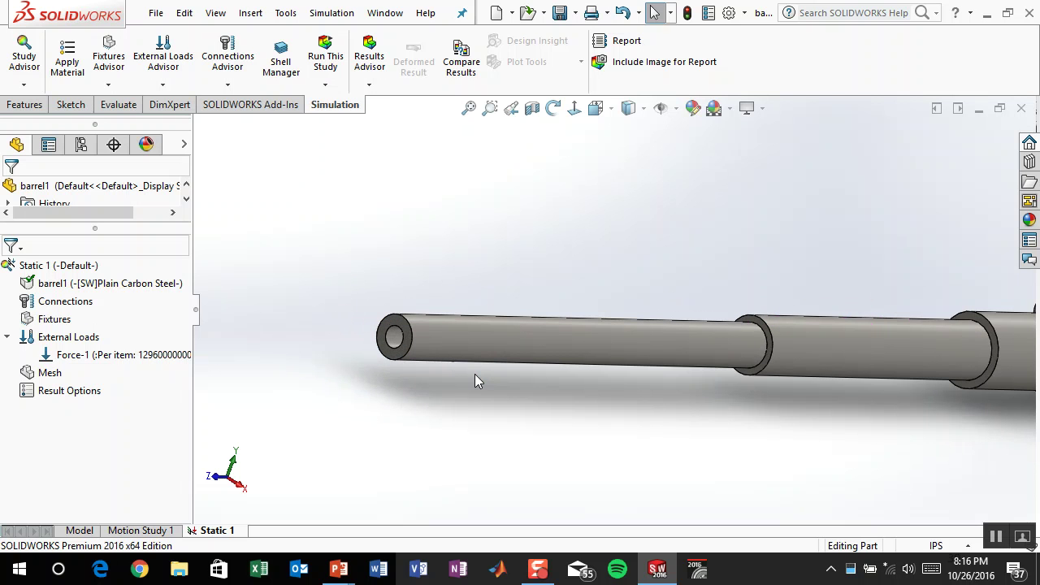
pyautogui.rightClick(57, 324)
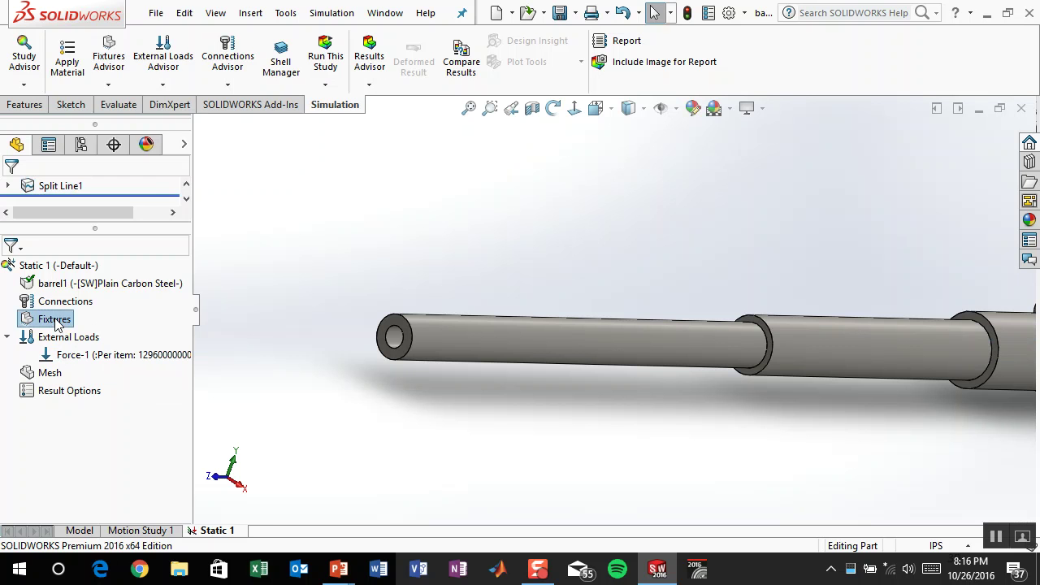
pyautogui.click(122, 52)
pyautogui.click(402, 321)
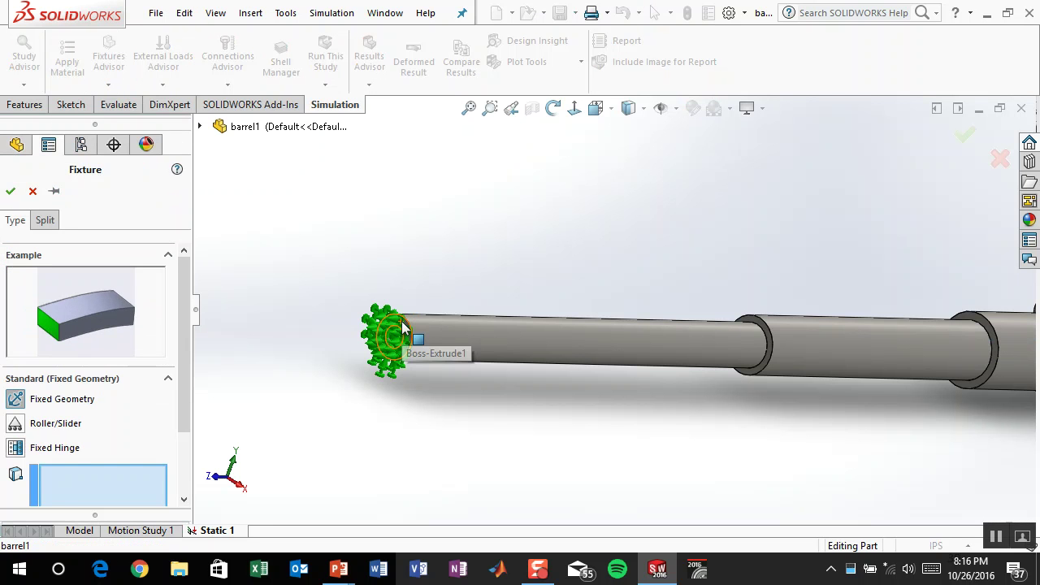
pyautogui.click(11, 191)
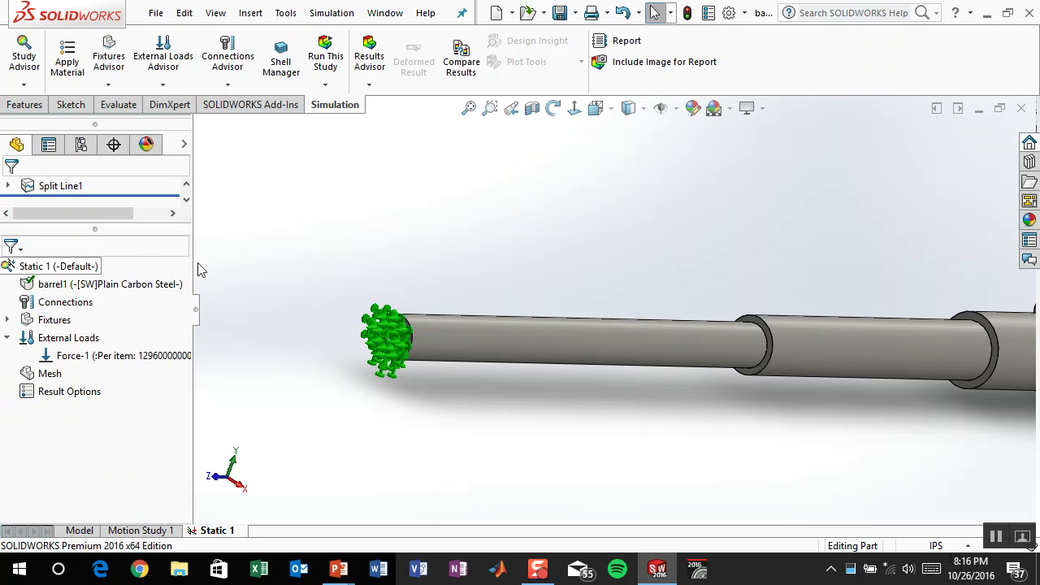
# Step: Collapse the External Loads entries and create a mesh for the barrel
pyautogui.press('f')
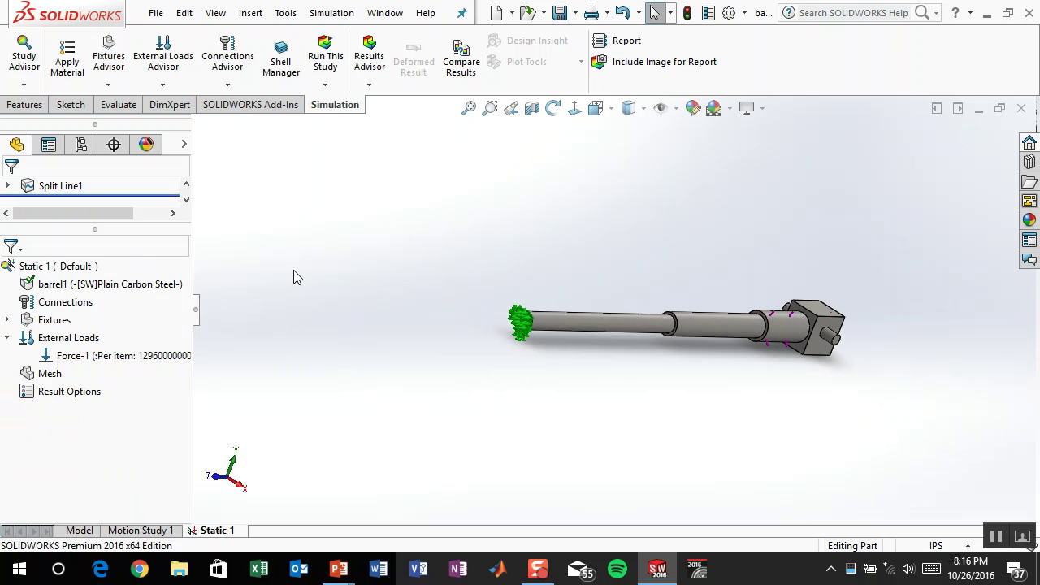
pyautogui.click(104, 357)
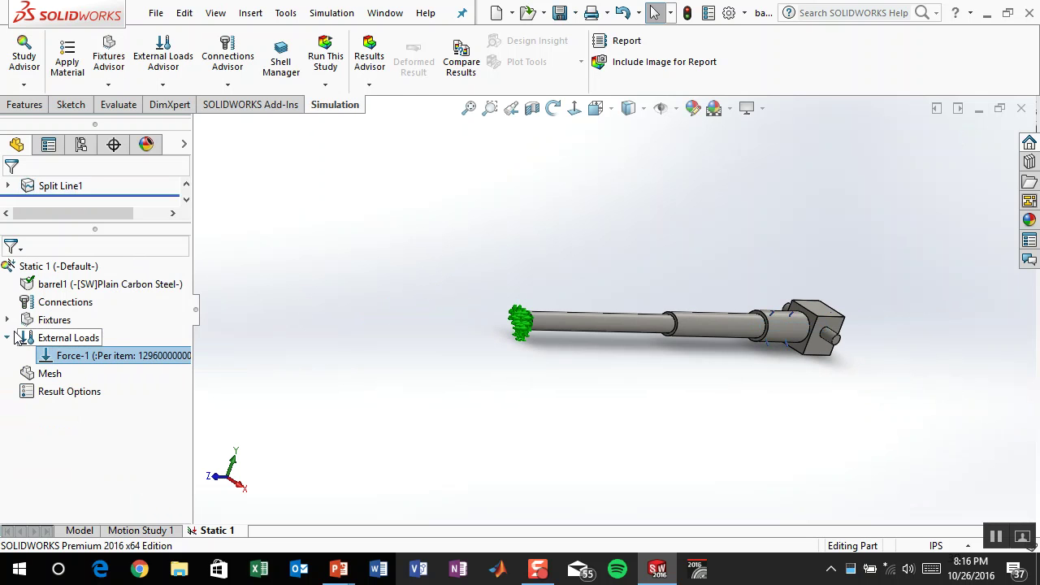
pyautogui.click(8, 337)
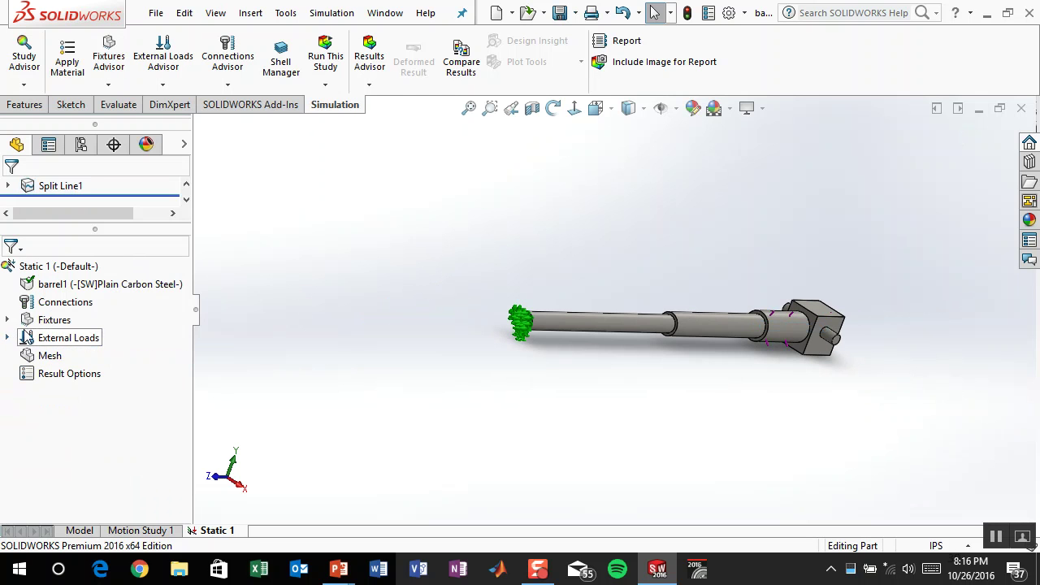
pyautogui.click(65, 337)
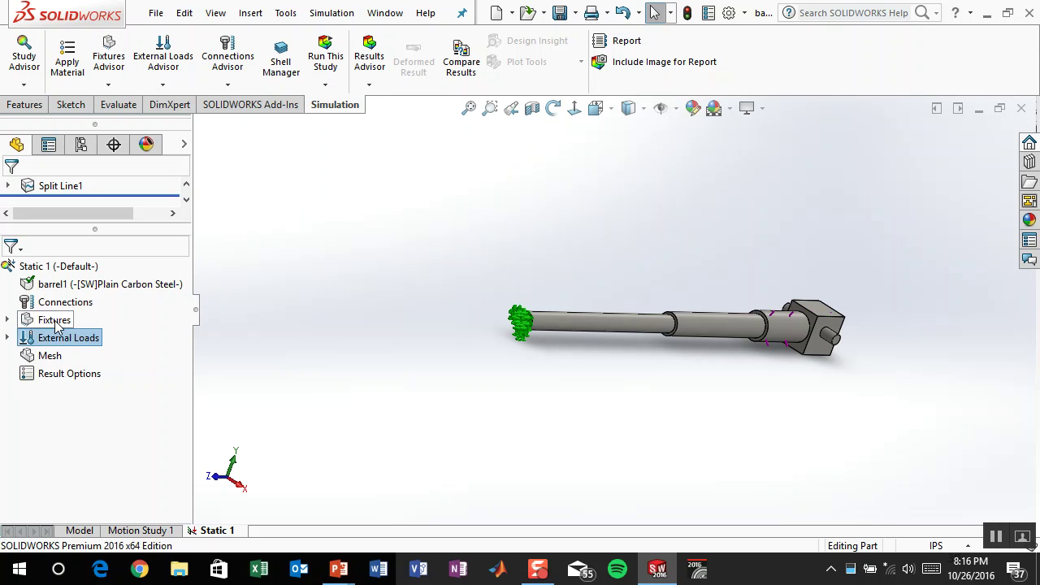
pyautogui.click(49, 356)
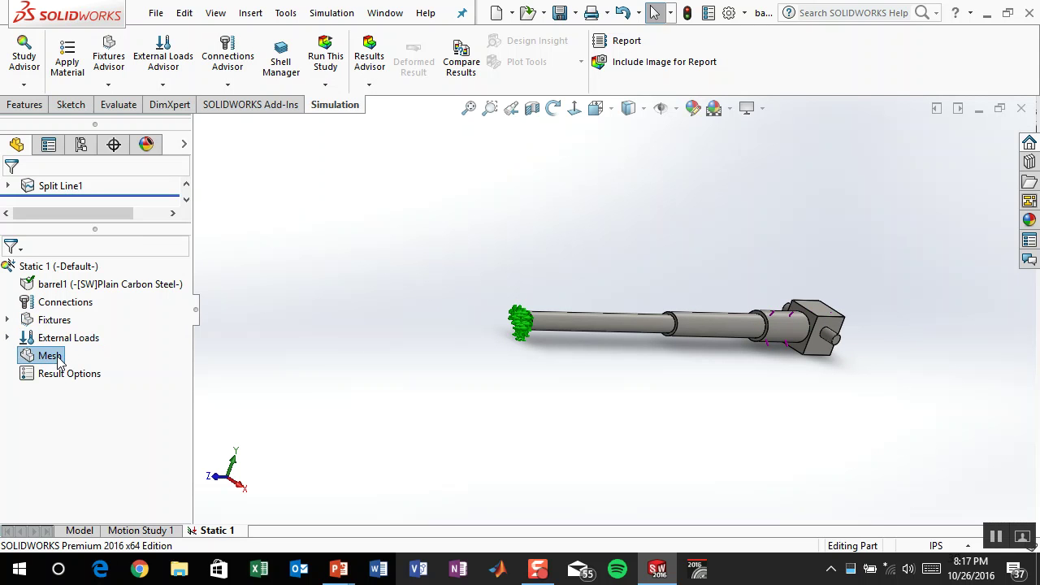
pyautogui.rightClick(58, 360)
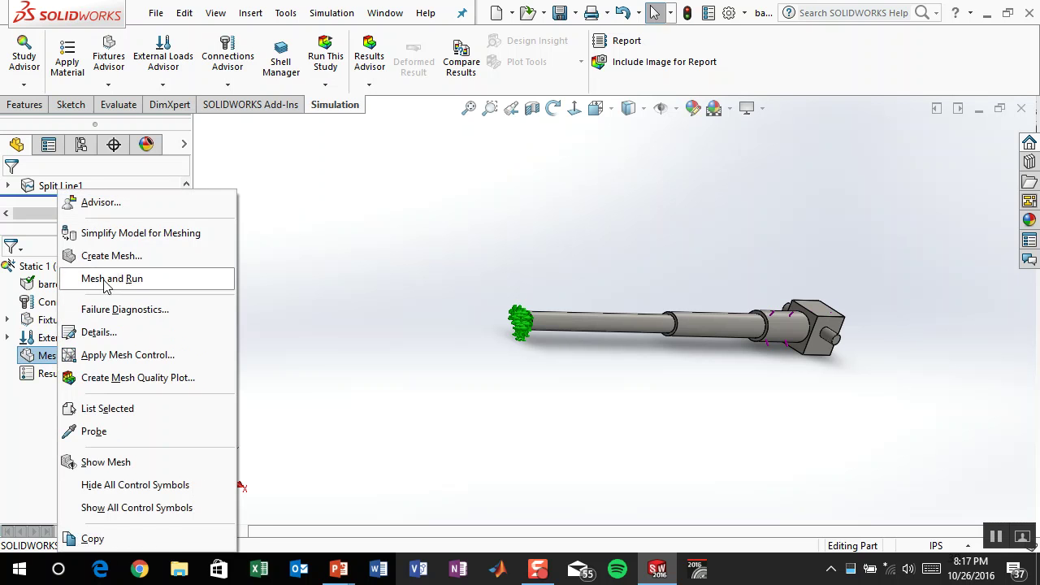
pyautogui.click(134, 256)
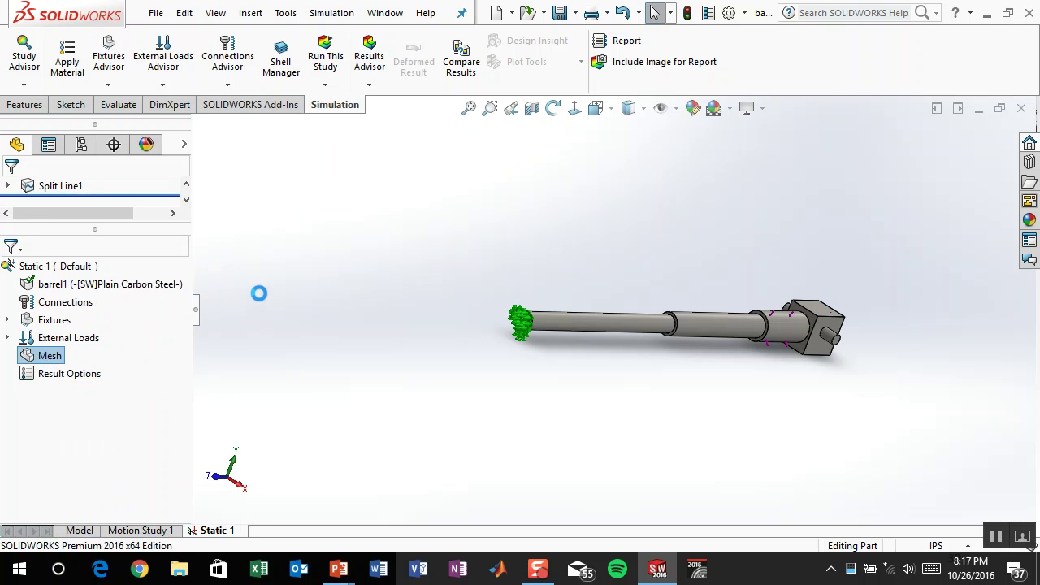
pyautogui.moveTo(123, 239); pyautogui.dragTo(133, 248)
pyautogui.click(11, 193)
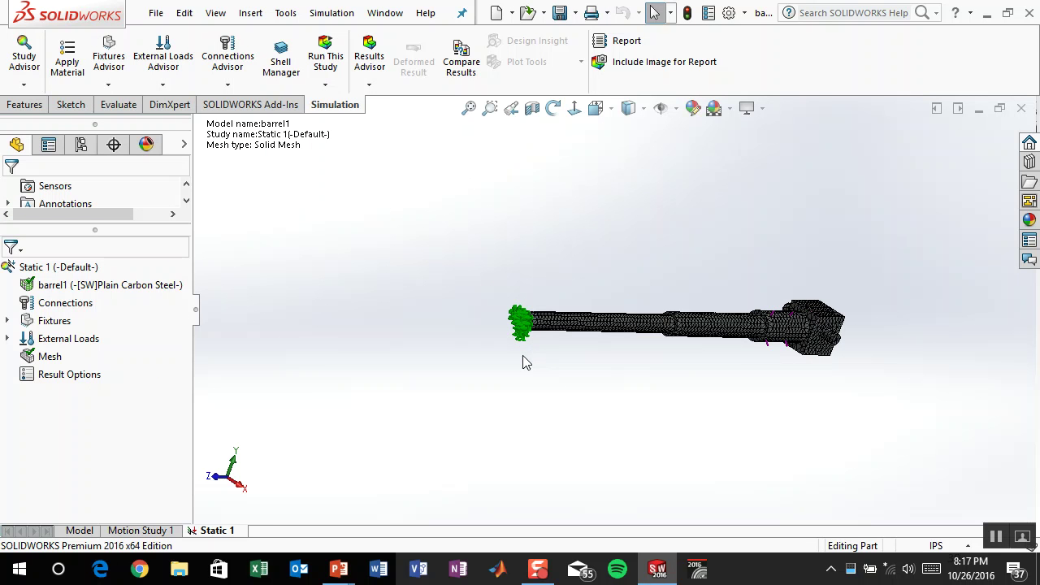
# Step: Save the part and run the static study with the solver's detailed status displayed
pyautogui.scroll(-8, 820, 387)
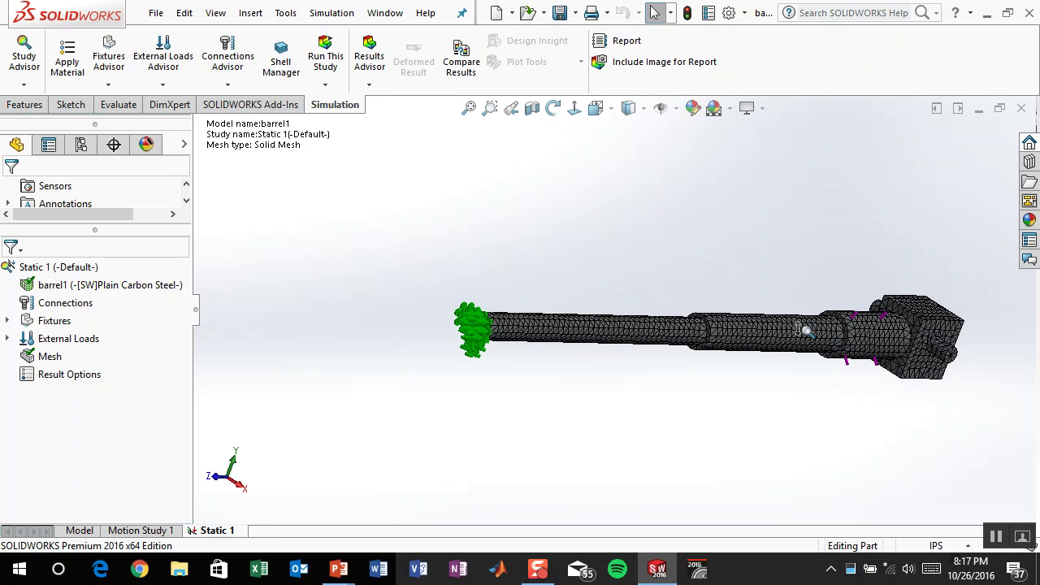
pyautogui.moveTo(874, 299); pyautogui.dragTo(545, 334, button='middle')
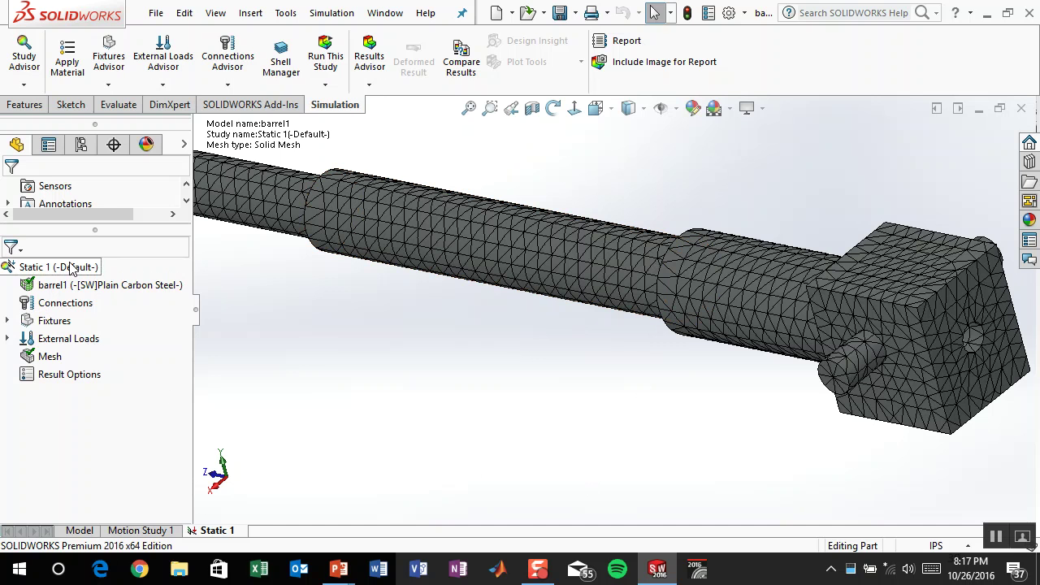
pyautogui.click(559, 12)
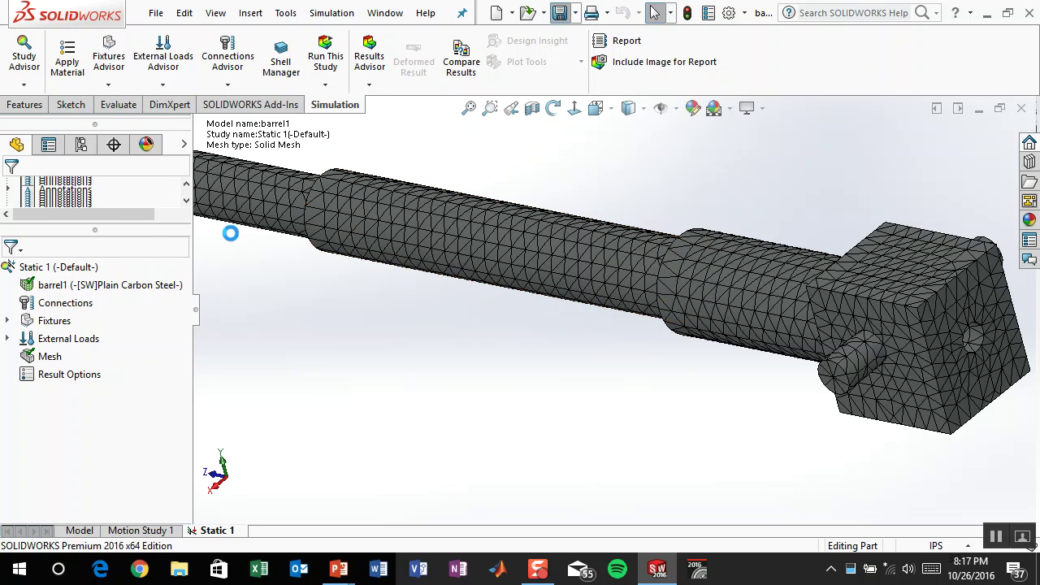
pyautogui.click(87, 272)
pyautogui.rightClick(87, 273)
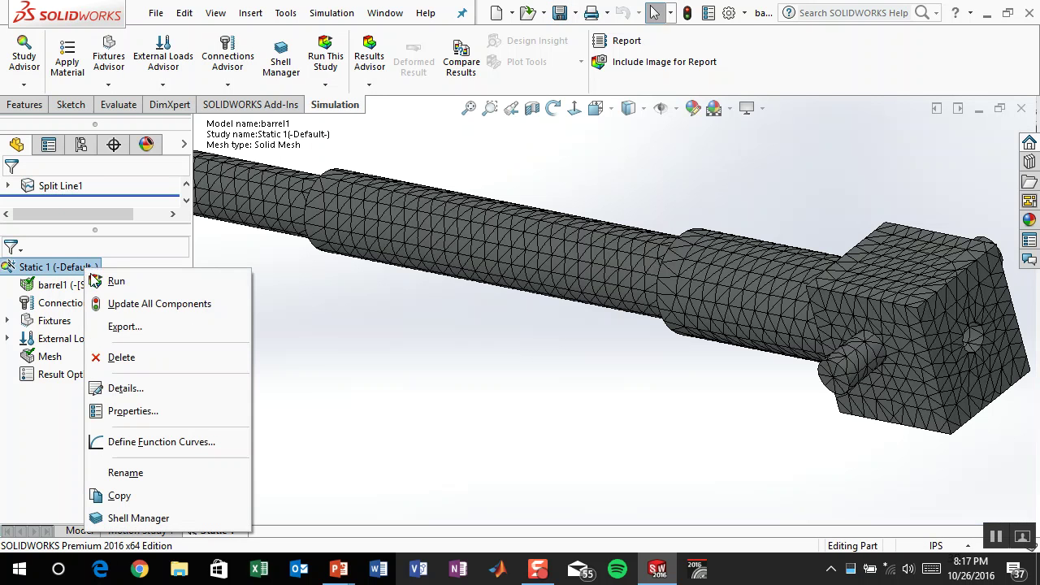
pyautogui.click(114, 281)
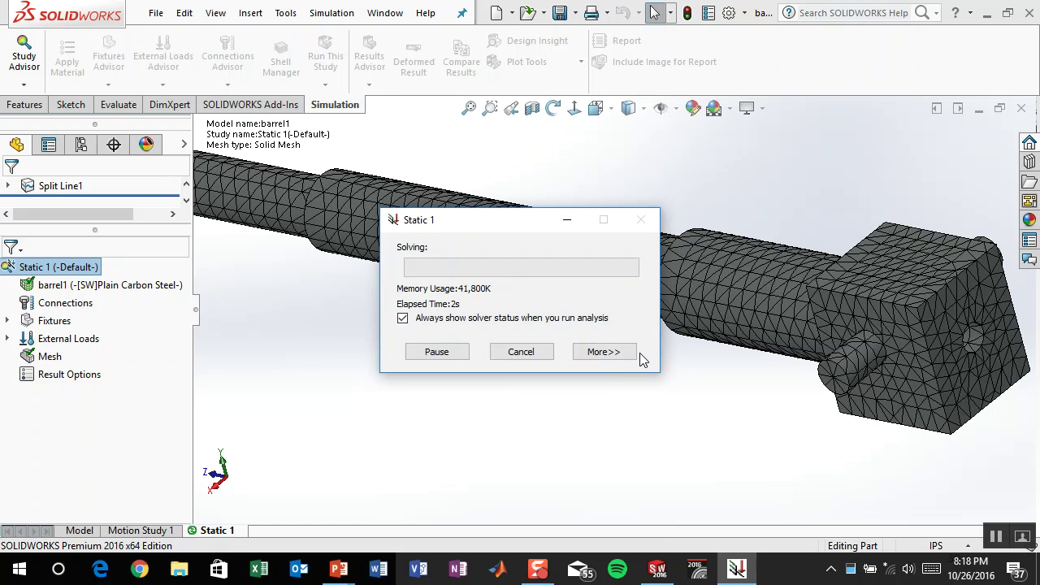
pyautogui.click(630, 354)
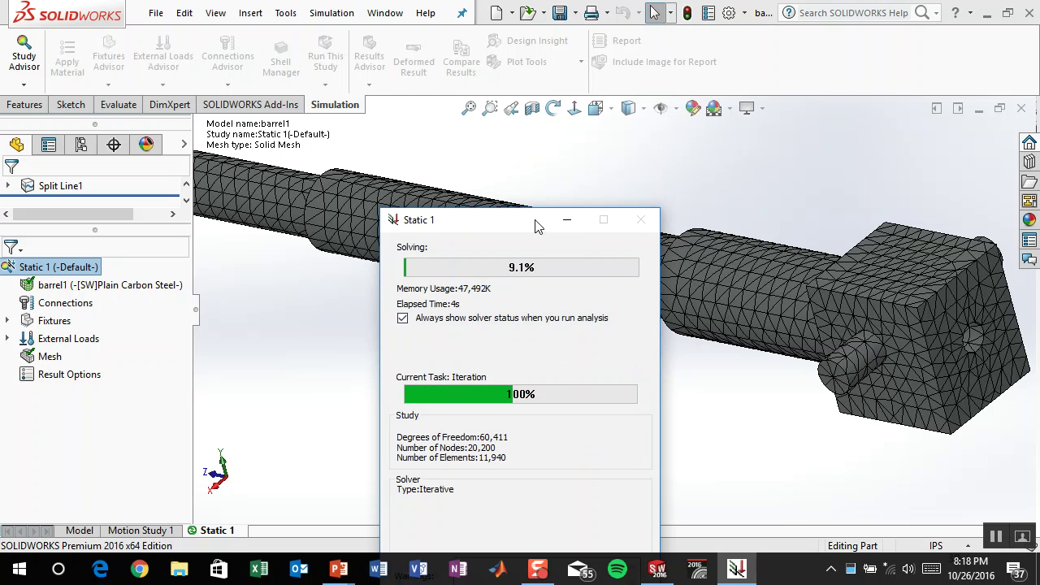
pyautogui.moveTo(524, 228); pyautogui.dragTo(529, 121)
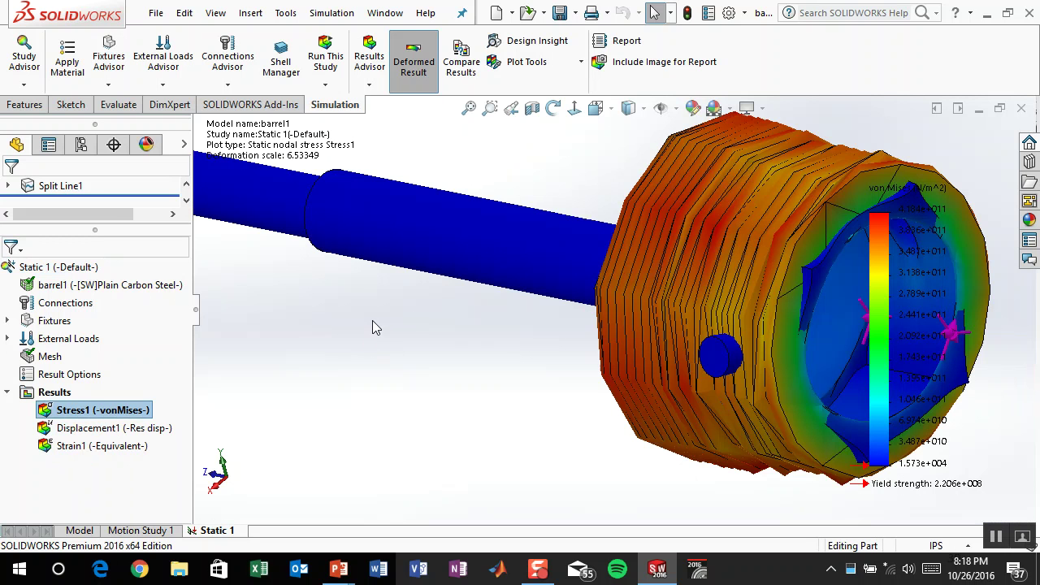
# Step: Set the von Mises stress plot to true-scale deformation with units in psi
pyautogui.rightClick(105, 416)
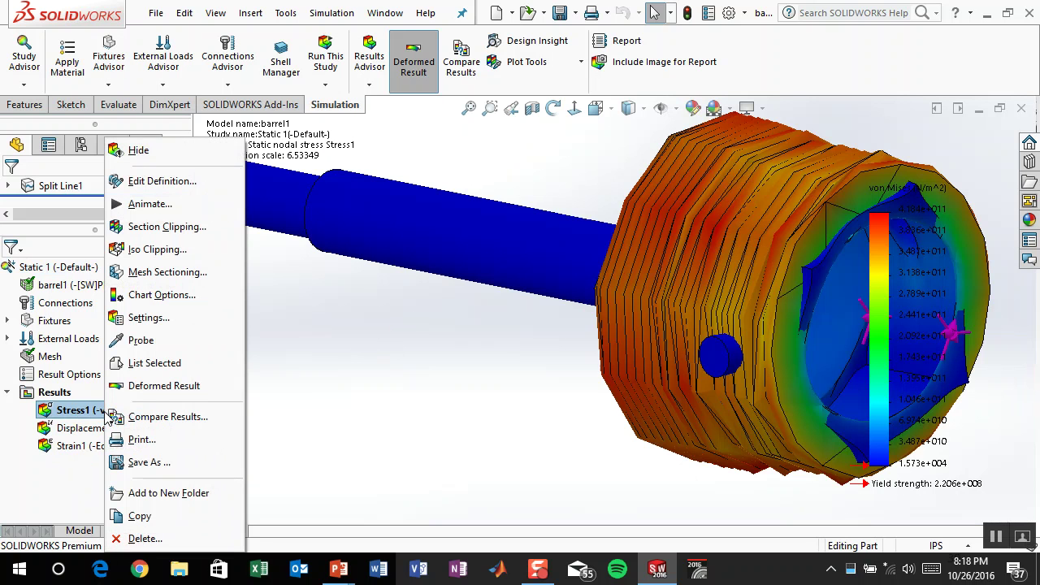
pyautogui.click(150, 182)
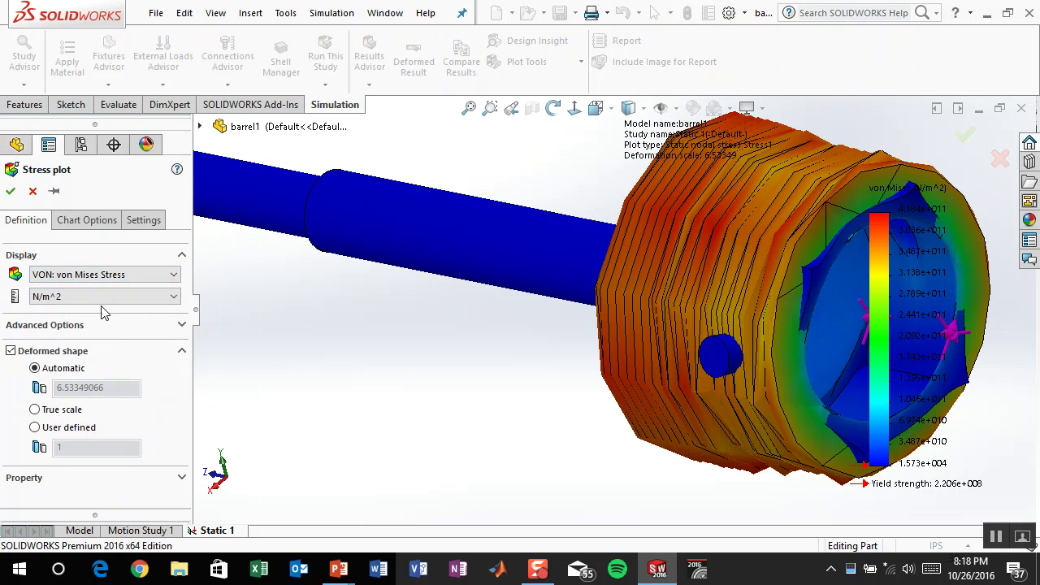
pyautogui.click(35, 409)
pyautogui.click(91, 298)
pyautogui.click(74, 327)
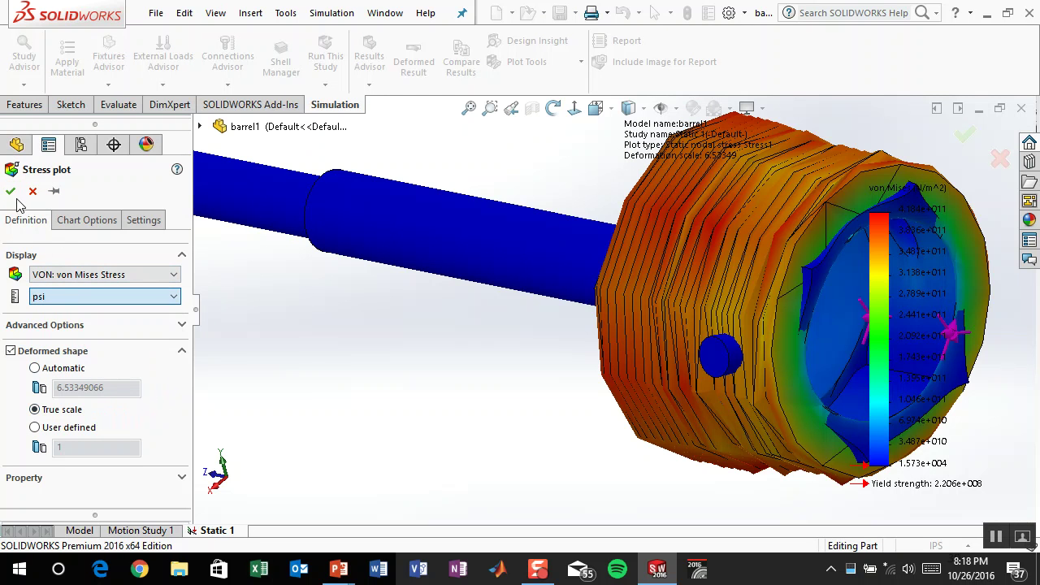
pyautogui.click(11, 193)
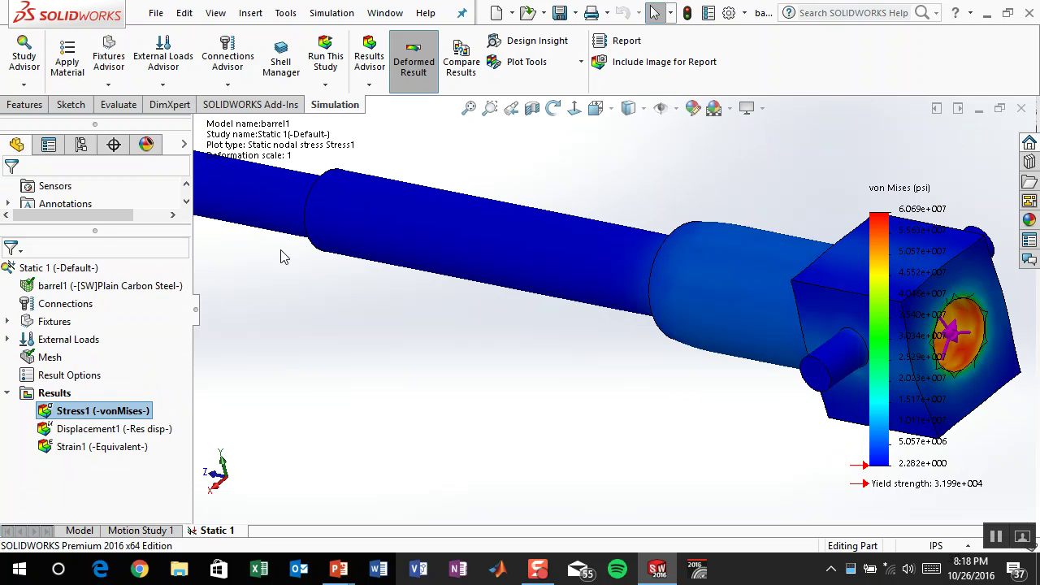
# Step: Show the displacement plot and set it to UY: Y Displacement in m with true-scale deformation
pyautogui.doubleClick(130, 428)
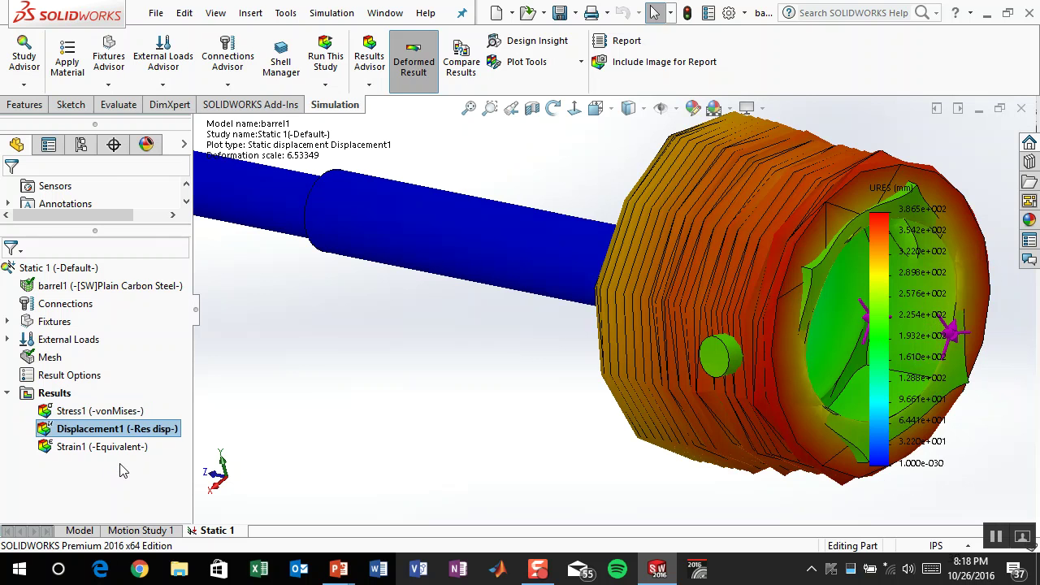
pyautogui.rightClick(122, 428)
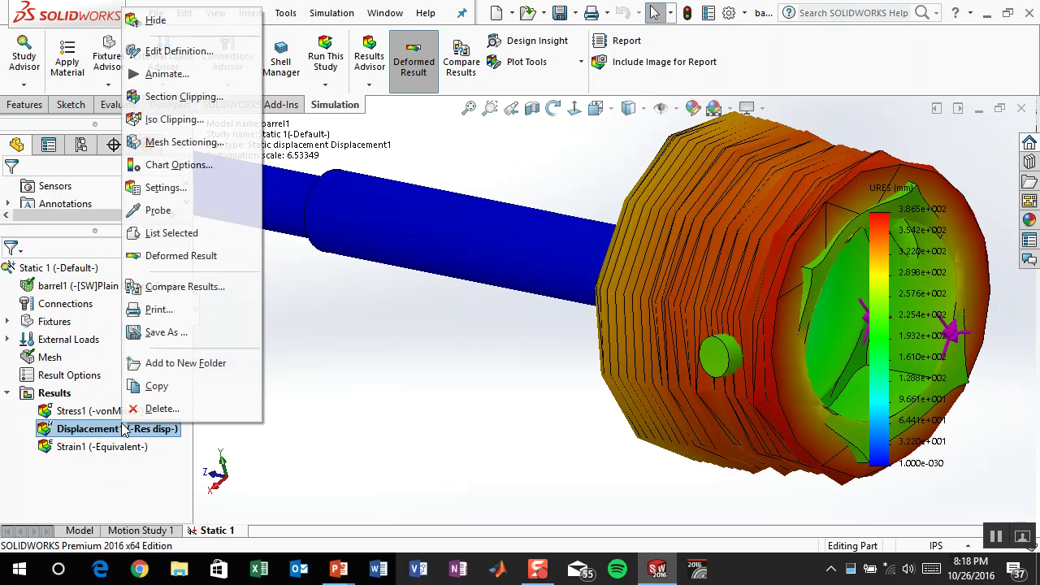
pyautogui.click(183, 50)
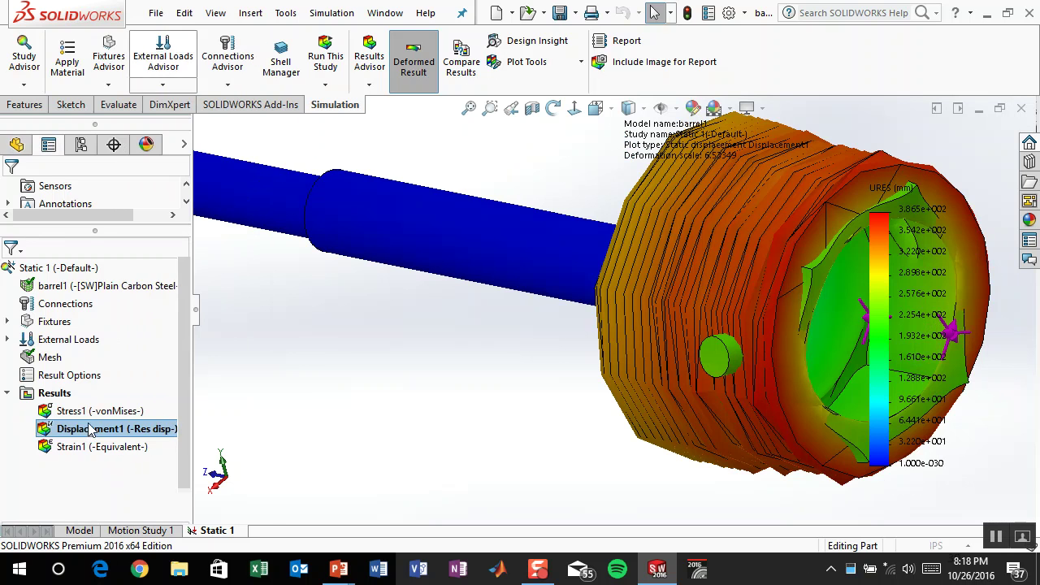
pyautogui.click(62, 410)
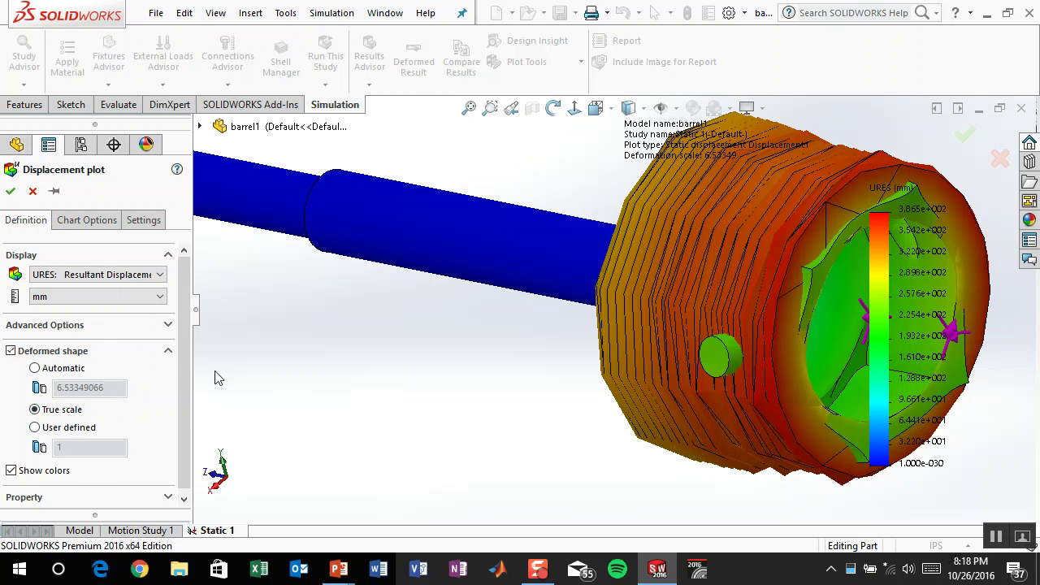
pyautogui.click(92, 297)
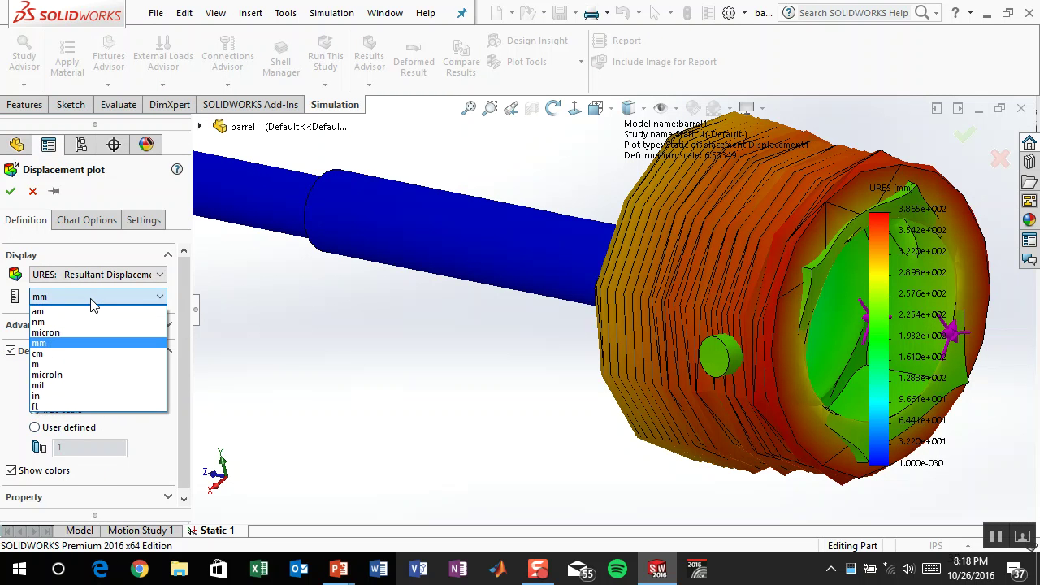
pyautogui.click(88, 364)
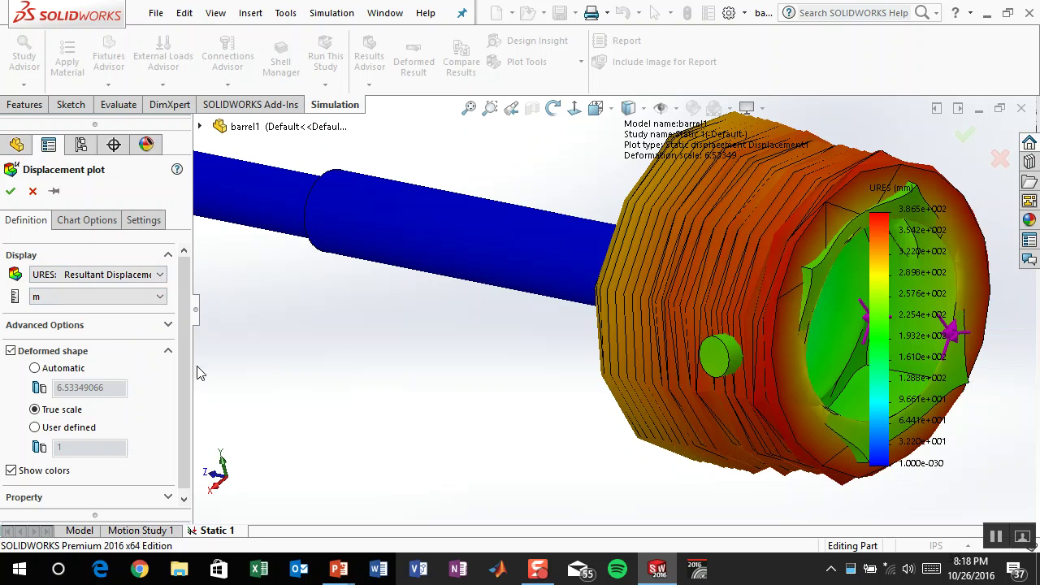
pyautogui.click(119, 277)
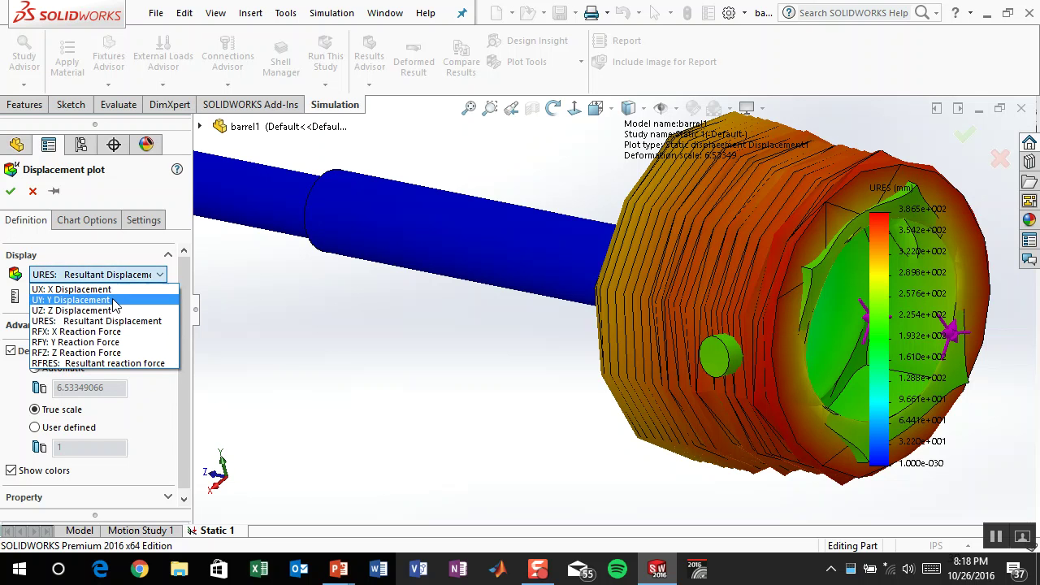
pyautogui.click(111, 300)
pyautogui.click(14, 194)
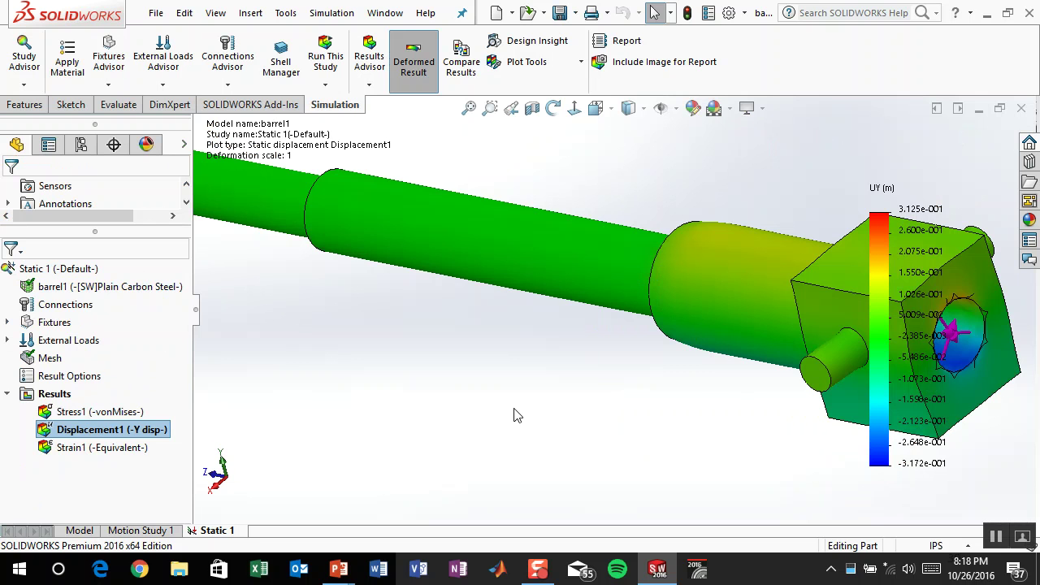
# Step: Section the Y displacement plot on the Right Plane to expose the displacement inside the barrel's bore
pyautogui.rightClick(148, 437)
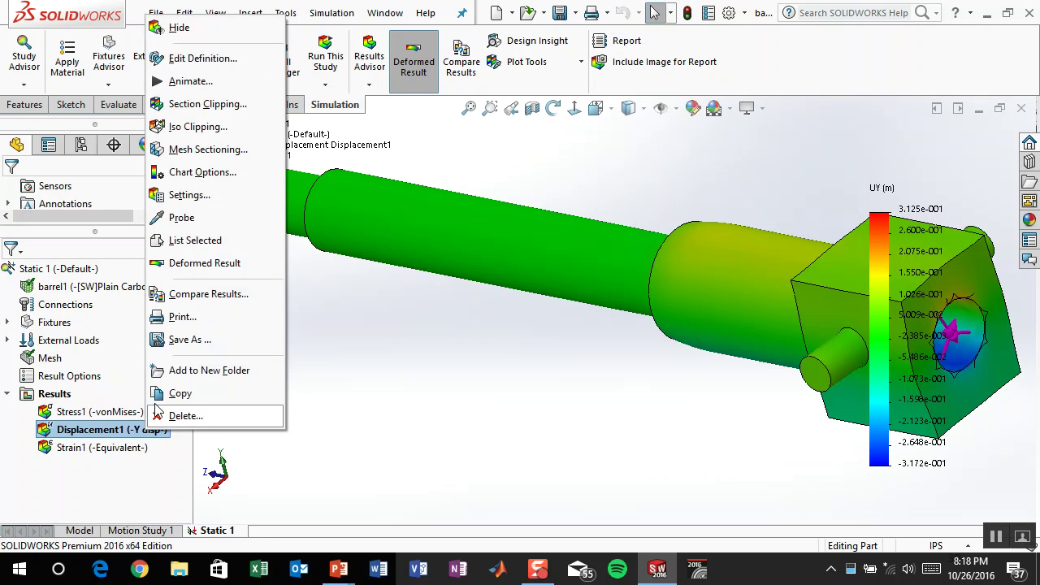
pyautogui.click(199, 104)
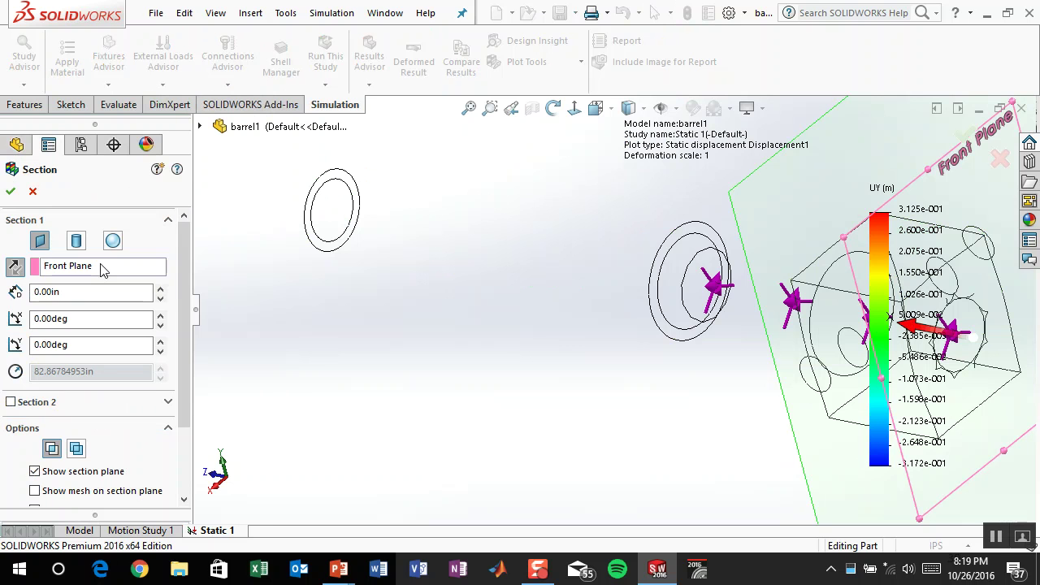
pyautogui.click(101, 270)
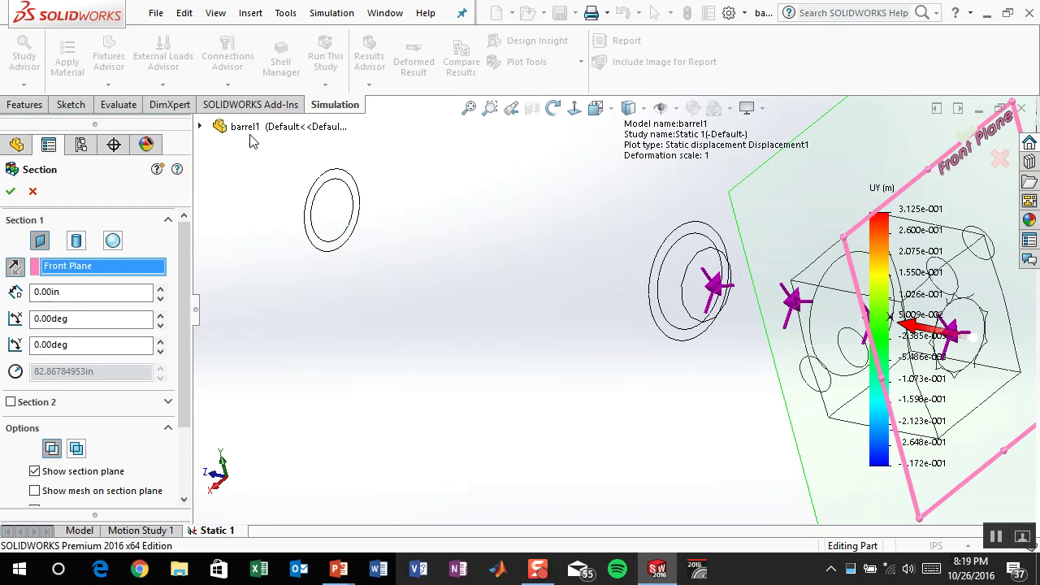
pyautogui.click(202, 127)
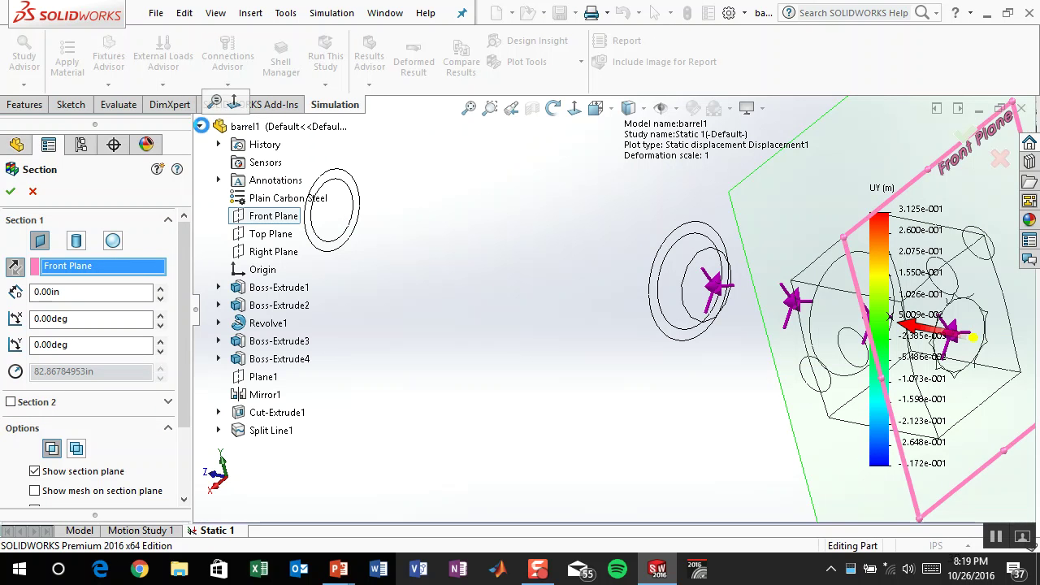
pyautogui.click(268, 254)
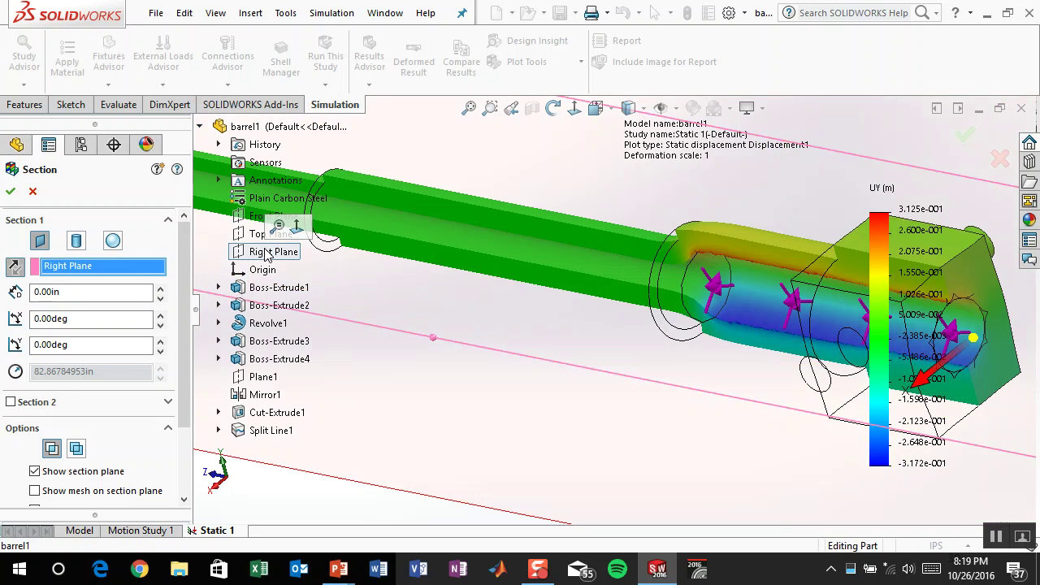
pyautogui.click(9, 190)
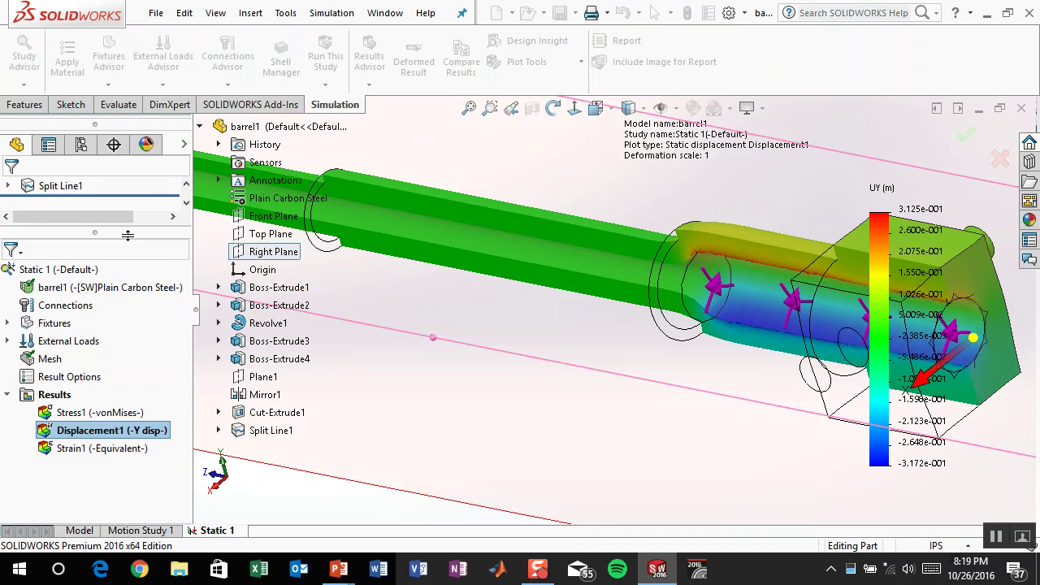
pyautogui.moveTo(546, 376); pyautogui.dragTo(558, 344, button='middle')
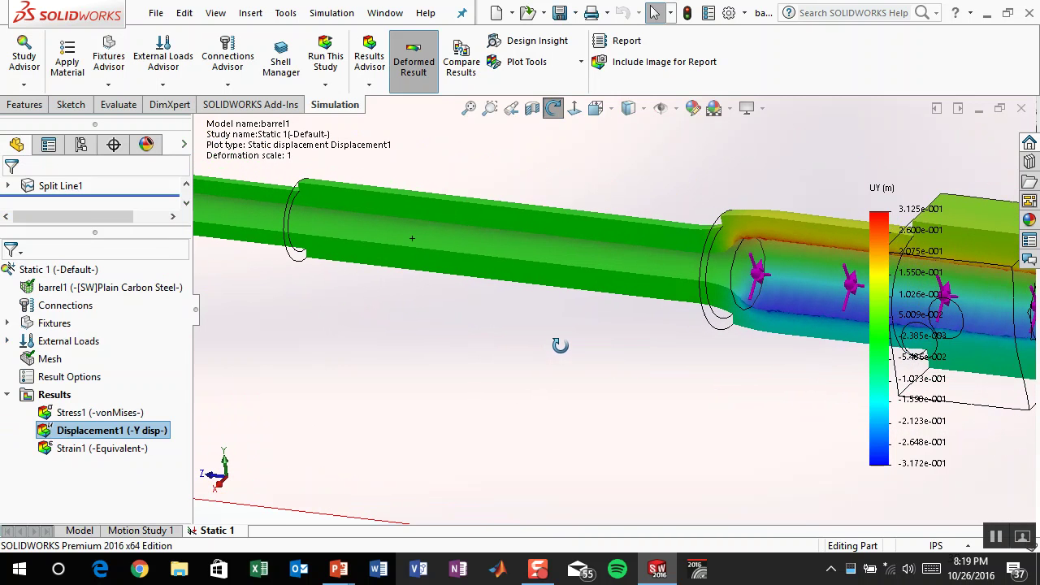
pyautogui.keyDown('ctrl'); pyautogui.moveTo(704, 420); pyautogui.dragTo(614, 220, button='middle'); pyautogui.keyUp('ctrl')
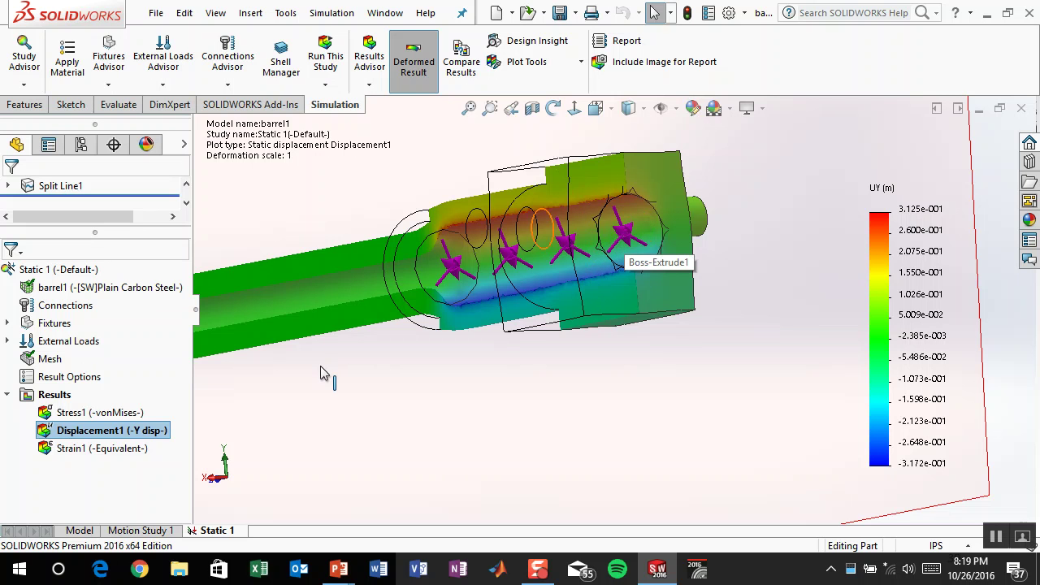
pyautogui.moveTo(335, 366); pyautogui.dragTo(349, 390, button='middle')
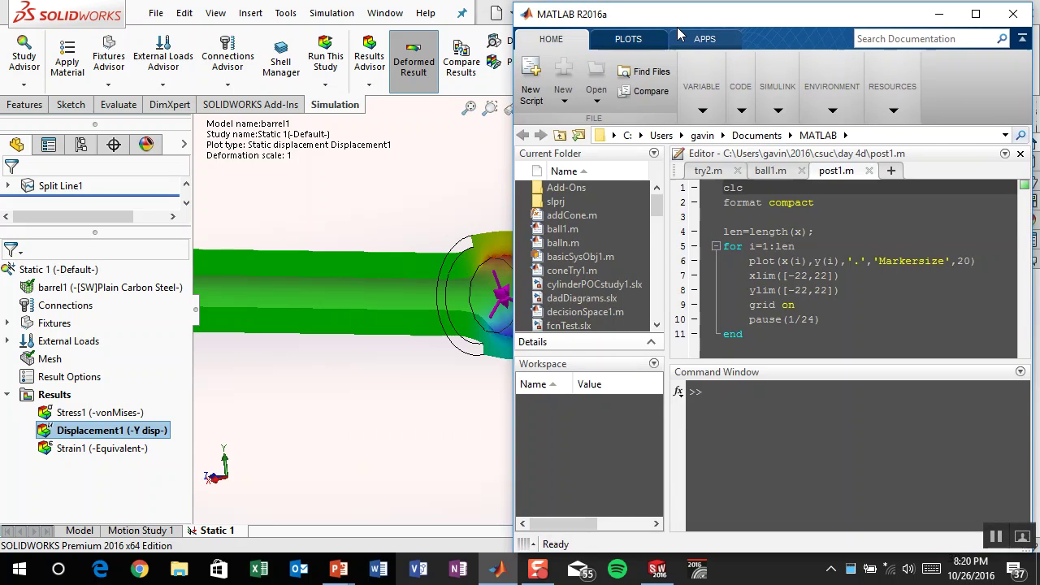
# Step: Place MATLAB beside the displacement plot, compute 1.296e12*3.125e-1 in its Command Window, and return to SOLIDWORKS
pyautogui.press('super+Left')
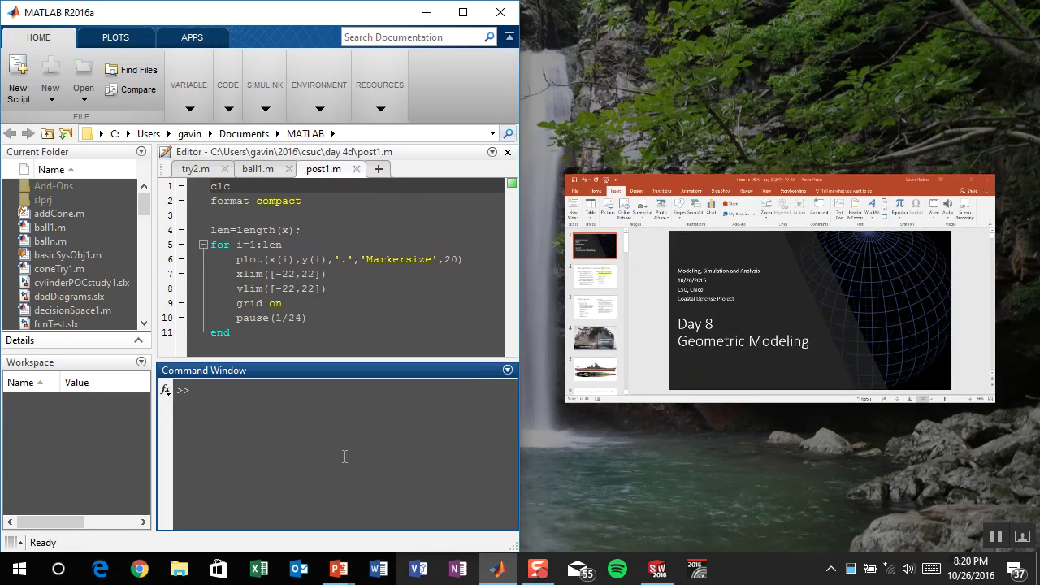
pyautogui.click(345, 456)
pyautogui.write('1.2')
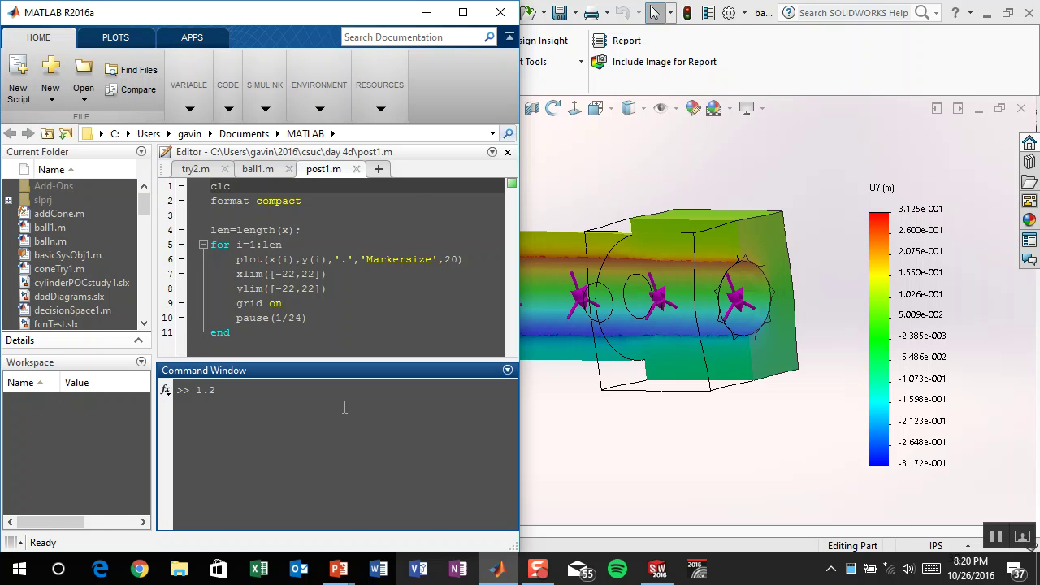
pyautogui.write('96e12*3.125e-1')
pyautogui.press('Return')
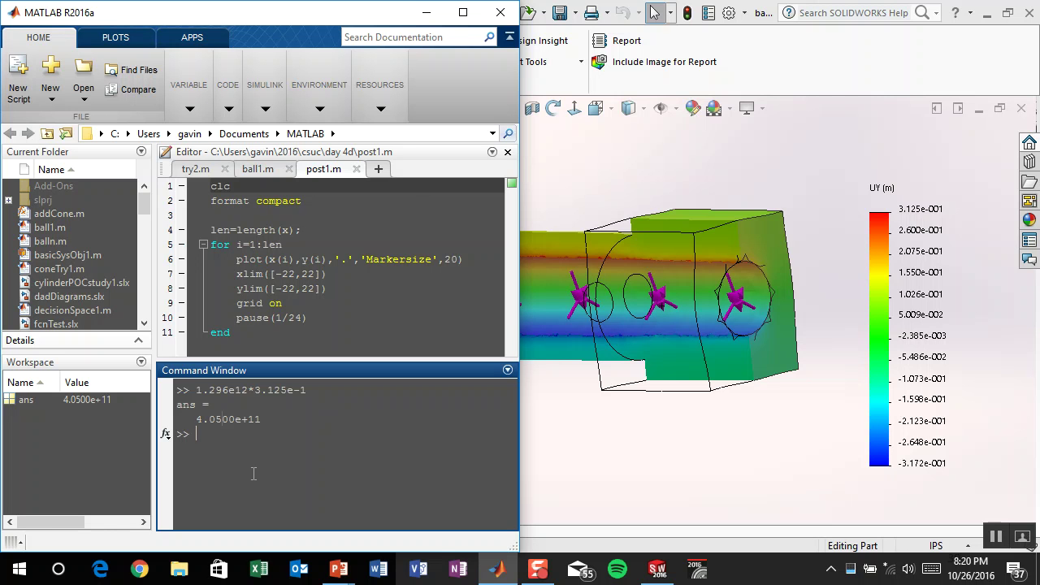
pyautogui.click(425, 13)
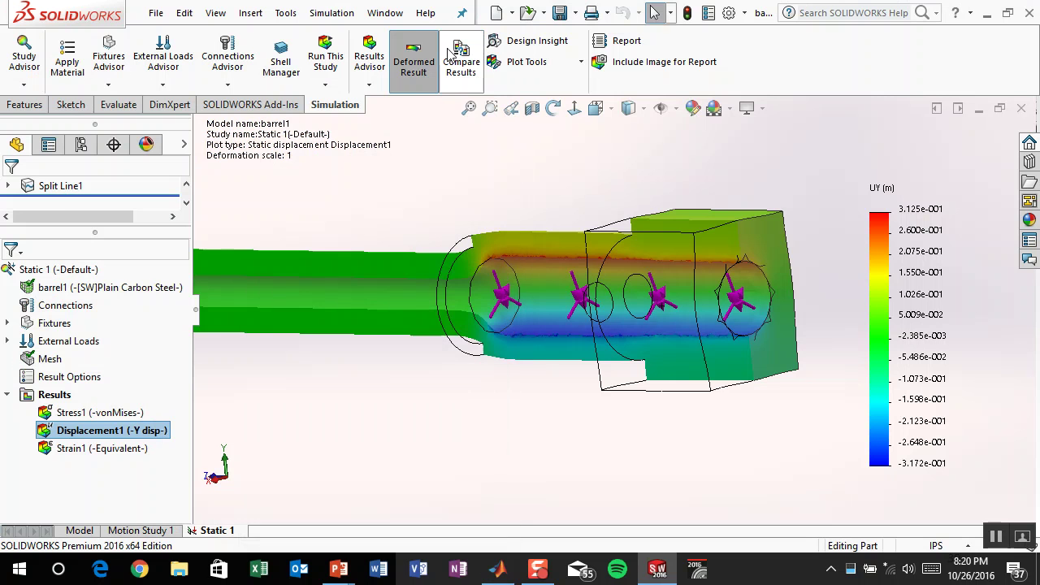
# Step: Switch to the PowerPoint slide show and advance to the slide on iterating the force inputs
pyautogui.moveTo(339, 569)
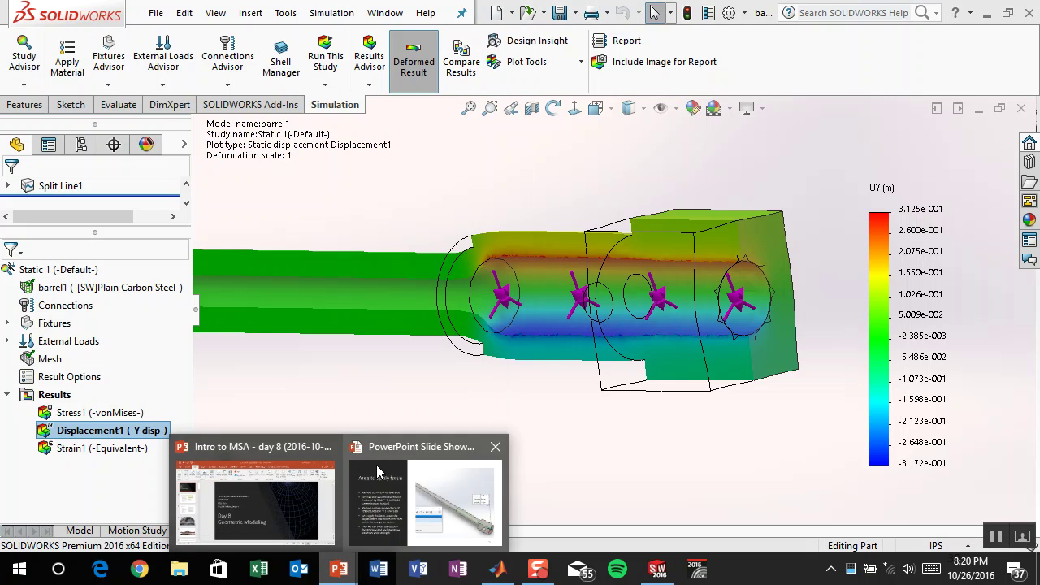
pyautogui.click(445, 504)
pyautogui.press('Right')
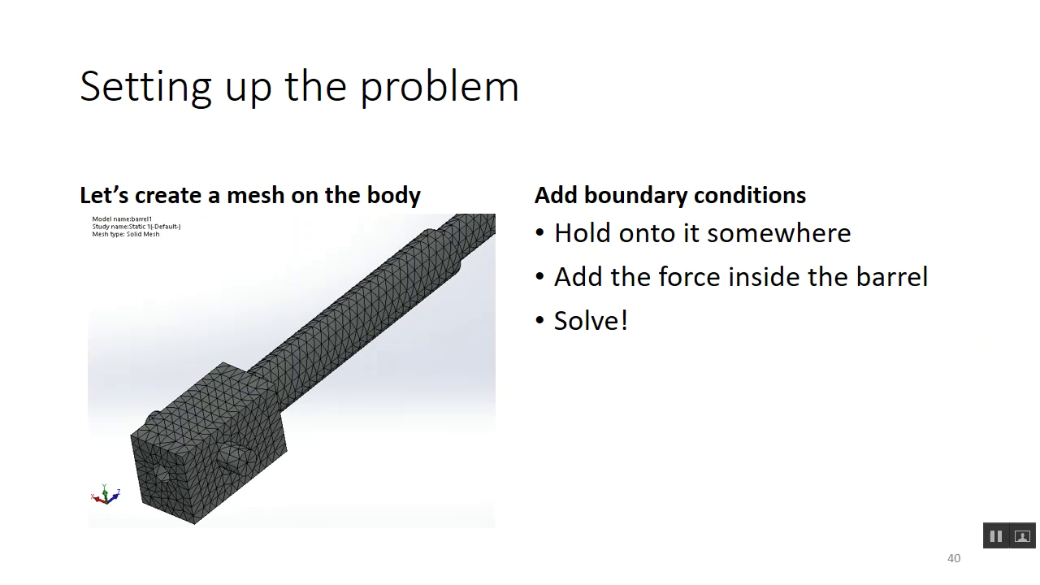
pyautogui.press('Right')
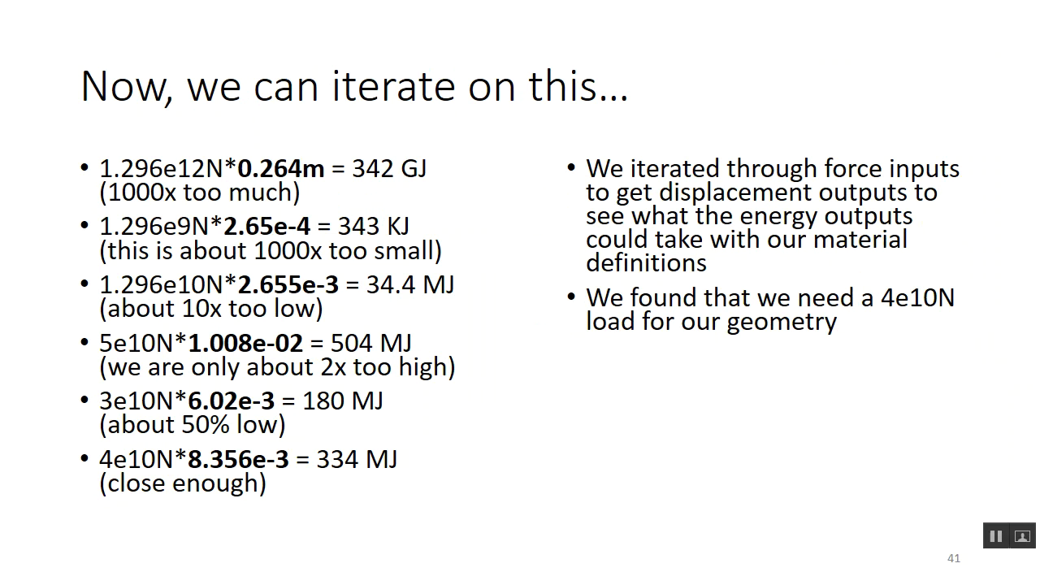